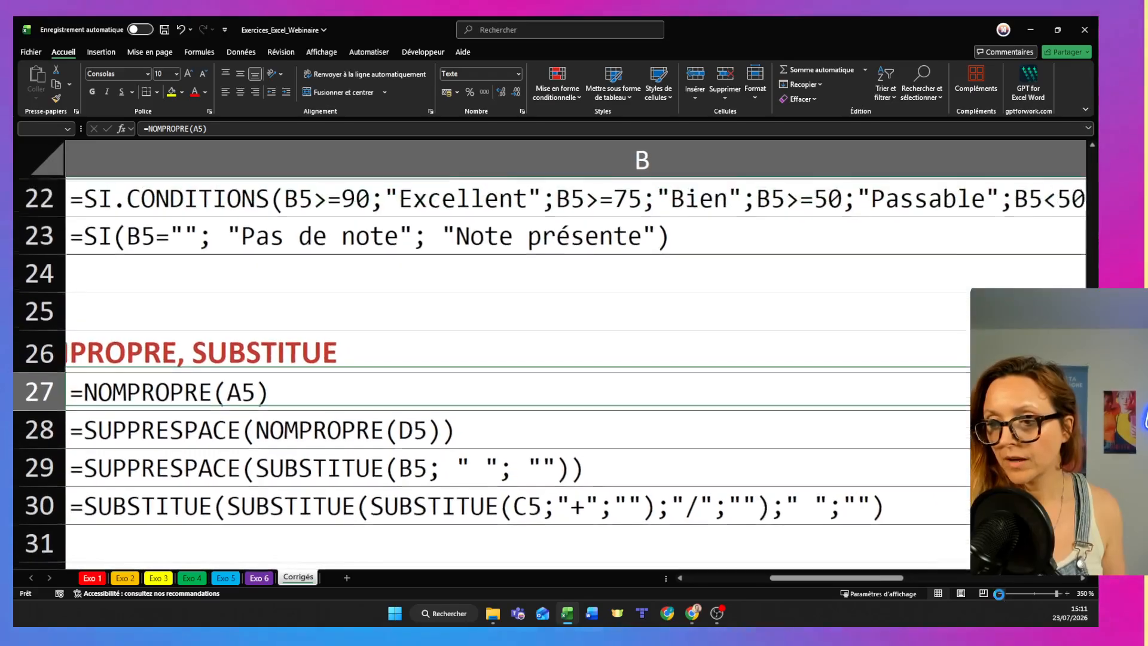
- Zoom the Corrigés sheet out to 100% to view the answer formulas for the exercises
{"action": "left_click", "coordinate": [1000, 594]}
{"action": "left_click", "coordinate": [1000, 594]}
{"action": "left_click", "coordinate": [1000, 594]}
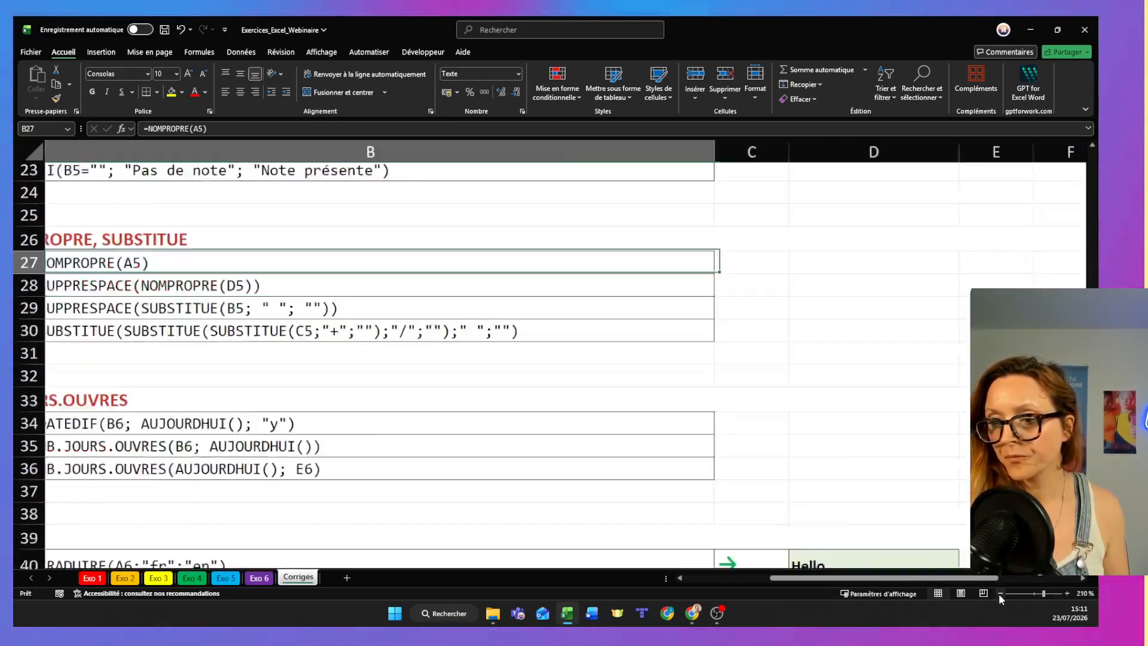
{"action": "left_click", "coordinate": [1000, 594]}
{"action": "left_click", "coordinate": [1000, 593]}
{"action": "left_click", "coordinate": [1000, 593]}
{"action": "left_click", "coordinate": [1000, 594]}
{"action": "left_click", "coordinate": [999, 594]}
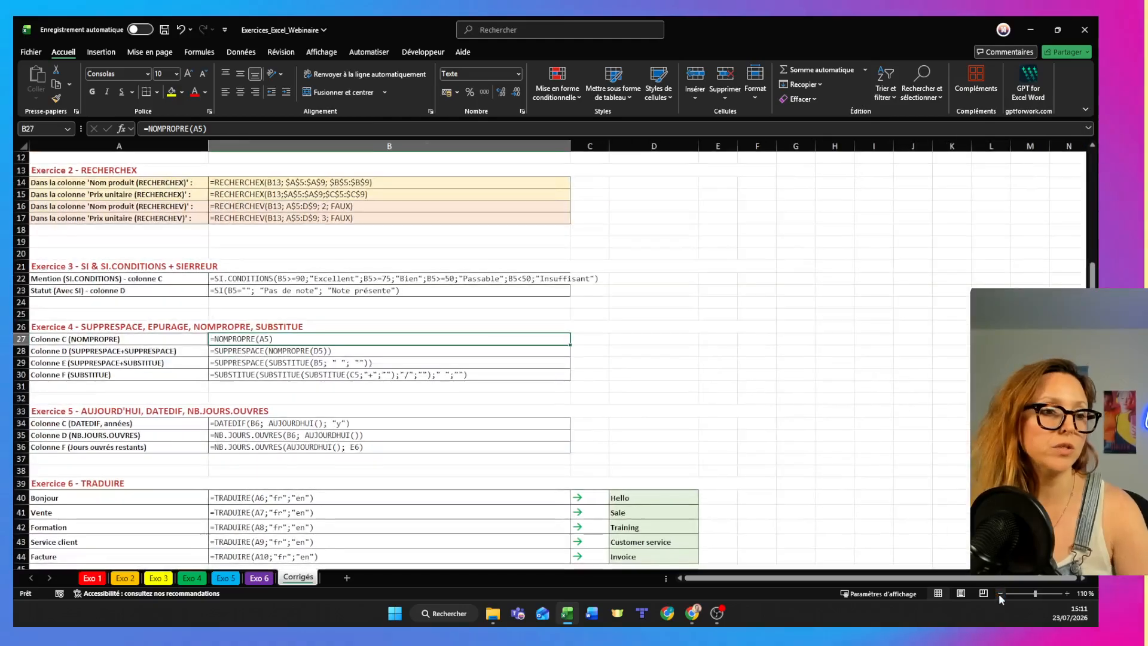
{"action": "left_click", "coordinate": [1000, 593]}
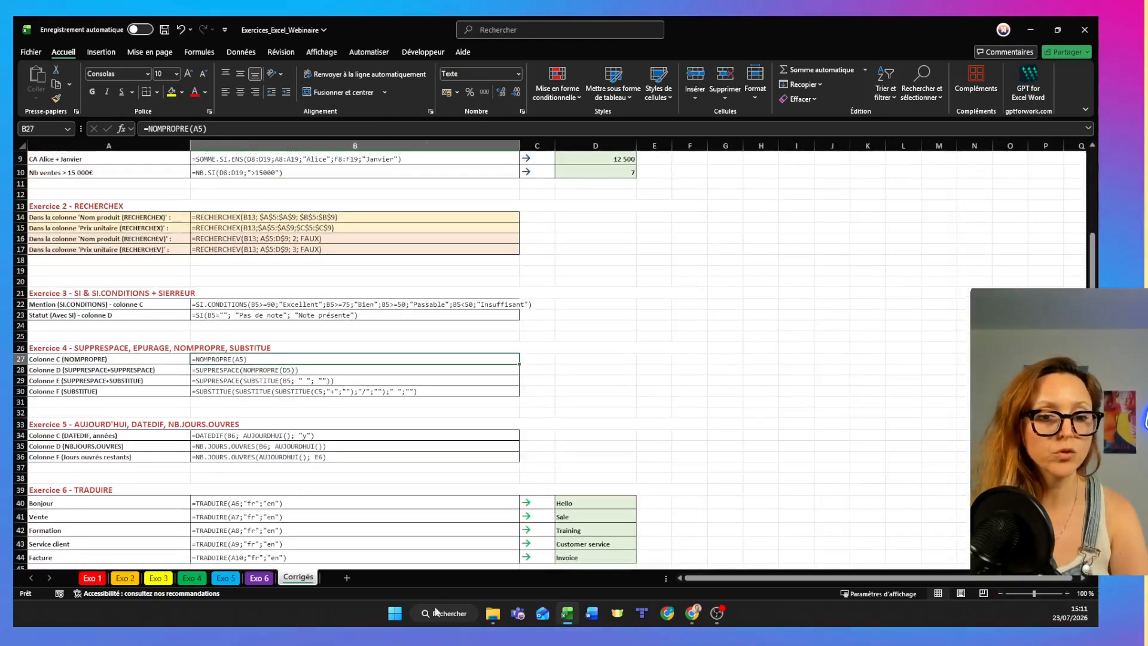
- Open the Exo 1 sheet and review its sales table and the list of tasks below it
{"action": "left_click", "coordinate": [90, 578]}
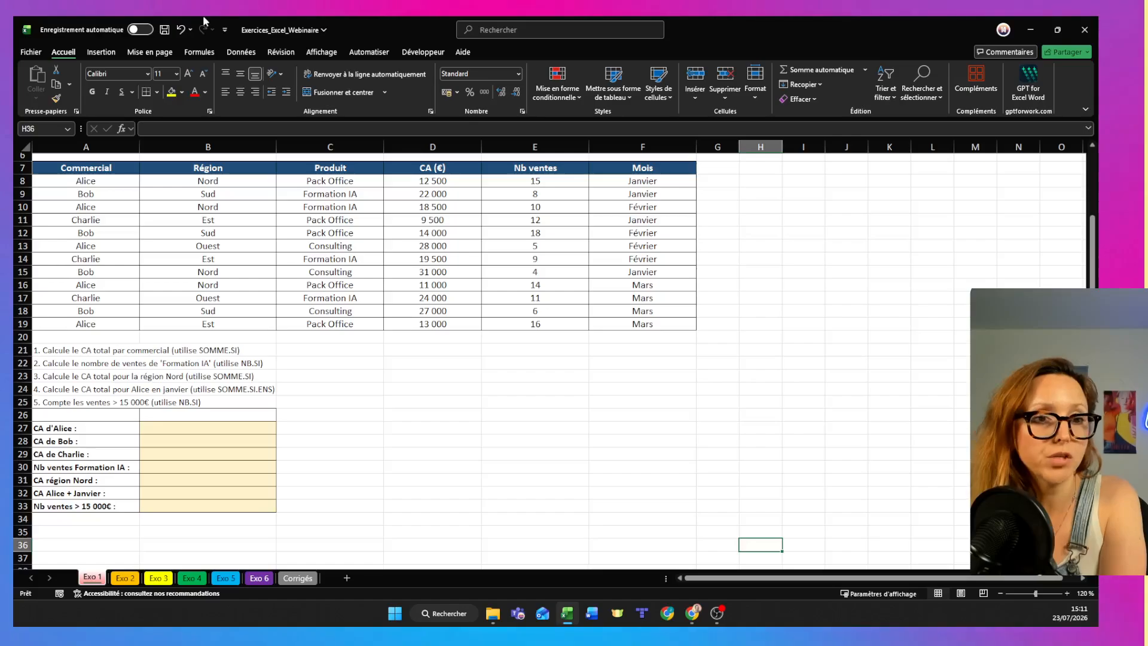
{"action": "scroll", "coordinate": [111, 194], "scroll_direction": "up", "scroll_amount": 2}
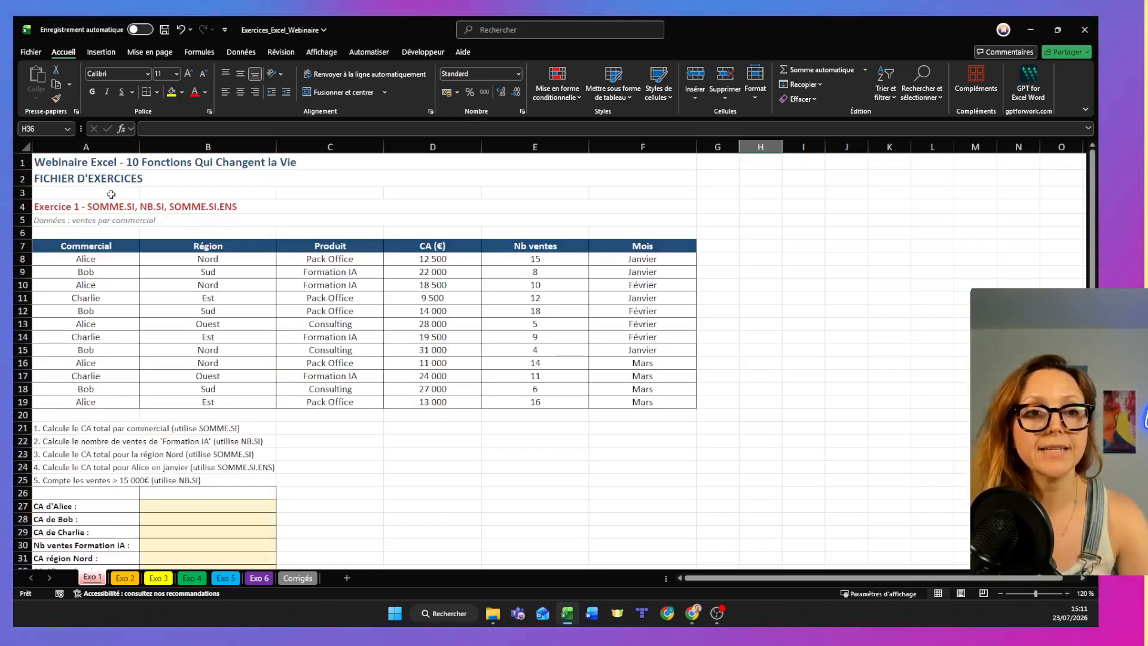
{"action": "scroll", "coordinate": [111, 195], "scroll_direction": "down", "scroll_amount": 1}
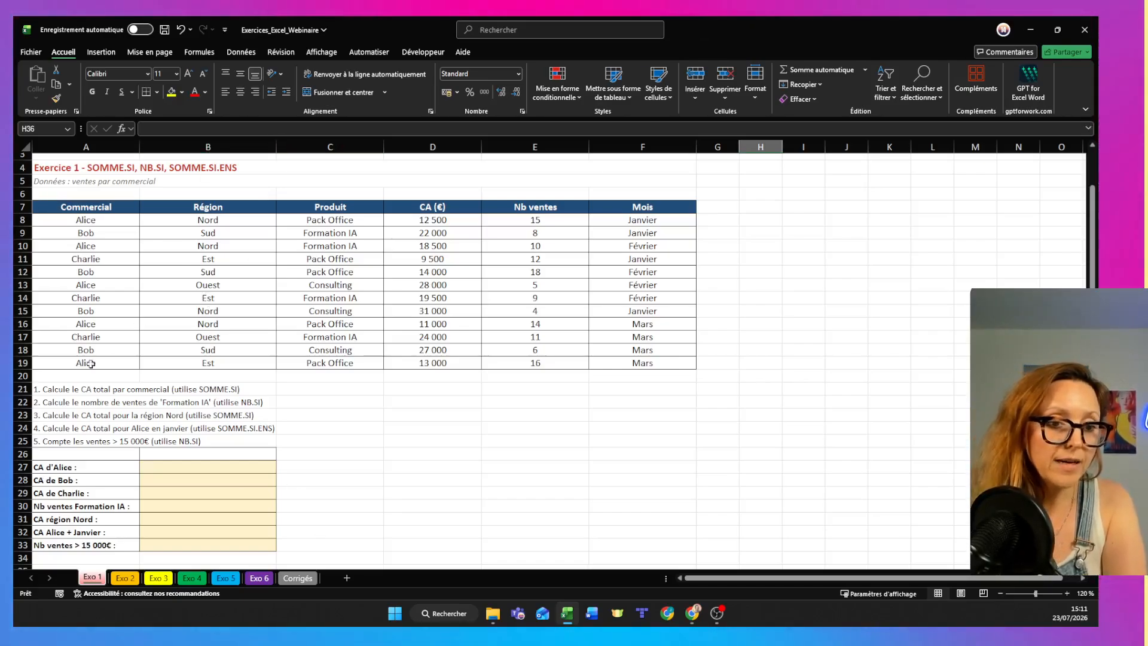
{"action": "left_click", "coordinate": [45, 393]}
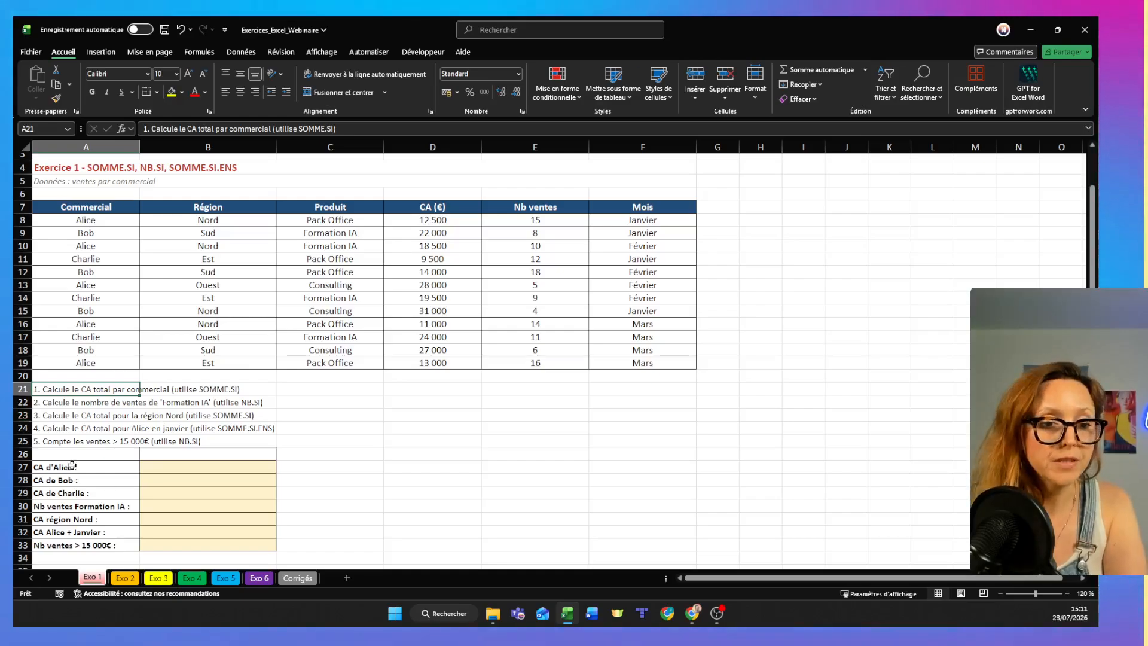
- Enter a SOMME.SI formula in B27 with range A8:A19, the salesperson named in A27 as text criterion, and sum range D8:D19
{"action": "left_click", "coordinate": [162, 463]}
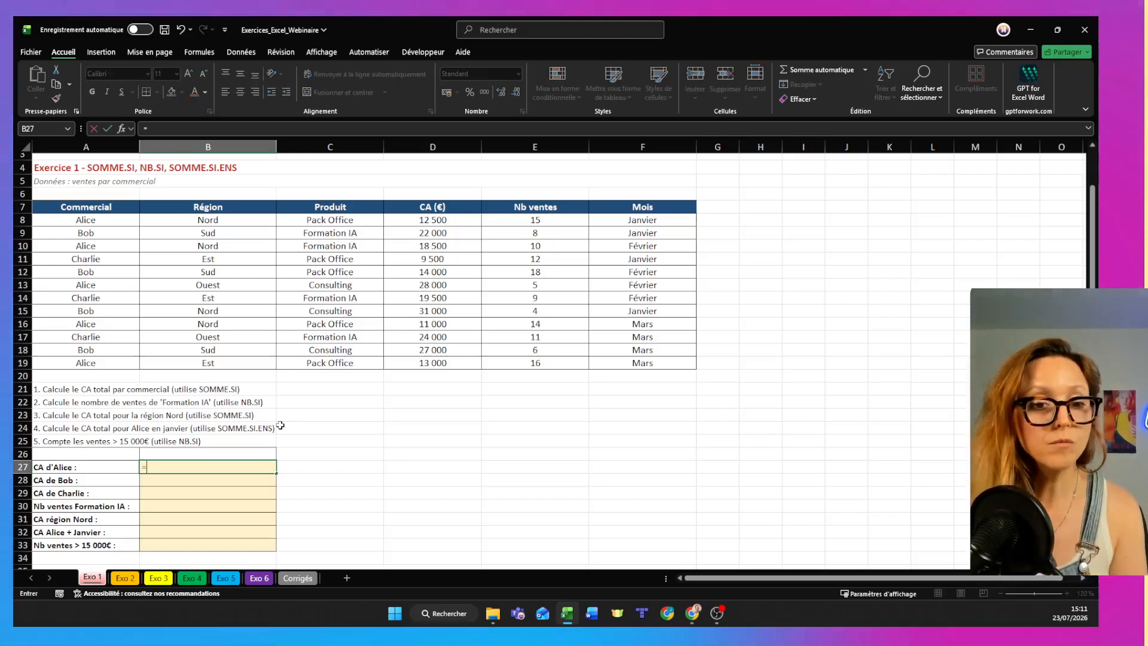
{"action": "type", "text": "=somm"}
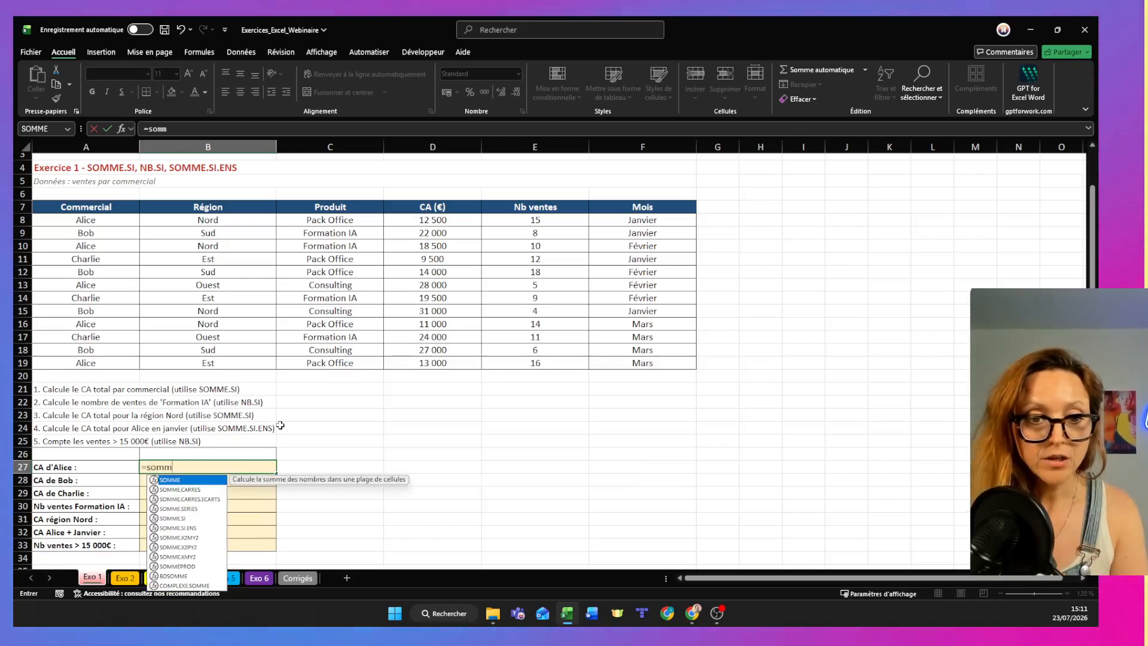
{"action": "type", "text": "e.si"}
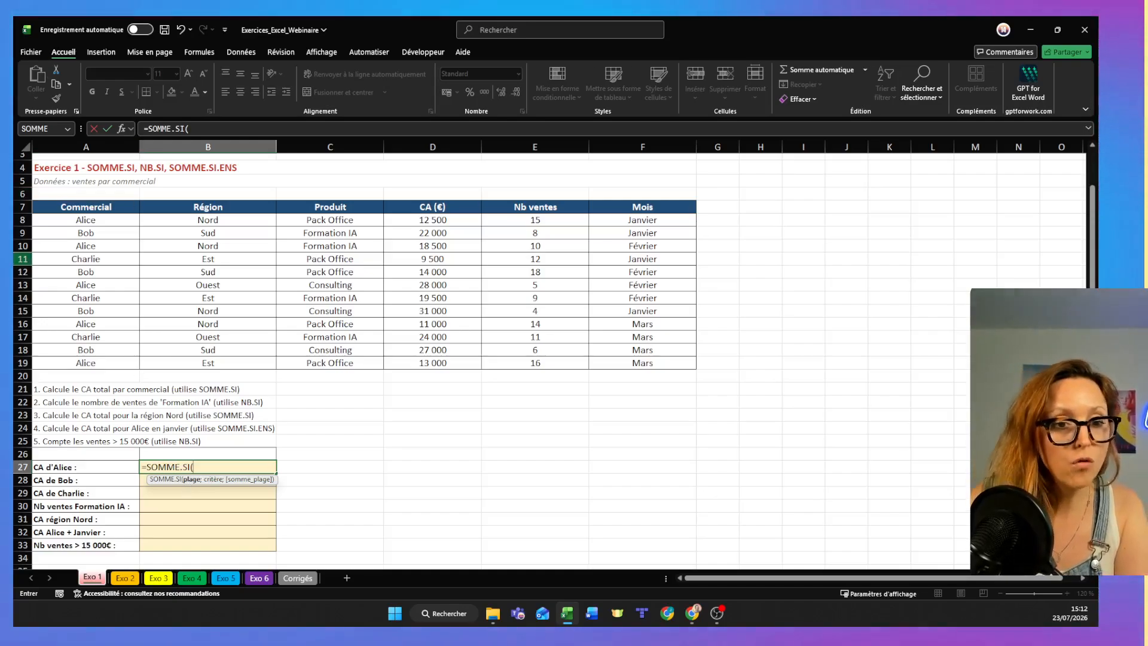
{"action": "left_click_drag", "start_coordinate": [84, 220], "coordinate": [123, 365]}
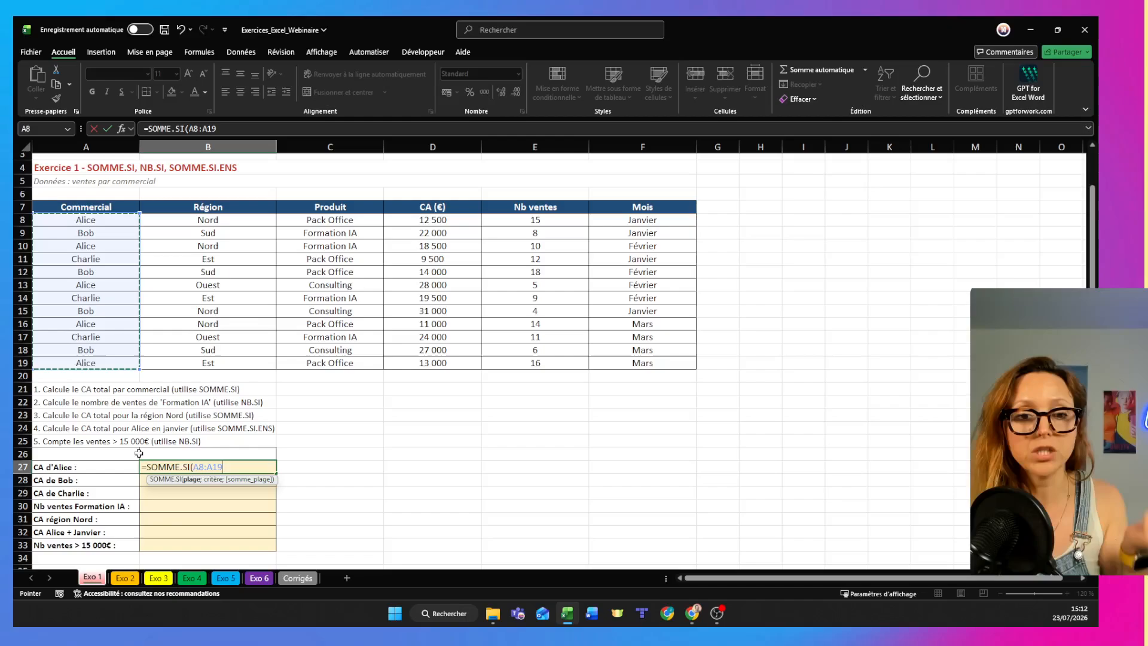
{"action": "type", "text": ";\"Alice\""}
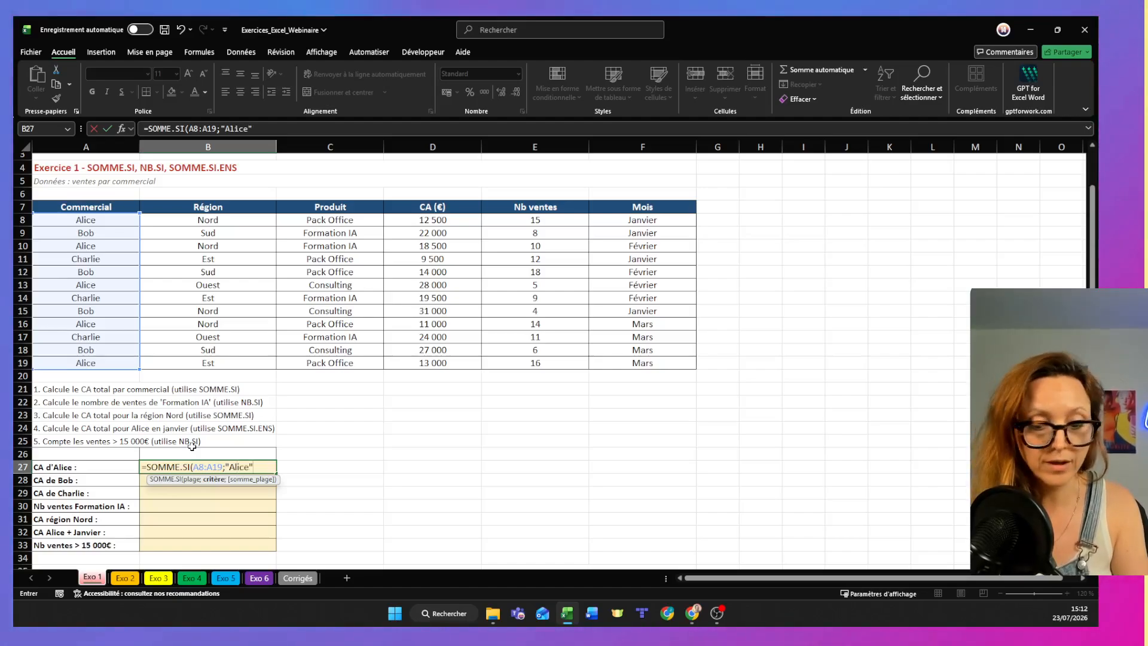
{"action": "type", "text": ";"}
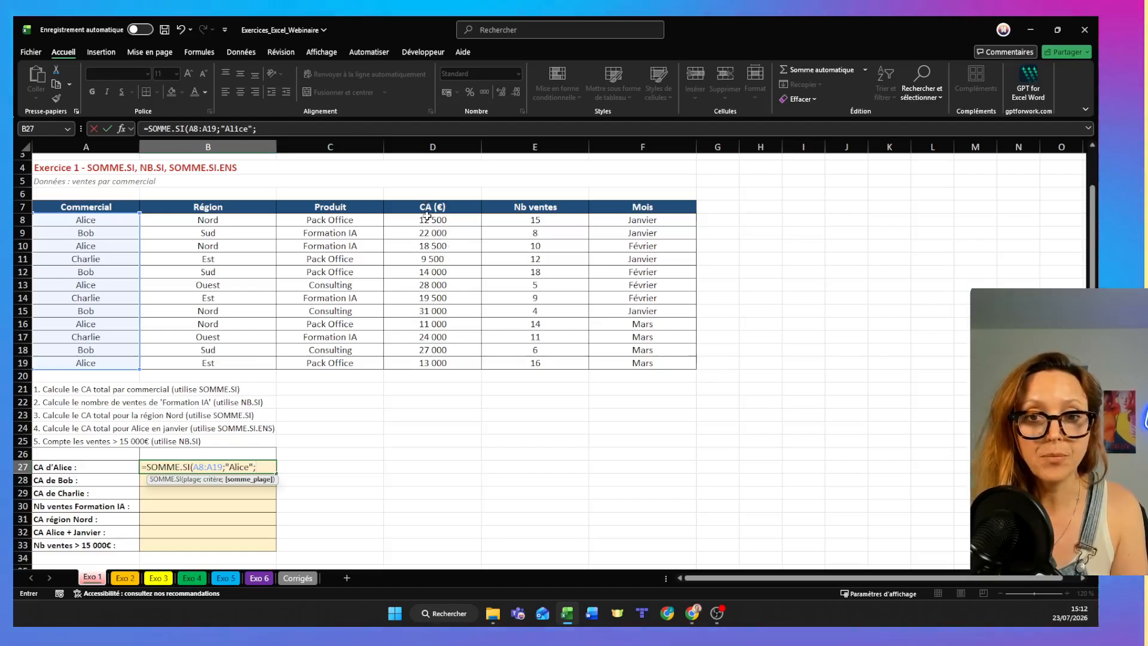
{"action": "left_click_drag", "start_coordinate": [431, 222], "coordinate": [432, 363]}
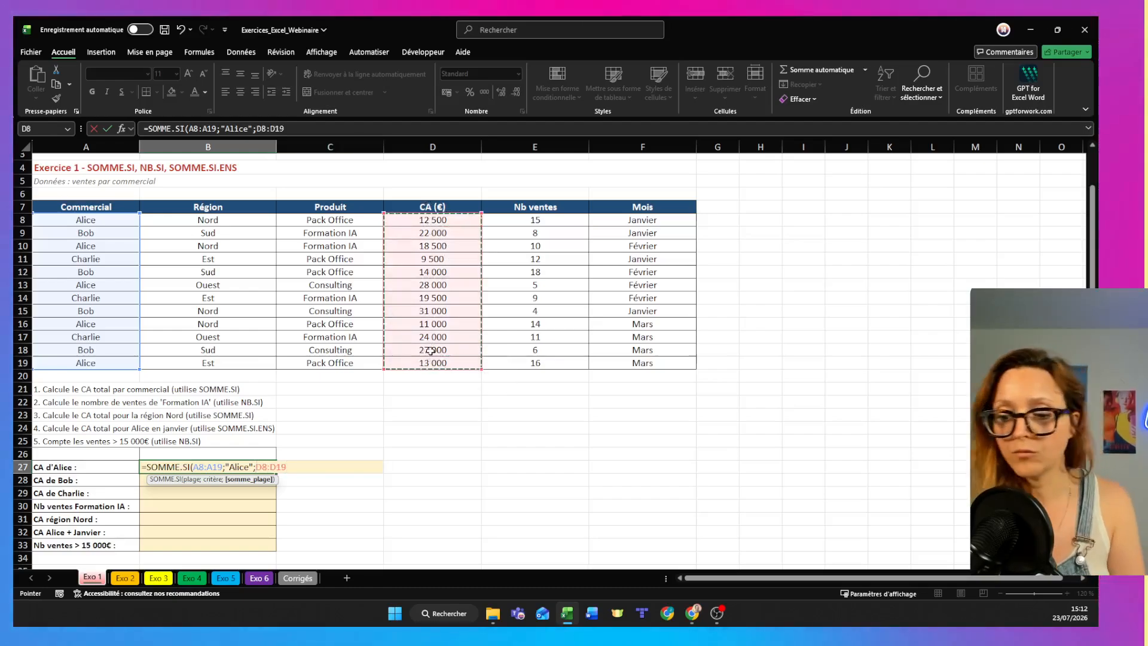
{"action": "type", "text": ")"}
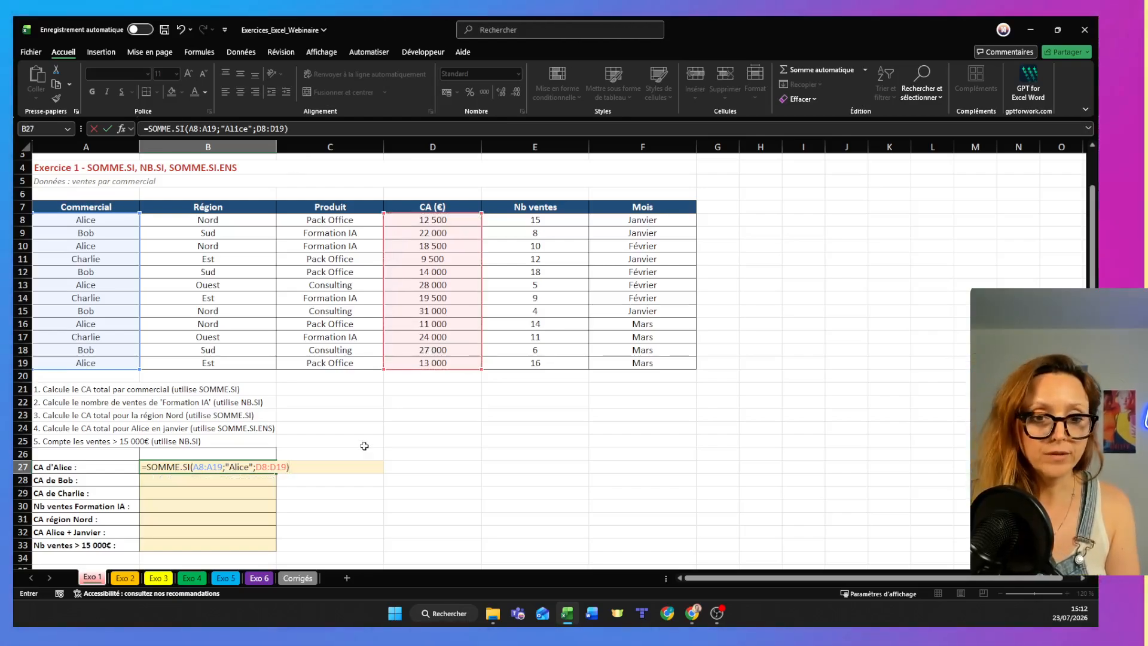
{"action": "key", "text": "Return"}
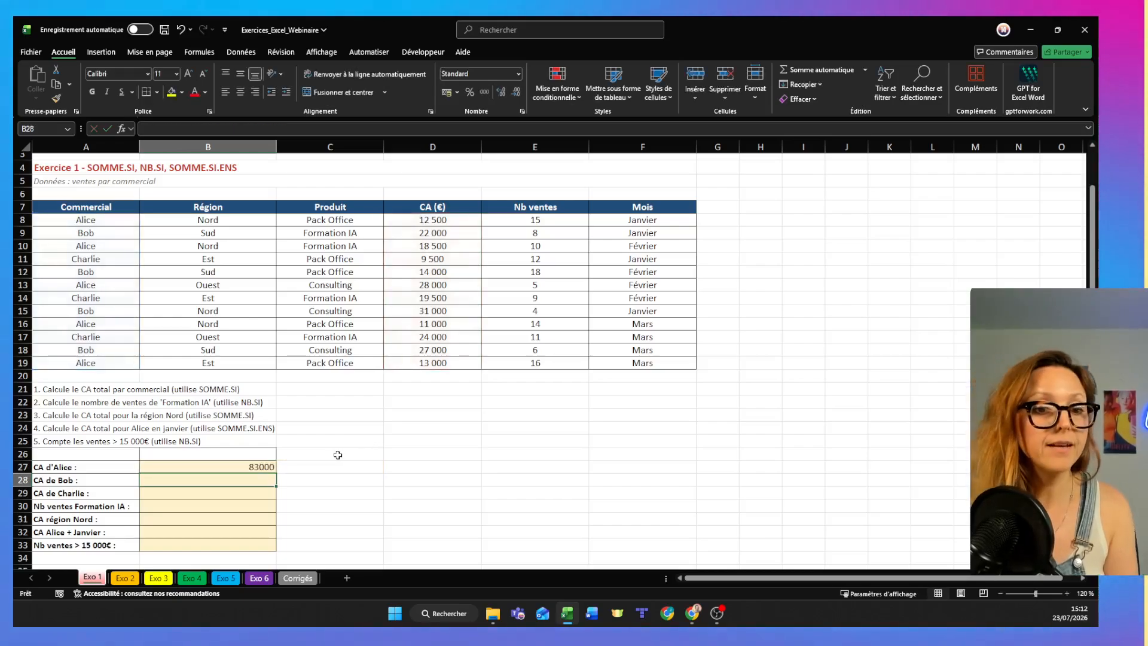
- Start a SOMME.SI formula in B28 with range A8:A19 and the salesperson named in A28 as text criterion
{"action": "left_click", "coordinate": [1067, 593]}
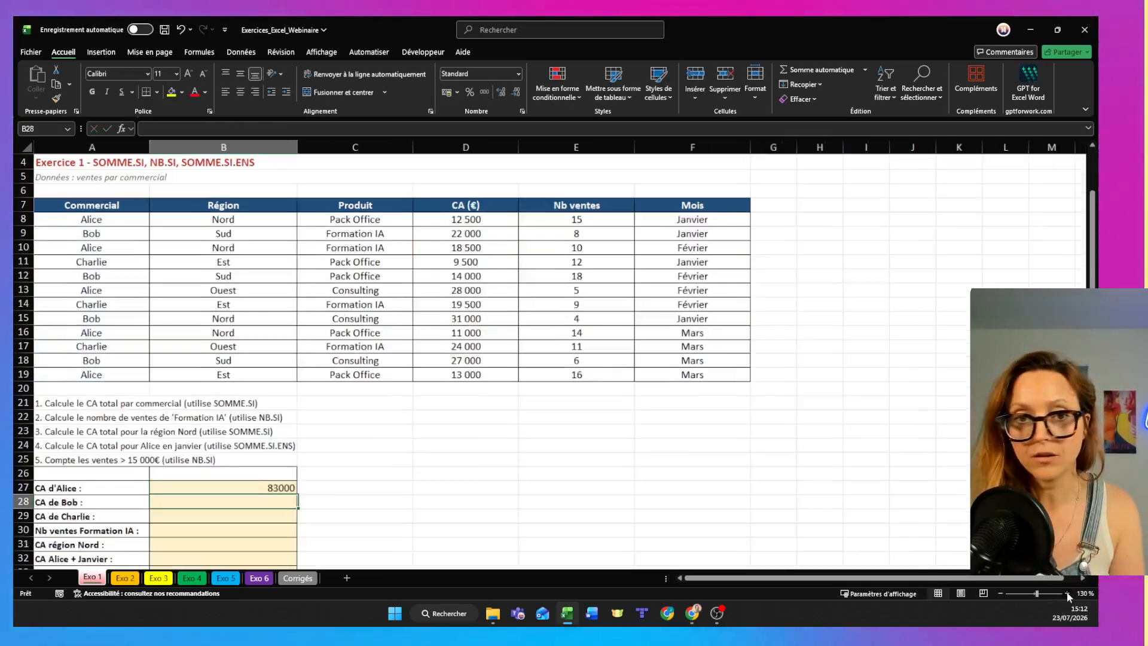
{"action": "left_click", "coordinate": [1067, 593]}
{"action": "left_click", "coordinate": [1067, 594]}
{"action": "scroll", "coordinate": [622, 487], "scroll_direction": "down", "scroll_amount": 1}
{"action": "scroll", "coordinate": [621, 487], "scroll_direction": "up", "scroll_amount": 1}
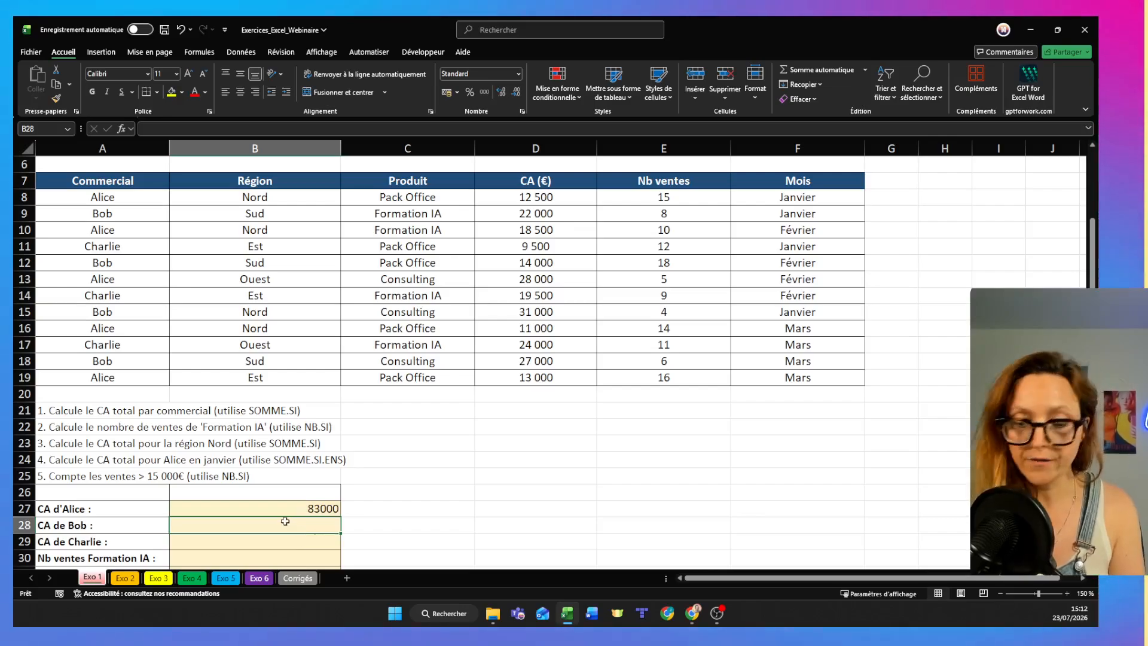
{"action": "type", "text": "somme."}
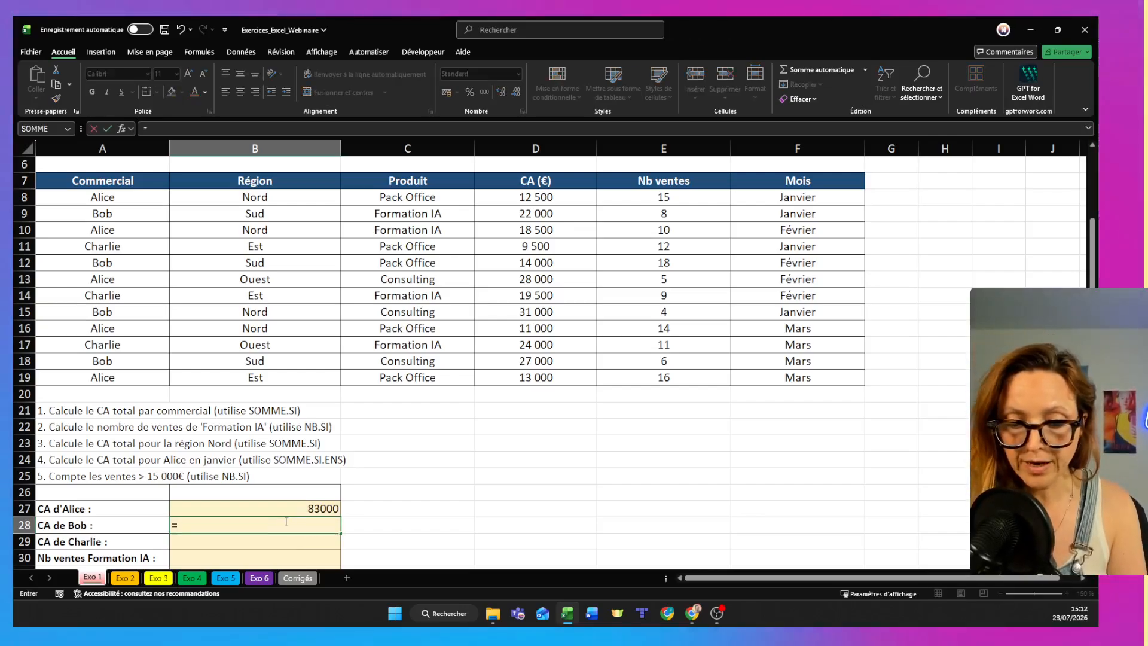
{"action": "type", "text": "si("}
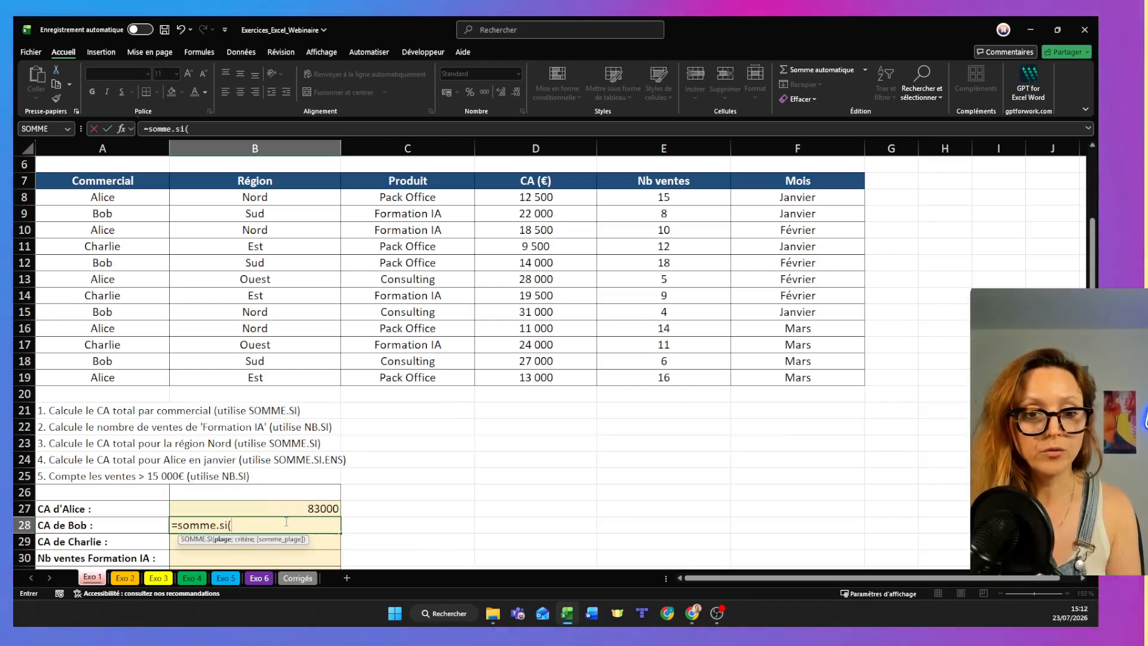
{"action": "left_click_drag", "start_coordinate": [122, 206], "coordinate": [155, 389]}
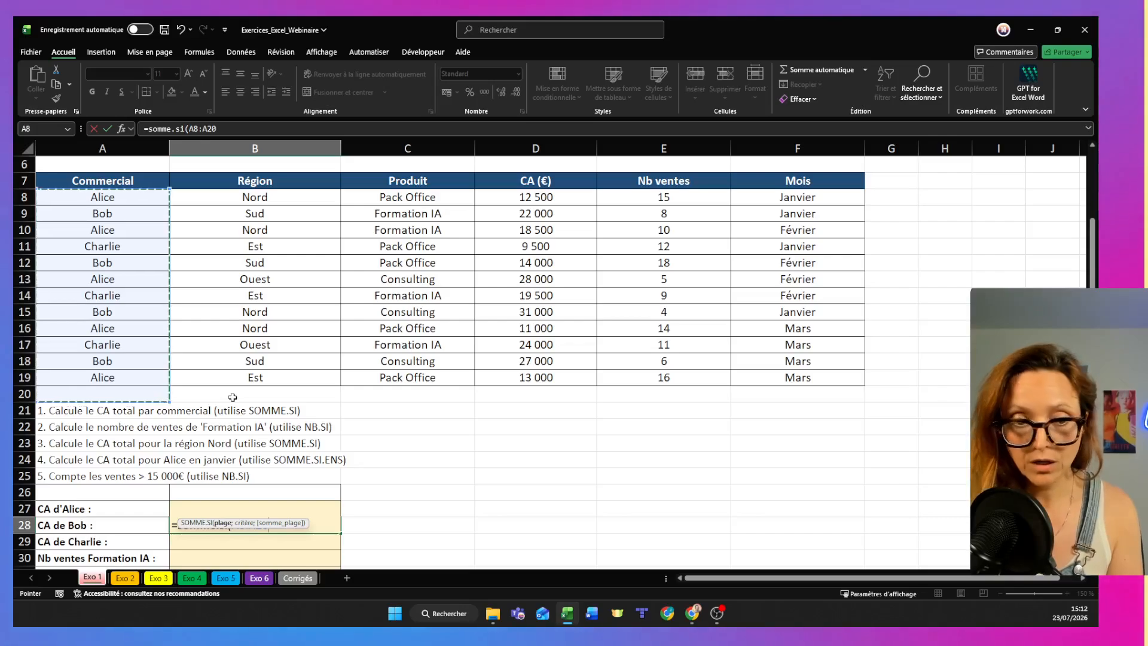
{"action": "left_click", "coordinate": [128, 375], "text": "shift"}
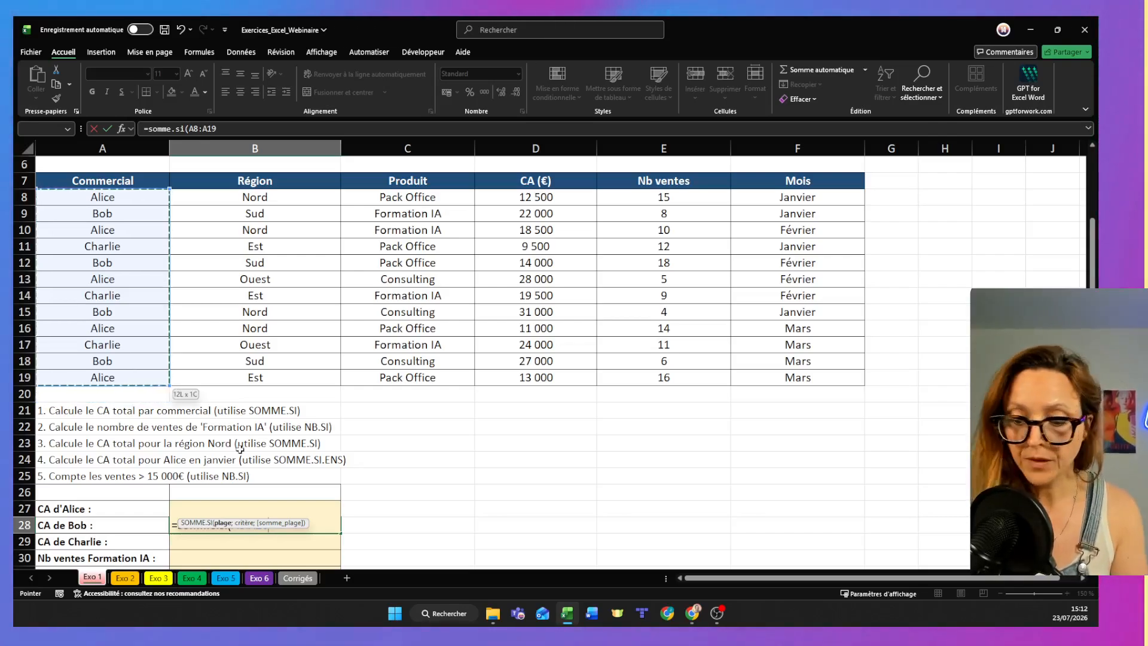
{"action": "type", "text": ";"}
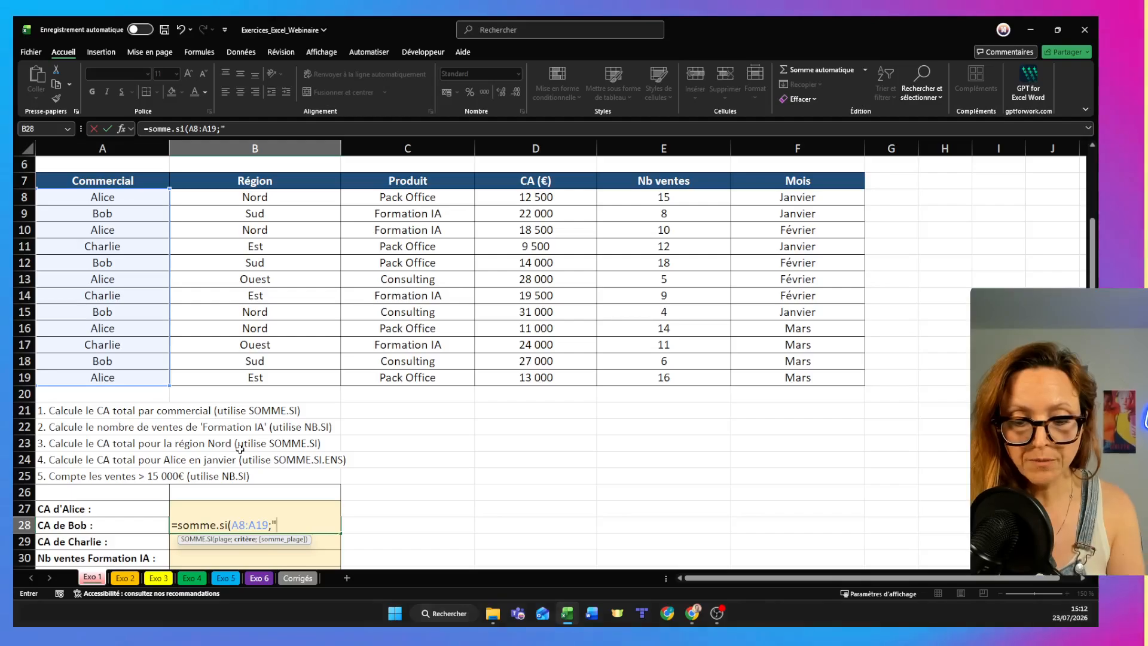
{"action": "type", "text": "\"Bob\""}
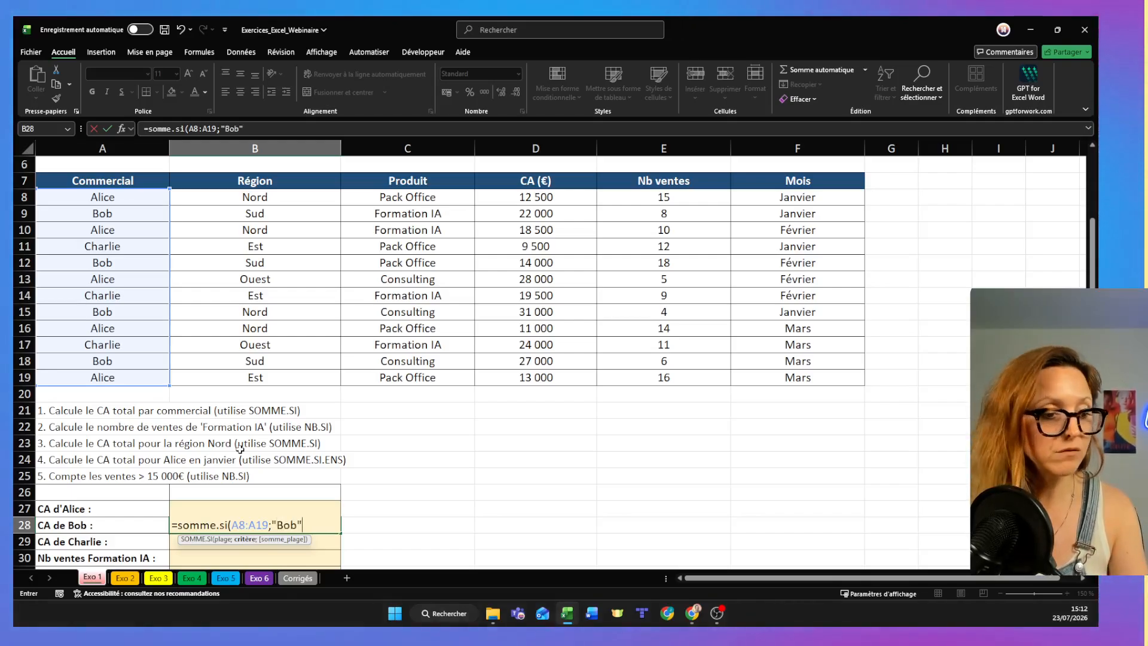
{"action": "key", "text": "alt+Tab"}
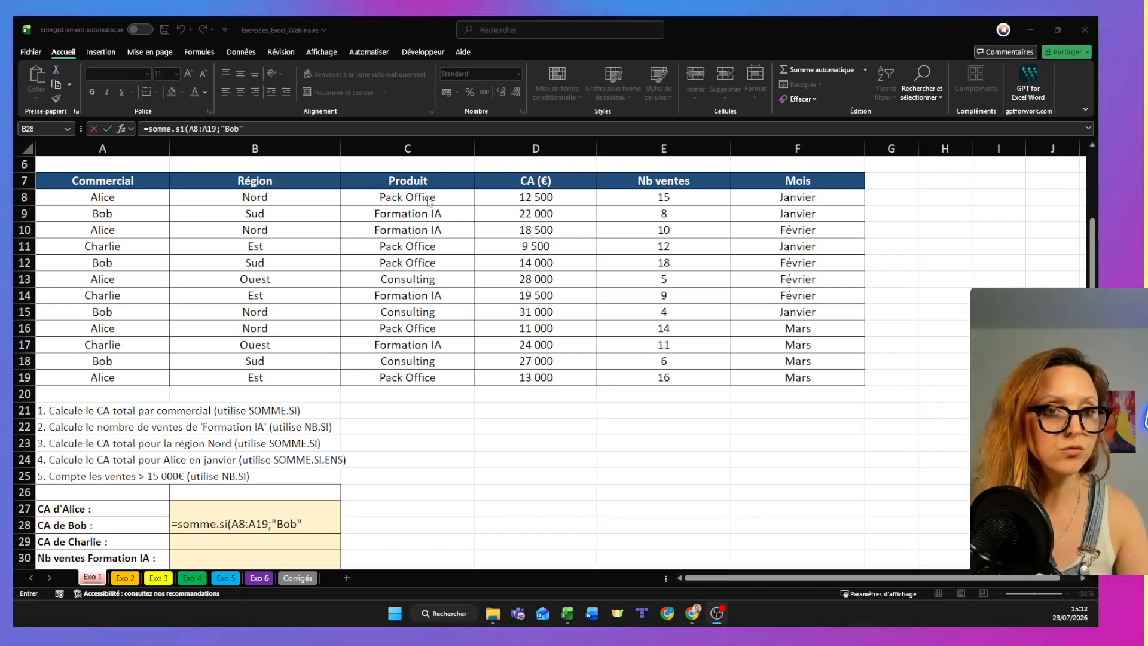
{"action": "key", "text": "alt+Tab"}
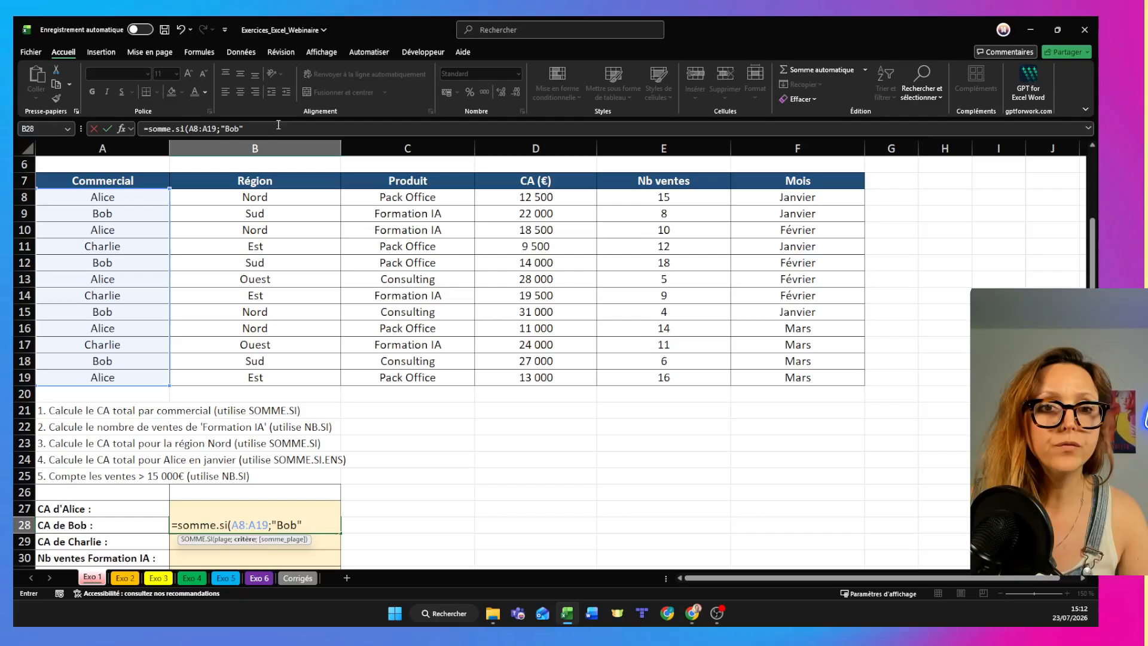
- Complete the B28 formula with D19 as its sum range
{"action": "left_click", "coordinate": [268, 128]}
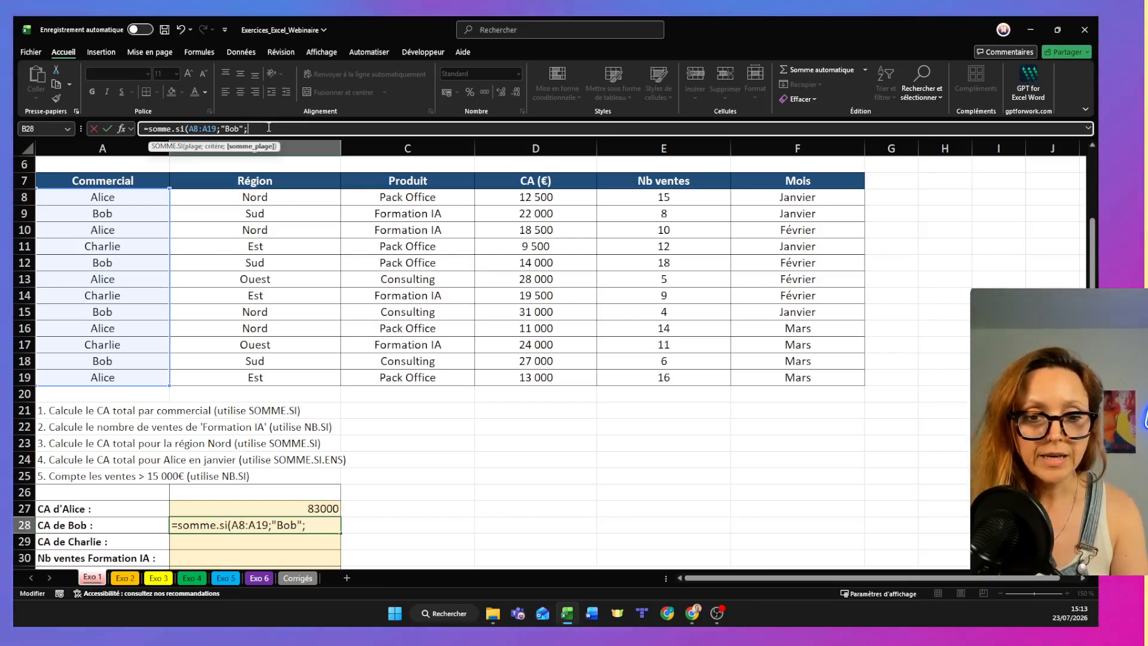
{"action": "left_click_drag", "start_coordinate": [564, 197], "coordinate": [580, 375]}
{"action": "left_click", "coordinate": [584, 371]}
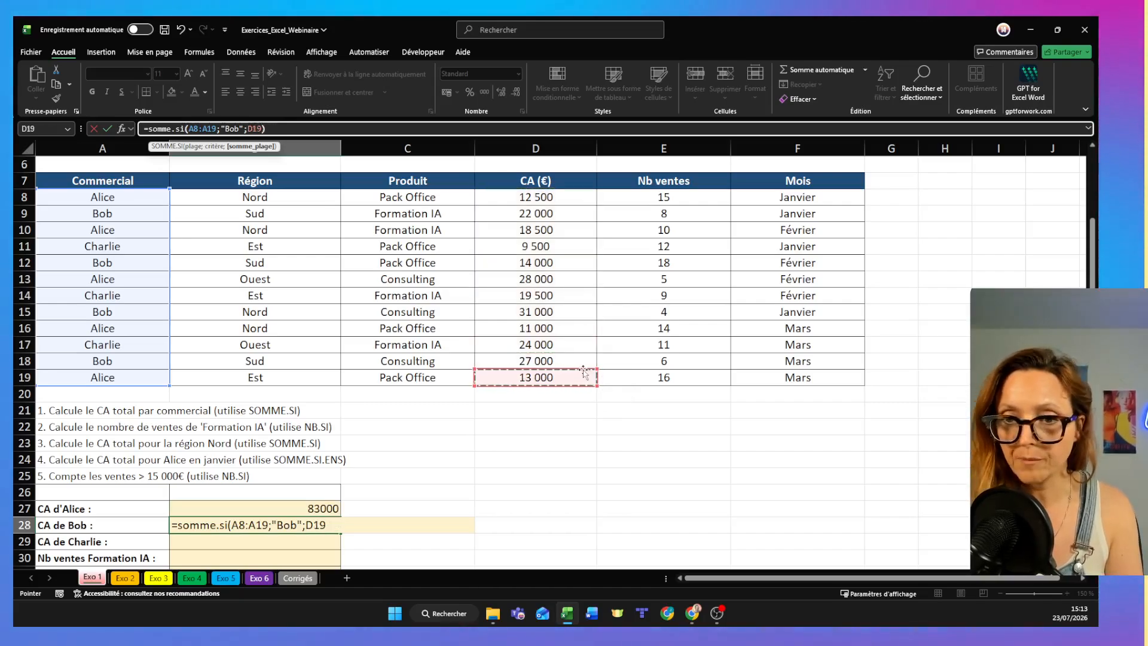
{"action": "key", "text": "Return"}
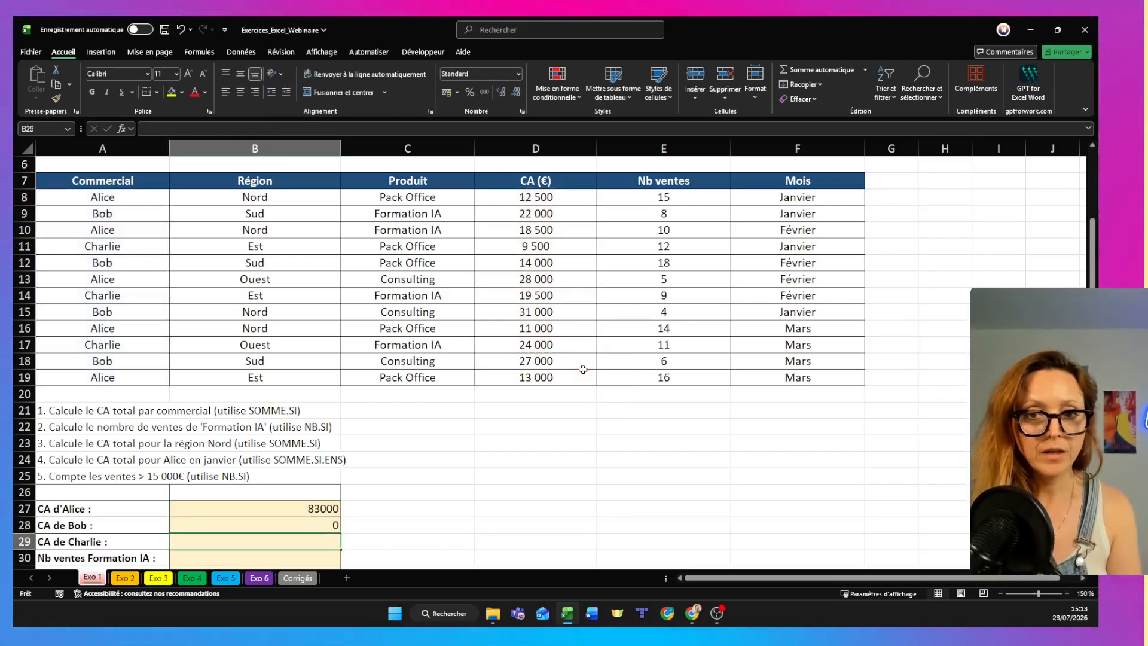
- Replace the sum range in the B28 formula with D8:D19
{"action": "left_click", "coordinate": [269, 527]}
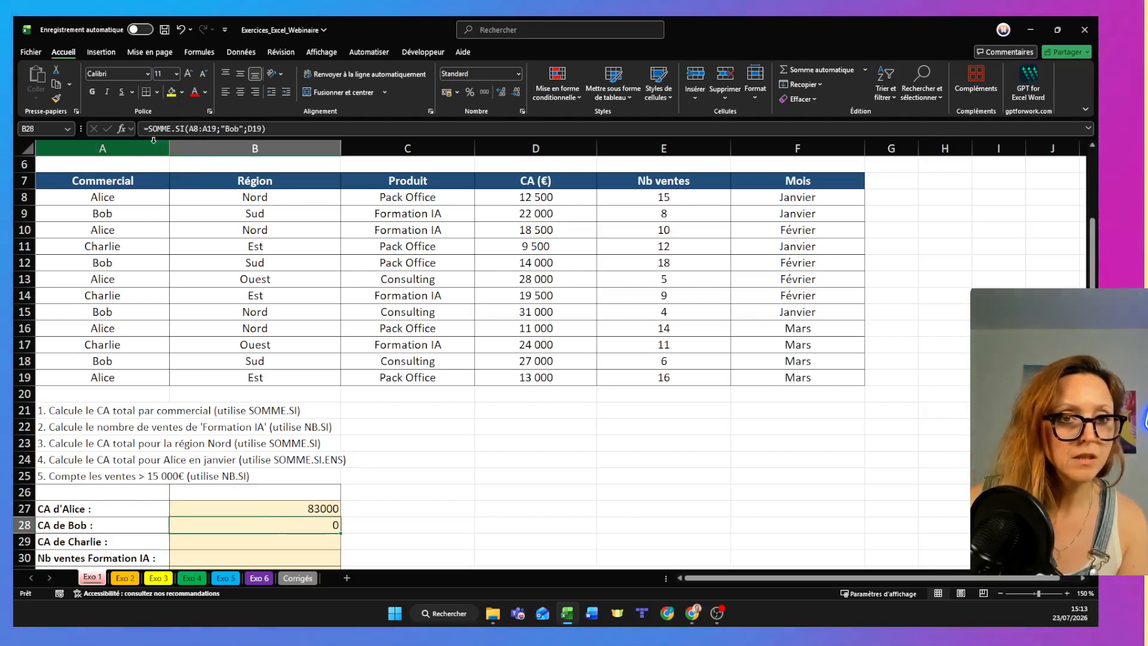
{"action": "left_click_drag", "start_coordinate": [248, 128], "coordinate": [267, 129]}
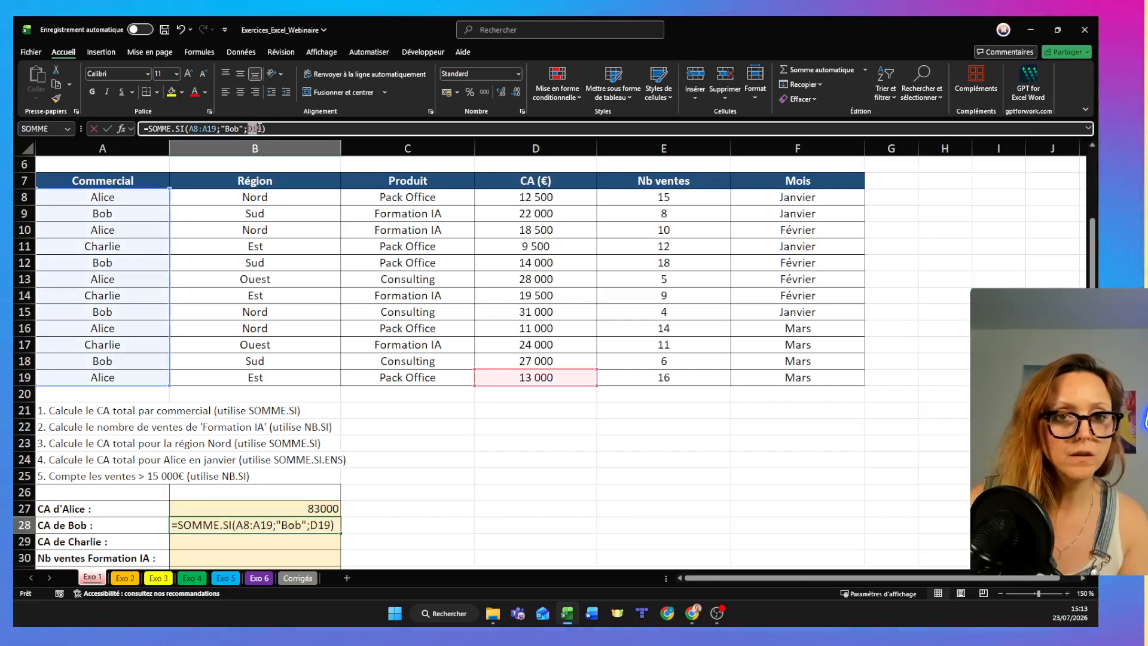
{"action": "key", "text": "BackSpace"}
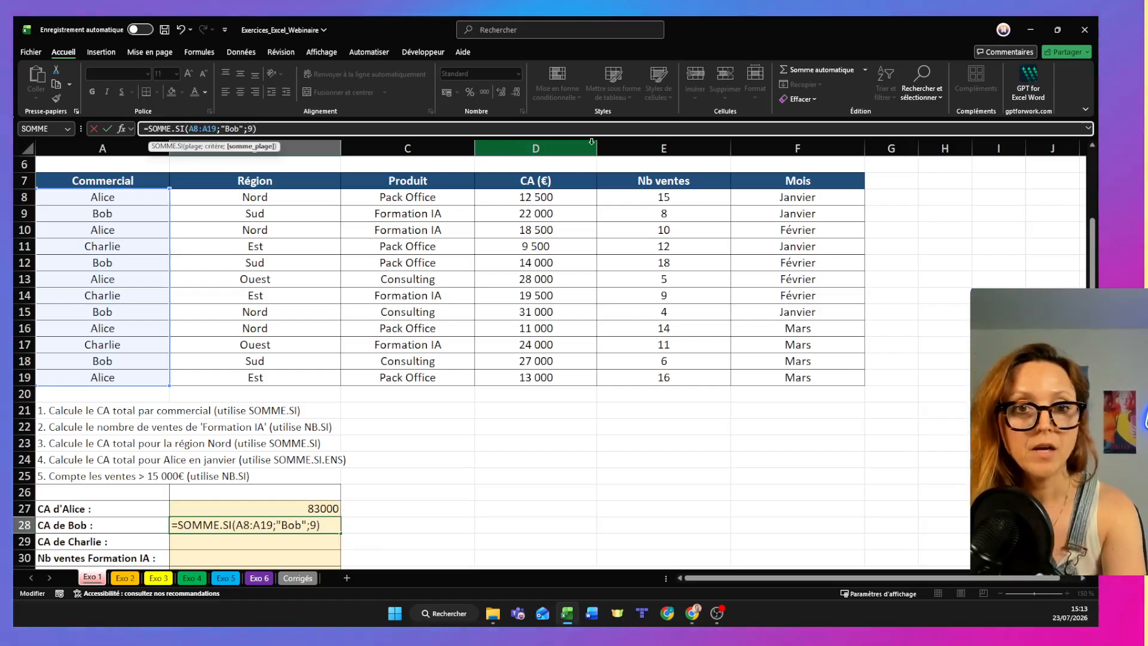
{"action": "key", "text": "BackSpace"}
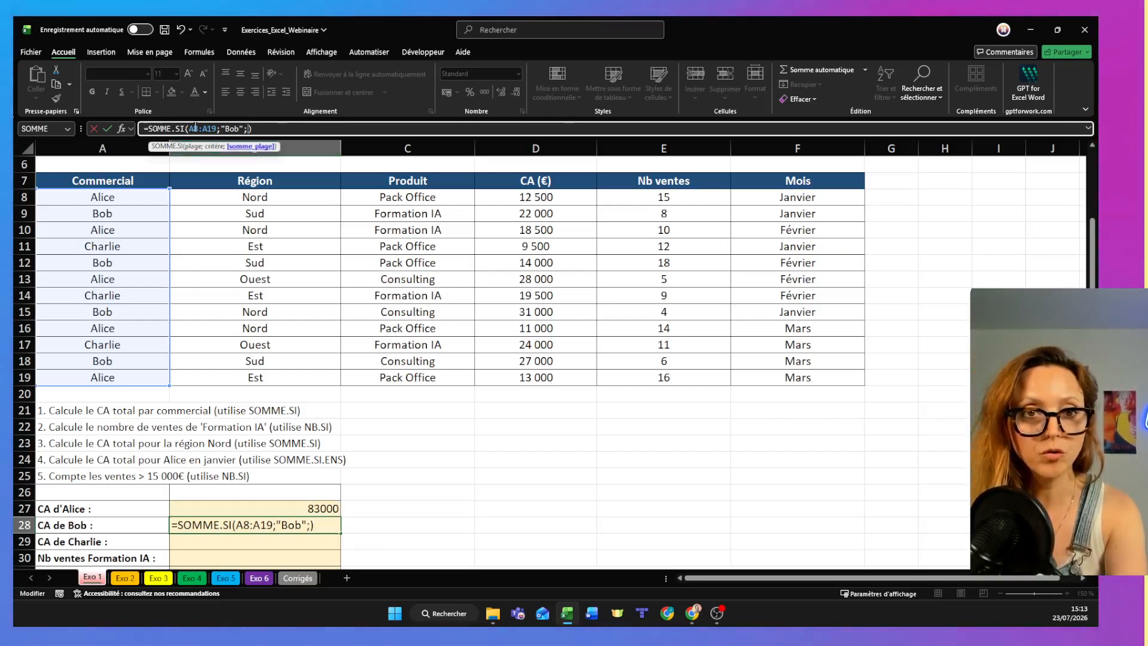
{"action": "left_click_drag", "start_coordinate": [553, 204], "coordinate": [588, 378]}
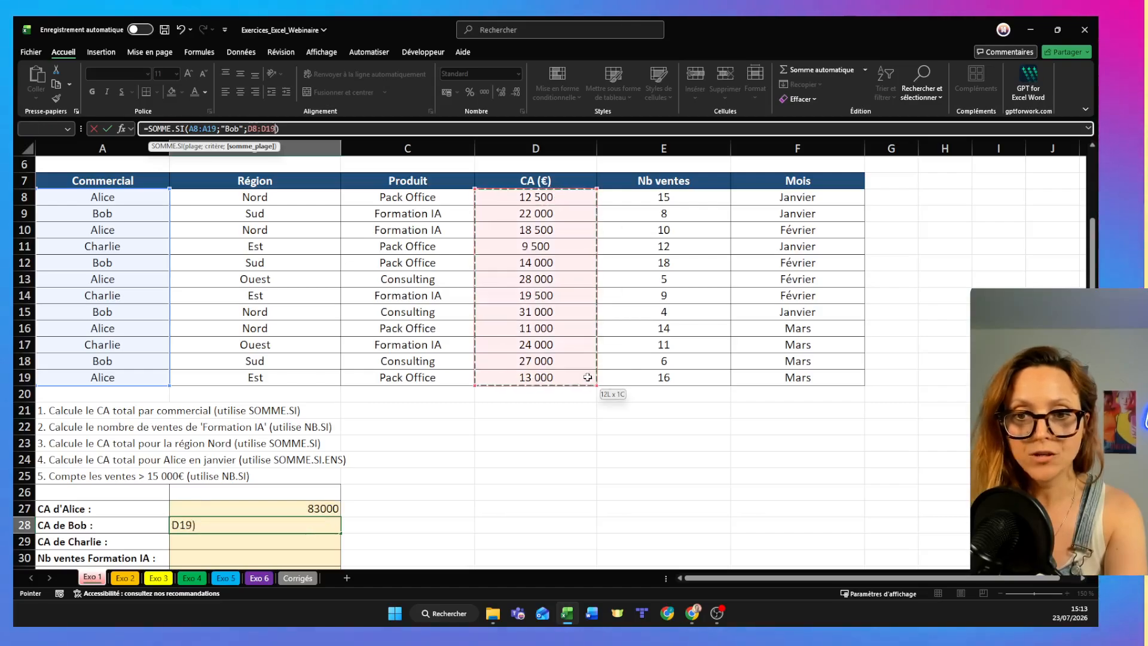
{"action": "key", "text": "Return"}
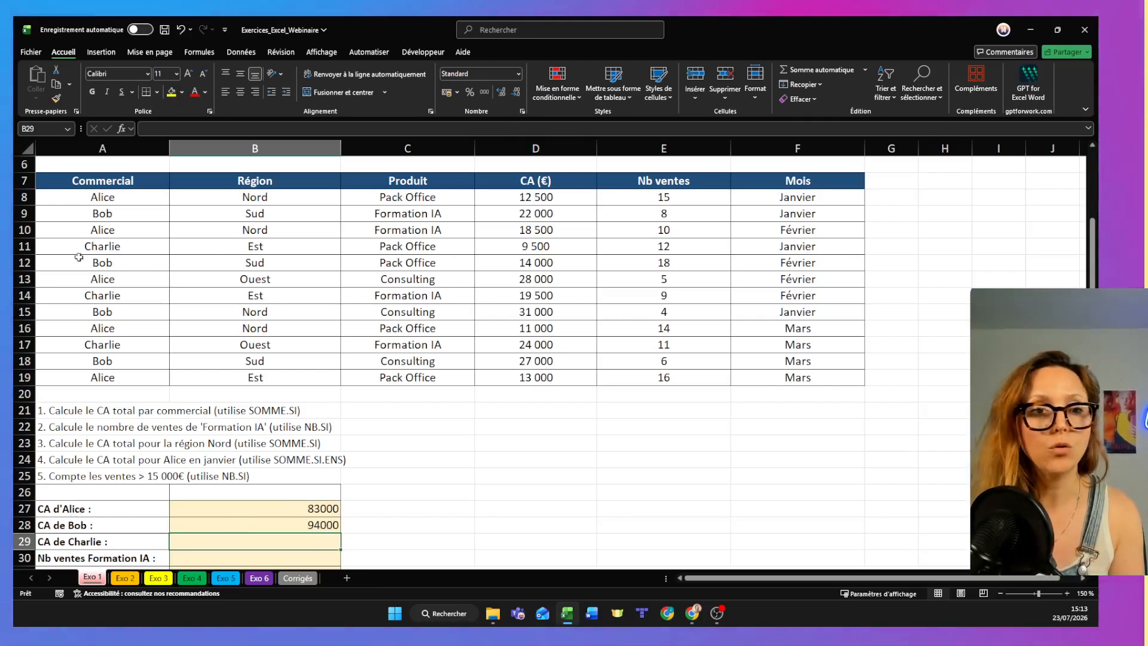
- Check the B28 total by selecting that salesperson's CA values in D9, D12, D15 and D18 together
{"action": "double_click", "coordinate": [102, 214]}
{"action": "left_click", "coordinate": [519, 213]}
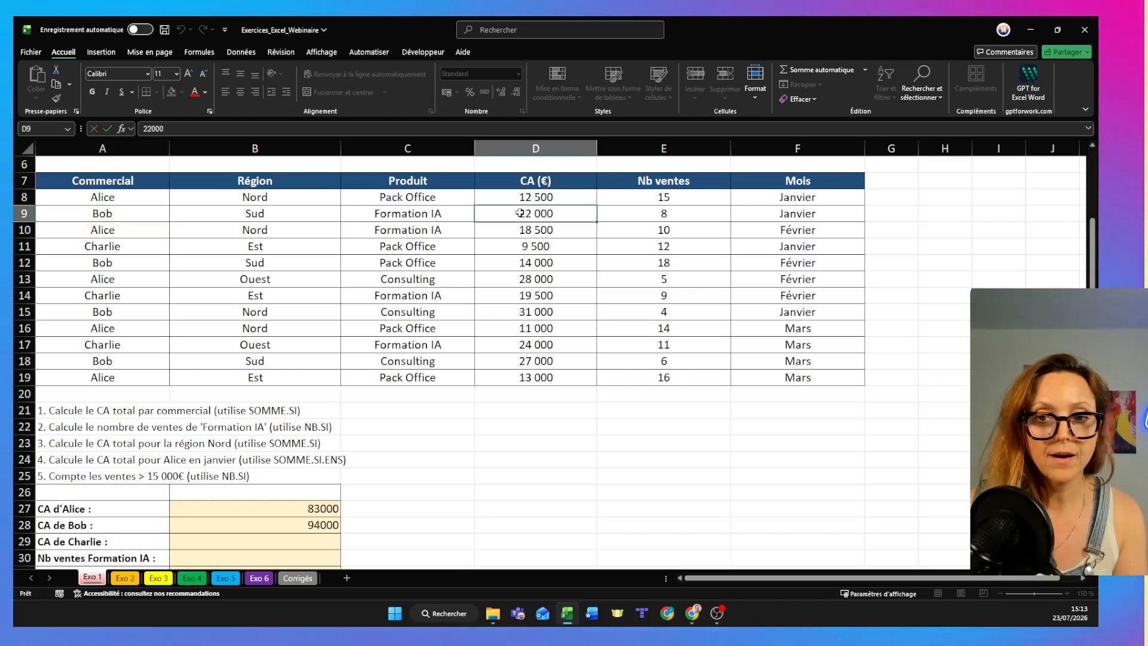
{"action": "left_click", "coordinate": [535, 263], "text": "ctrl"}
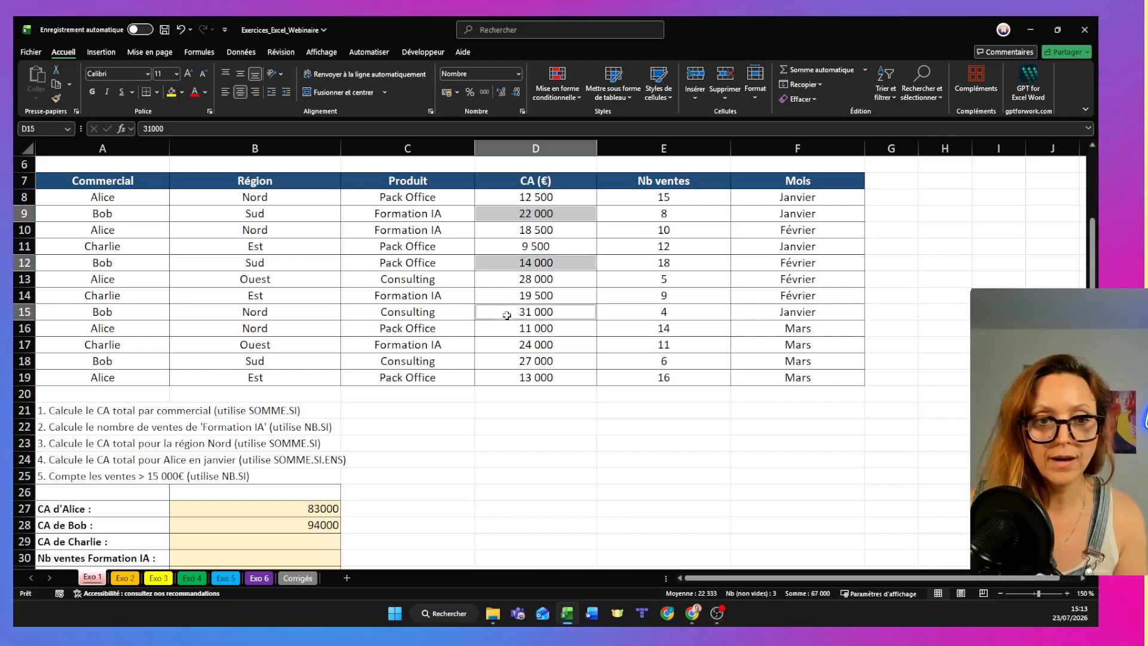
{"action": "left_click", "coordinate": [527, 311], "text": "ctrl"}
{"action": "left_click", "coordinate": [512, 361], "text": "ctrl"}
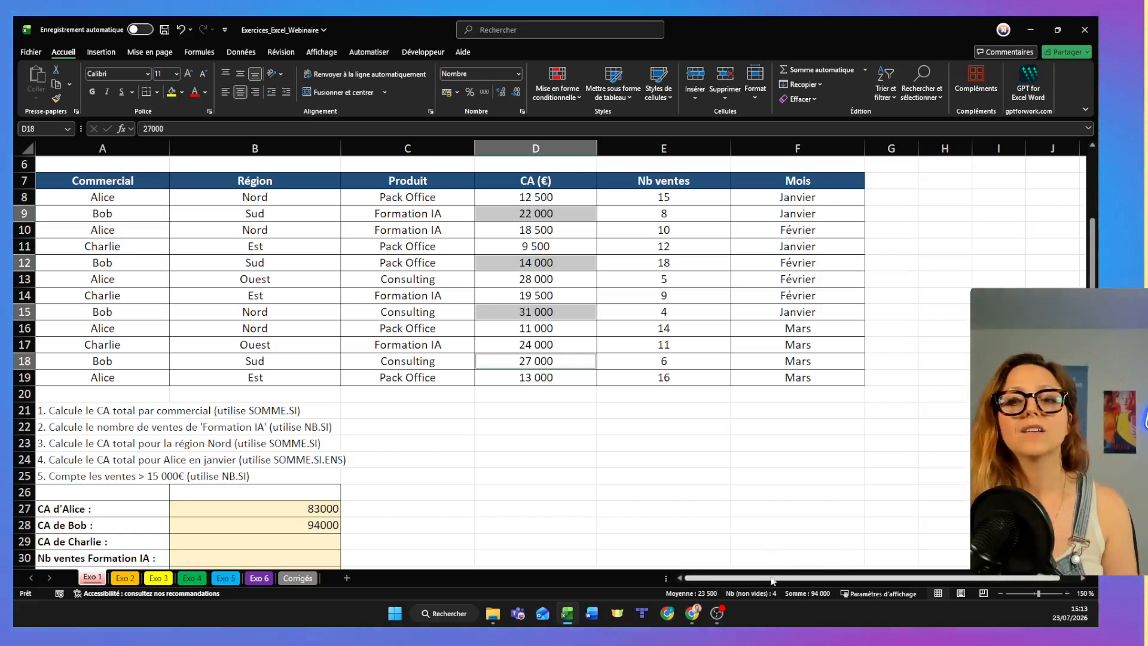
{"action": "left_click", "coordinate": [395, 460]}
- Enter a SOMME.SI formula in B29 with range A8:A19, the salesperson named in A29 as text criterion, and sum range D8:D19
{"action": "left_click", "coordinate": [254, 545]}
{"action": "type", "text": "="}
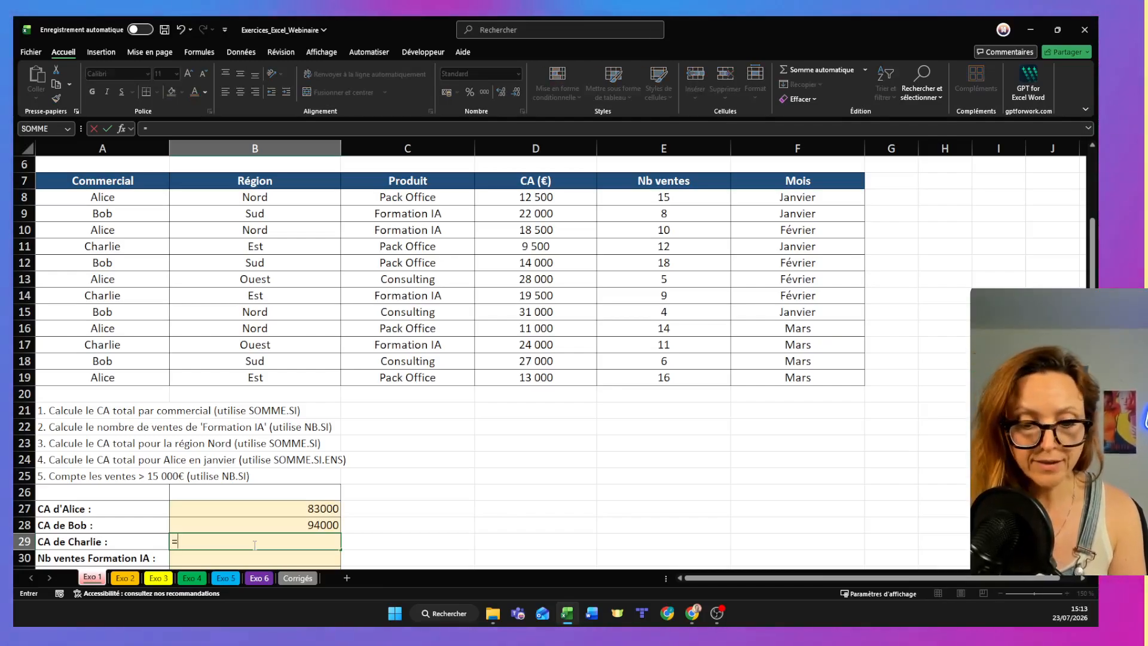
{"action": "type", "text": "som"}
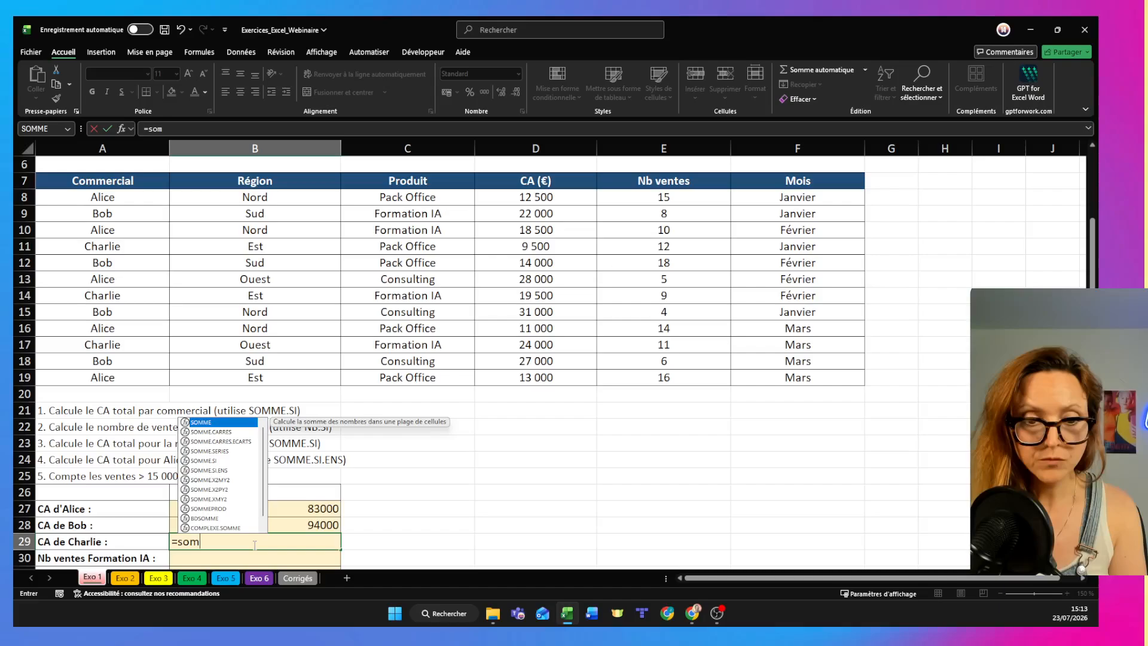
{"action": "type", "text": "me."}
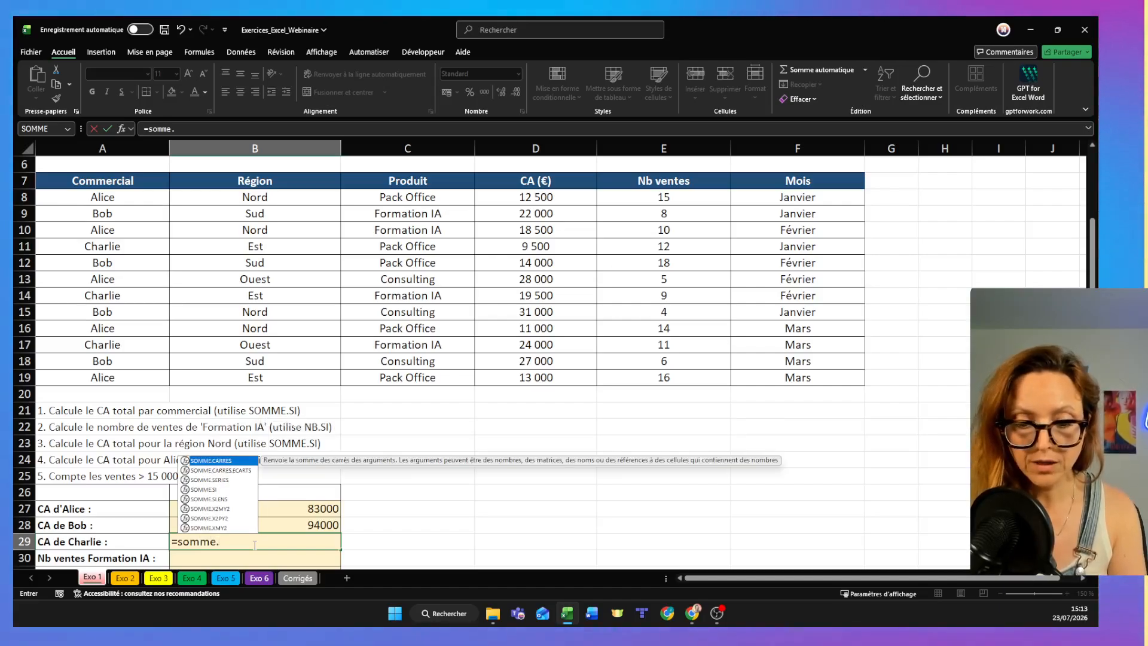
{"action": "type", "text": "si("}
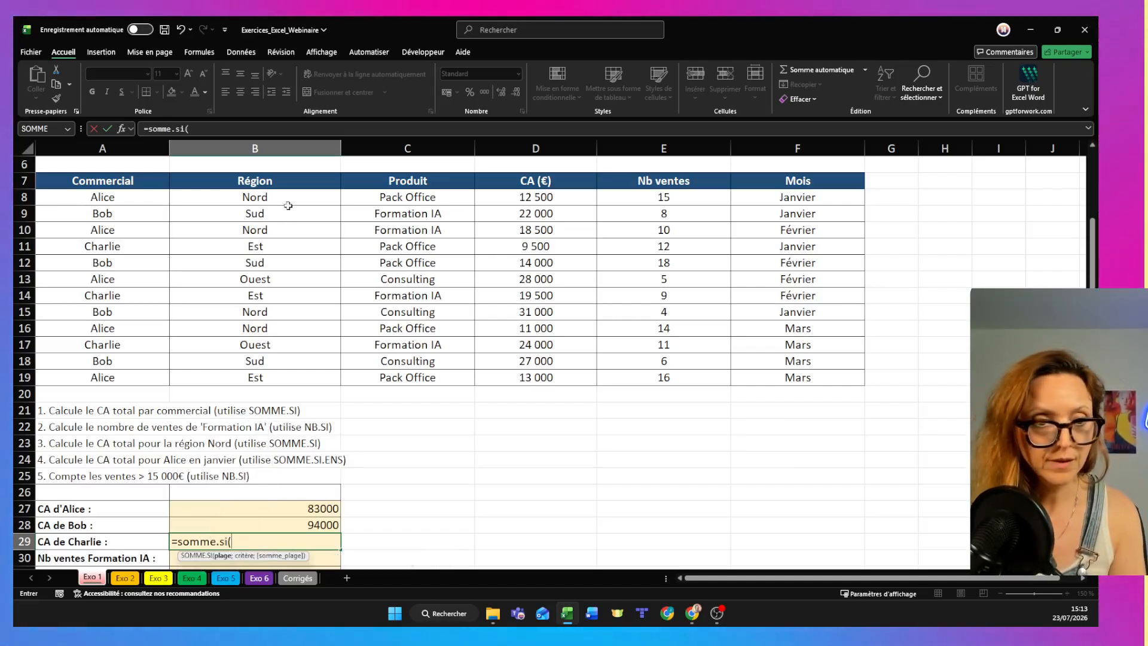
{"action": "left_click_drag", "start_coordinate": [140, 197], "coordinate": [140, 374]}
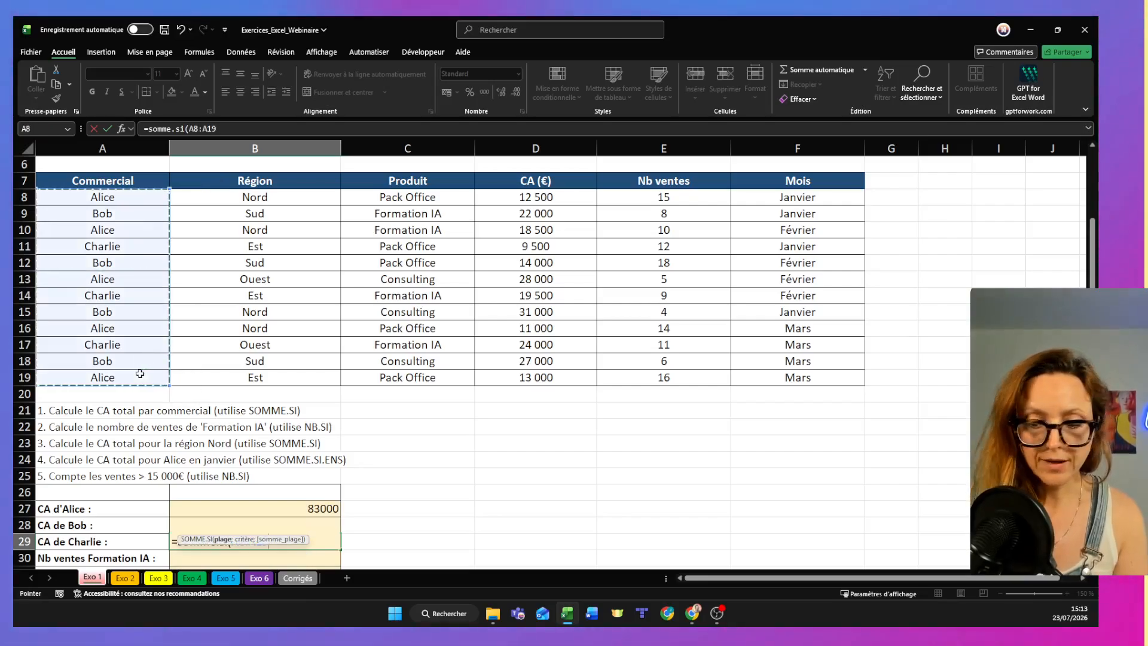
{"action": "type", "text": ";"}
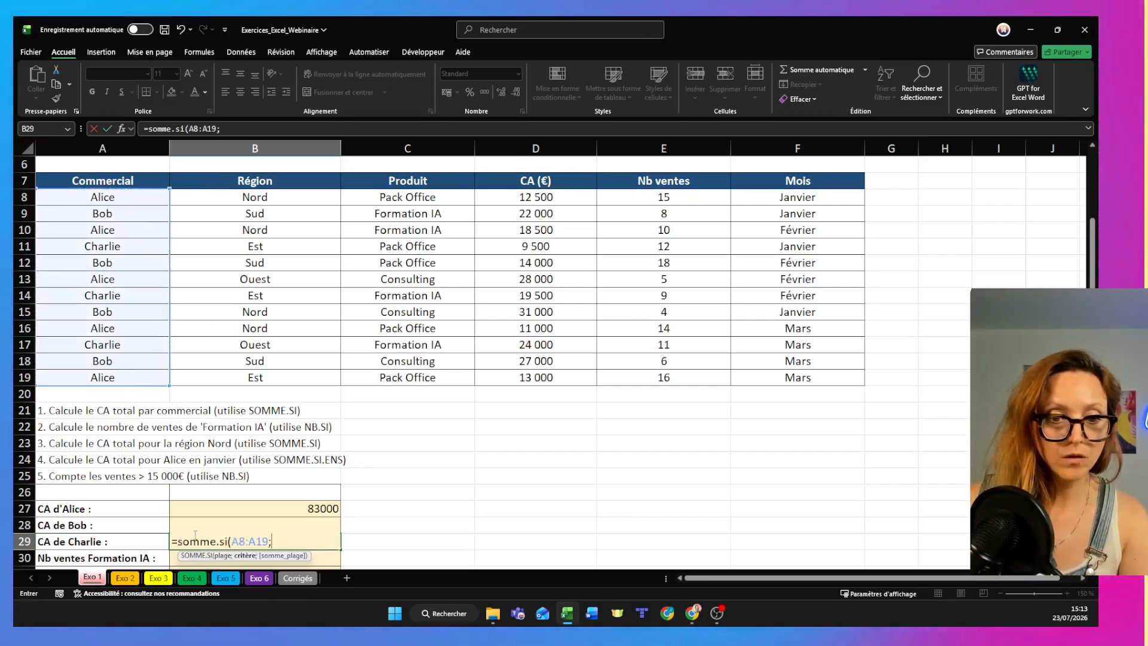
{"action": "type", "text": "\"Char"}
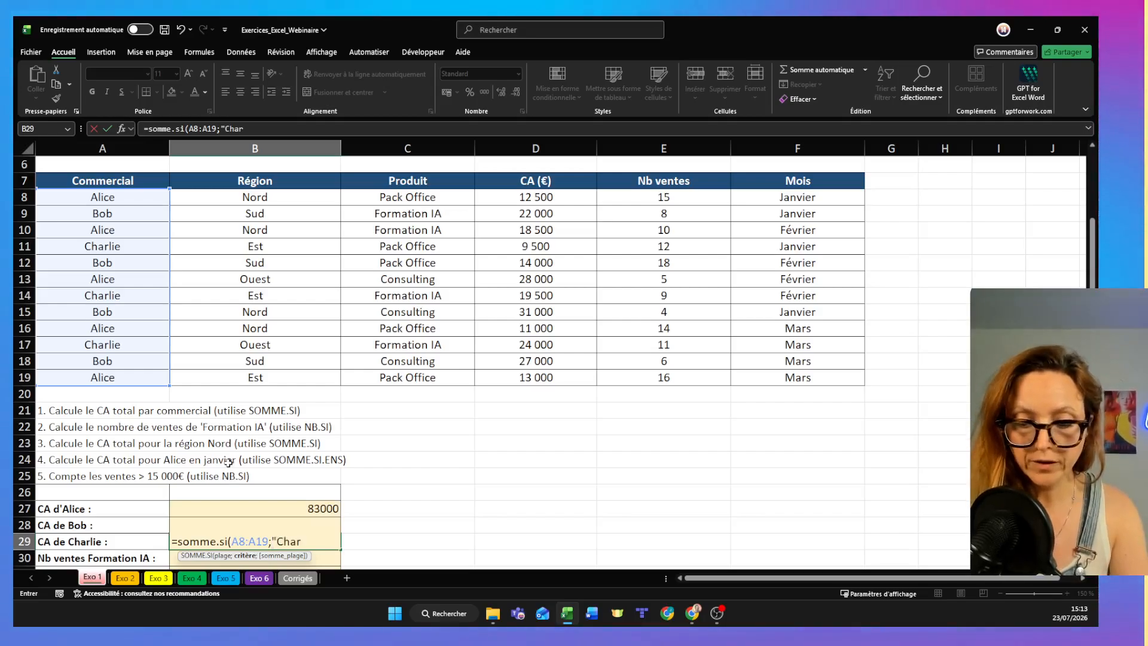
{"action": "type", "text": "lie\";"}
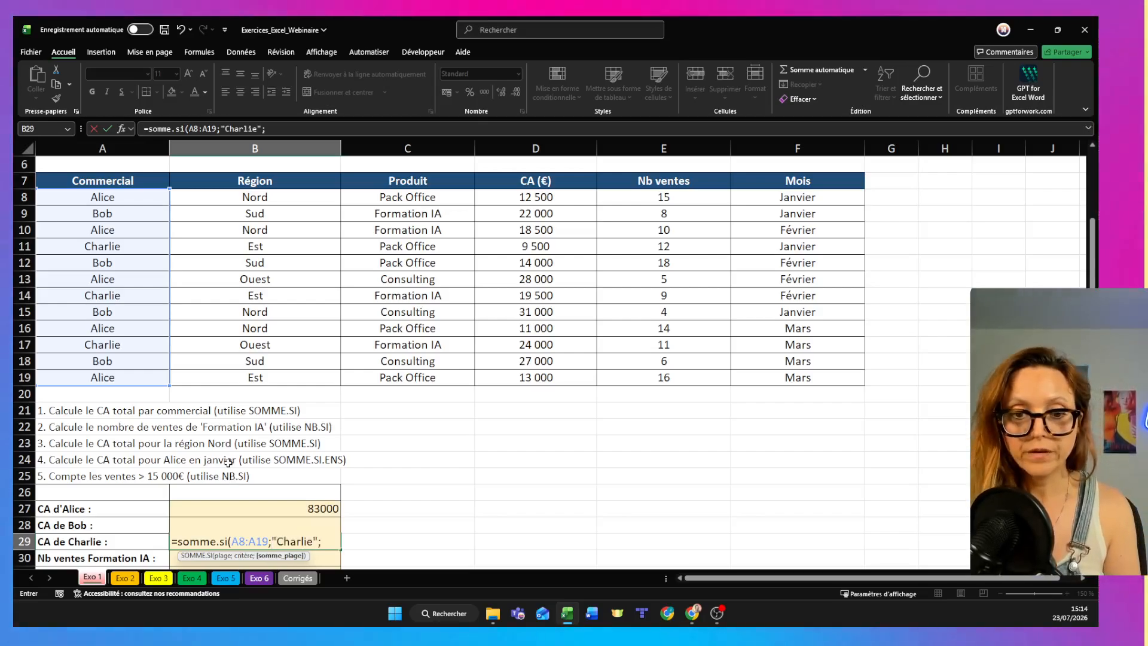
{"action": "left_click_drag", "start_coordinate": [574, 198], "coordinate": [574, 380]}
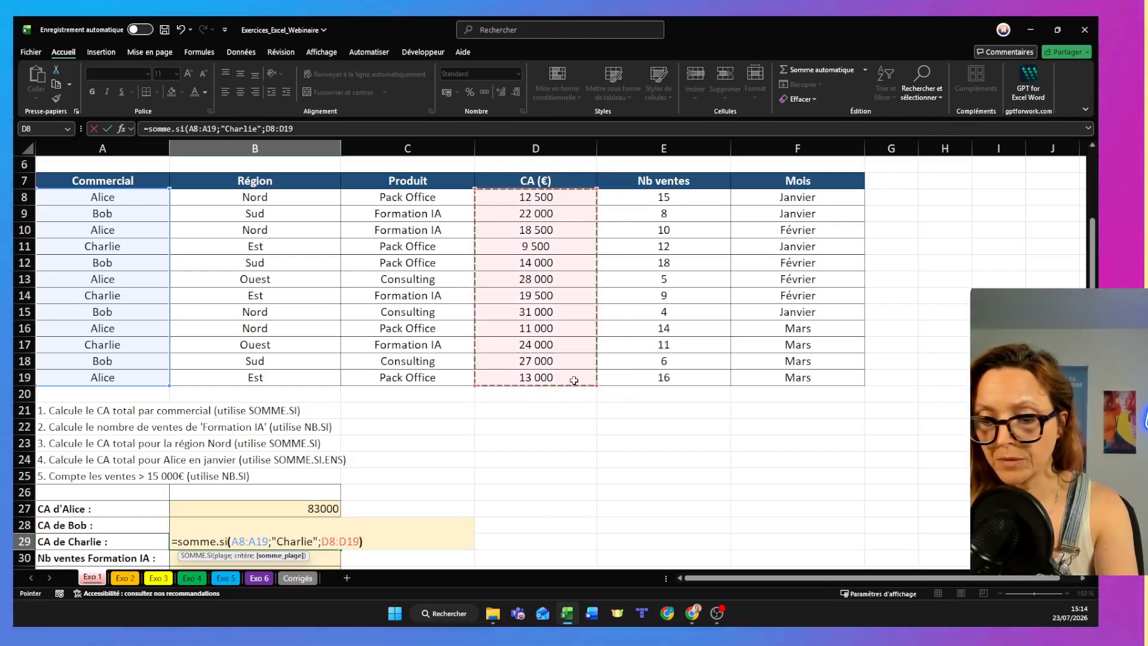
{"action": "key", "text": "Return"}
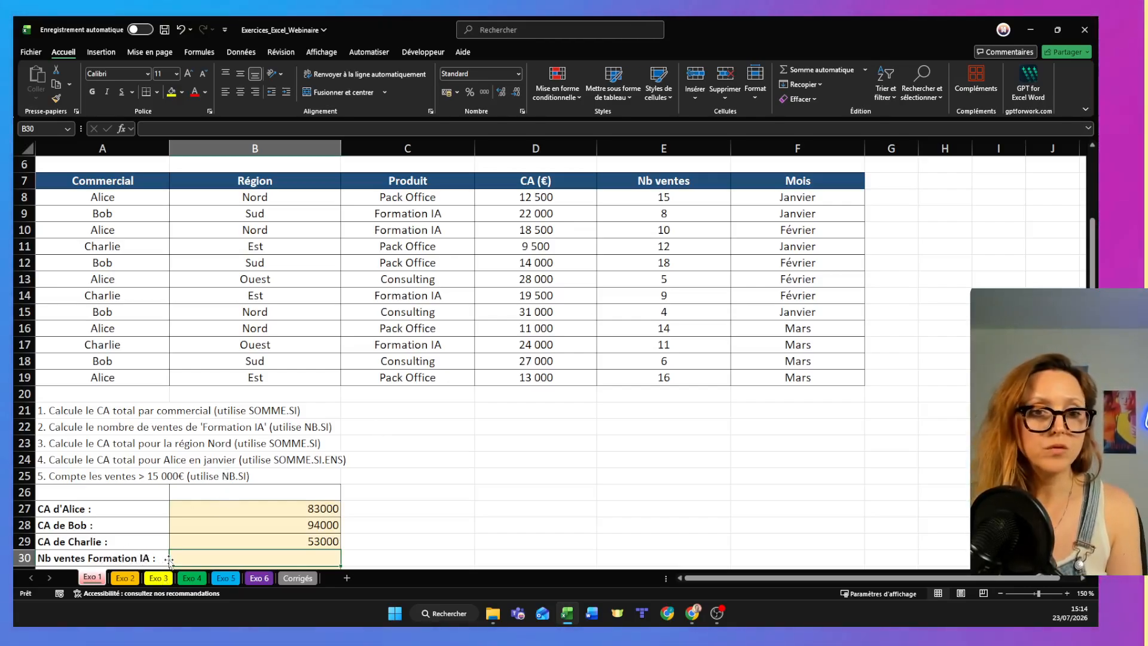
- Review the sales table, the exercise questions and the remaining result rows
{"action": "scroll", "coordinate": [166, 560], "scroll_direction": "down", "scroll_amount": 1}
{"action": "scroll", "coordinate": [167, 559], "scroll_direction": "up", "scroll_amount": 1}
{"action": "scroll", "coordinate": [167, 559], "scroll_direction": "down", "scroll_amount": 2}
{"action": "scroll", "coordinate": [168, 559], "scroll_direction": "up", "scroll_amount": 1}
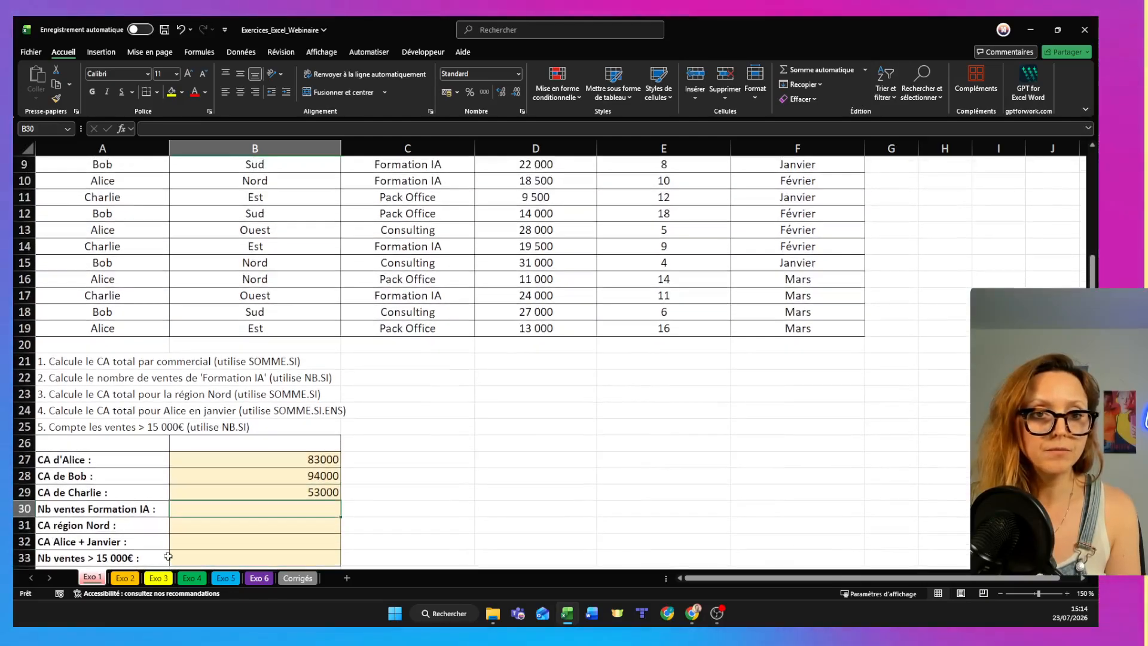
{"action": "scroll", "coordinate": [168, 557], "scroll_direction": "up", "scroll_amount": 2}
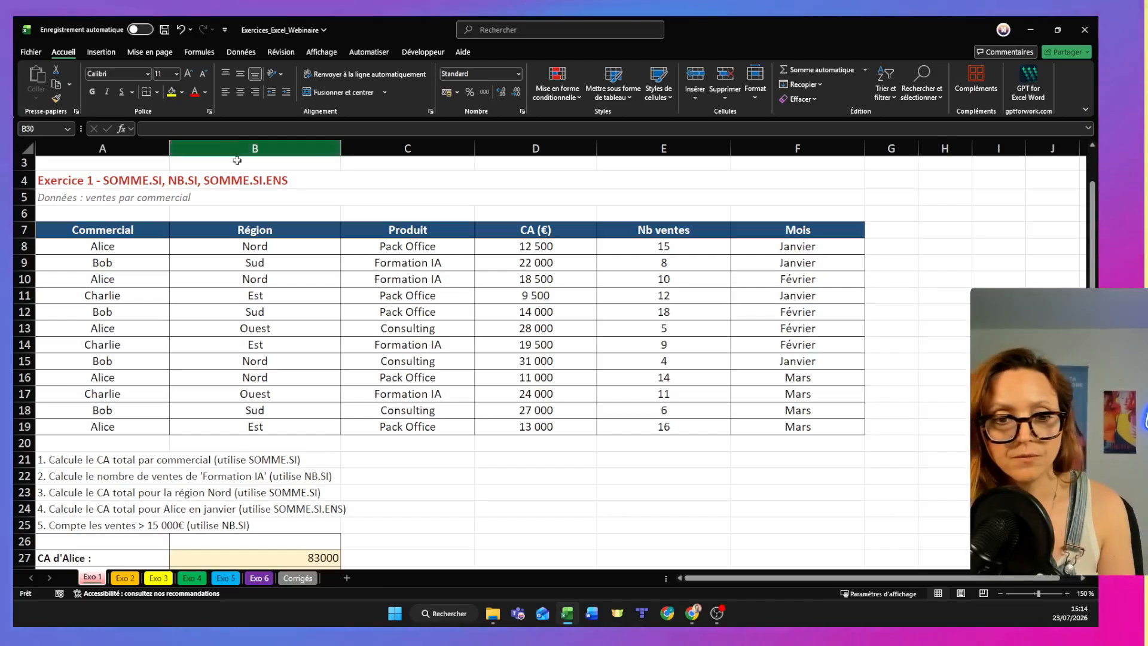
{"action": "scroll", "coordinate": [342, 329], "scroll_direction": "up", "scroll_amount": 1}
{"action": "scroll", "coordinate": [343, 329], "scroll_direction": "down", "scroll_amount": 1}
{"action": "scroll", "coordinate": [343, 329], "scroll_direction": "up", "scroll_amount": 1}
{"action": "scroll", "coordinate": [343, 329], "scroll_direction": "down", "scroll_amount": 1}
{"action": "scroll", "coordinate": [343, 329], "scroll_direction": "up", "scroll_amount": 1}
{"action": "scroll", "coordinate": [343, 329], "scroll_direction": "down", "scroll_amount": 2}
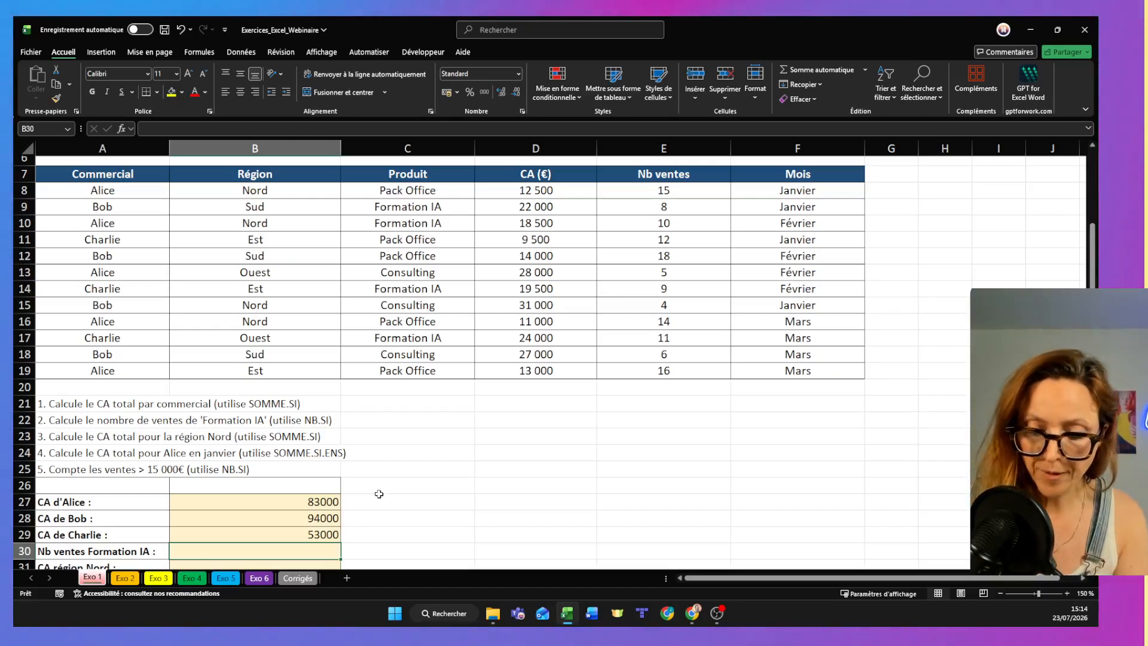
- Enter an NB.SI formula in B30 with range C8:C19 and the text criterion "FormationIA"
{"action": "type", "text": "=nb."}
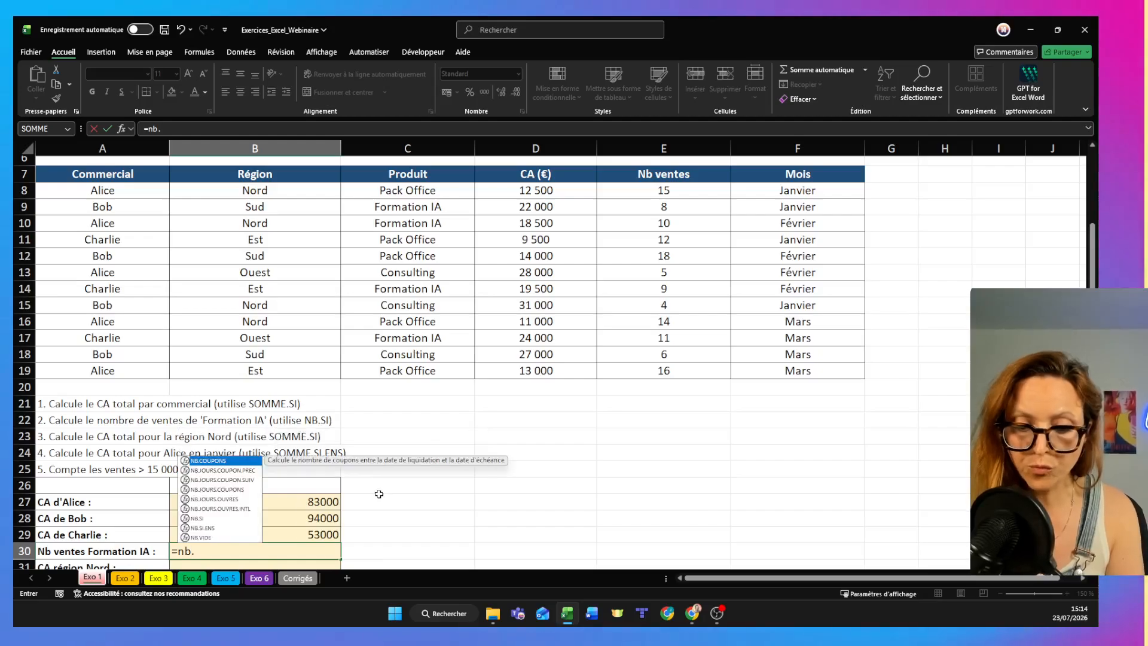
{"action": "type", "text": "si("}
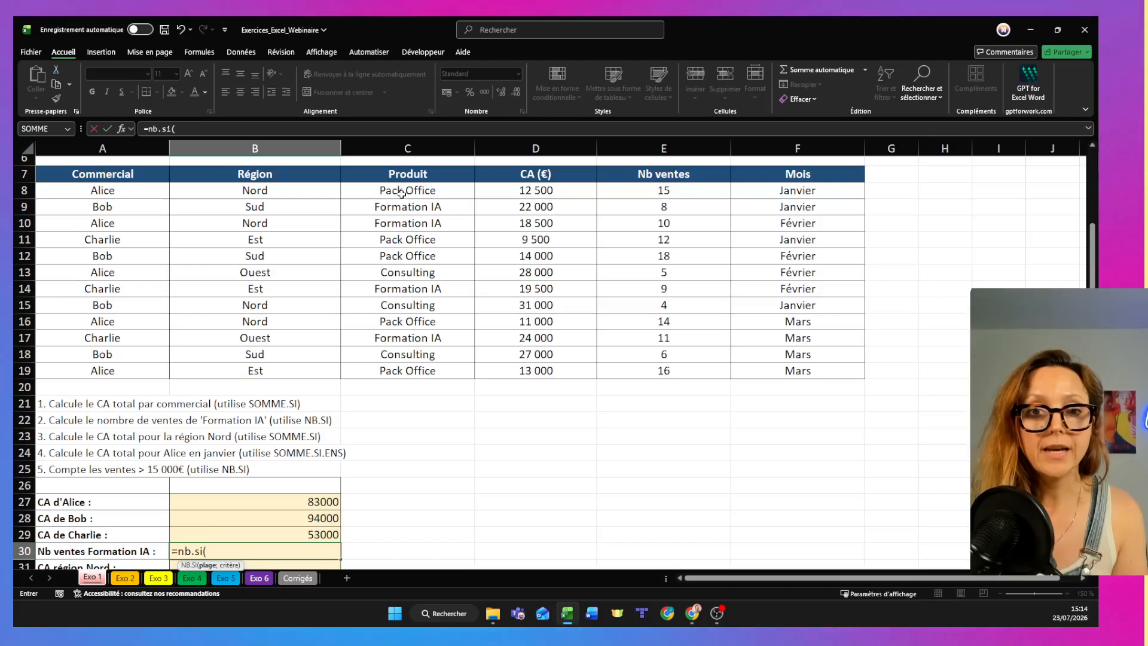
{"action": "left_click_drag", "start_coordinate": [399, 194], "coordinate": [396, 382]}
{"action": "type", "text": ";\""}
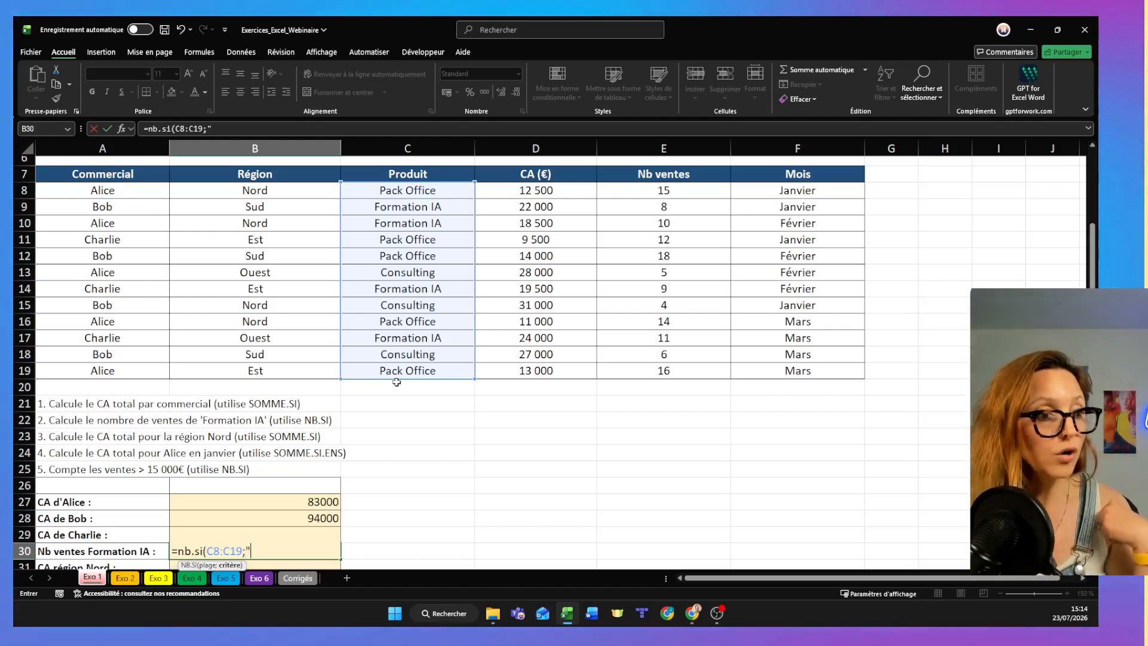
{"action": "type", "text": "Fo"}
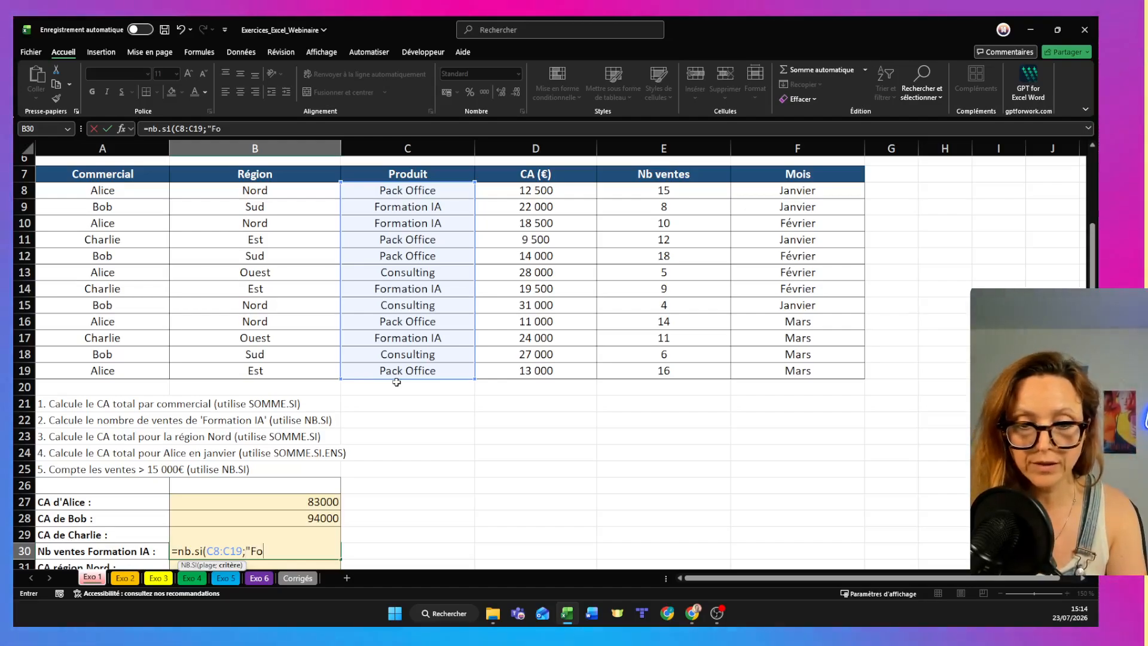
{"action": "type", "text": "rmationIA\""}
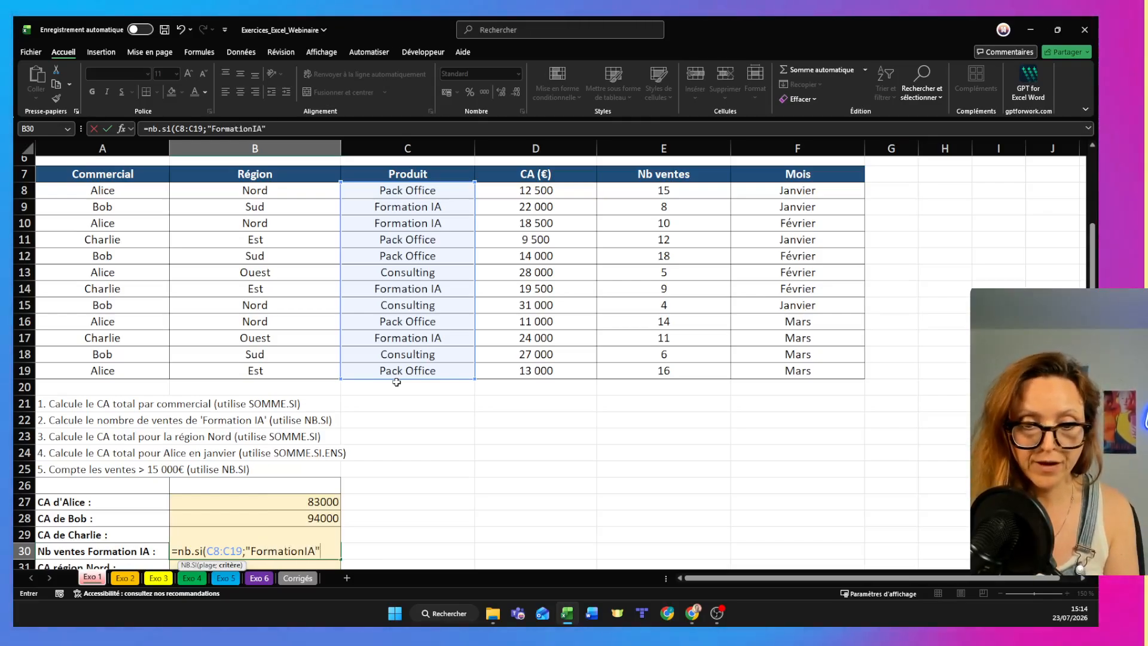
{"action": "key", "text": "Return"}
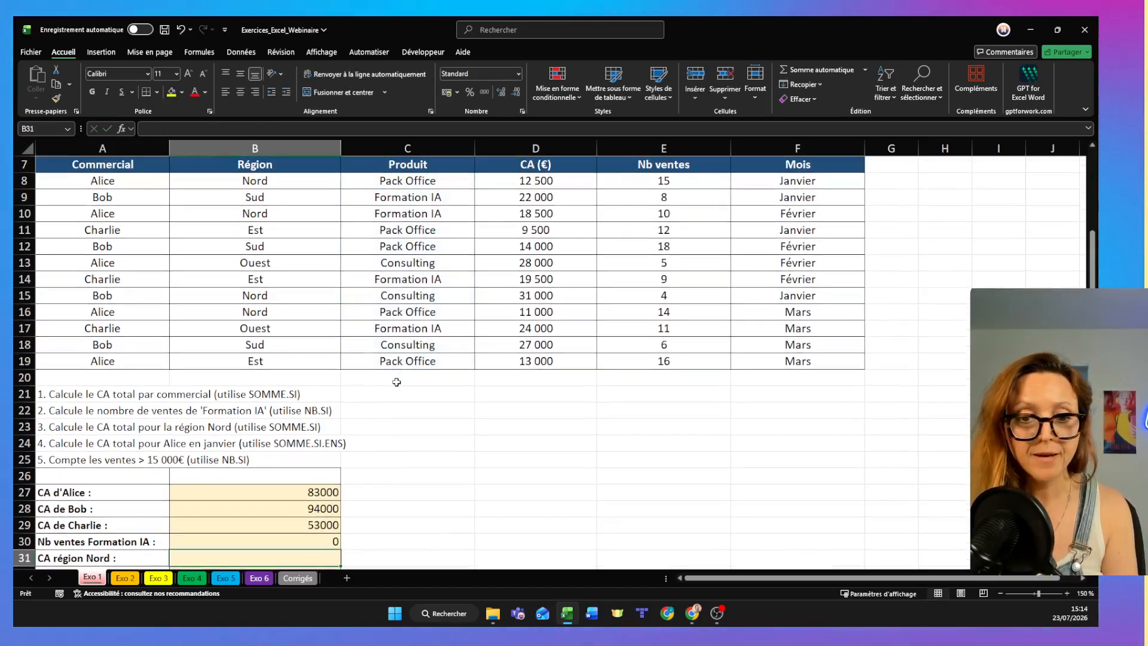
- Correct the text criterion in the B30 formula to "Formation IA", with a space
{"action": "left_click", "coordinate": [330, 540]}
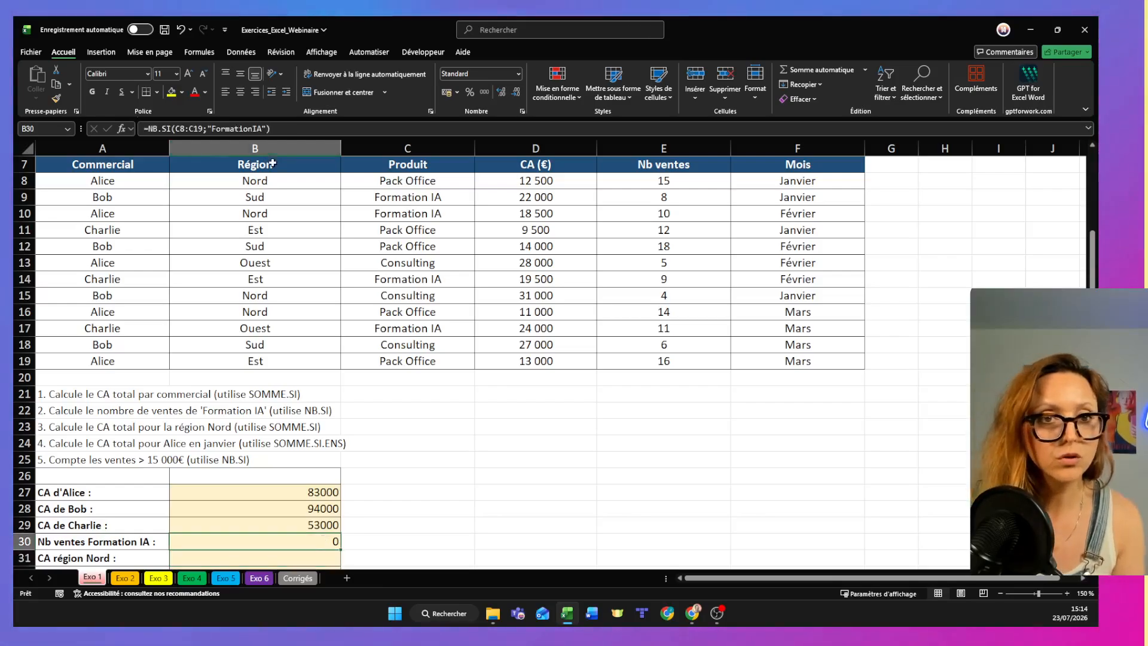
{"action": "left_click", "coordinate": [248, 129]}
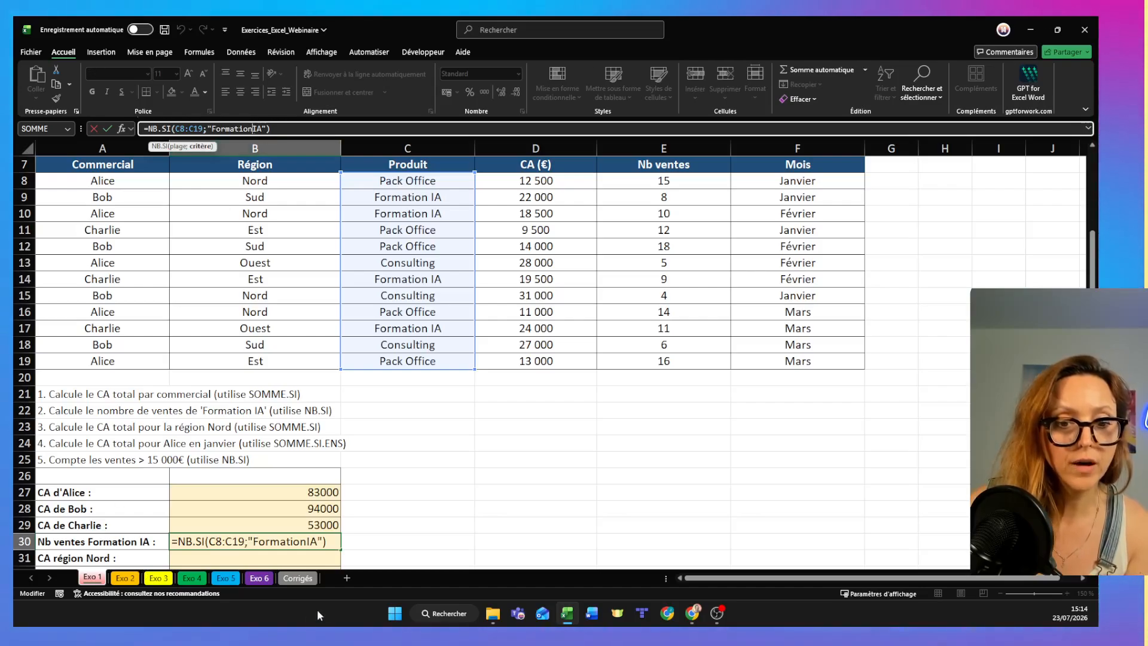
{"action": "key", "text": "Return"}
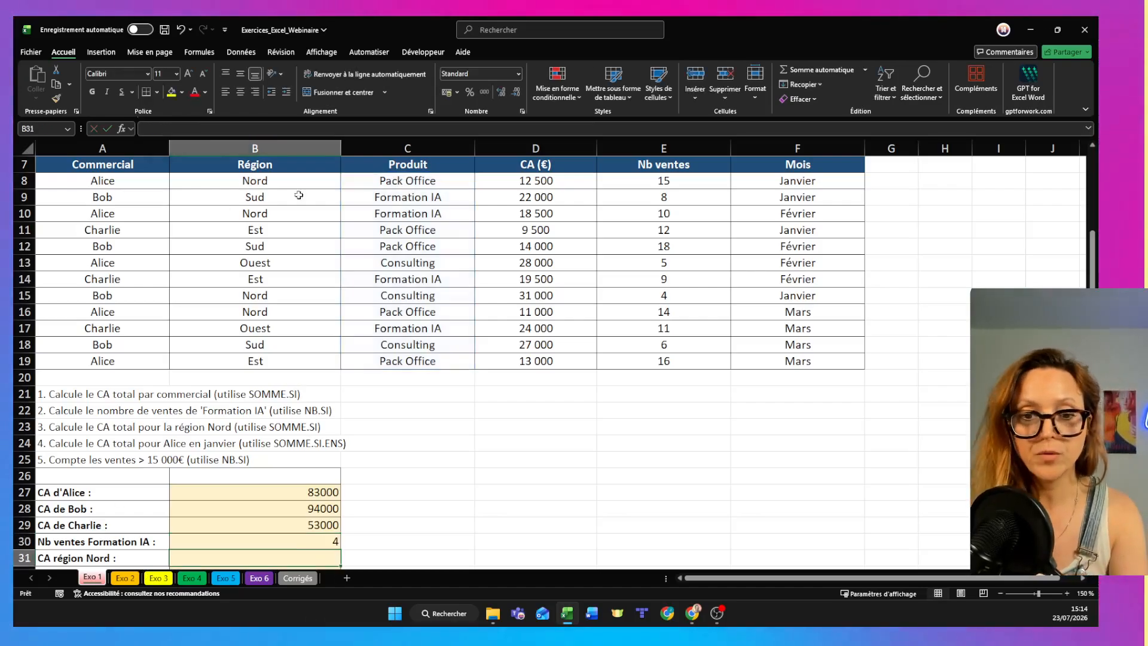
{"action": "key", "text": "Up"}
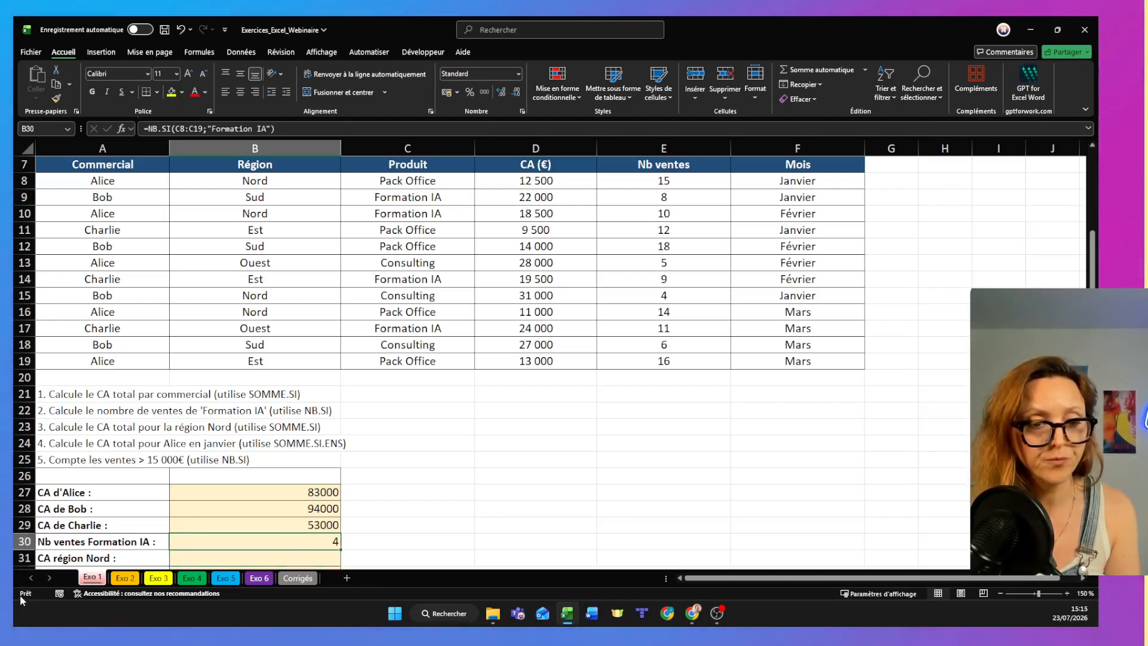
- Enter a SOMME.SI formula in B31 with range B8:B19, text criterion "Nord" and sum range D8:D19
{"action": "left_click", "coordinate": [227, 560]}
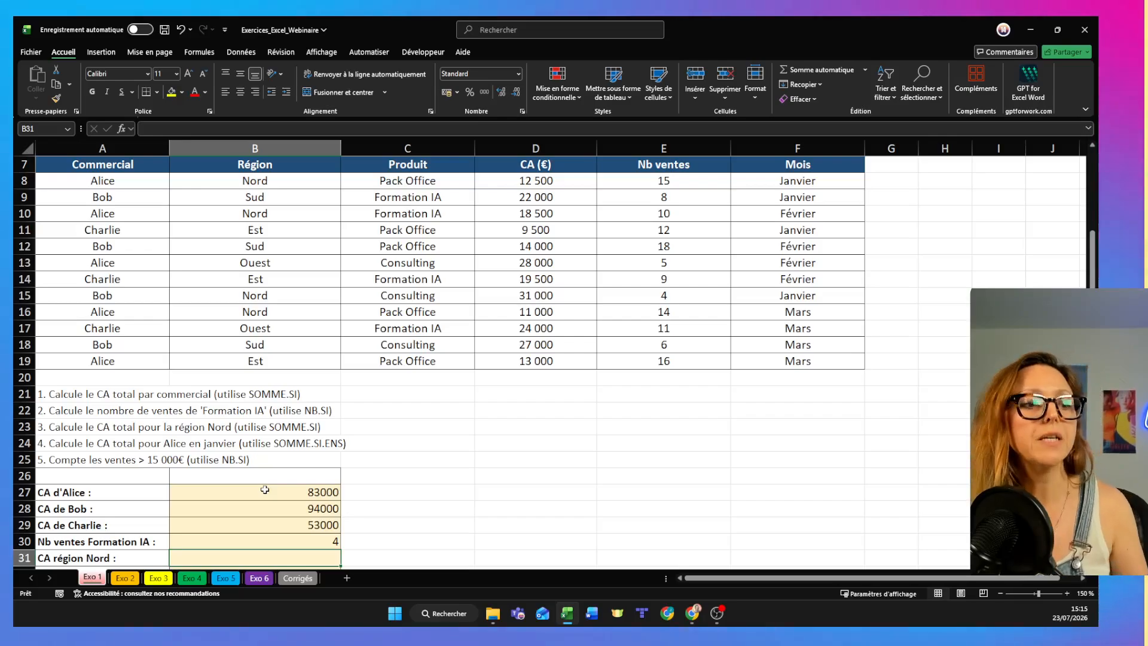
{"action": "type", "text": "=s"}
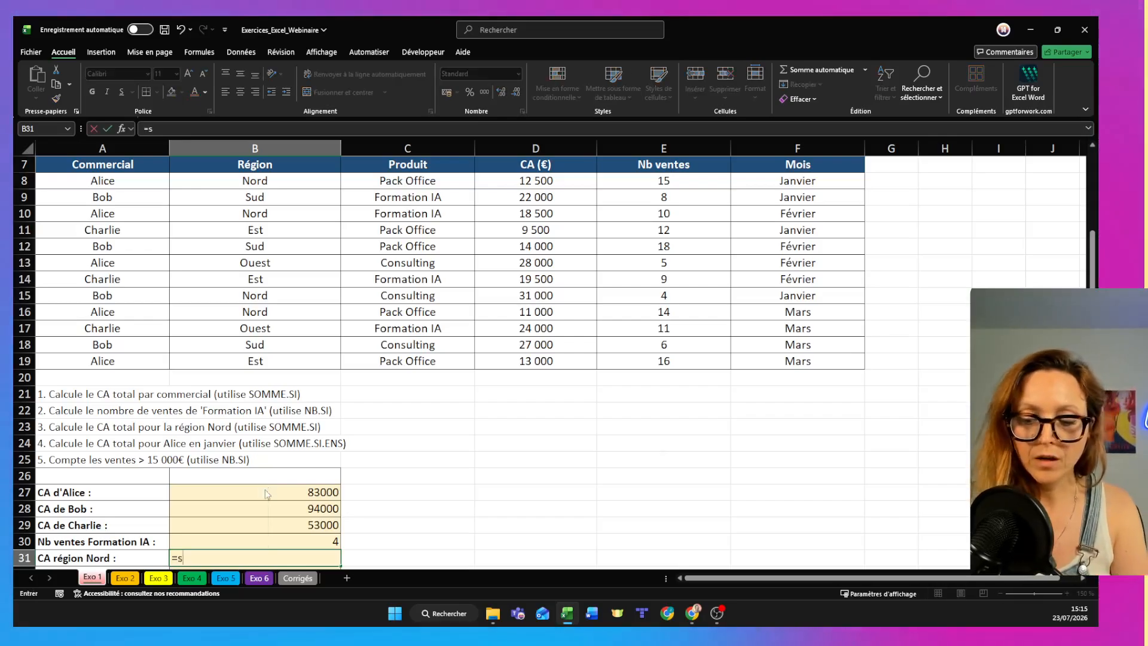
{"action": "type", "text": "omme"}
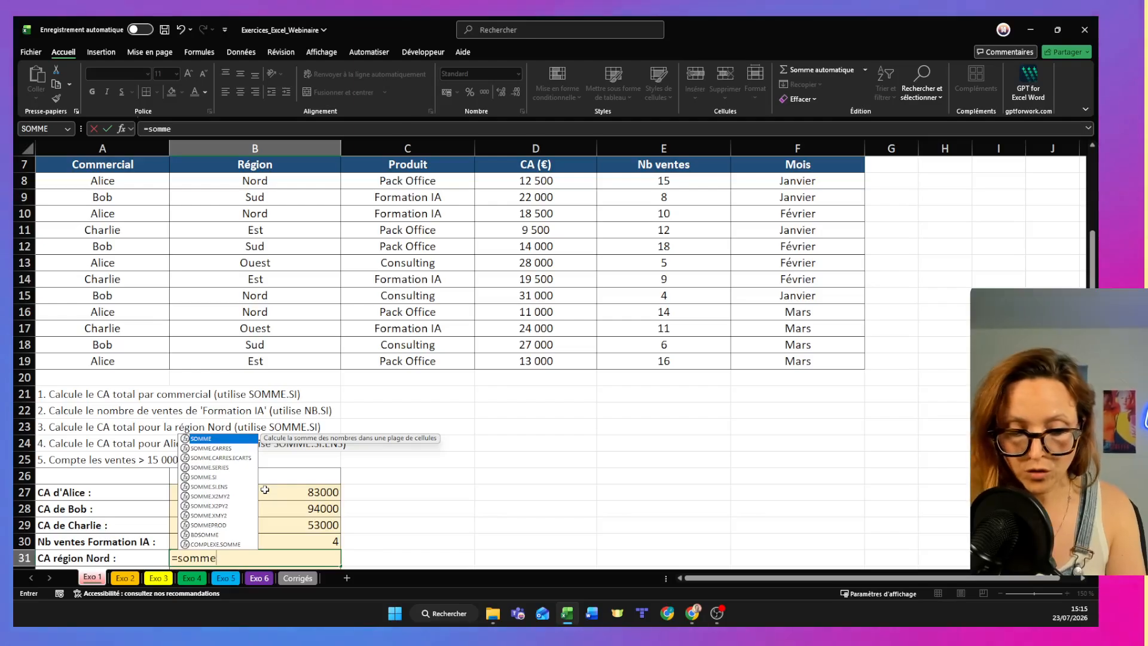
{"action": "type", "text": ".si("}
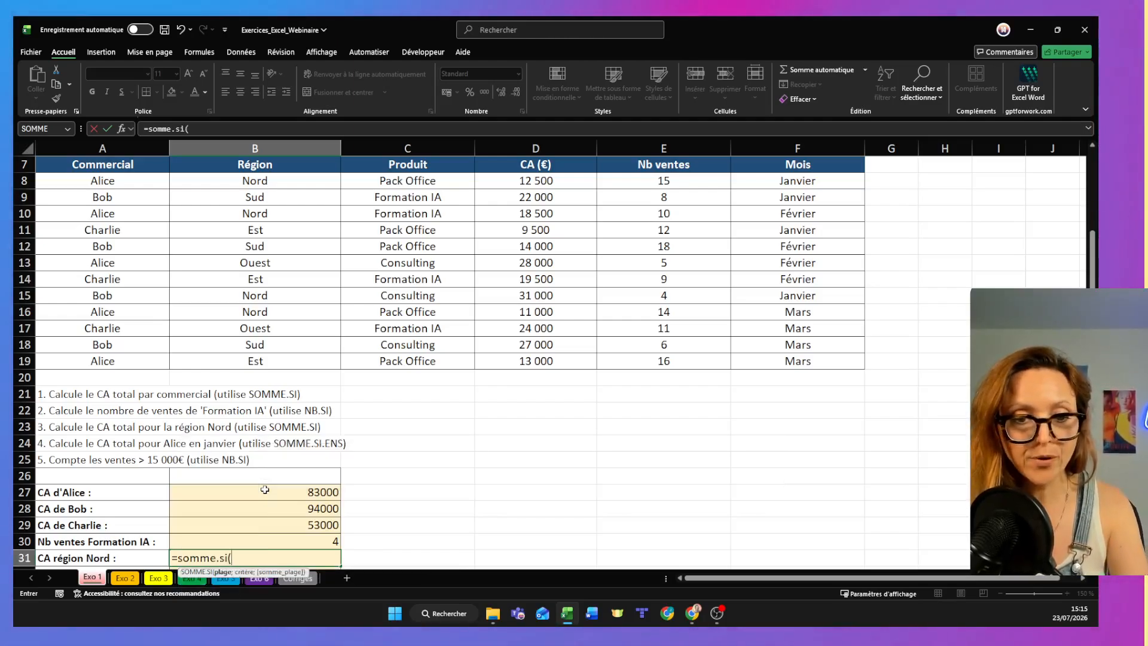
{"action": "left_click_drag", "start_coordinate": [264, 182], "coordinate": [270, 362]}
{"action": "left_click_drag", "start_coordinate": [263, 180], "coordinate": [296, 363]}
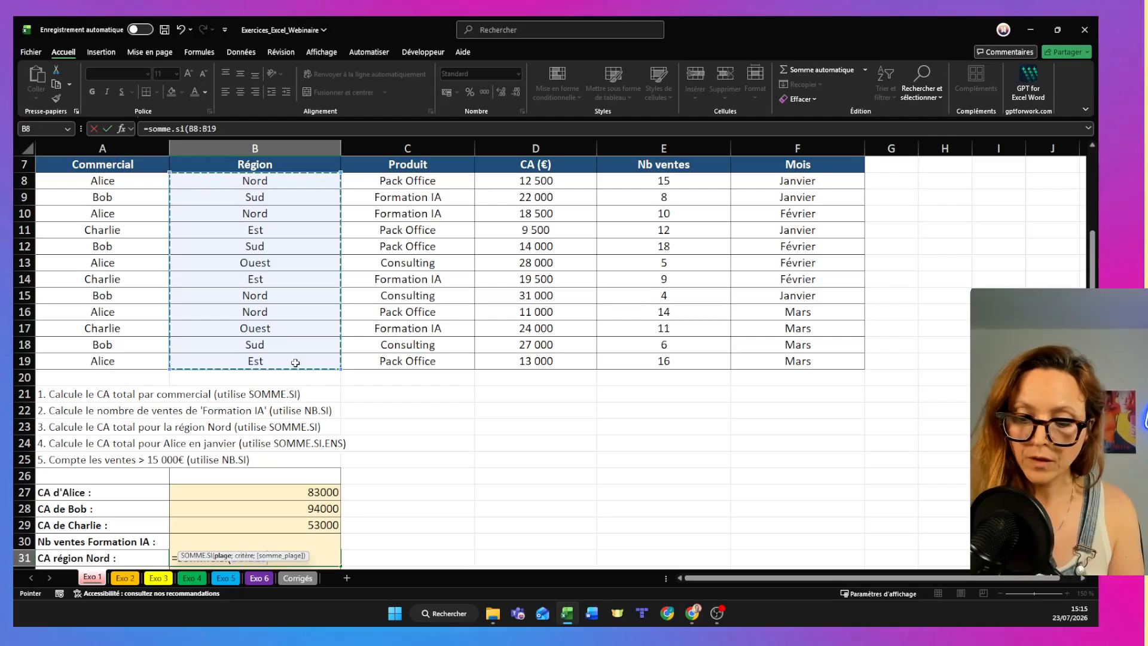
{"action": "type", "text": ";\"No"}
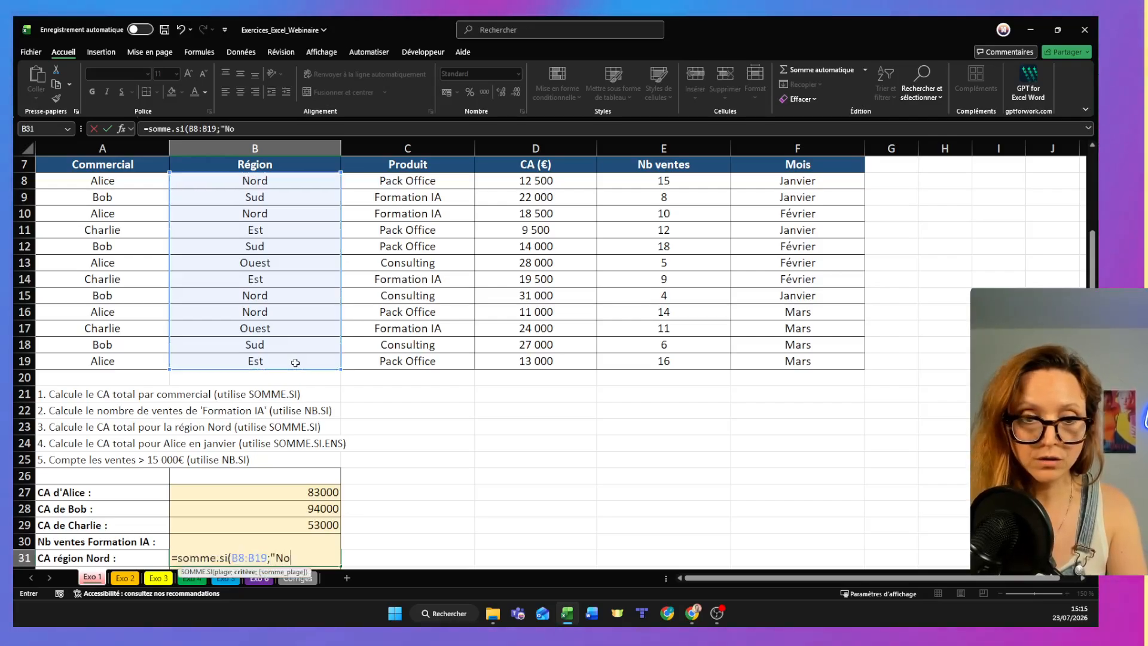
{"action": "type", "text": "rd\";"}
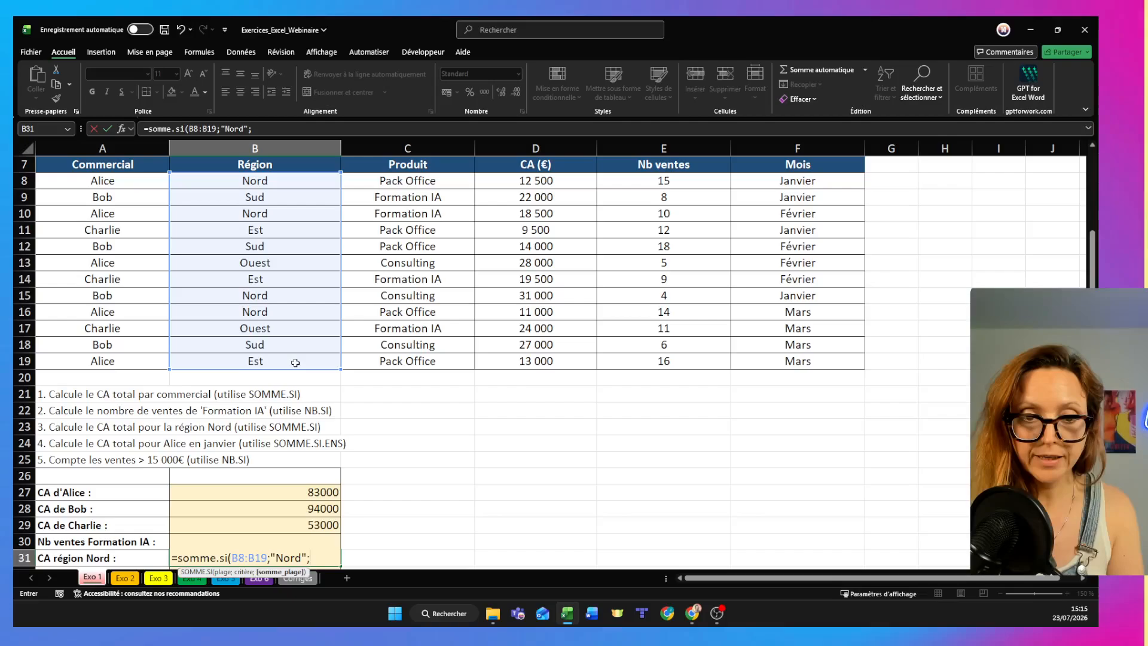
{"action": "left_click_drag", "start_coordinate": [536, 180], "coordinate": [551, 367]}
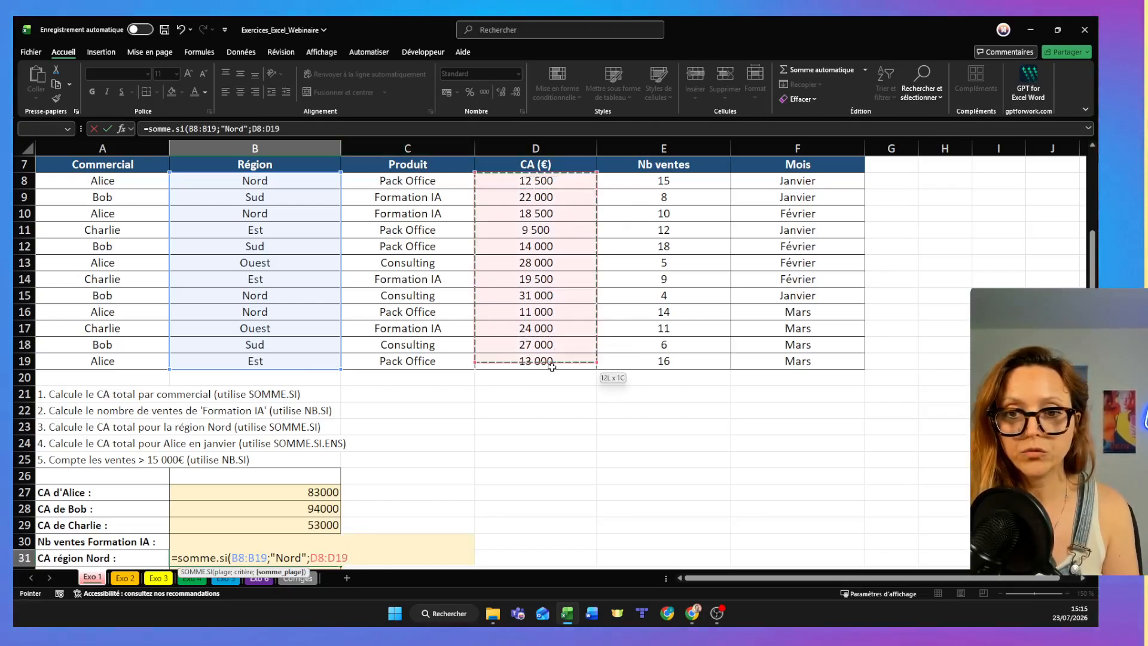
{"action": "key", "text": "Return"}
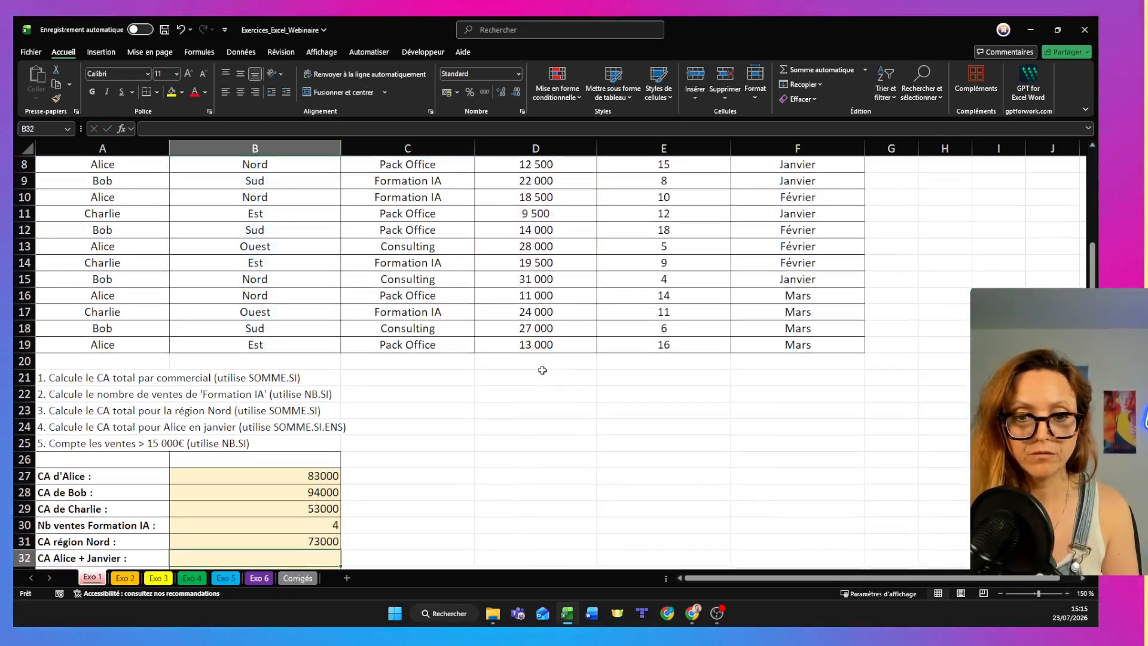
- Start a SOMME.SI.ENS formula in B32 with D8:D19 as the sum range
{"action": "left_click", "coordinate": [82, 556]}
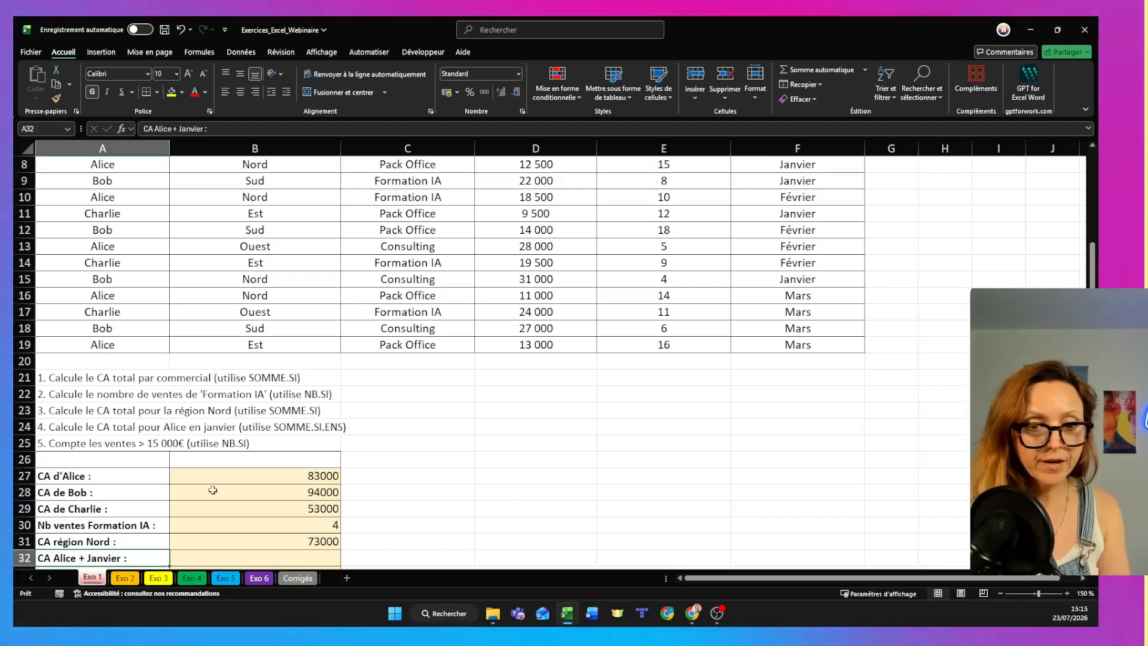
{"action": "left_click", "coordinate": [274, 560]}
{"action": "type", "text": "=so"}
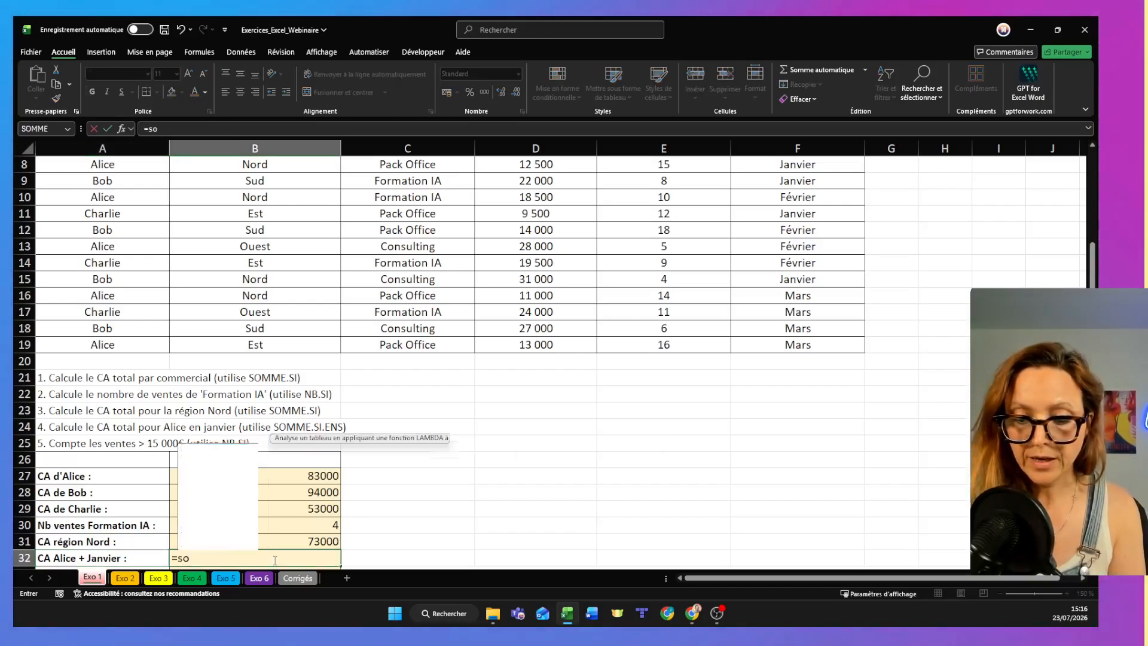
{"action": "type", "text": "mme.si"}
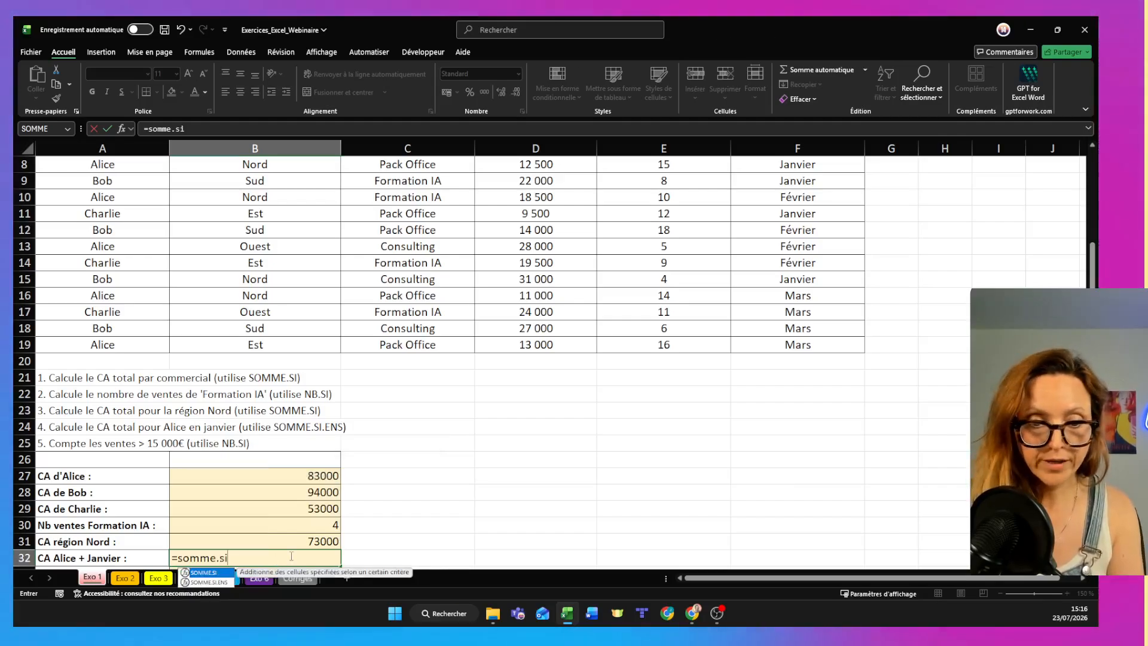
{"action": "double_click", "coordinate": [206, 582]}
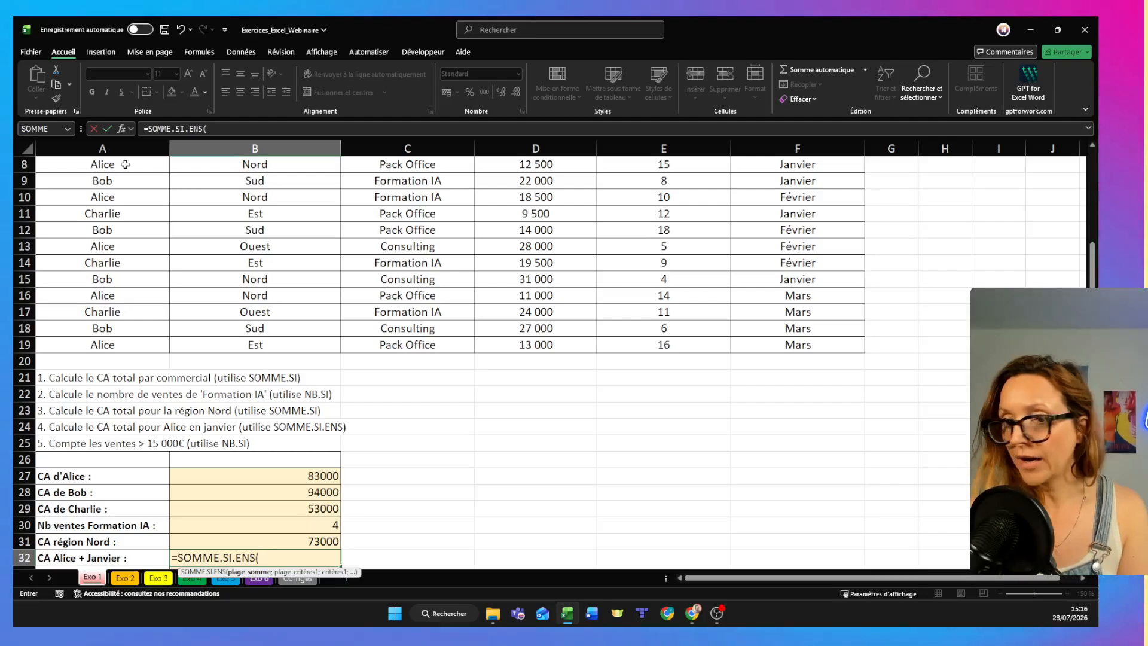
{"action": "left_click_drag", "start_coordinate": [523, 163], "coordinate": [552, 347]}
{"action": "left_click", "coordinate": [553, 347]}
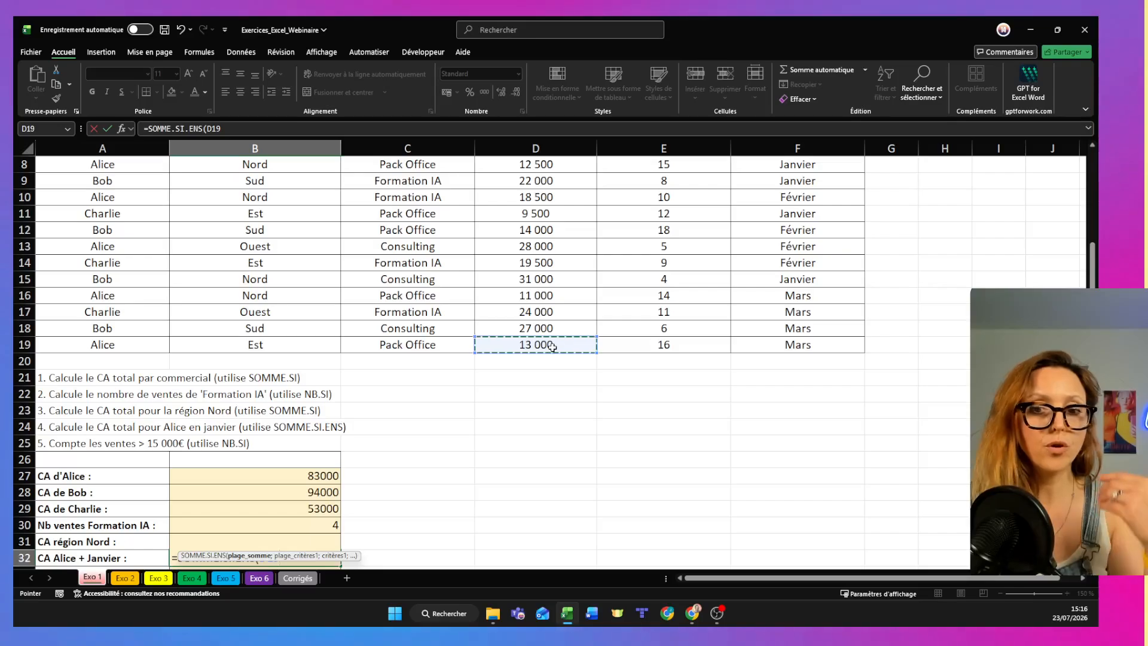
{"action": "left_click_drag", "start_coordinate": [526, 164], "coordinate": [516, 347]}
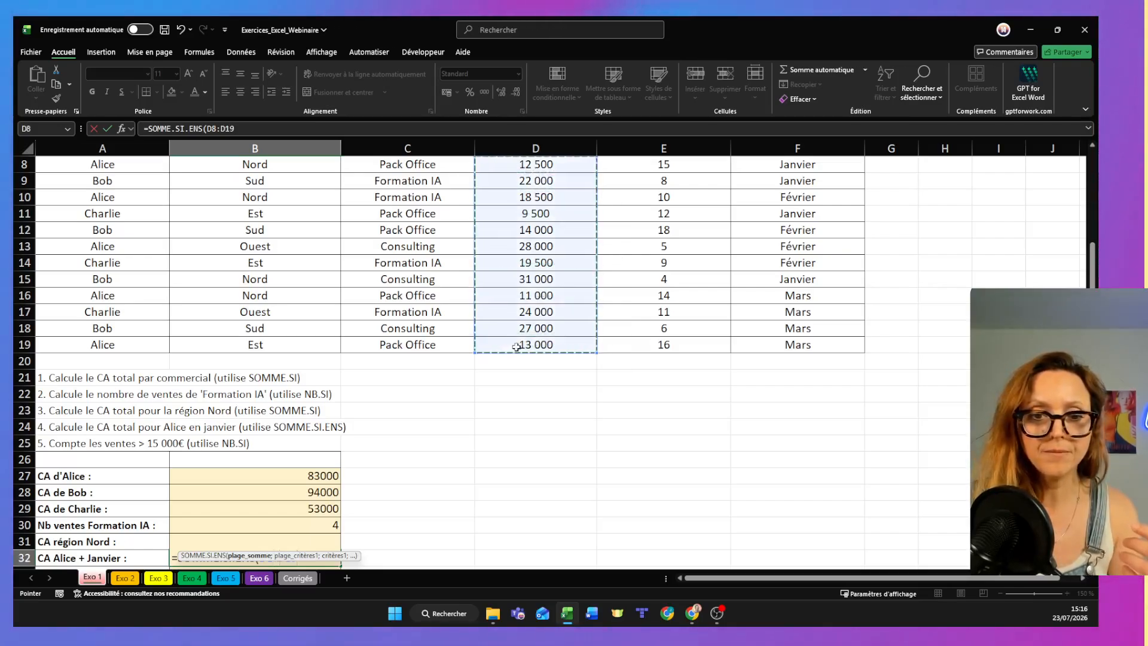
{"action": "type", "text": ";"}
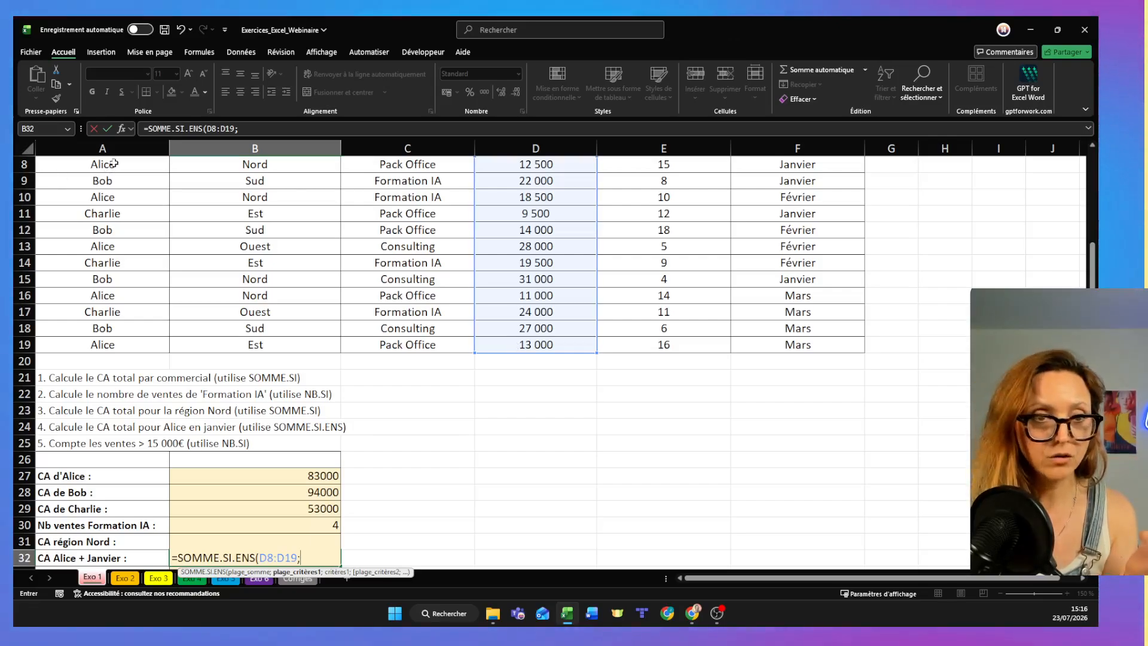
- Complete the B32 formula with criteria range A8:A19 for the salesperson named in A32, and F8:F19 for "Janvier"
{"action": "left_click_drag", "start_coordinate": [117, 164], "coordinate": [105, 346]}
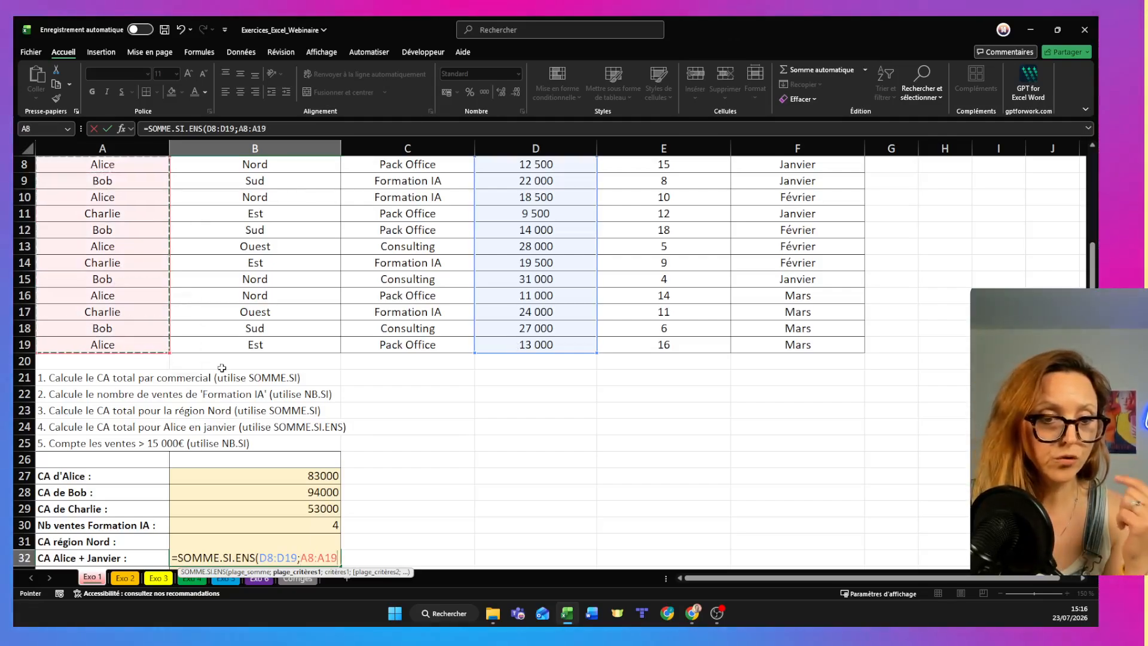
{"action": "type", "text": ";"}
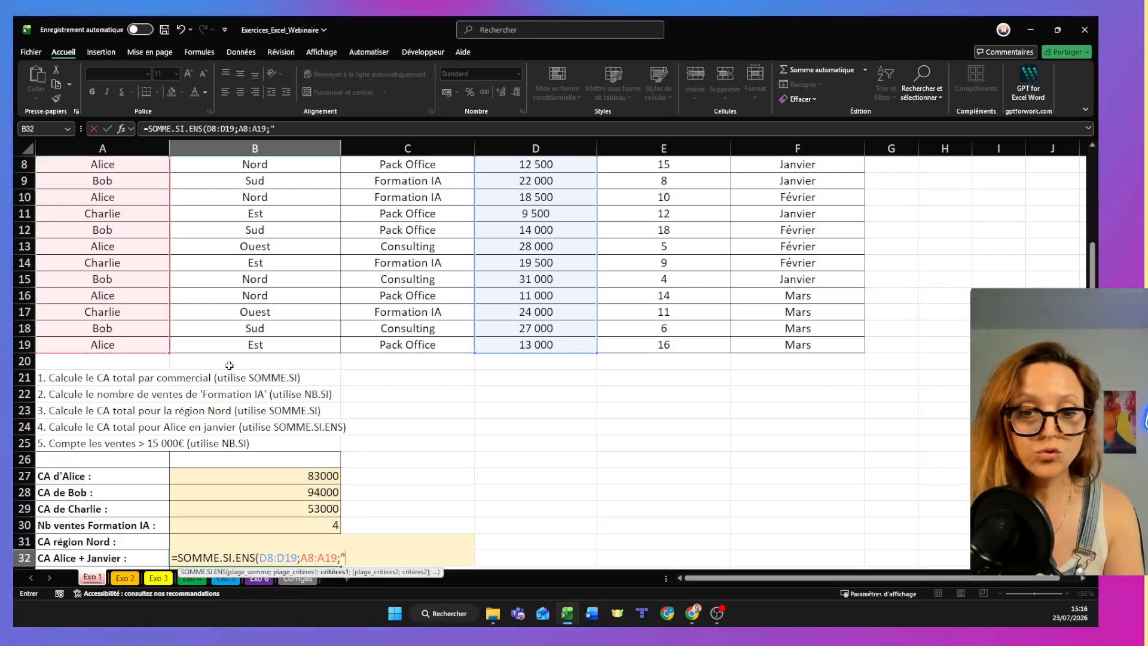
{"action": "type", "text": "\"Alice\""}
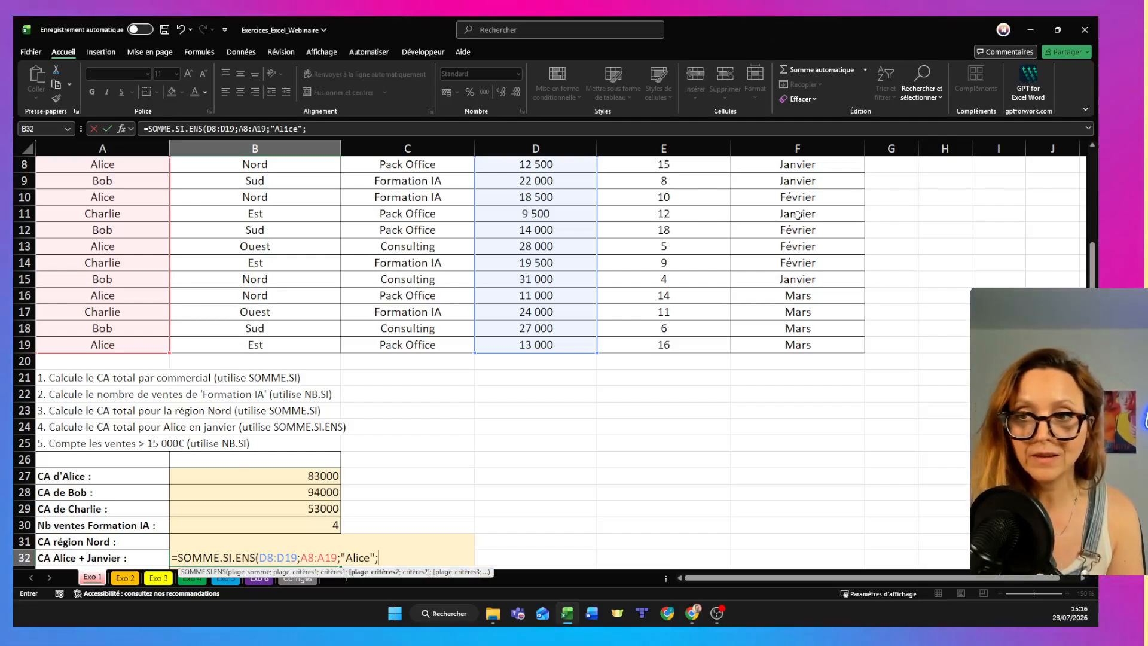
{"action": "type", "text": ";"}
{"action": "left_click_drag", "start_coordinate": [795, 164], "coordinate": [815, 348]}
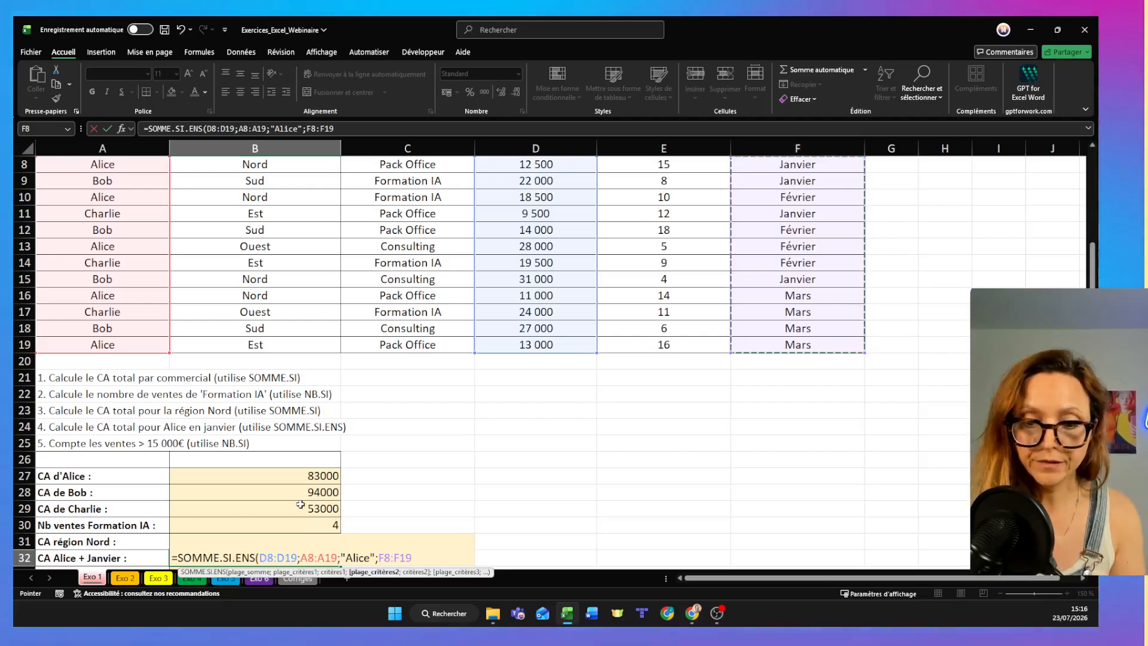
{"action": "type", "text": ";\"Janvier\""}
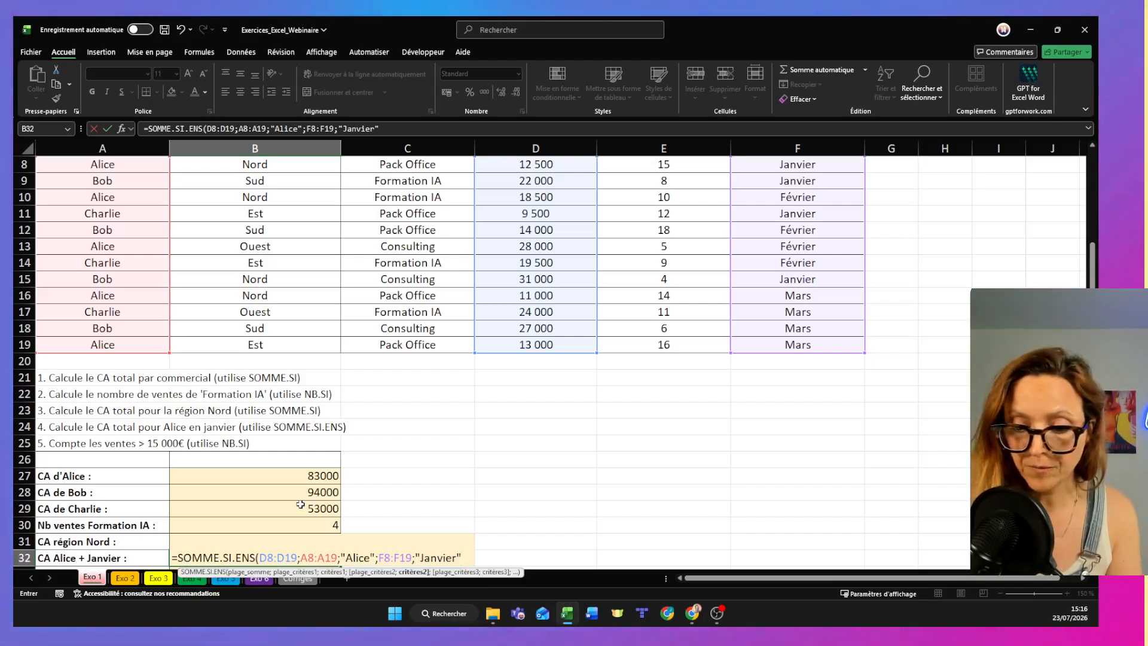
{"action": "type", "text": ")"}
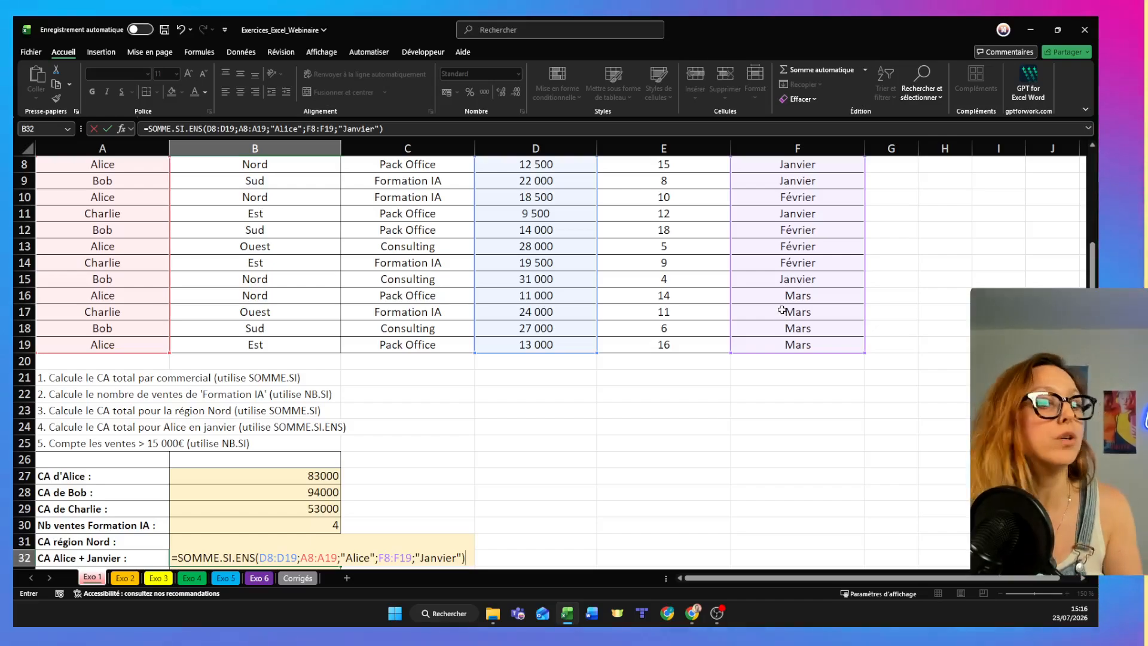
{"action": "key", "text": "Return"}
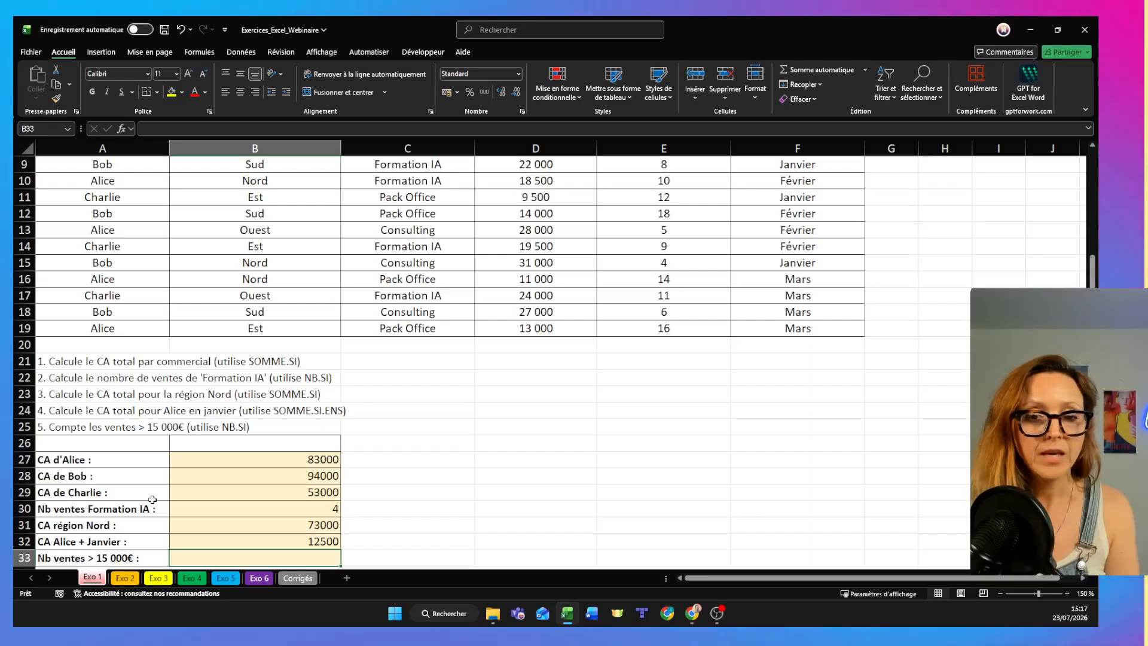
- Start an NB.SI formula in B33 with D8:D19 as the range
{"action": "left_click", "coordinate": [999, 593]}
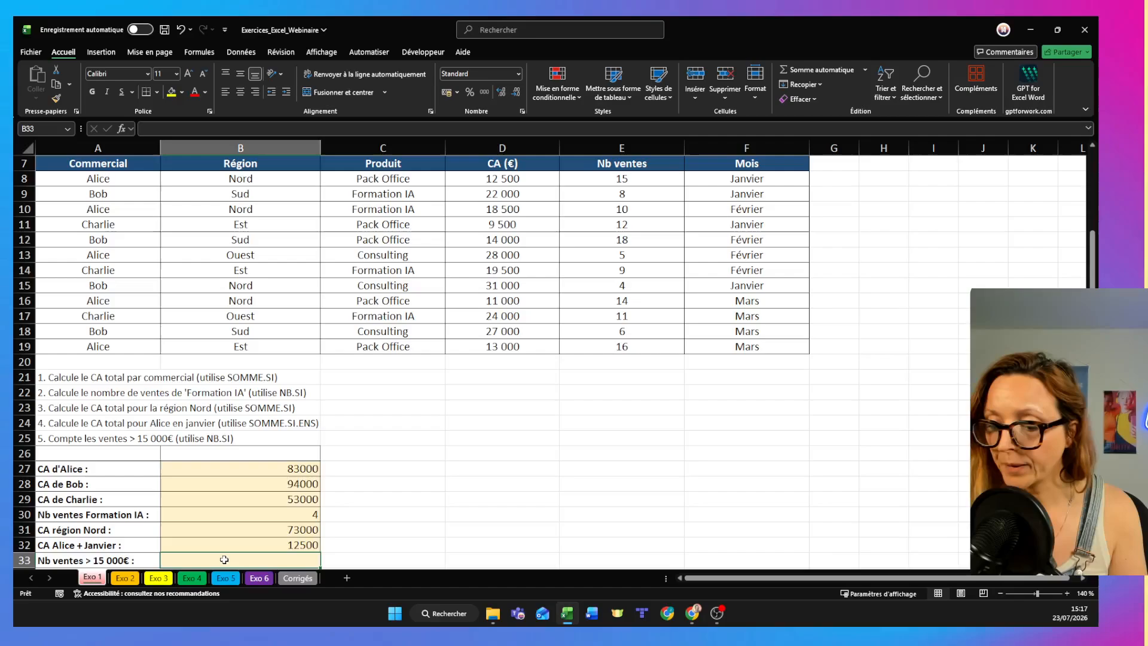
{"action": "type", "text": "="}
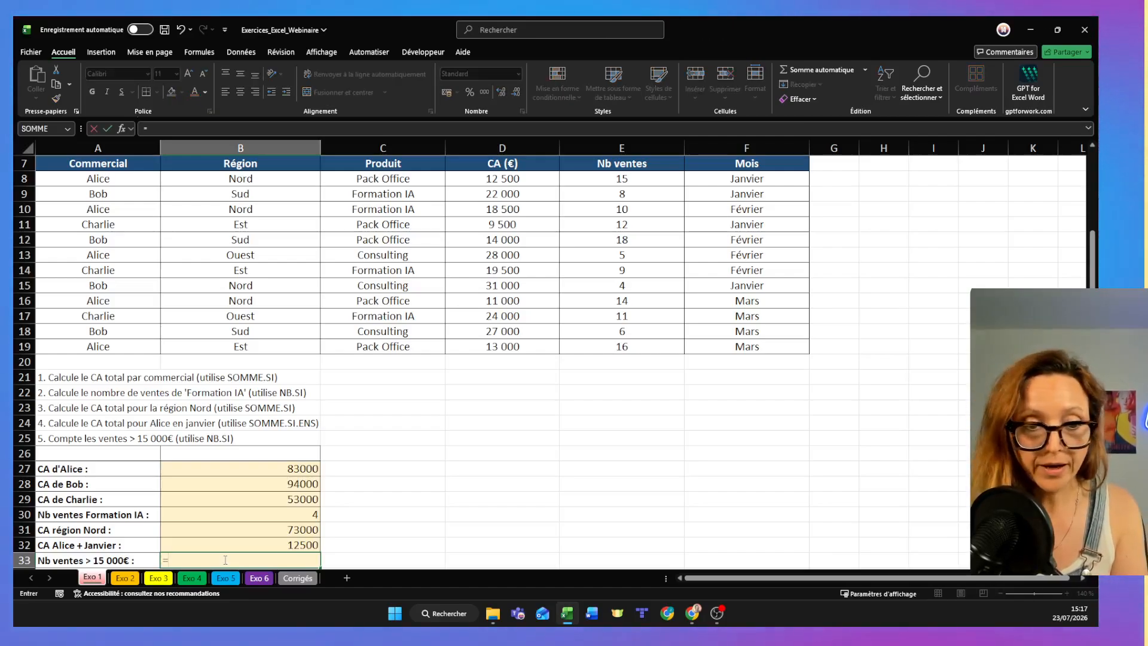
{"action": "type", "text": "nb"}
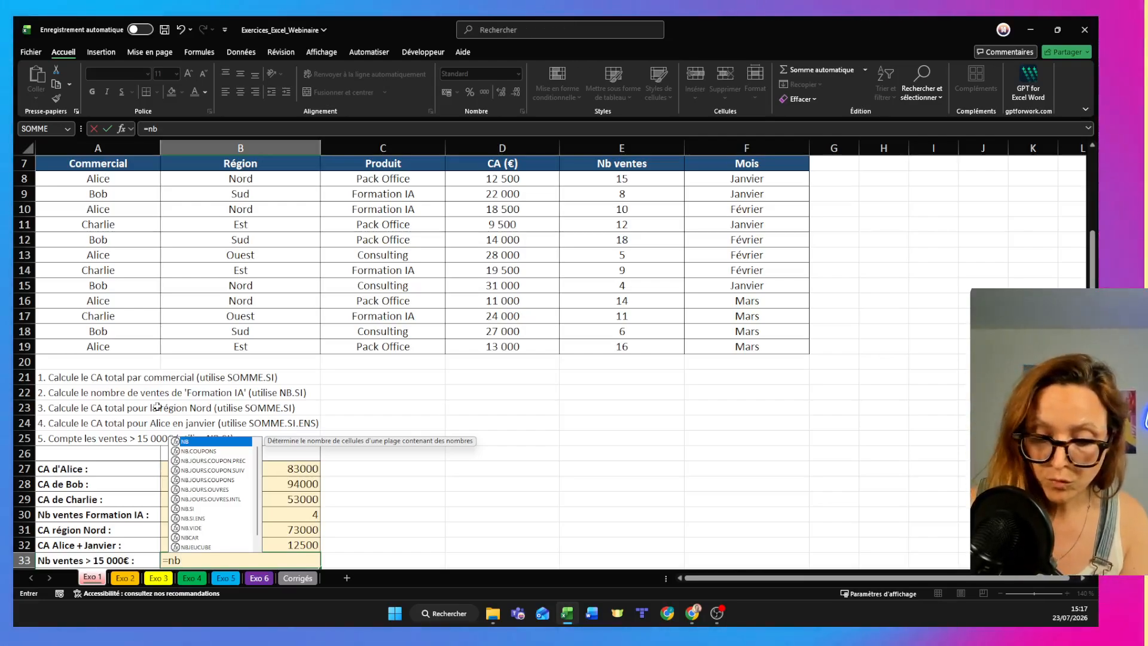
{"action": "type", "text": ".si"}
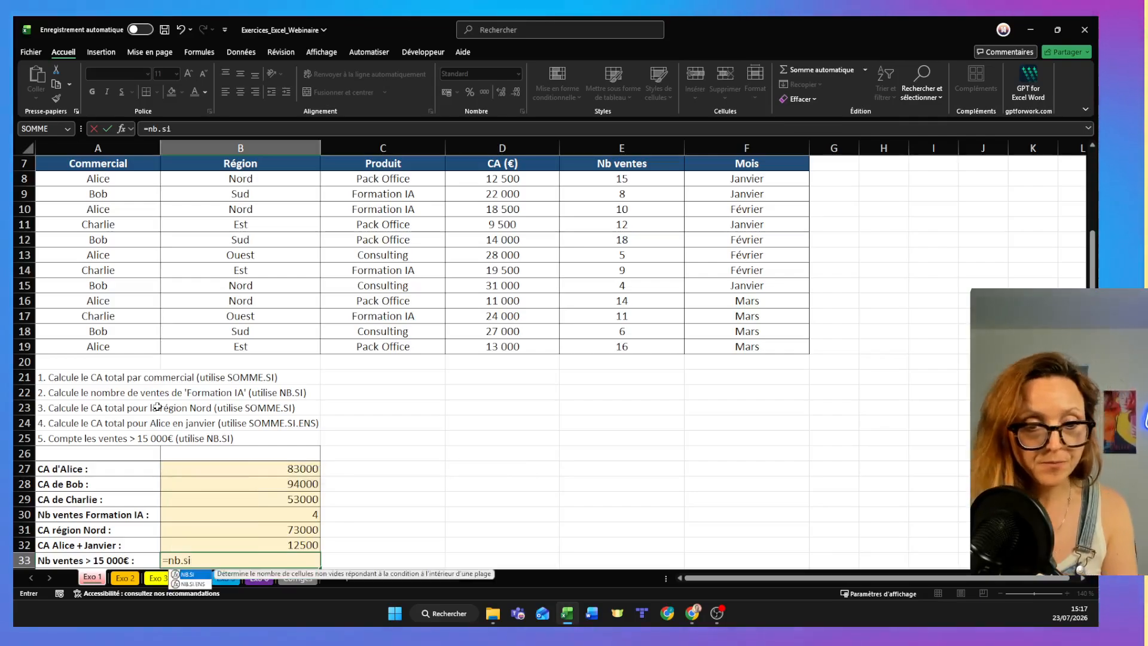
{"action": "key", "text": "Tab"}
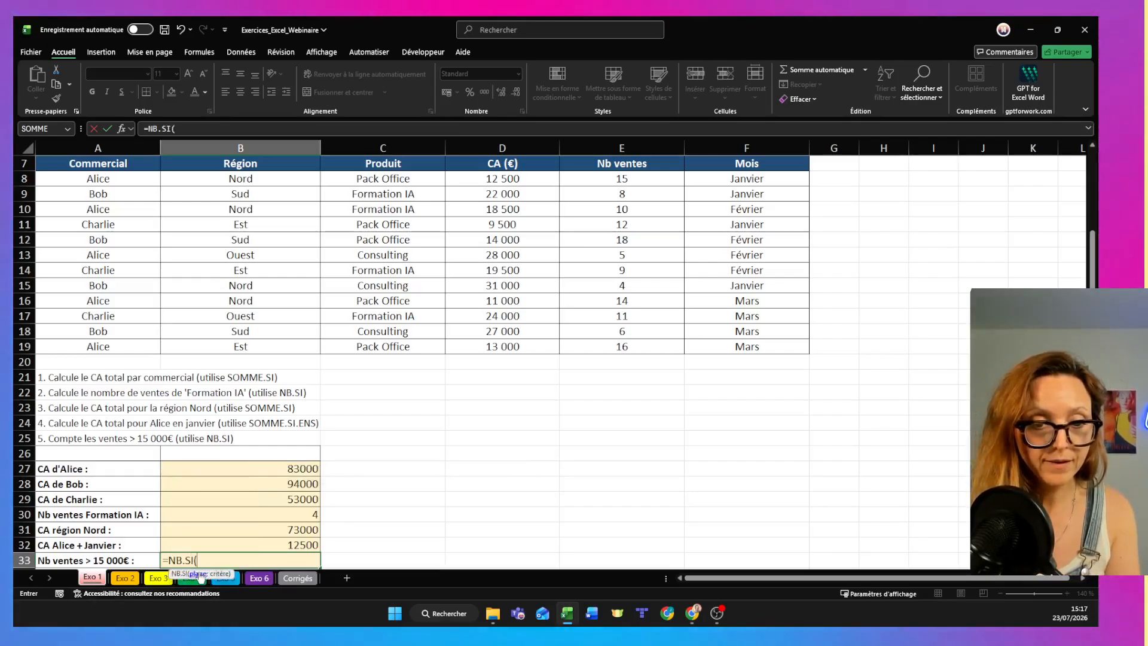
{"action": "left_click", "coordinate": [514, 178]}
{"action": "left_click_drag", "start_coordinate": [514, 178], "coordinate": [535, 346]}
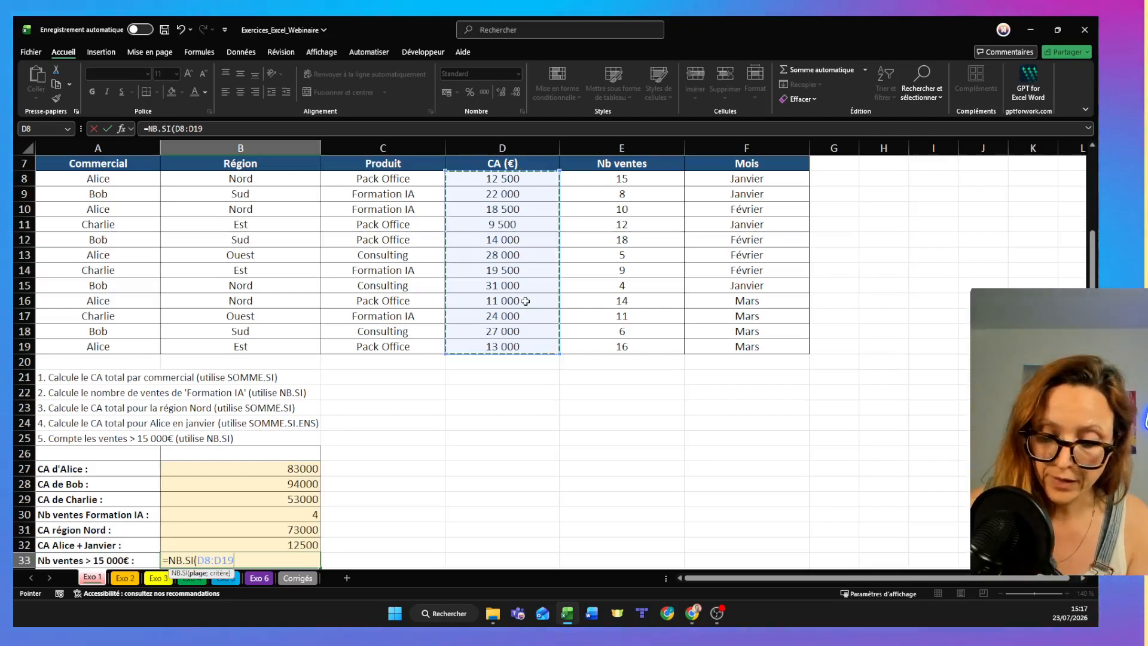
- Add the criterion >15000 with only an opening quotation mark to the B33 formula and accept Excel's proposed correction
{"action": "type", "text": ";\""}
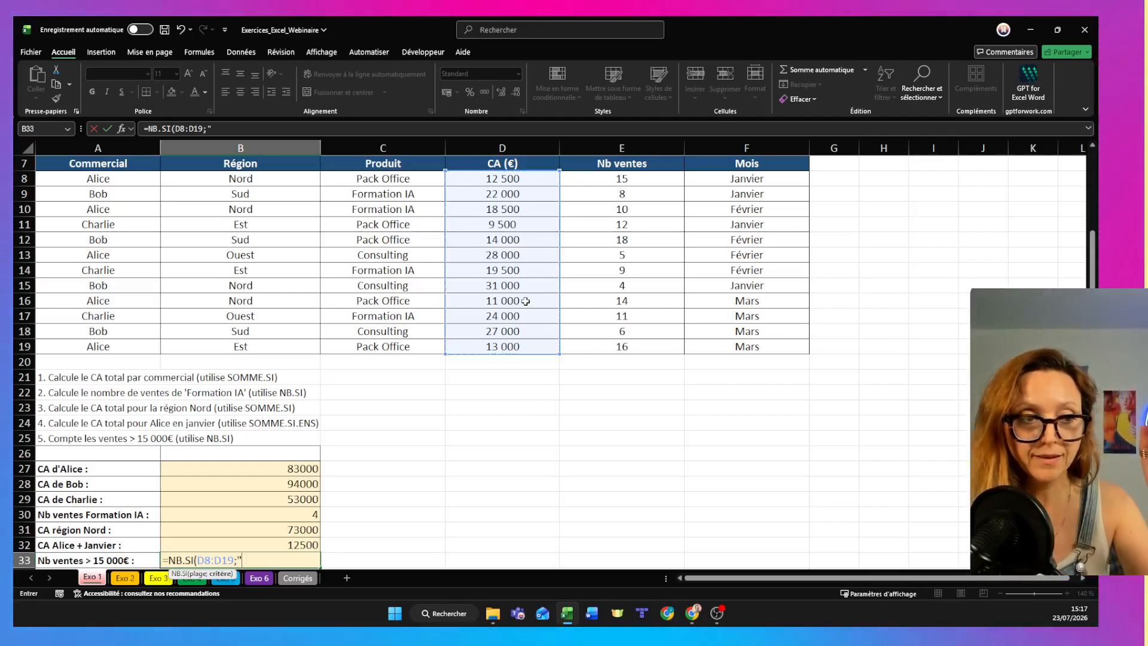
{"action": "type", "text": ">"}
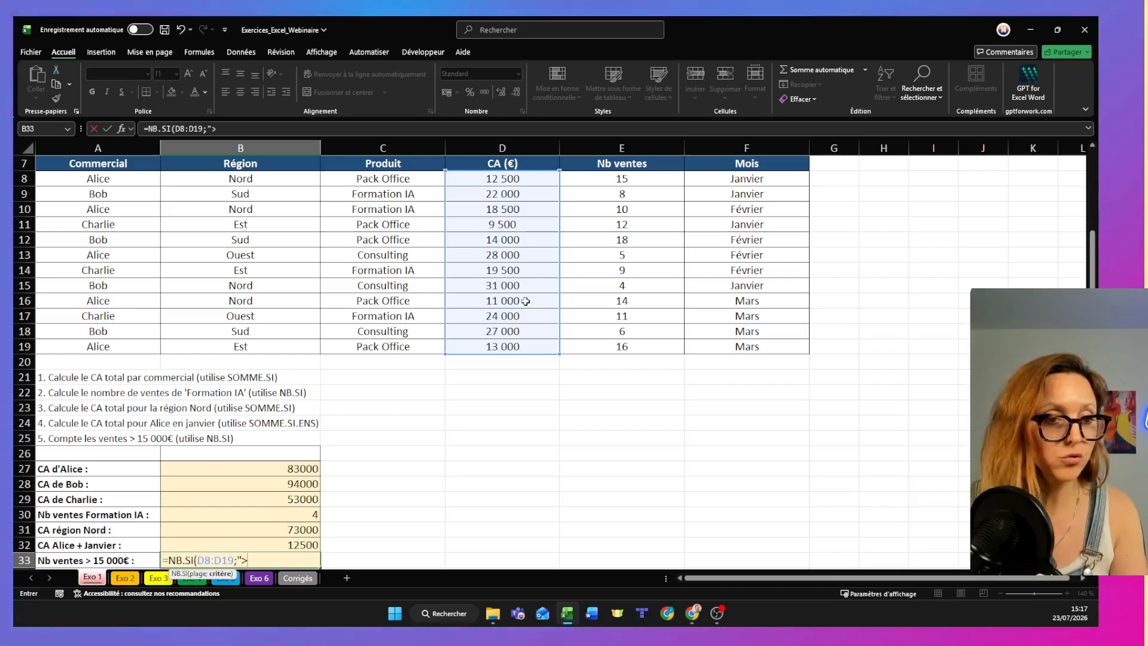
{"action": "type", "text": "15000"}
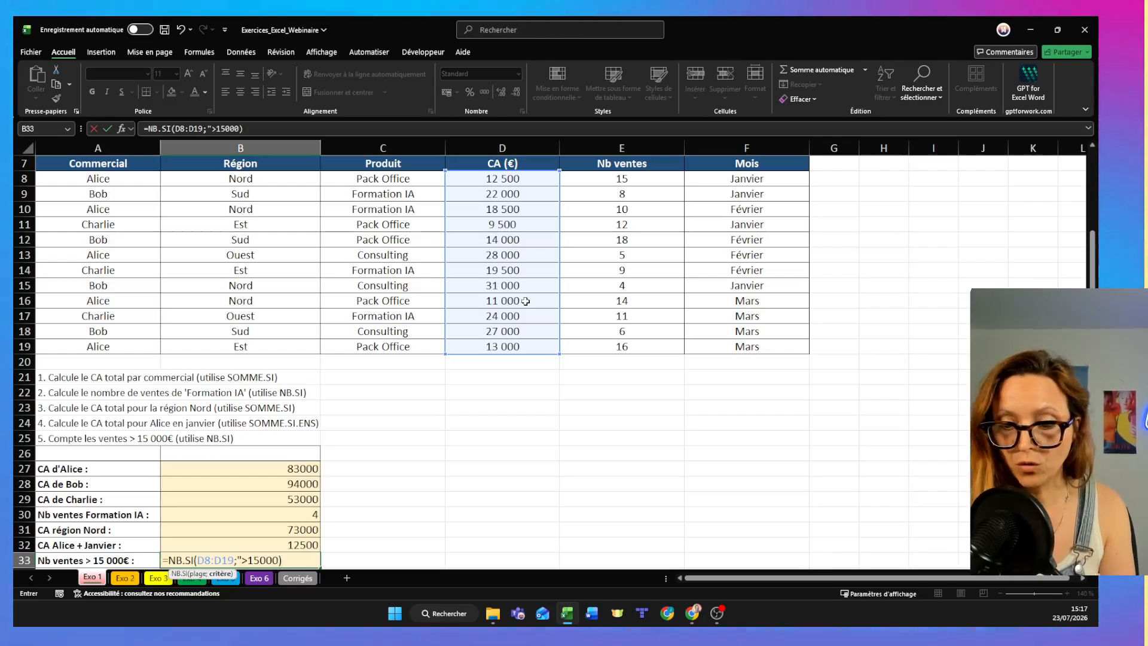
{"action": "key", "text": "Return"}
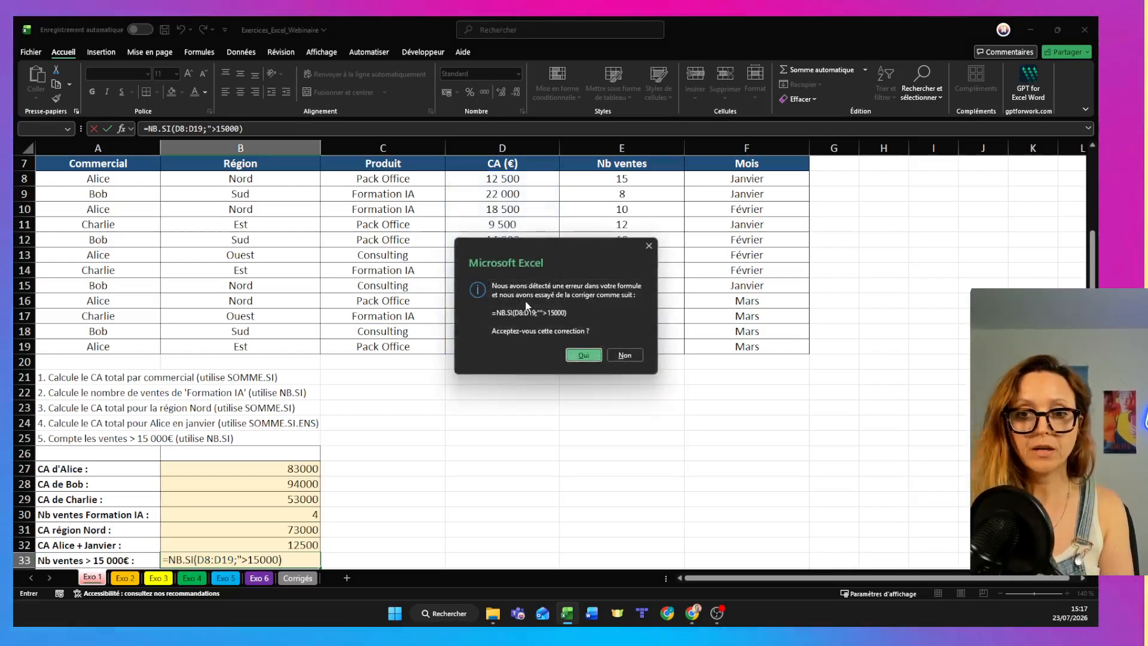
{"action": "left_click", "coordinate": [583, 355]}
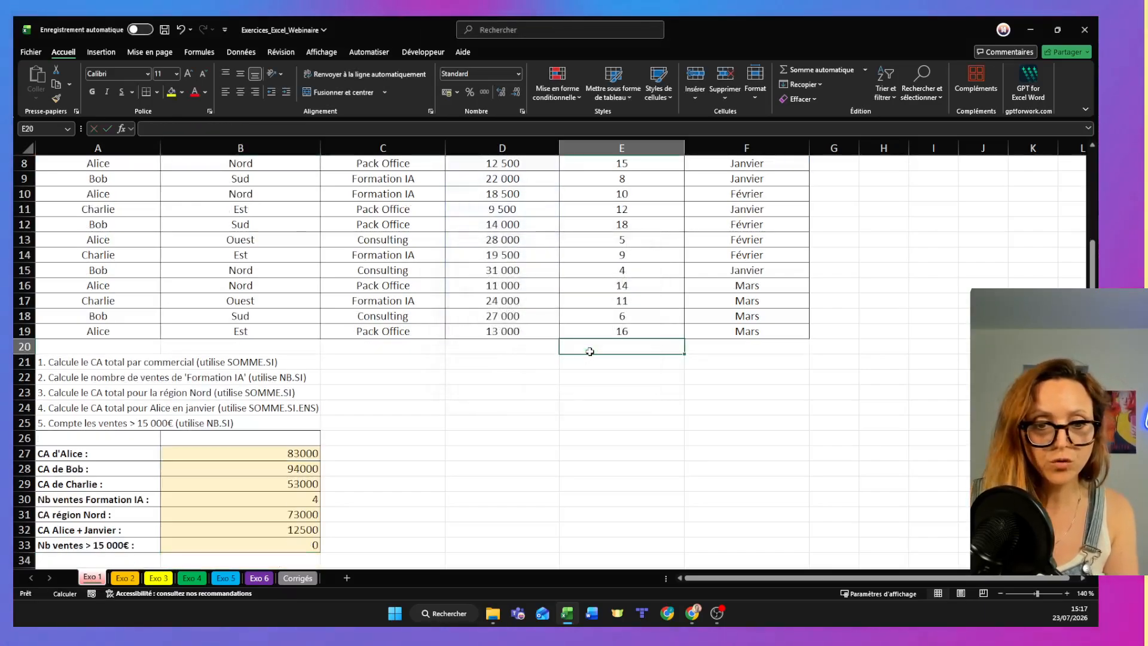
- Correct the B33 formula so that its criterion is ">15000", fully enclosed in quotation marks
{"action": "double_click", "coordinate": [250, 545]}
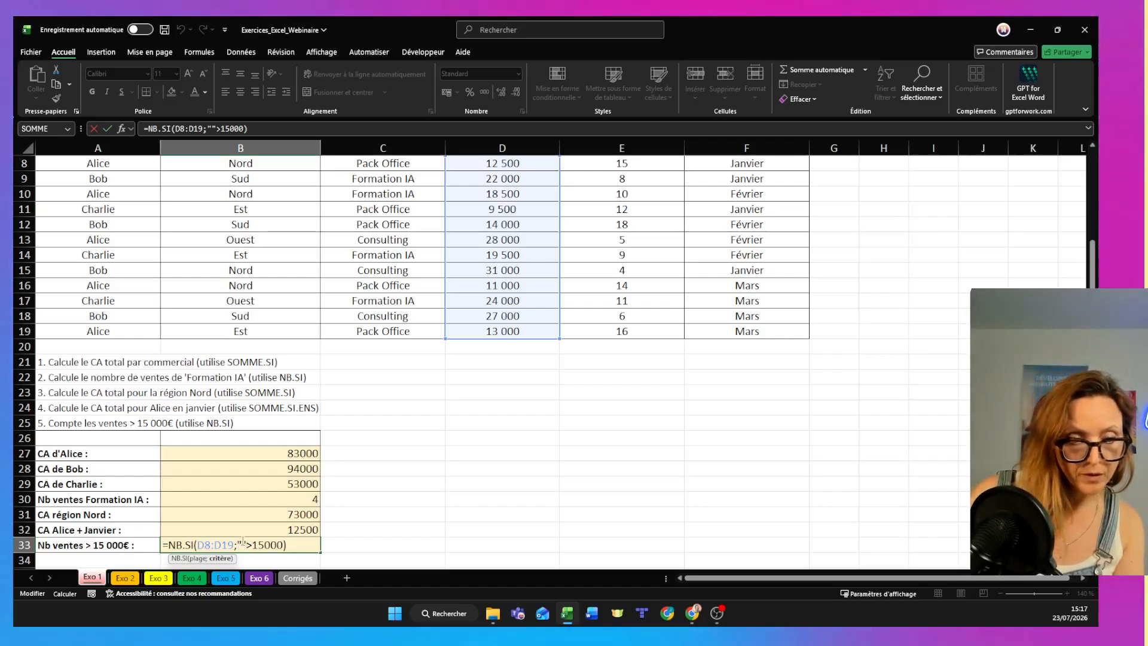
{"action": "key", "text": "BackSpace"}
{"action": "key", "text": "Right"}
{"action": "key", "text": "Right"}
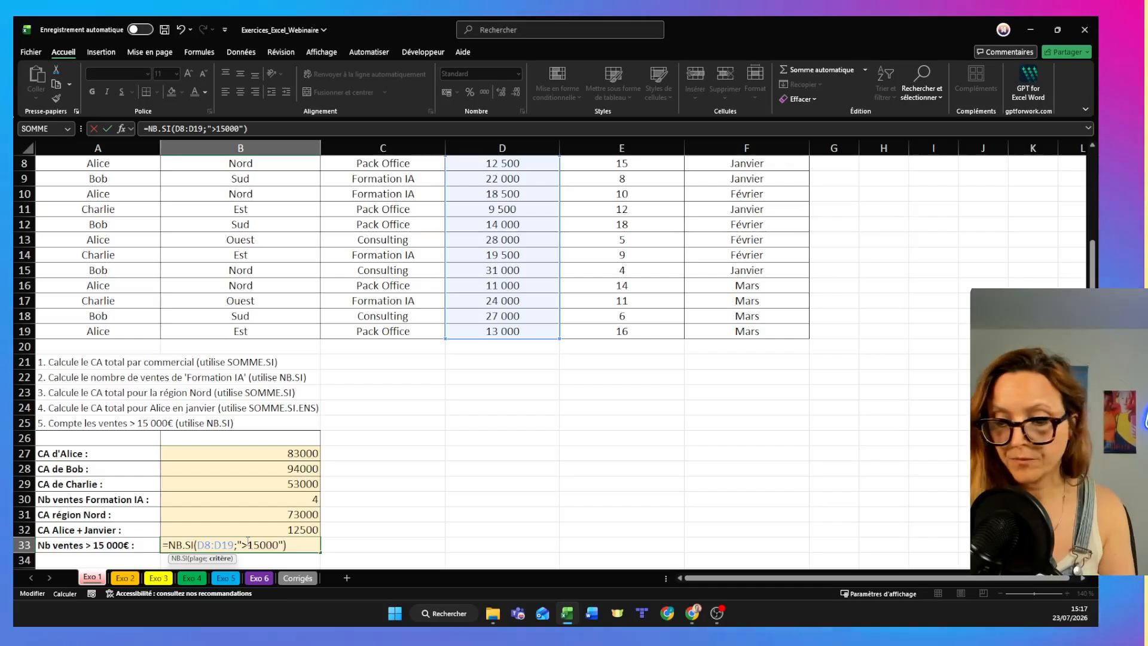
{"action": "key", "text": "Return"}
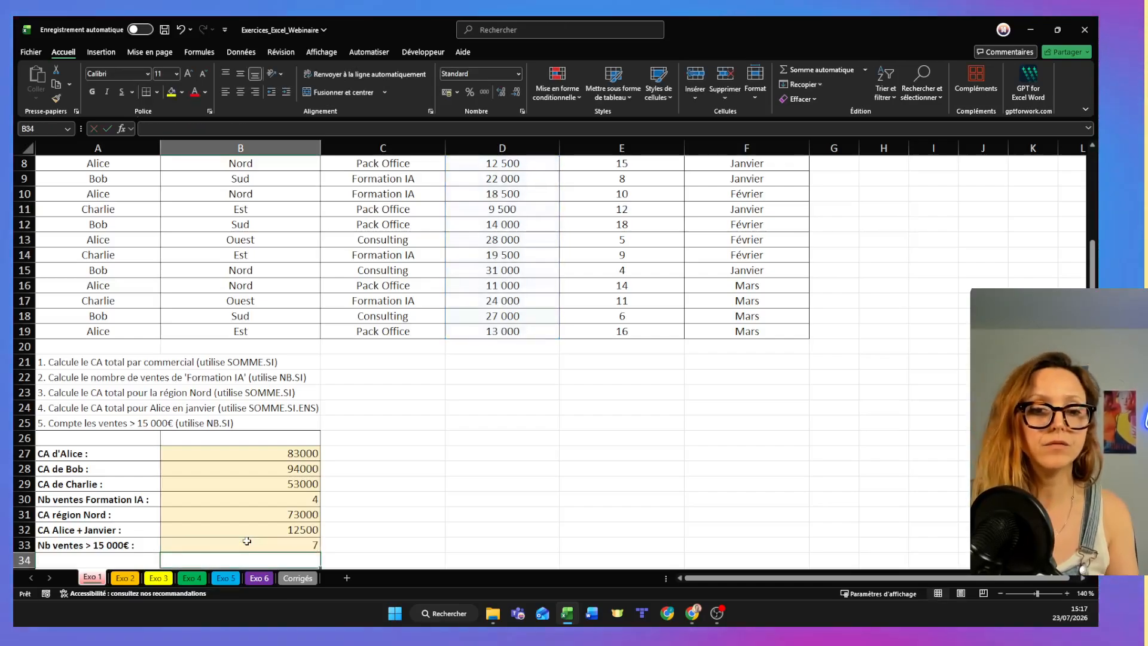
{"action": "double_click", "coordinate": [247, 544]}
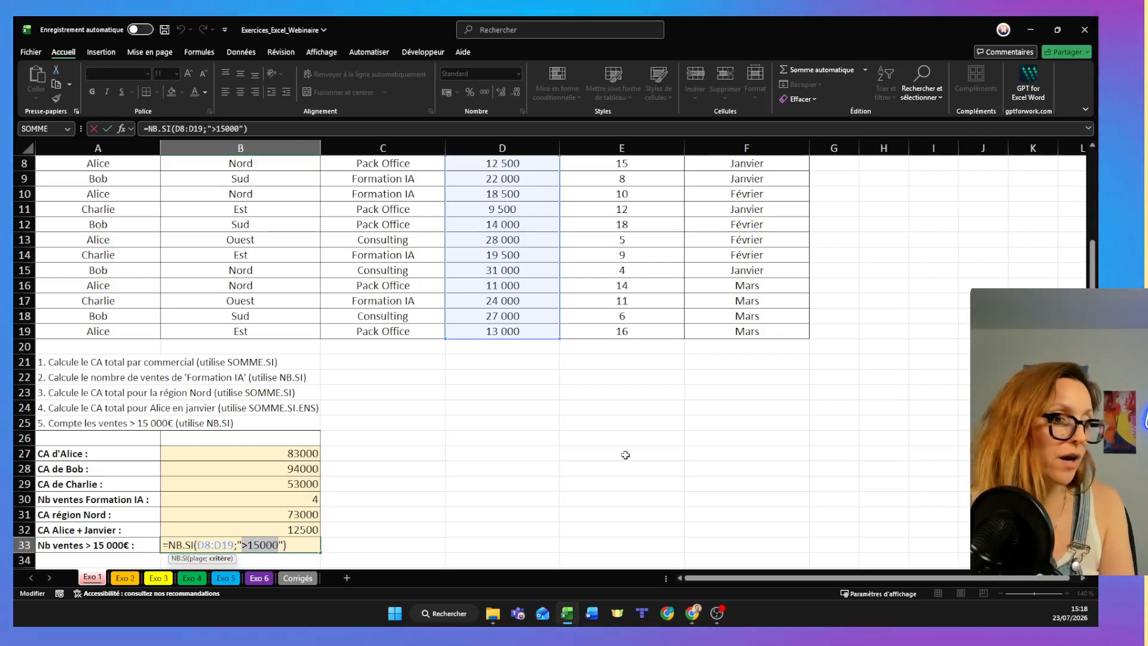
{"action": "key", "text": "Return"}
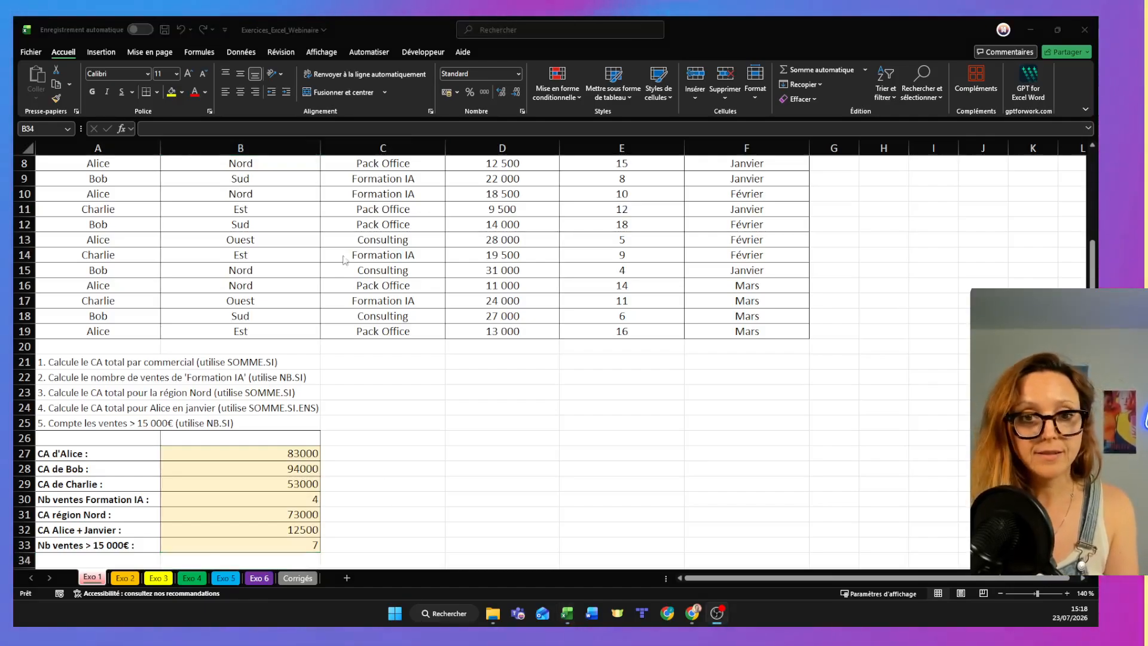
- Switch to the Gamma presentation in the browser, show the Exo 2 RECHERCHEV & RECHERCHEX slide, and return to the Excel workbook
{"action": "left_click", "coordinate": [567, 613]}
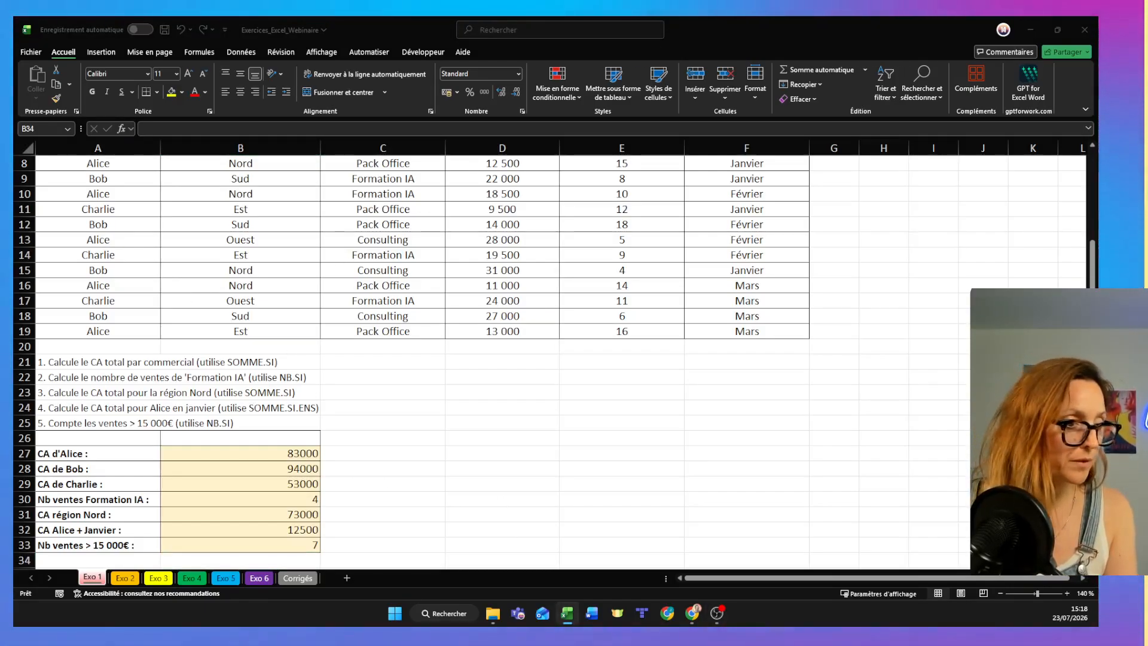
{"action": "key", "text": "alt+Tab"}
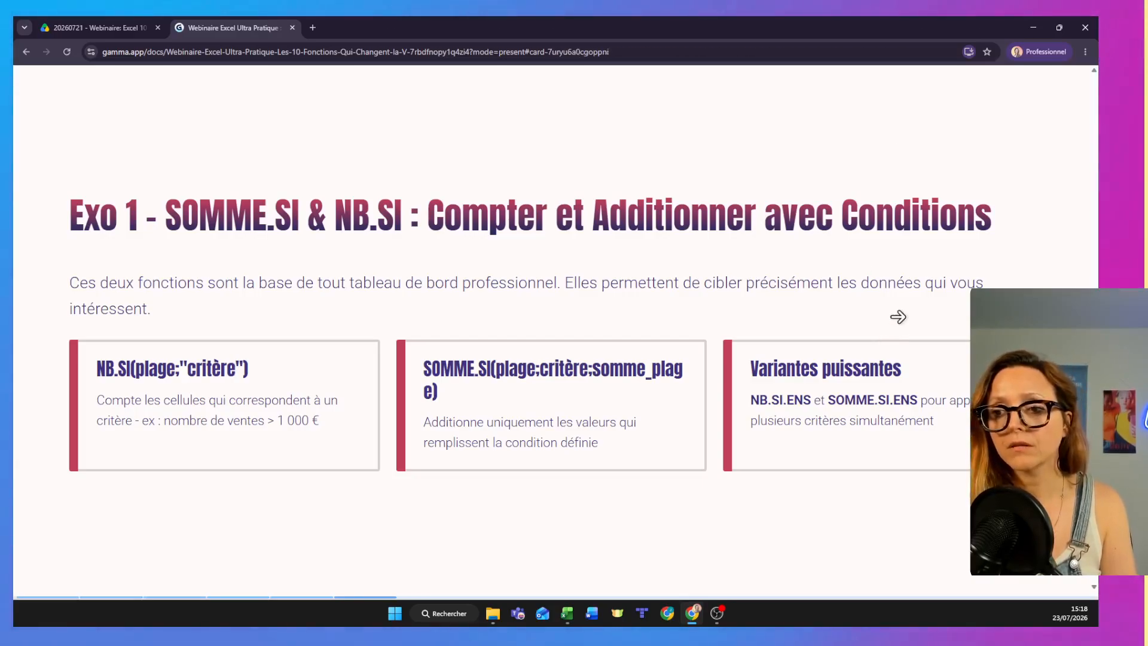
{"action": "left_click", "coordinate": [899, 317]}
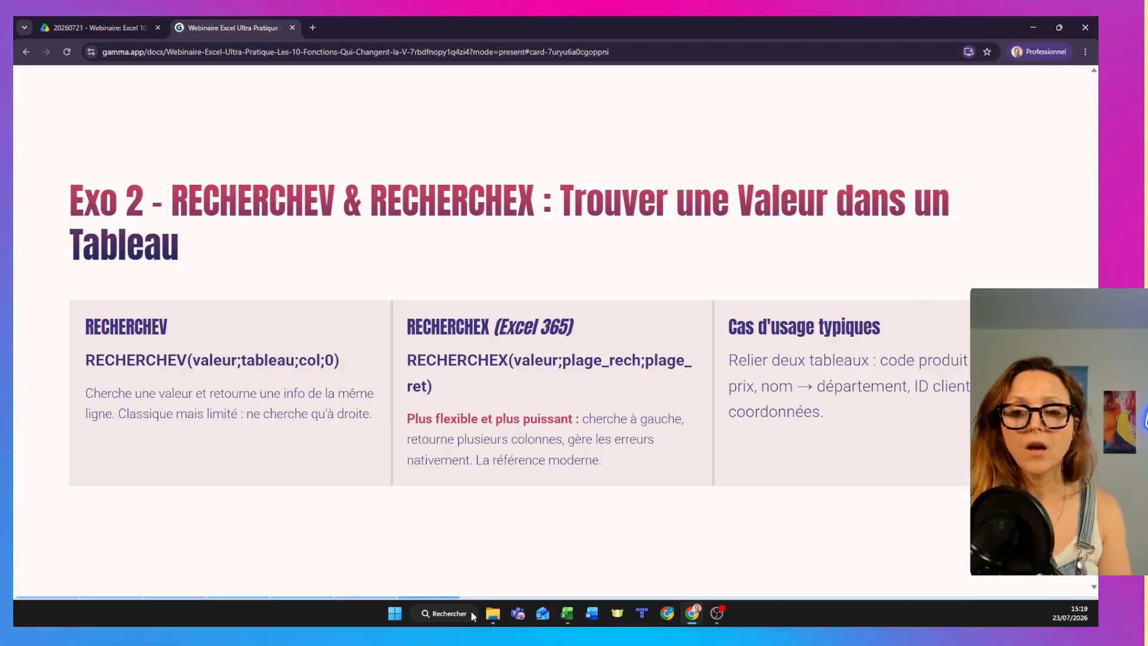
{"action": "mouse_move", "coordinate": [568, 619]}
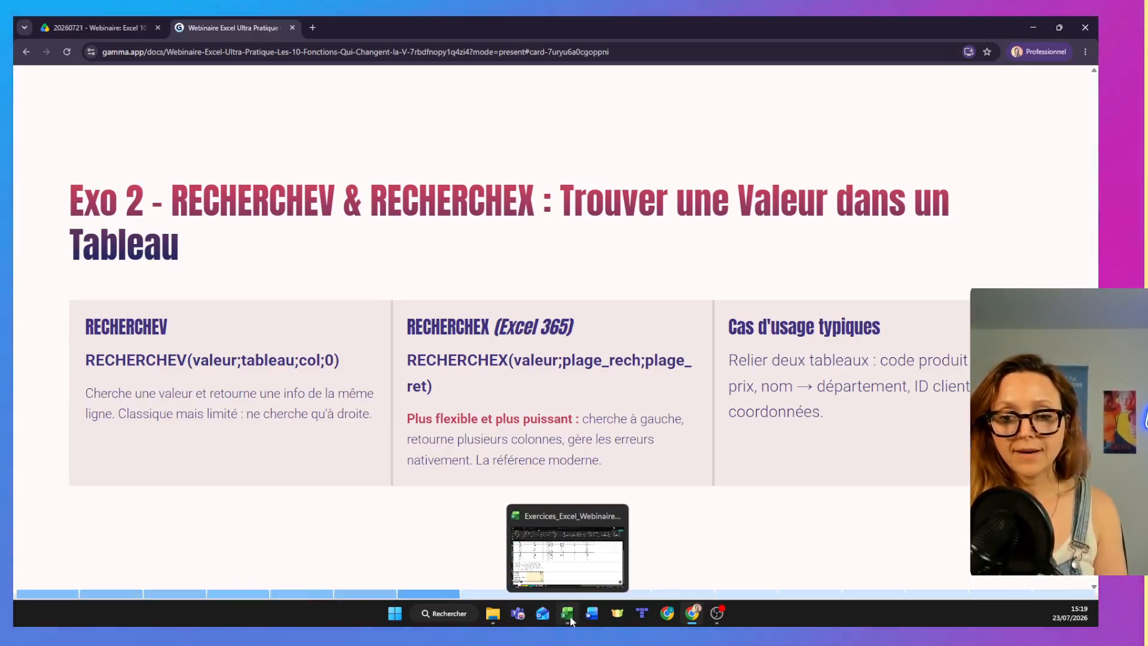
{"action": "left_click", "coordinate": [569, 615]}
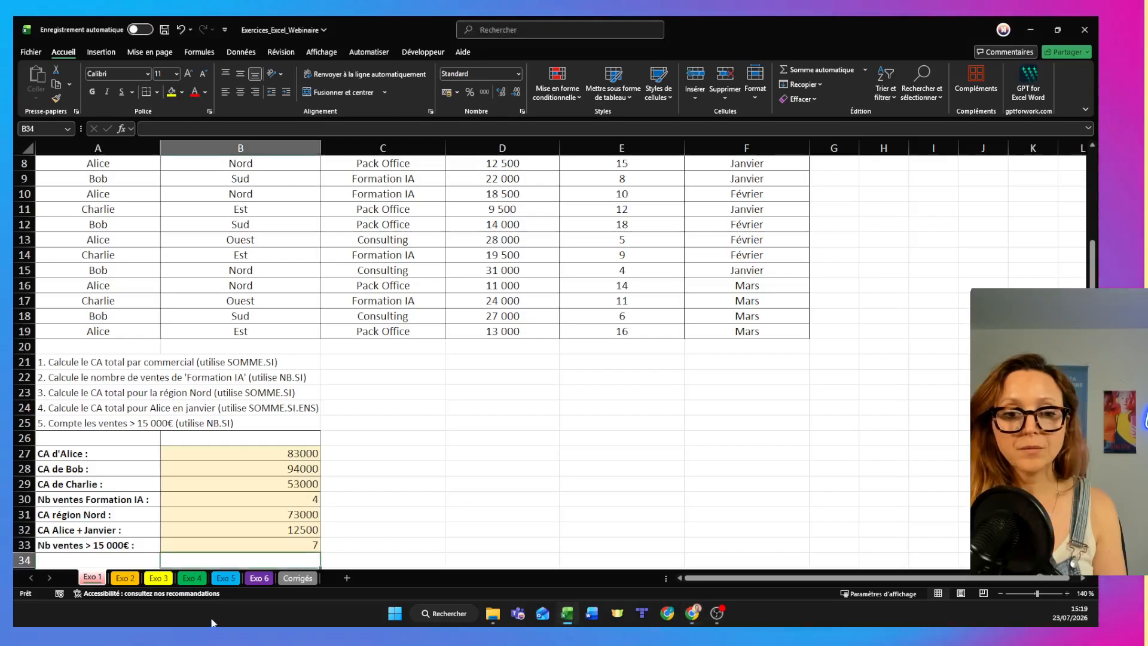
- Open the Exo 2 sheet and select C13, the first RECHERCHEX product-name cell of the orders table
{"action": "left_click", "coordinate": [124, 578]}
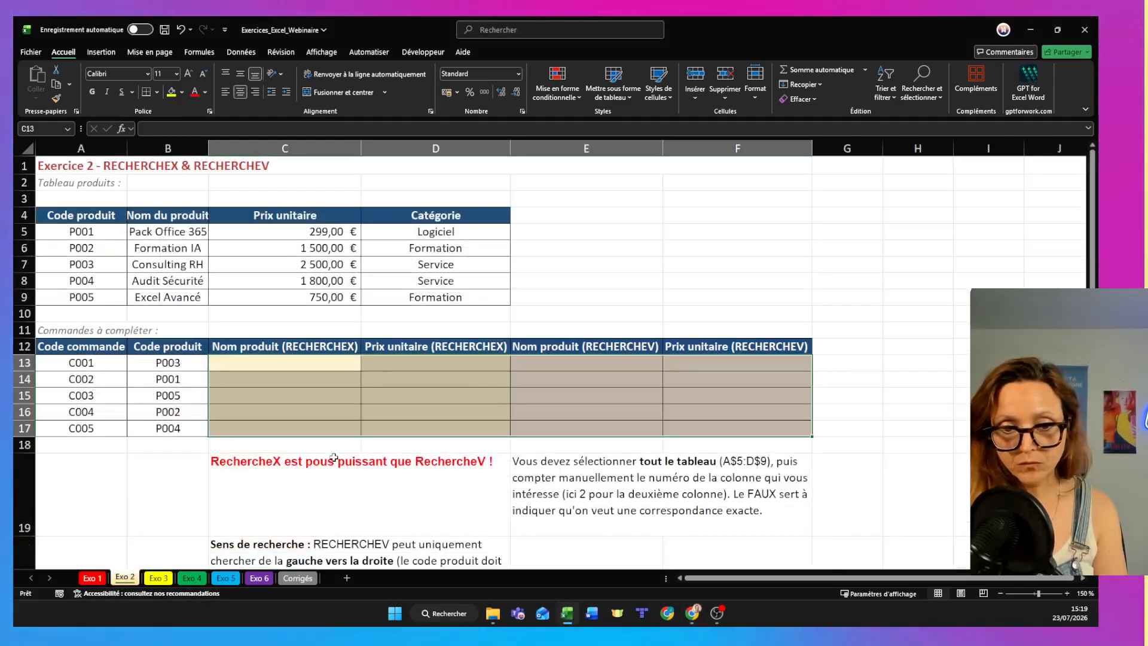
{"action": "left_click", "coordinate": [312, 492]}
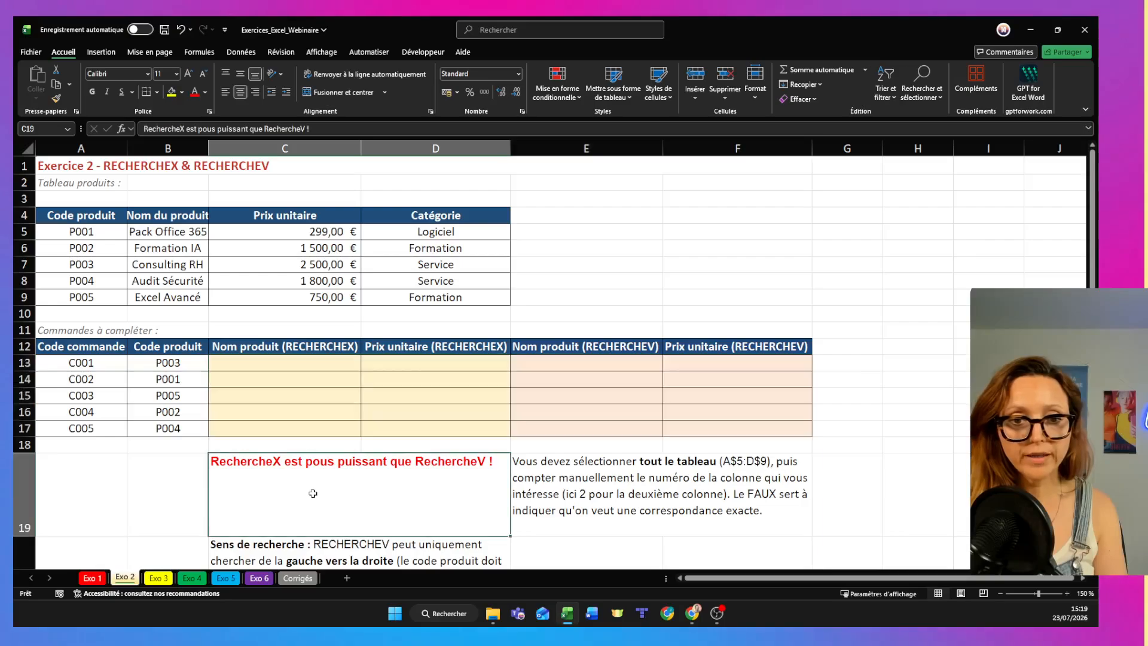
{"action": "left_click", "coordinate": [279, 364]}
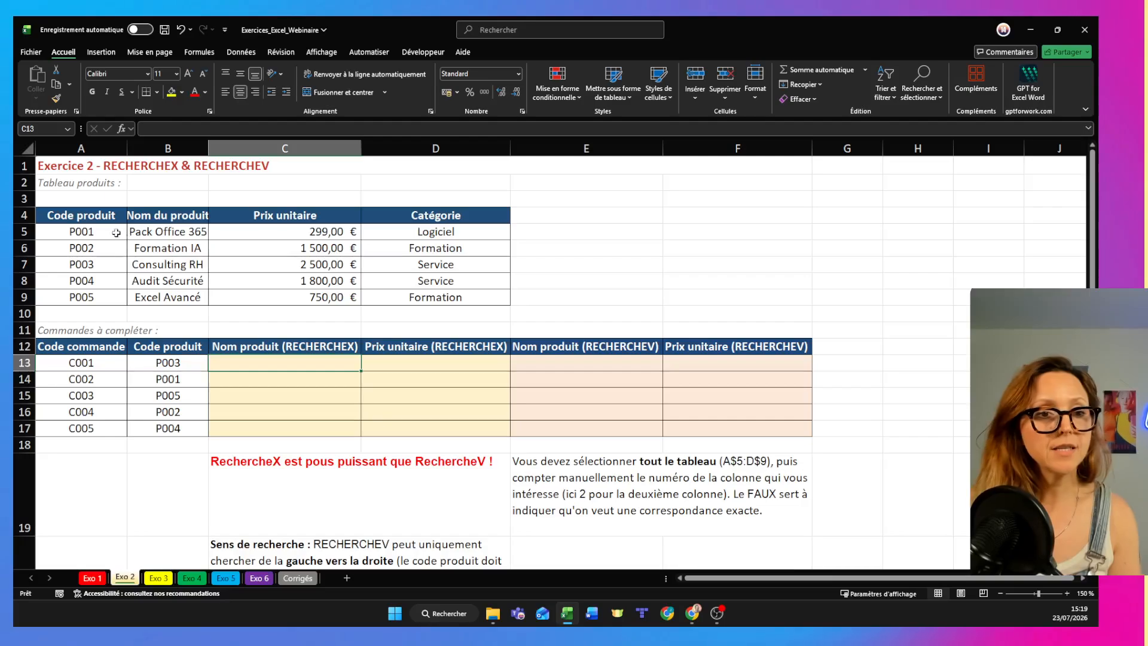
- Examine the product table and the orders table's columns, matching the first order's code P003 to its product name
{"action": "left_click_drag", "start_coordinate": [90, 215], "coordinate": [436, 297]}
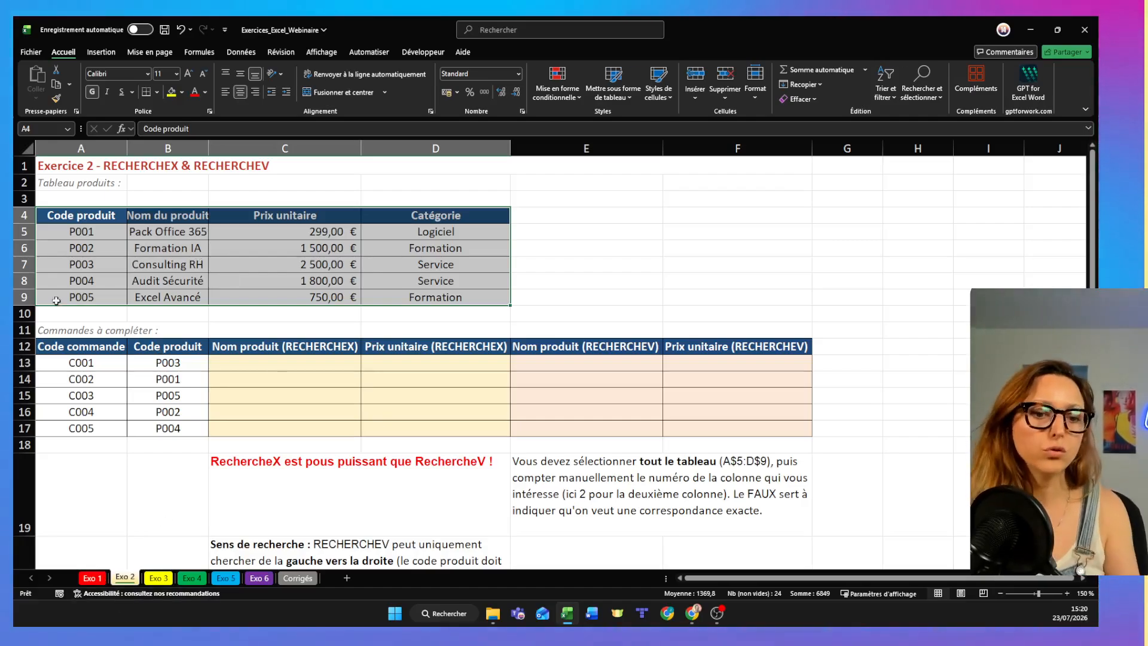
{"action": "left_click_drag", "start_coordinate": [49, 346], "coordinate": [718, 426]}
{"action": "left_click_drag", "start_coordinate": [600, 420], "coordinate": [452, 430]}
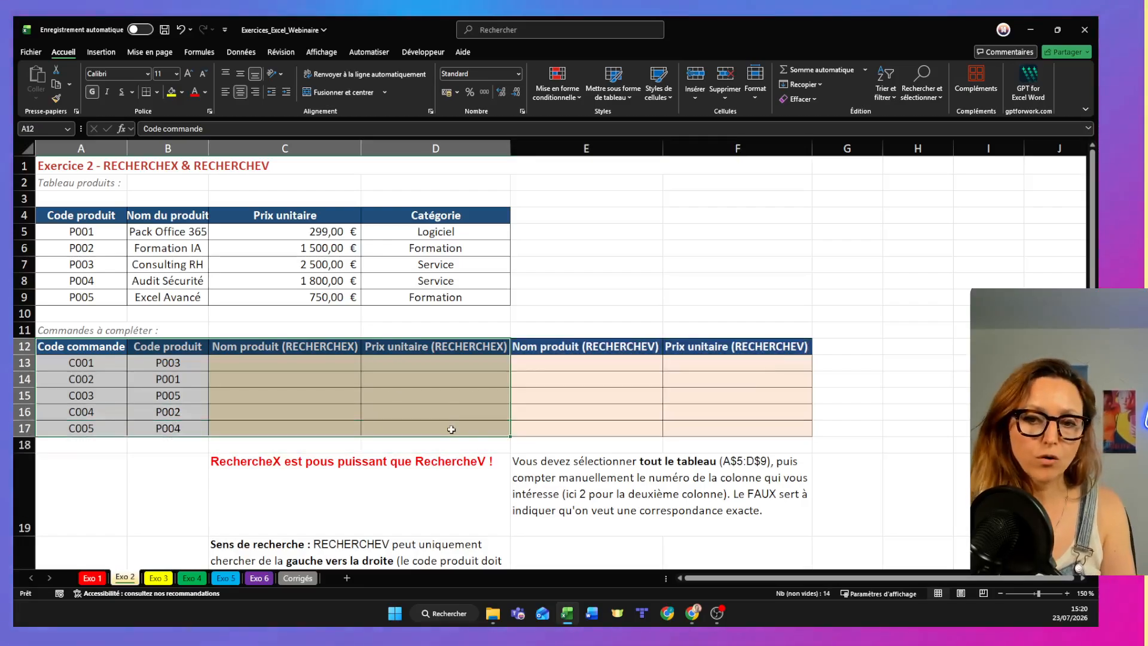
{"action": "left_click", "coordinate": [452, 430]}
{"action": "left_click_drag", "start_coordinate": [598, 348], "coordinate": [802, 428]}
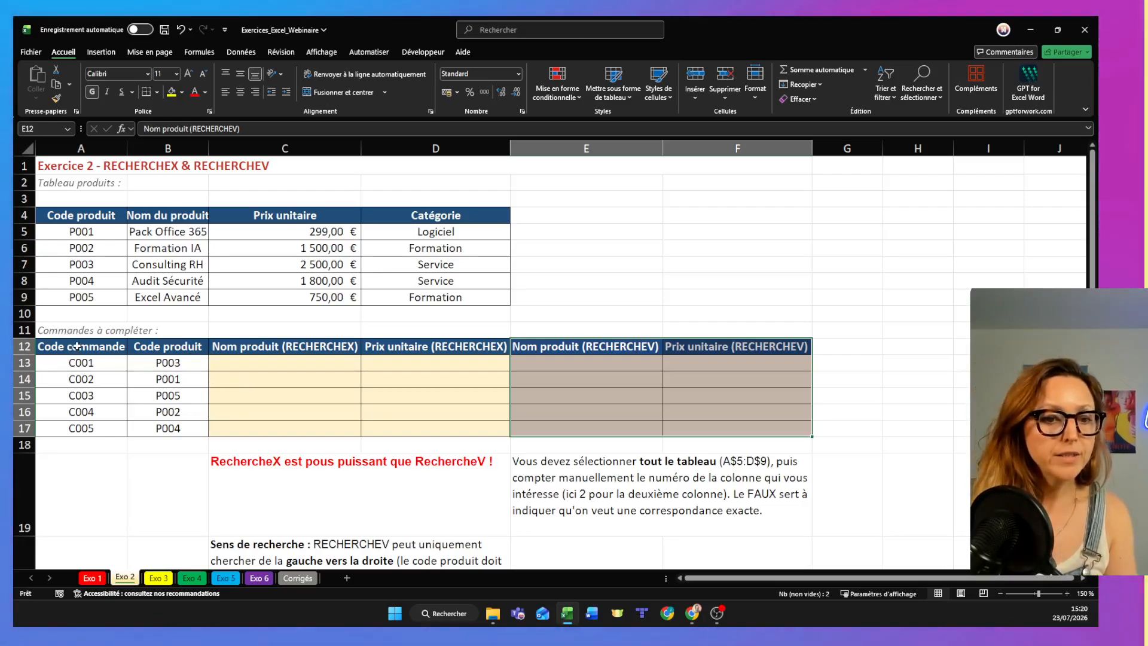
{"action": "left_click_drag", "start_coordinate": [168, 347], "coordinate": [164, 420]}
{"action": "left_click_drag", "start_coordinate": [38, 221], "coordinate": [77, 429]}
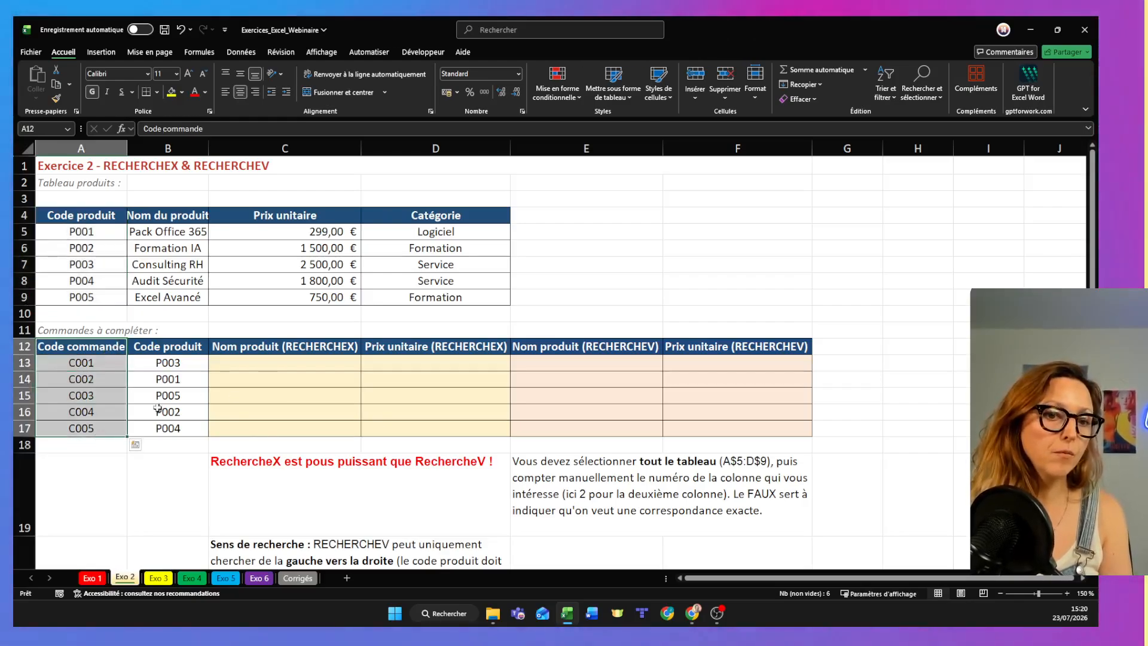
{"action": "left_click", "coordinate": [259, 443]}
{"action": "left_click", "coordinate": [236, 363]}
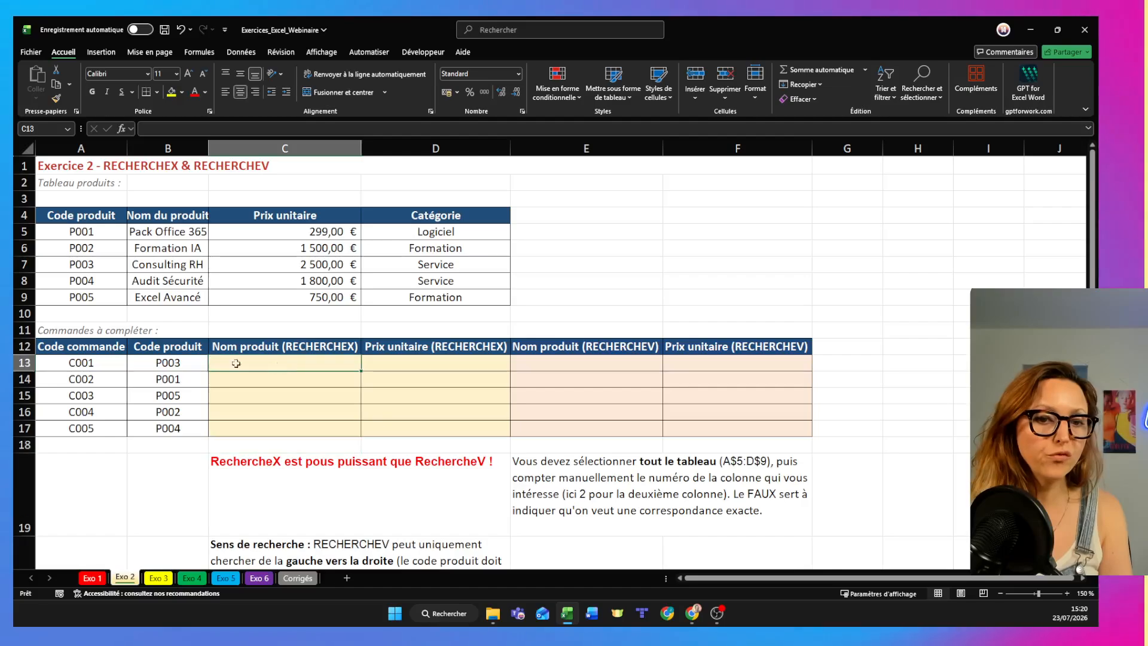
{"action": "left_click", "coordinate": [168, 367]}
{"action": "left_click", "coordinate": [83, 264]}
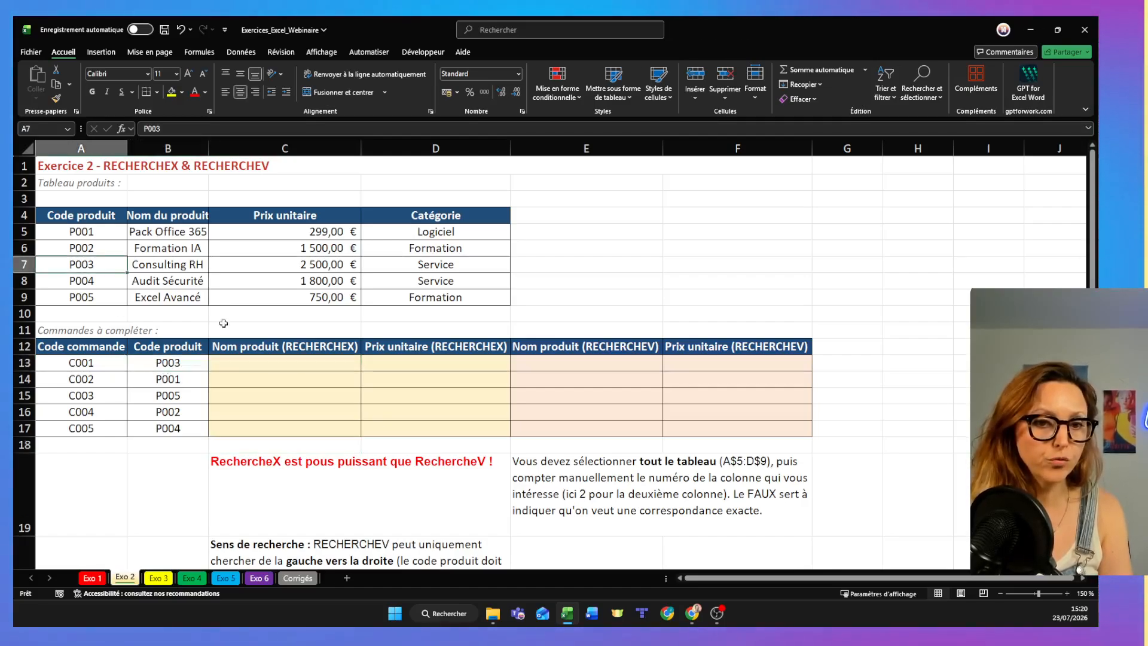
{"action": "left_click", "coordinate": [168, 265]}
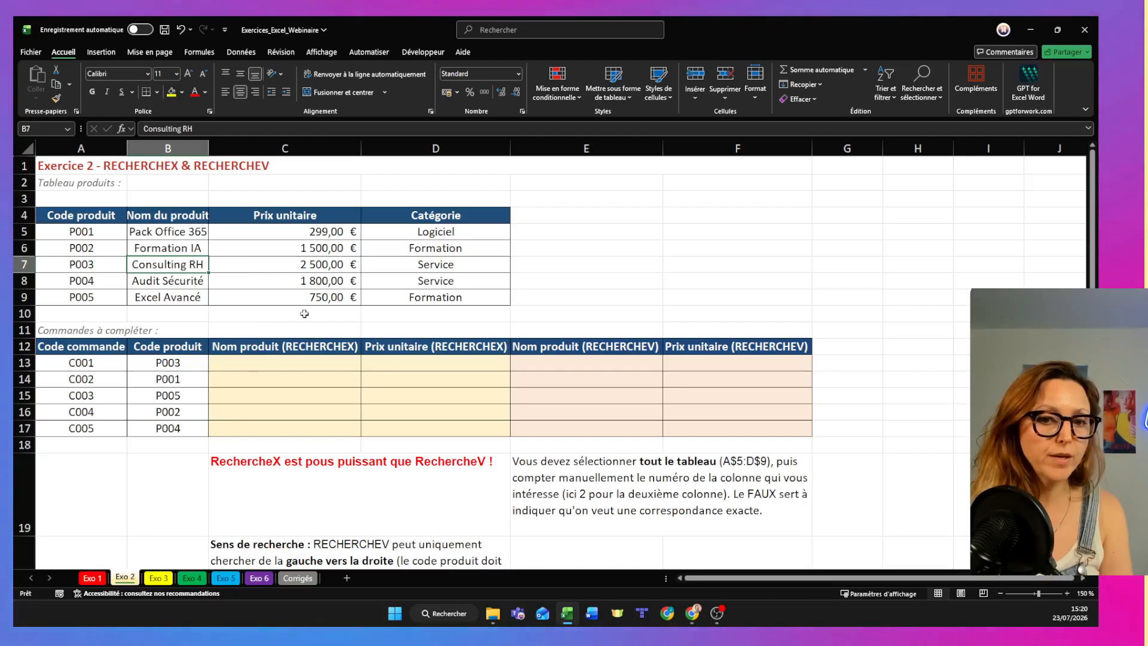
- Start a RECHERCHEX formula in C13 with the product code in B13 as the lookup value
{"action": "left_click", "coordinate": [261, 357]}
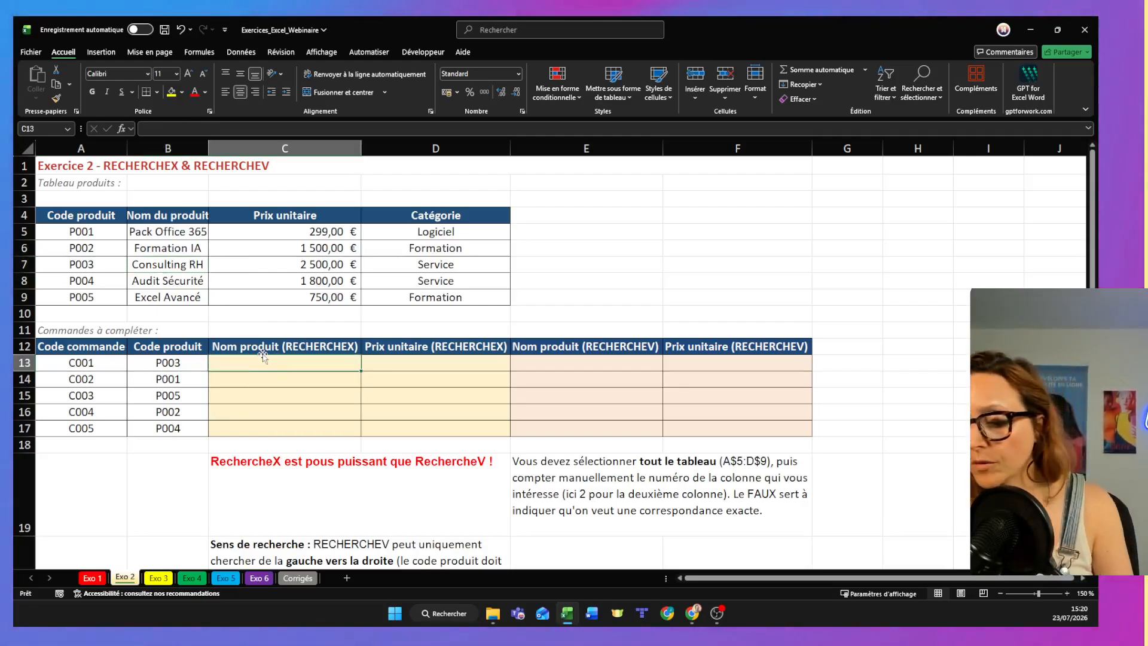
{"action": "type", "text": "=recher"}
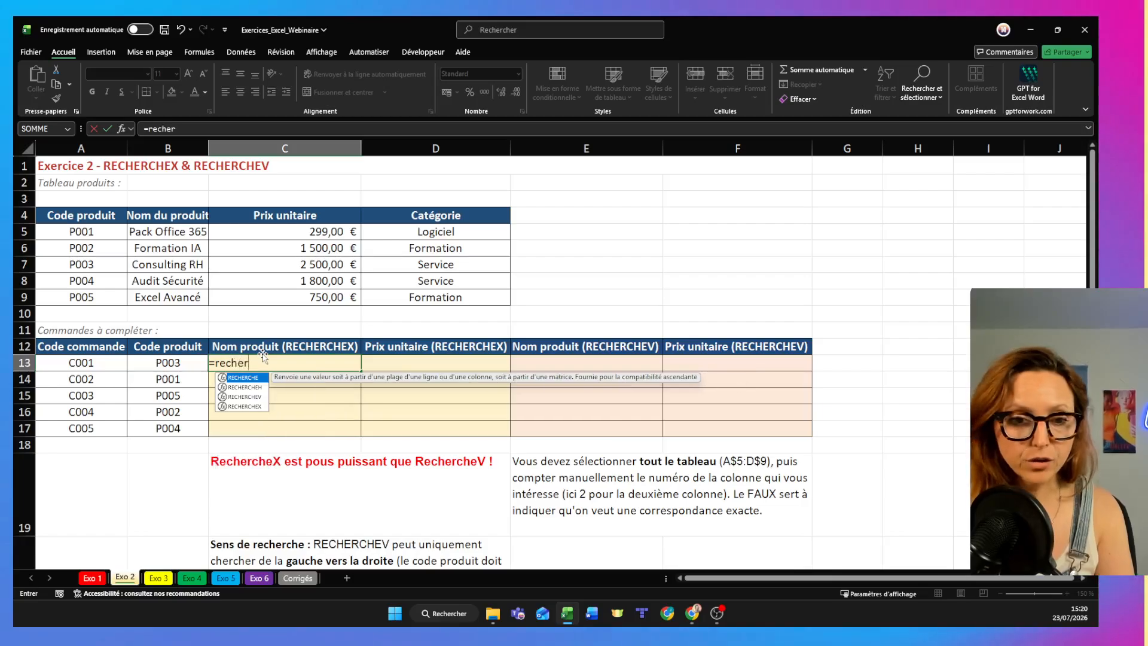
{"action": "double_click", "coordinate": [257, 406]}
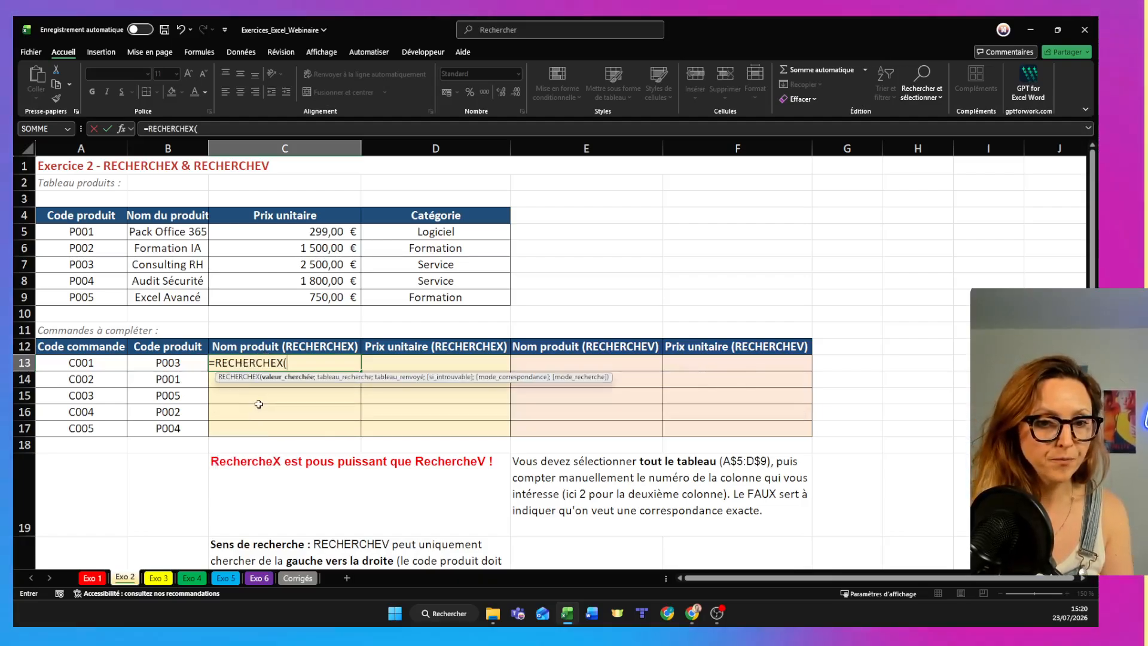
{"action": "left_click", "coordinate": [190, 365]}
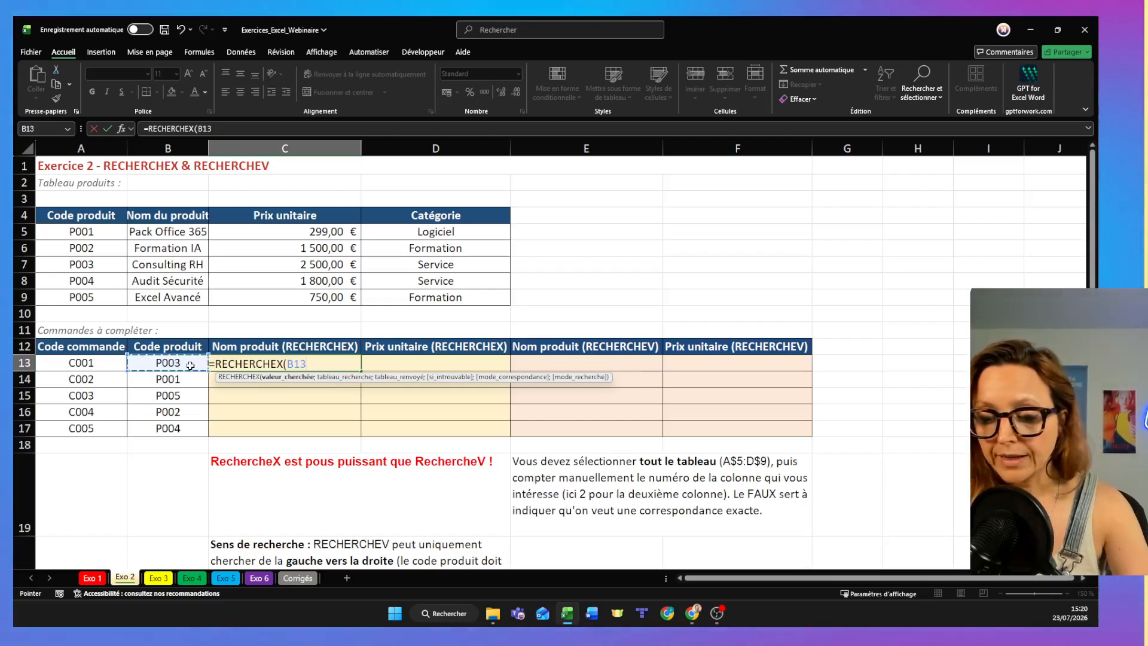
{"action": "type", "text": ";"}
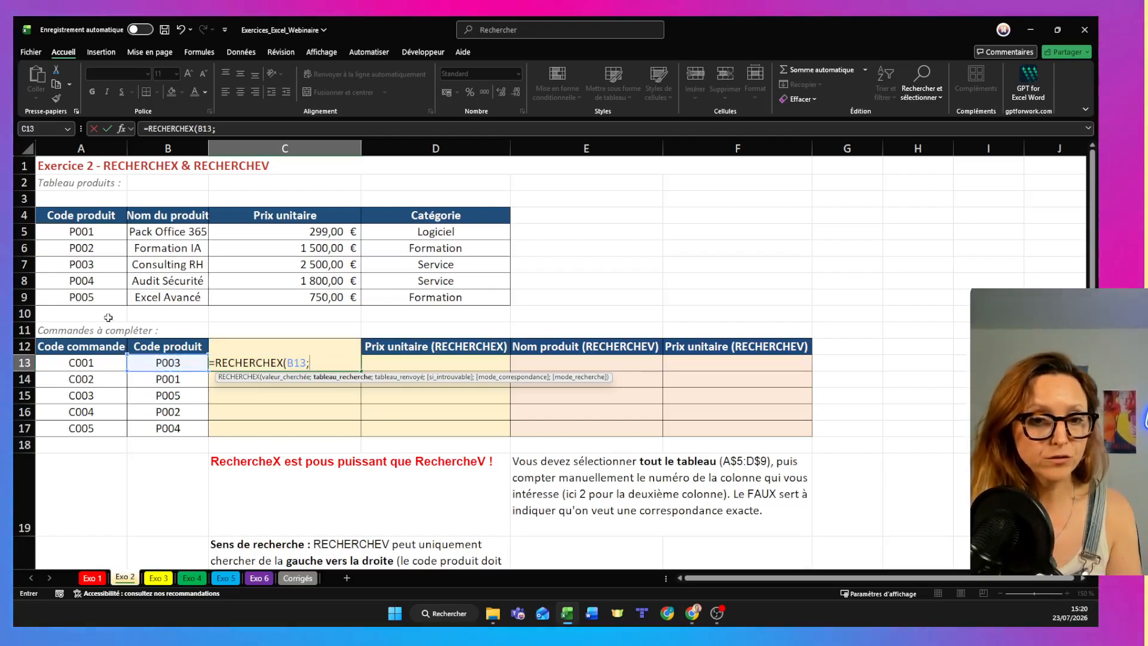
- Complete the C13 formula with A5:A9 as the lookup range and B5:B9 as the return range
{"action": "left_click_drag", "start_coordinate": [82, 232], "coordinate": [88, 296]}
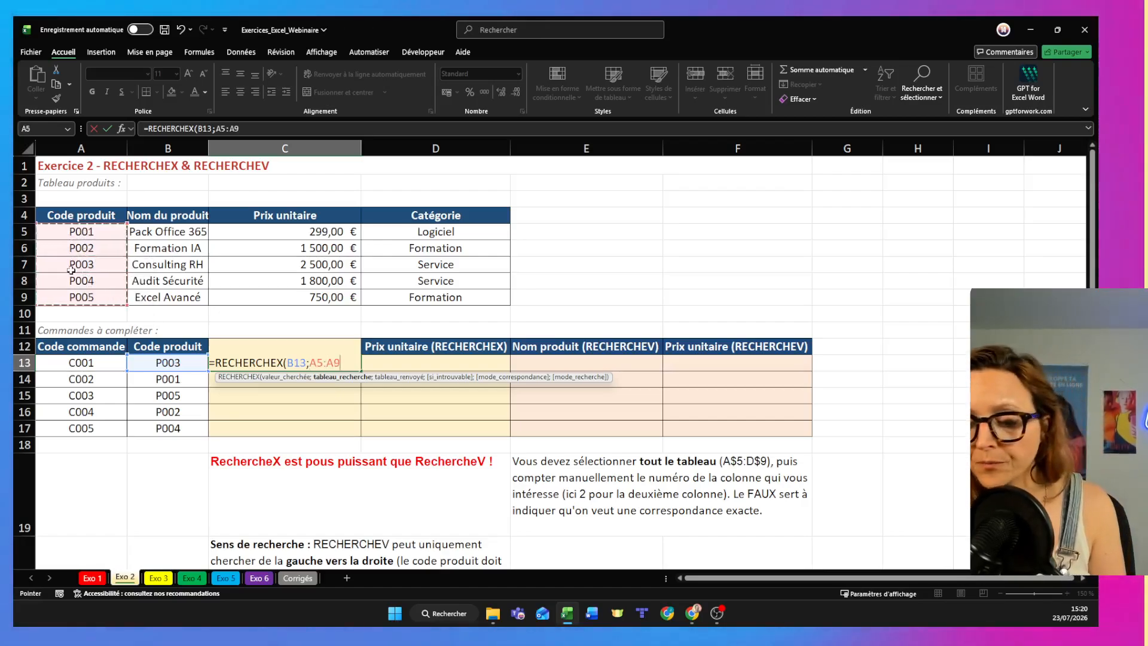
{"action": "type", "text": ";"}
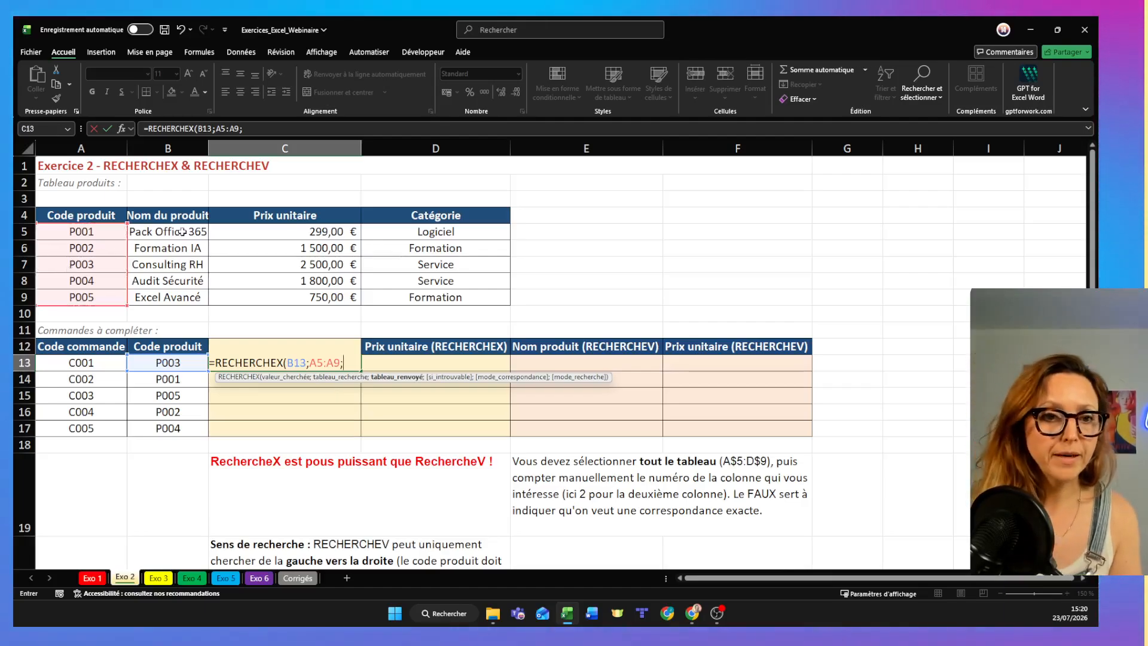
{"action": "left_click_drag", "start_coordinate": [183, 247], "coordinate": [189, 298]}
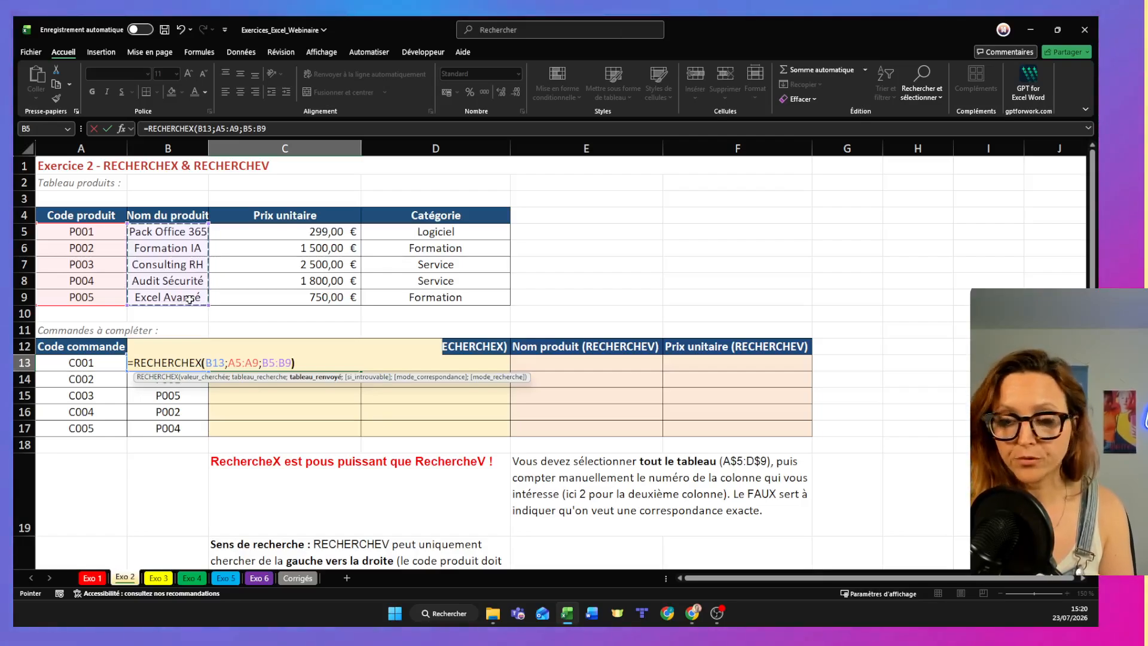
{"action": "type", "text": ")"}
{"action": "key", "text": "Return"}
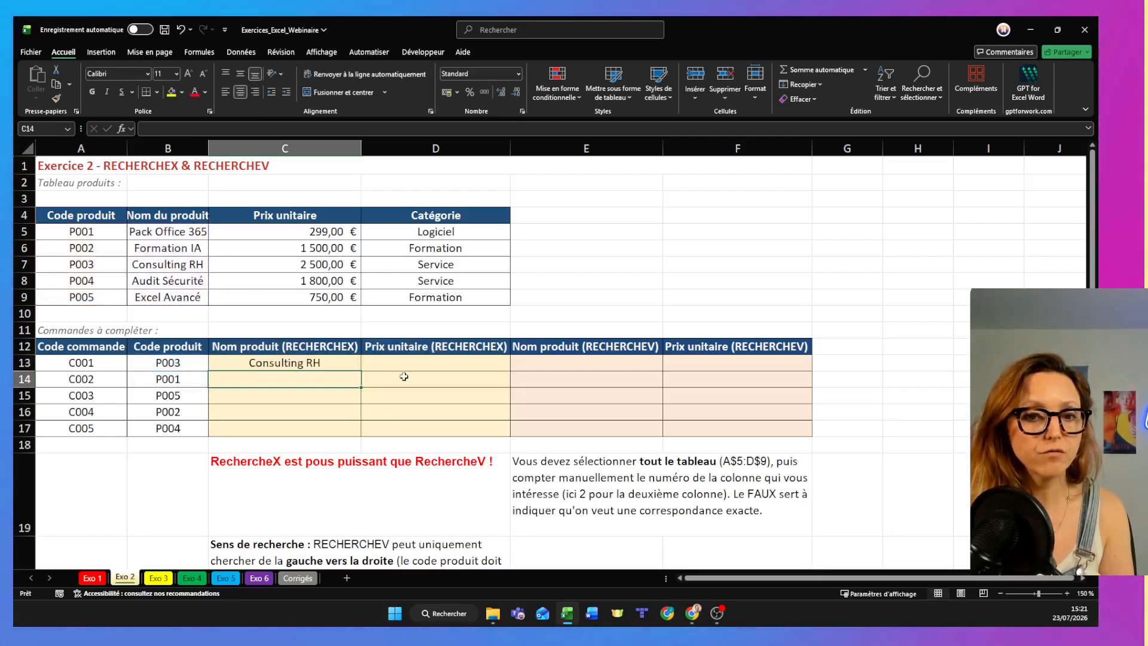
- Start a RECHERCHEX formula for the unit price in D13 with B13 as the lookup value
{"action": "left_click", "coordinate": [385, 364]}
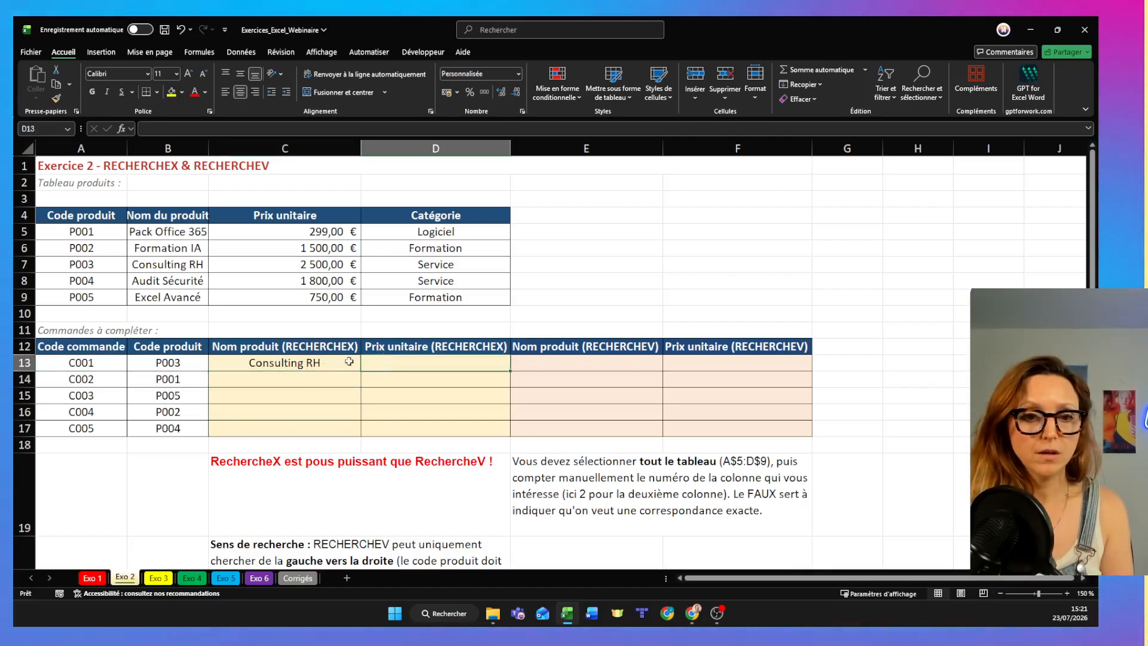
{"action": "type", "text": "=recherch"}
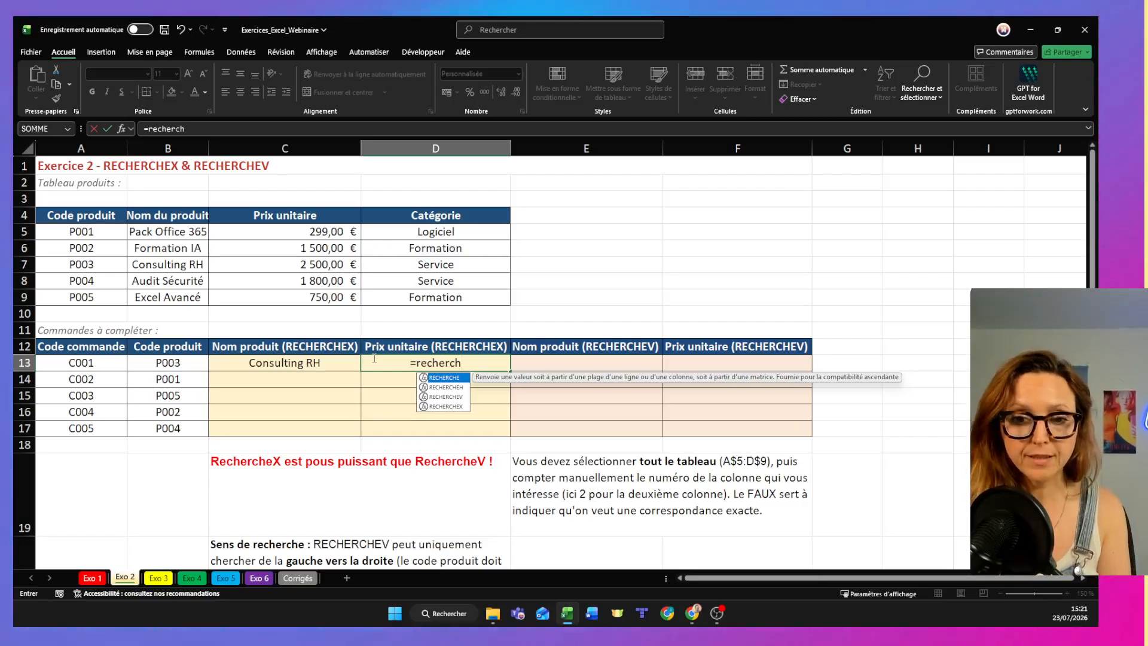
{"action": "double_click", "coordinate": [443, 406]}
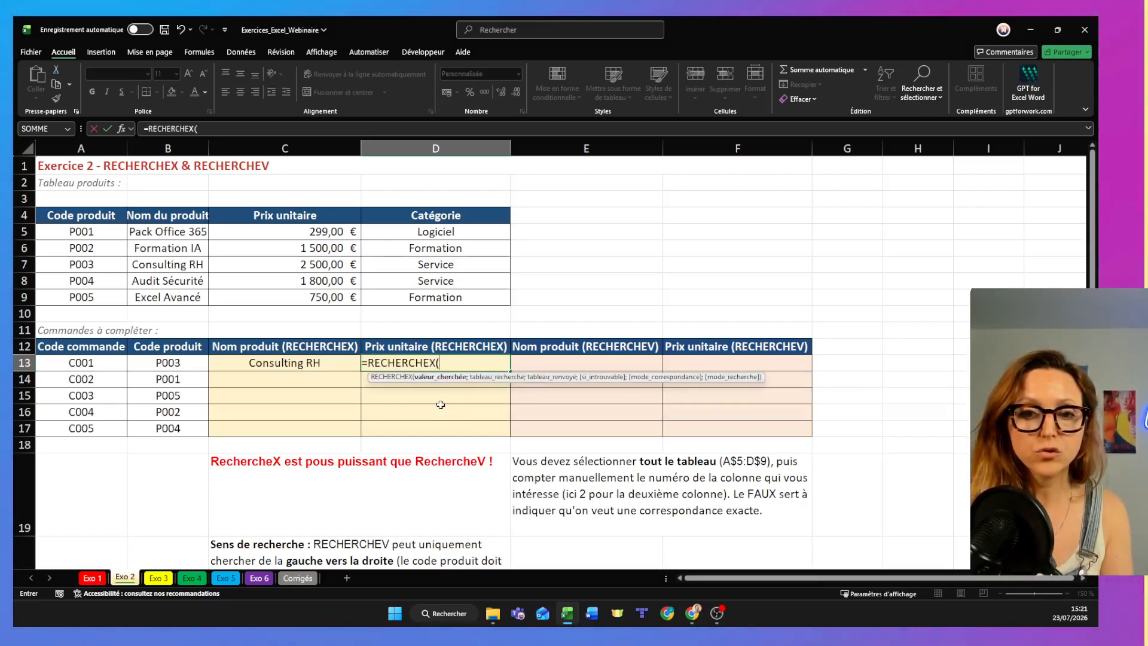
{"action": "left_click", "coordinate": [189, 364]}
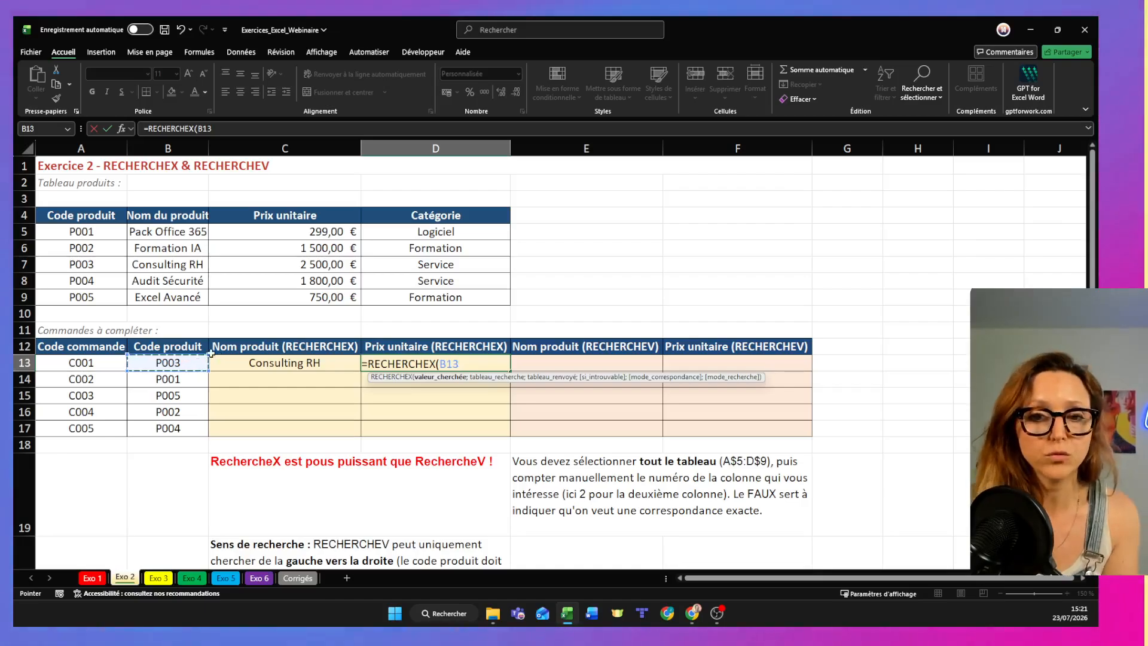
{"action": "type", "text": ";"}
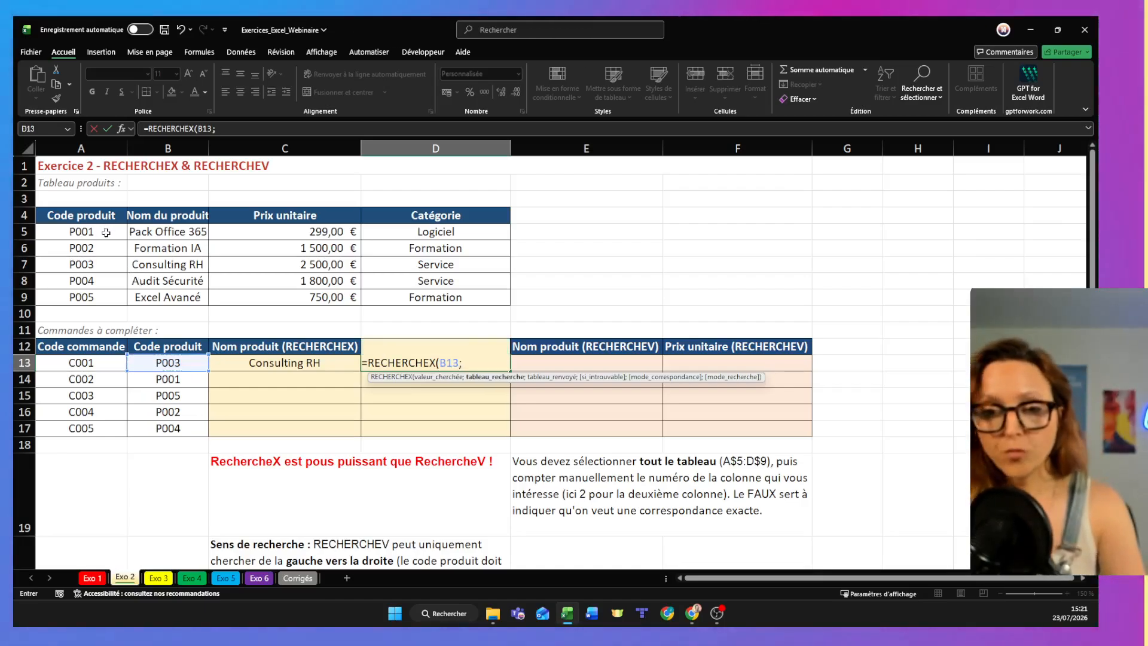
- Complete the D13 formula with A5:A9 as the lookup range and C5:C9 as the return range
{"action": "left_click_drag", "start_coordinate": [103, 235], "coordinate": [129, 298]}
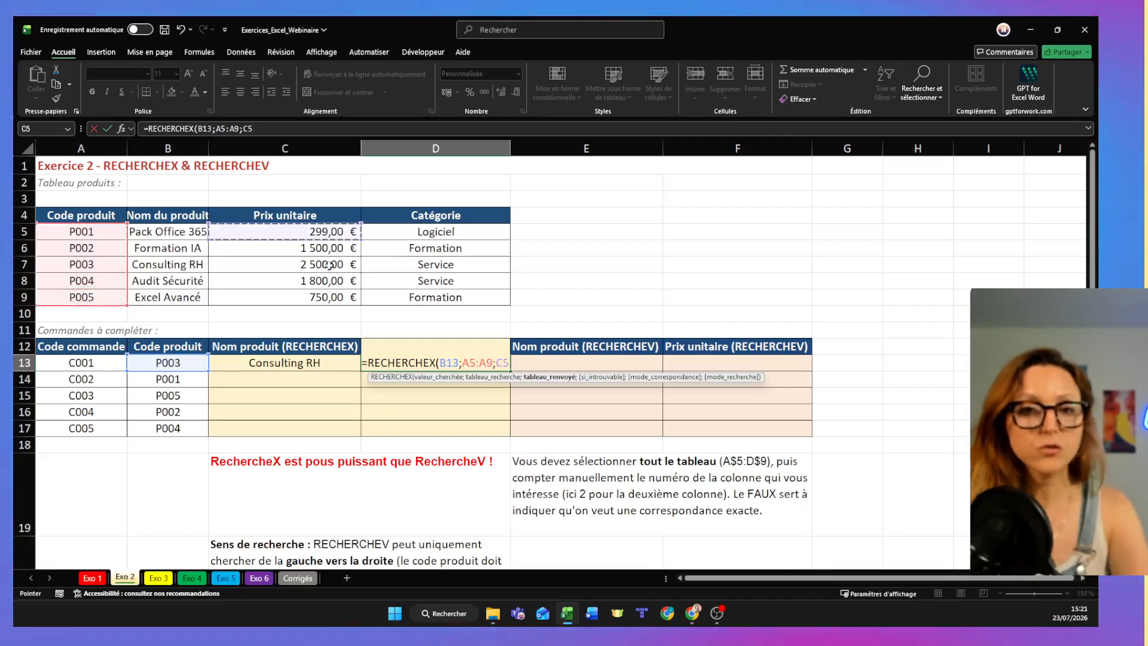
{"action": "left_click_drag", "start_coordinate": [328, 251], "coordinate": [329, 299]}
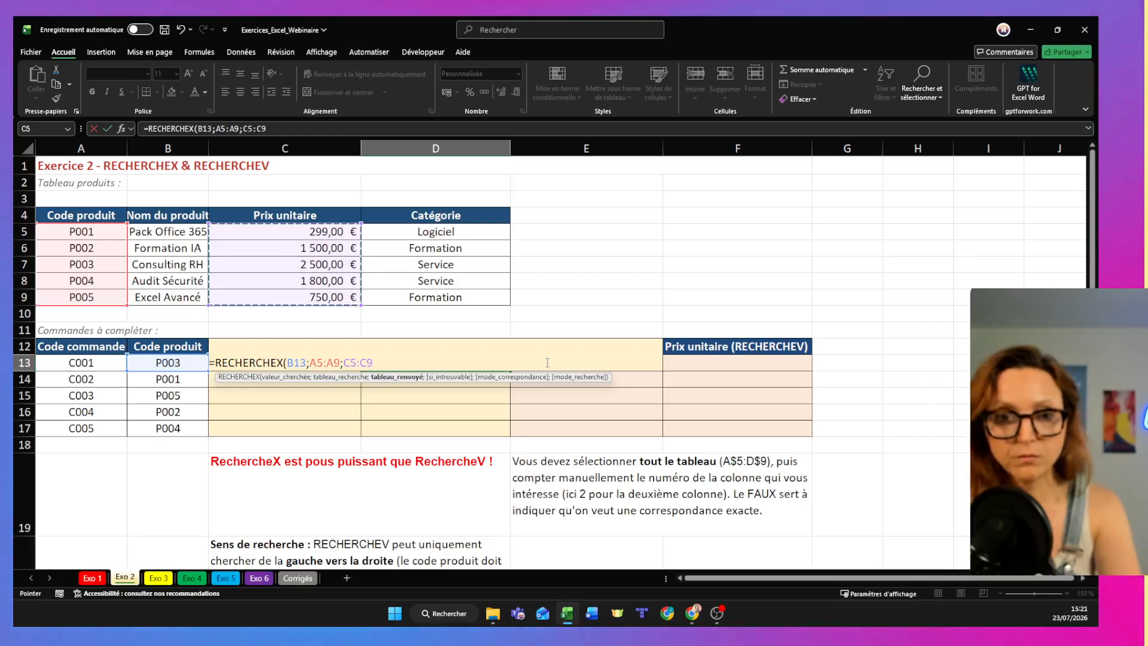
{"action": "key", "text": "Return"}
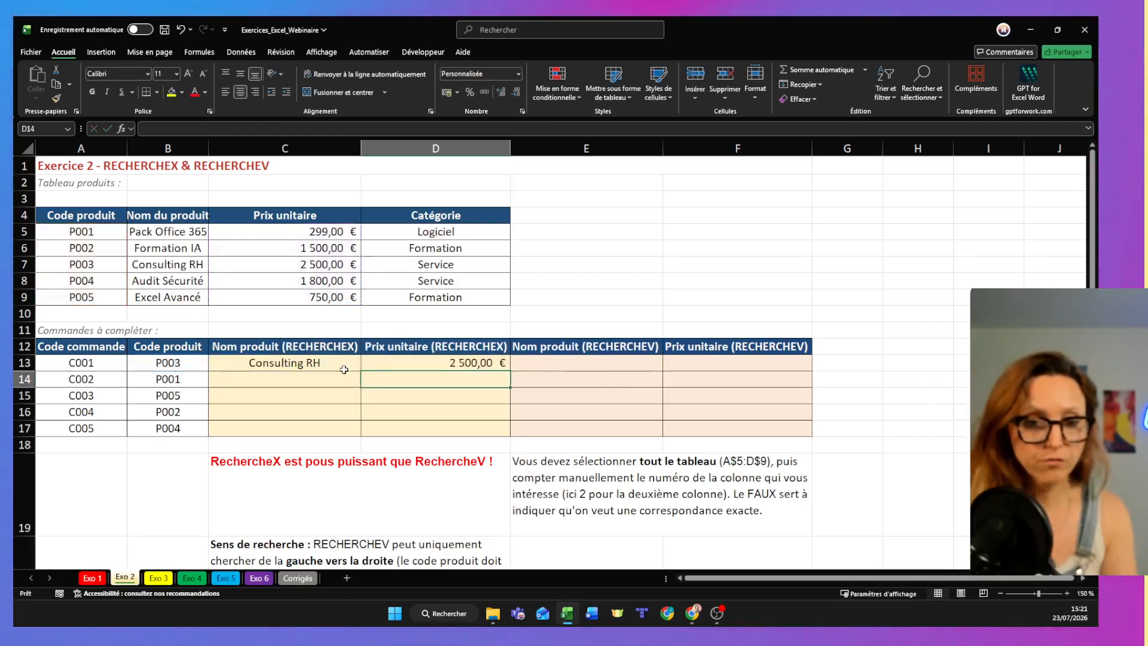
- Fill the C13 product-name formula down to C17
{"action": "left_click", "coordinate": [344, 369]}
{"action": "left_click_drag", "start_coordinate": [371, 435], "coordinate": [371, 435]}
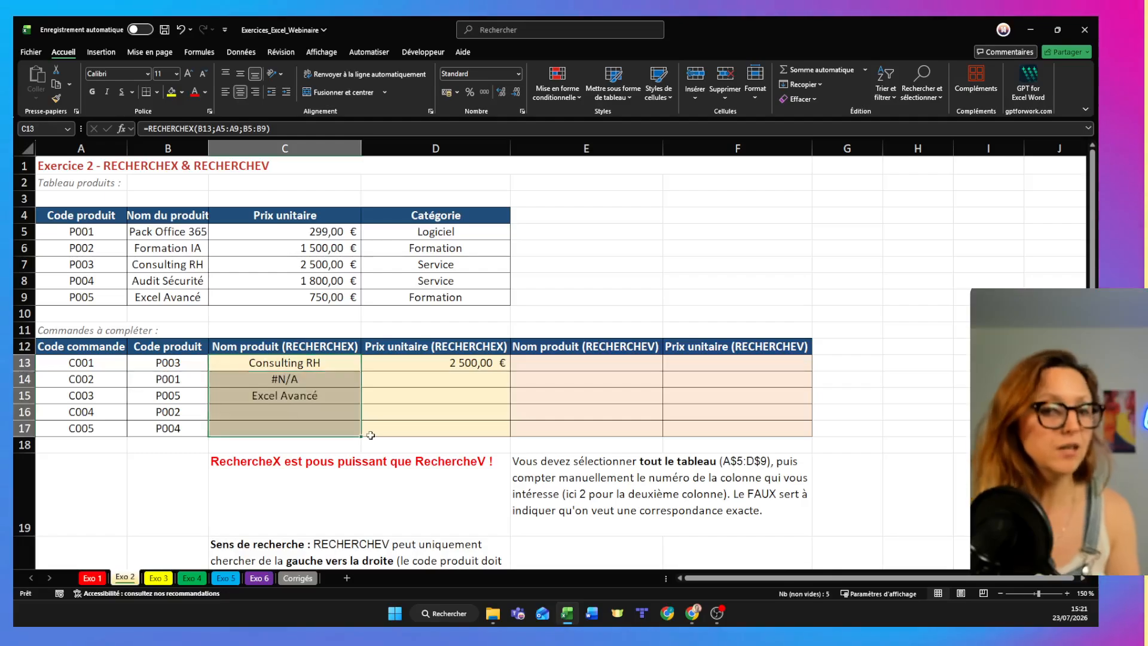
- Edit the C13 formula to make its lookup range absolute as $A$5:$A$9
{"action": "double_click", "coordinate": [321, 361]}
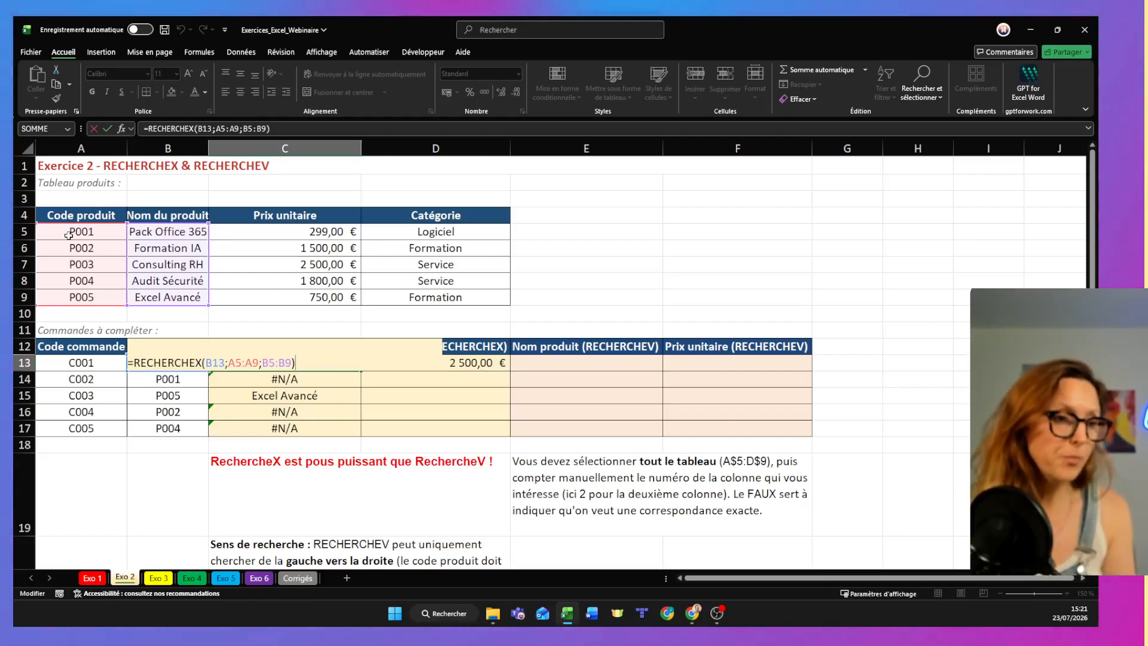
{"action": "double_click", "coordinate": [231, 362]}
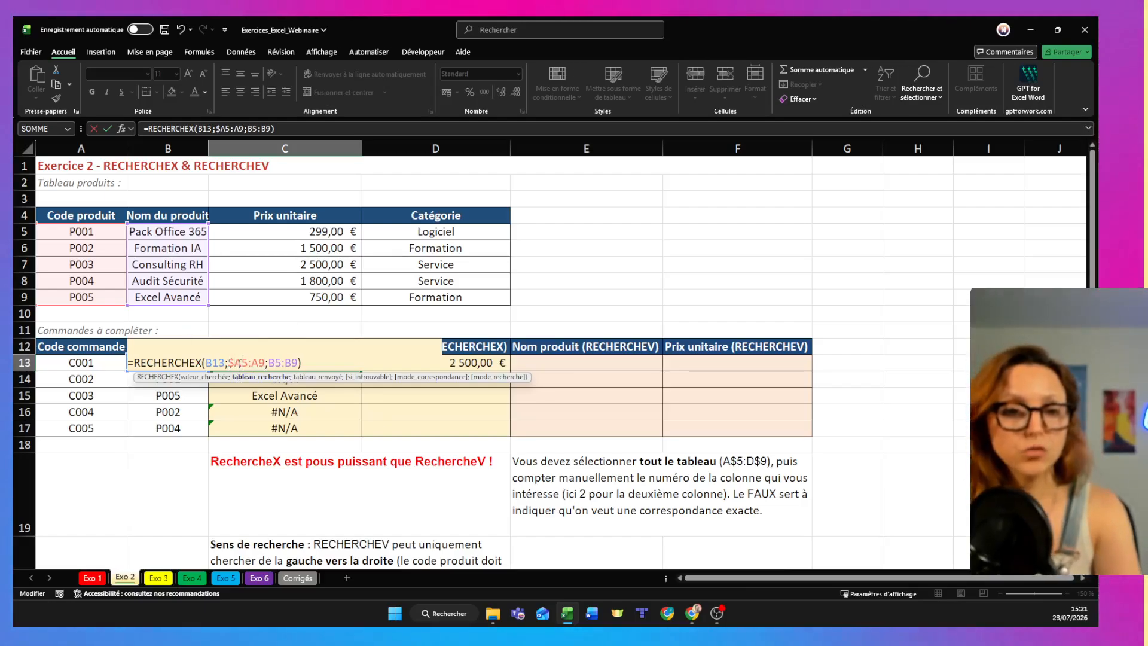
{"action": "type", "text": "$A"}
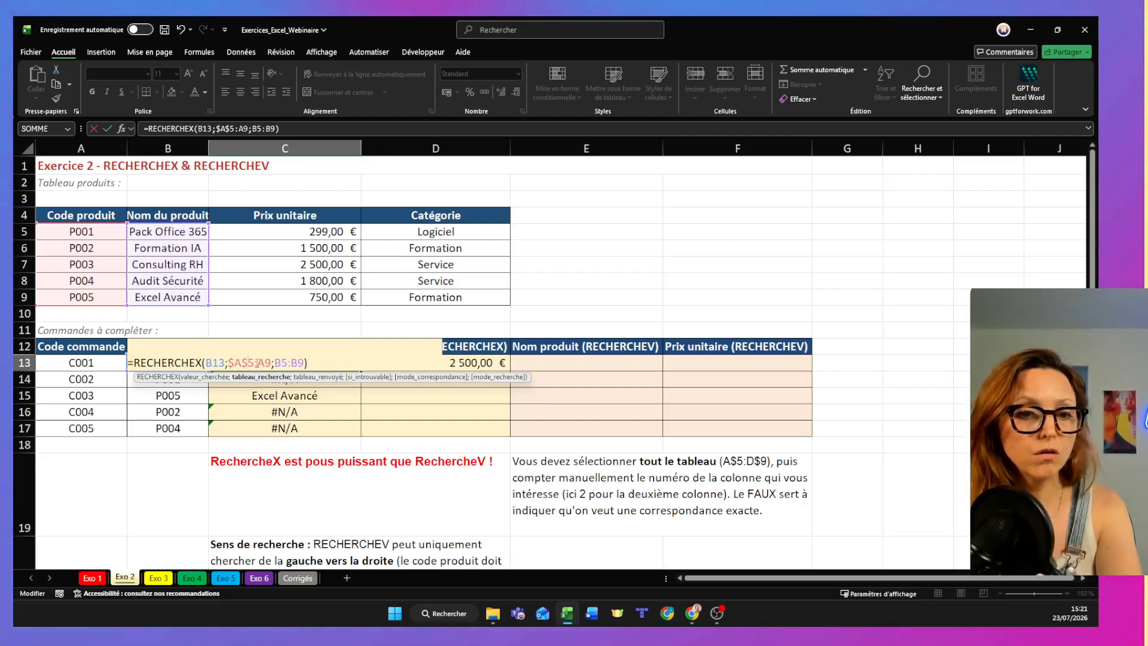
{"action": "type", "text": "$"}
{"action": "key", "text": "Right"}
{"action": "type", "text": "$"}
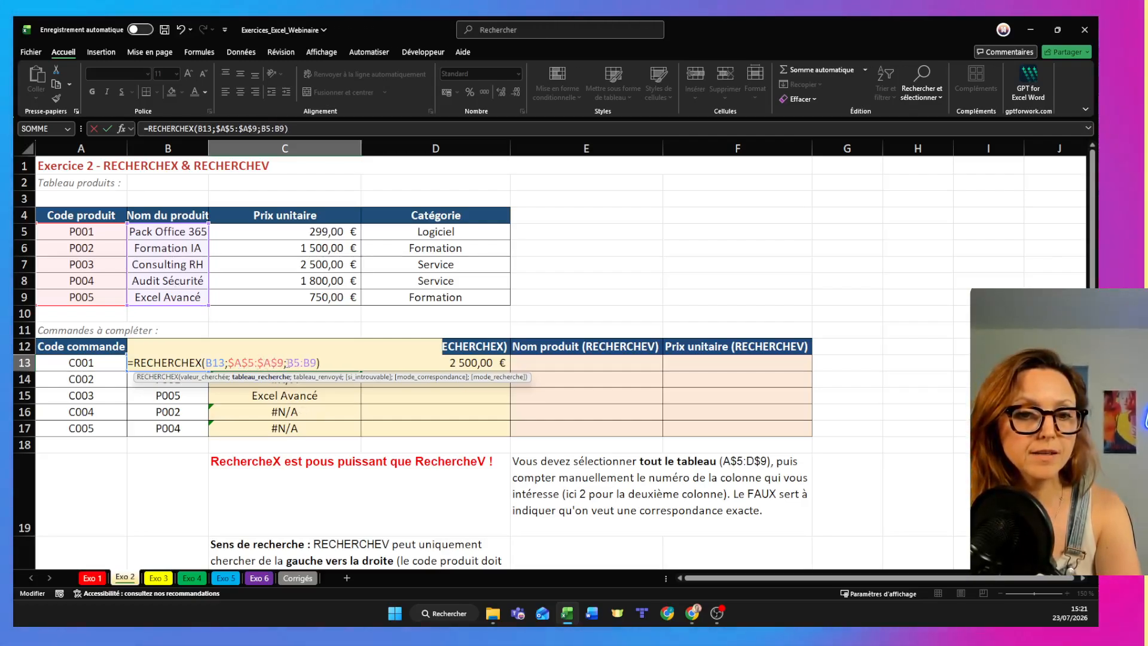
- Make the return range of the C13 formula absolute as $B$5:$B$9 and enter the formula
{"action": "left_click", "coordinate": [299, 363]}
{"action": "left_click", "coordinate": [302, 363]}
{"action": "left_click", "coordinate": [316, 363]}
{"action": "type", "text": "$"}
{"action": "double_click", "coordinate": [329, 363]}
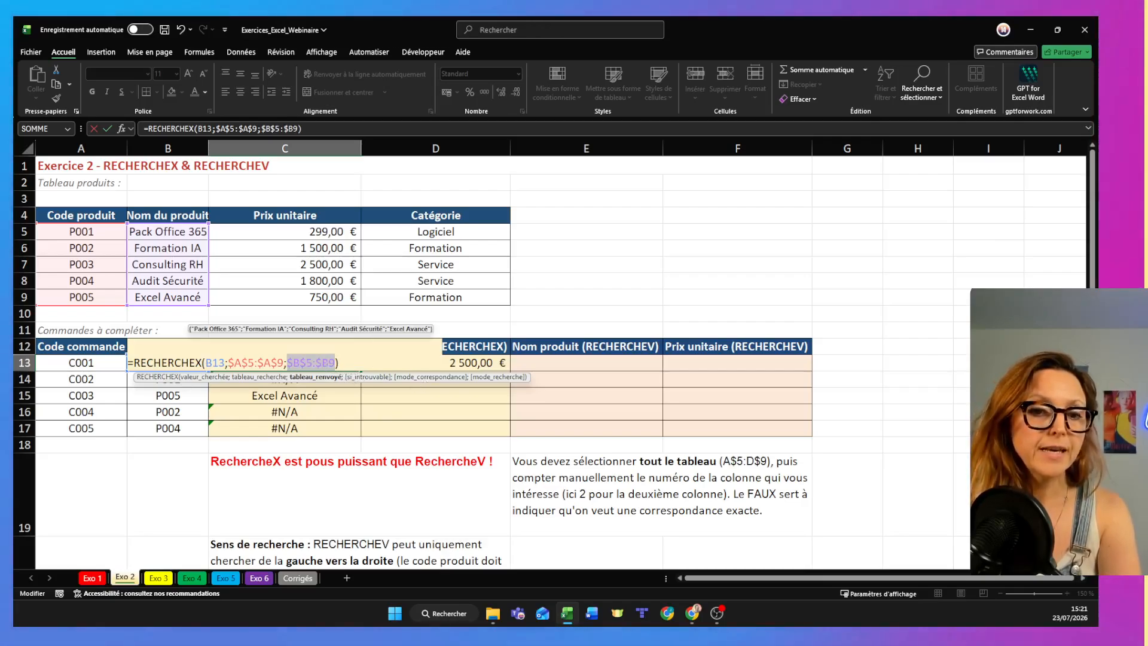
{"action": "left_click", "coordinate": [329, 363]}
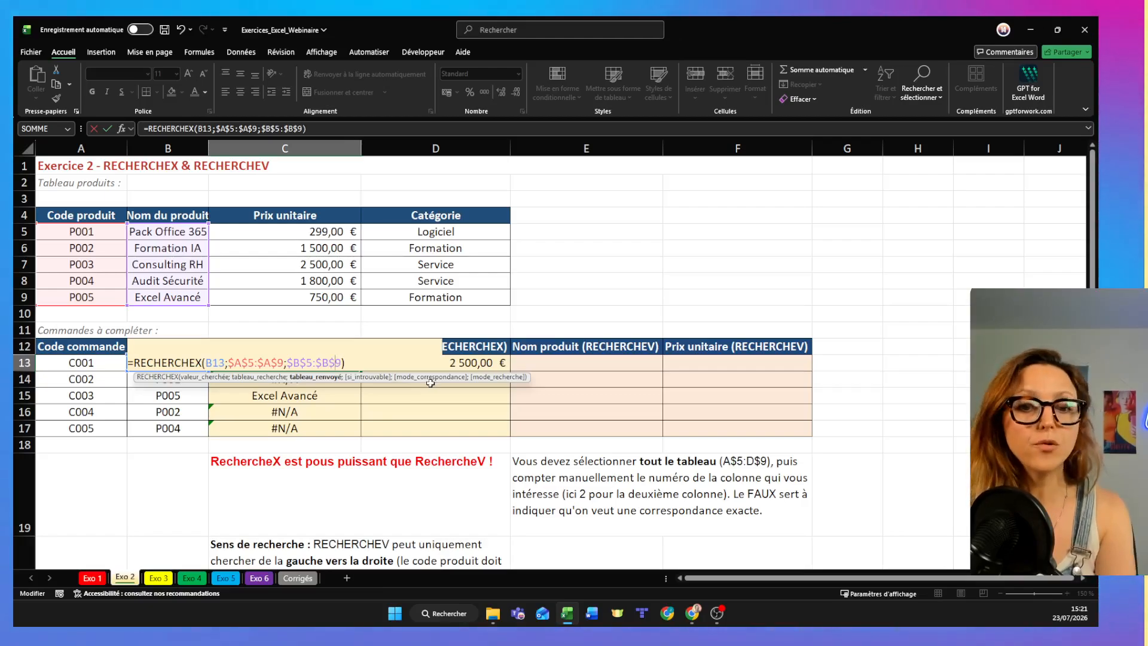
{"action": "key", "text": "ctrl+Return"}
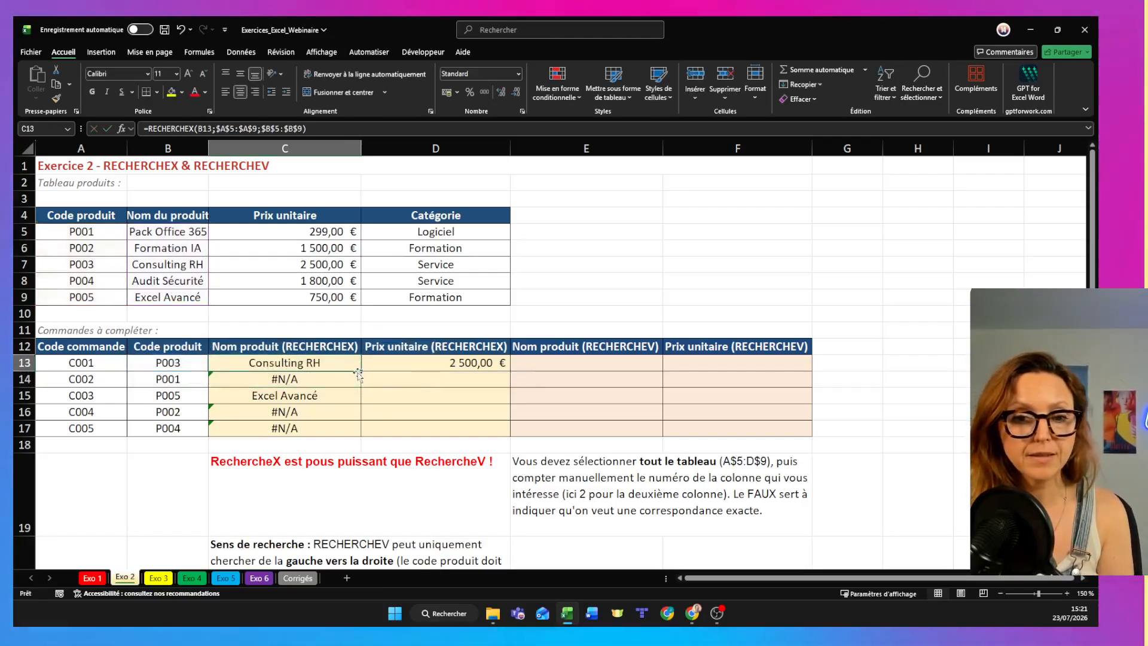
- Fill the corrected C13 product-name formula down to C17
{"action": "double_click", "coordinate": [361, 372]}
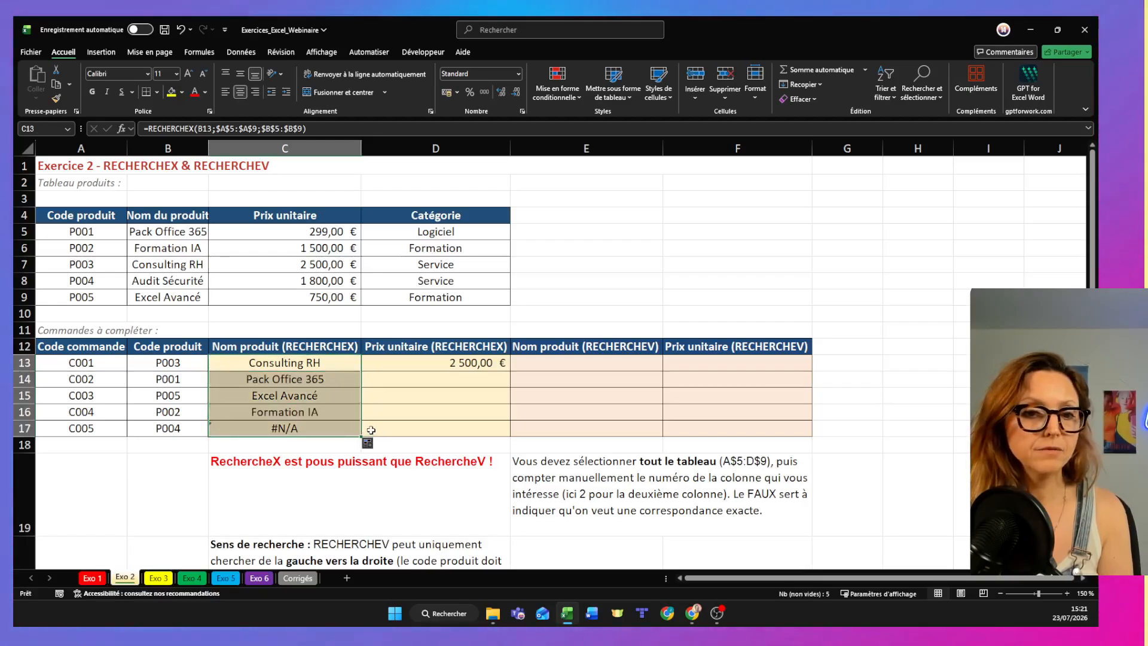
- Edit the D13 formula to make its lookup range absolute as $A$5:$A$9
{"action": "double_click", "coordinate": [487, 363]}
{"action": "double_click", "coordinate": [325, 363]}
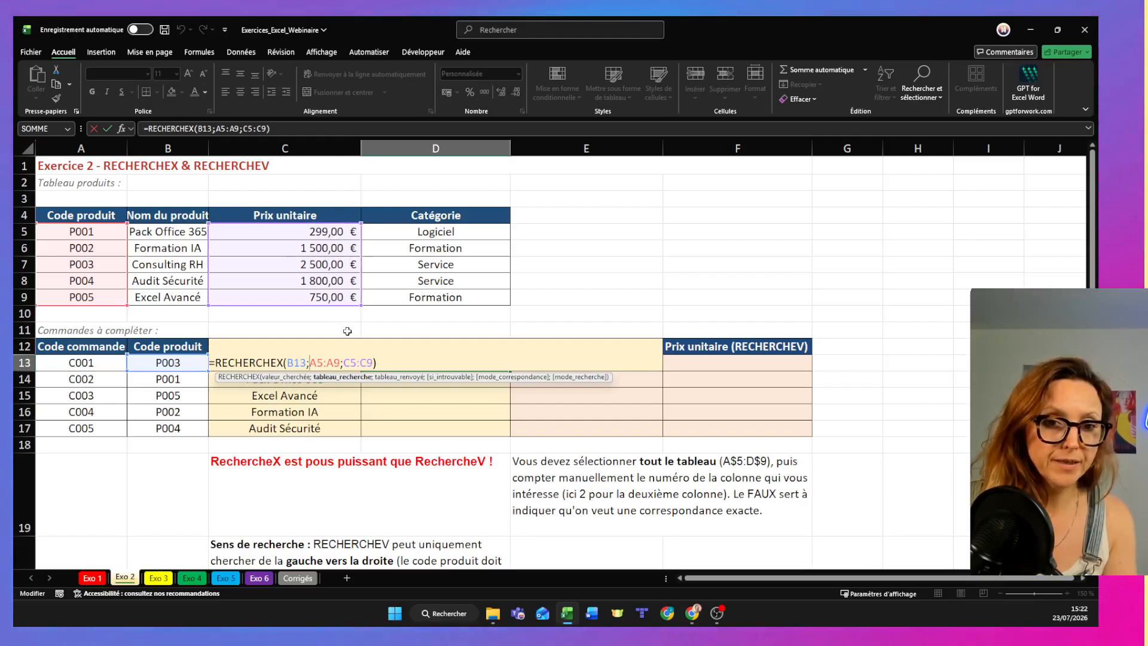
{"action": "type", "text": "$"}
{"action": "left_click", "coordinate": [324, 363]}
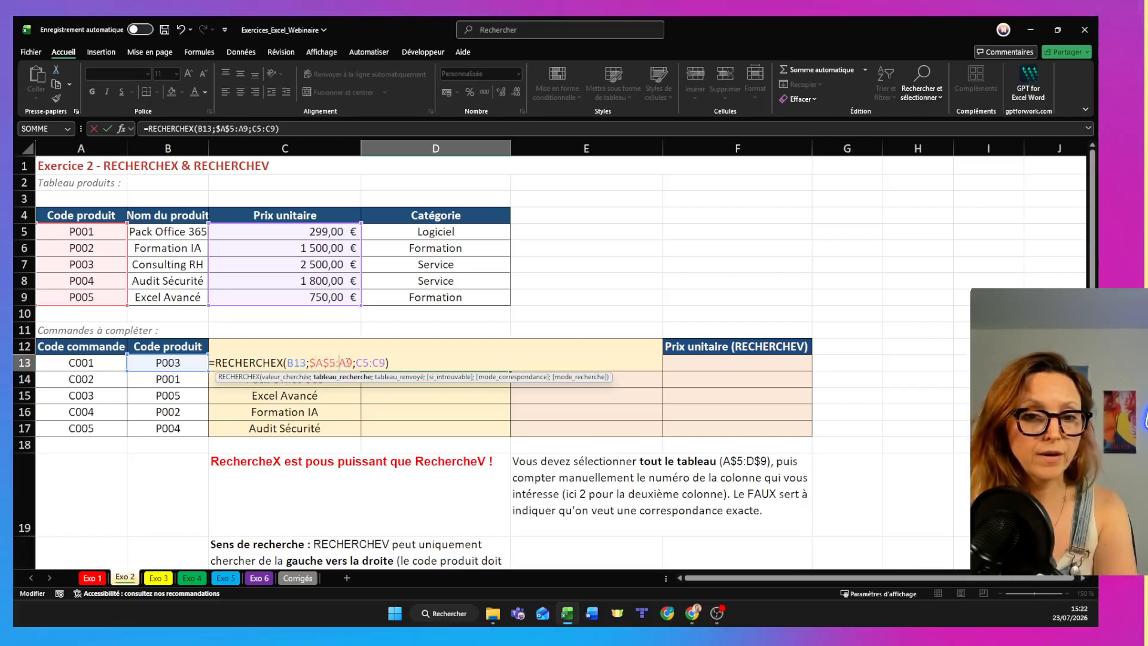
{"action": "left_click", "coordinate": [342, 363]}
{"action": "type", "text": "$"}
{"action": "left_click", "coordinate": [351, 362]}
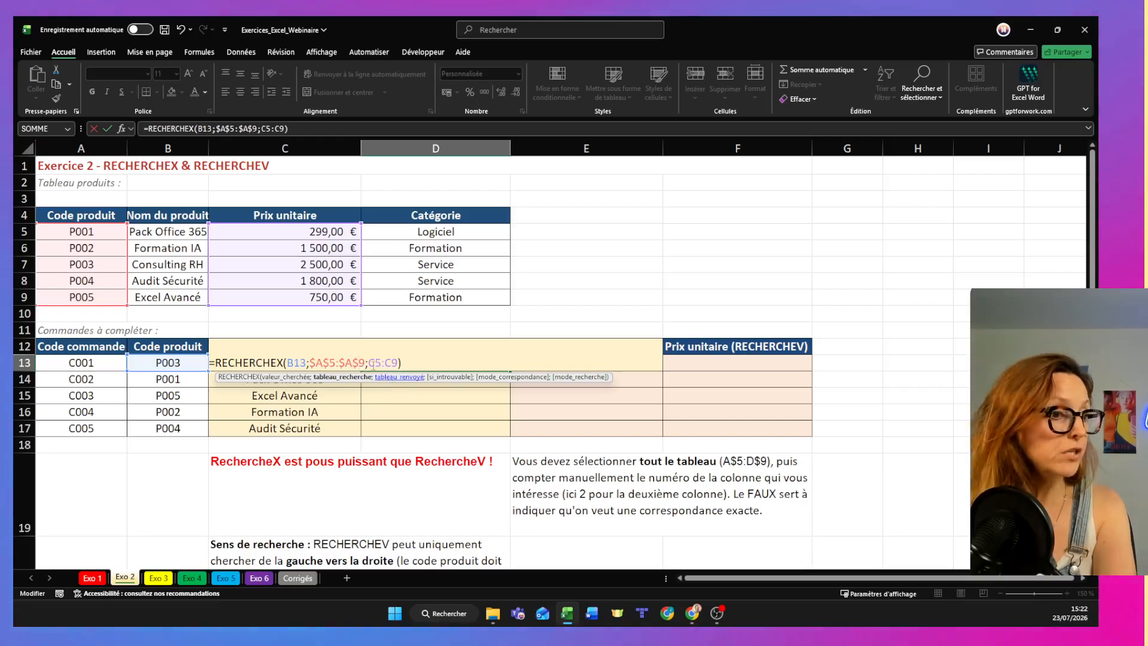
{"action": "type", "text": "$"}
- Make the return range of the D13 formula absolute as $C$5:$C$9 and fill the formula down to D17
{"action": "left_click", "coordinate": [369, 363]}
{"action": "type", "text": "$"}
{"action": "left_click", "coordinate": [381, 362]}
{"action": "type", "text": "$C$"}
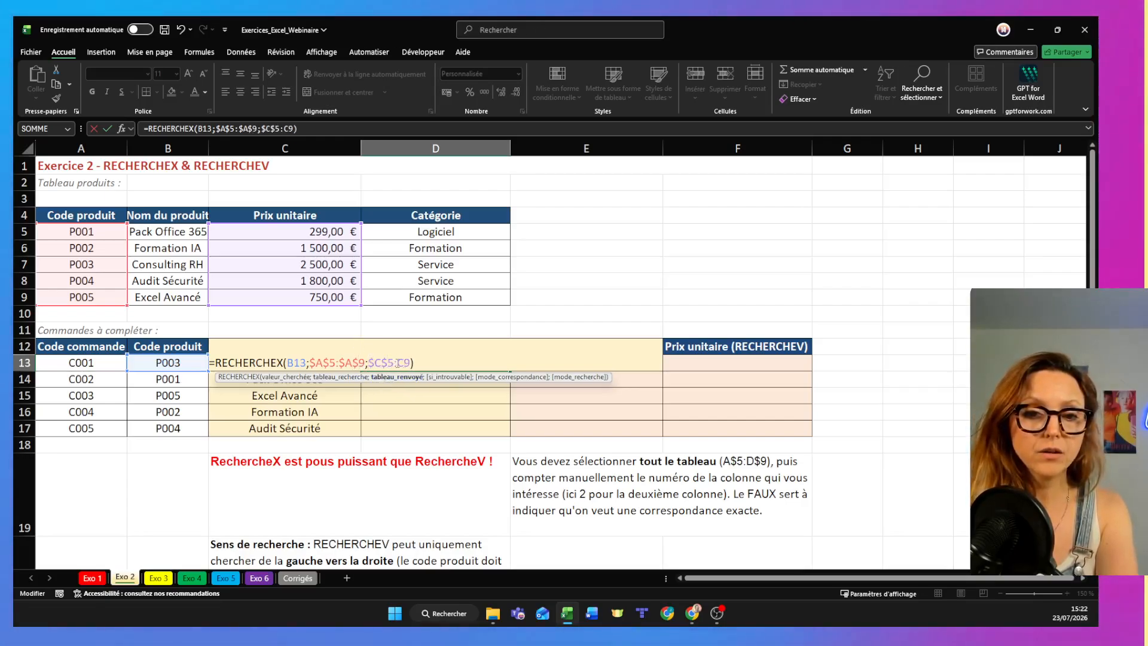
{"action": "left_click", "coordinate": [395, 362]}
{"action": "type", "text": "$"}
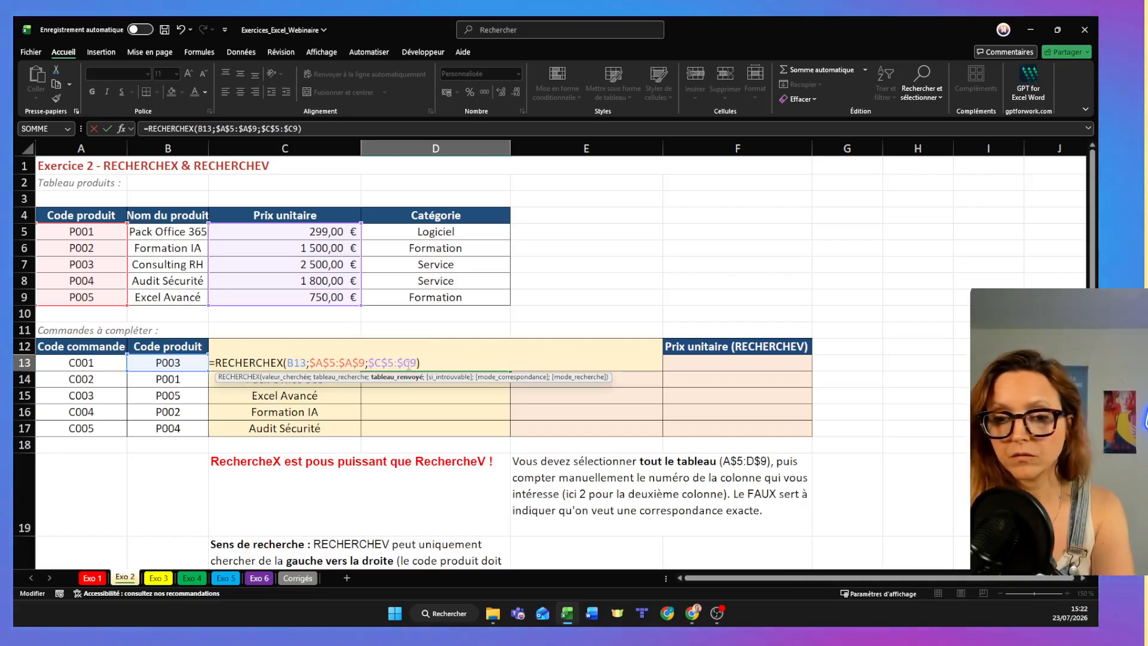
{"action": "key", "text": "Return"}
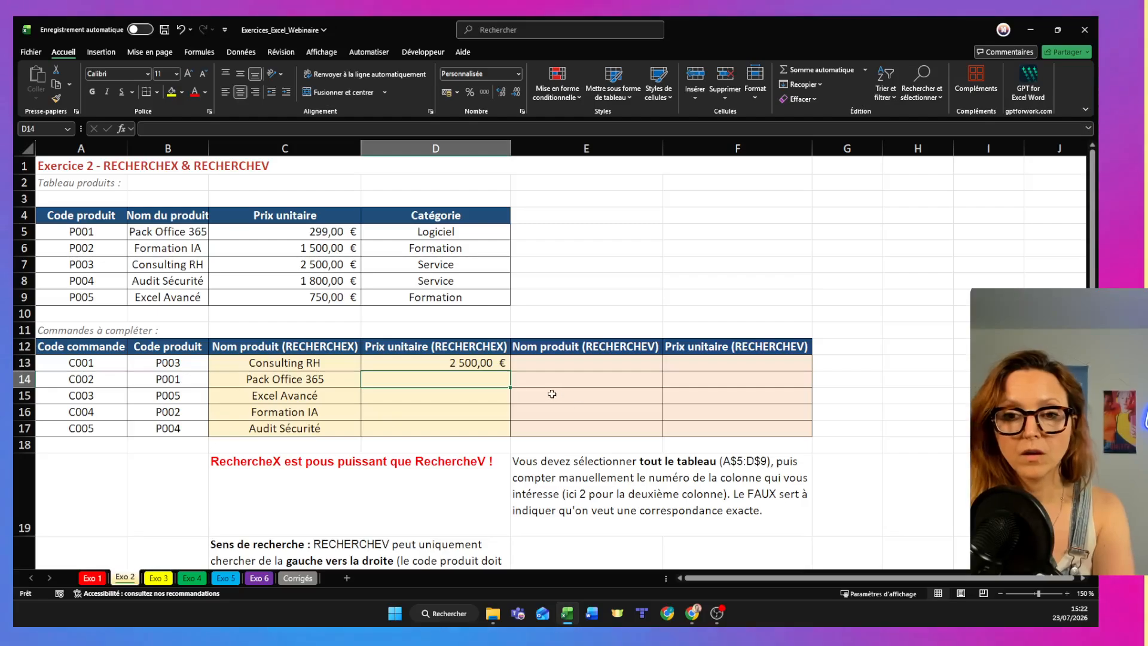
{"action": "left_click", "coordinate": [491, 363]}
{"action": "left_click_drag", "start_coordinate": [504, 404], "coordinate": [505, 425]}
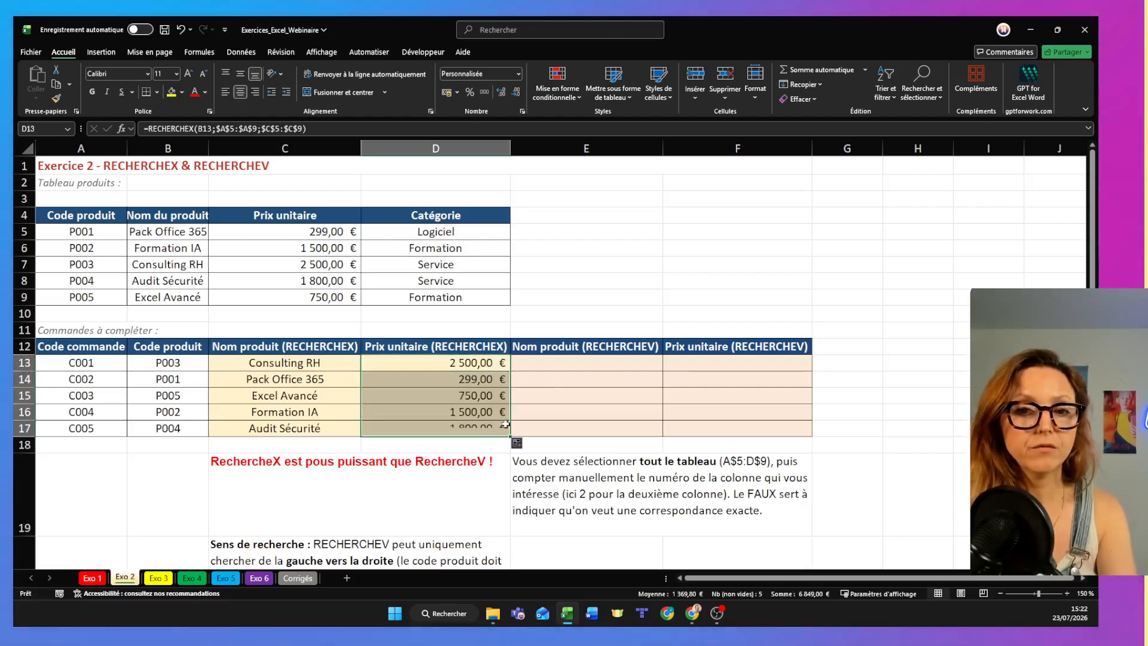
- Start a RECHERCHEV formula in E13 with B13 as the lookup value and A5:D9 as the table range
{"action": "left_click", "coordinate": [550, 367]}
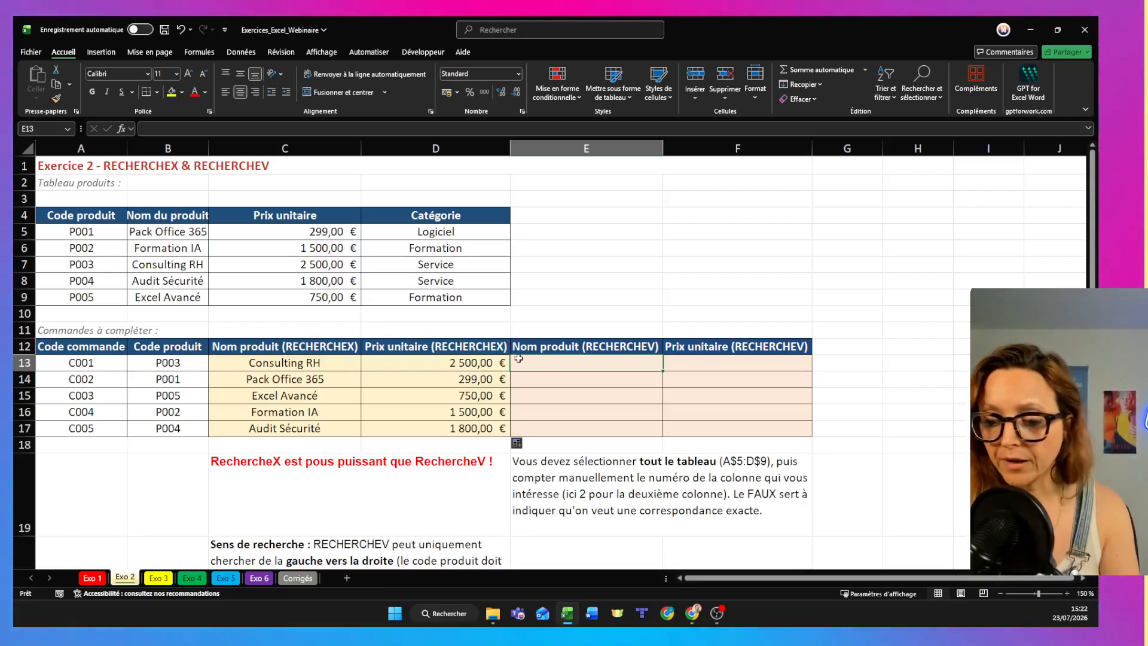
{"action": "type", "text": "=rech"}
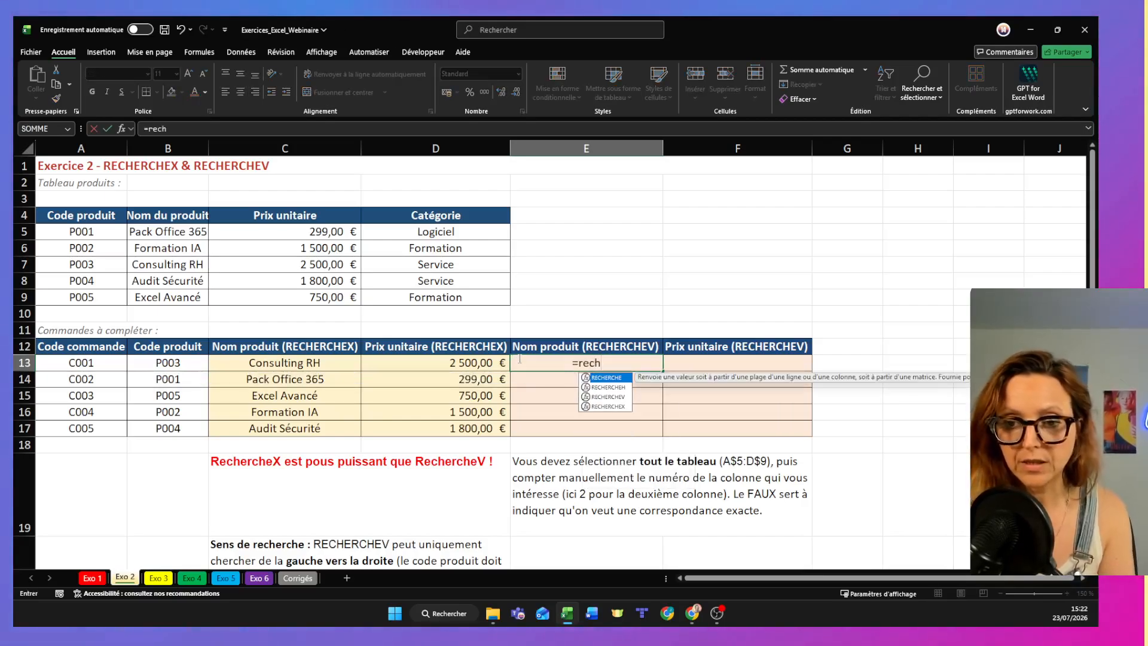
{"action": "left_click", "coordinate": [601, 398]}
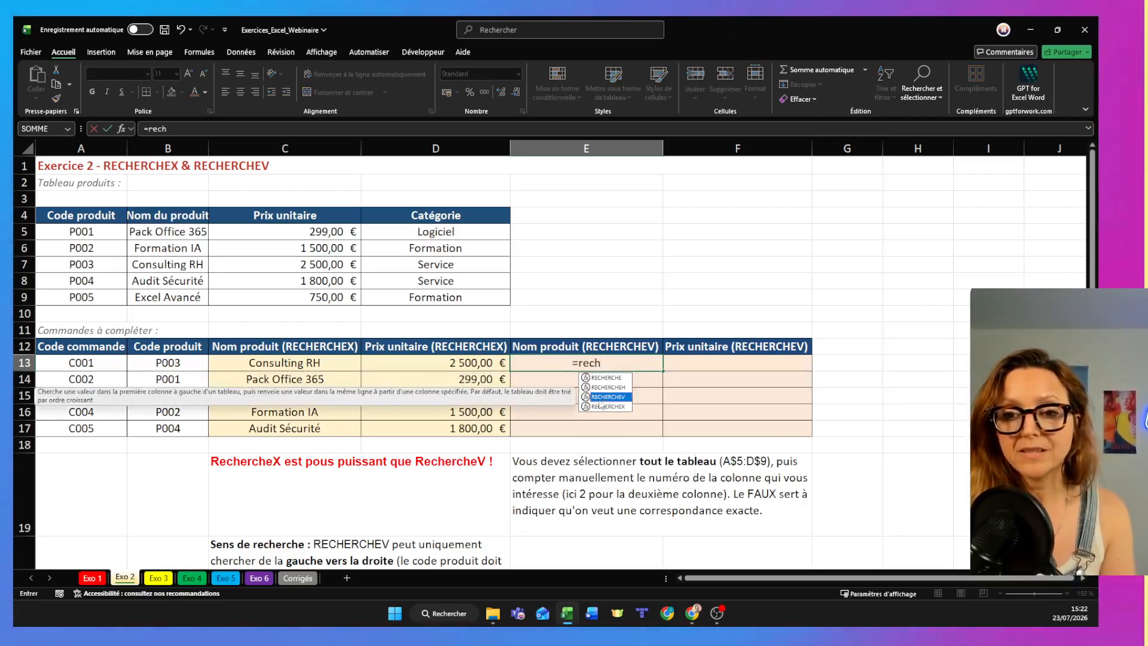
{"action": "double_click", "coordinate": [600, 397]}
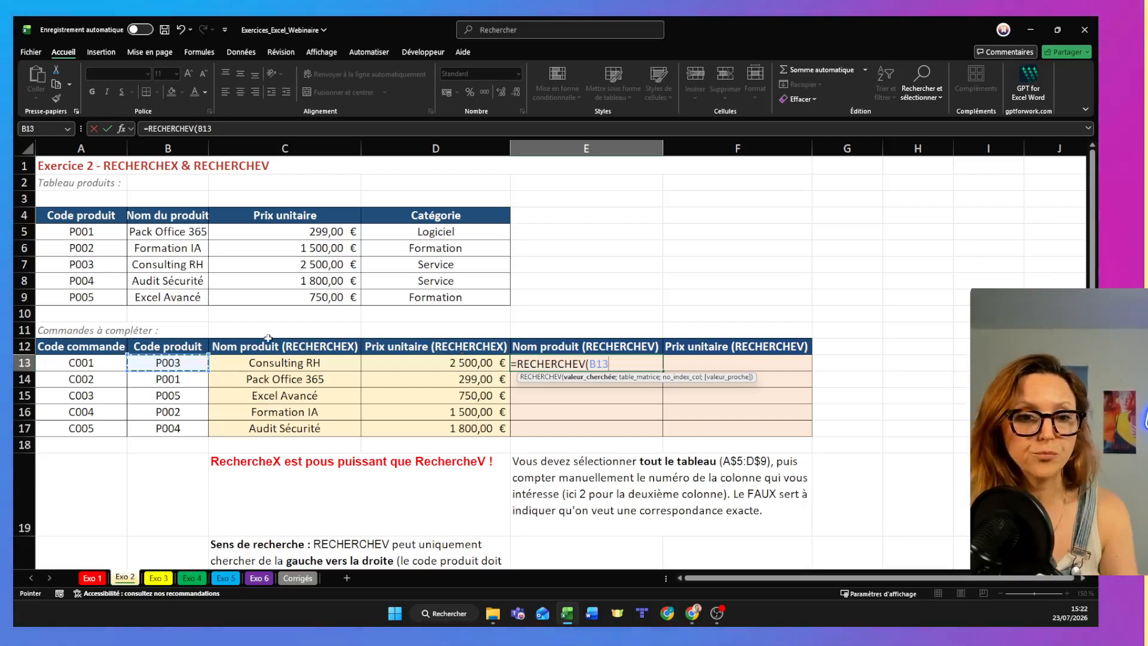
{"action": "type", "text": ";"}
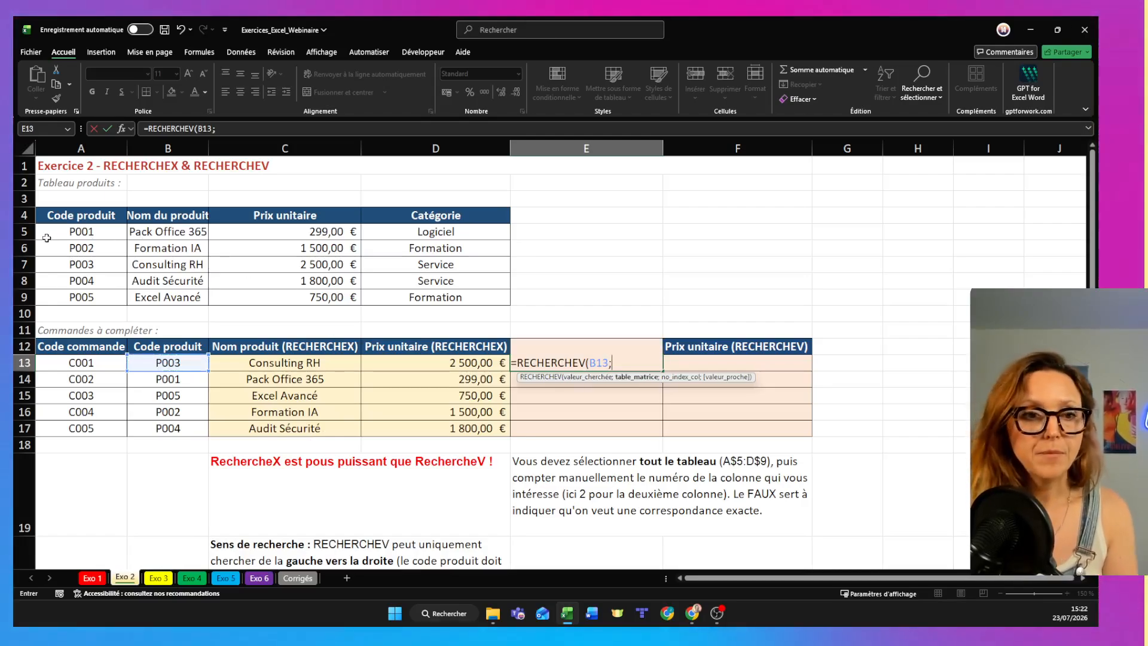
{"action": "left_click_drag", "start_coordinate": [70, 230], "coordinate": [448, 299]}
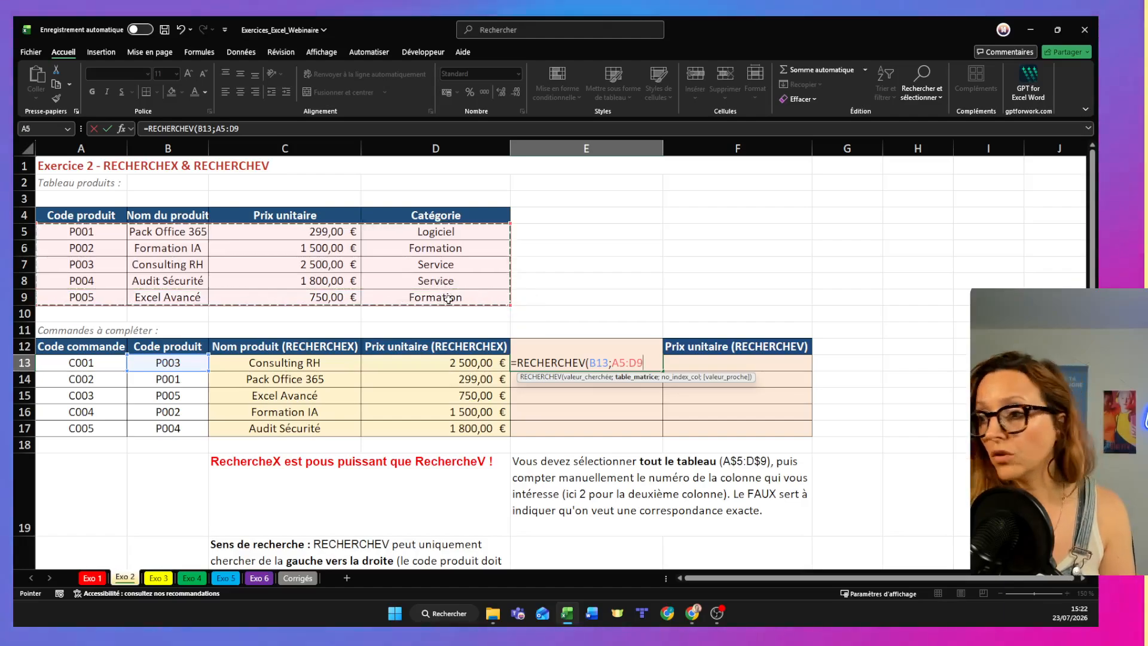
{"action": "type", "text": ";"}
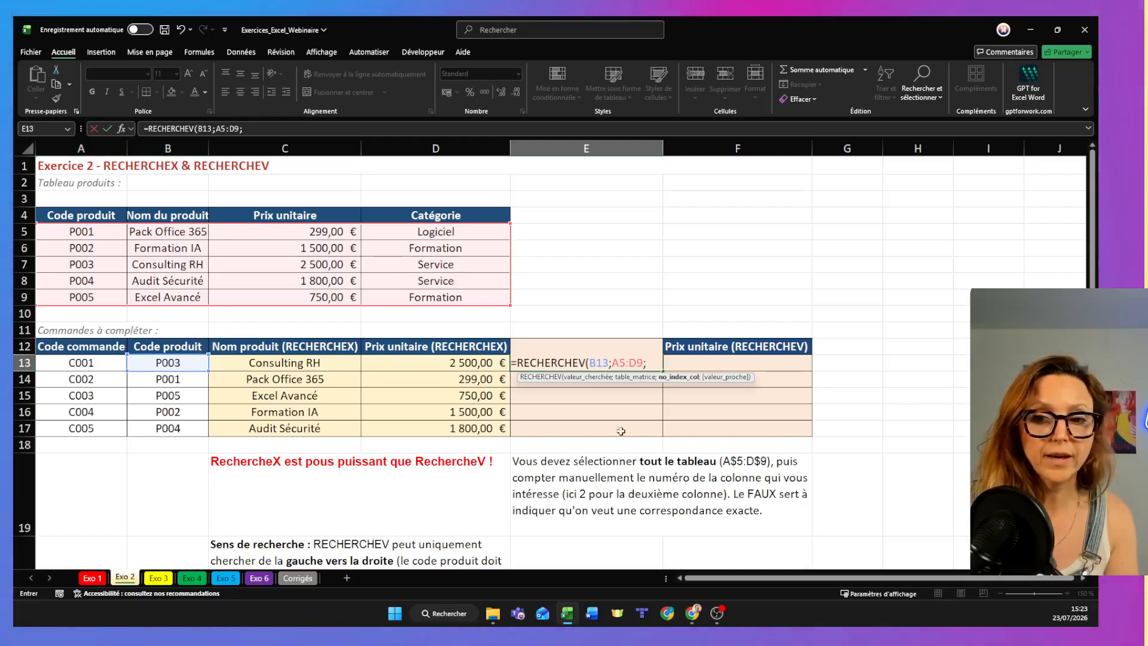
- Complete the E13 formula with column index 2 and FAUX for an exact match
{"action": "type", "text": "2"}
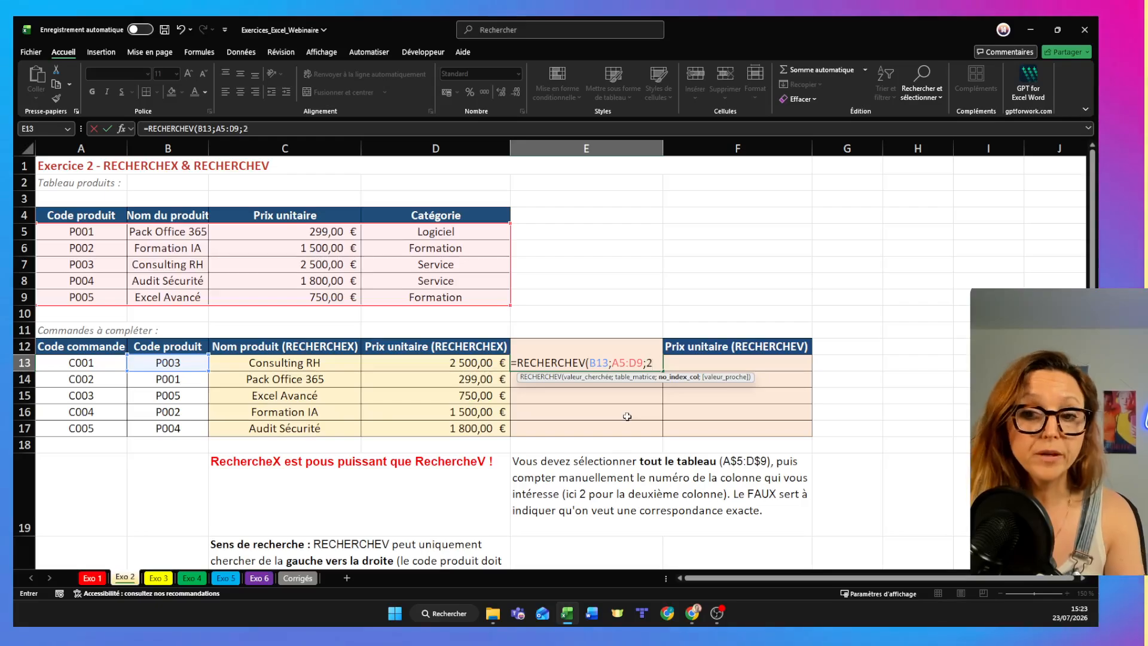
{"action": "type", "text": ";fa"}
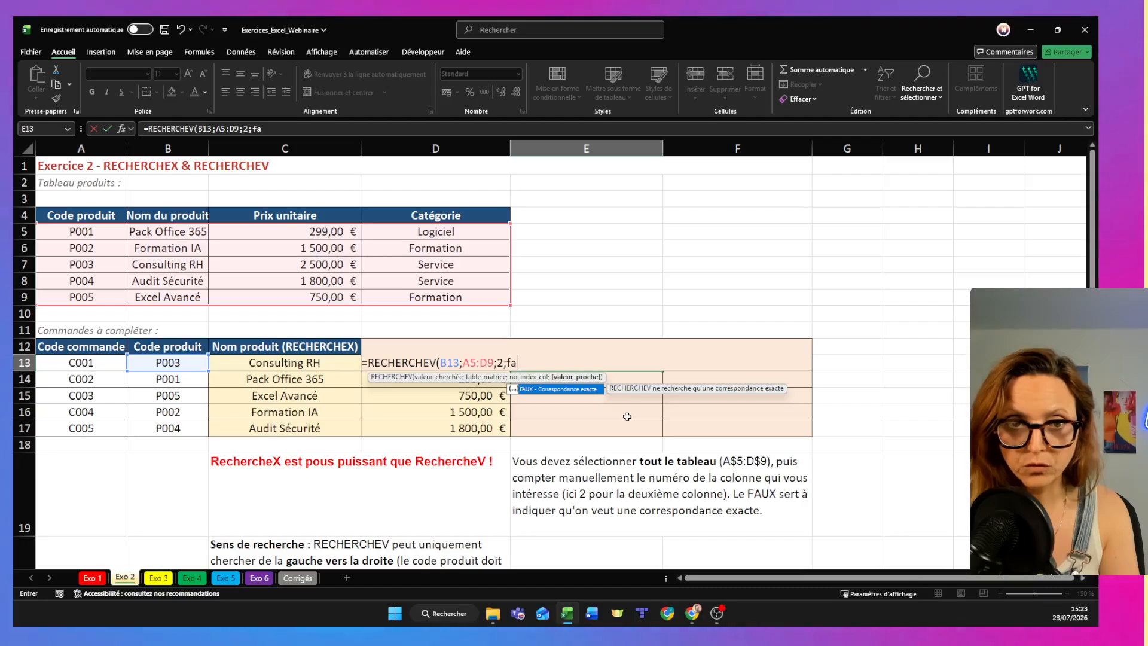
{"action": "left_click", "coordinate": [270, 131]}
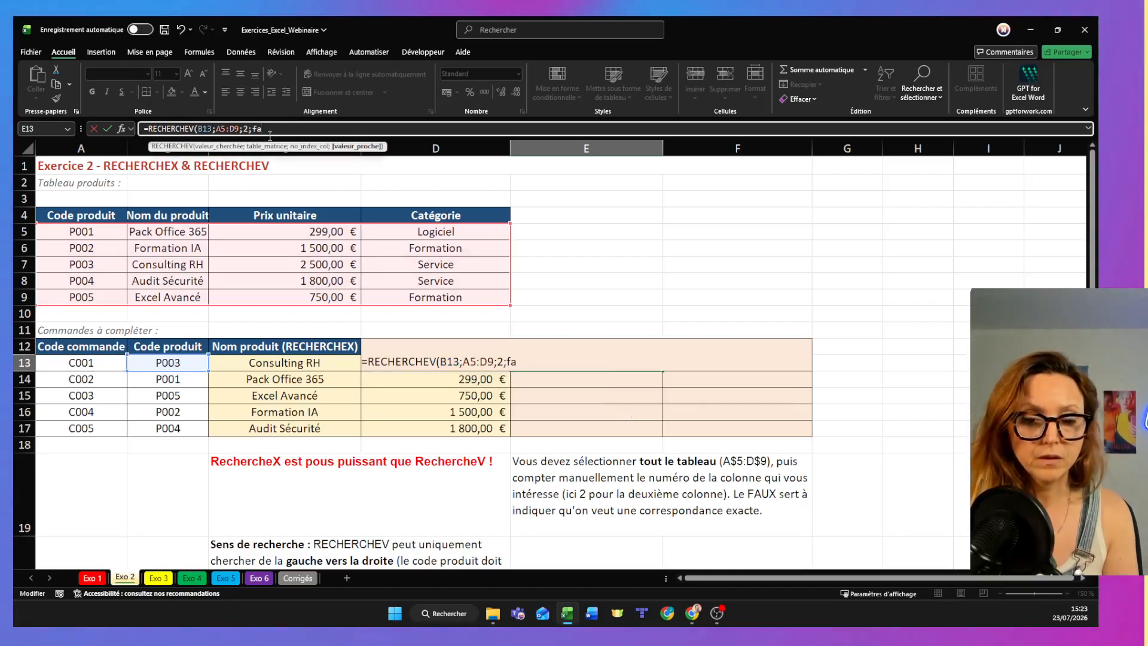
{"action": "type", "text": "ux)"}
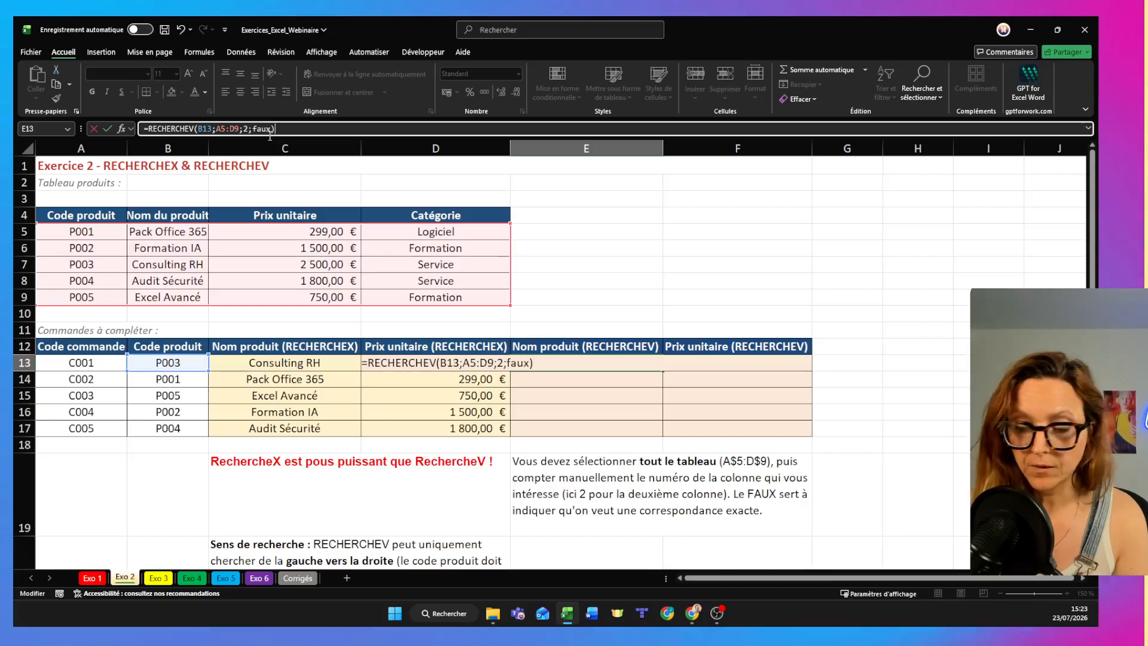
{"action": "key", "text": "Return"}
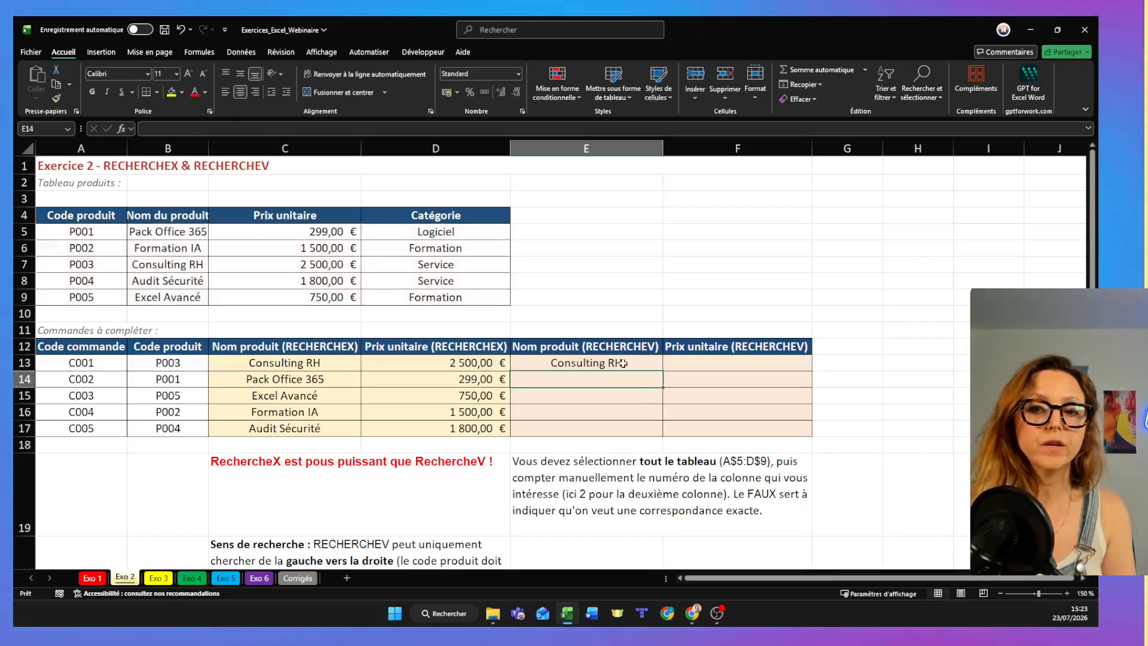
{"action": "double_click", "coordinate": [623, 363]}
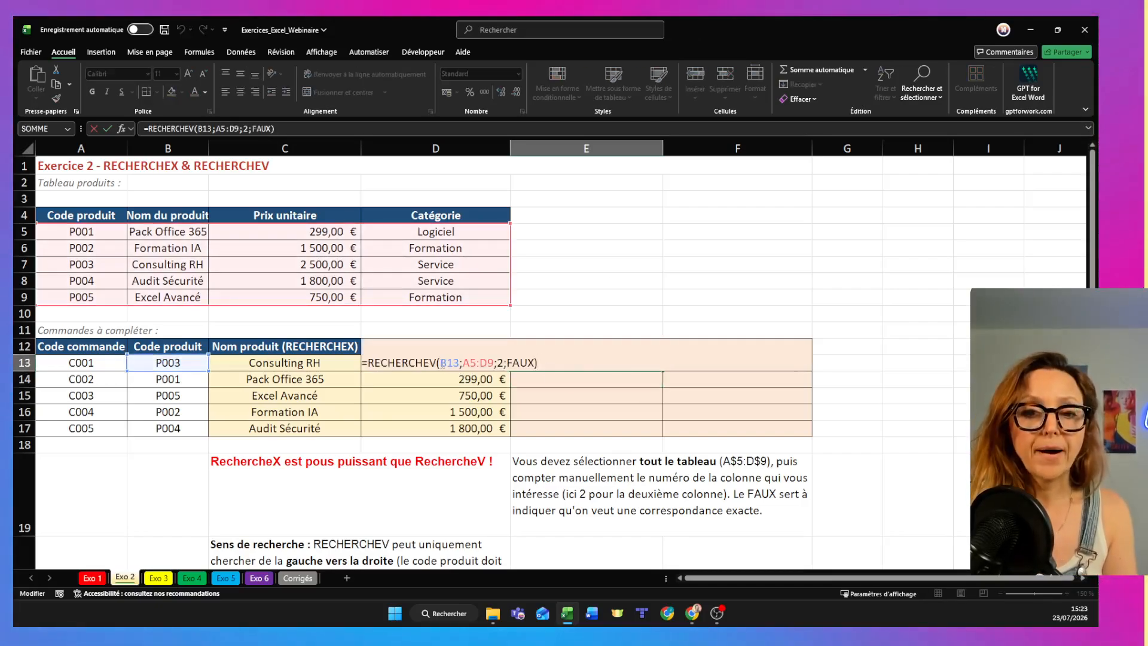
{"action": "left_click", "coordinate": [441, 363]}
{"action": "type", "text": "$B$"}
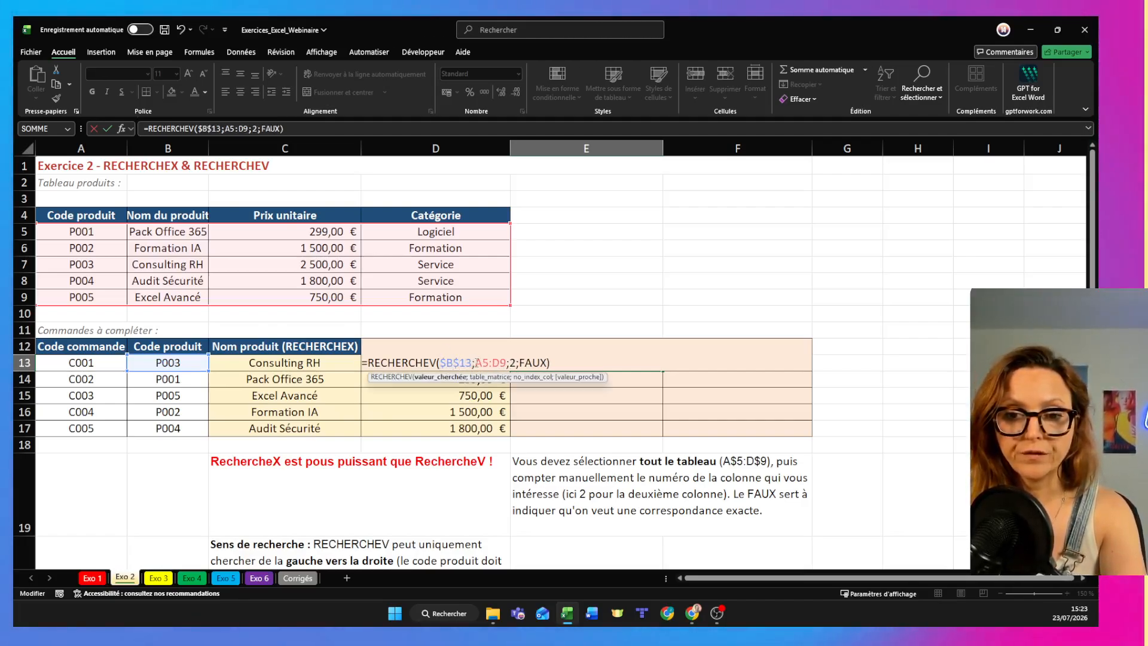
{"action": "key", "text": "BackSpace"}
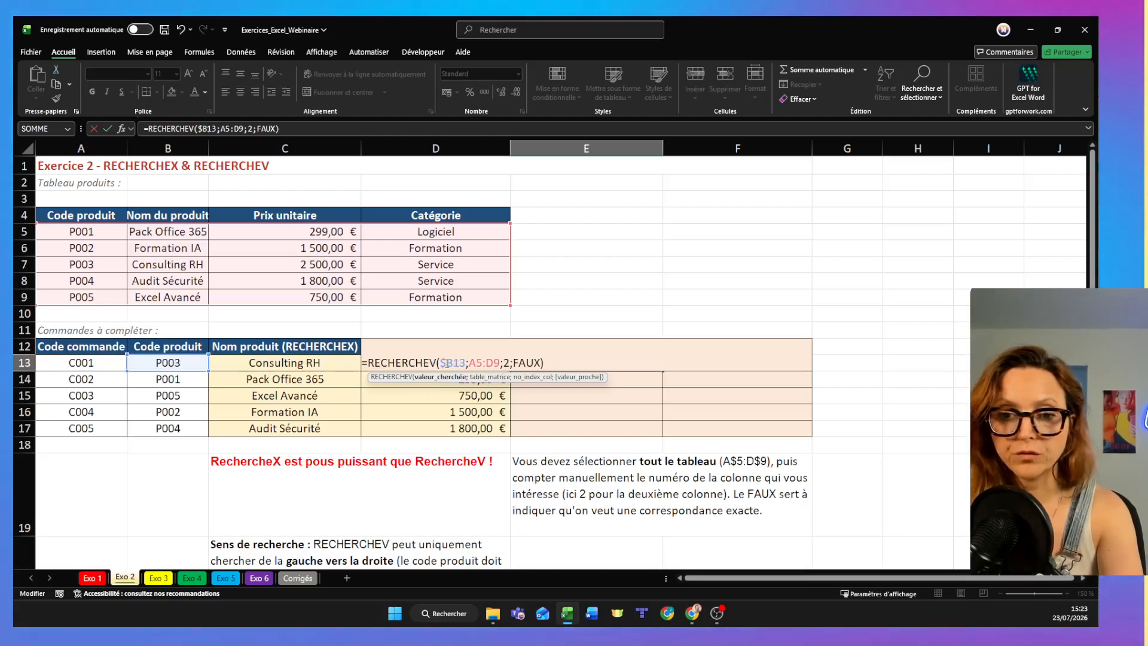
{"action": "left_click", "coordinate": [447, 363]}
{"action": "key", "text": "BackSpace"}
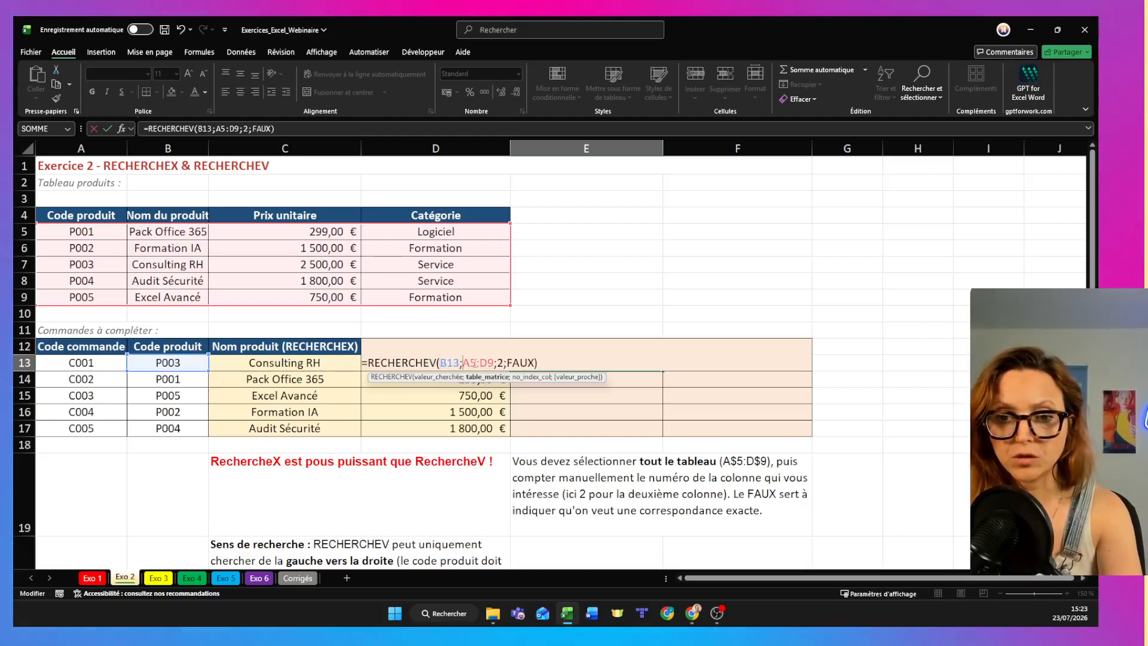
- Make the table range of the E13 formula absolute as $A$5:$D$9 and fill the formula down to E17
{"action": "type", "text": "$"}
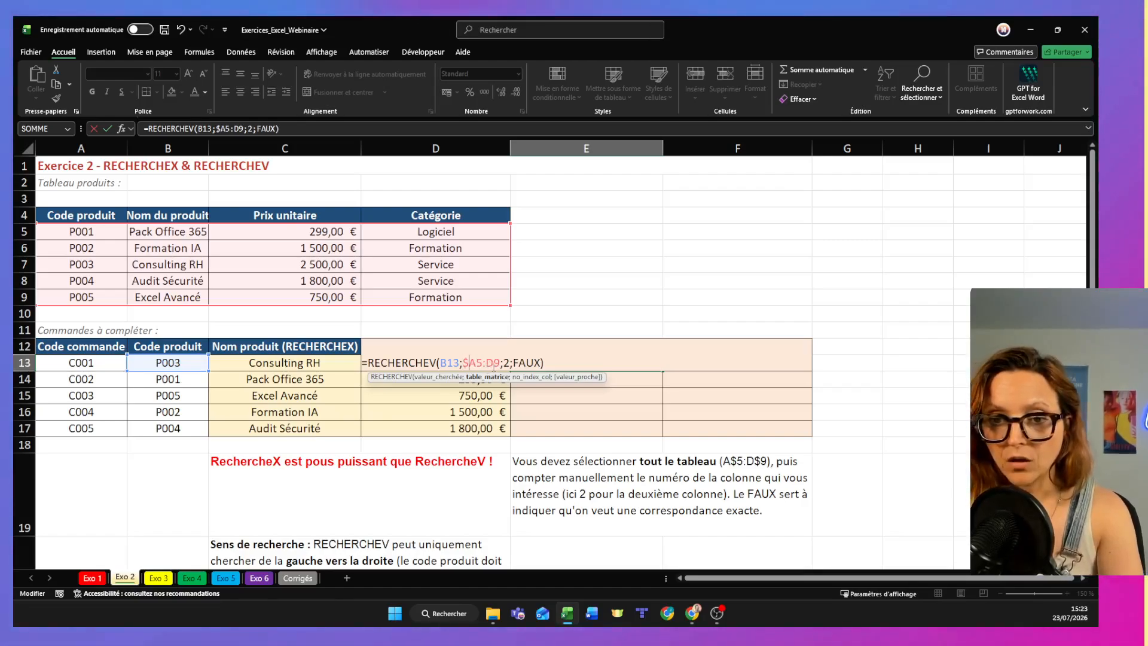
{"action": "left_click", "coordinate": [478, 362]}
{"action": "type", "text": "$"}
{"action": "left_click", "coordinate": [490, 362]}
{"action": "type", "text": "$5$"}
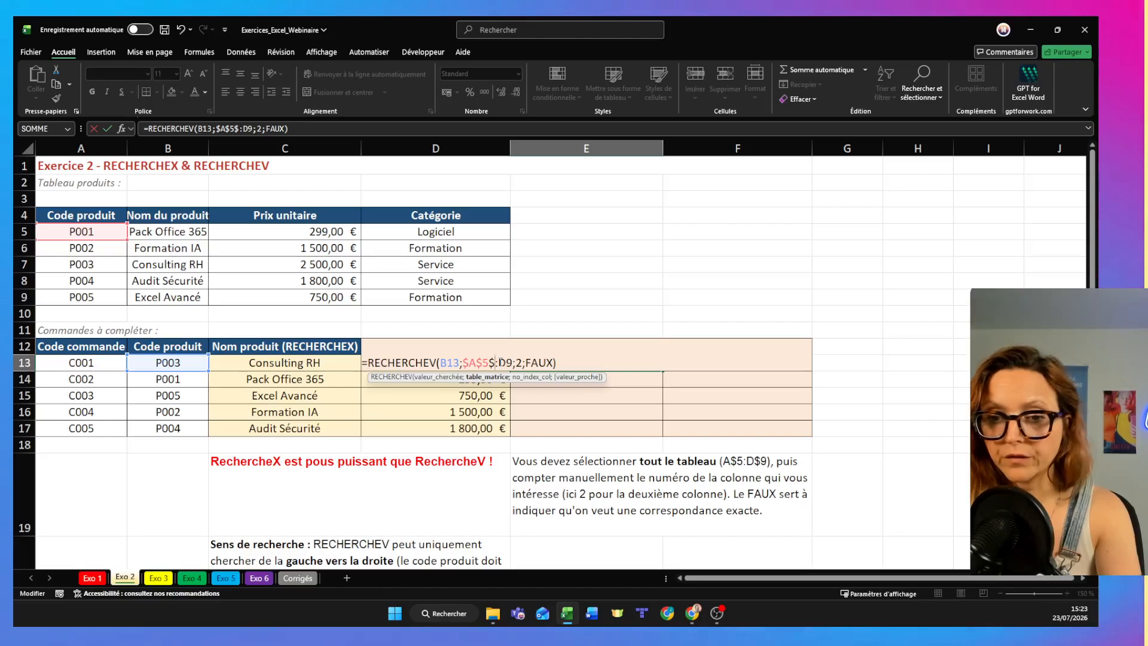
{"action": "key", "text": "BackSpace"}
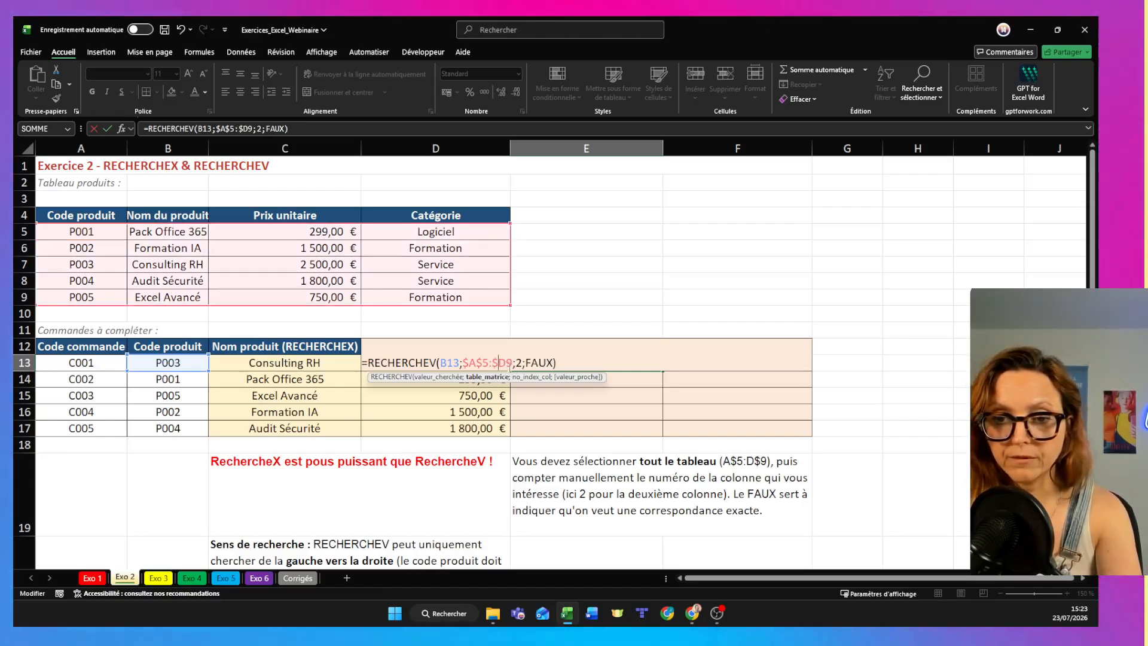
{"action": "left_click", "coordinate": [509, 362]}
{"action": "type", "text": "$"}
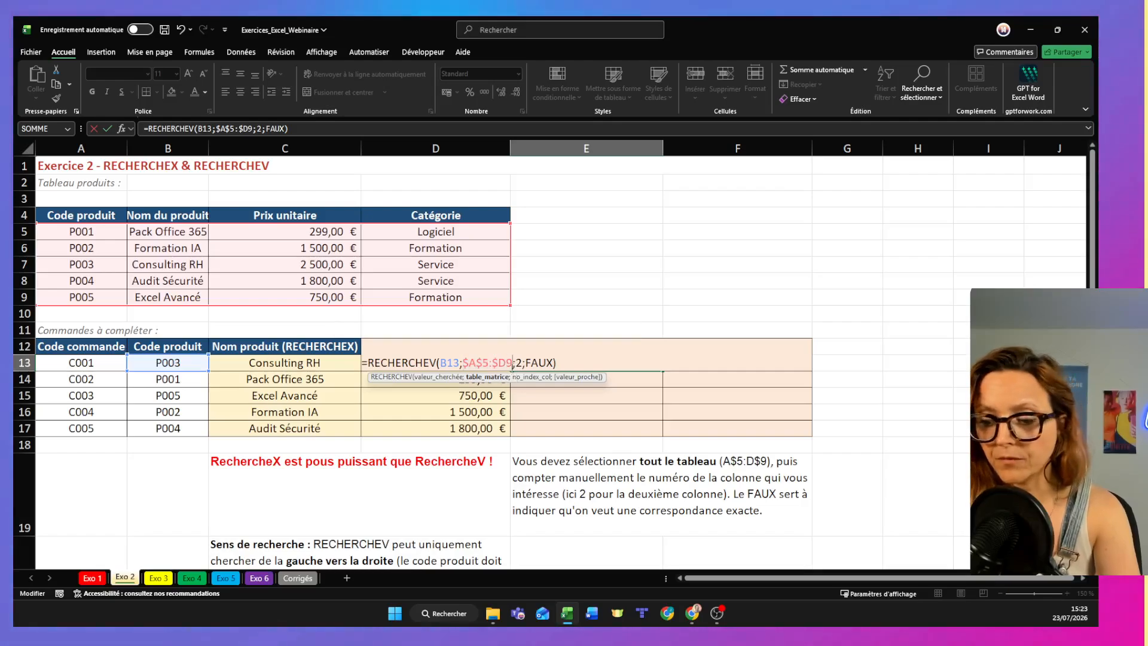
{"action": "key", "text": "Return"}
{"action": "left_click", "coordinate": [654, 365]}
{"action": "left_click_drag", "start_coordinate": [663, 370], "coordinate": [670, 434]}
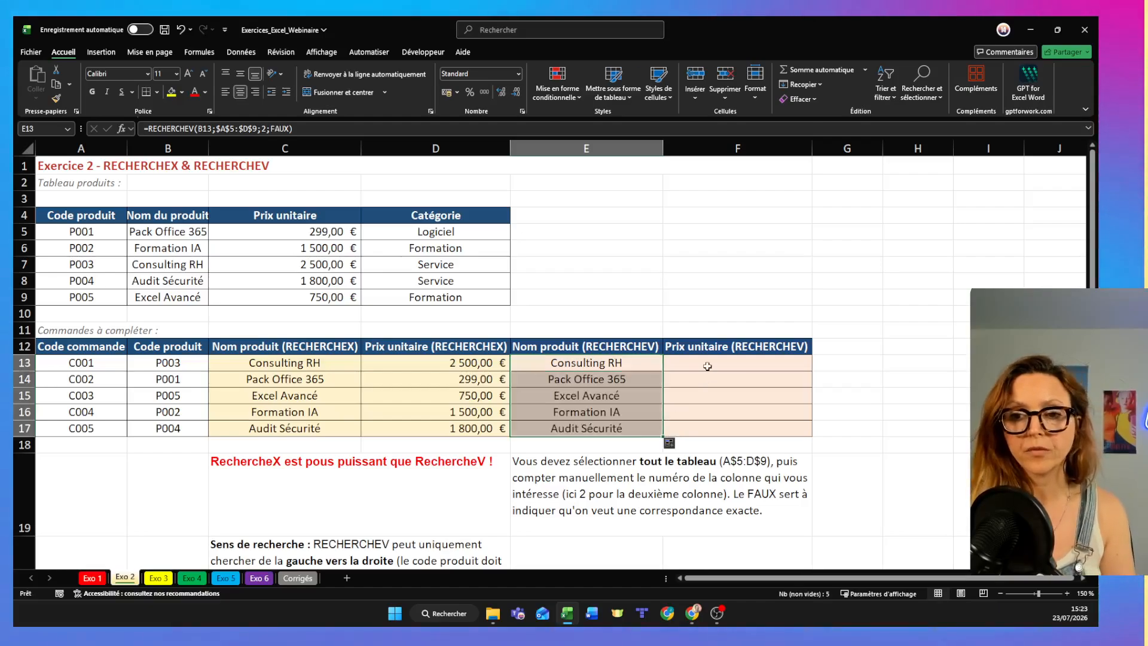
- Start a RECHERCHEV formula in F13 with B13 as the lookup value and A5:D9 as the table range
{"action": "left_click", "coordinate": [711, 363]}
{"action": "type", "text": "="}
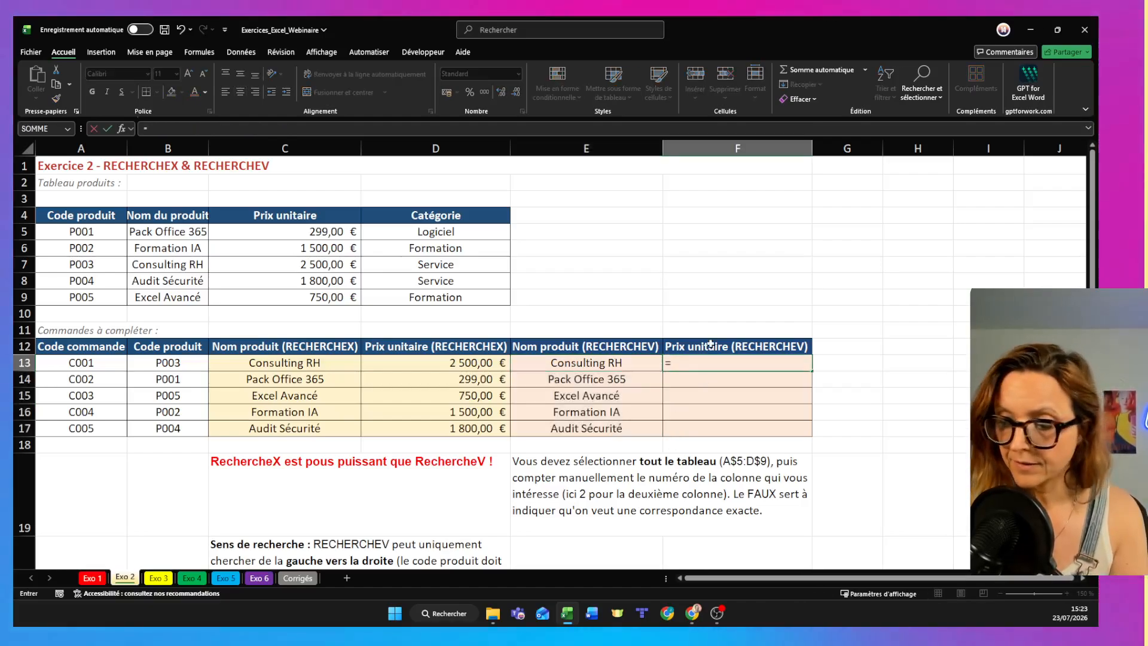
{"action": "type", "text": "recher"}
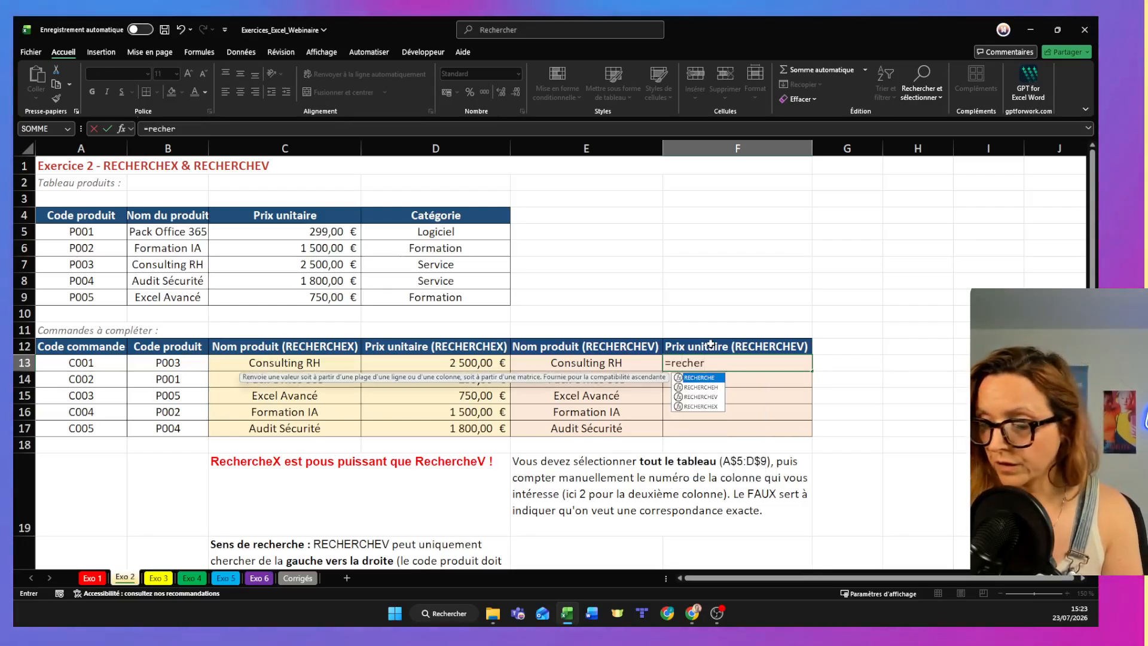
{"action": "double_click", "coordinate": [709, 397]}
{"action": "left_click", "coordinate": [144, 363]}
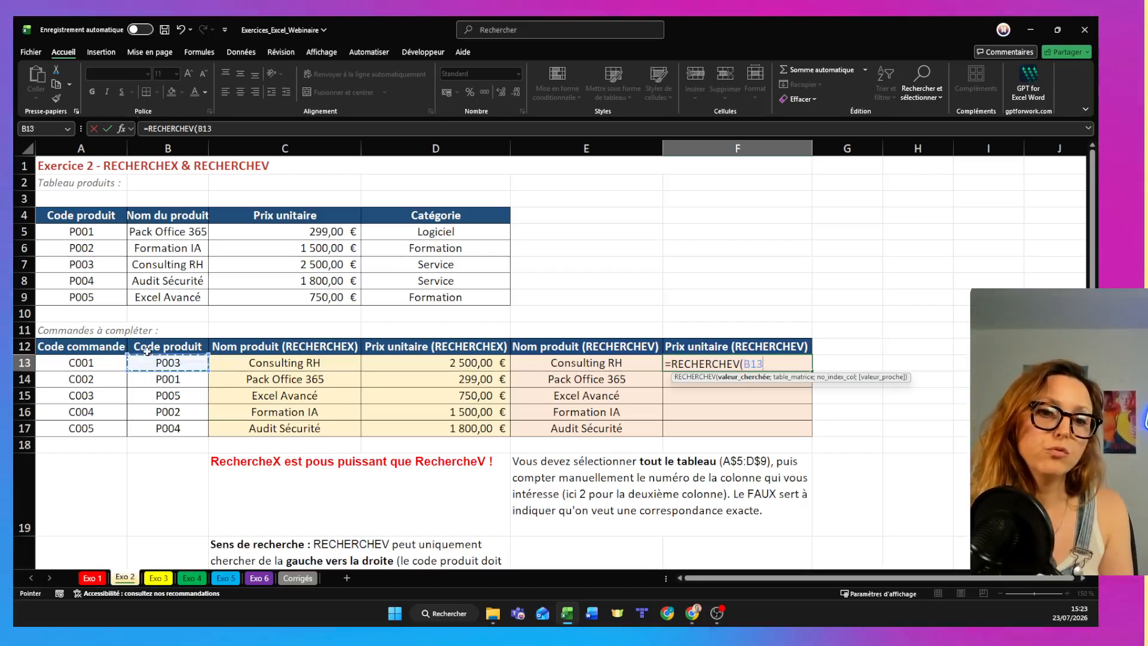
{"action": "type", "text": ";"}
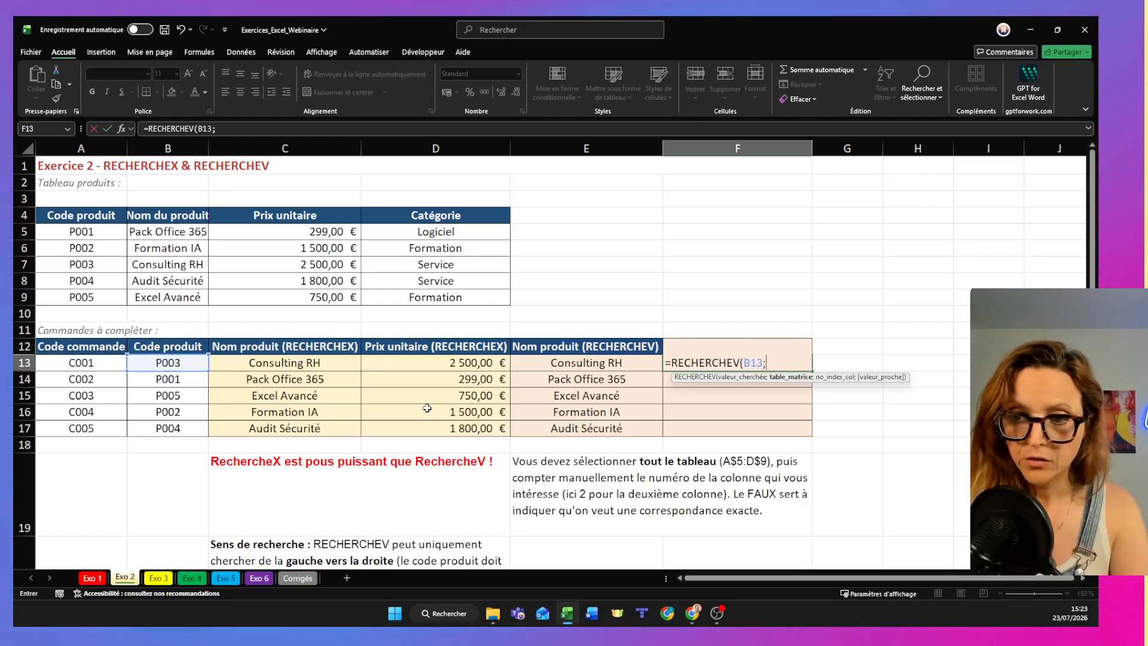
{"action": "left_click_drag", "start_coordinate": [211, 263], "coordinate": [470, 298]}
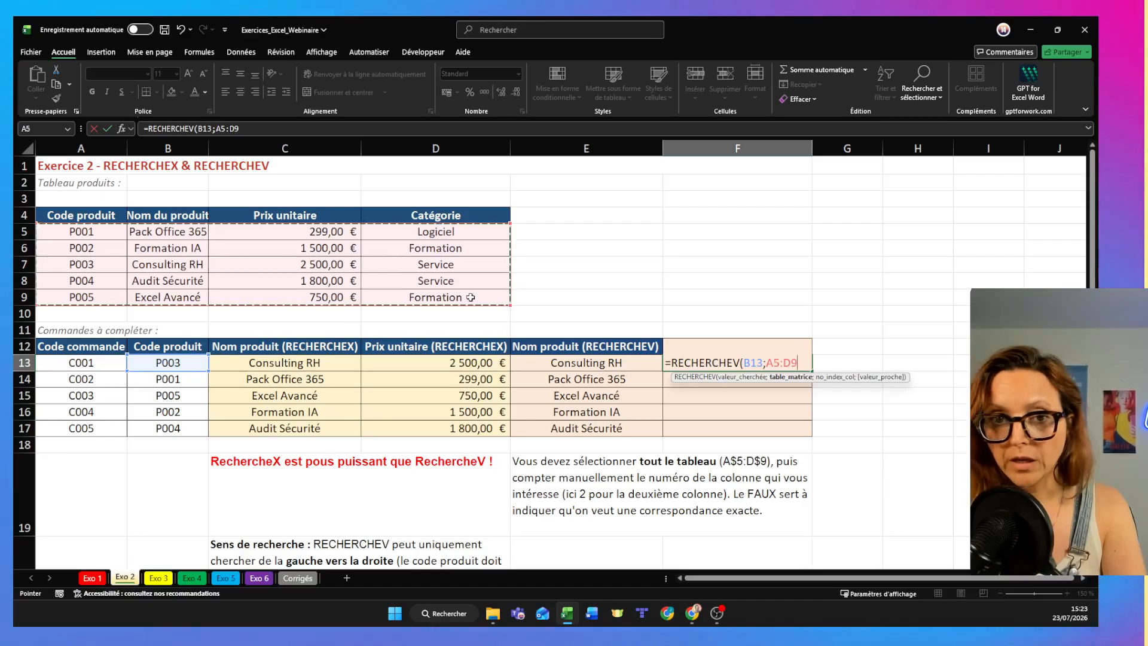
{"action": "type", "text": ";"}
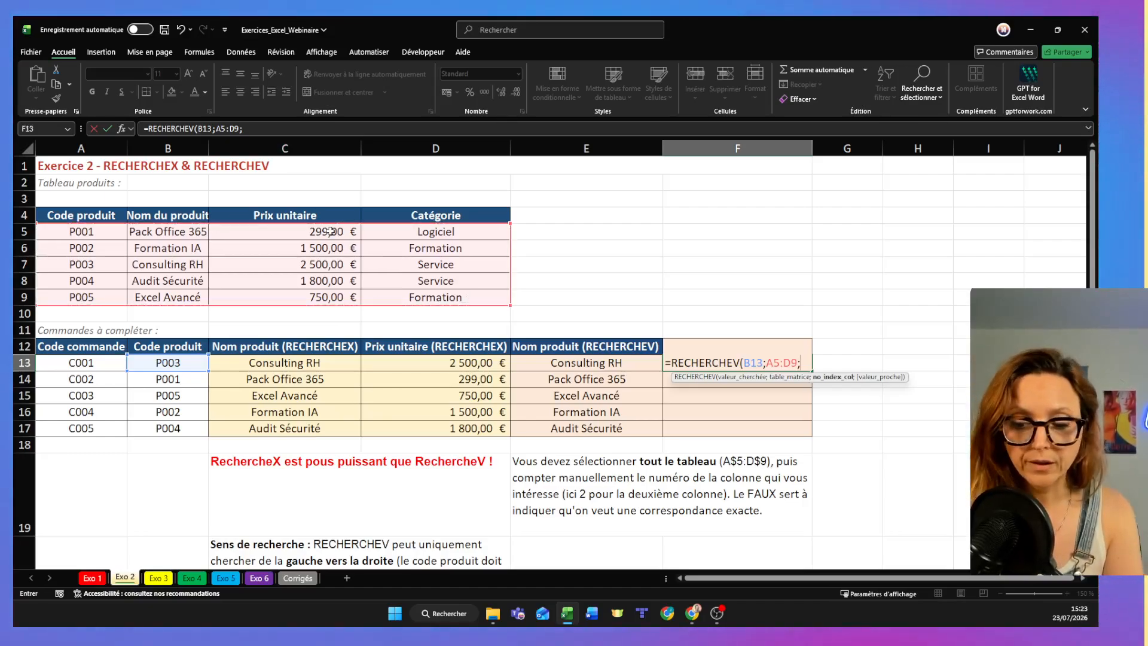
{"action": "type", "text": "3"}
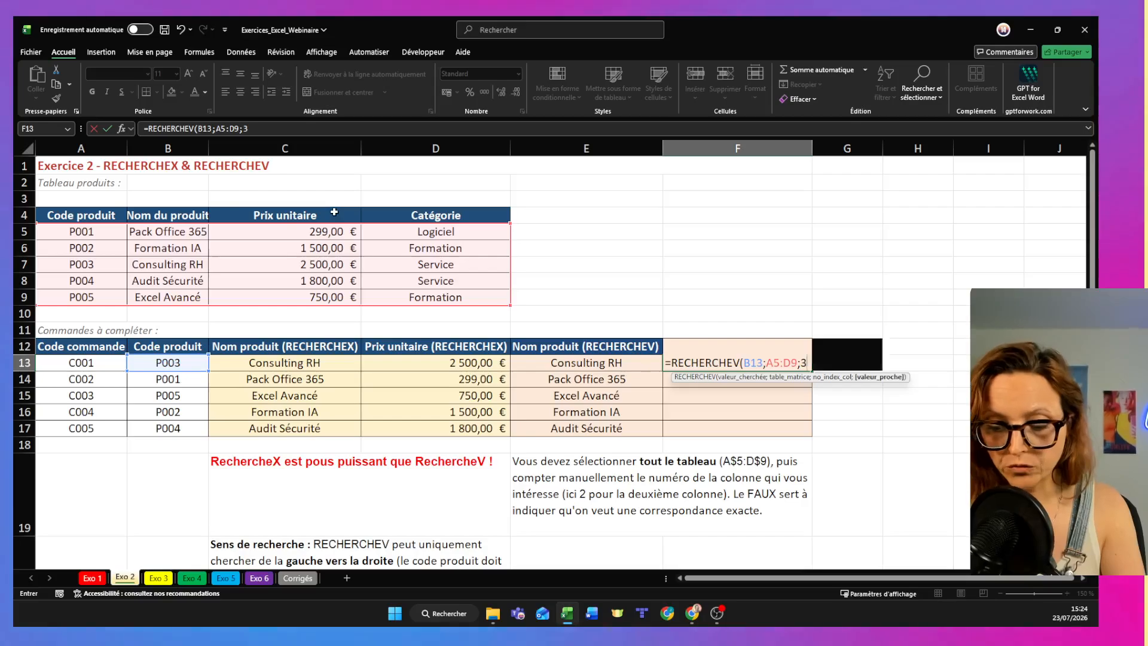
{"action": "type", "text": ";fa"}
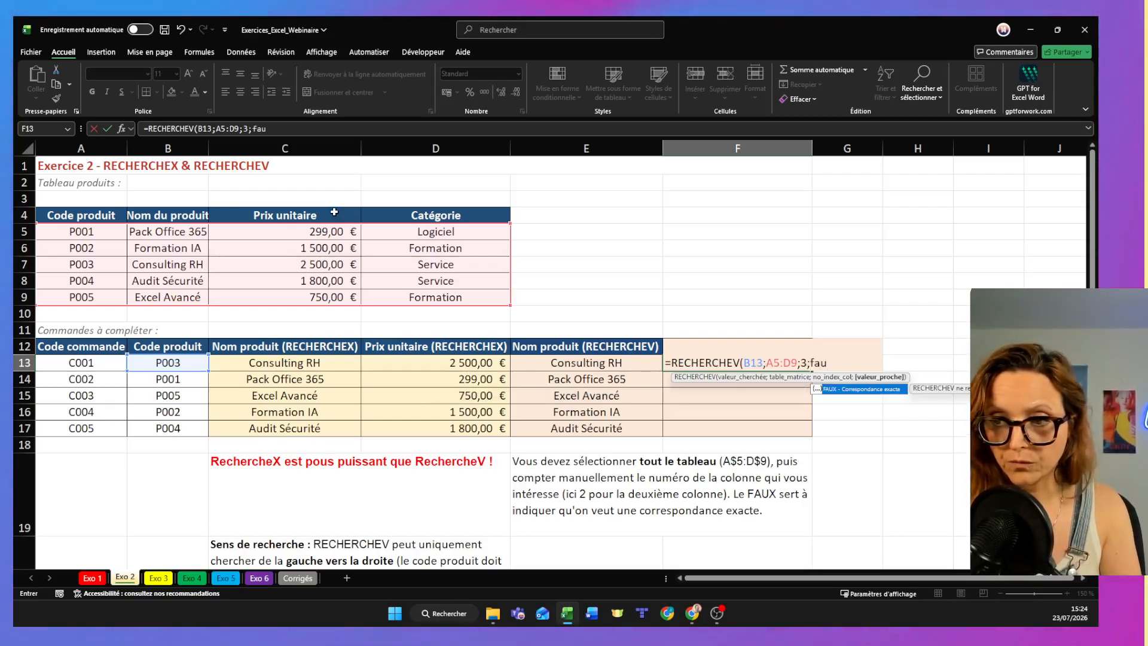
{"action": "type", "text": "ux)"}
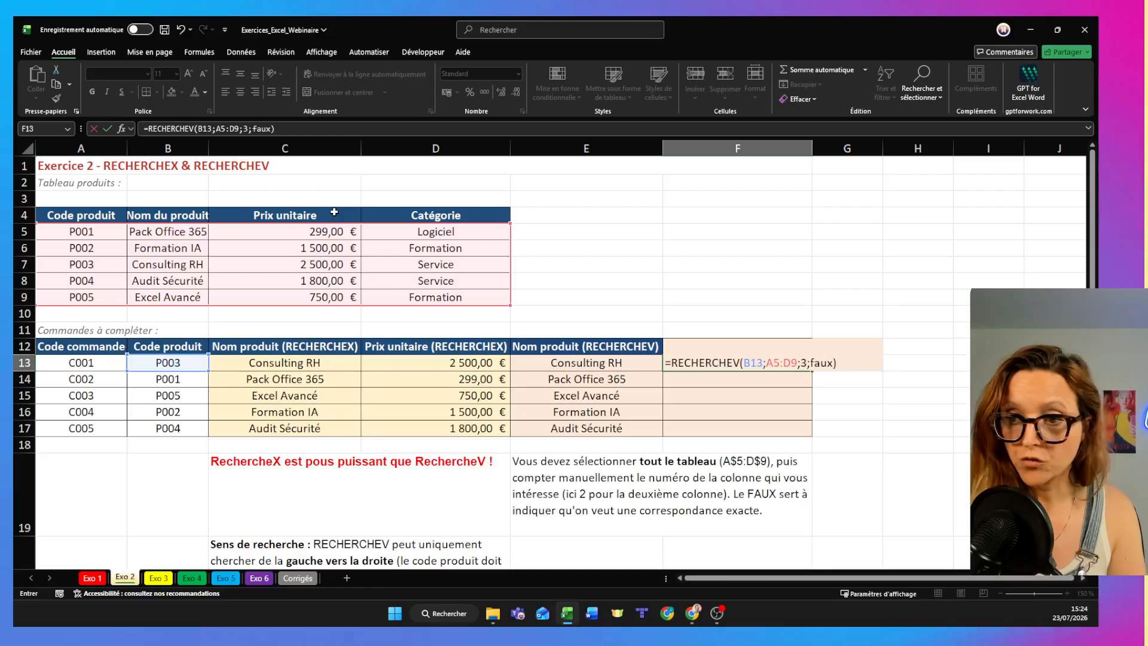
- Complete the F13 formula with column index 3 and FAUX for an exact match
{"action": "key", "text": "Return"}
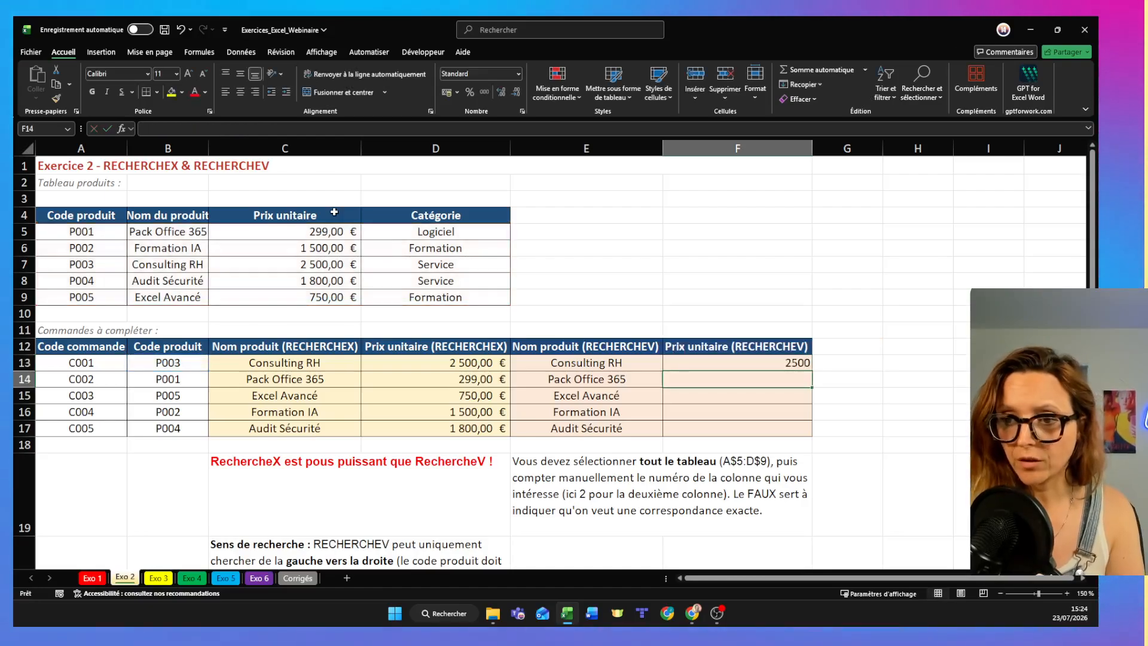
- Make the table range of the F13 formula absolute as $A$5:$D$9 and fill the formula down to F17
{"action": "double_click", "coordinate": [780, 363]}
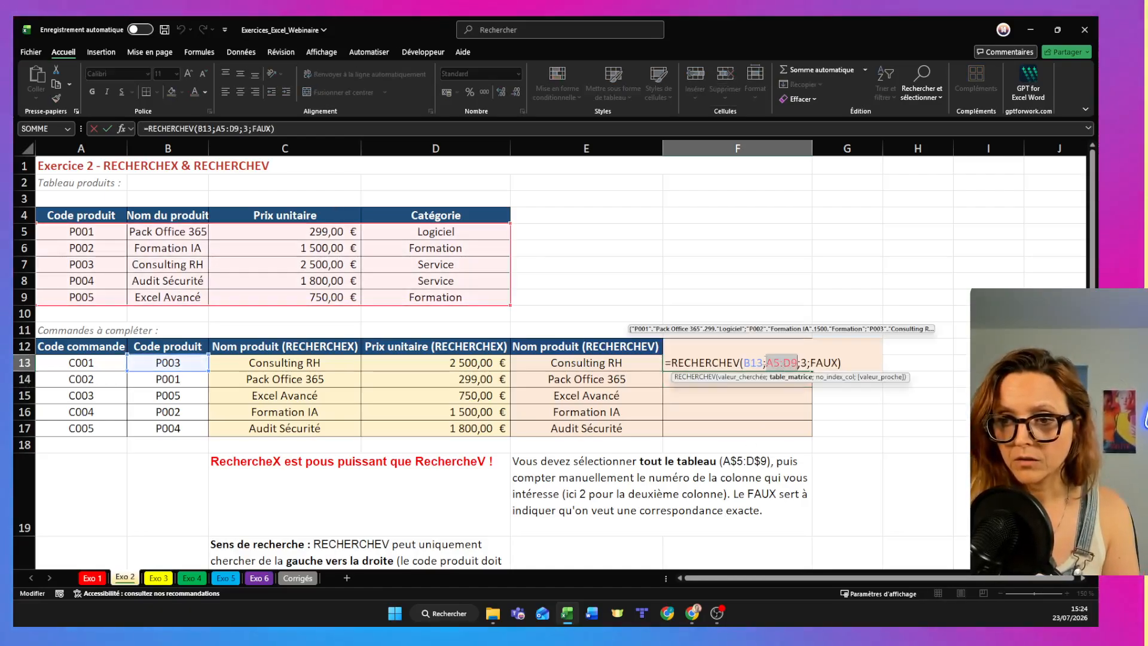
{"action": "left_click", "coordinate": [768, 362]}
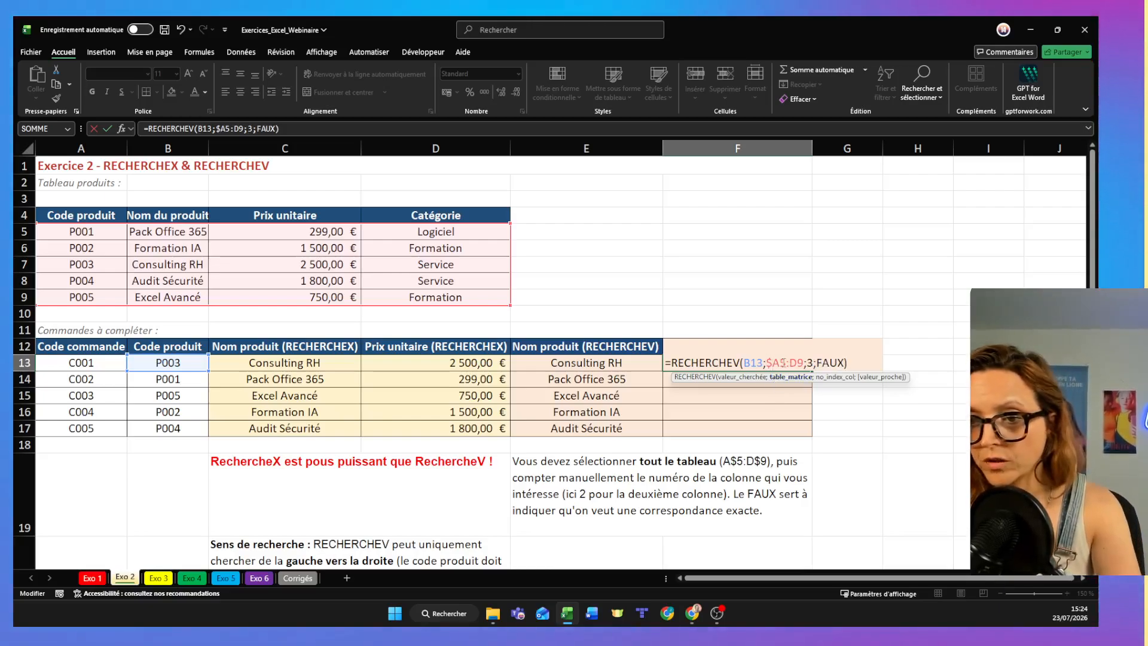
{"action": "type", "text": "$"}
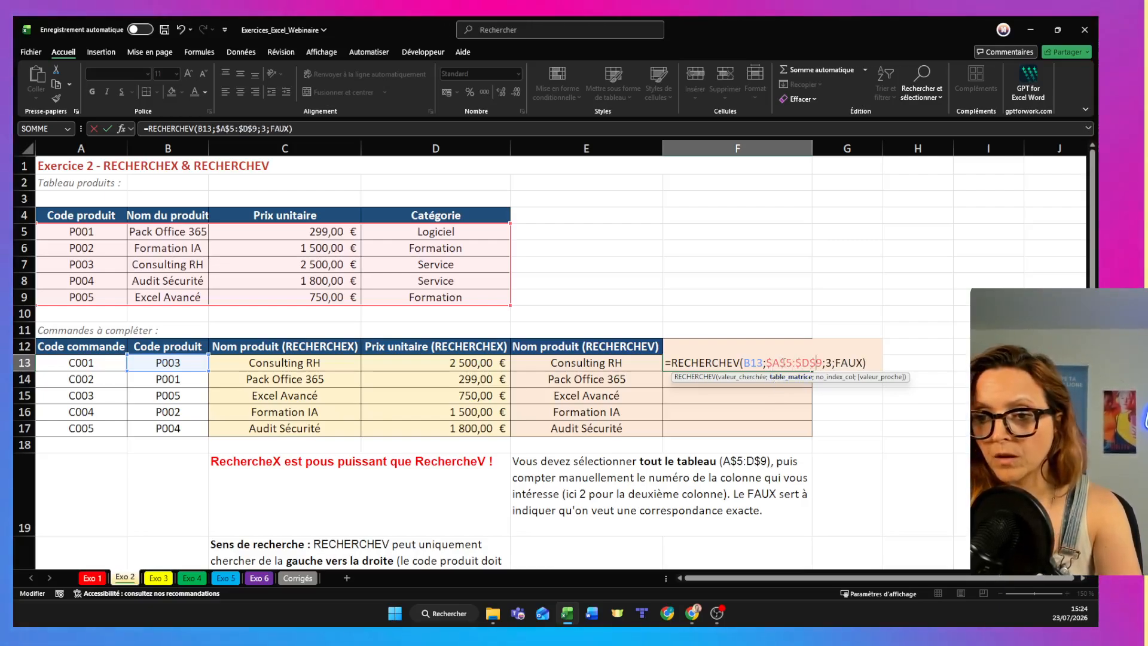
{"action": "key", "text": "Return"}
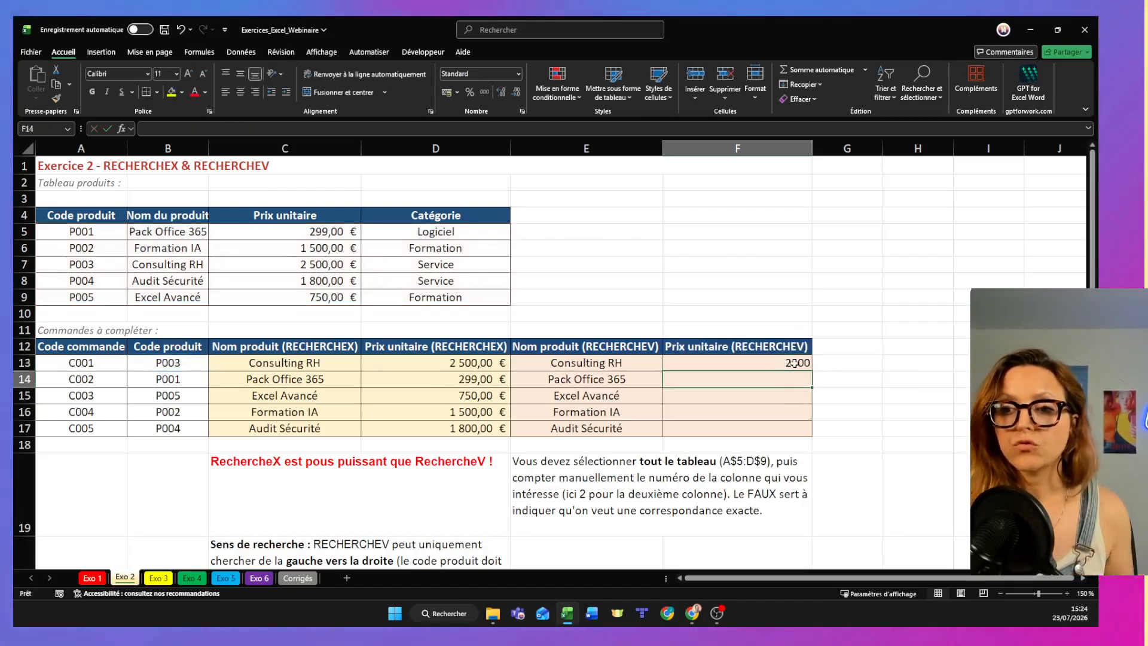
{"action": "left_click", "coordinate": [794, 363]}
{"action": "left_click_drag", "start_coordinate": [812, 371], "coordinate": [800, 439]}
- Review the RECHERCHEX columns in C12:D17 and consult the Exo 3 slide on SI and SI.CONDITIONS in the Gamma presentation in Chrome
{"action": "left_click_drag", "start_coordinate": [215, 347], "coordinate": [467, 422]}
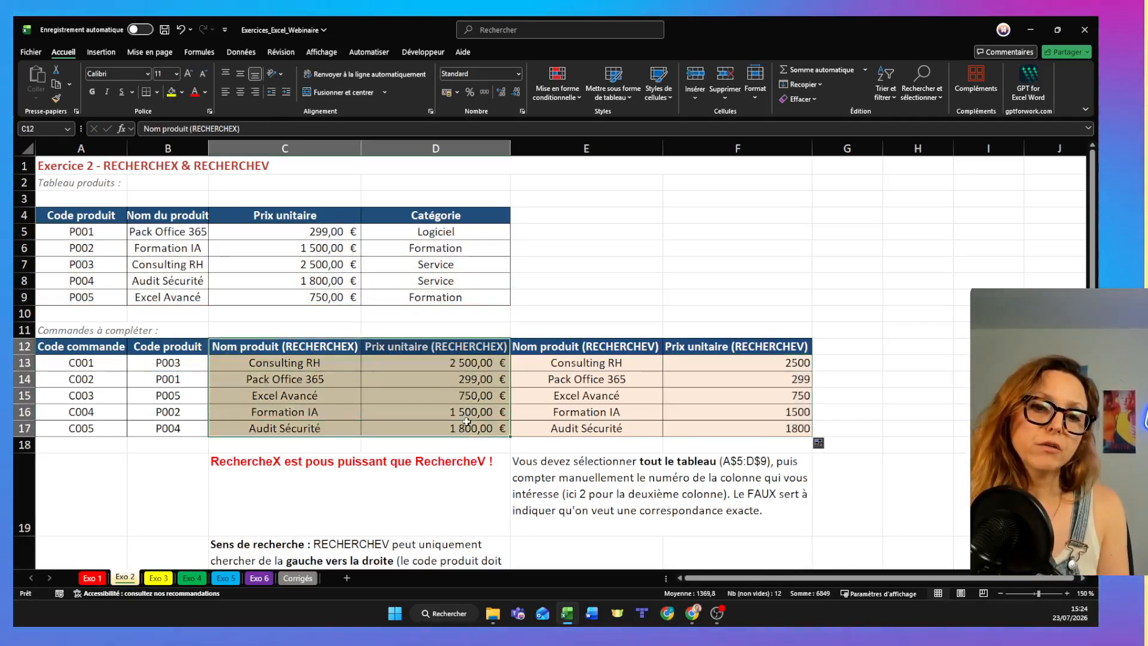
{"action": "key", "text": "alt+Tab"}
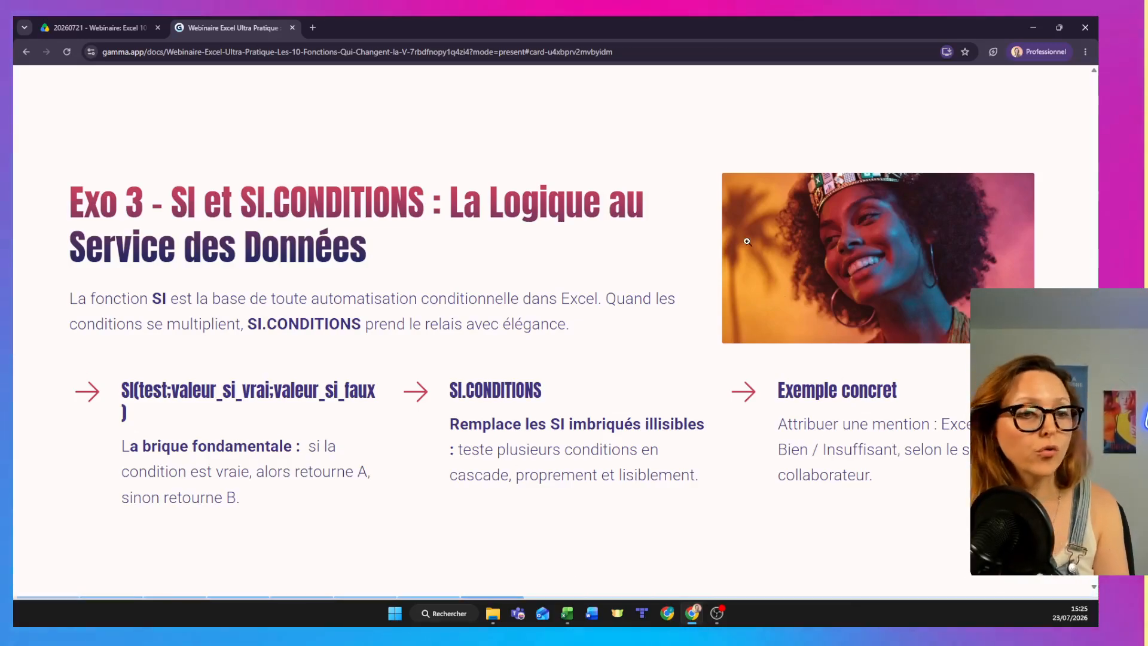
{"action": "key", "text": "alt+Tab"}
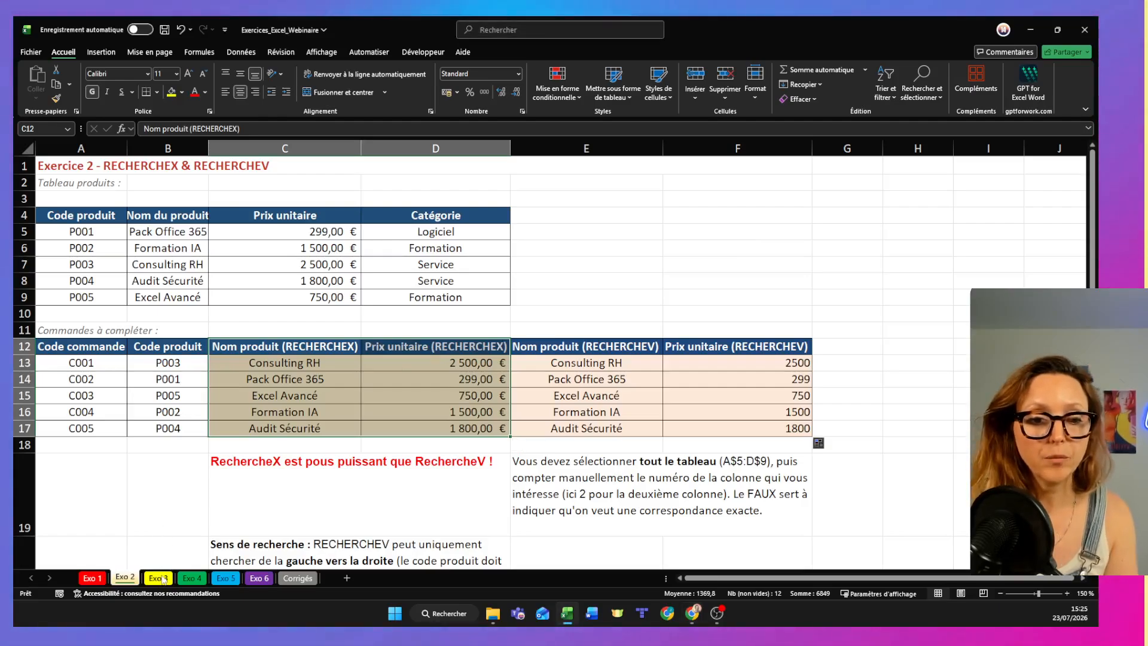
- Open the Exo 3 sheet and auto-fit the width of the Mention (SI.CONDITIONS) column
{"action": "left_click", "coordinate": [160, 578]}
{"action": "left_click_drag", "start_coordinate": [76, 252], "coordinate": [94, 355]}
{"action": "left_click_drag", "start_coordinate": [189, 251], "coordinate": [197, 362]}
{"action": "left_click", "coordinate": [240, 250]}
{"action": "double_click", "coordinate": [361, 150]}
{"action": "left_click", "coordinate": [293, 286]}
- Start a SI.CONDITIONS formula in C5 that returns "Excellent" when B5>=90
{"action": "left_click", "coordinate": [285, 247]}
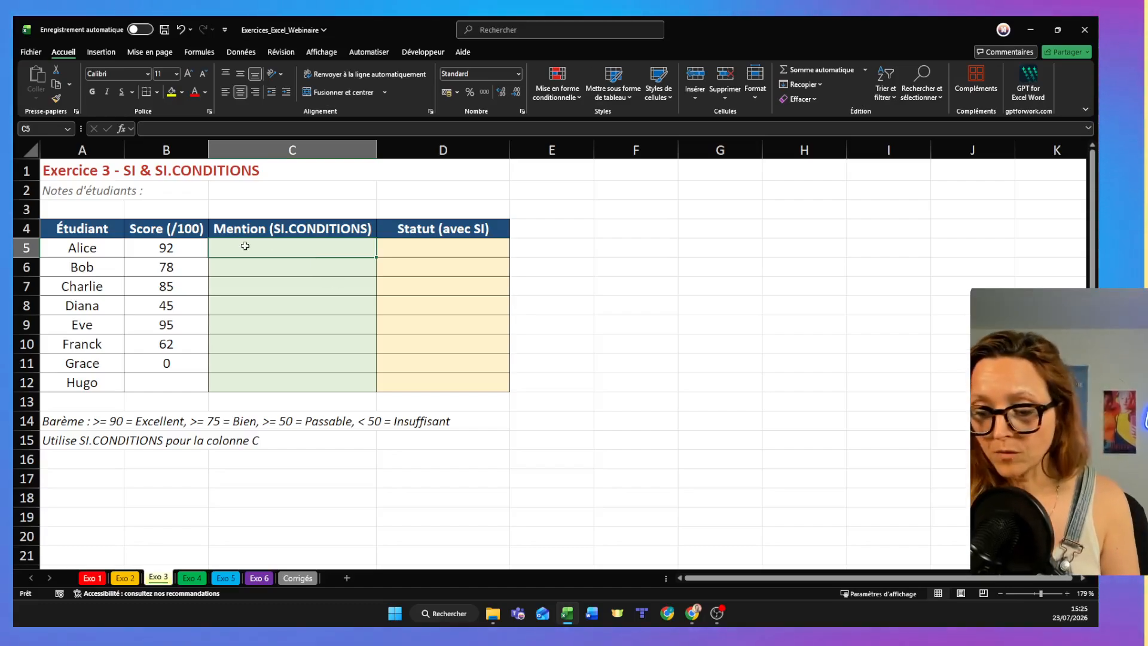
{"action": "type", "text": "="}
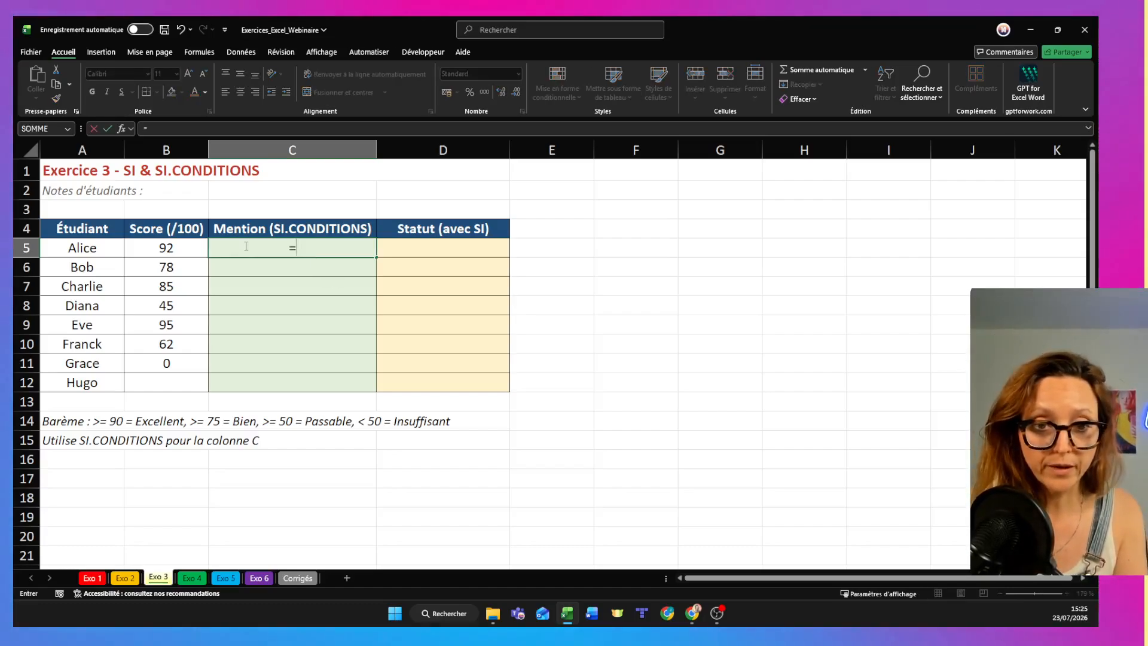
{"action": "type", "text": "si.con"}
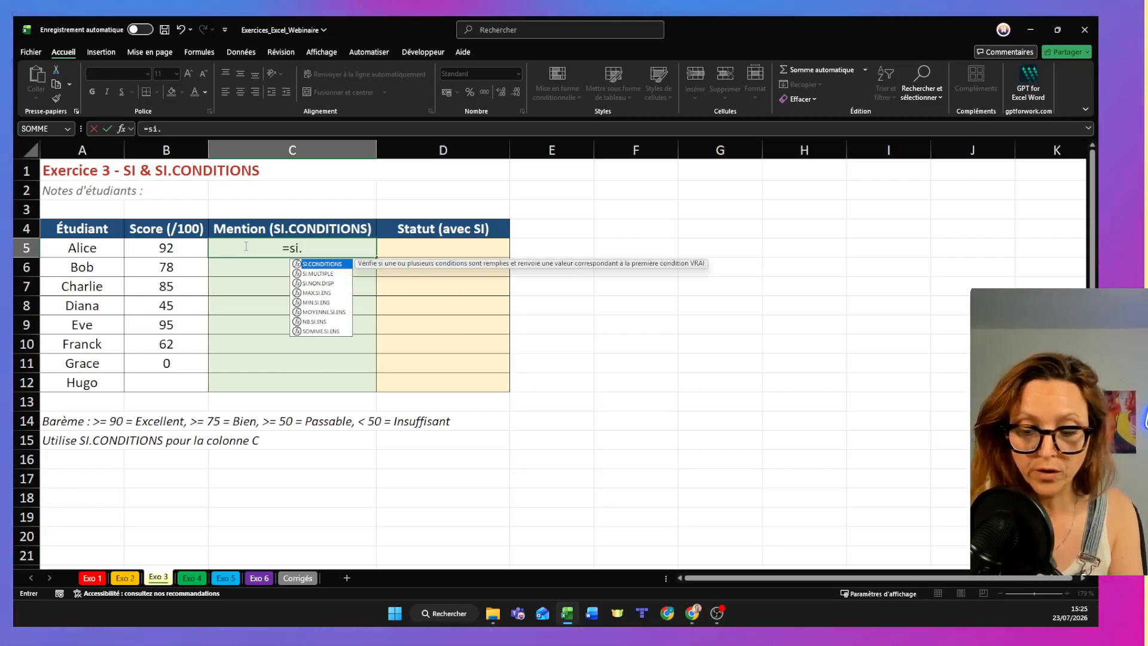
{"action": "double_click", "coordinate": [293, 265]}
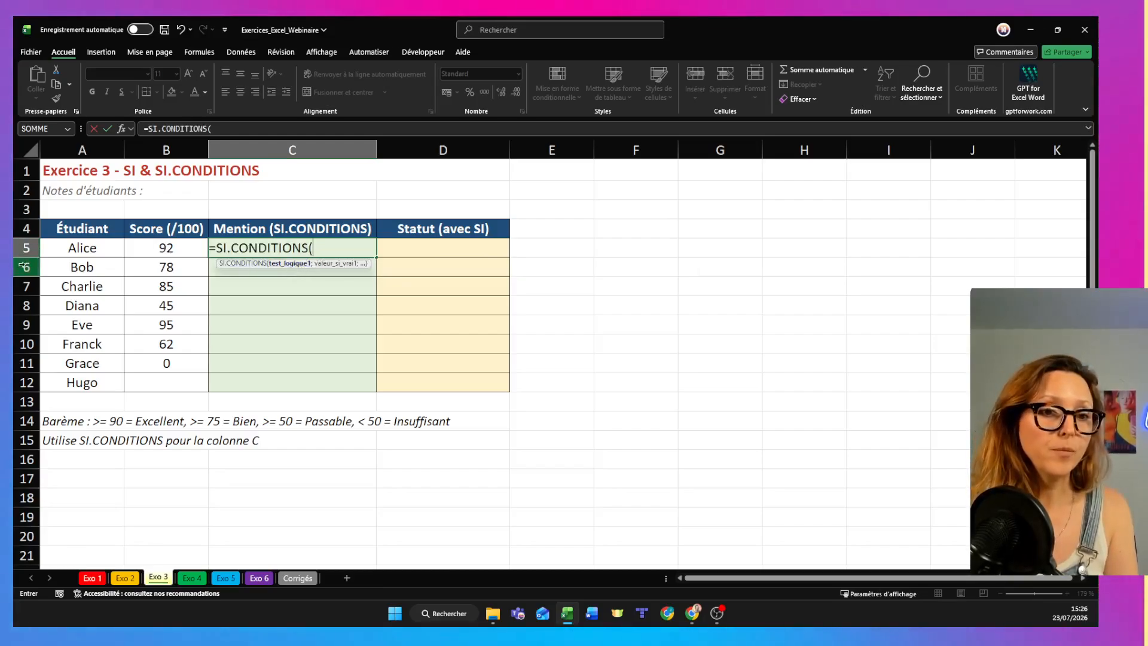
{"action": "left_click", "coordinate": [144, 248]}
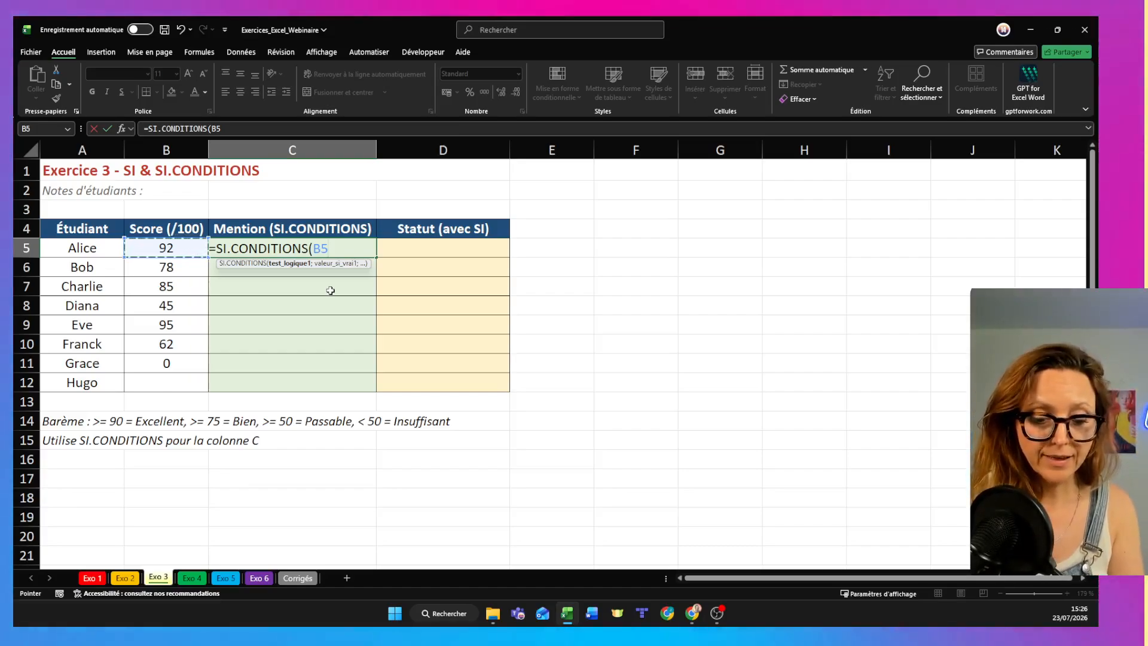
{"action": "type", "text": ">"}
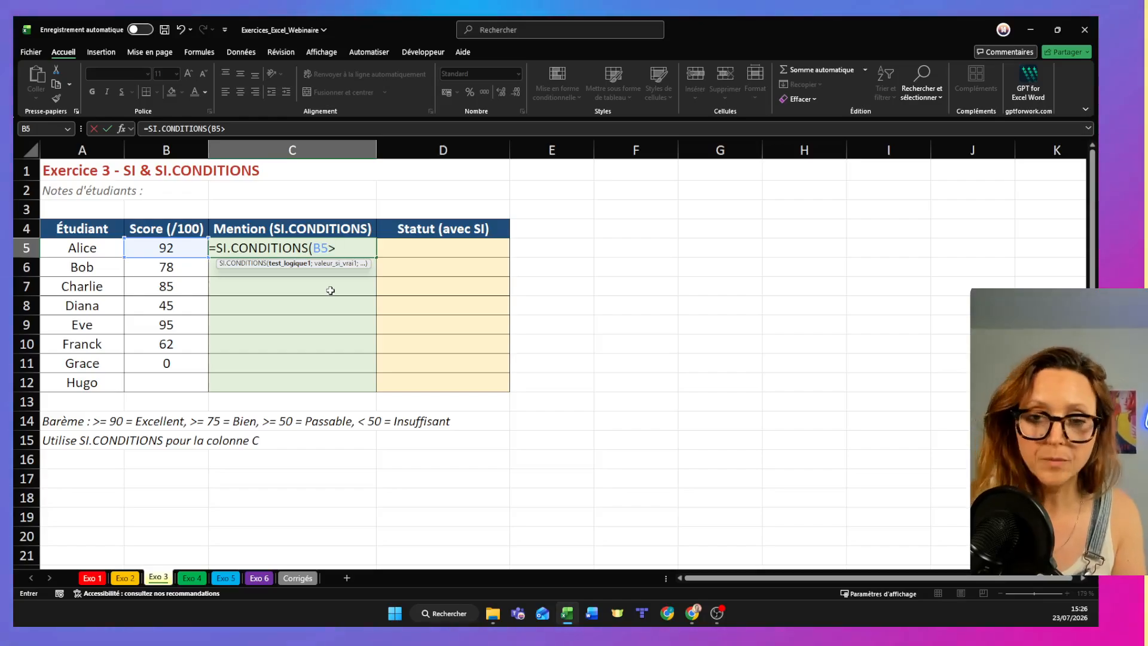
{"action": "type", "text": "=90"}
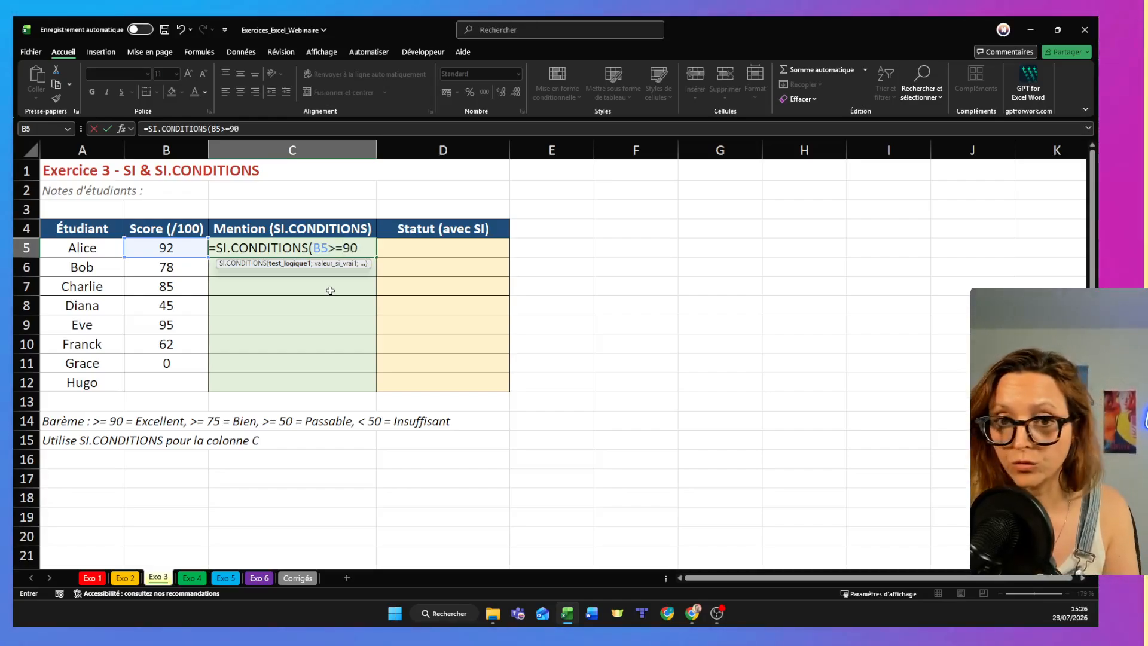
{"action": "type", "text": ";"}
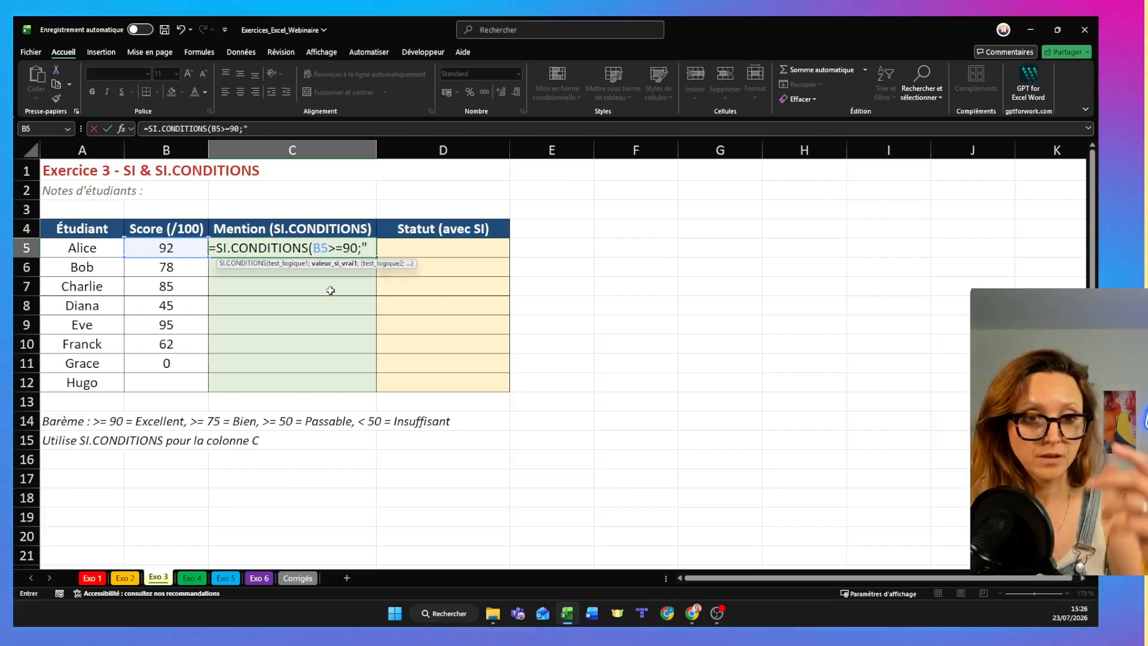
{"action": "type", "text": "\"Excellent\""}
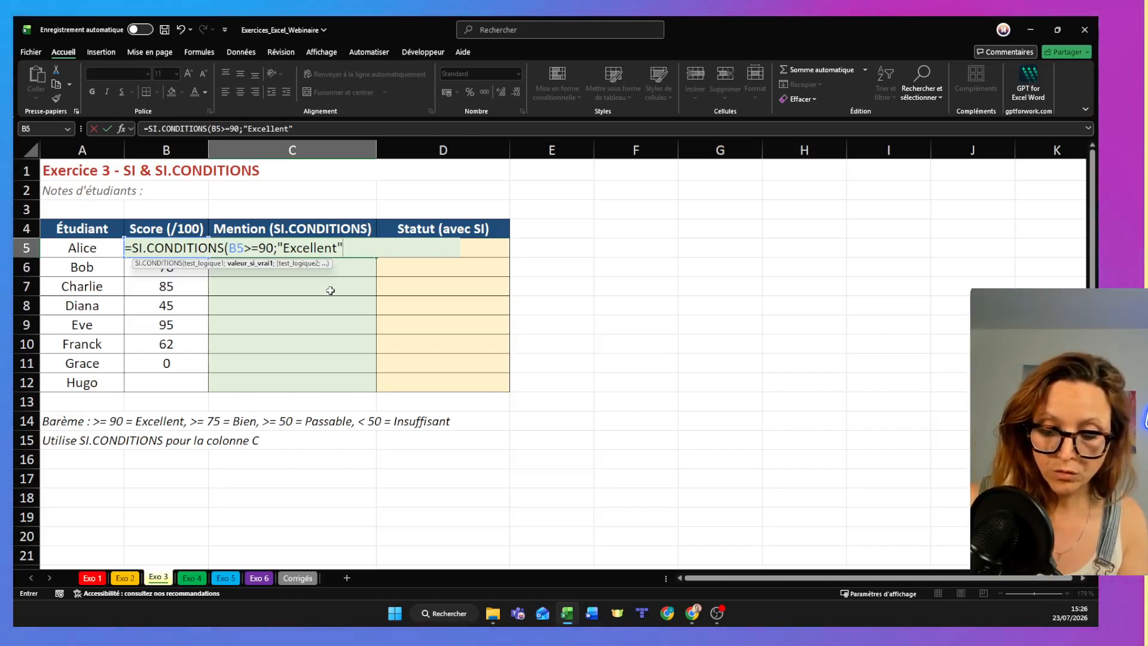
{"action": "type", "text": ";B5"}
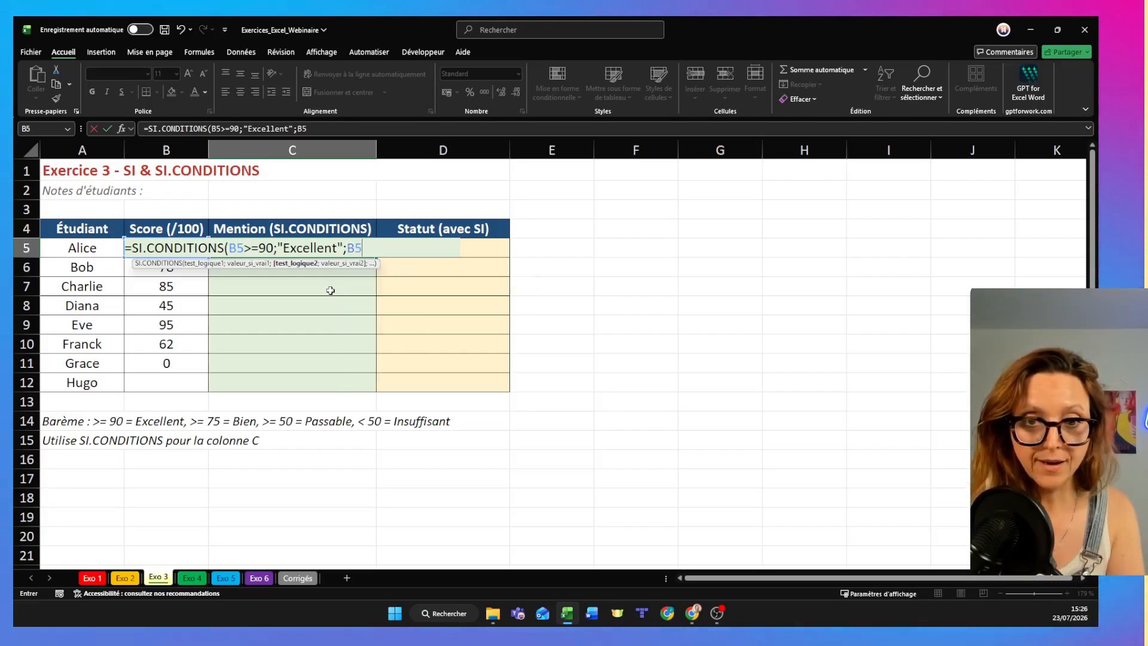
{"action": "type", "text": ">"}
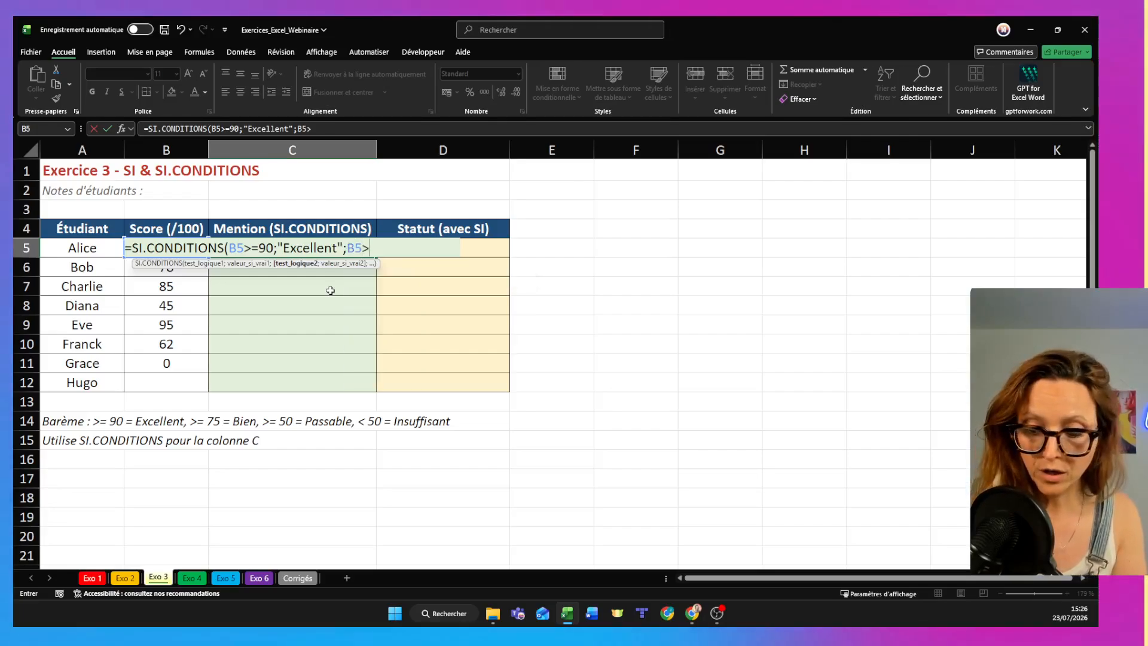
{"action": "type", "text": "=75;"}
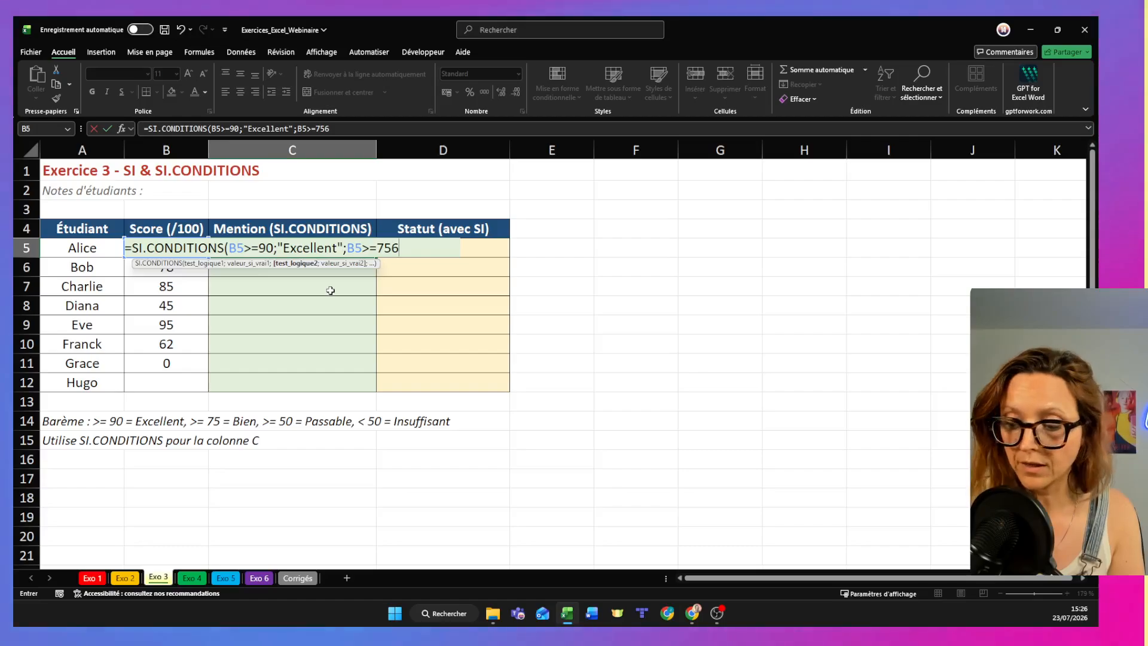
{"action": "type", "text": "\""}
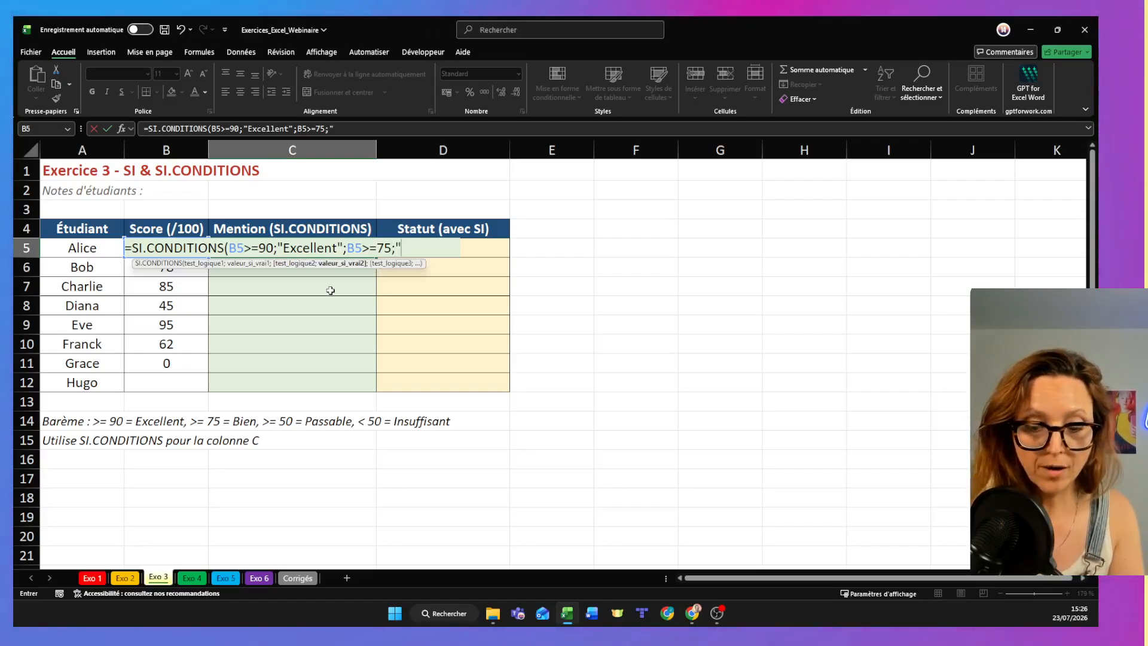
{"action": "type", "text": "Bien\""}
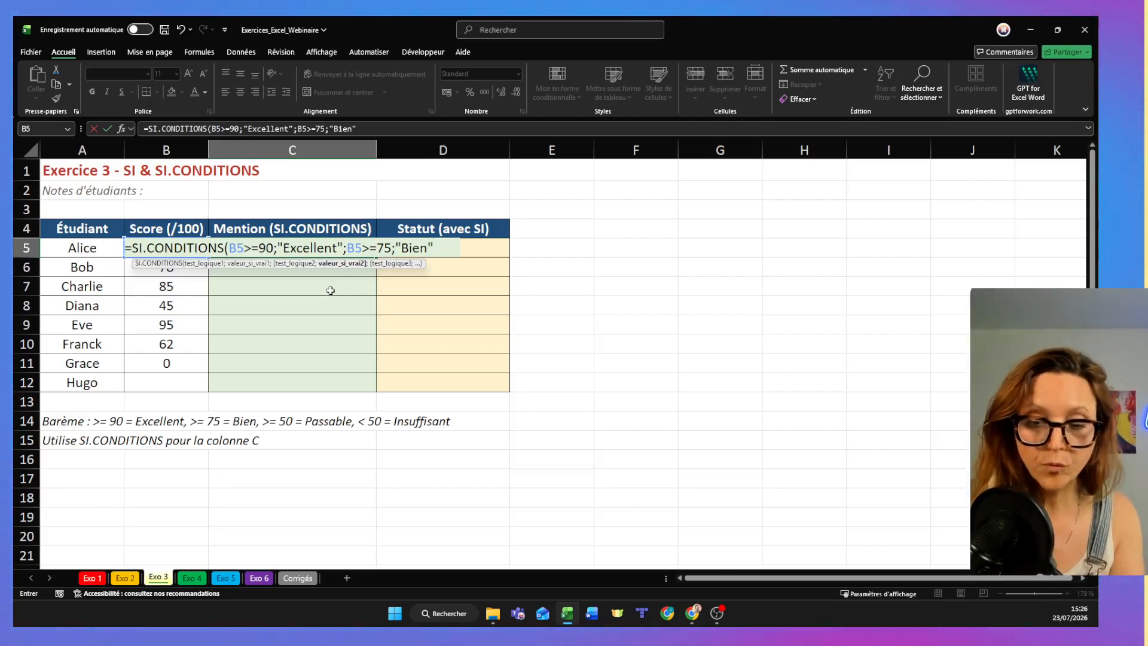
{"action": "type", "text": ";"}
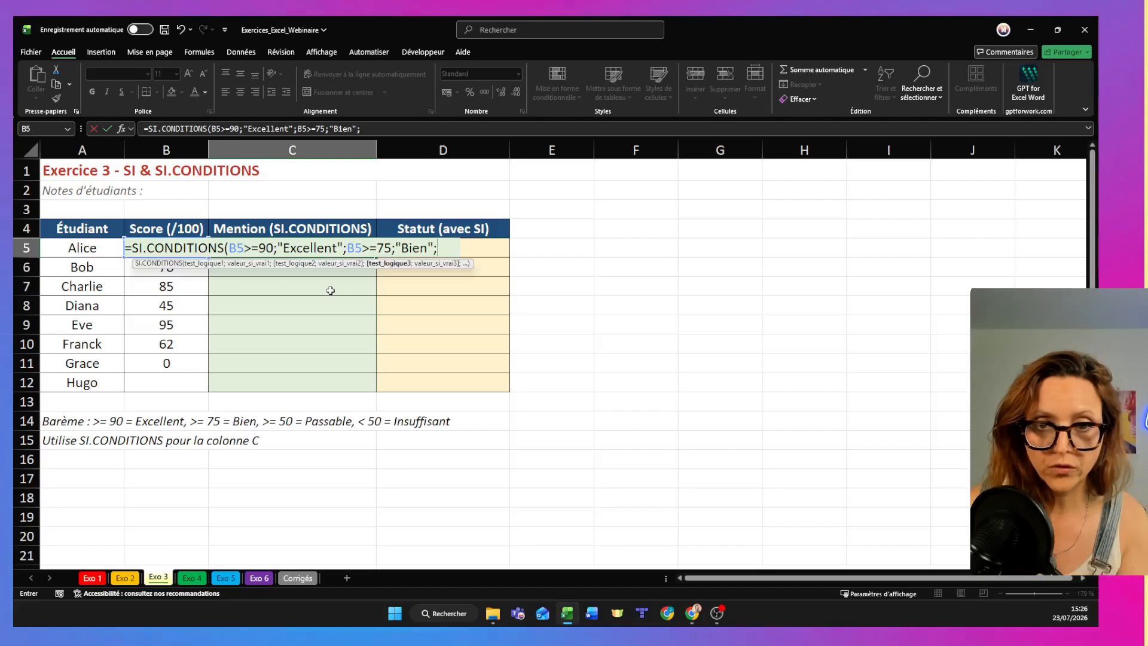
{"action": "type", "text": "B5>"}
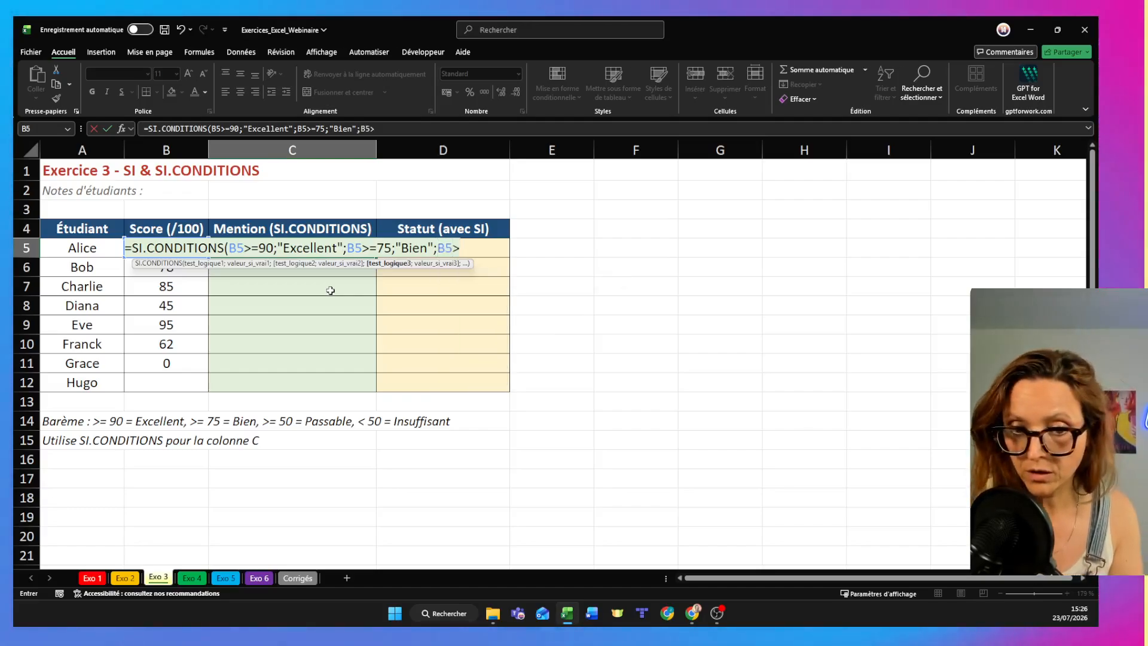
{"action": "type", "text": "="}
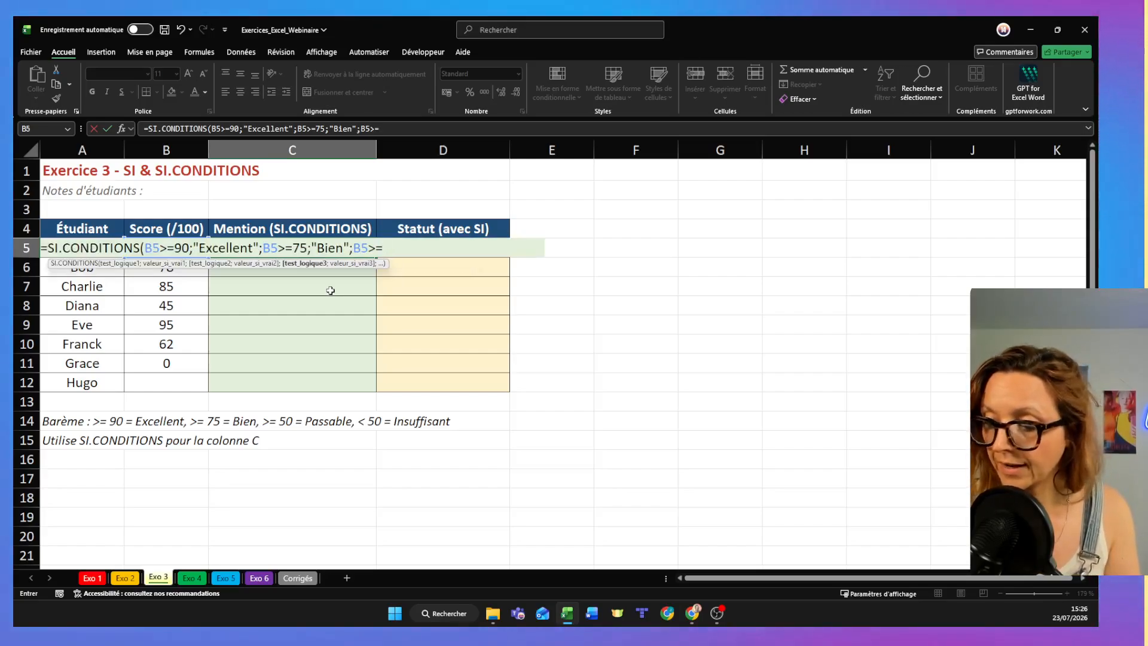
{"action": "type", "text": "50;\""}
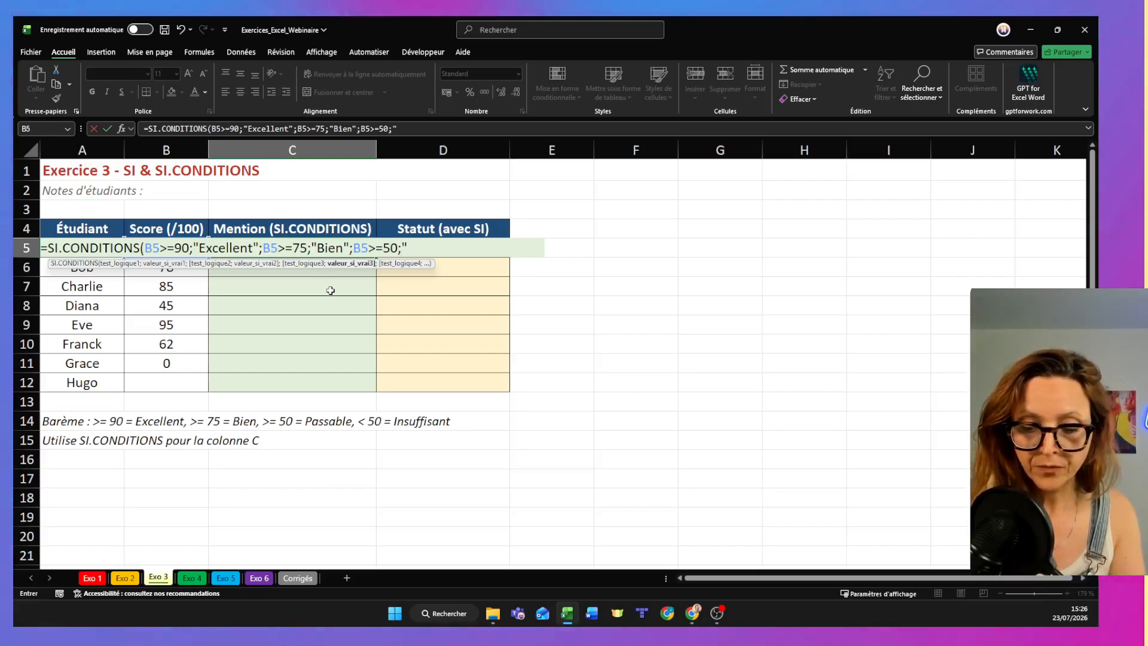
{"action": "type", "text": "Passable"}
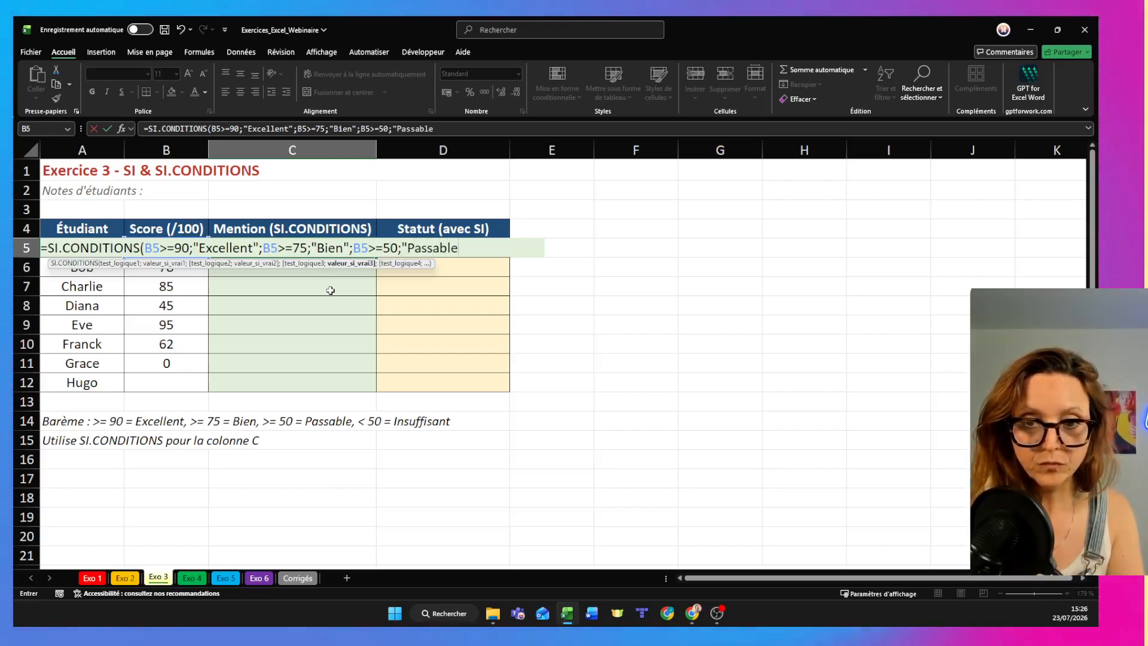
{"action": "type", "text": "\""}
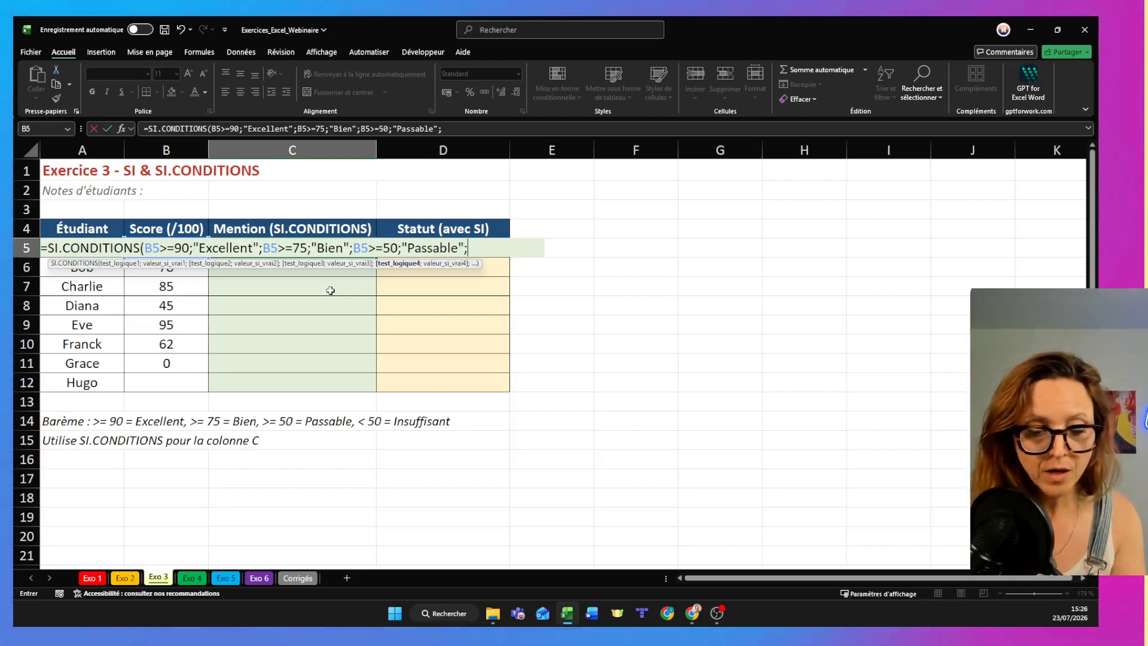
- Complete the C5 formula with a fourth condition that returns "Insufisant" when B5<50
{"action": "type", "text": "B5"}
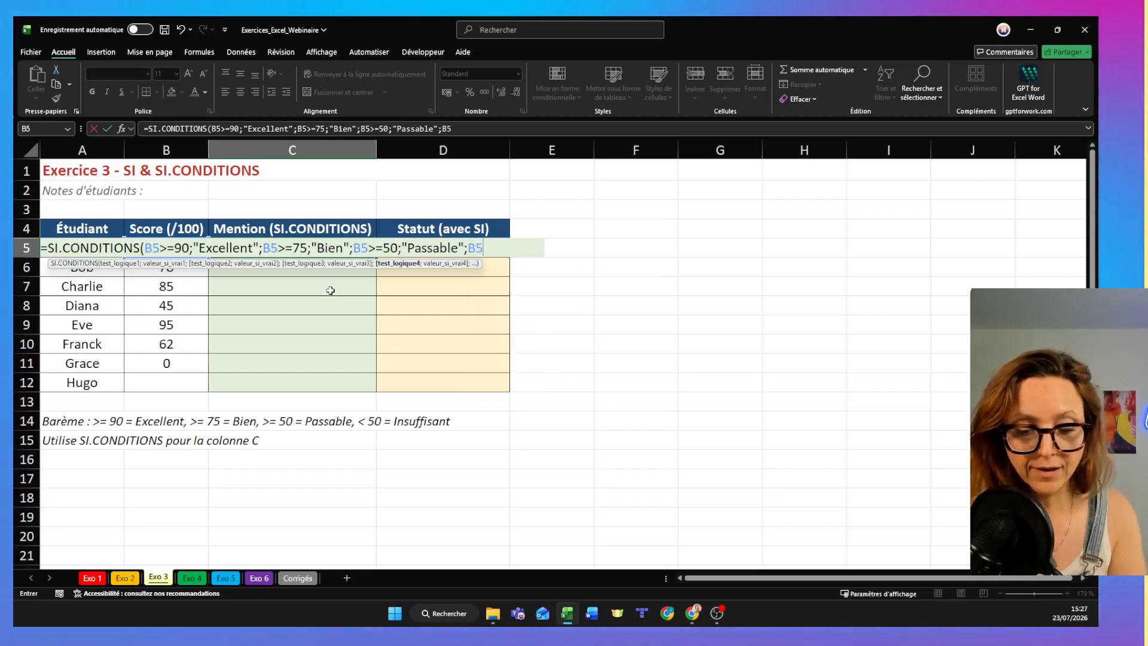
{"action": "type", "text": "<50;\""}
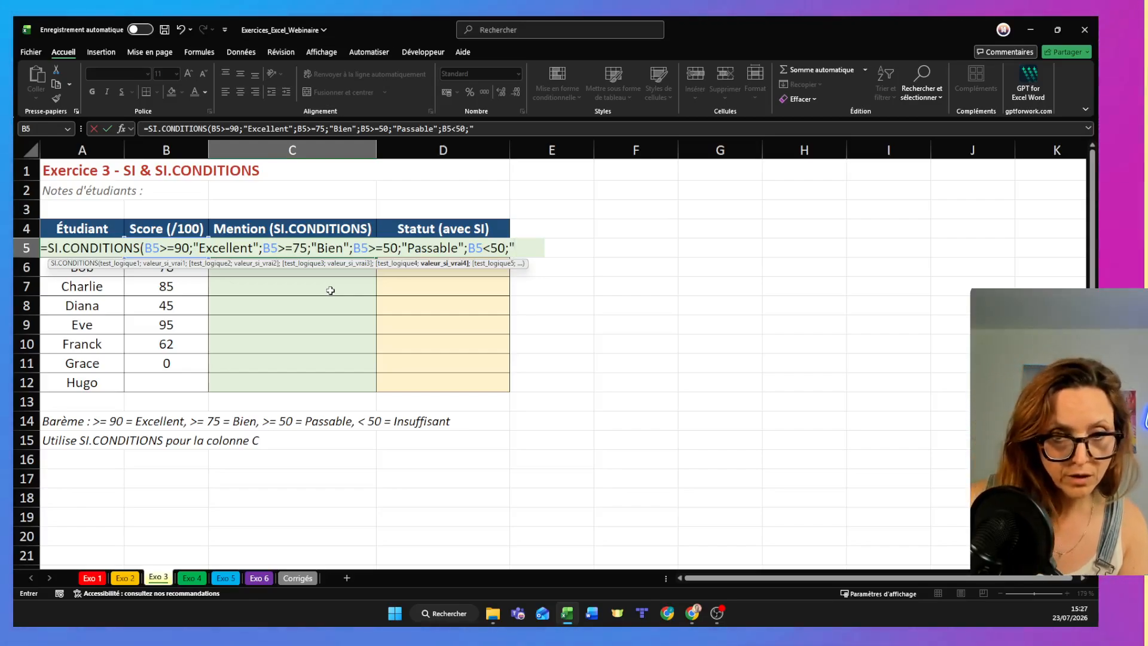
{"action": "type", "text": "Ins"}
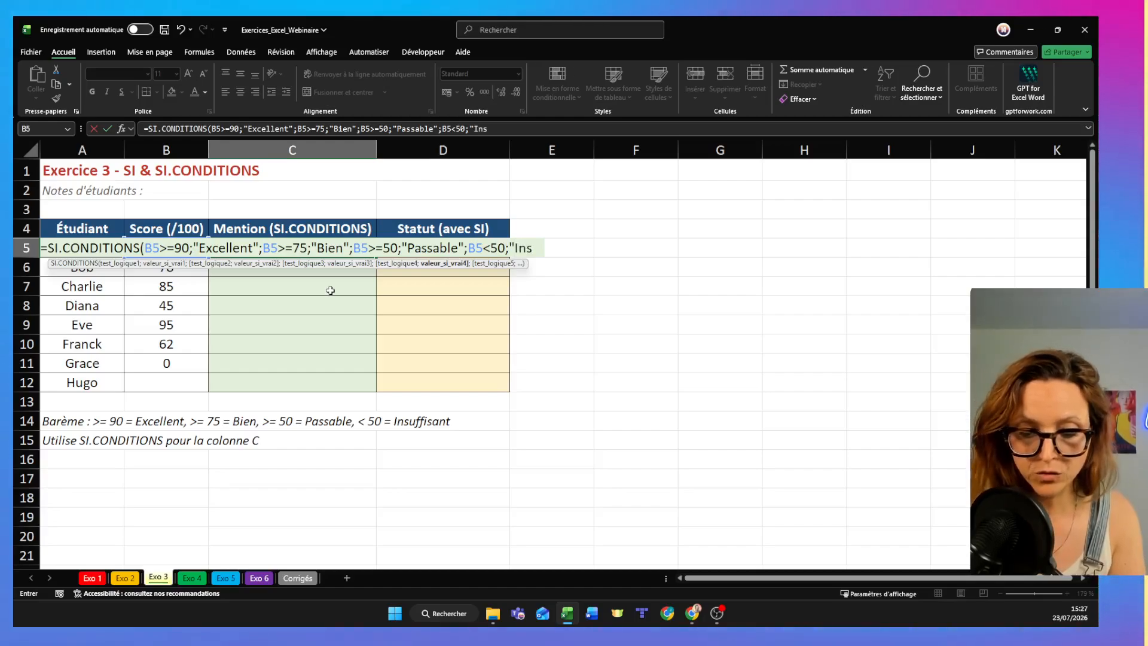
{"action": "type", "text": "ufisant\""}
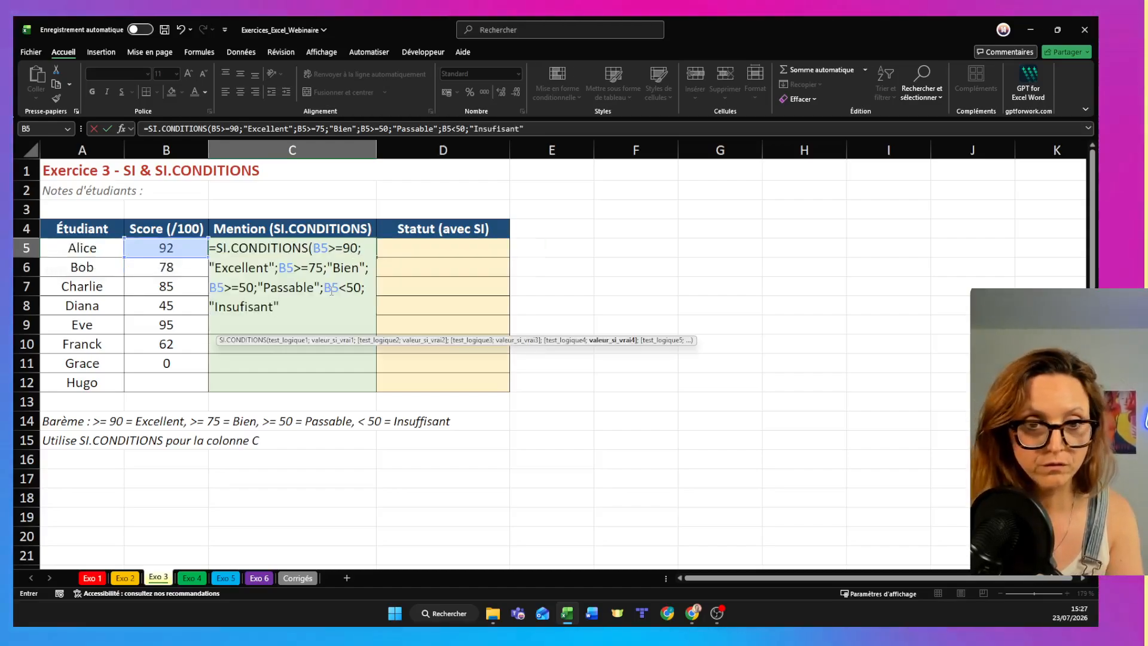
{"action": "type", "text": ")"}
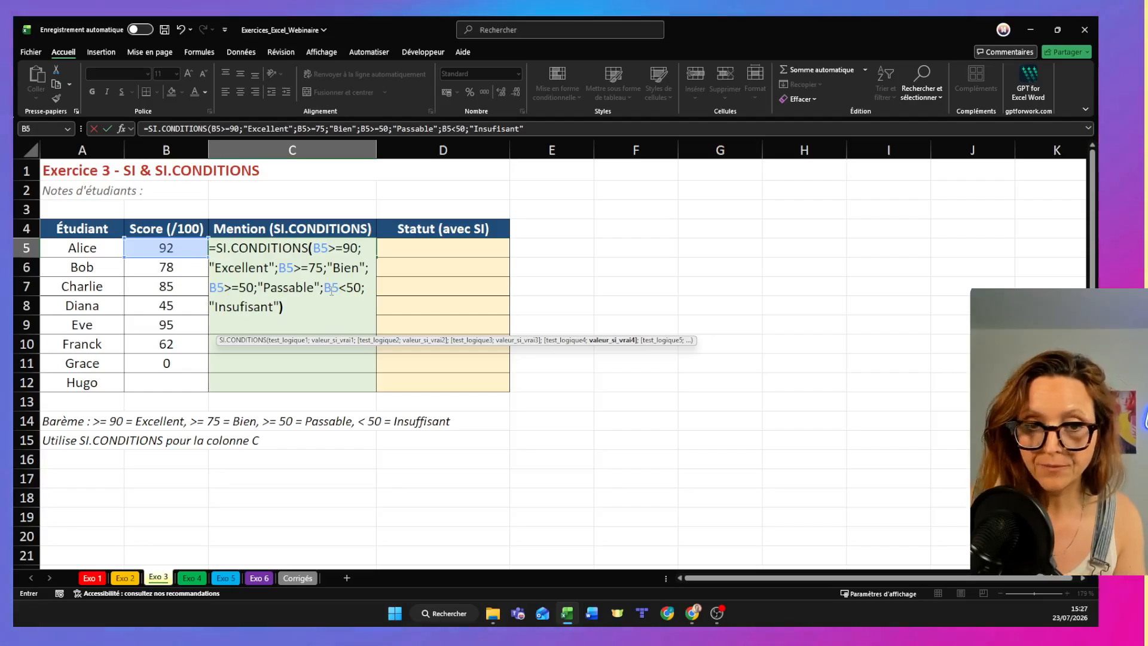
{"action": "key", "text": "Return"}
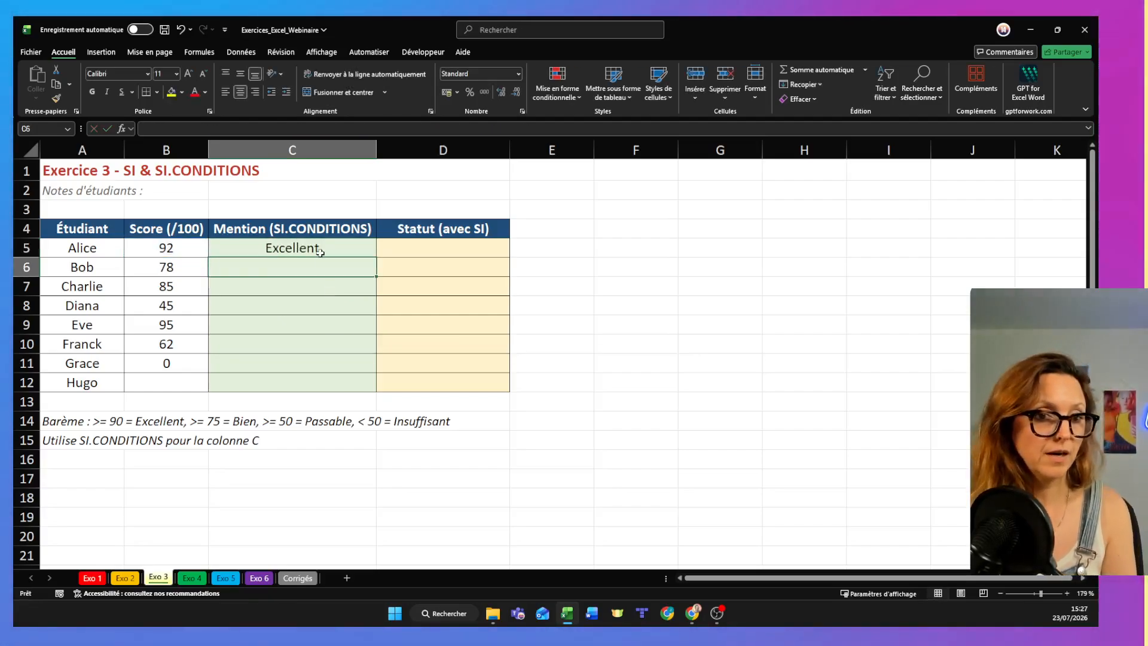
- Fill the SI.CONDITIONS formula from C5 down to C12
{"action": "left_click", "coordinate": [319, 251]}
{"action": "left_click_drag", "start_coordinate": [378, 256], "coordinate": [348, 397]}
{"action": "left_click", "coordinate": [348, 397]}
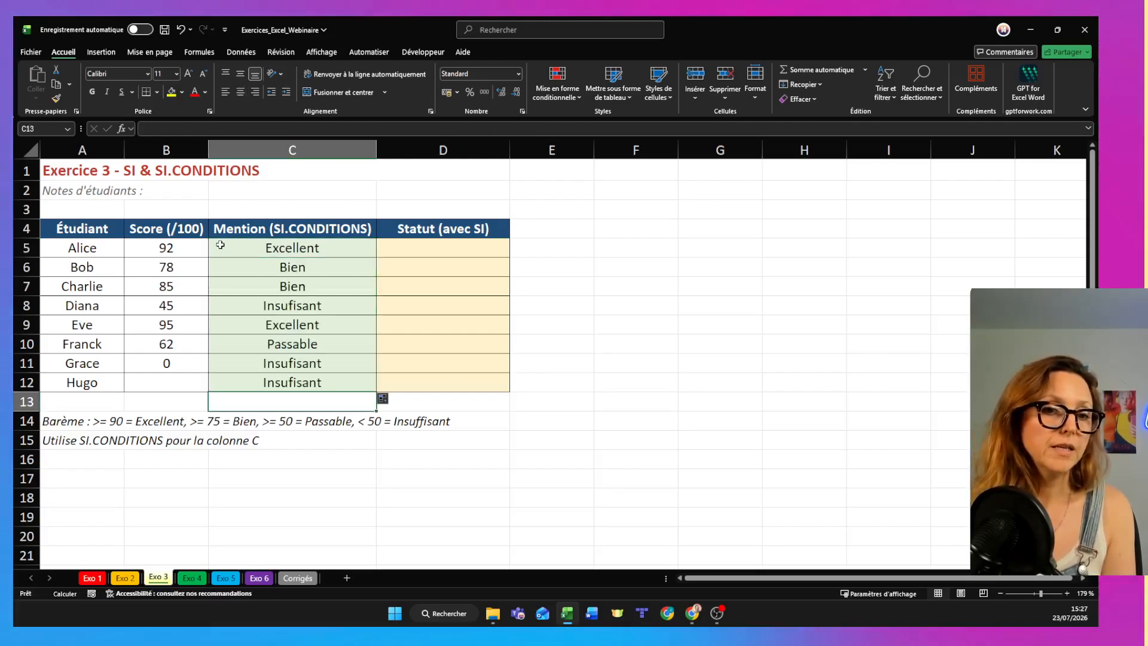
- Test the Mention formula by setting the score in B5 to 72, and restore the score to 92
{"action": "left_click", "coordinate": [162, 251]}
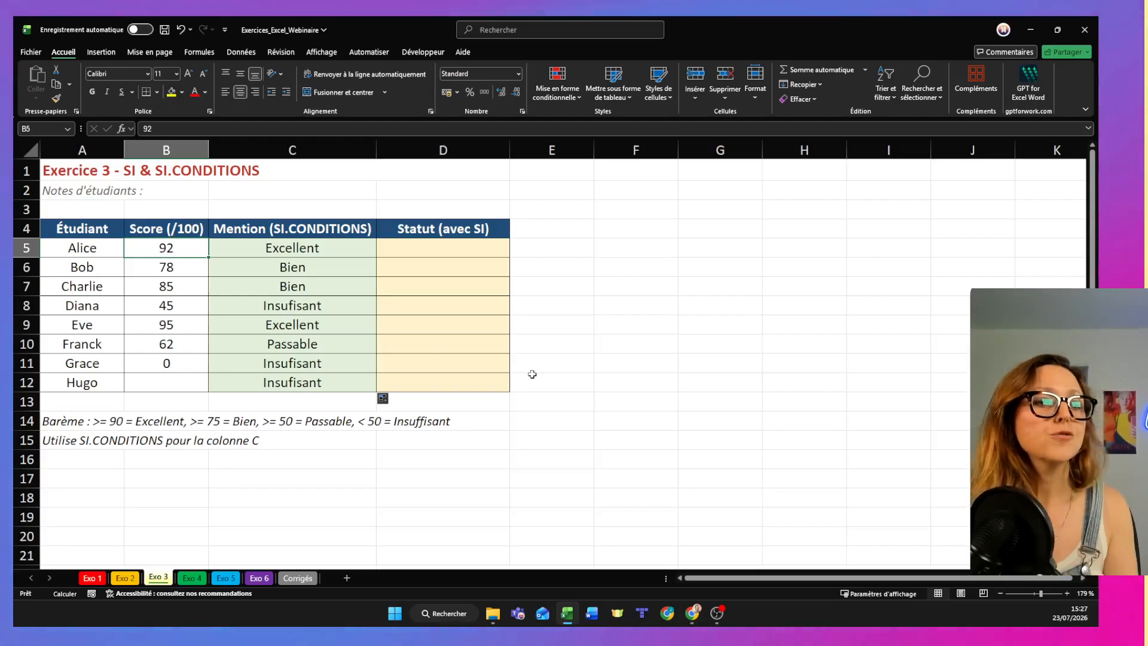
{"action": "type", "text": "72"}
{"action": "key", "text": "Return"}
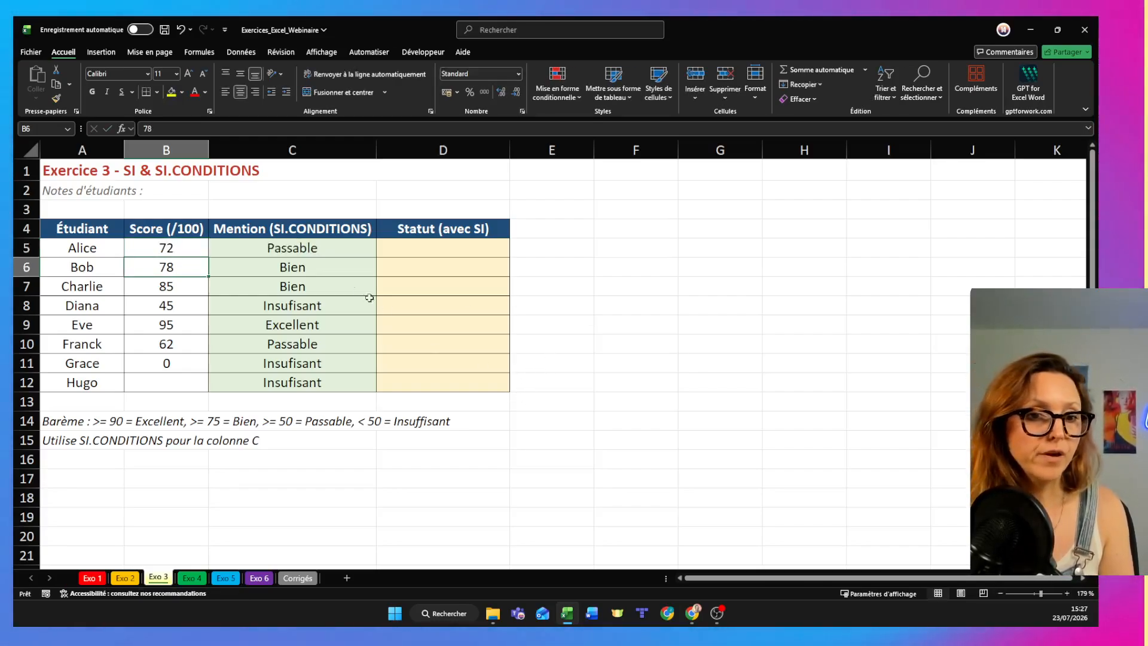
{"action": "left_click", "coordinate": [297, 250]}
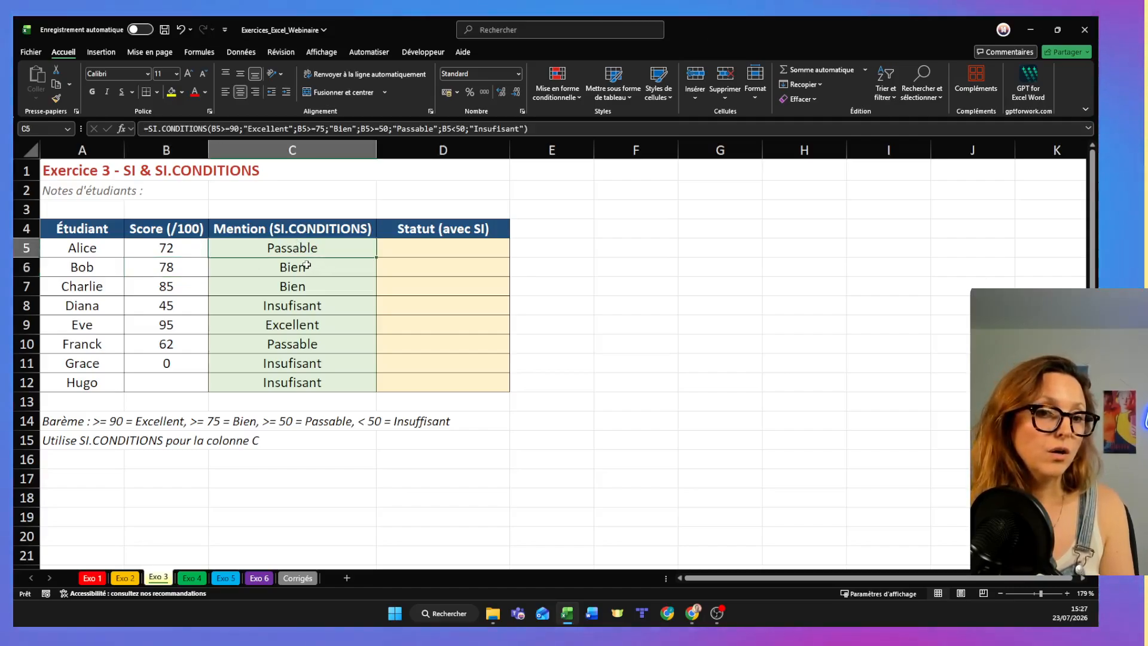
{"action": "left_click", "coordinate": [175, 246]}
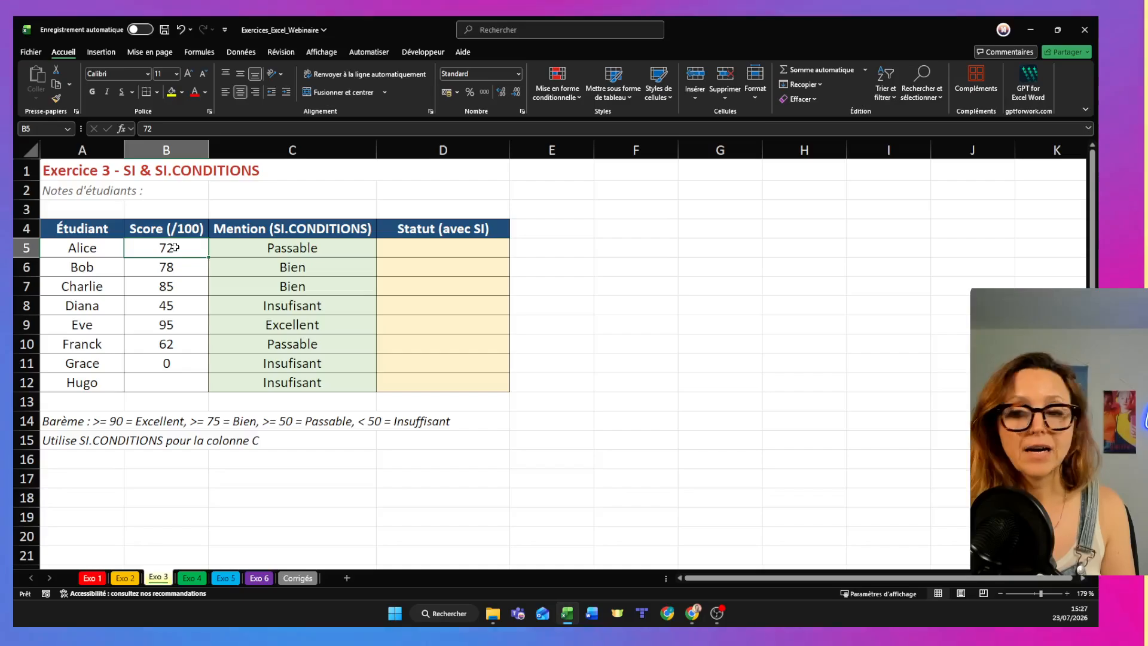
{"action": "type", "text": "92"}
{"action": "key", "text": "Return"}
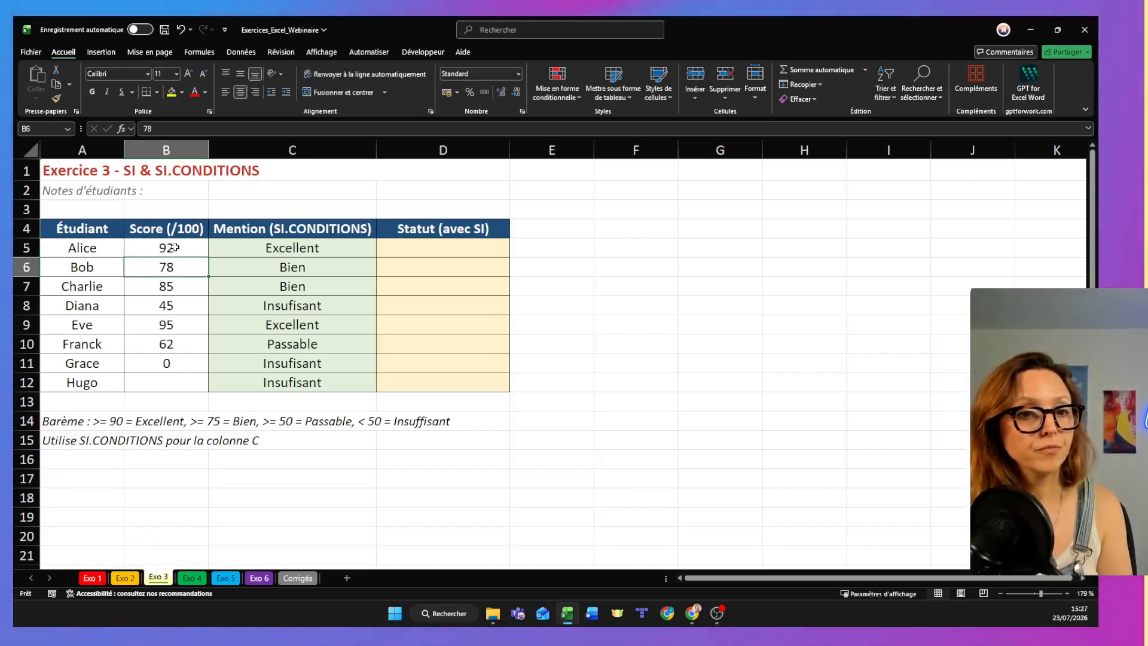
- Start an SI formula in D5 that tests whether the score is empty with B5=""
{"action": "left_click", "coordinate": [152, 379]}
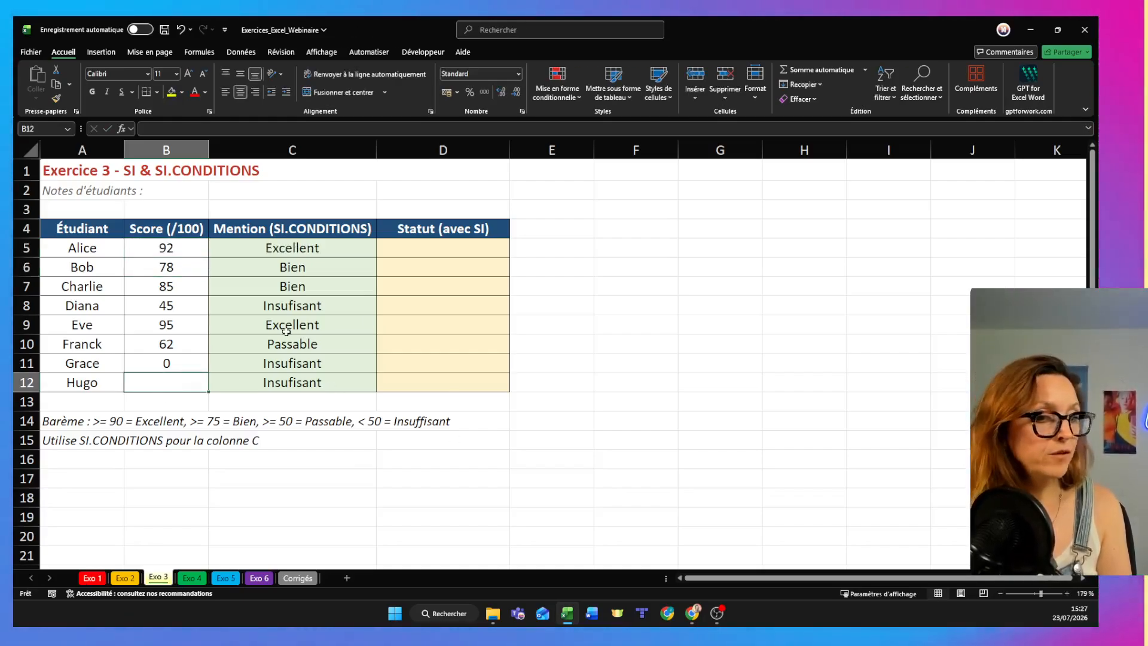
{"action": "left_click", "coordinate": [457, 247]}
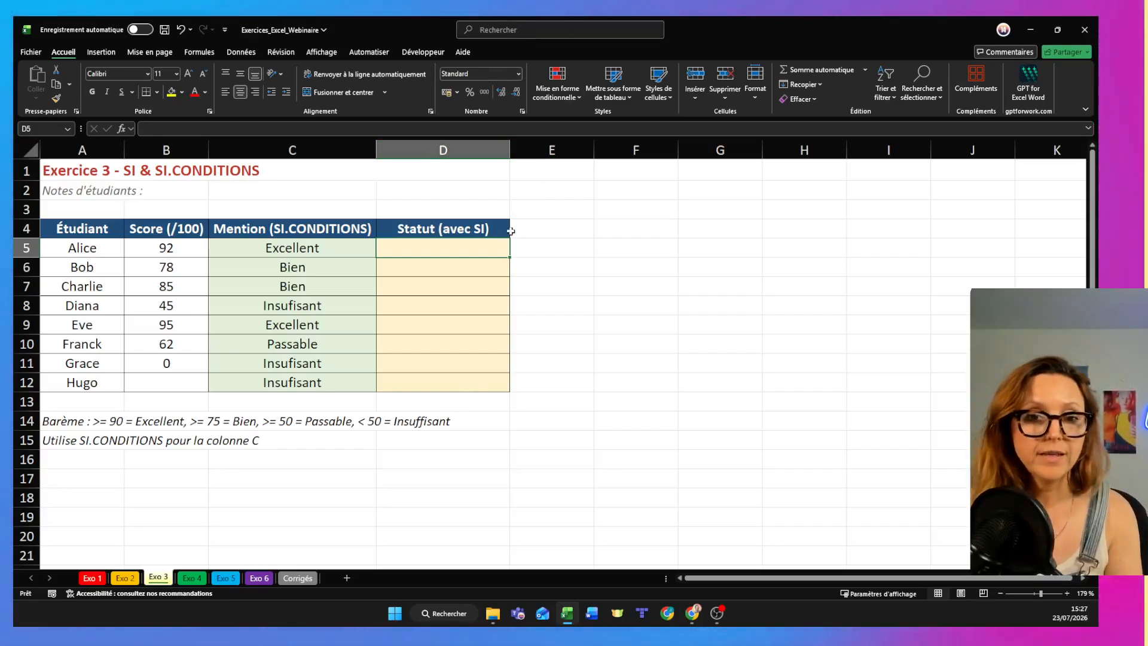
{"action": "type", "text": "="}
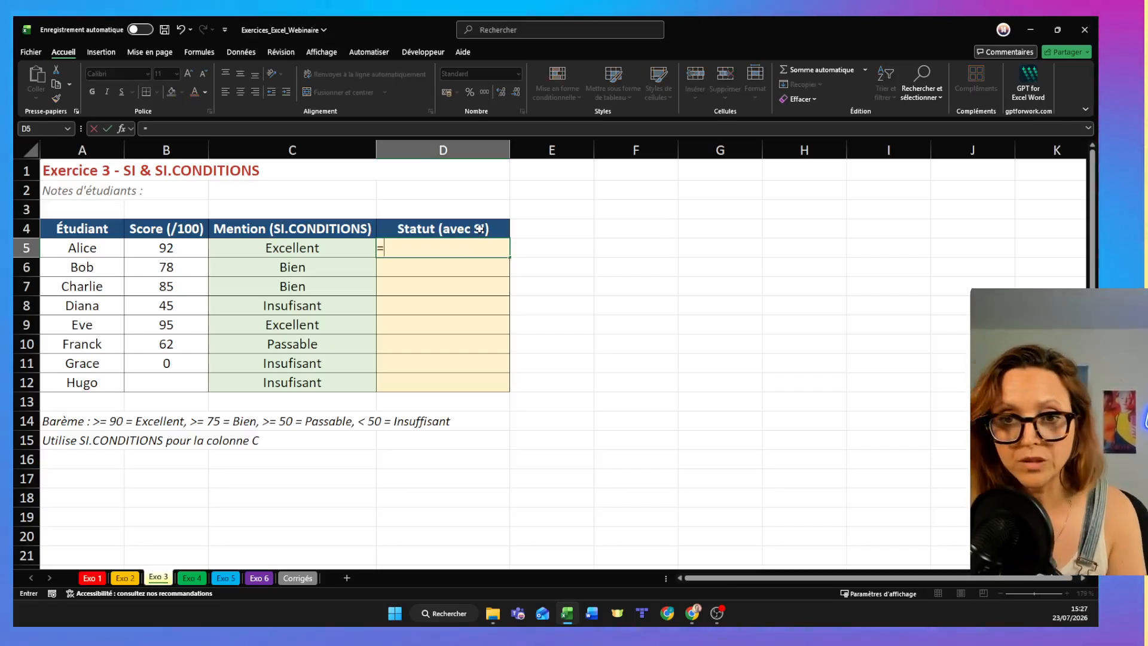
{"action": "type", "text": "SI("}
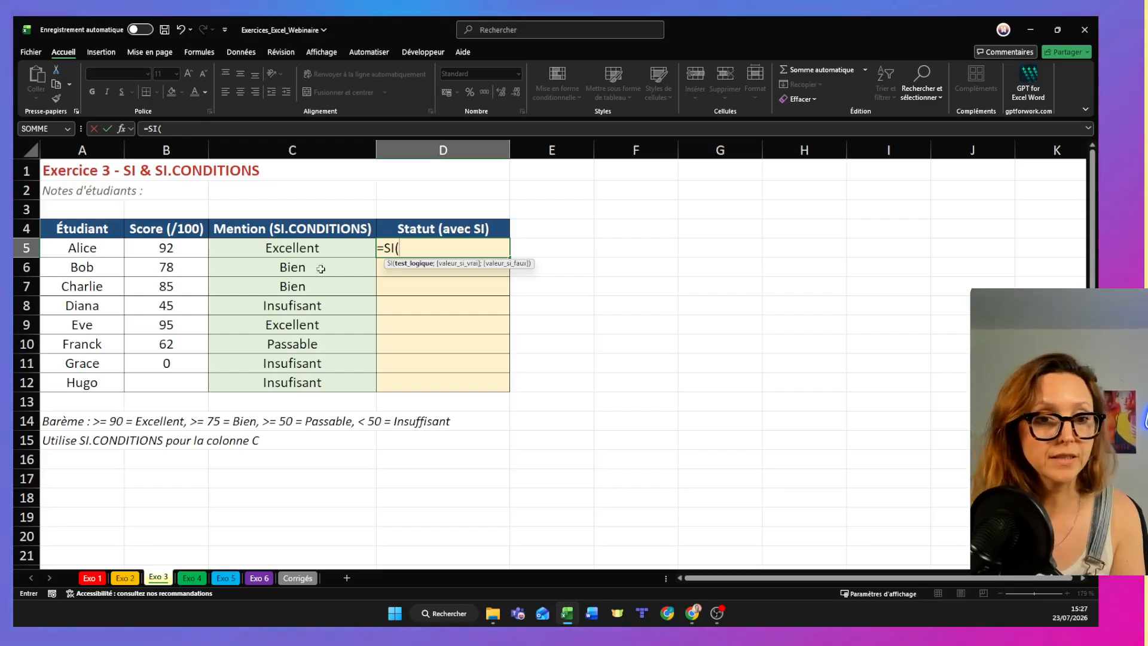
{"action": "left_click", "coordinate": [184, 250]}
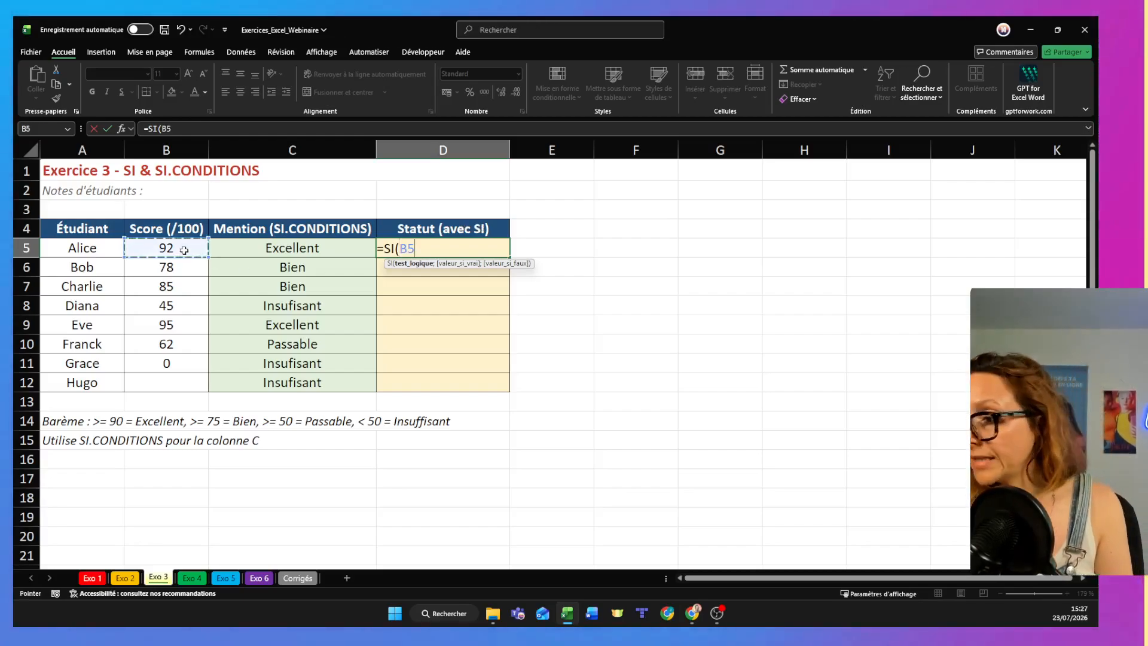
{"action": "type", "text": "="}
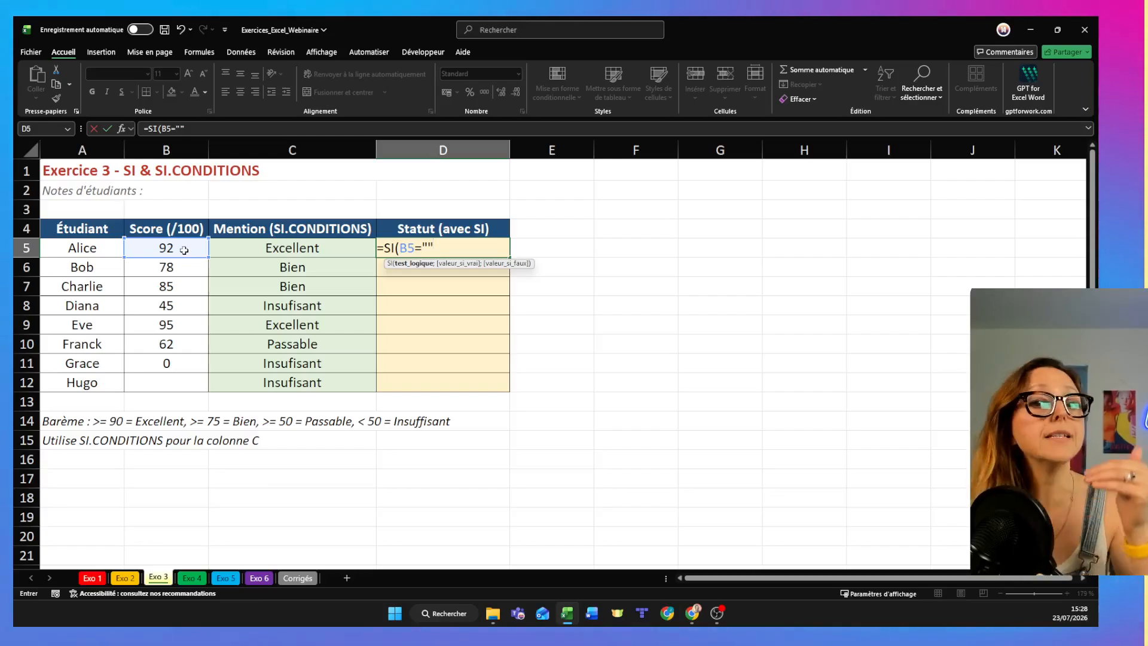
- Complete the D5 formula to return "! Pas de note" when the test is true and "OK" otherwise
{"action": "type", "text": ";\"! Pa"}
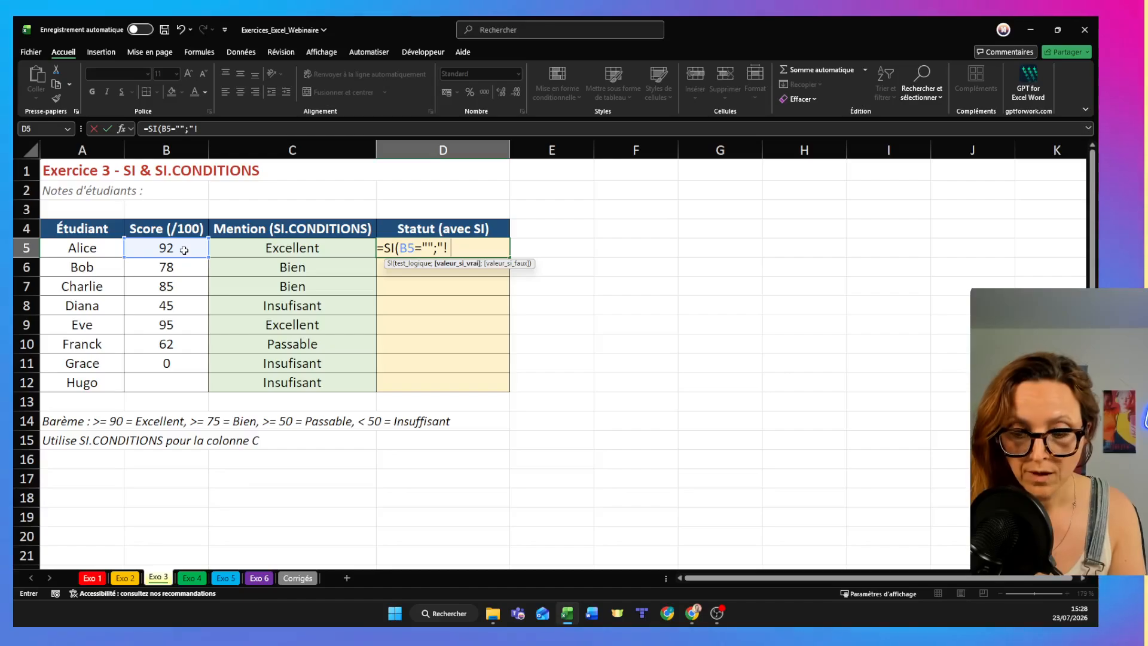
{"action": "type", "text": "s de noi"}
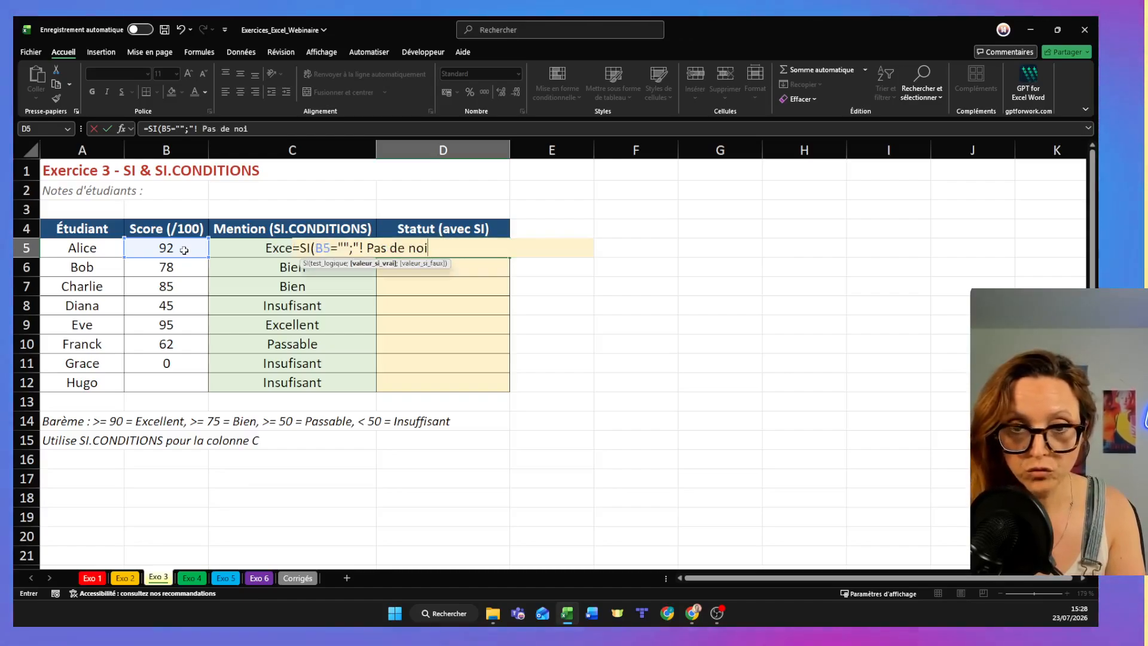
{"action": "key", "text": "BackSpace"}
{"action": "type", "text": "te"}
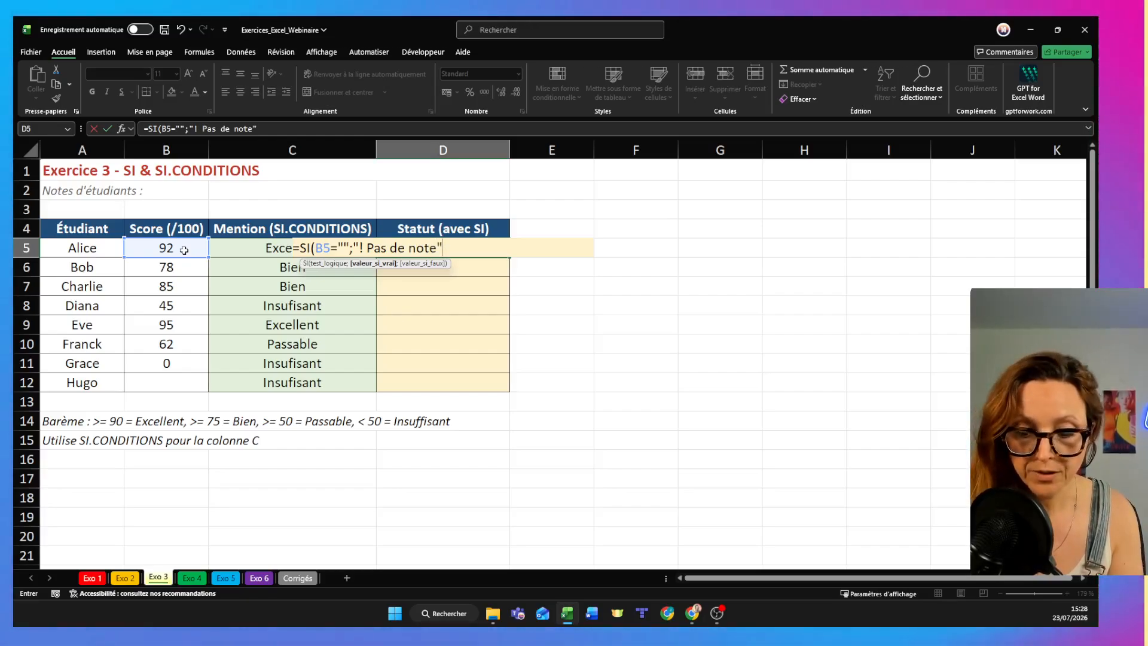
{"action": "type", "text": "\";"}
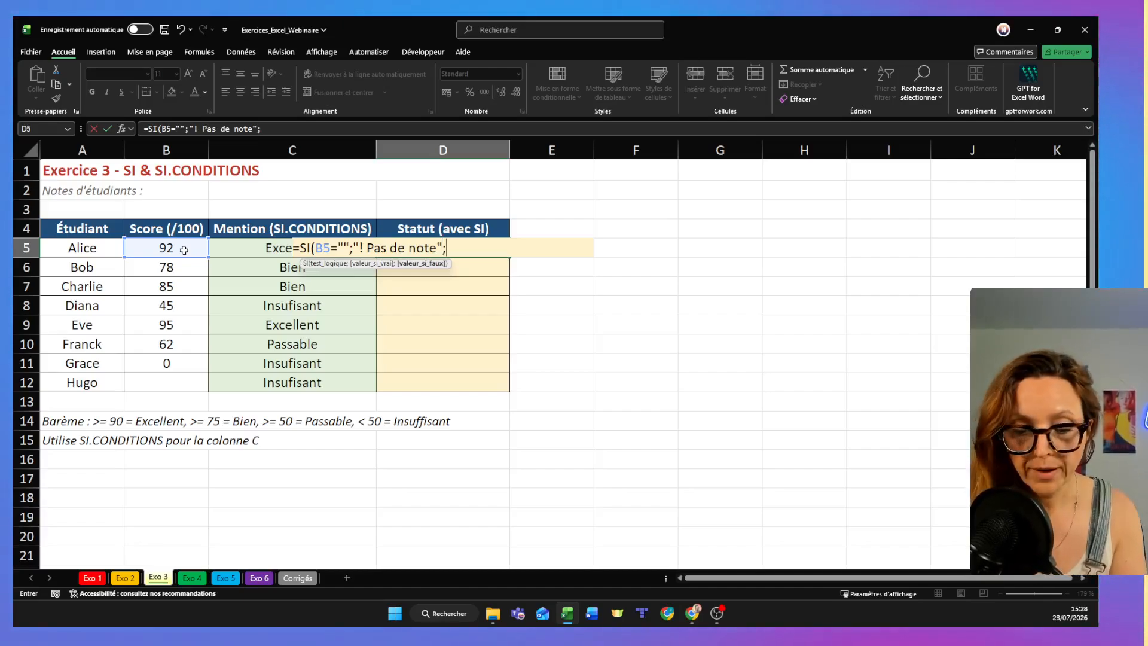
{"action": "type", "text": "\"OK\")"}
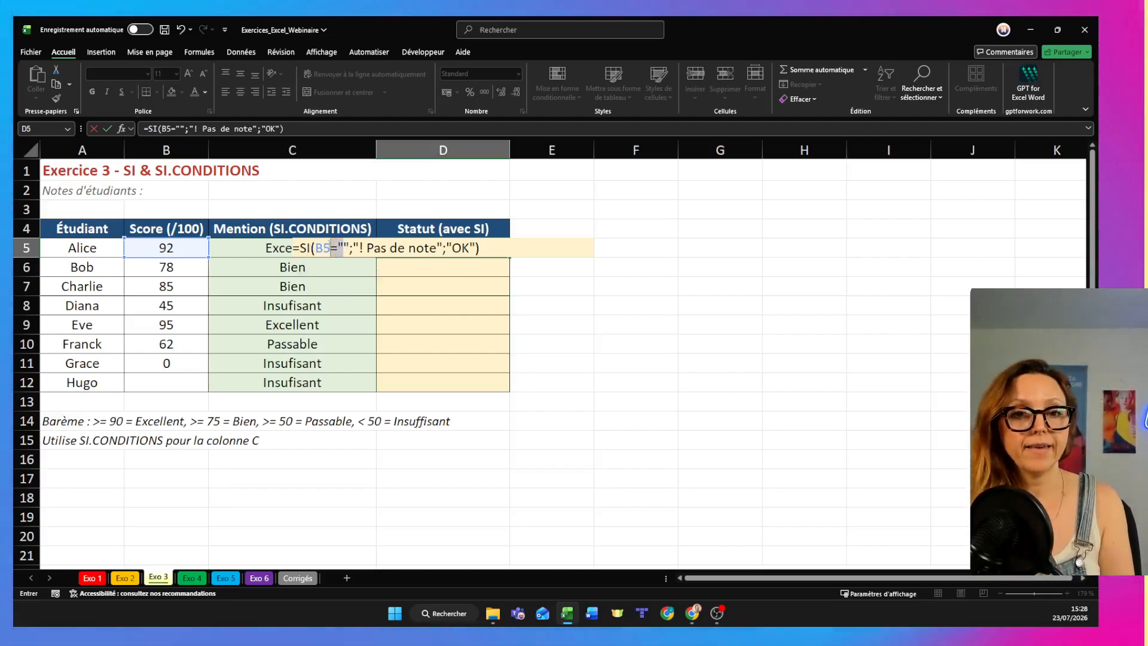
- Review the test and true-value arguments of the SI formula, and fill it from D5 down to D12
{"action": "left_click", "coordinate": [340, 247]}
{"action": "left_click_drag", "start_coordinate": [347, 248], "coordinate": [316, 247]}
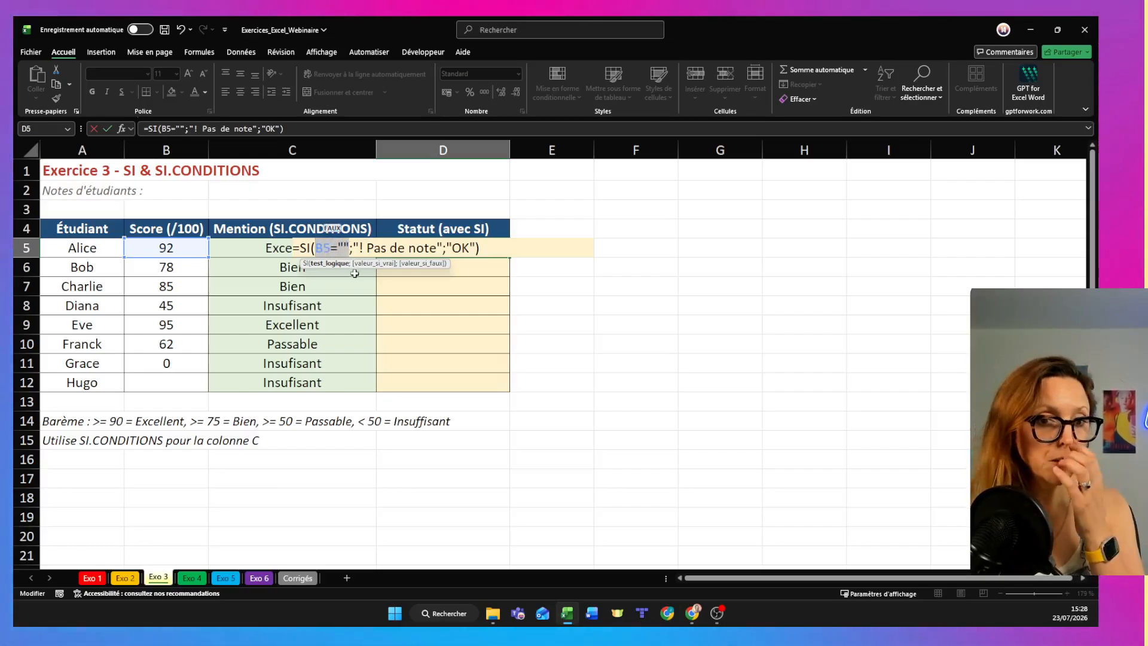
{"action": "left_click", "coordinate": [353, 248]}
{"action": "left_click_drag", "start_coordinate": [352, 248], "coordinate": [441, 261]}
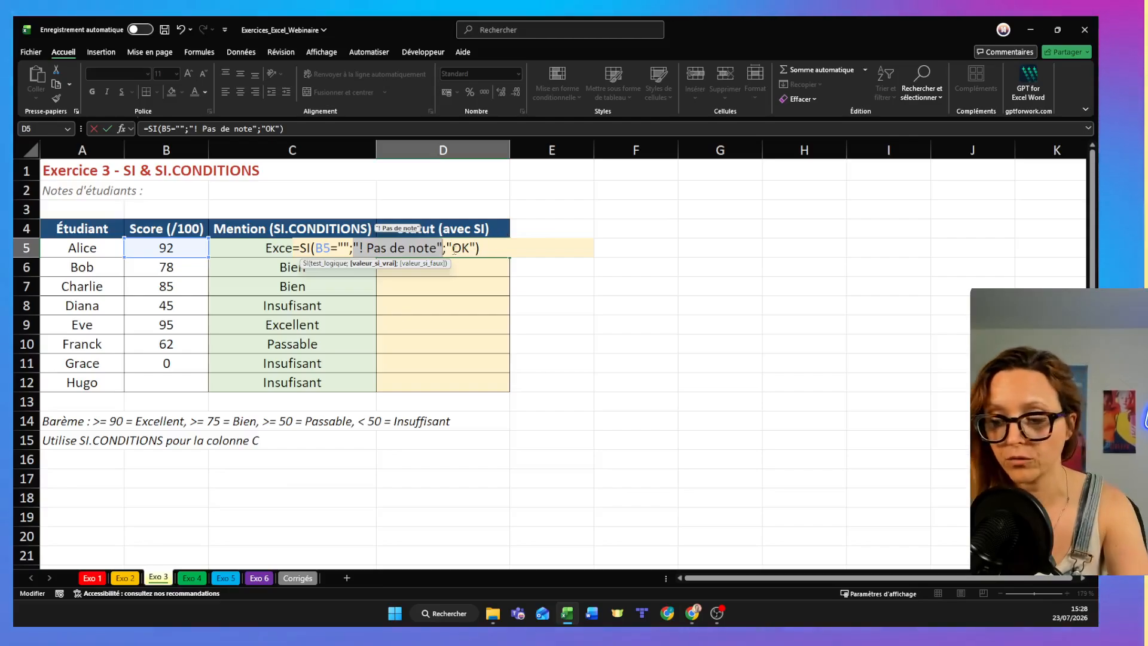
{"action": "key", "text": "ctrl+Return"}
{"action": "left_click_drag", "start_coordinate": [509, 259], "coordinate": [508, 391]}
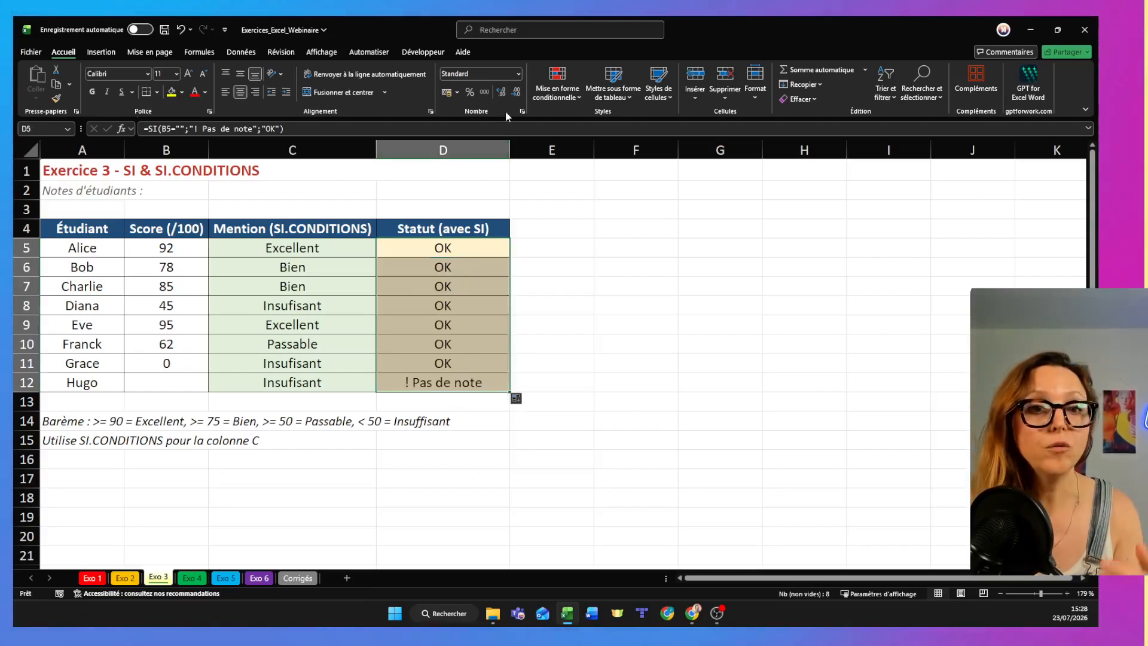
- Highlight the statuses in D5:D12 containing "! Pas de note" with light red fill and dark red text using conditional formatting
{"action": "left_click", "coordinate": [558, 90]}
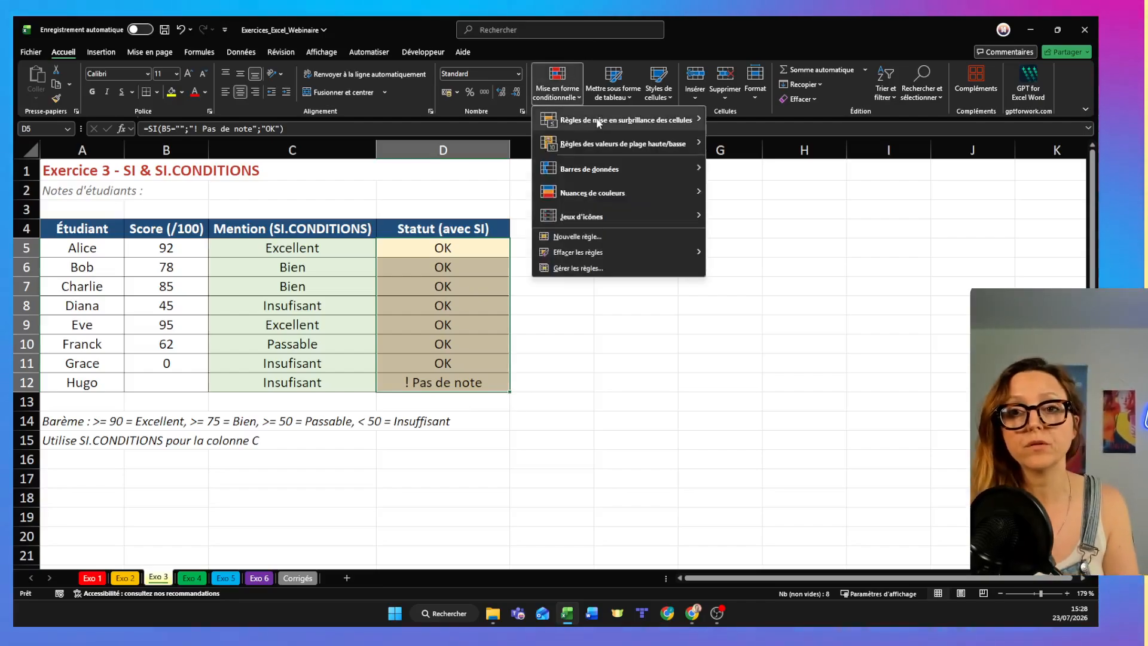
{"action": "mouse_move", "coordinate": [599, 123]}
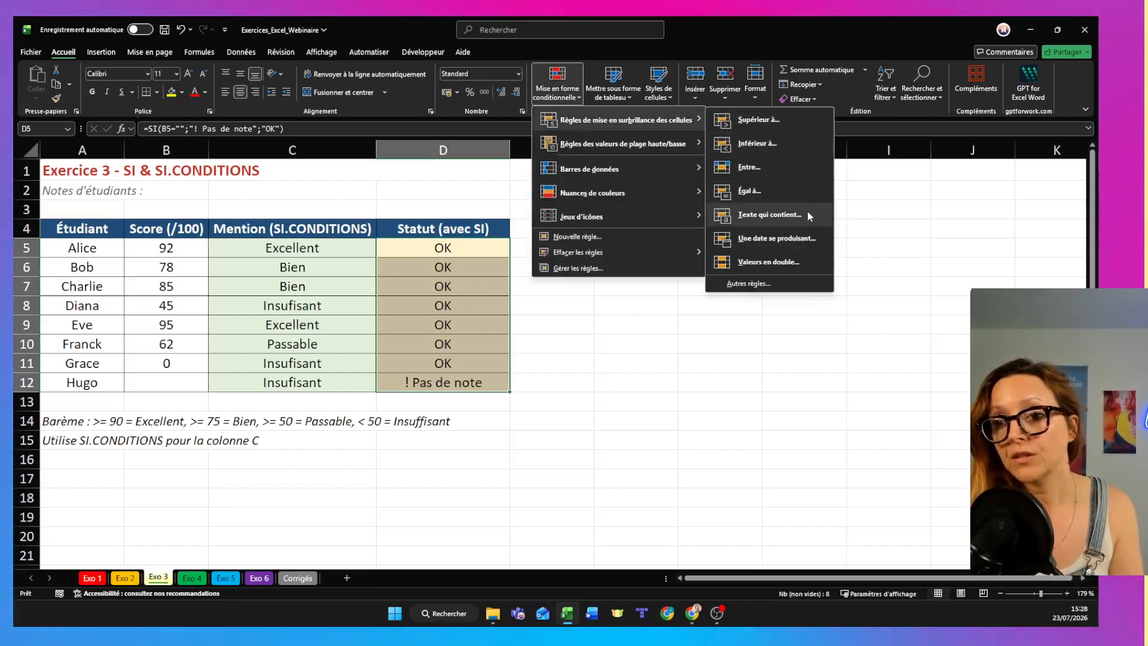
{"action": "left_click", "coordinate": [770, 215]}
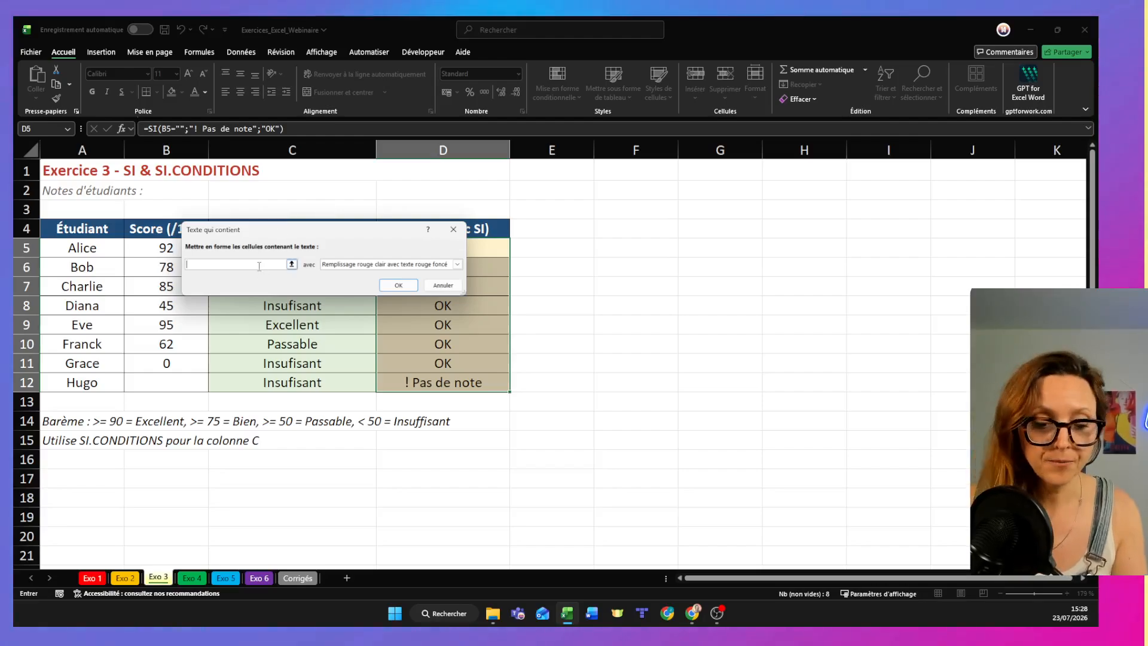
{"action": "type", "text": "! Pas de note"}
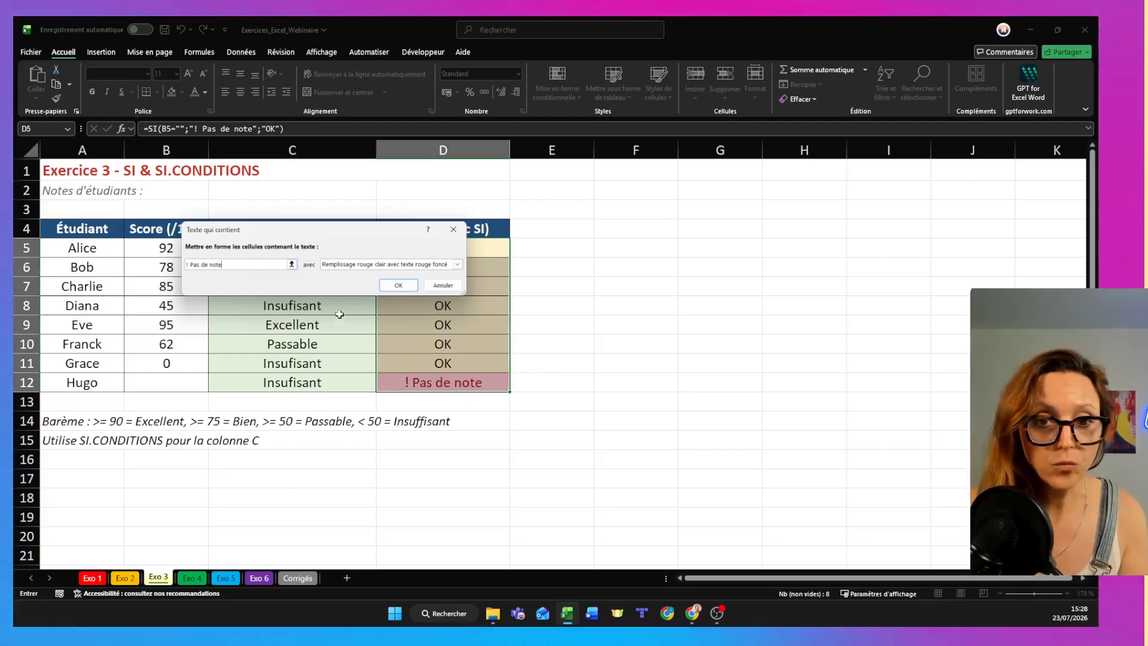
{"action": "left_click", "coordinate": [411, 291]}
{"action": "left_click", "coordinate": [591, 338]}
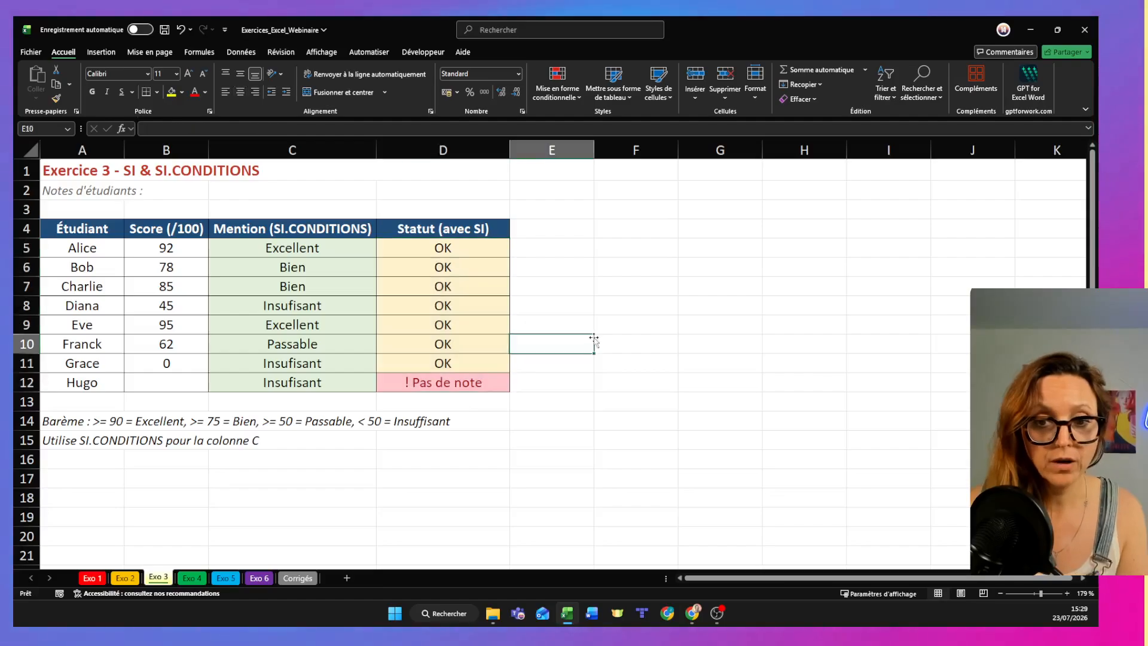
- Test the status highlighting by clearing the score in B5, and restore the score to 92
{"action": "left_click", "coordinate": [182, 251]}
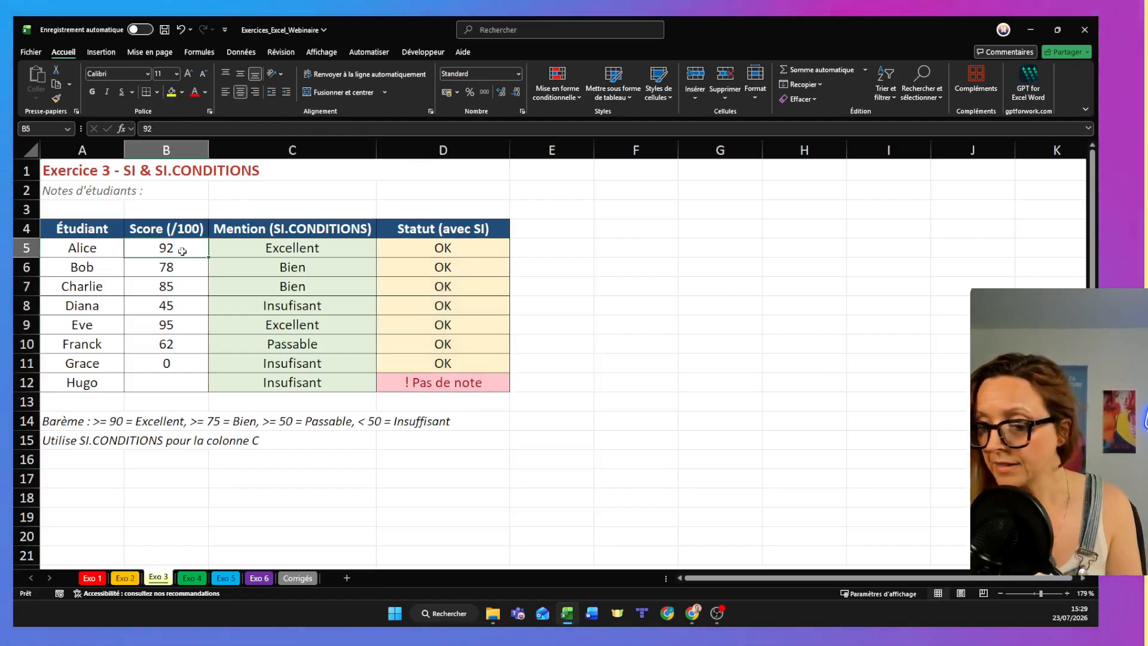
{"action": "key", "text": "BackSpace"}
{"action": "left_click", "coordinate": [807, 440]}
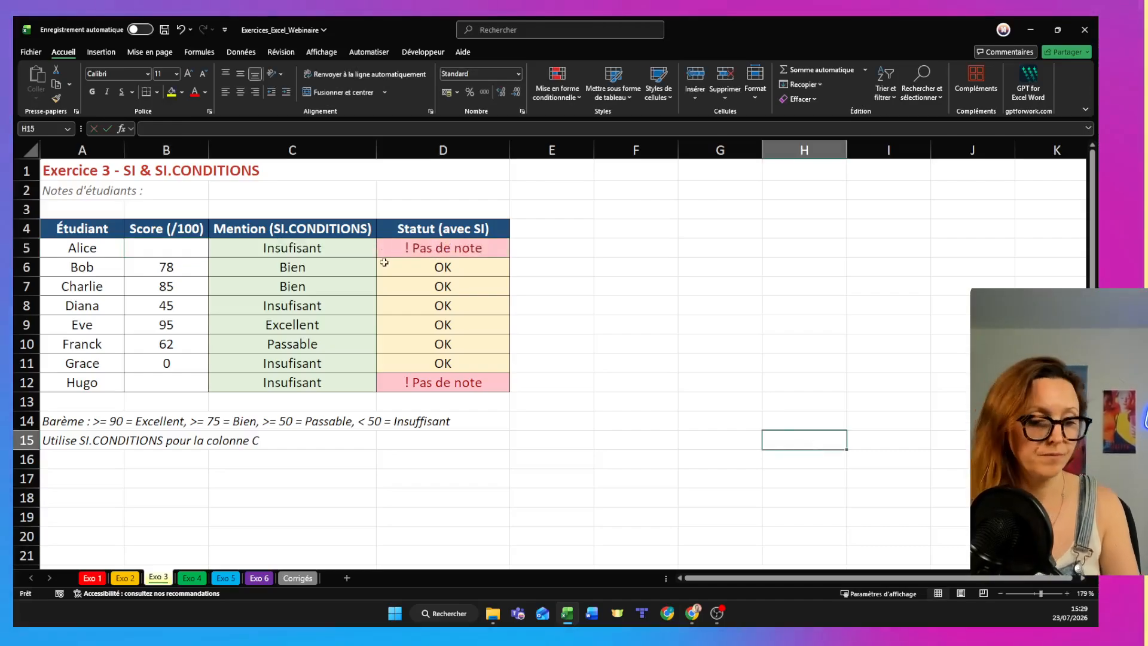
{"action": "left_click", "coordinate": [168, 248]}
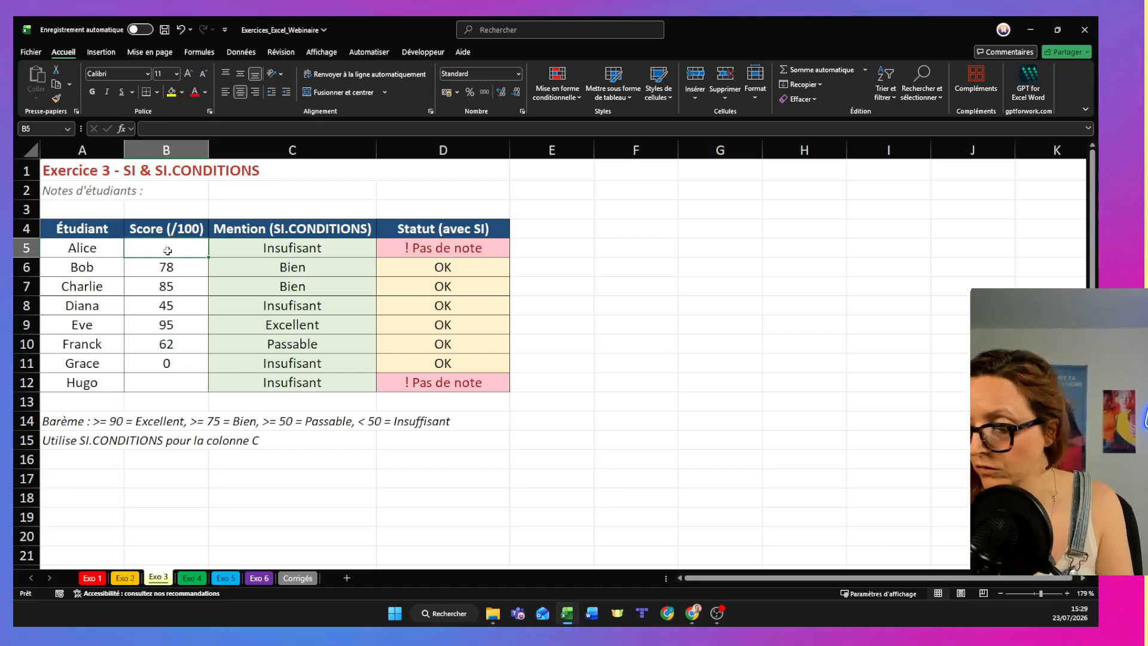
{"action": "type", "text": "92"}
{"action": "key", "text": "Return"}
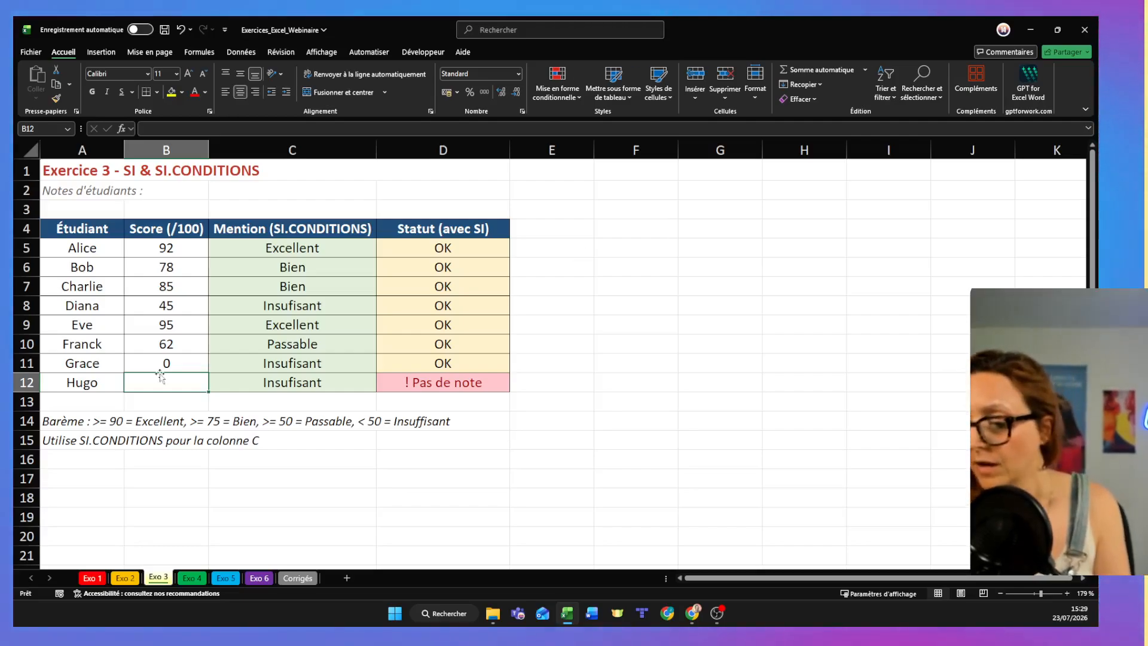
- Test the missing-score status by entering 45 in B12, and undo the entry
{"action": "type", "text": "45"}
{"action": "key", "text": "Return"}
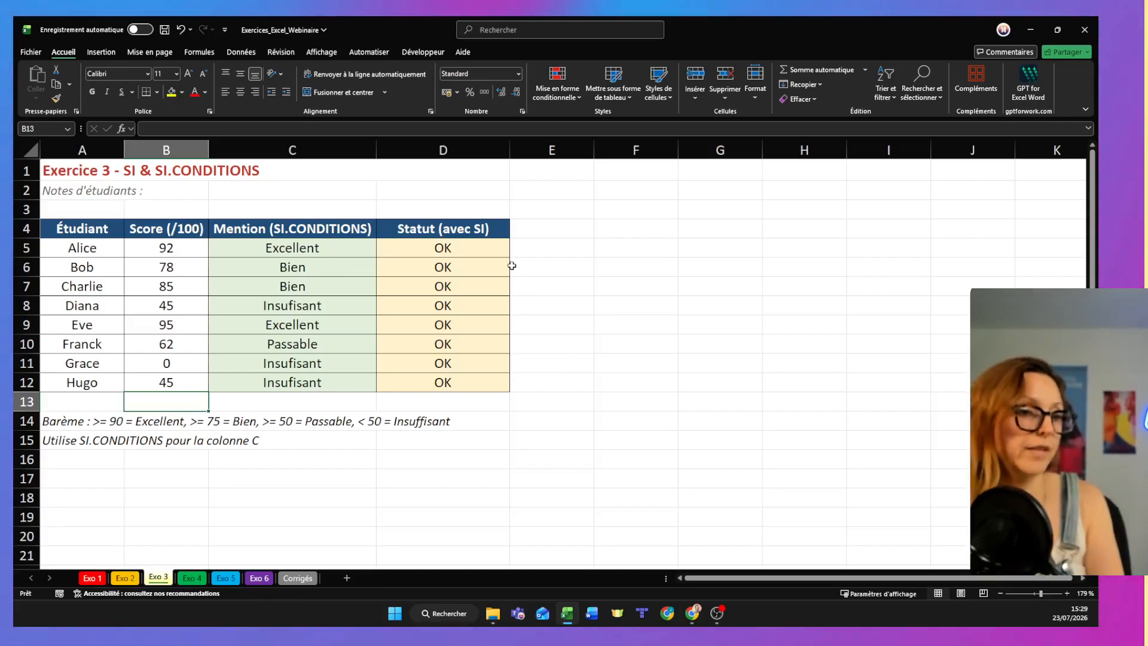
{"action": "left_click", "coordinate": [461, 144]}
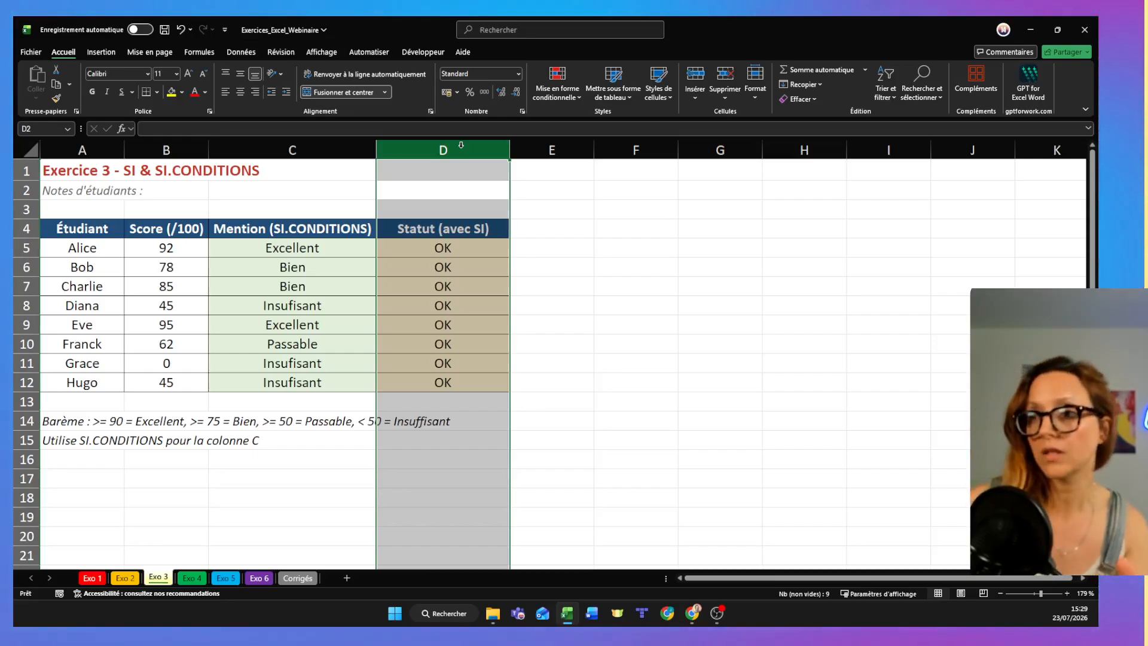
{"action": "left_click", "coordinate": [597, 501]}
{"action": "key", "text": "ctrl+z"}
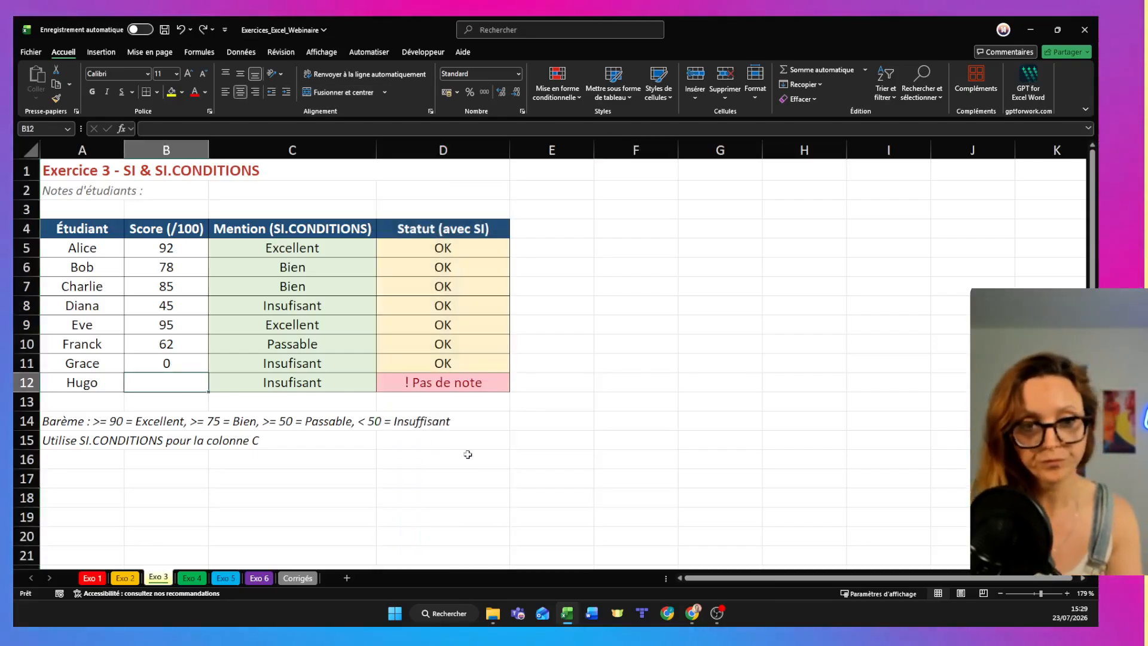
{"action": "left_click", "coordinate": [473, 443]}
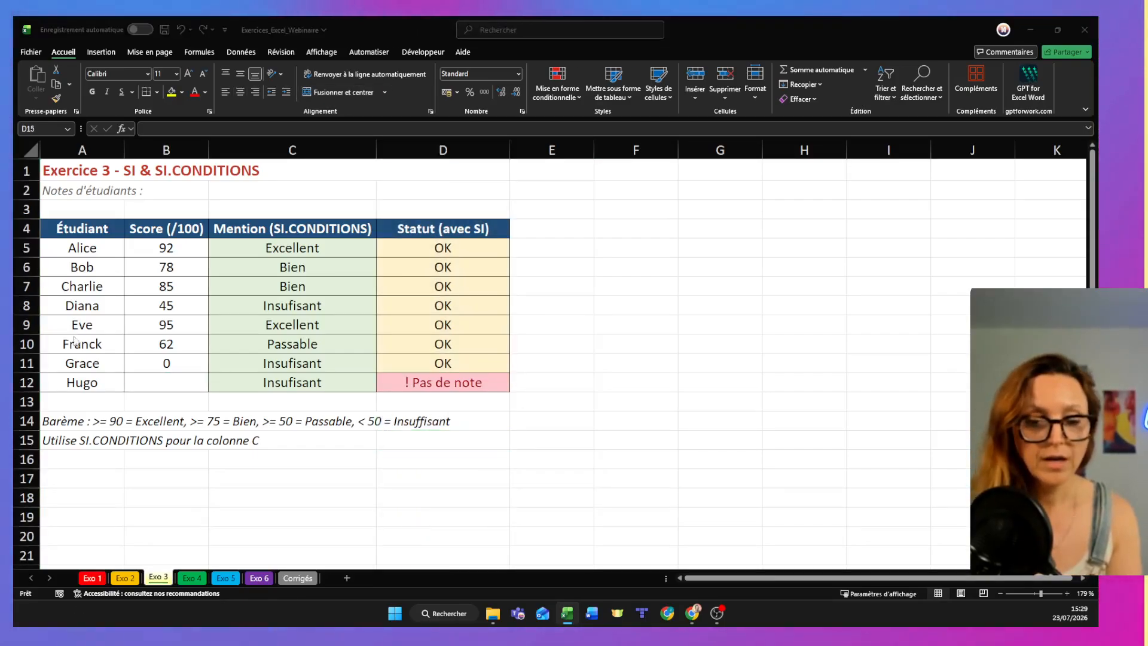
- Switch to the Gamma presentation in the browser and advance past the "Nettoyer les Données" chapter slide
{"action": "key", "text": "alt+Tab"}
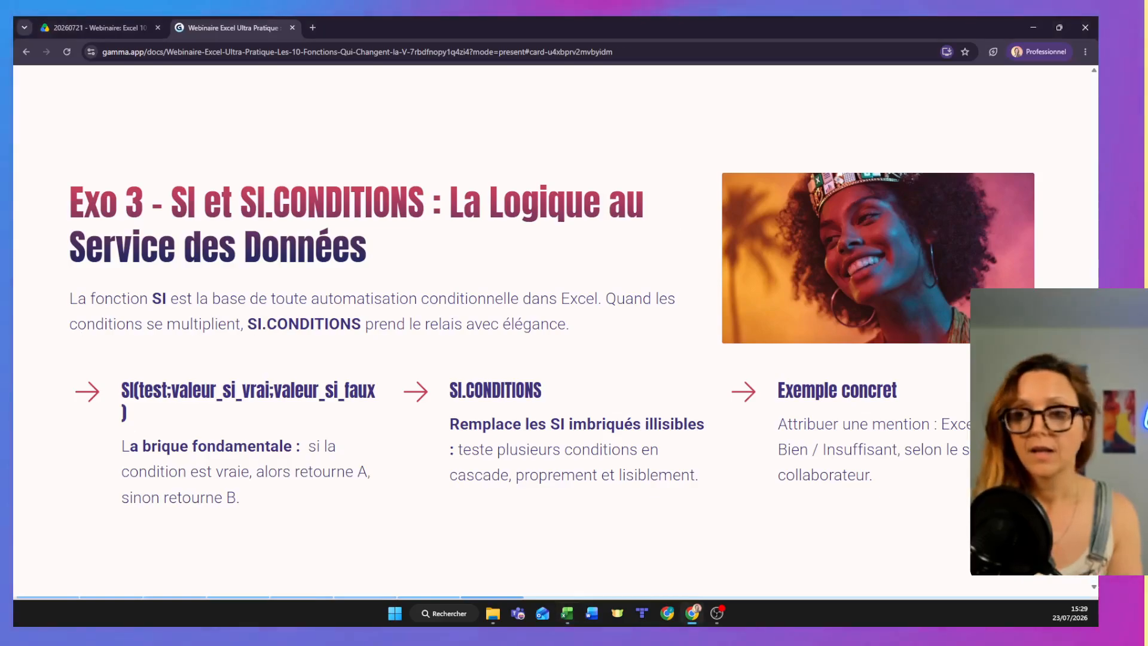
{"action": "left_click", "coordinate": [941, 141]}
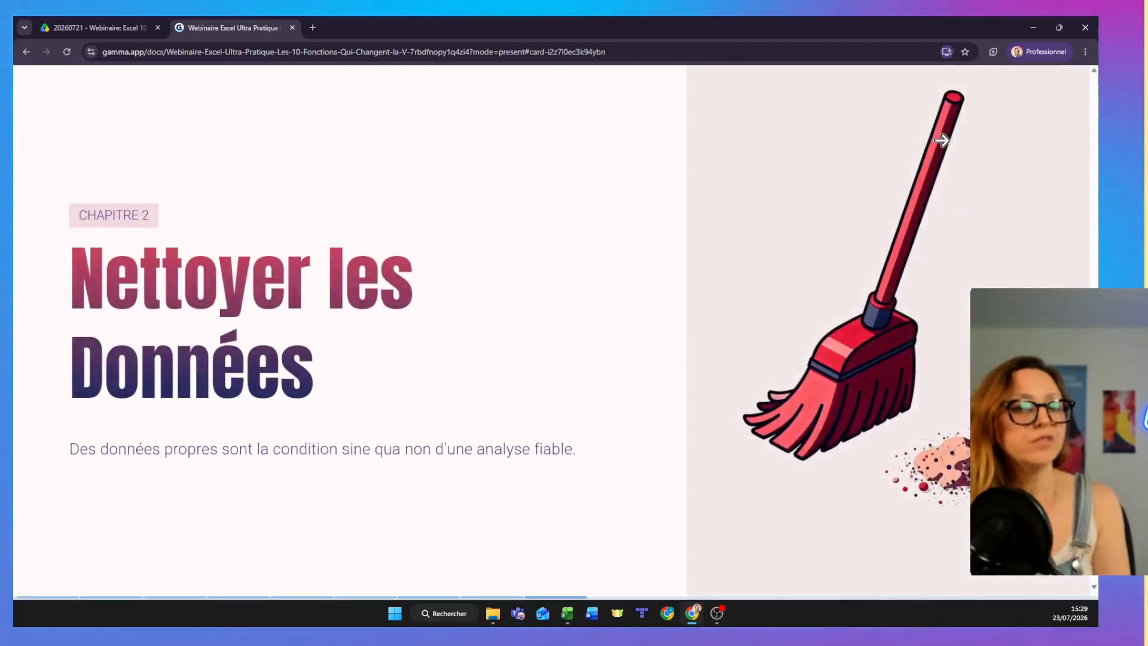
{"action": "left_click", "coordinate": [941, 151]}
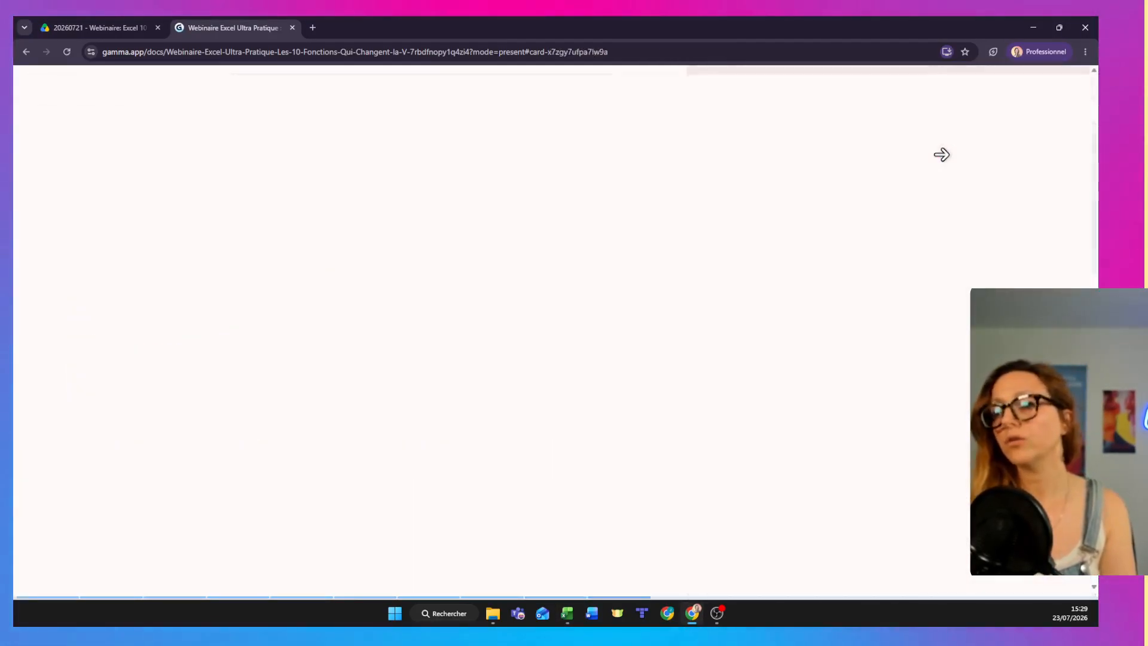
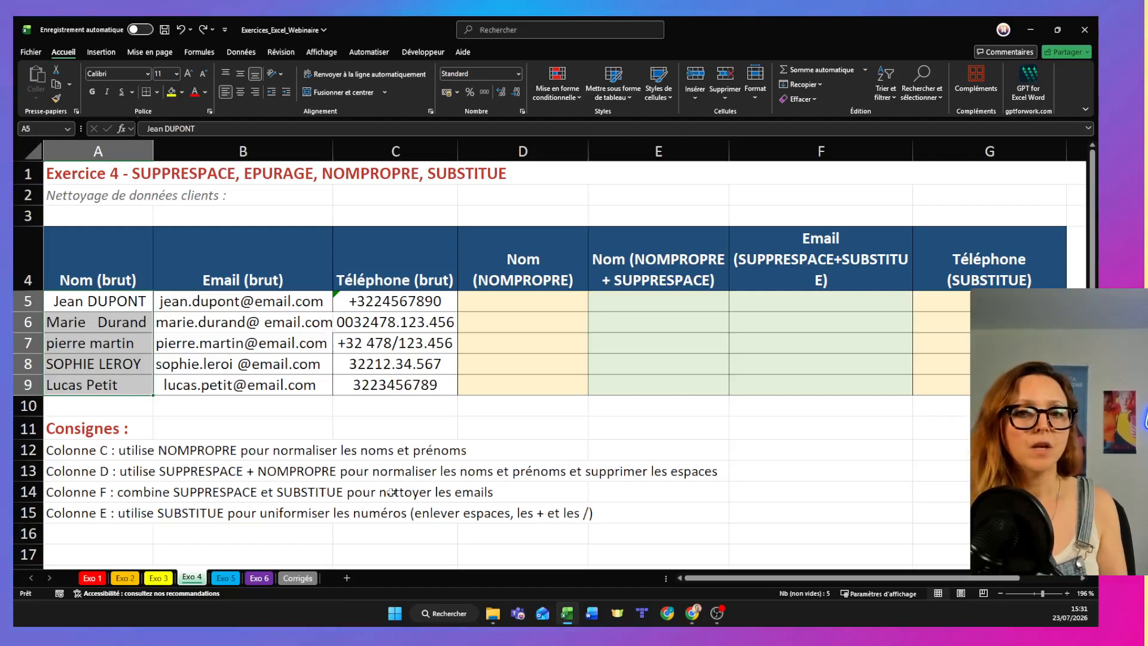
{"action": "left_click", "coordinate": [488, 307]}
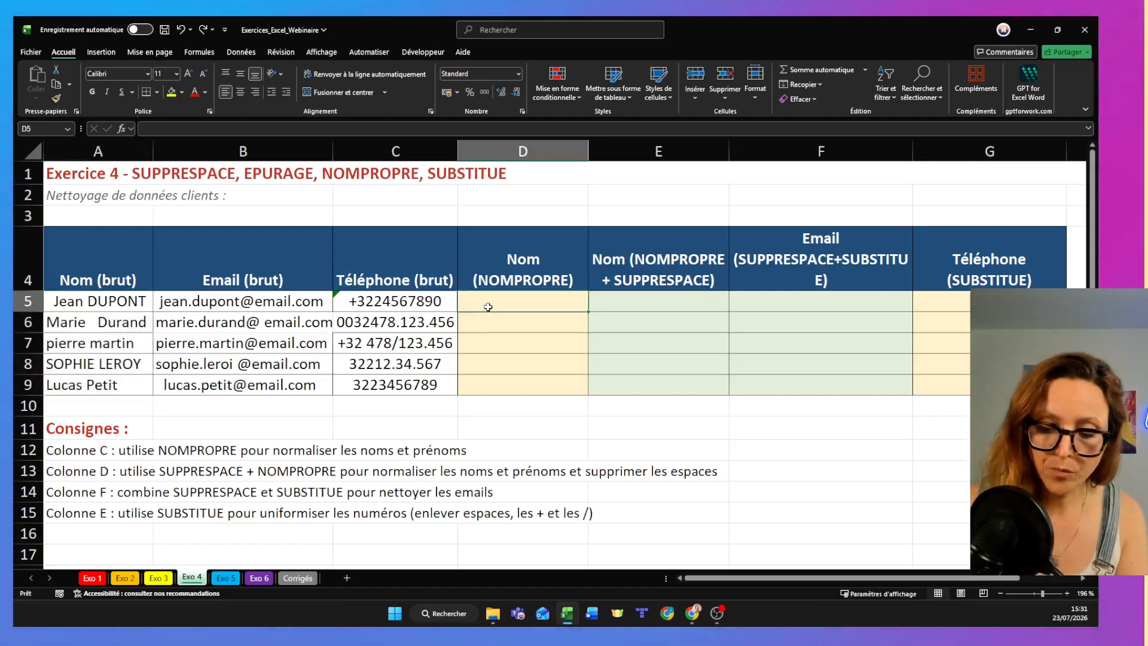
{"action": "type", "text": "=nom"}
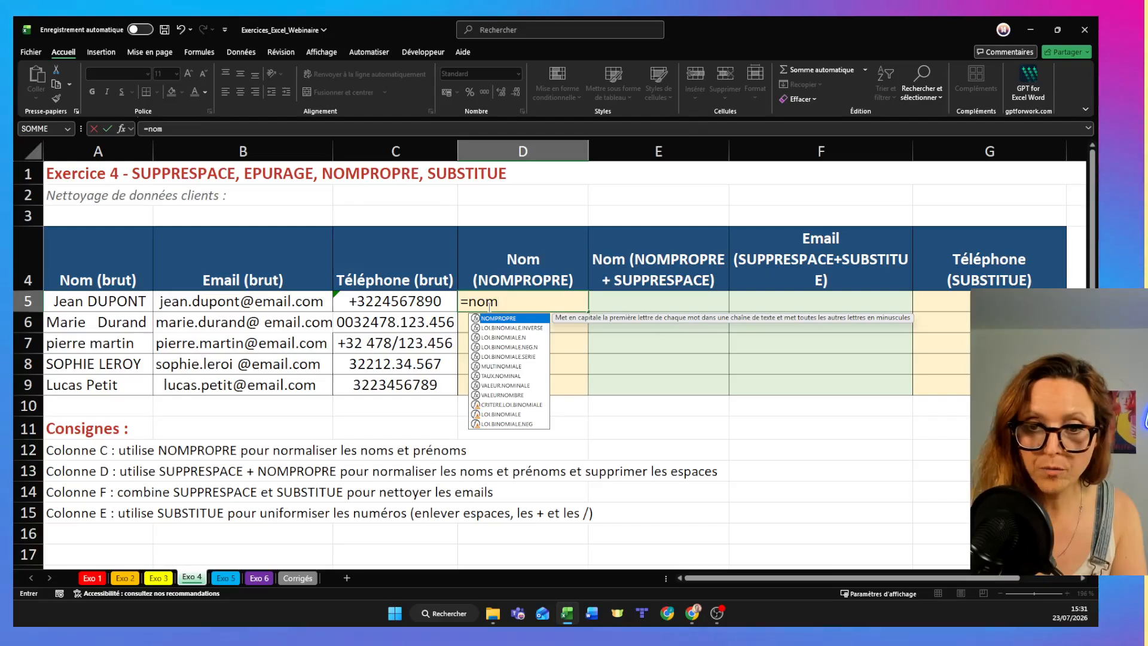
{"action": "key", "text": "Return"}
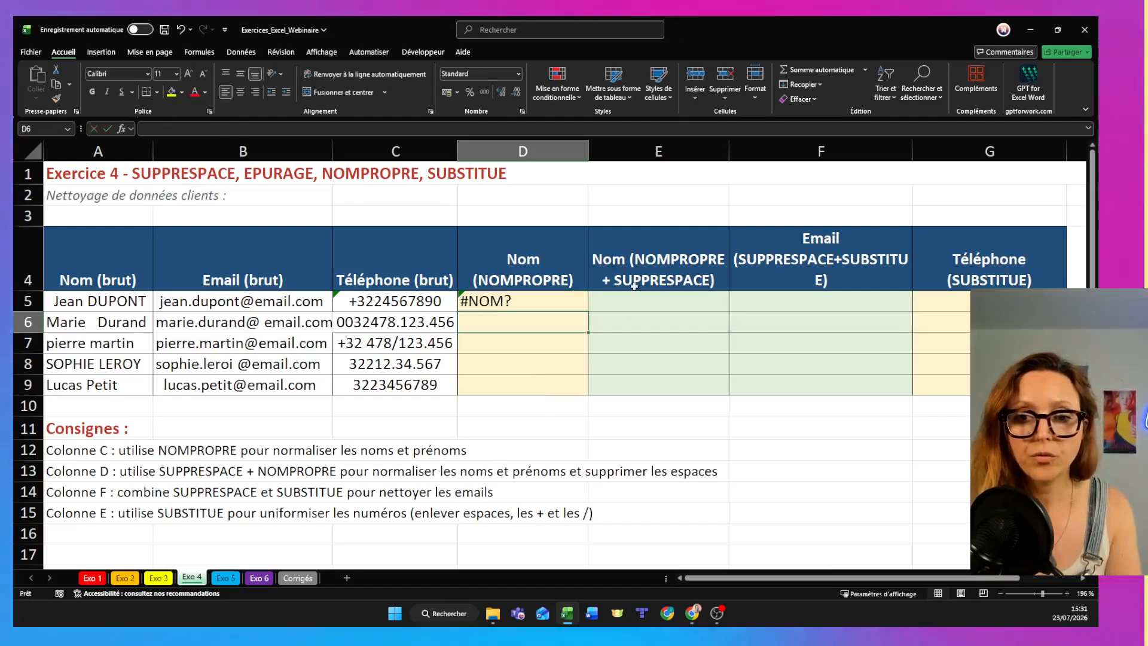
- Enter the formula =NOMPROPRE(A5) in D5 to normalise the capitalisation of the first raw name
{"action": "left_click", "coordinate": [560, 301]}
{"action": "type", "text": "=nomprop"}
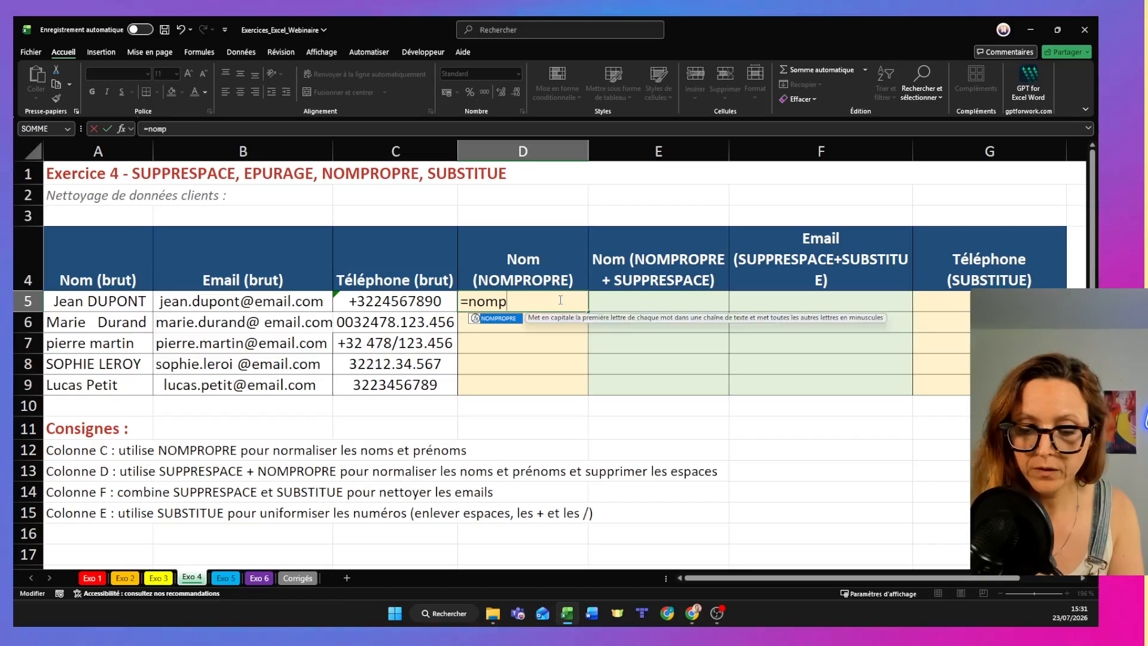
{"action": "double_click", "coordinate": [496, 319]}
{"action": "left_click", "coordinate": [102, 302]}
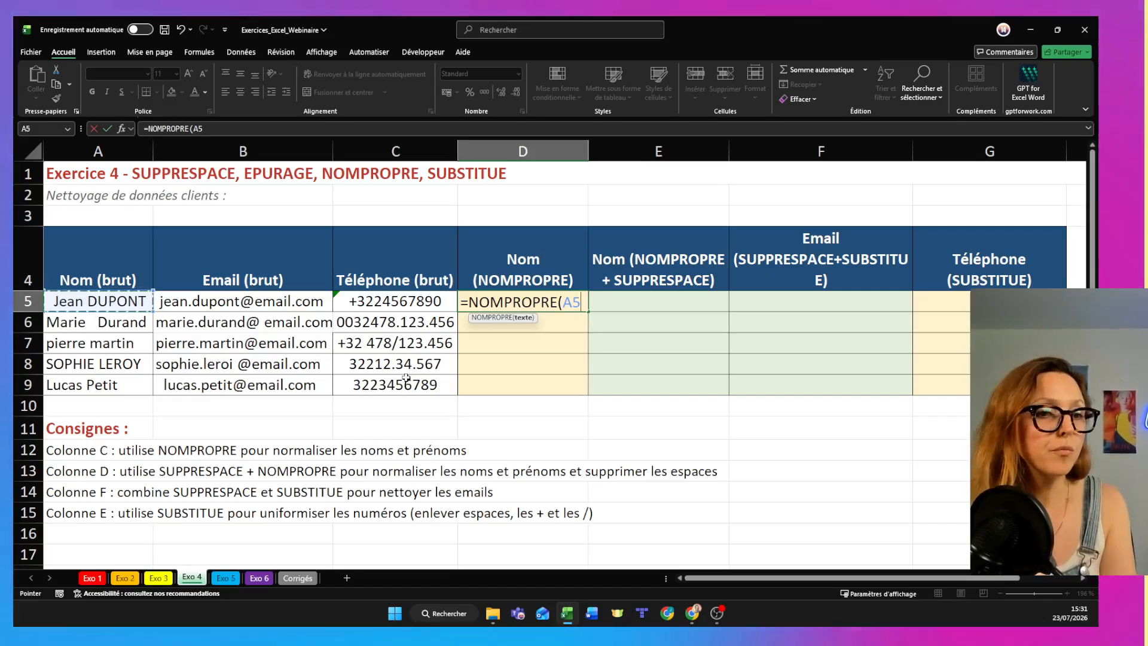
{"action": "type", "text": ")"}
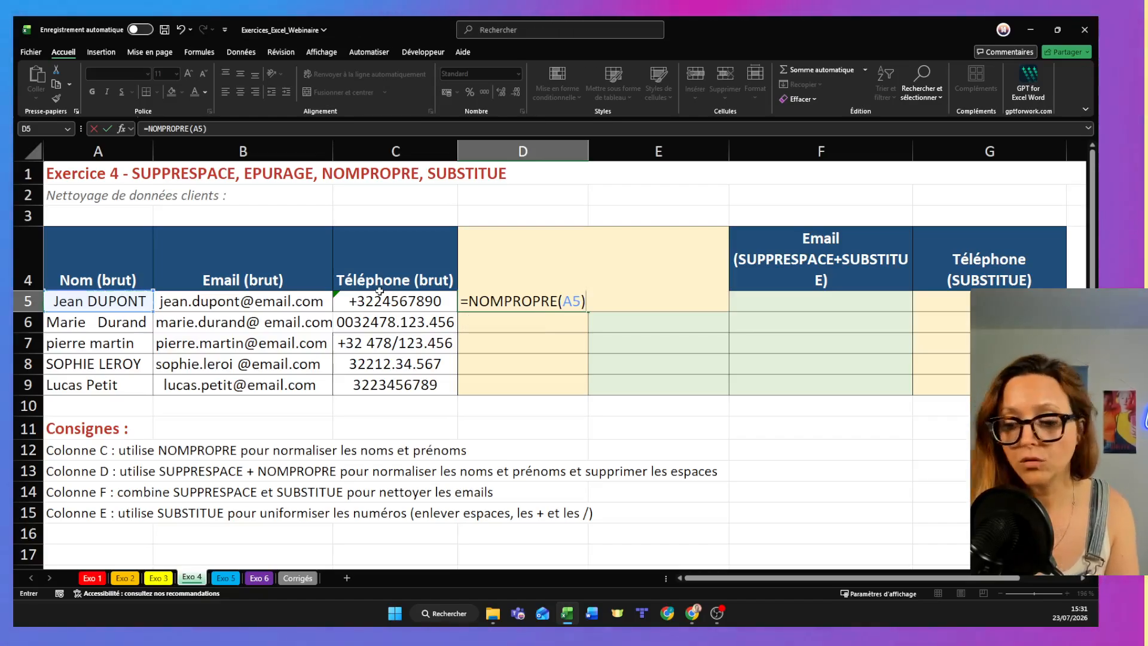
{"action": "key", "text": "Return"}
- Fill the NOMPROPRE formula from D5 down to D9
{"action": "left_click", "coordinate": [520, 302]}
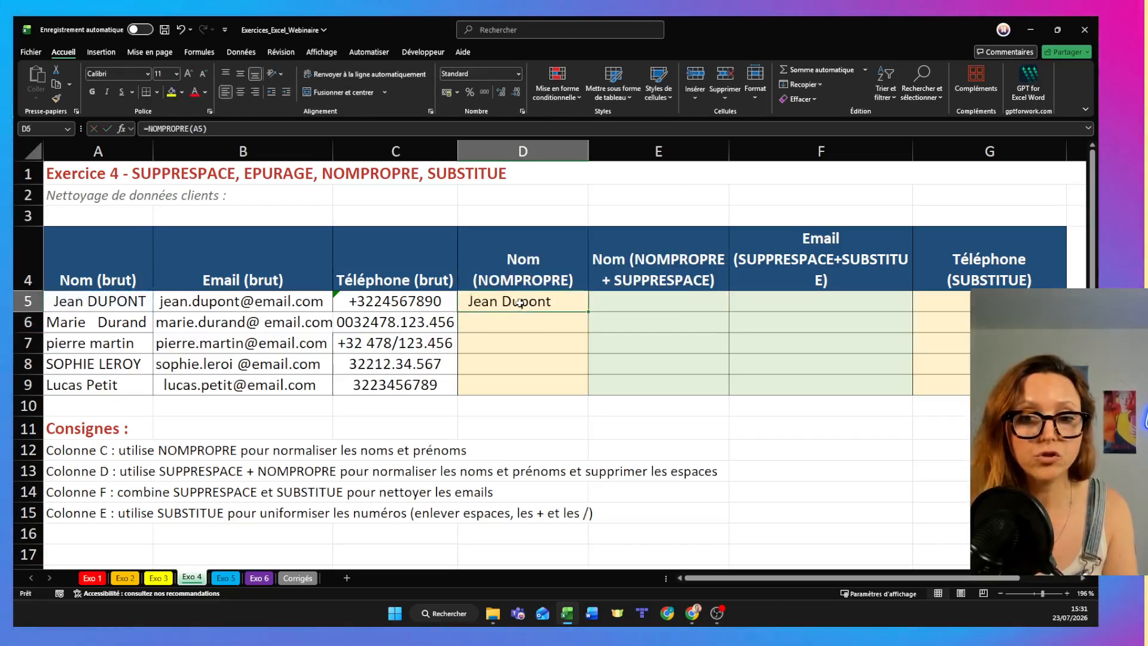
{"action": "left_click_drag", "start_coordinate": [586, 312], "coordinate": [589, 312]}
{"action": "left_click_drag", "start_coordinate": [582, 385], "coordinate": [584, 390]}
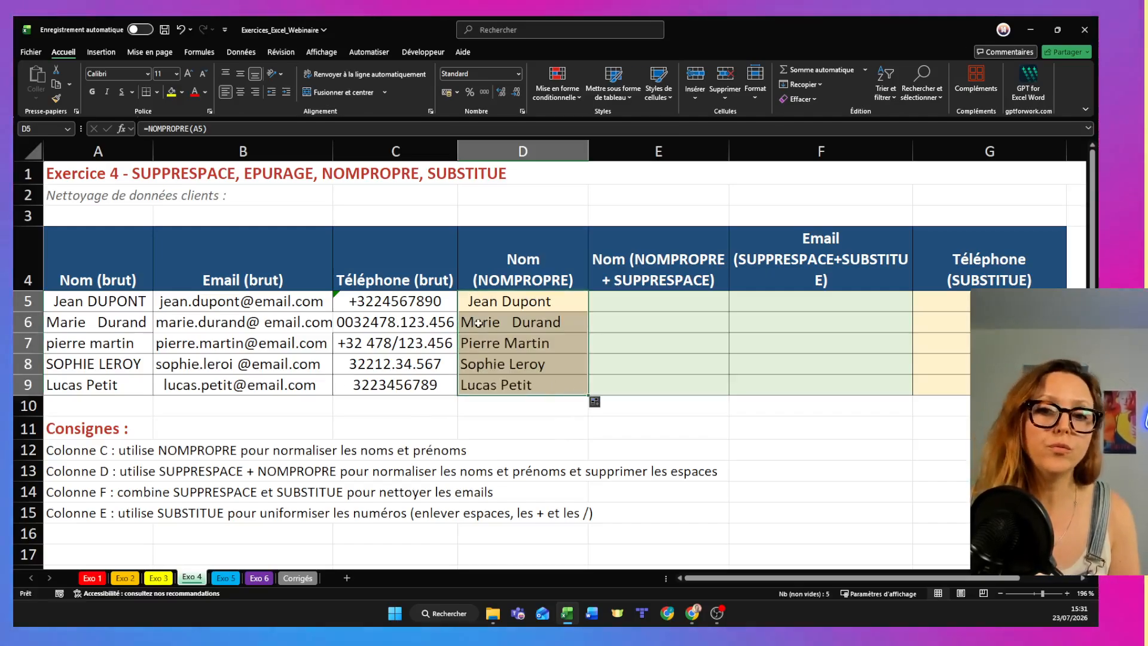
{"action": "left_click", "coordinate": [488, 307]}
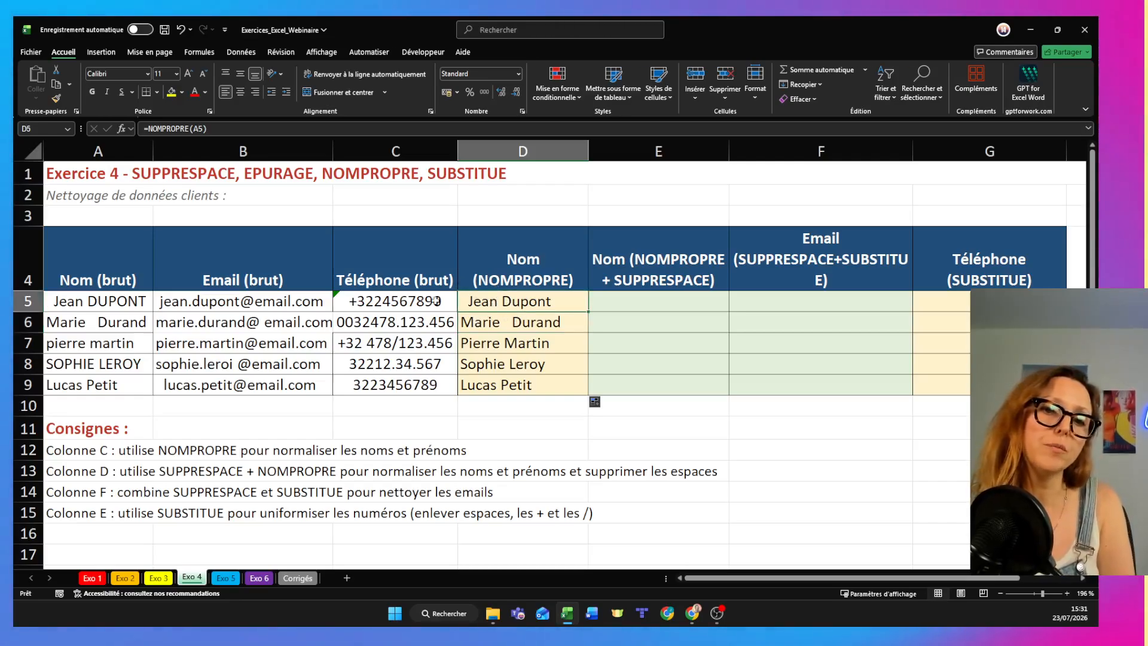
- Enter =SUPPRESPACE(NOMPROPRE(A5)) in E5 to normalise the name and remove its extra spaces
{"action": "left_click", "coordinate": [681, 299]}
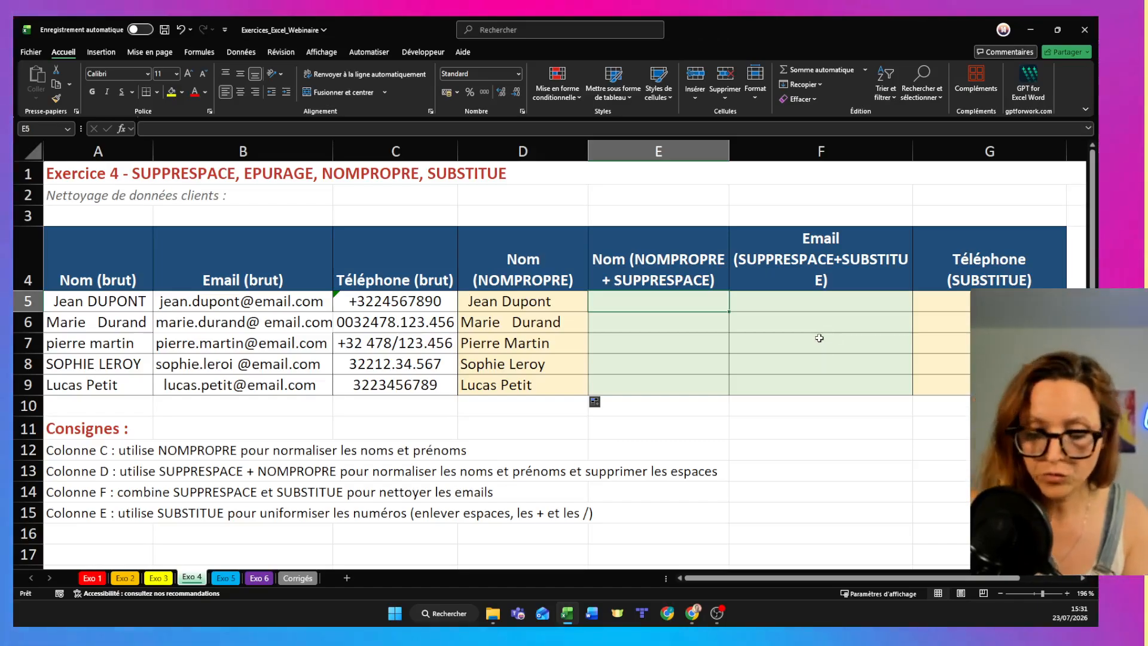
{"action": "type", "text": "=su"}
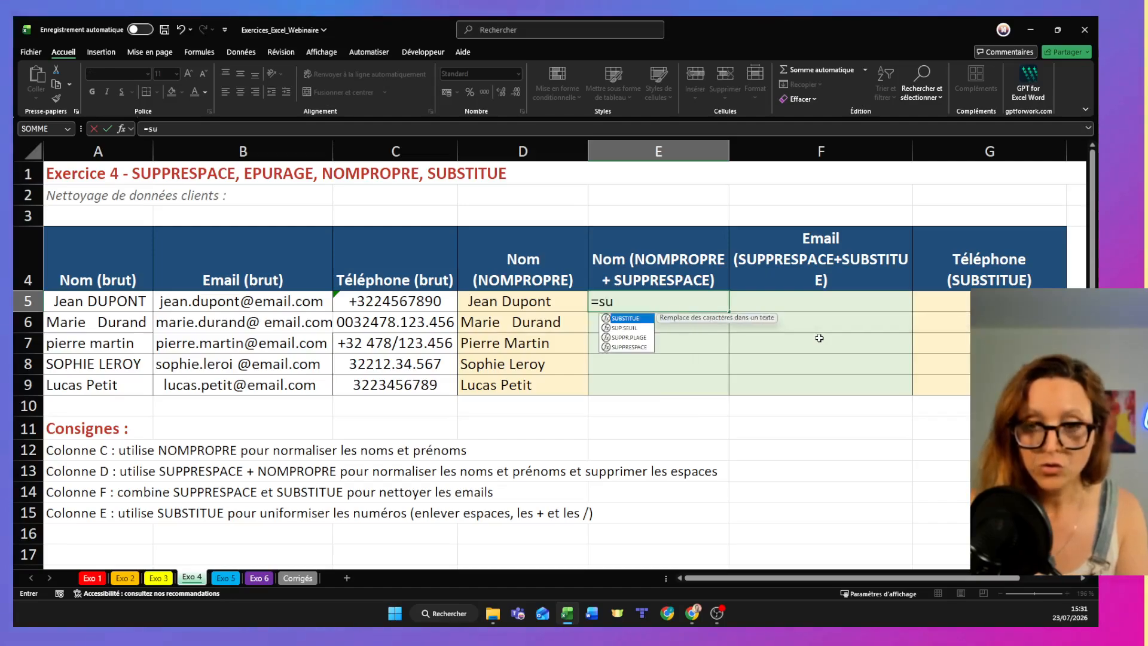
{"action": "type", "text": "p"}
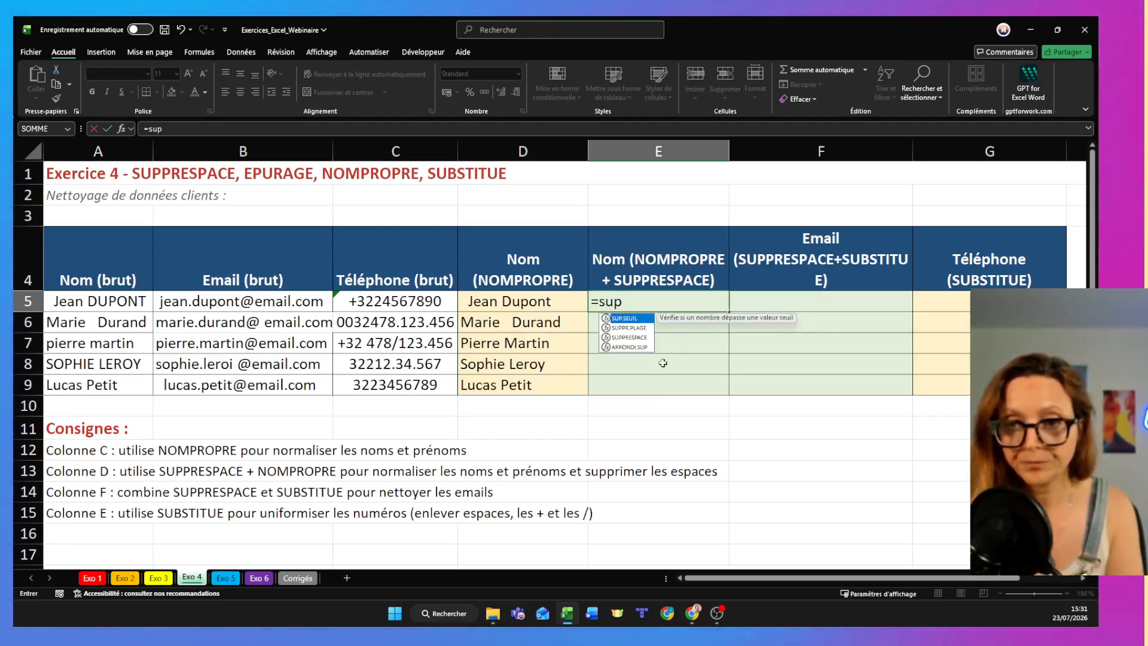
{"action": "double_click", "coordinate": [629, 337]}
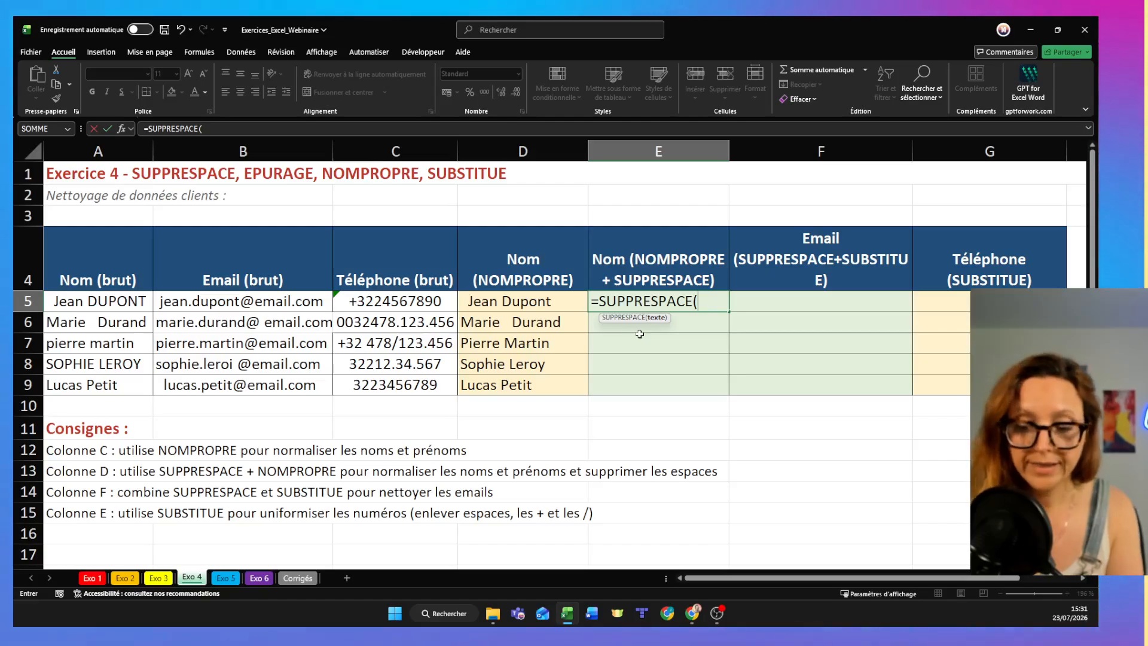
{"action": "type", "text": "nom"}
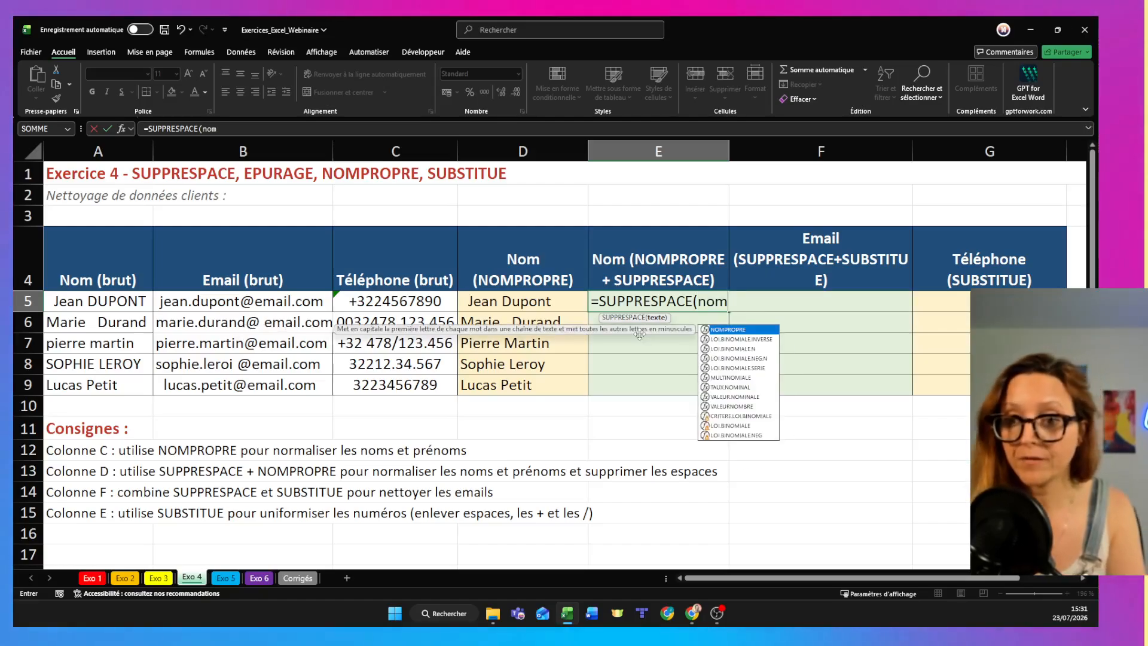
{"action": "double_click", "coordinate": [722, 329]}
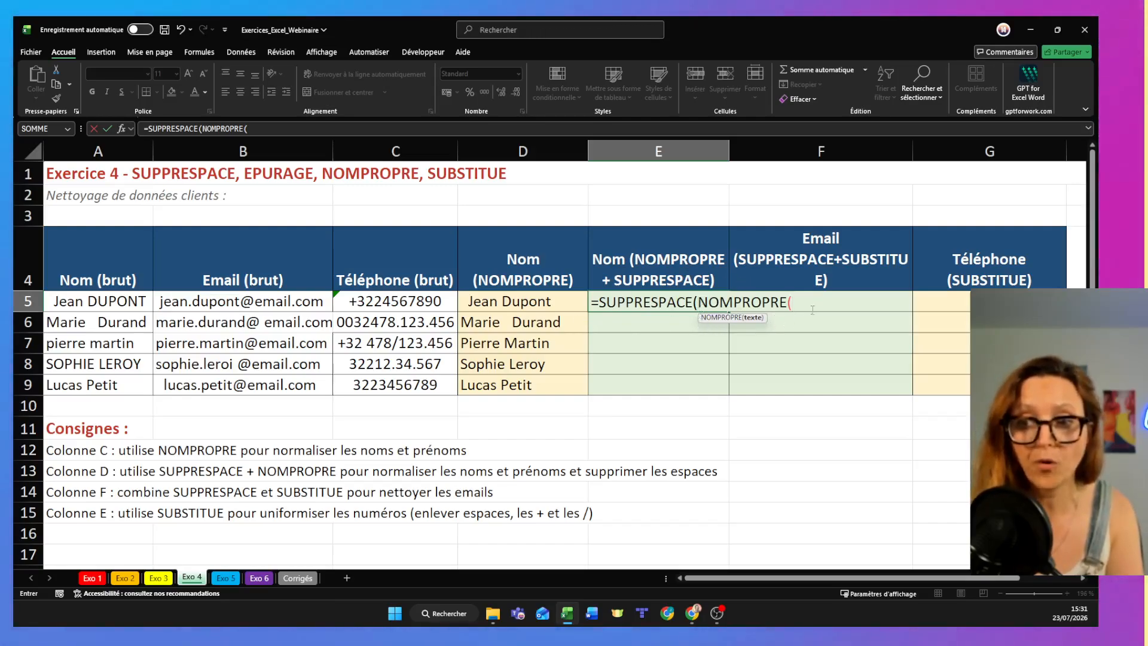
{"action": "left_click", "coordinate": [119, 302]}
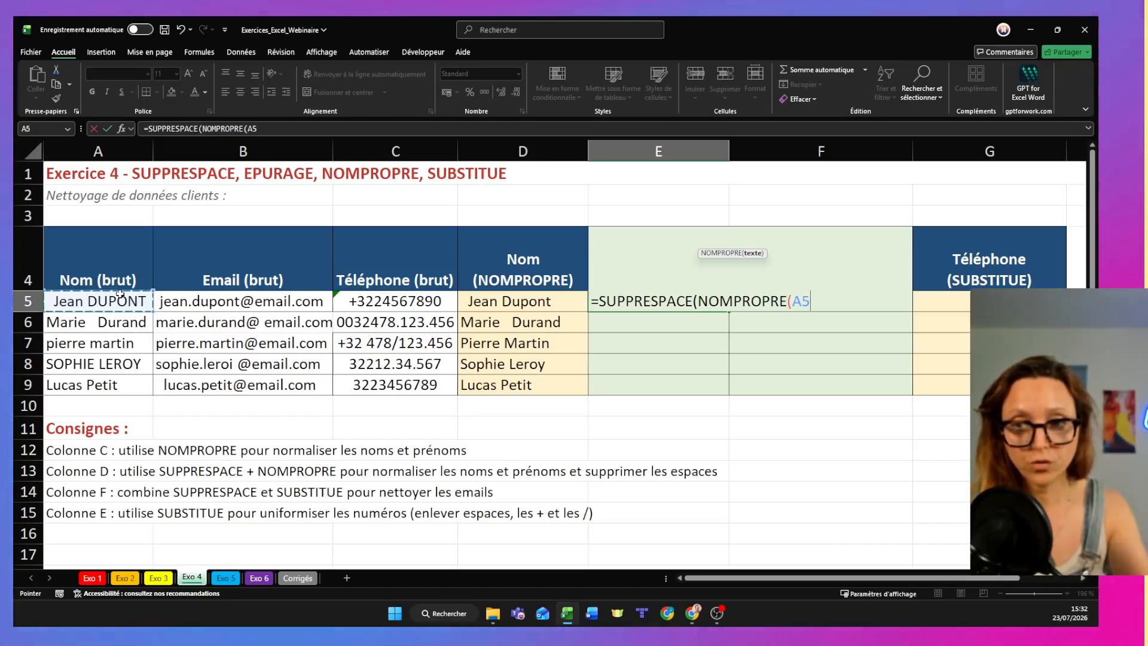
{"action": "type", "text": ")"}
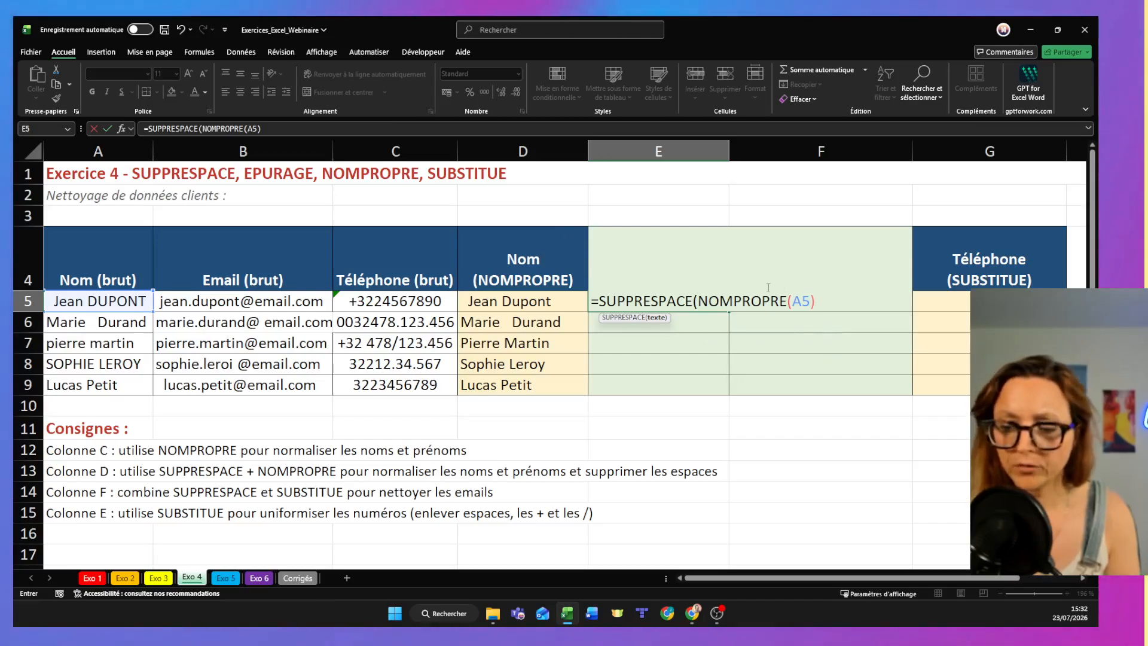
{"action": "key", "text": "Return"}
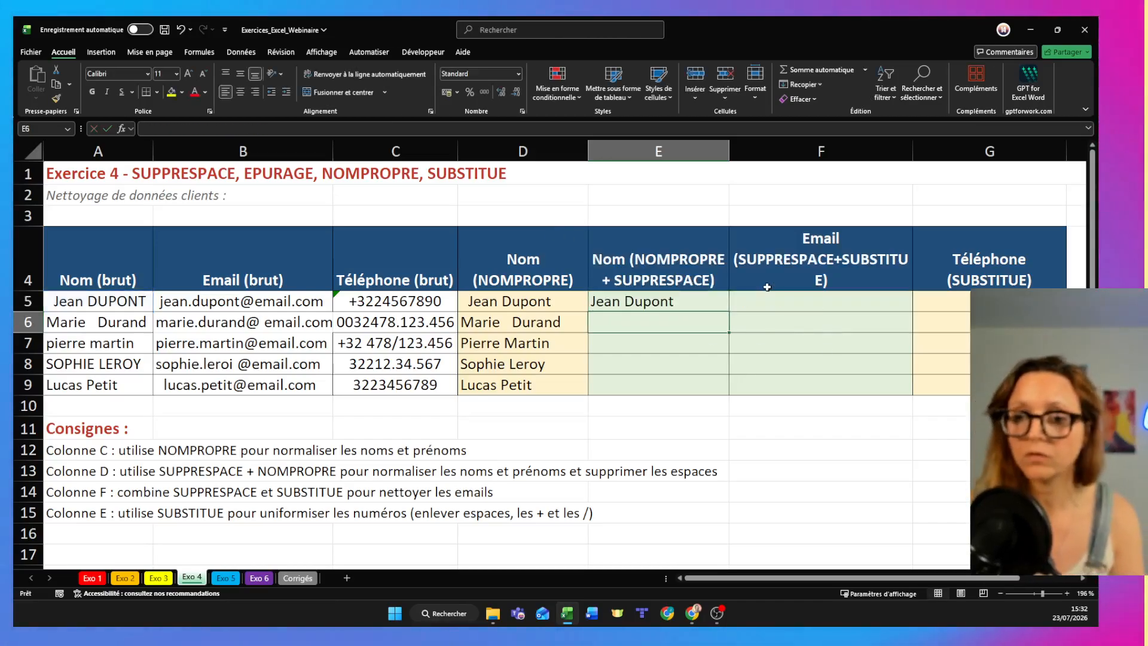
- Fill the combined SUPPRESPACE and NOMPROPRE formula from E5 down to E9
{"action": "left_click", "coordinate": [710, 296]}
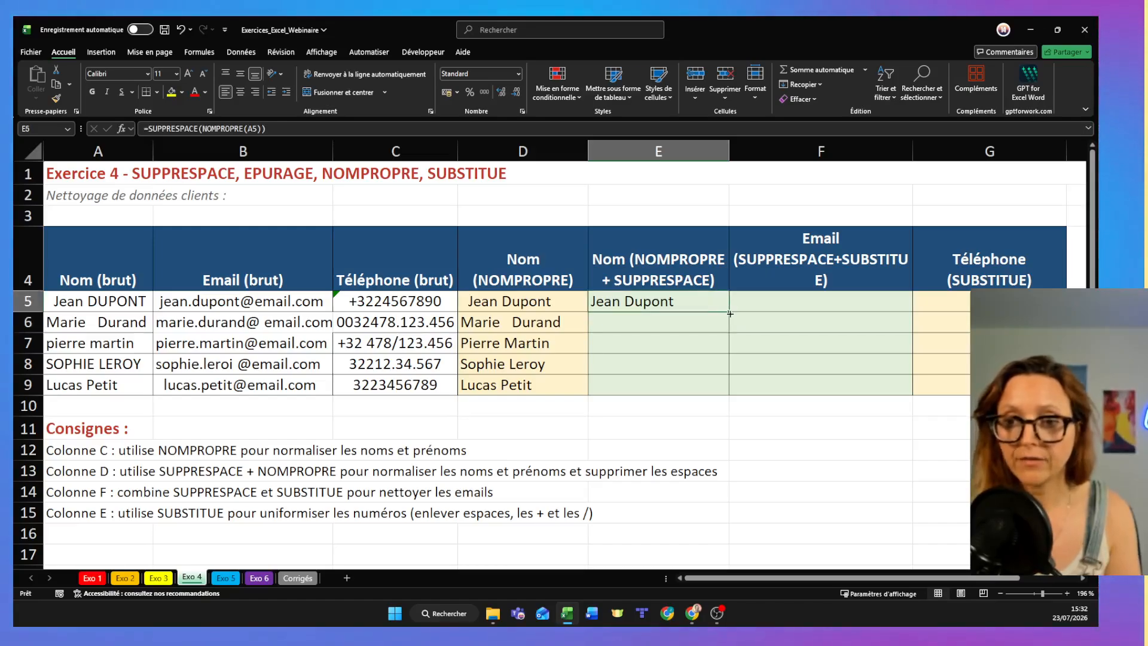
{"action": "left_click_drag", "start_coordinate": [744, 385], "coordinate": [744, 390]}
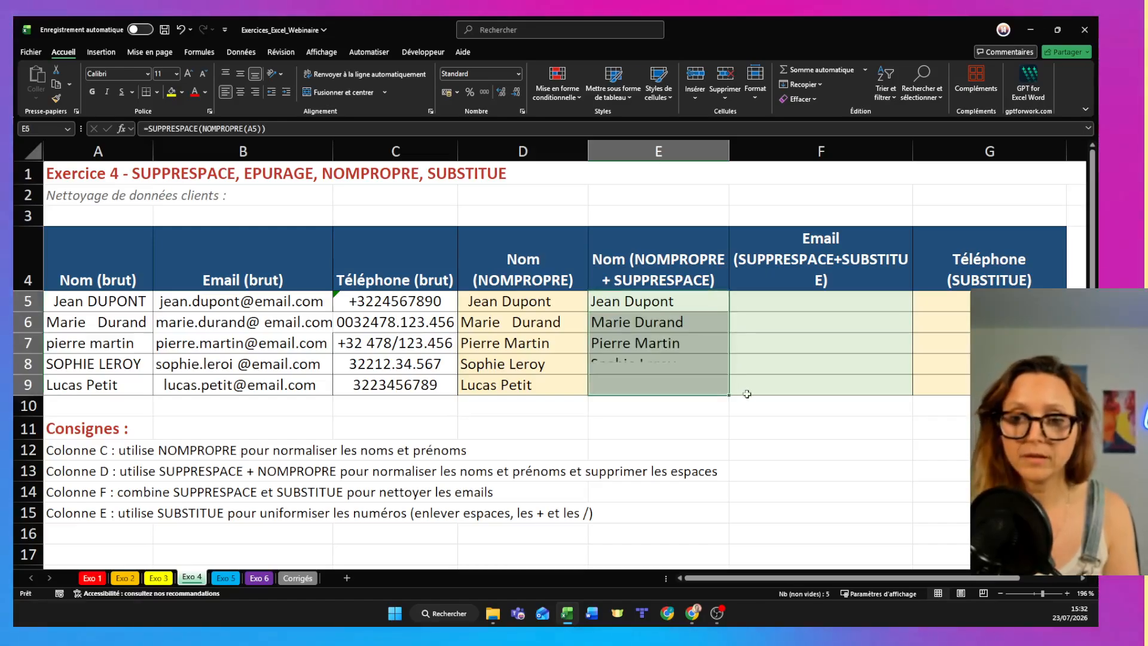
{"action": "left_click", "coordinate": [755, 446]}
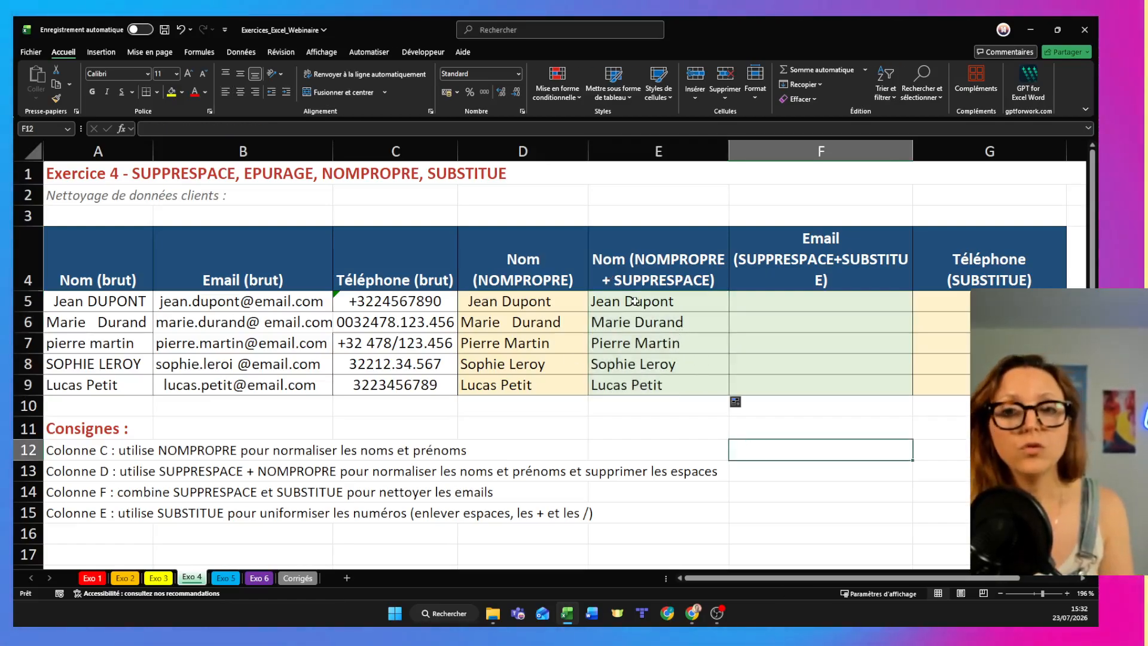
- Try pasting the formulas from E5:E9 directly over the raw names in A5:A9, and undo the paste
{"action": "left_click_drag", "start_coordinate": [635, 301], "coordinate": [643, 386]}
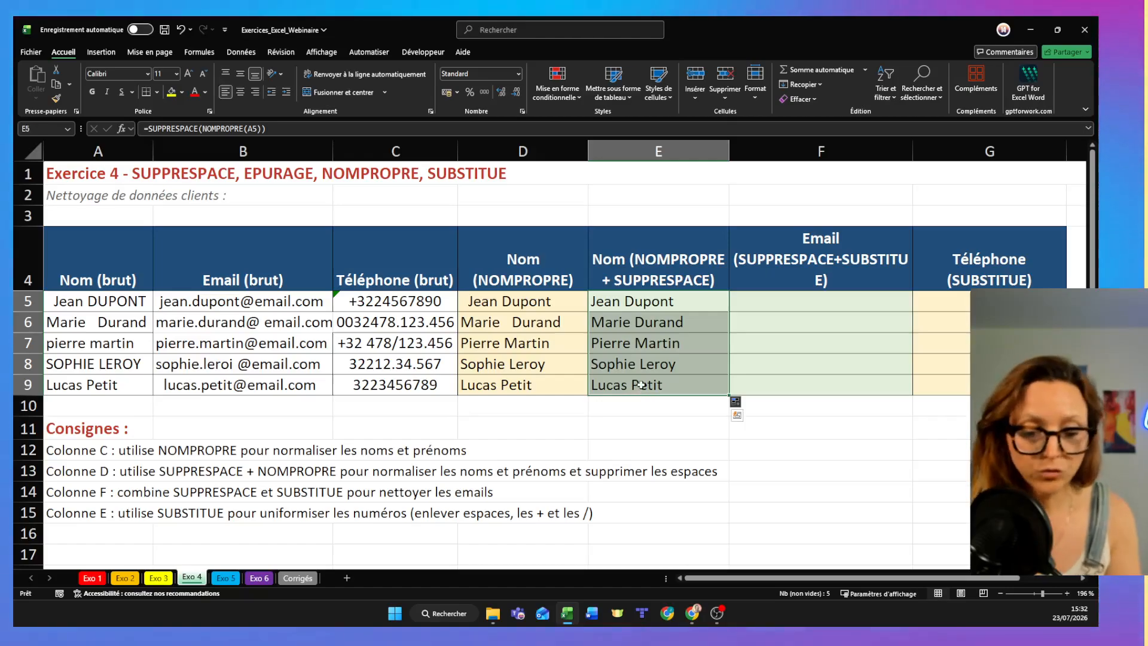
{"action": "left_click_drag", "start_coordinate": [96, 301], "coordinate": [127, 400]}
{"action": "key", "text": "ctrl+v"}
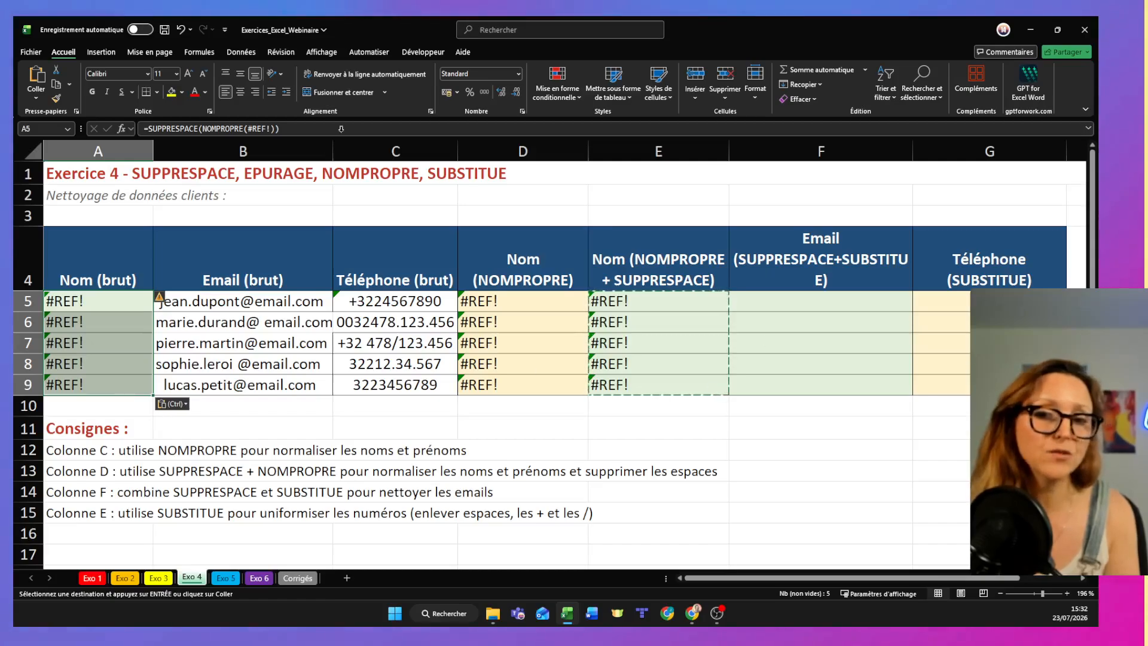
{"action": "key", "text": "ctrl+z"}
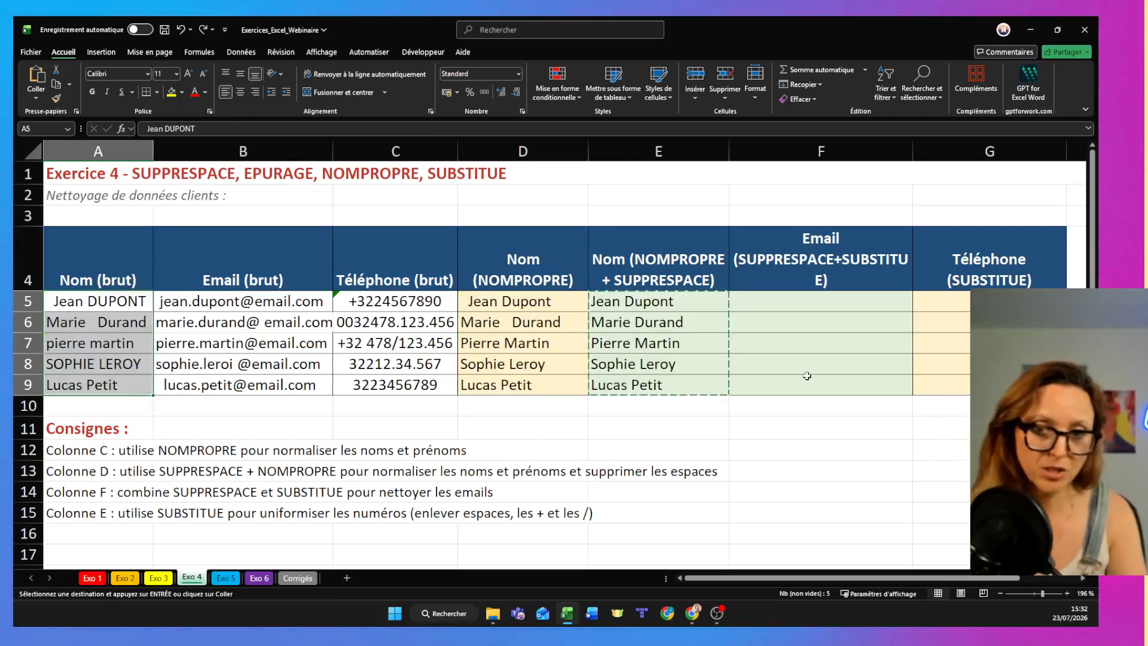
- Copy the cleaned names in E5:E9 and paste them as values only over the raw names in A5:A9
{"action": "left_click_drag", "start_coordinate": [685, 303], "coordinate": [678, 392]}
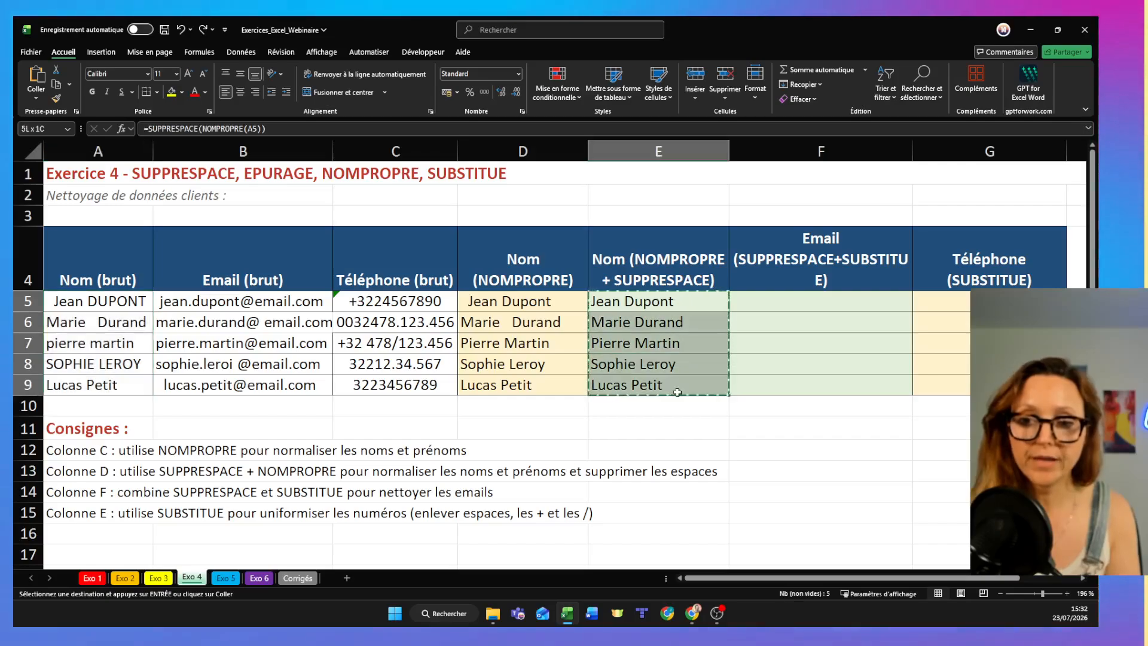
{"action": "key", "text": "ctrl+c"}
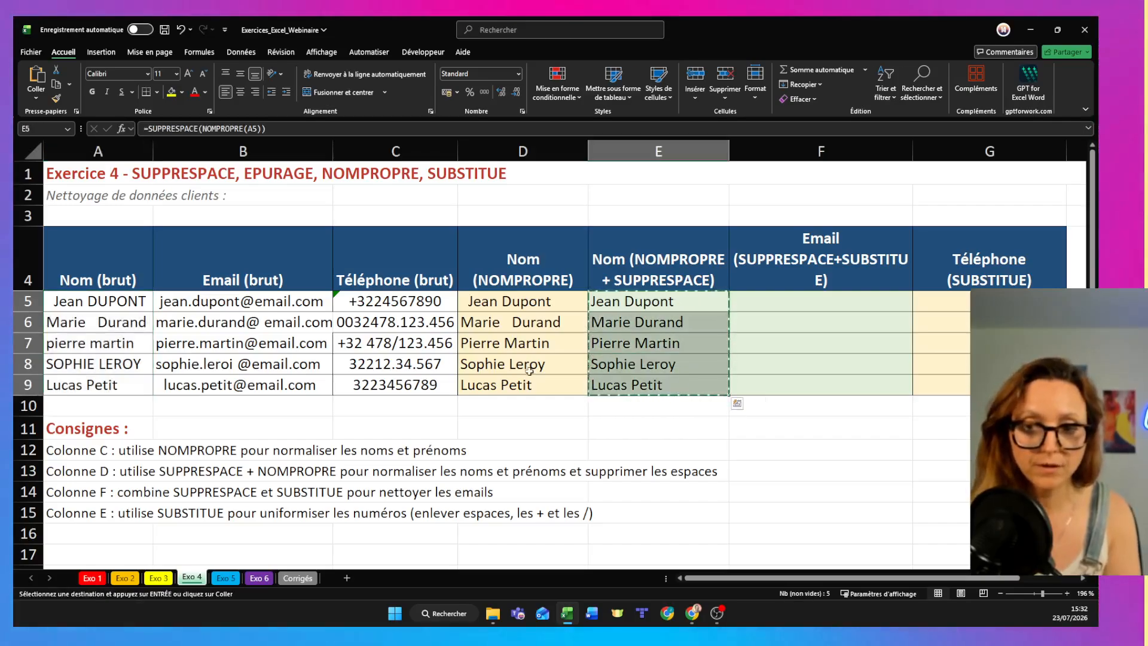
{"action": "left_click_drag", "start_coordinate": [142, 302], "coordinate": [157, 388]}
{"action": "left_click", "coordinate": [144, 388]}
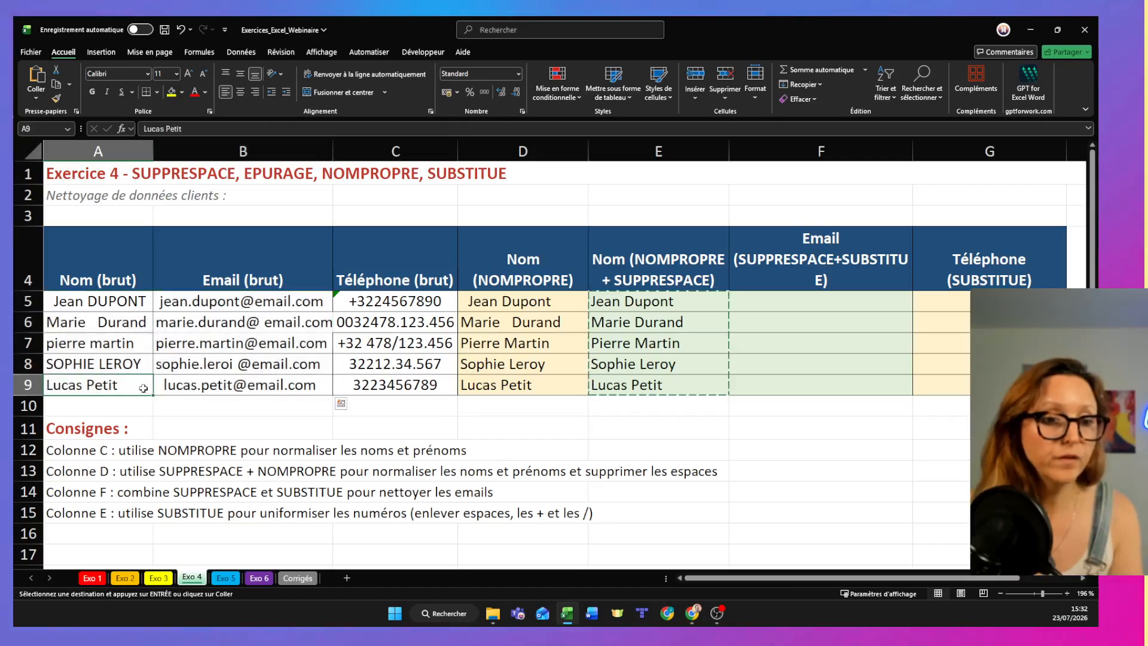
{"action": "left_click_drag", "start_coordinate": [105, 303], "coordinate": [113, 386]}
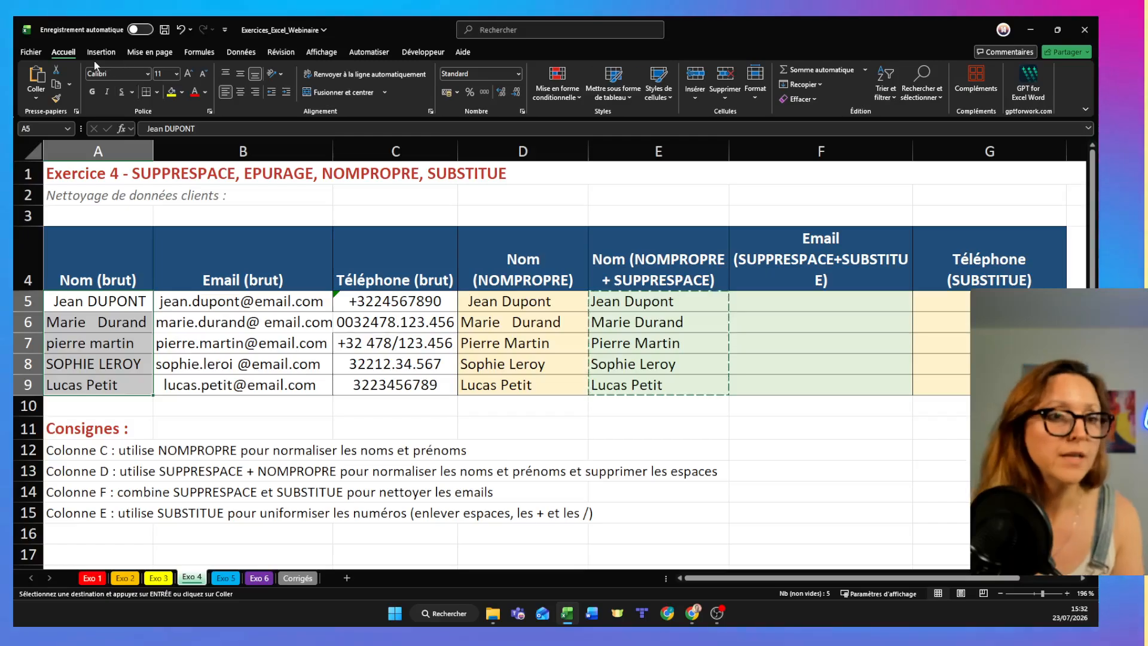
{"action": "right_click", "coordinate": [68, 328]}
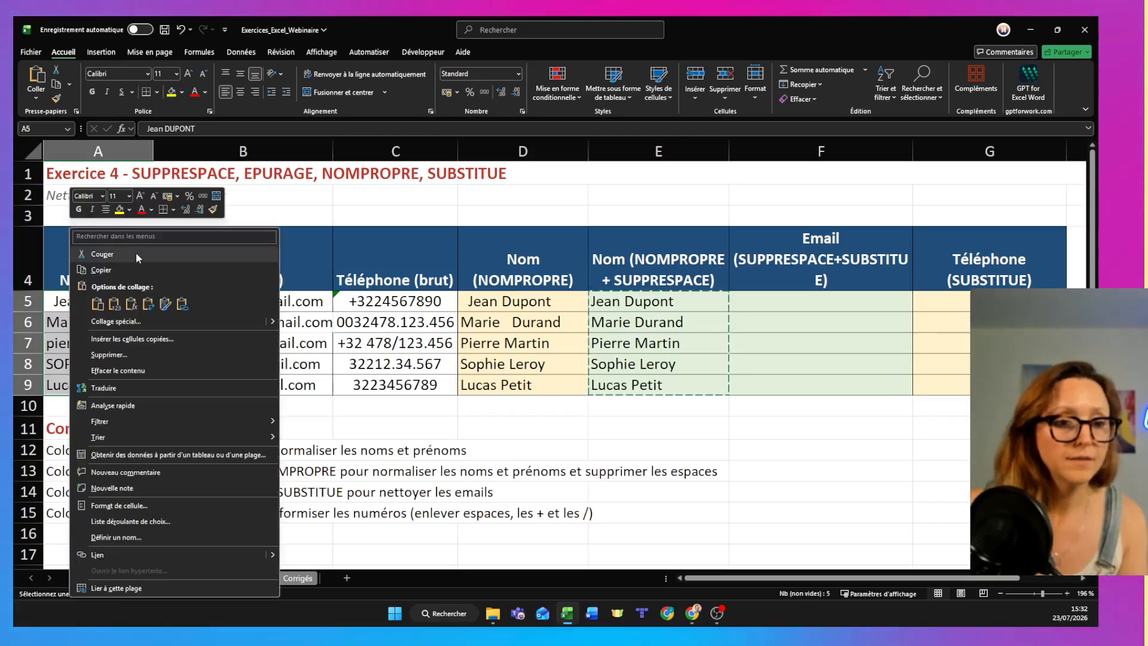
{"action": "left_click", "coordinate": [113, 322]}
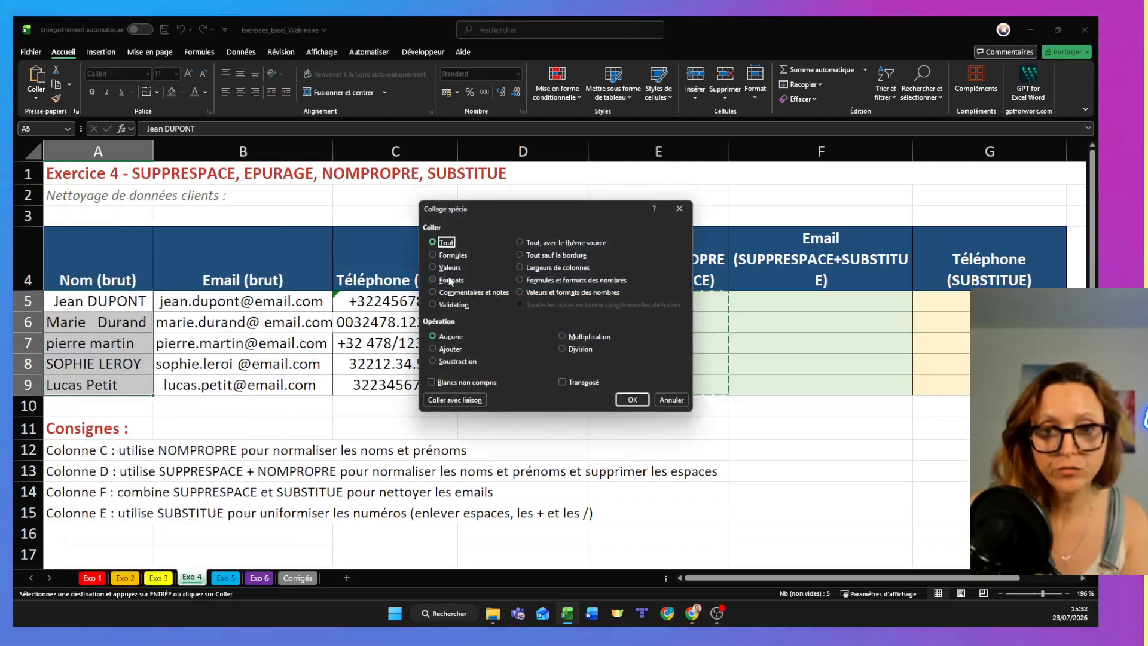
{"action": "double_click", "coordinate": [443, 268]}
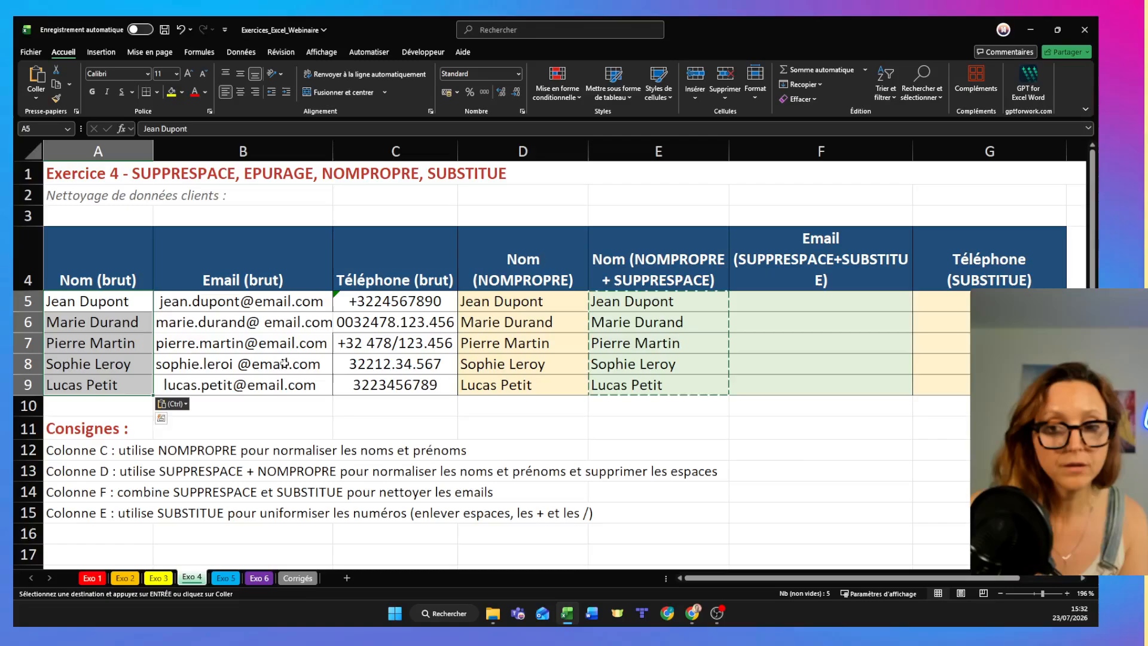
- Widen column D, and undo both the widening and the values paste over A5:A9
{"action": "left_click_drag", "start_coordinate": [583, 147], "coordinate": [616, 144]}
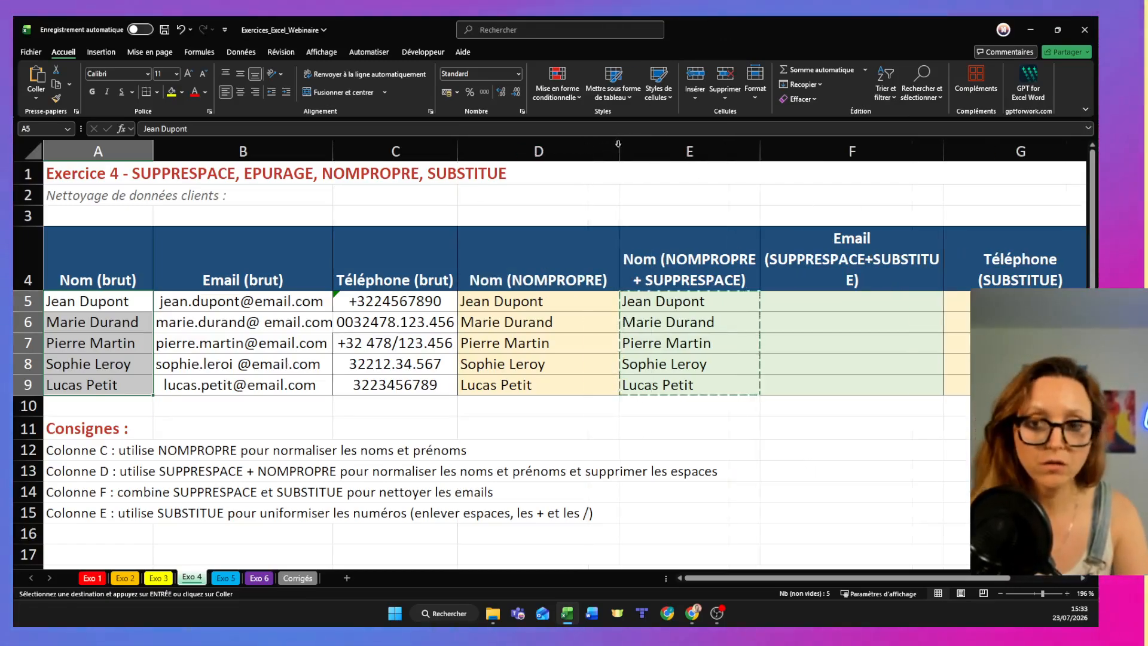
{"action": "key", "text": "ctrl+z"}
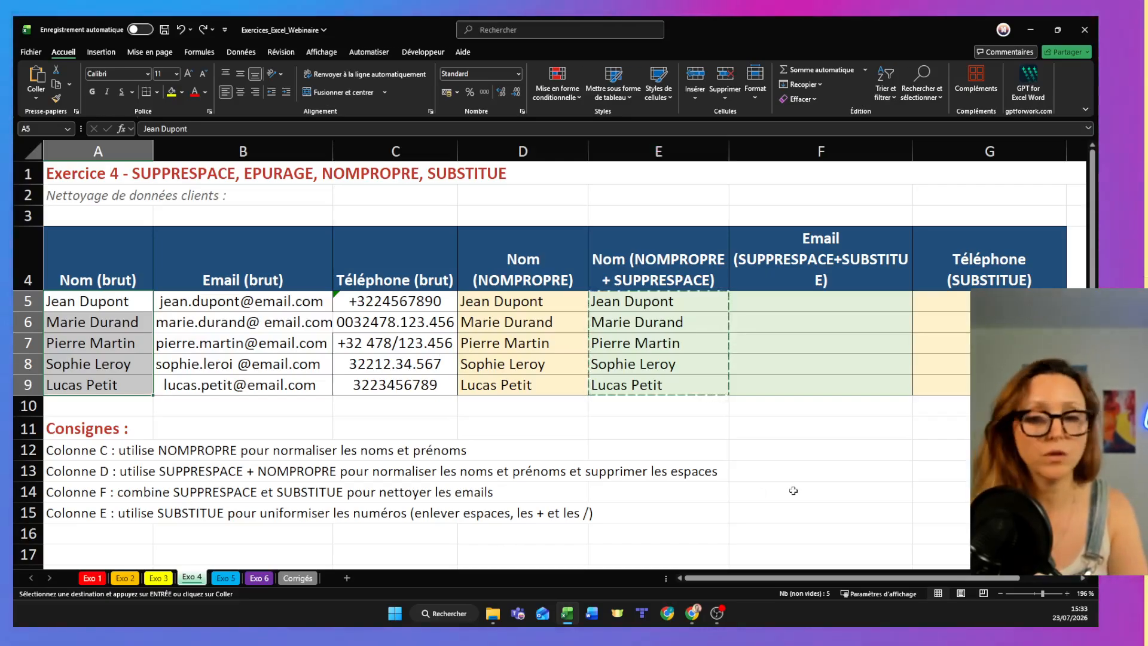
{"action": "key", "text": "ctrl+z"}
{"action": "left_click", "coordinate": [520, 428]}
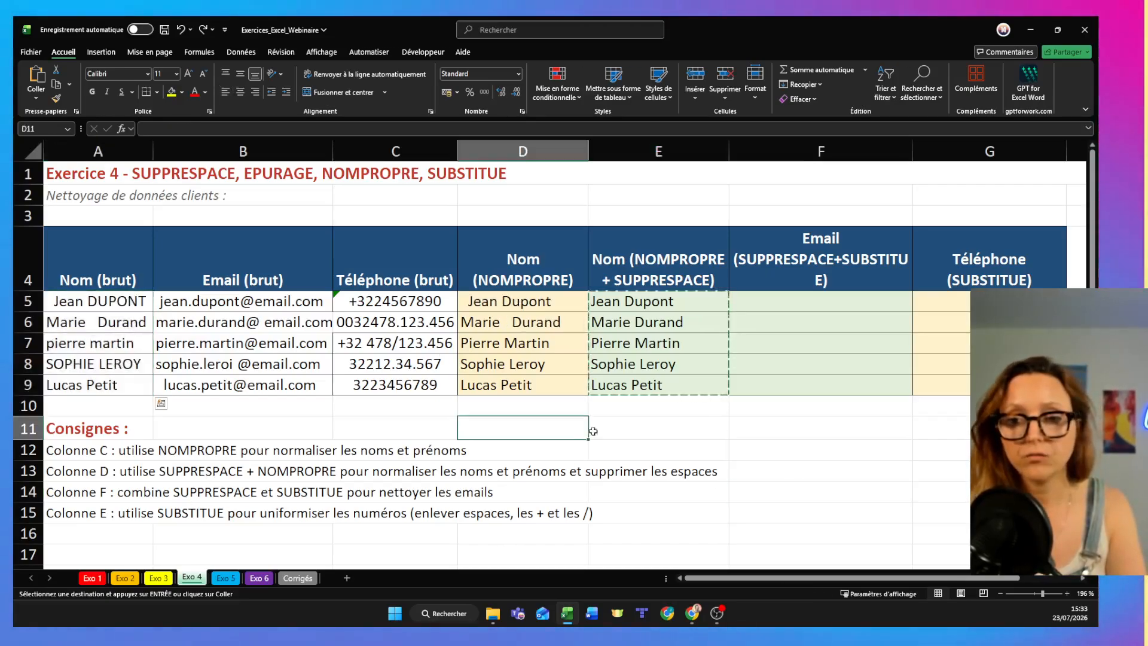
{"action": "left_click", "coordinate": [658, 362]}
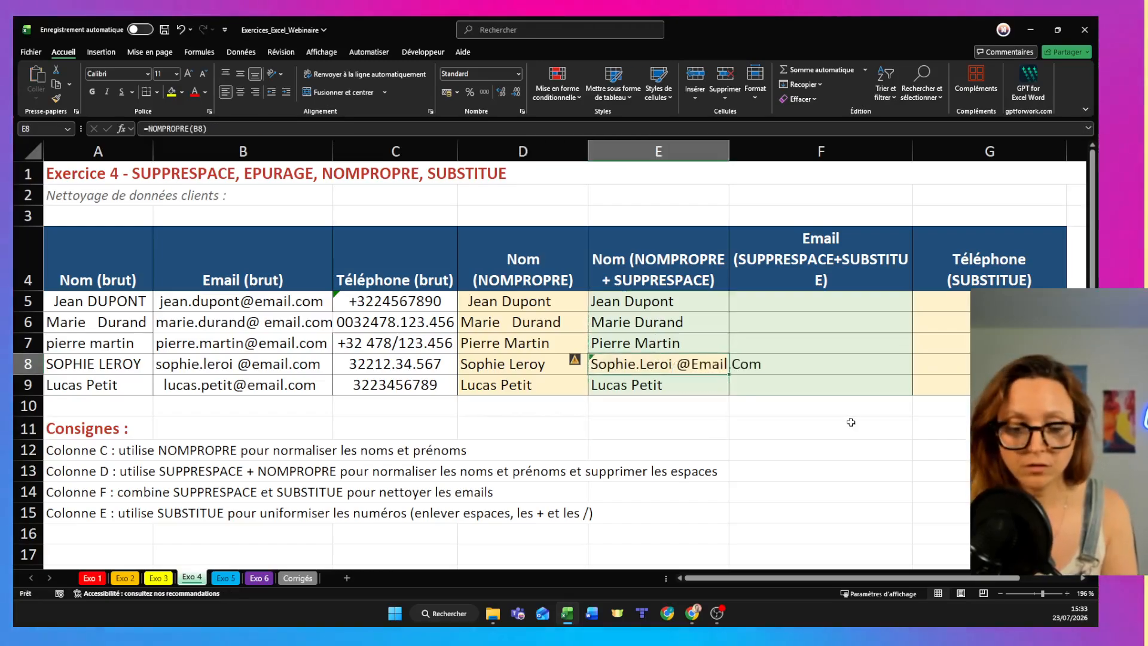
- Reselect the name formulas in E5:E9 and clear the pending copy
{"action": "left_click", "coordinate": [691, 419]}
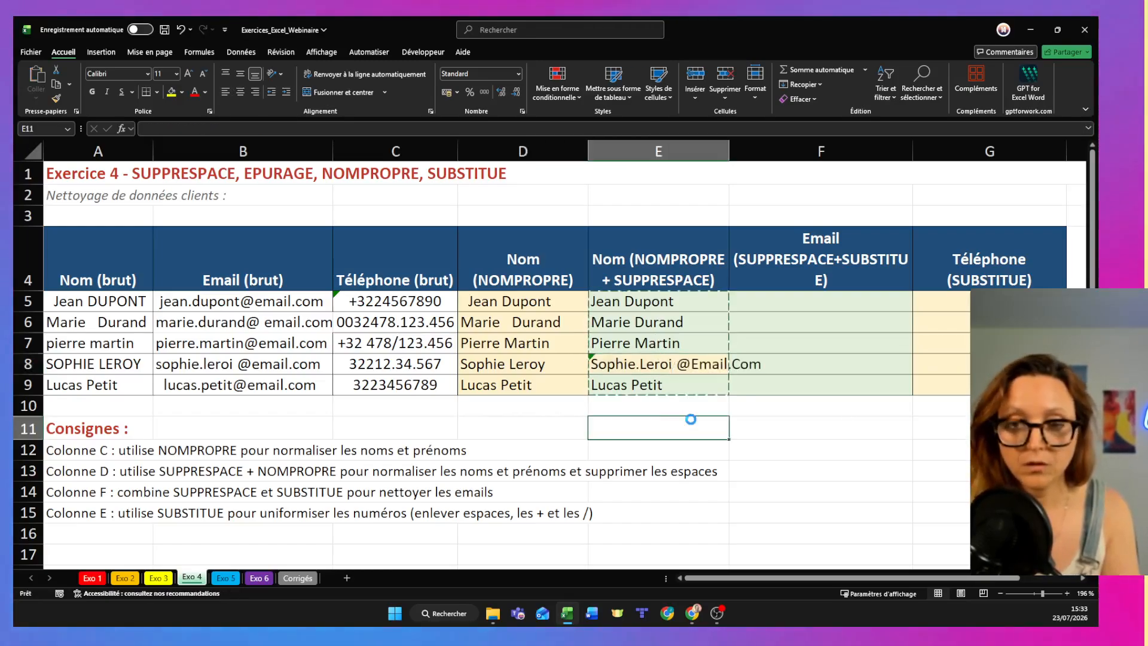
{"action": "left_click_drag", "start_coordinate": [661, 302], "coordinate": [673, 385]}
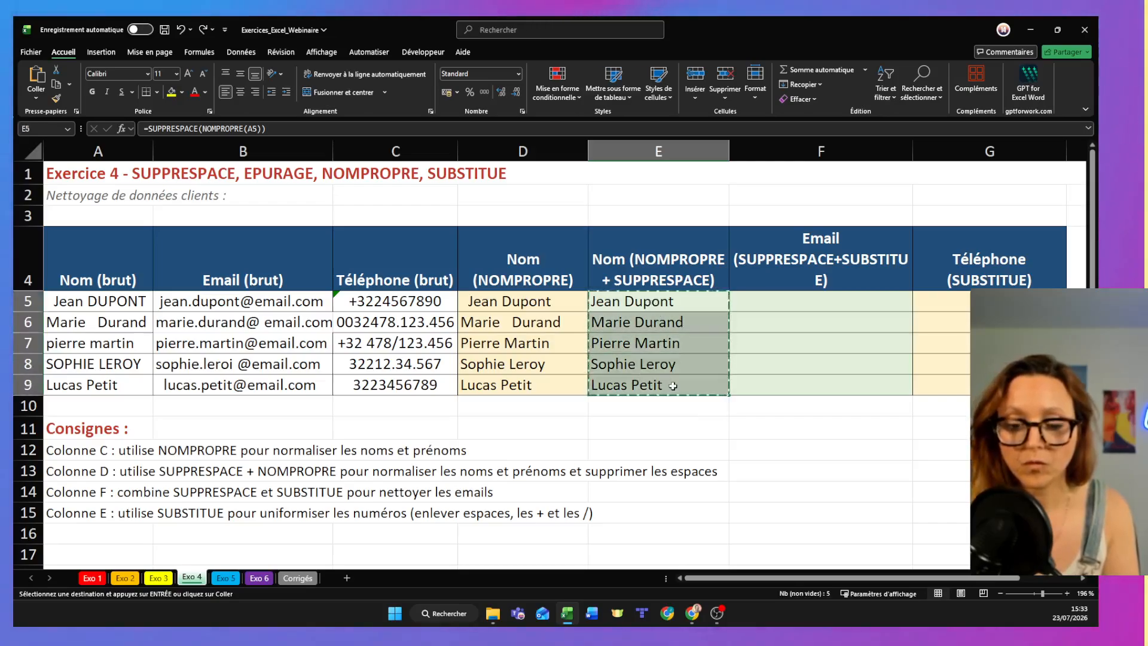
{"action": "type", "text": "Jean Dupont Marie Durand Pierre Martin Sophie Leroy Lucas Petit"}
{"action": "double_click", "coordinate": [719, 432]}
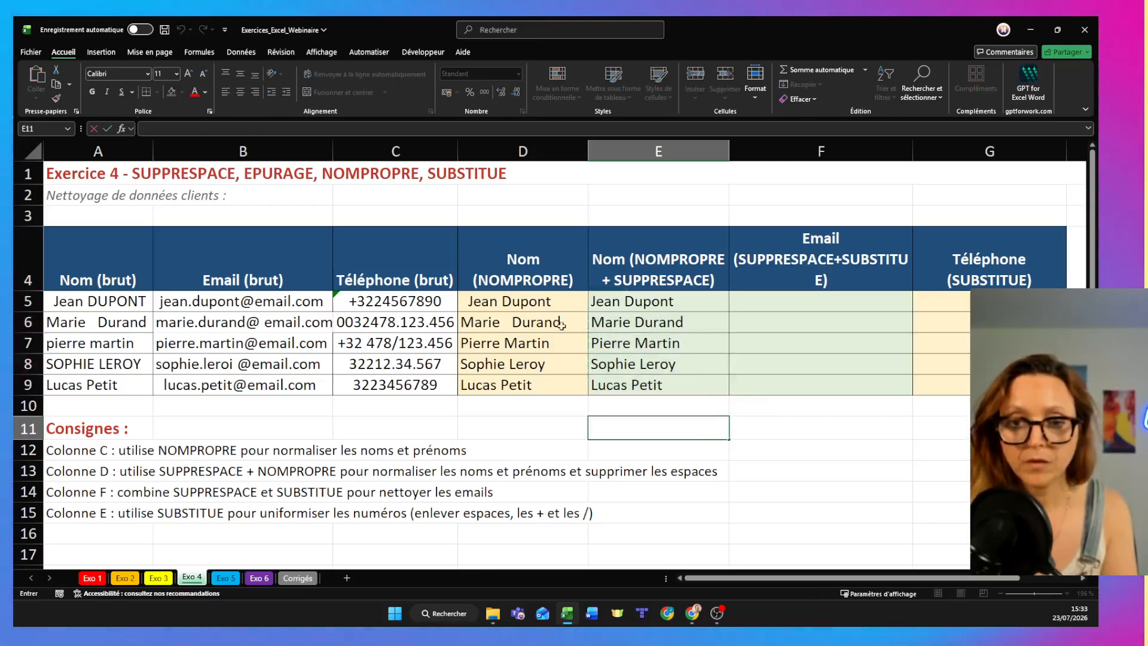
- Enter =SUPPRESPACE(B5) in F5, dropping the nested SUBSTITUE function from the formula
{"action": "left_click", "coordinate": [769, 302]}
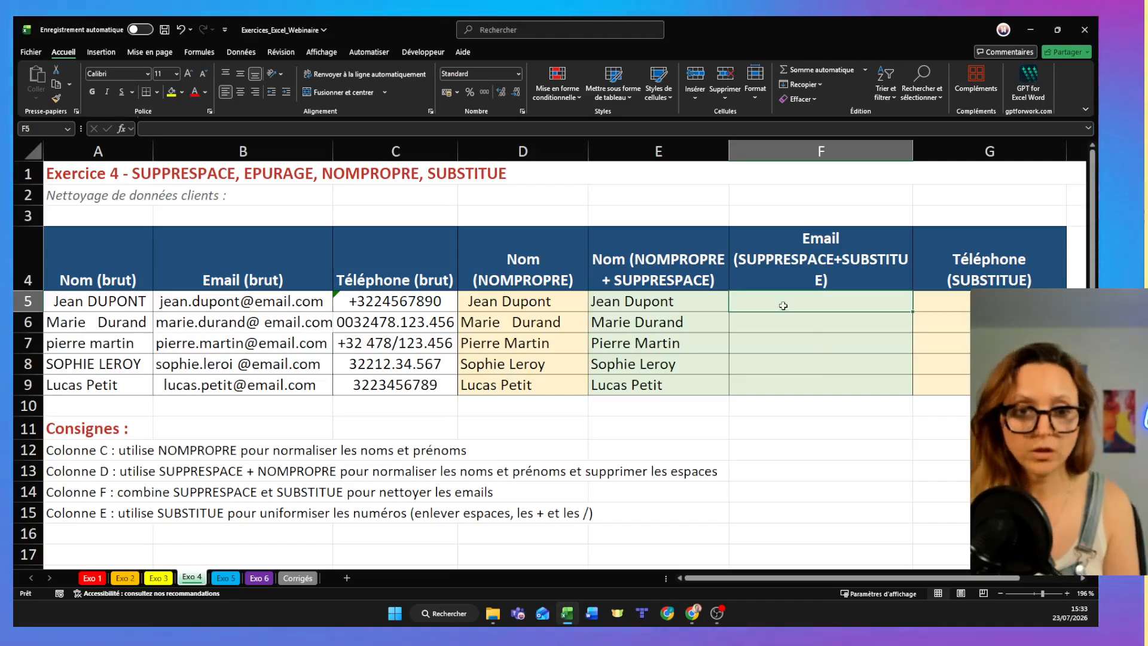
{"action": "type", "text": "="}
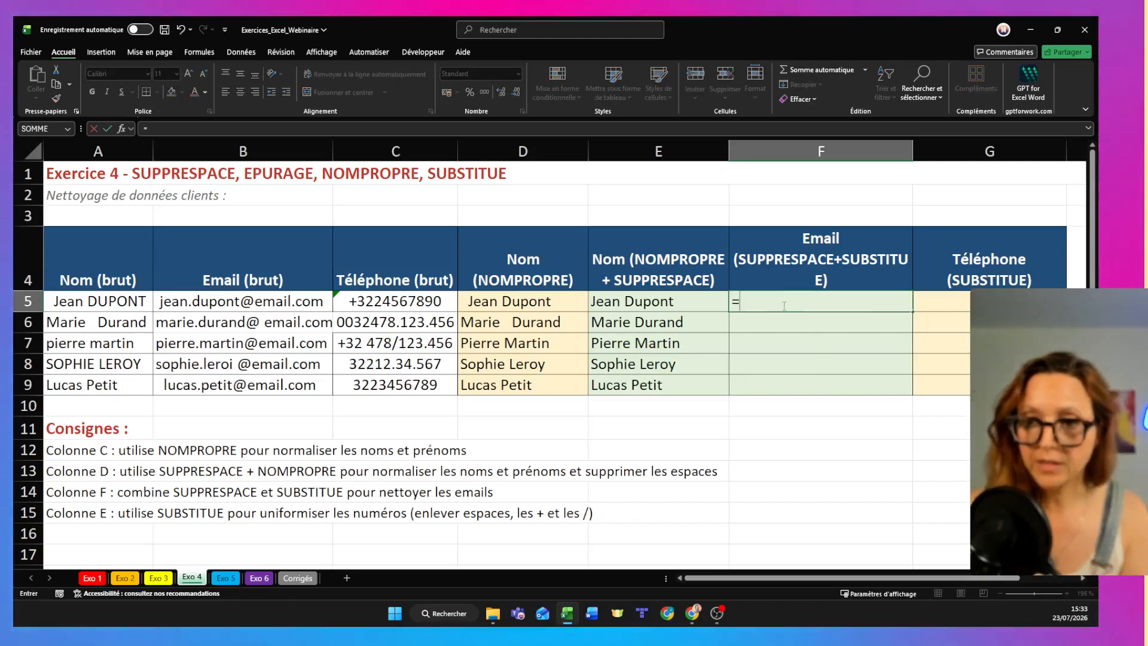
{"action": "type", "text": "supp"}
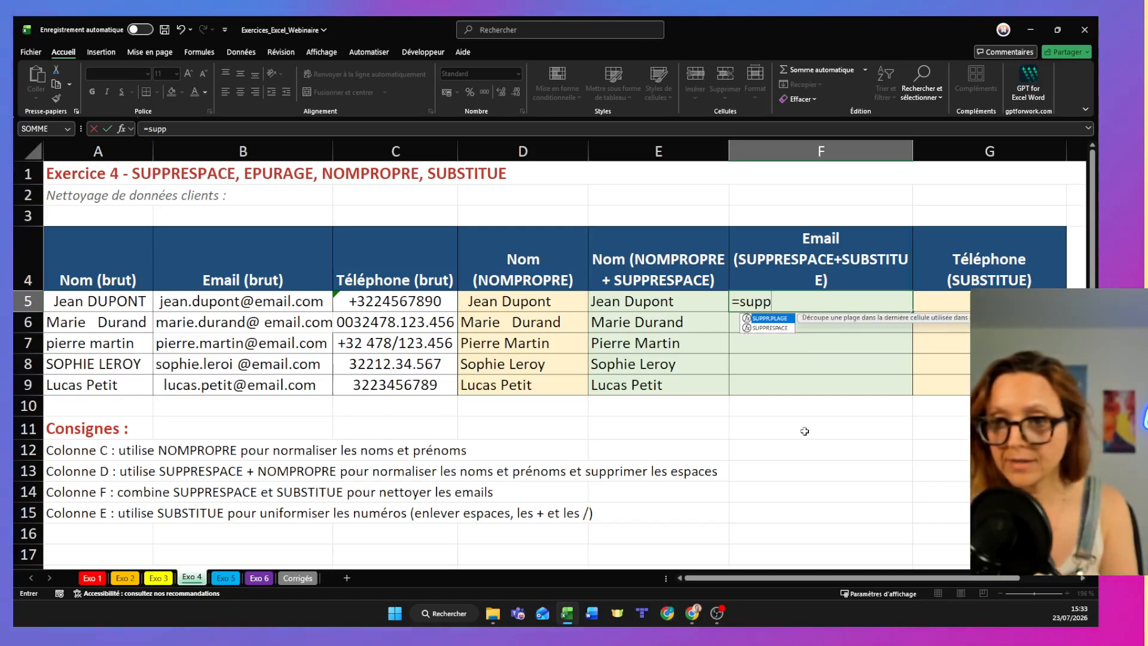
{"action": "double_click", "coordinate": [755, 328]}
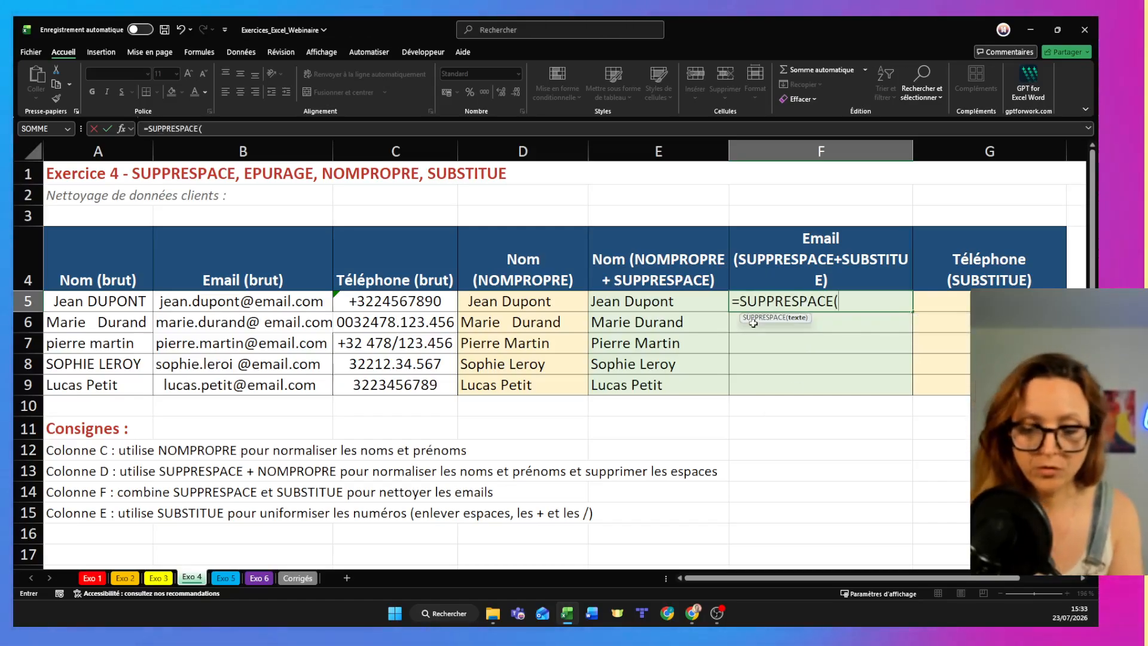
{"action": "type", "text": "Sub"}
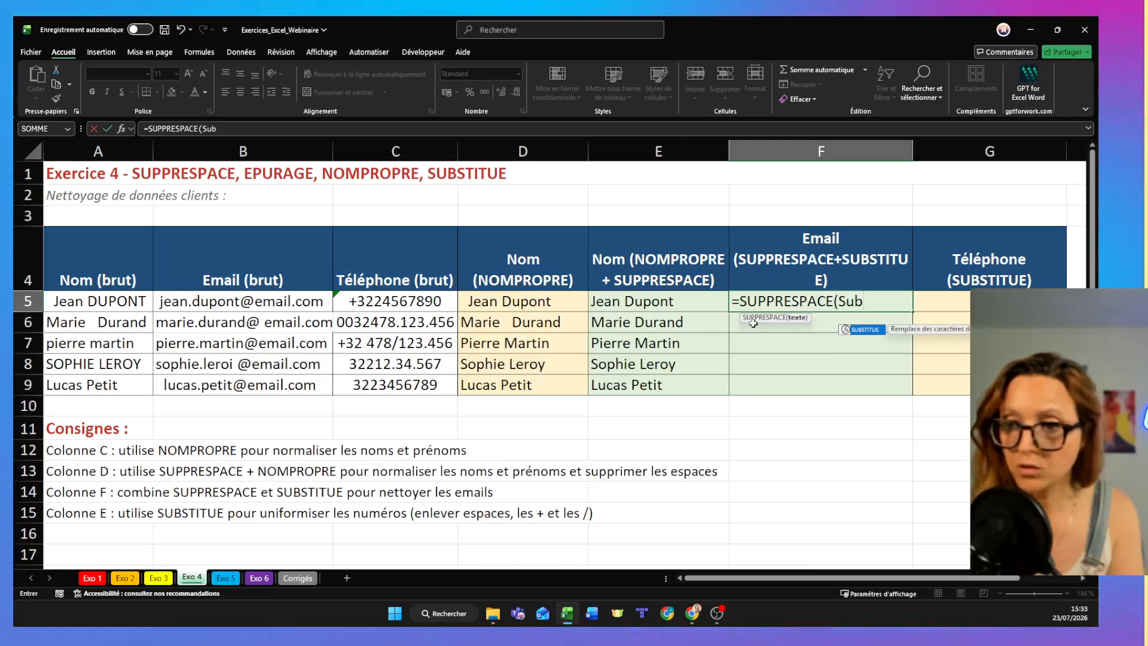
{"action": "double_click", "coordinate": [862, 330]}
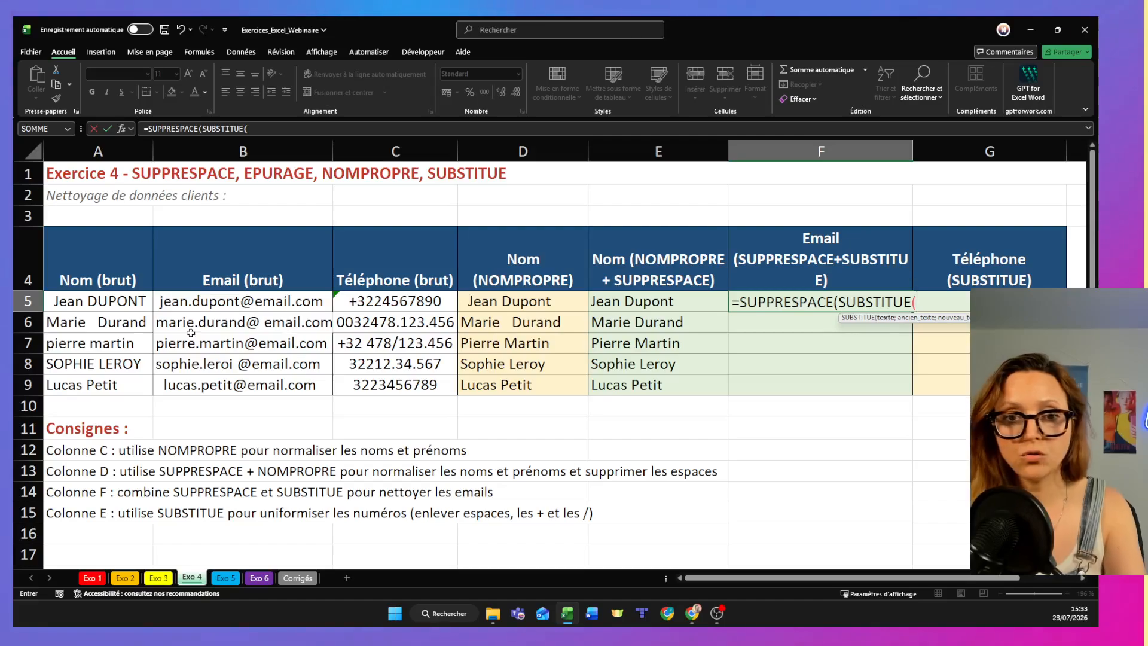
{"action": "left_click", "coordinate": [219, 302]}
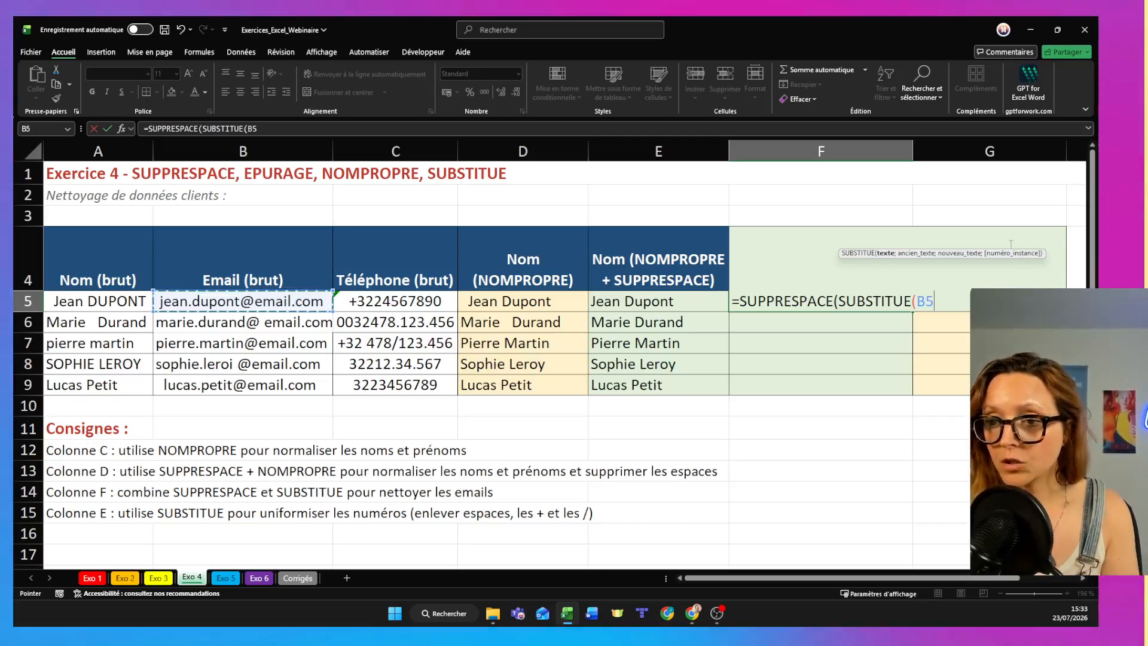
{"action": "double_click", "coordinate": [876, 301]}
{"action": "key", "text": "Delete"}
{"action": "key", "text": "Delete"}
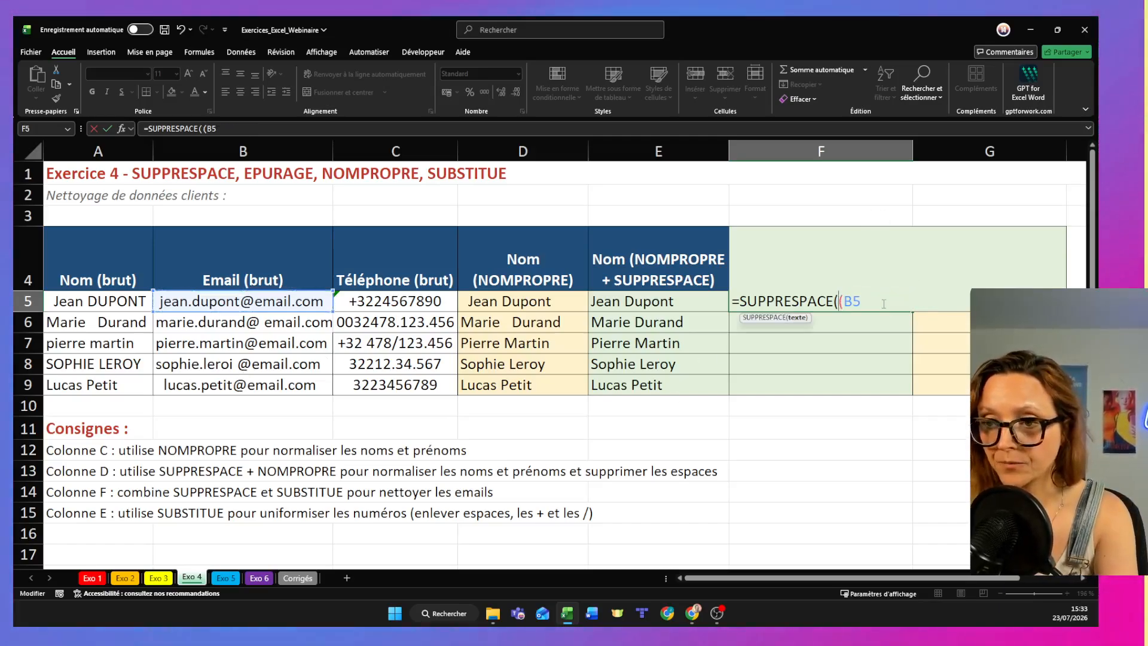
{"action": "key", "text": "ctrl+Return"}
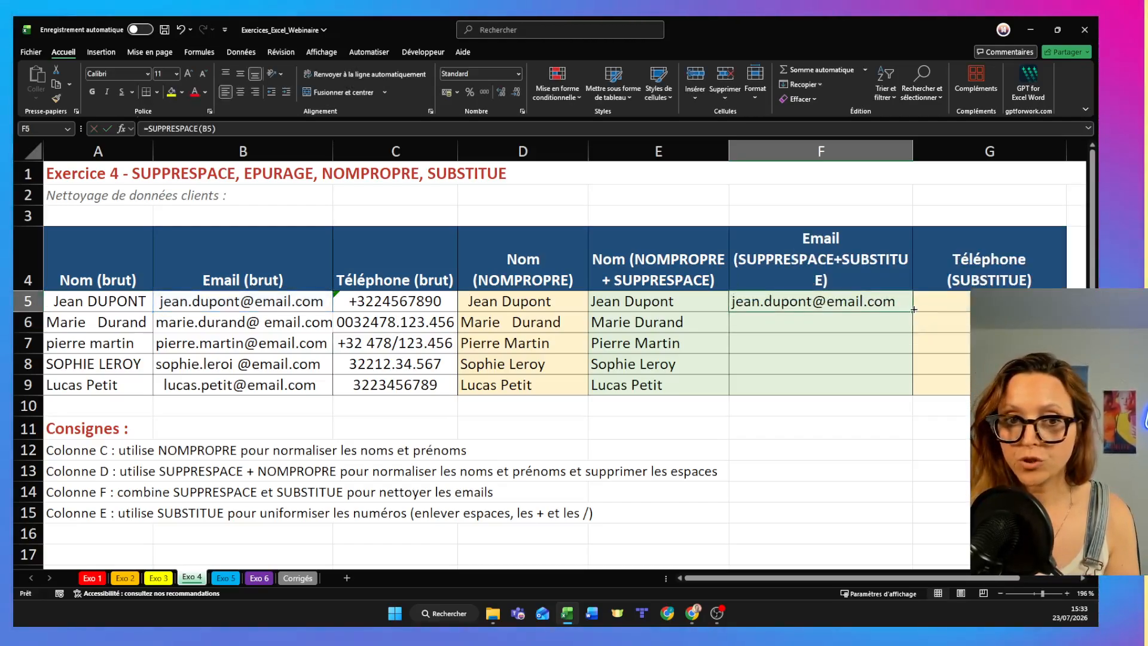
- Fill the SUPPRESPACE formula from F5 down to F9 and check the formula in F8
{"action": "left_click_drag", "start_coordinate": [914, 310], "coordinate": [912, 393]}
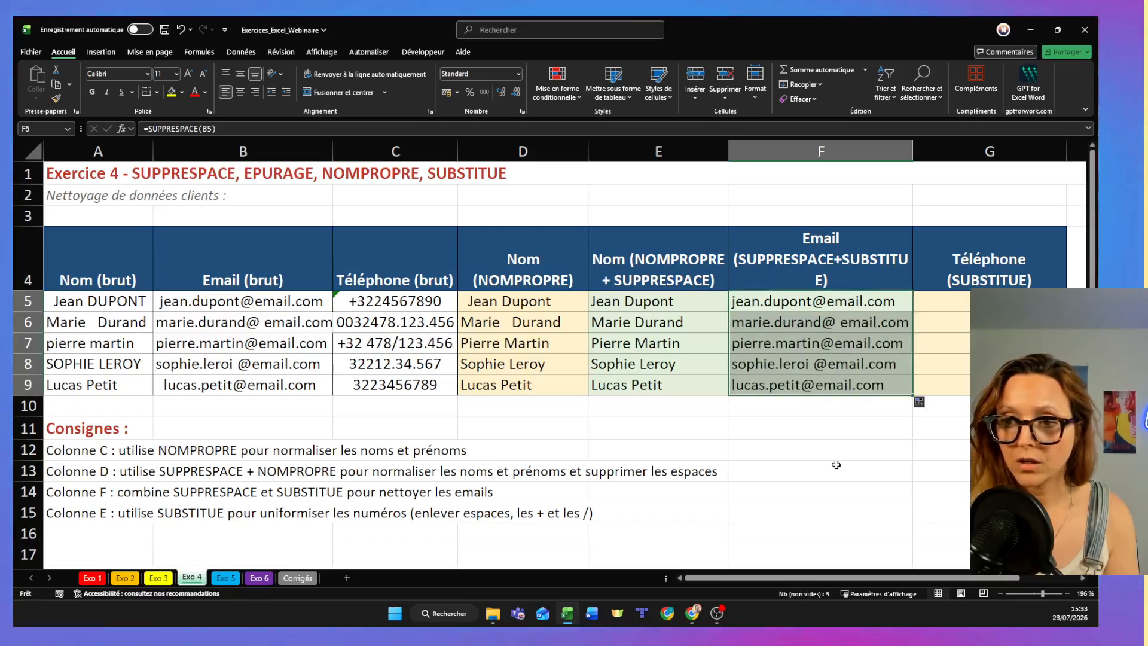
{"action": "left_click", "coordinate": [817, 359]}
{"action": "double_click", "coordinate": [815, 362]}
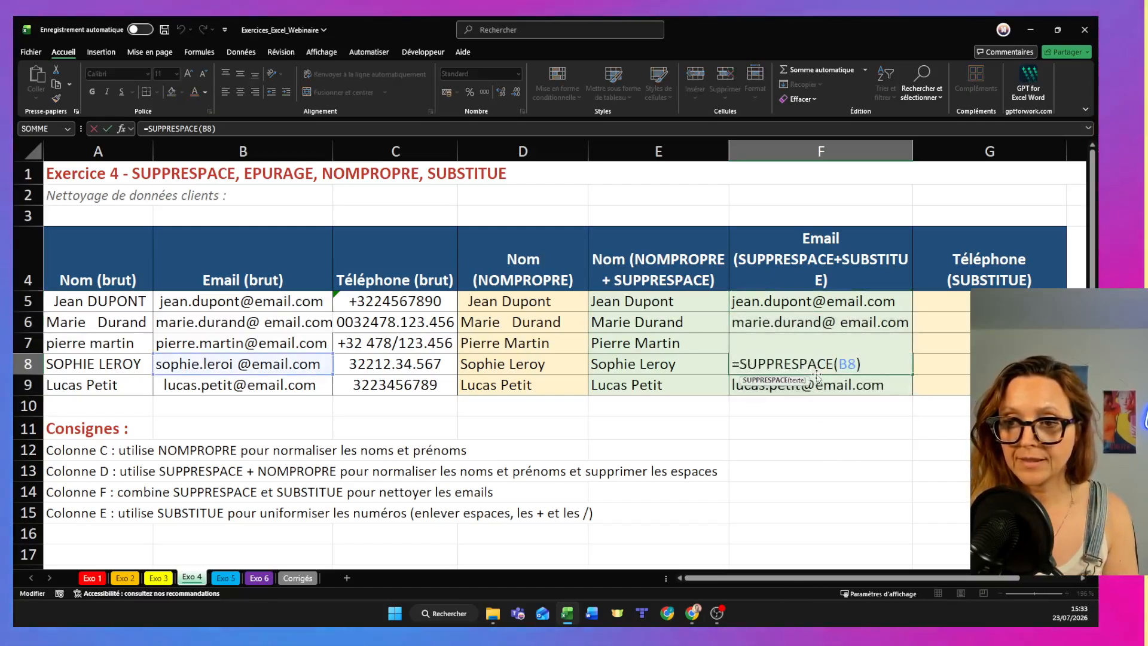
{"action": "key", "text": "Return"}
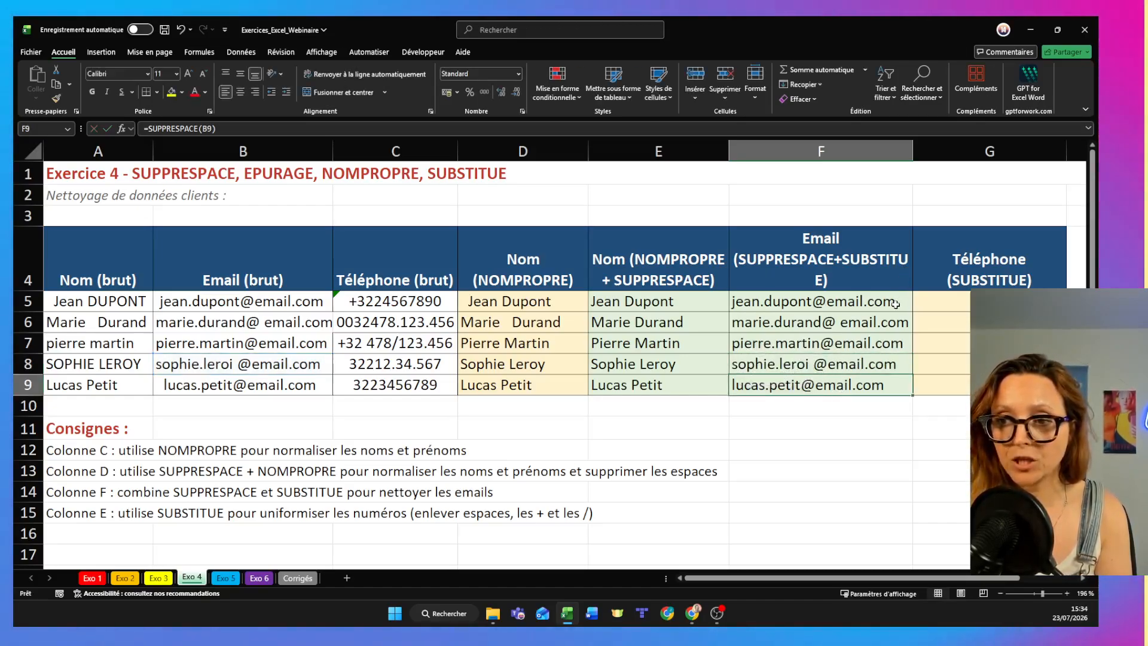
- Change the F5 formula to =SUPPRESPACE(SUBSTITUE(B5;" ";"")) and fill it down to F9
{"action": "double_click", "coordinate": [840, 301]}
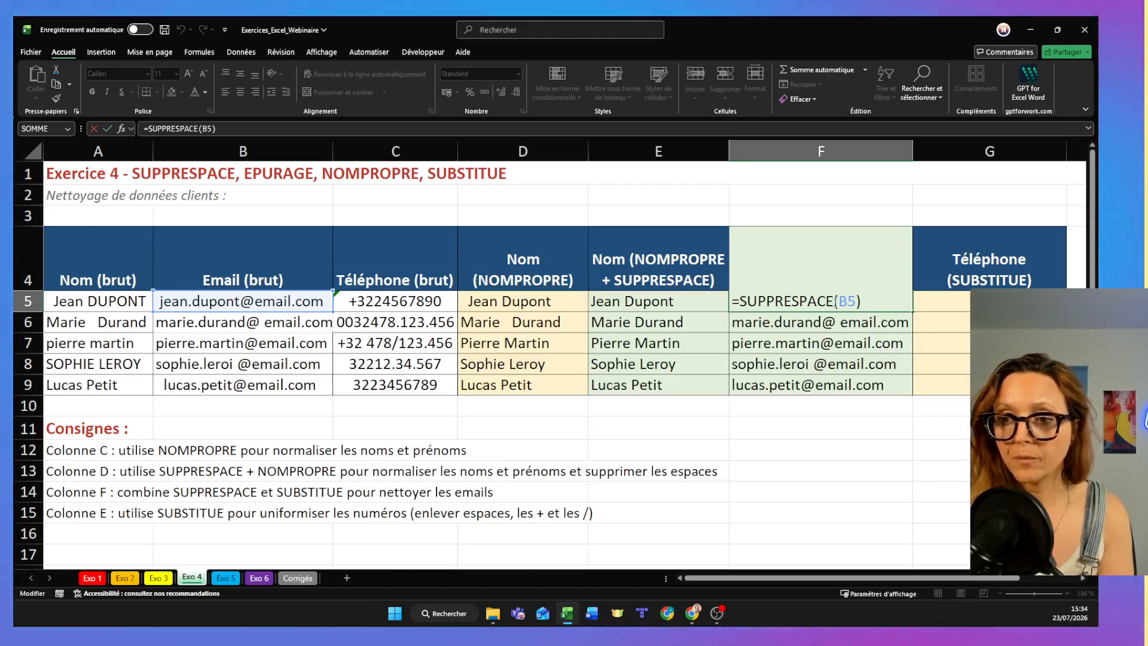
{"action": "left_click_drag", "start_coordinate": [836, 302], "coordinate": [861, 302]}
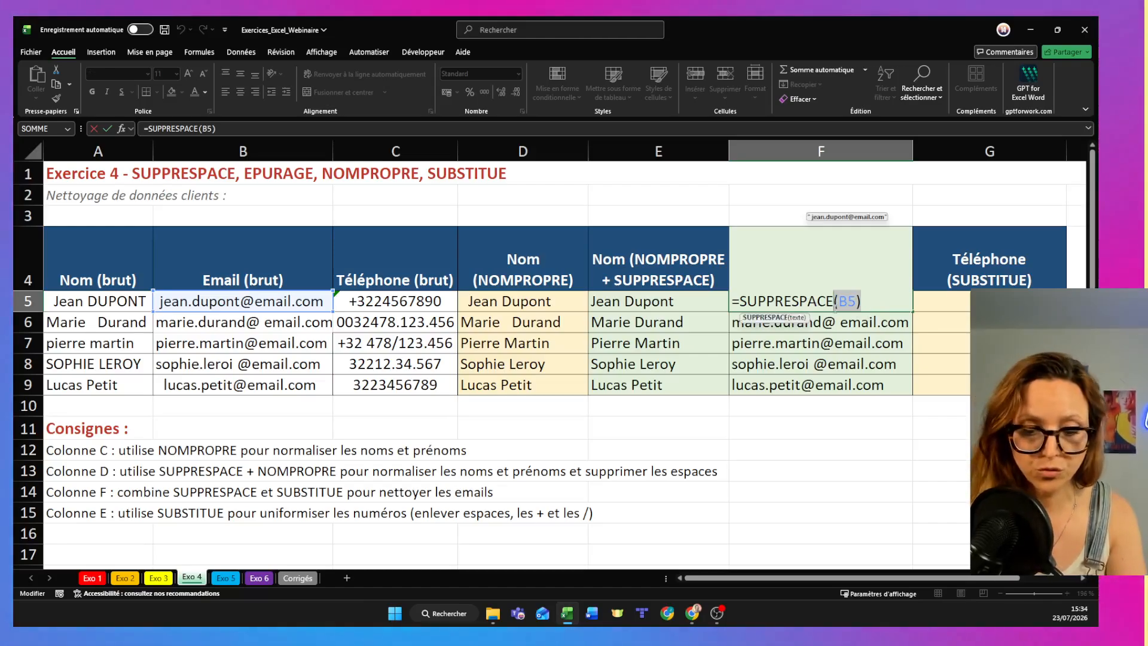
{"action": "type", "text": "su"}
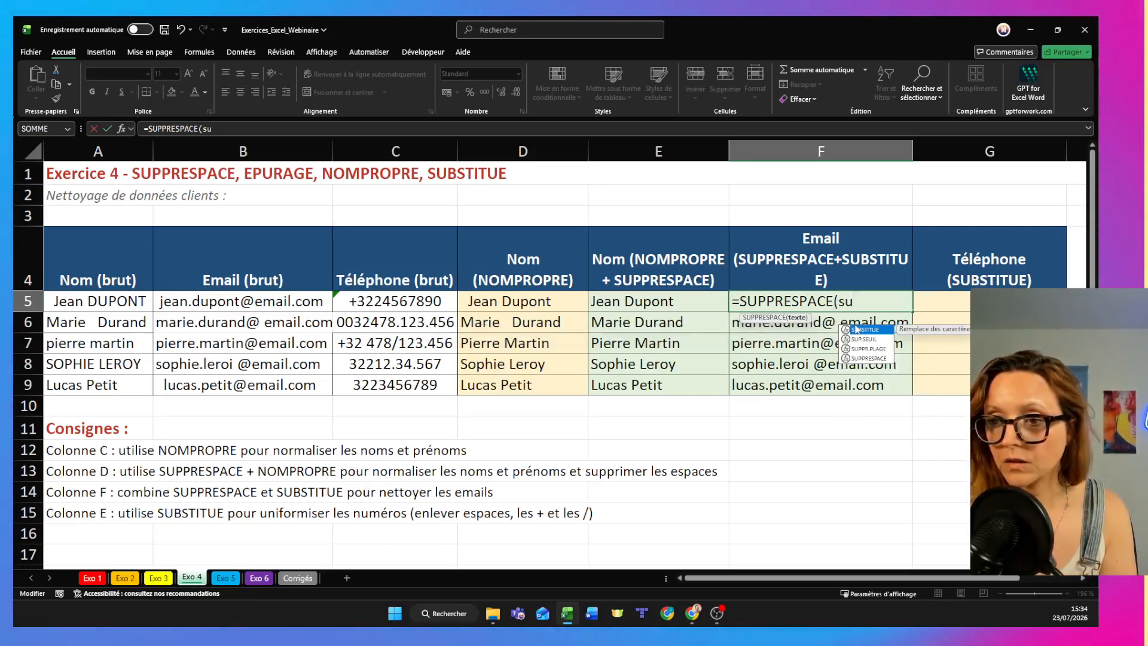
{"action": "double_click", "coordinate": [856, 330]}
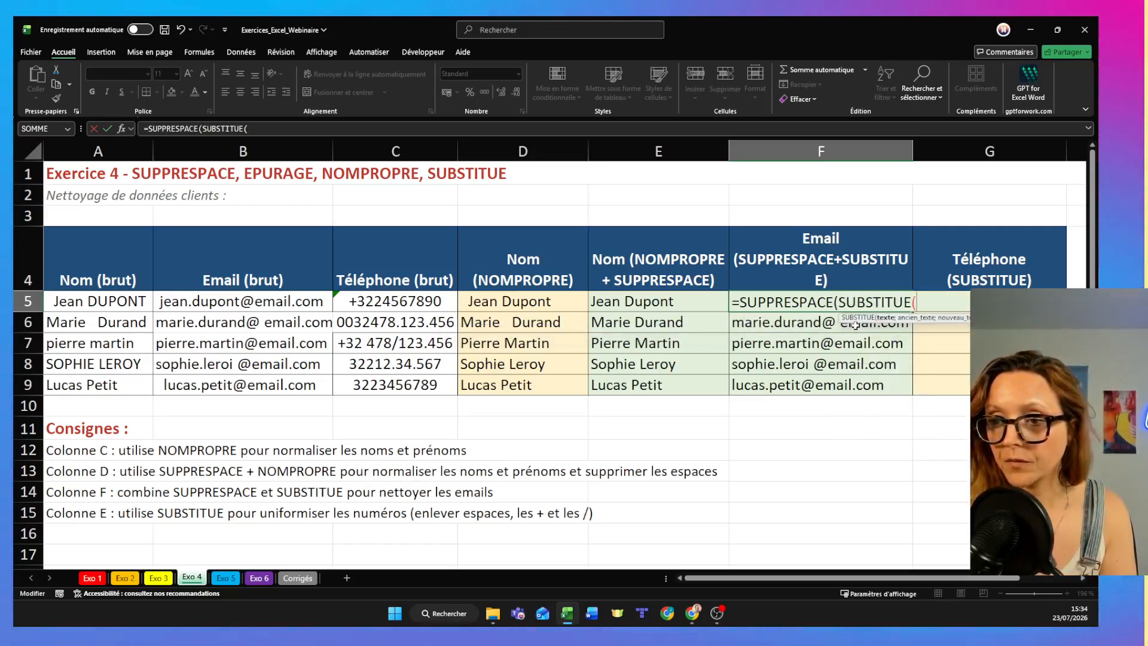
{"action": "left_click", "coordinate": [185, 303]}
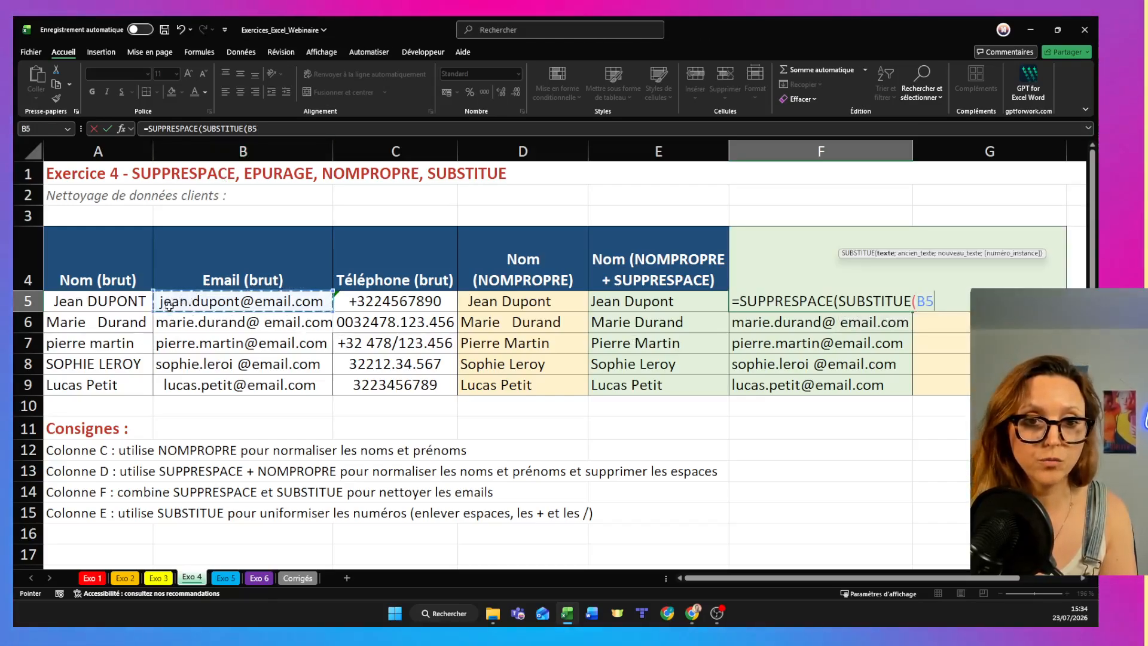
{"action": "type", "text": ";"}
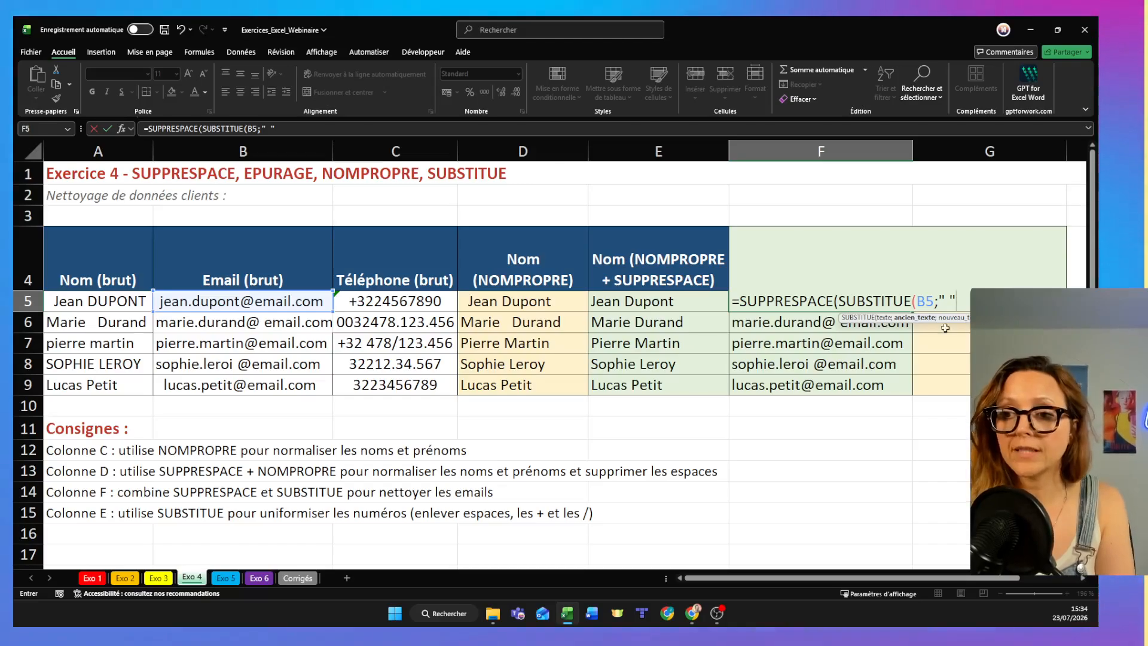
{"action": "left_click", "coordinate": [944, 303]}
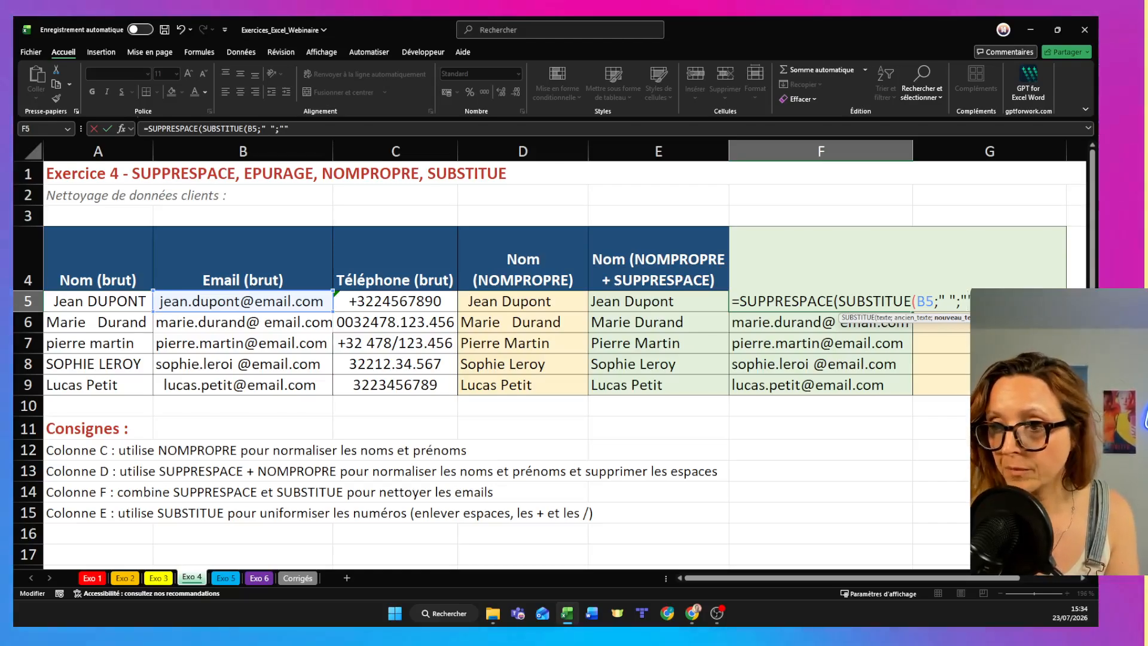
{"action": "type", "text": "))"}
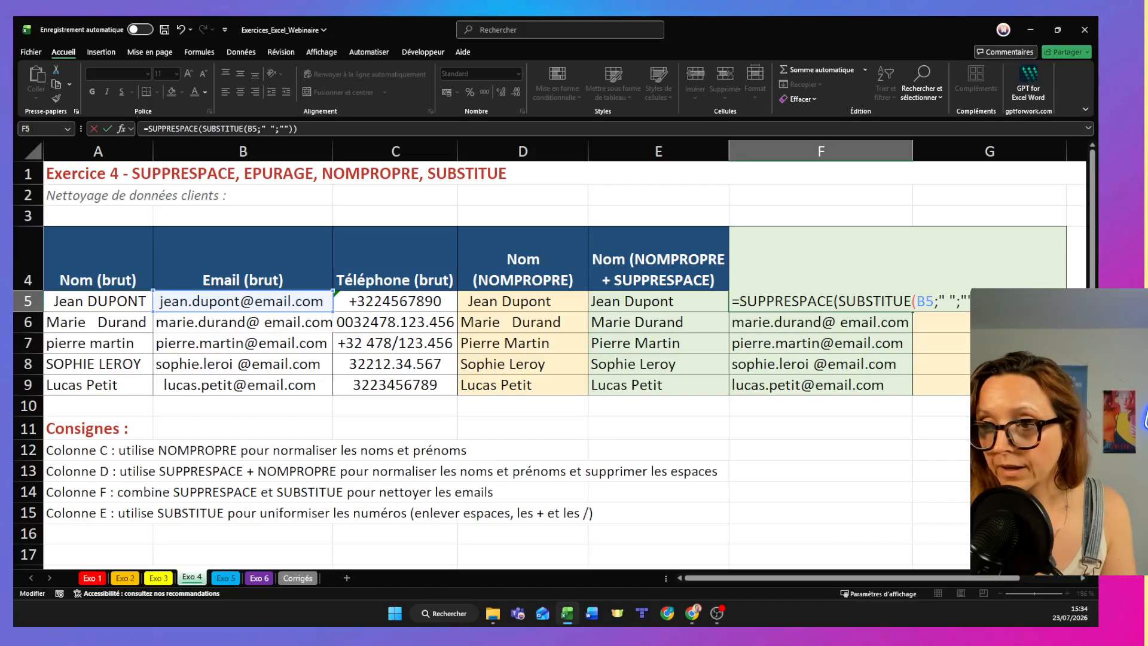
{"action": "key", "text": "ctrl+Return"}
{"action": "key", "text": "Return"}
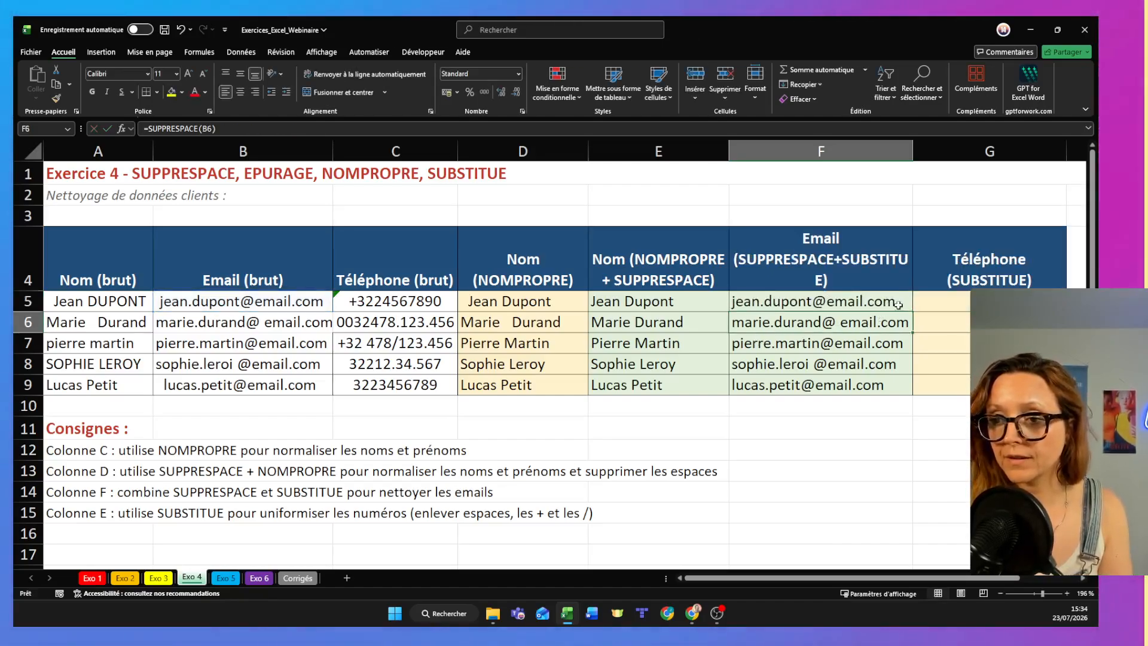
{"action": "left_click_drag", "start_coordinate": [912, 311], "coordinate": [910, 392]}
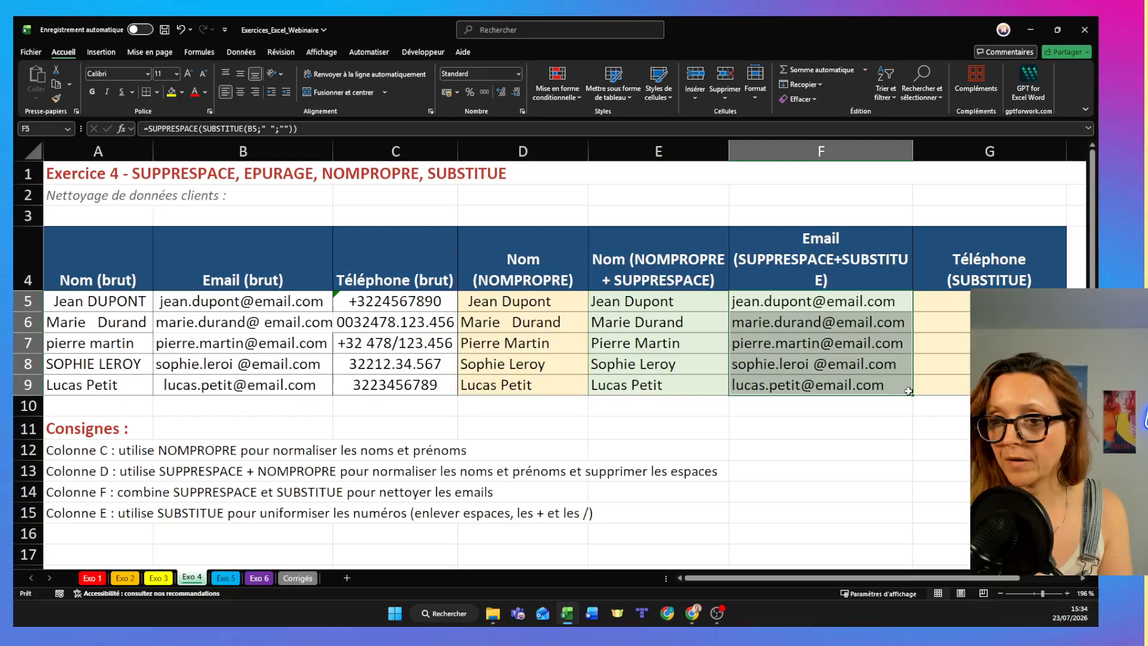
{"action": "double_click", "coordinate": [841, 444]}
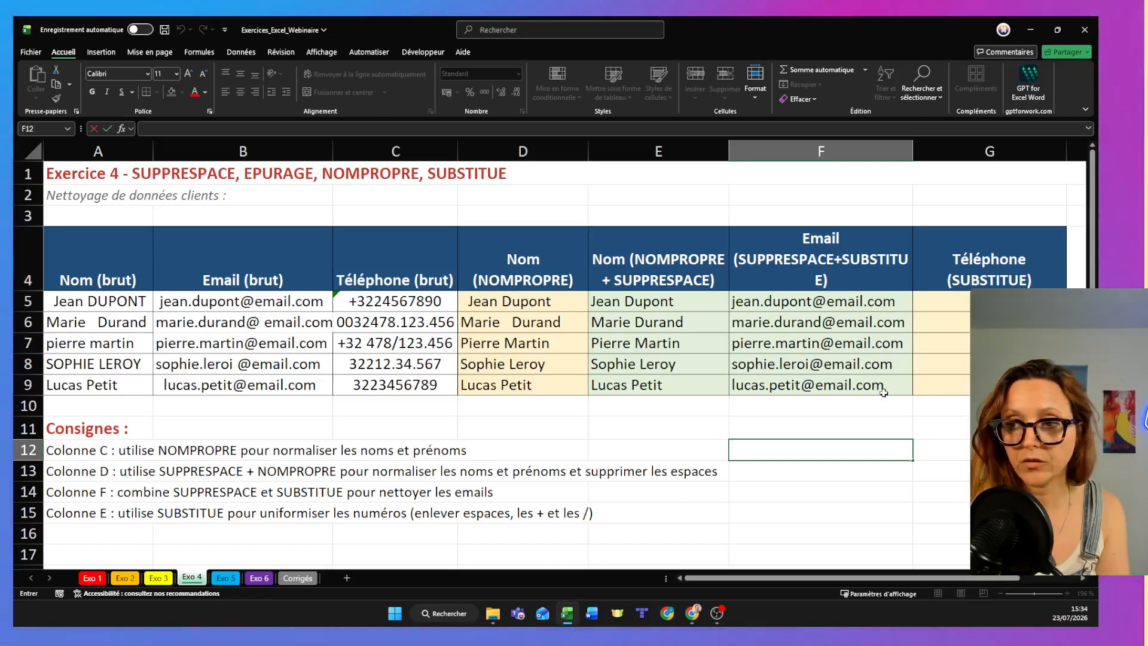
- Check the raw phone numbers in C5 and C6, and start a formula in G5 with three nested SUBSTITUE functions
{"action": "left_click", "coordinate": [954, 302]}
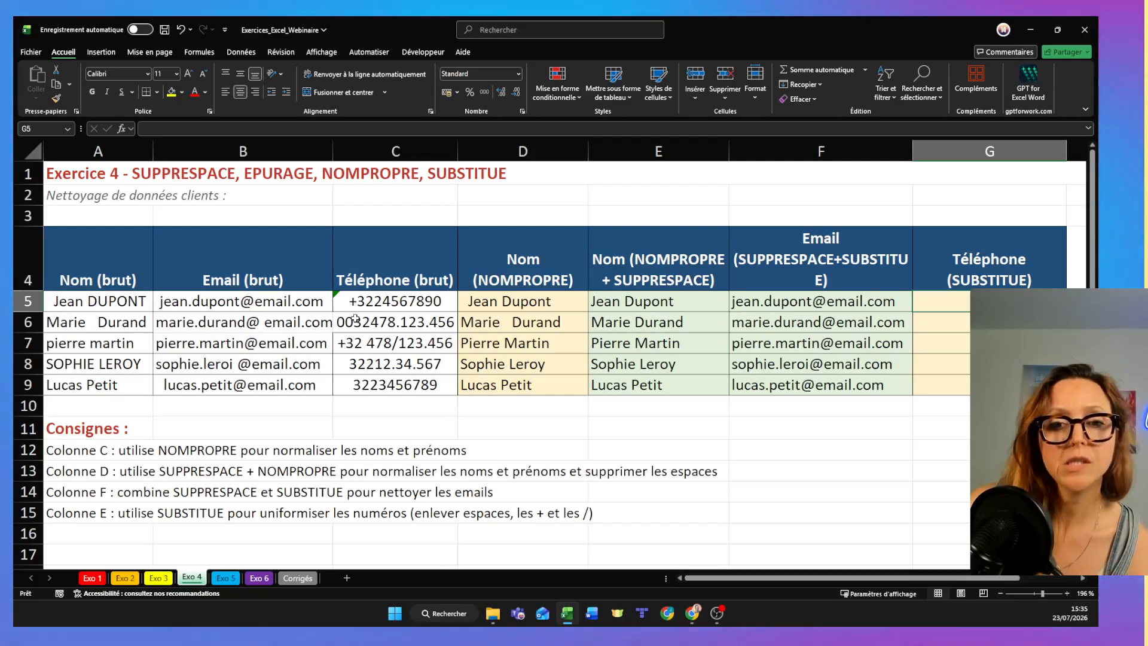
{"action": "double_click", "coordinate": [357, 323]}
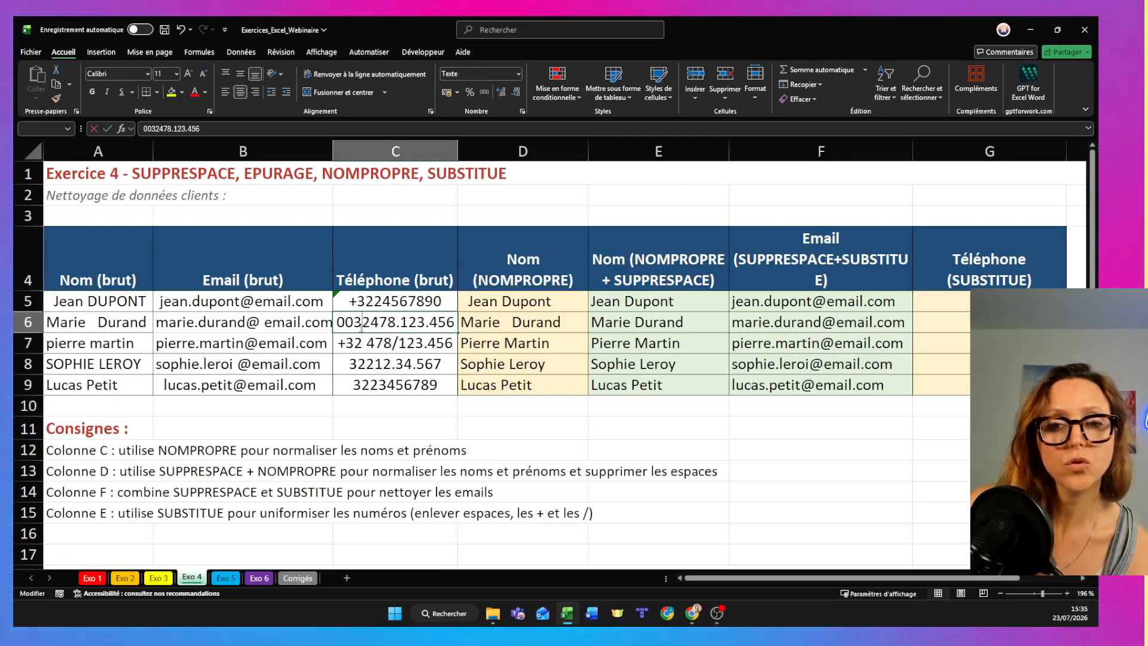
{"action": "double_click", "coordinate": [361, 301]}
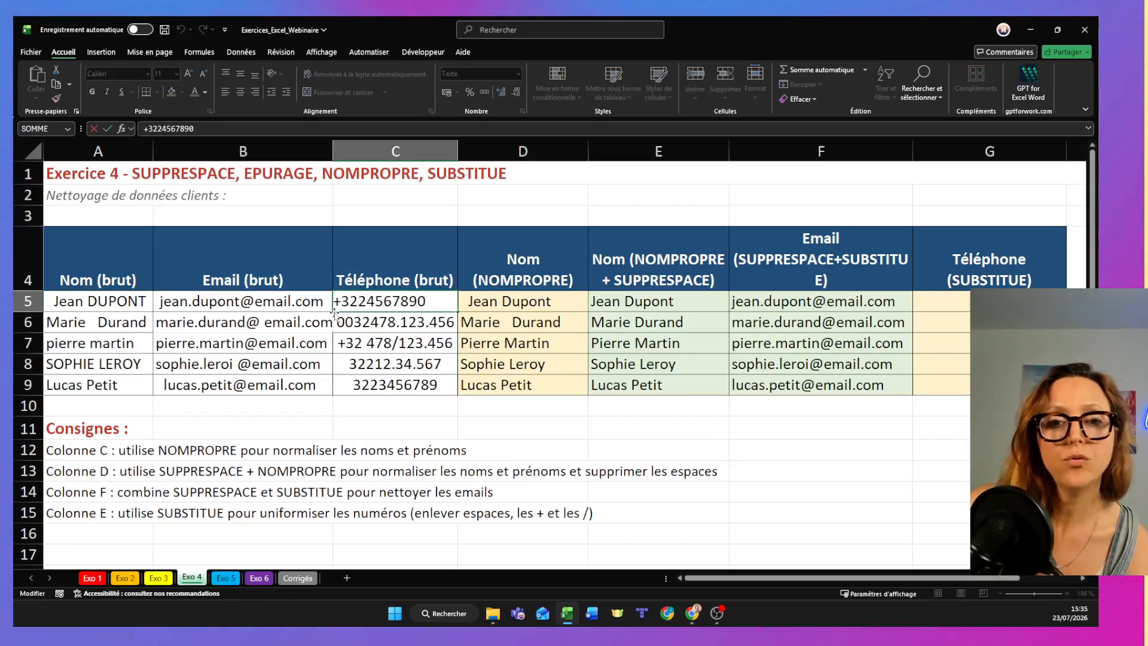
{"action": "left_click", "coordinate": [407, 322]}
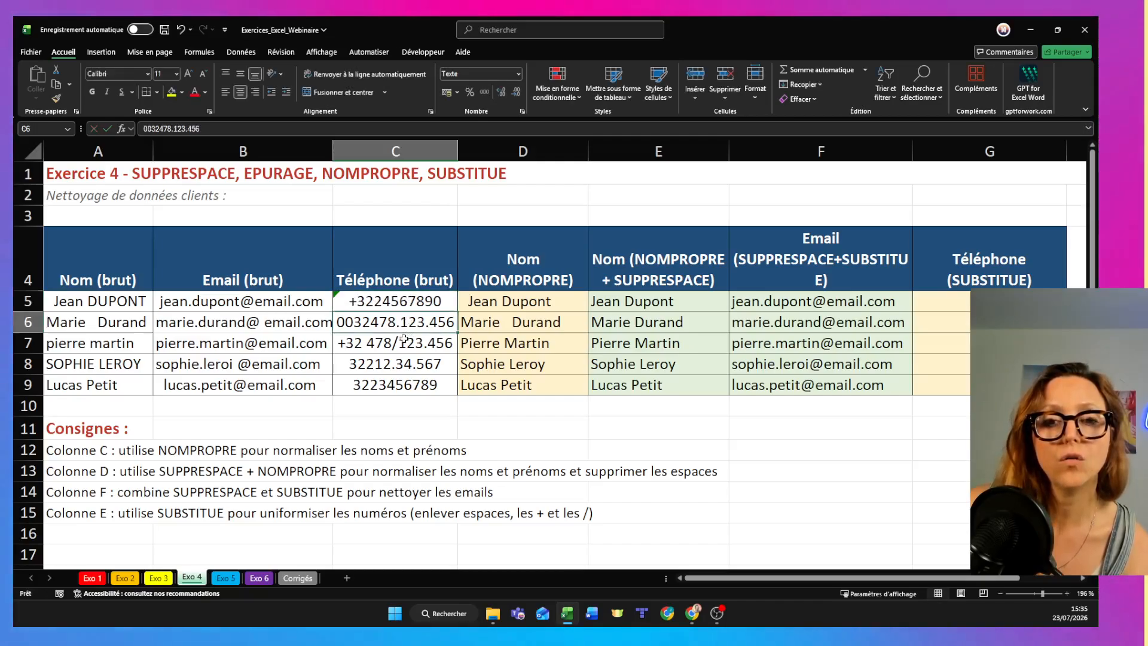
{"action": "left_click", "coordinate": [999, 301]}
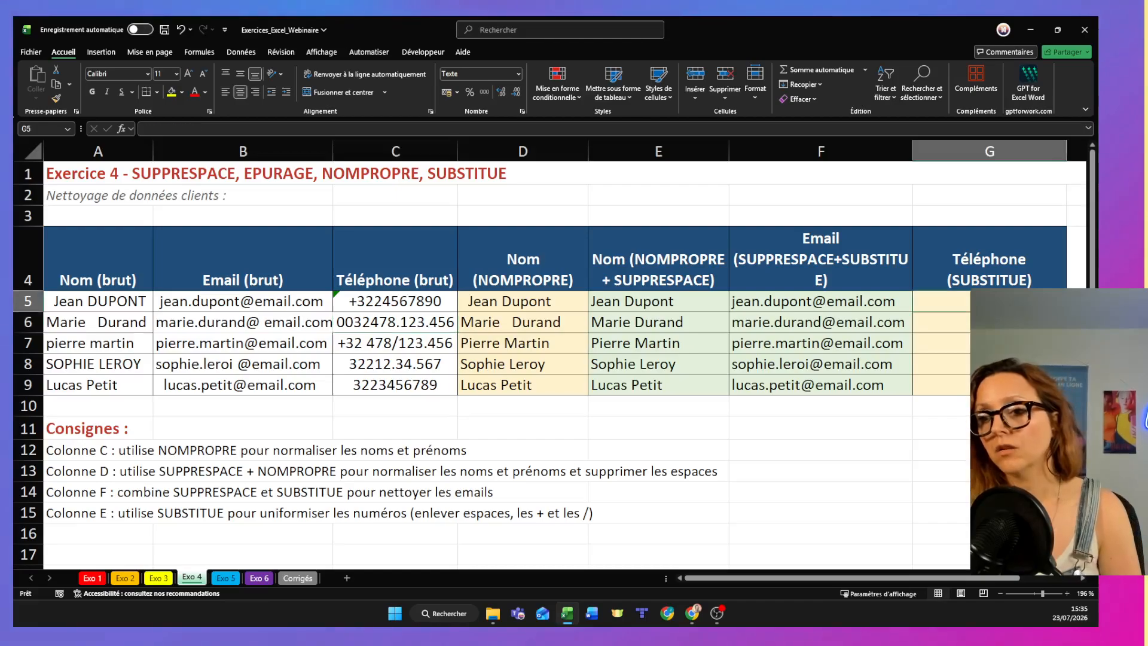
{"action": "type", "text": "="}
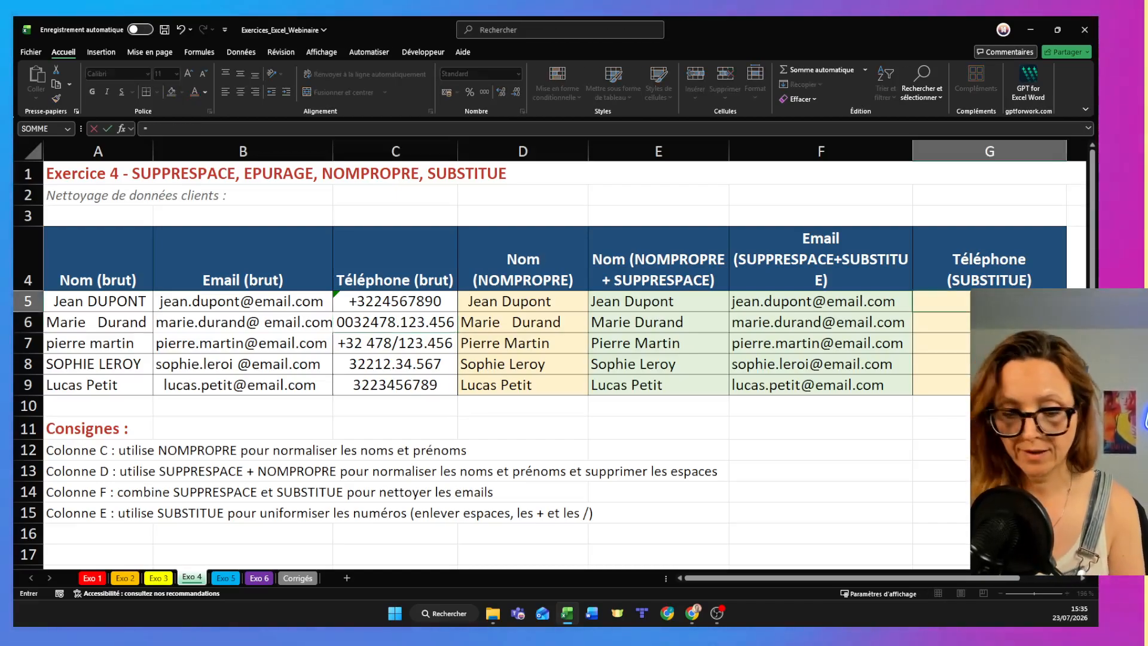
{"action": "type", "text": "sub"}
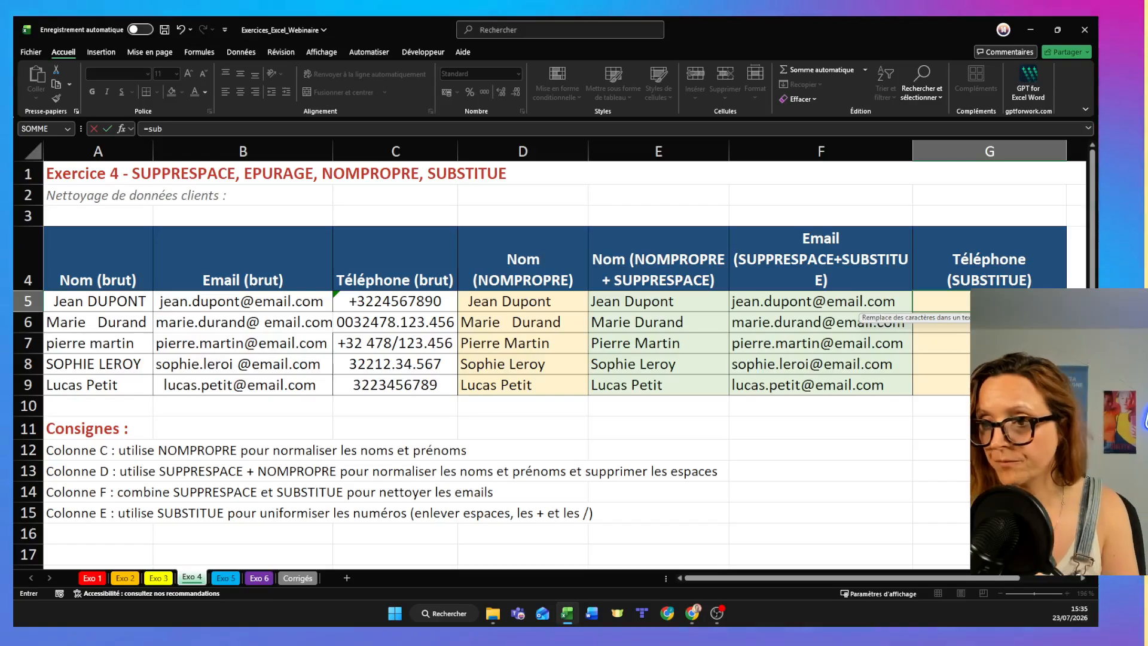
{"action": "key", "text": "Tab"}
{"action": "type", "text": "subs"}
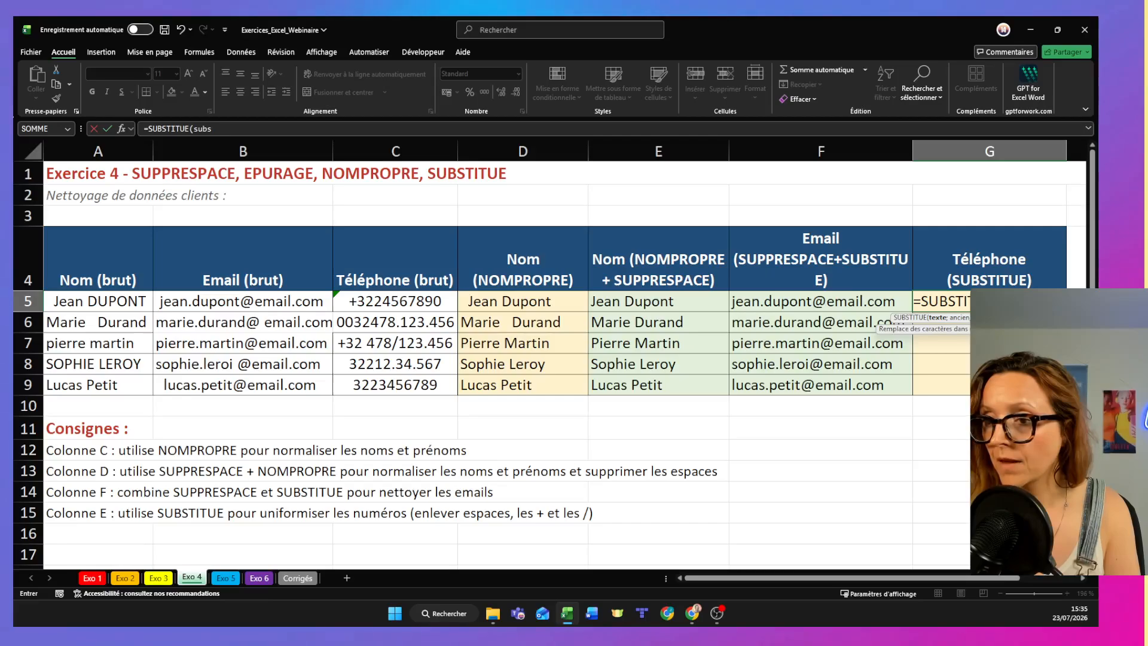
{"action": "key", "text": "Tab"}
{"action": "type", "text": "su"}
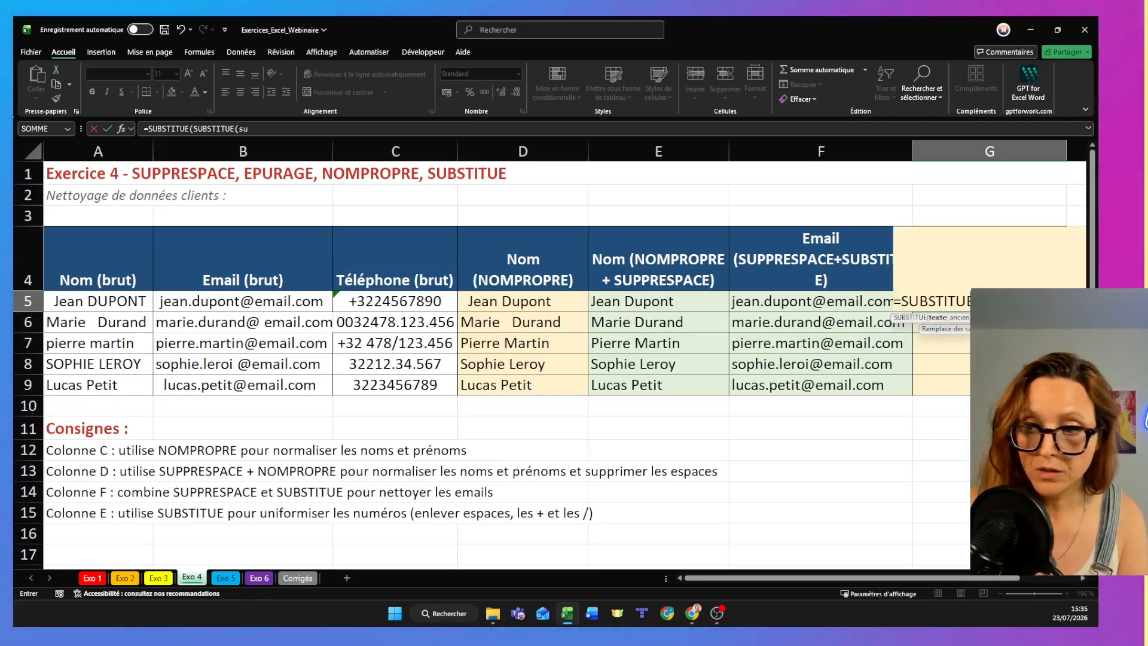
{"action": "type", "text": "b"}
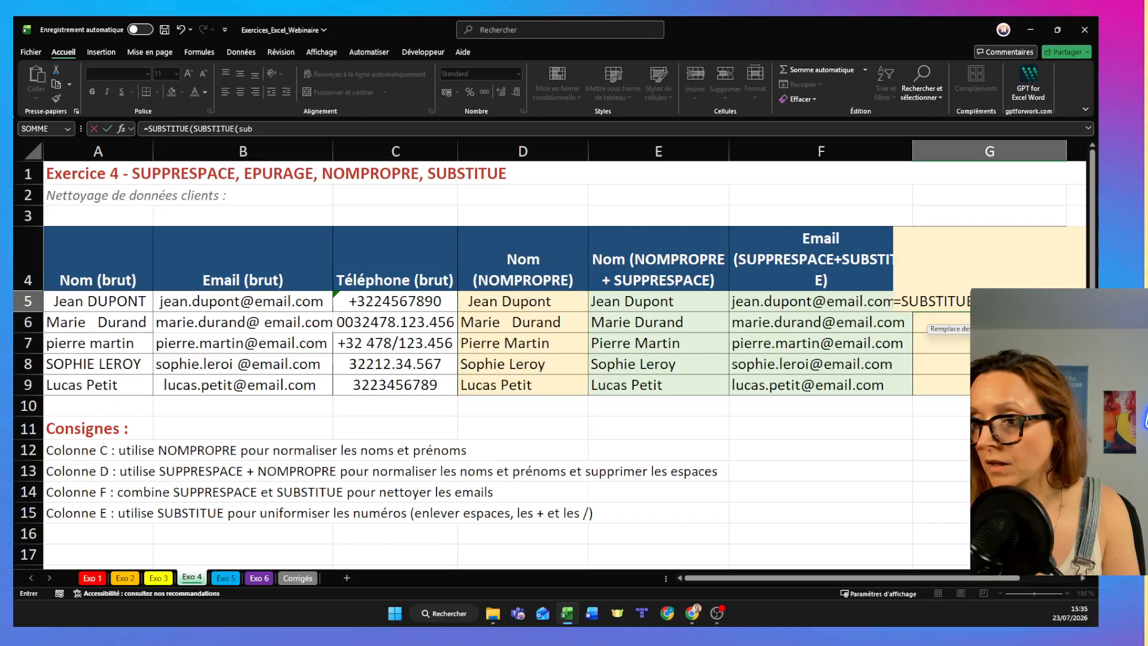
{"action": "key", "text": "Tab"}
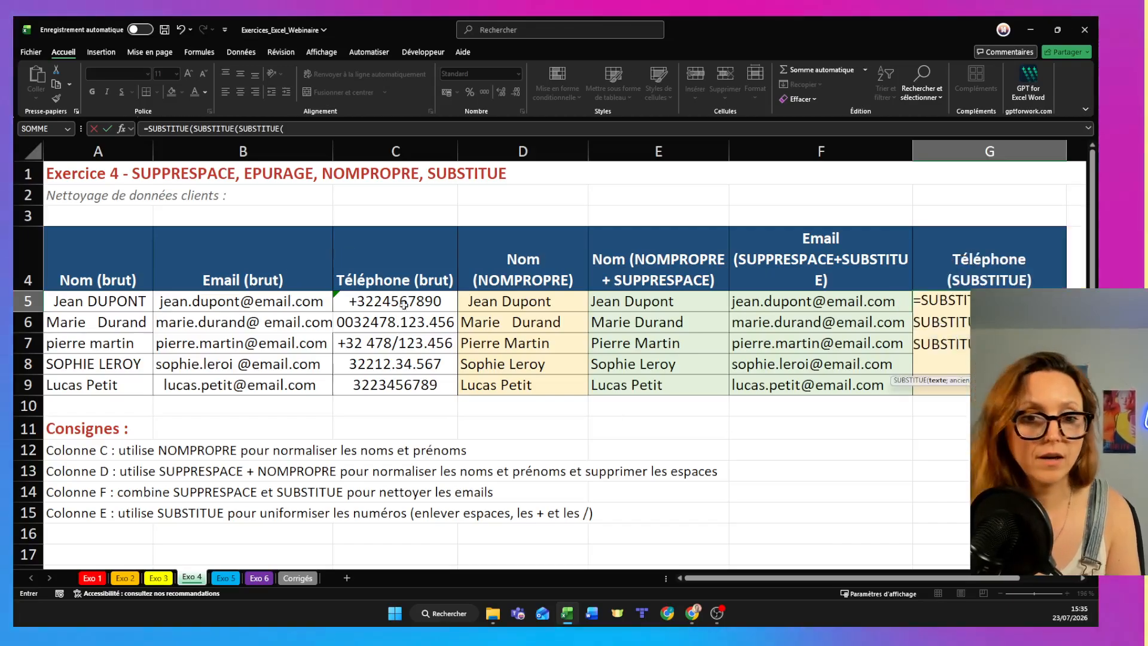
- Set the innermost SUBSTITUE to replace "+" in C5 with "" and dismiss the low-battery notice
{"action": "left_click", "coordinate": [427, 302]}
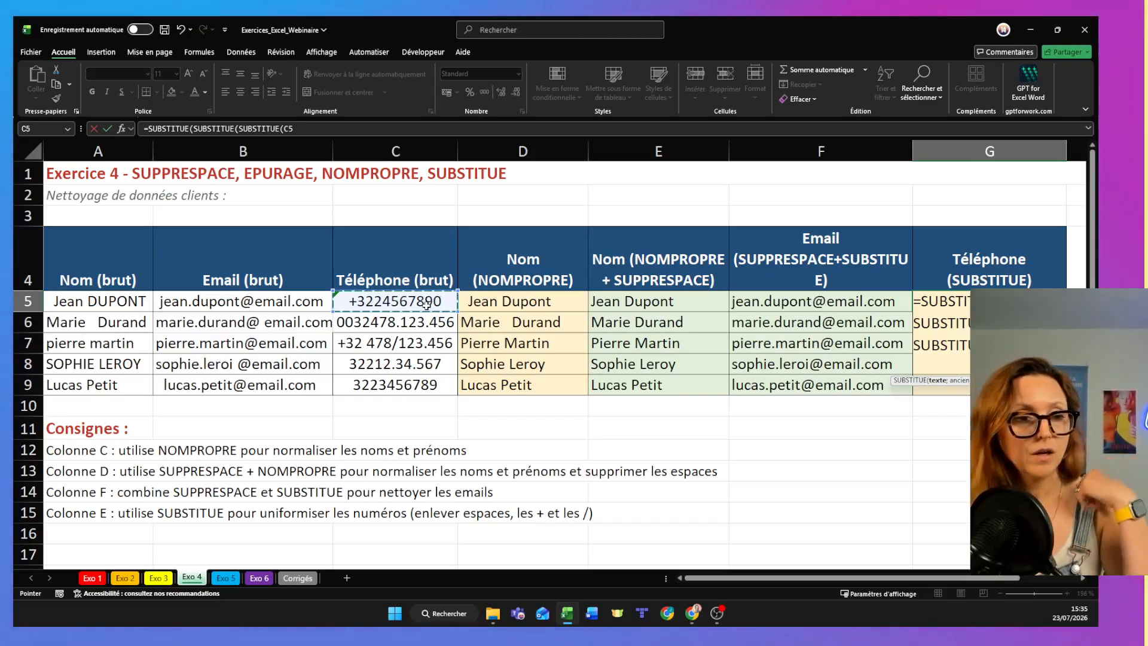
{"action": "type", "text": ";"}
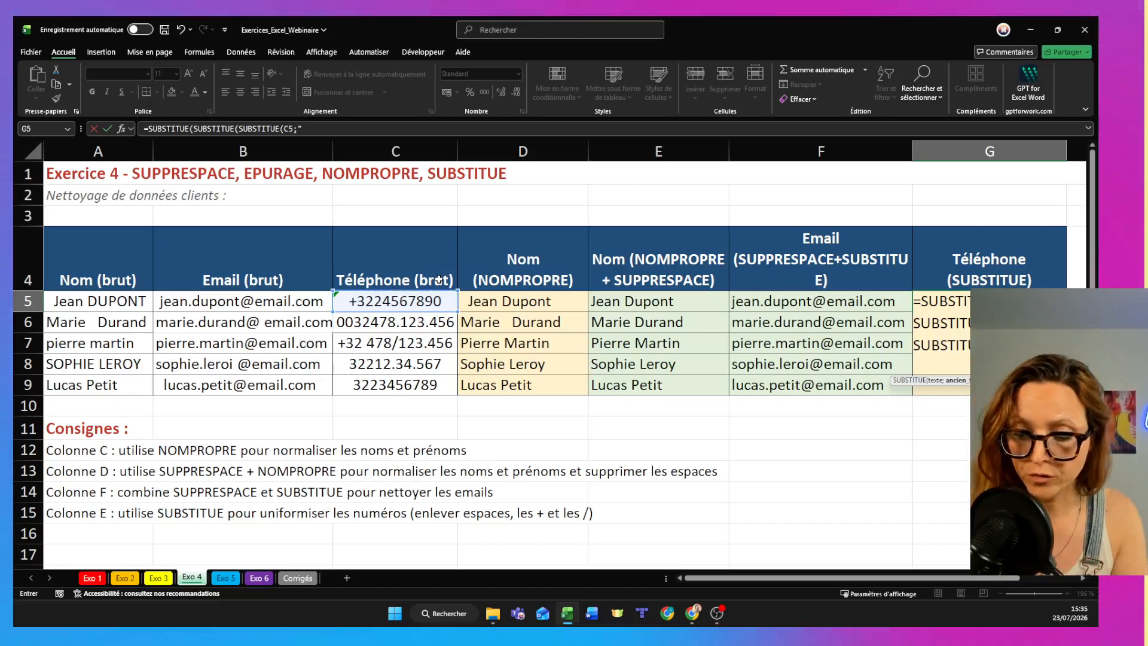
{"action": "type", "text": "\"+\""}
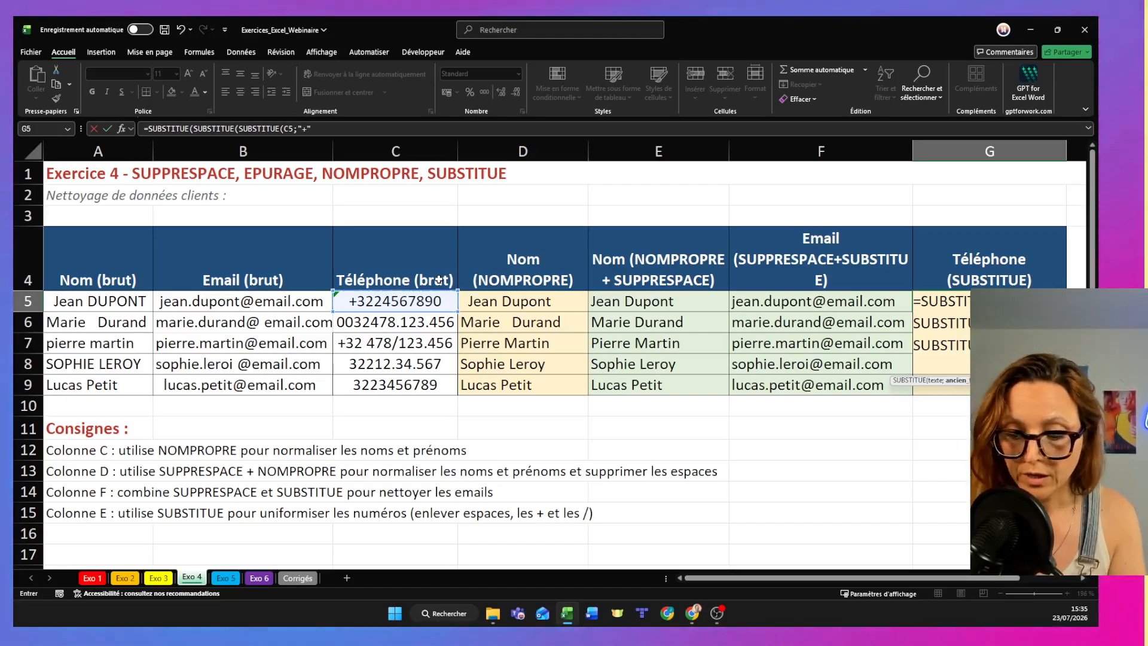
{"action": "type", "text": ";\"\""}
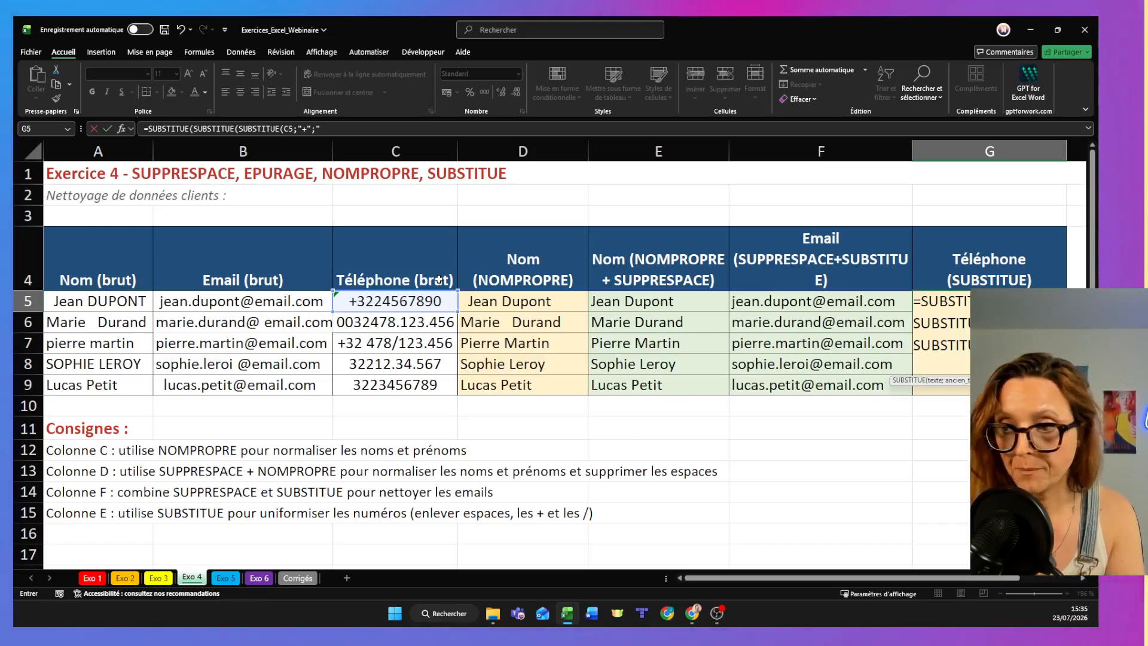
{"action": "type", "text": ")"}
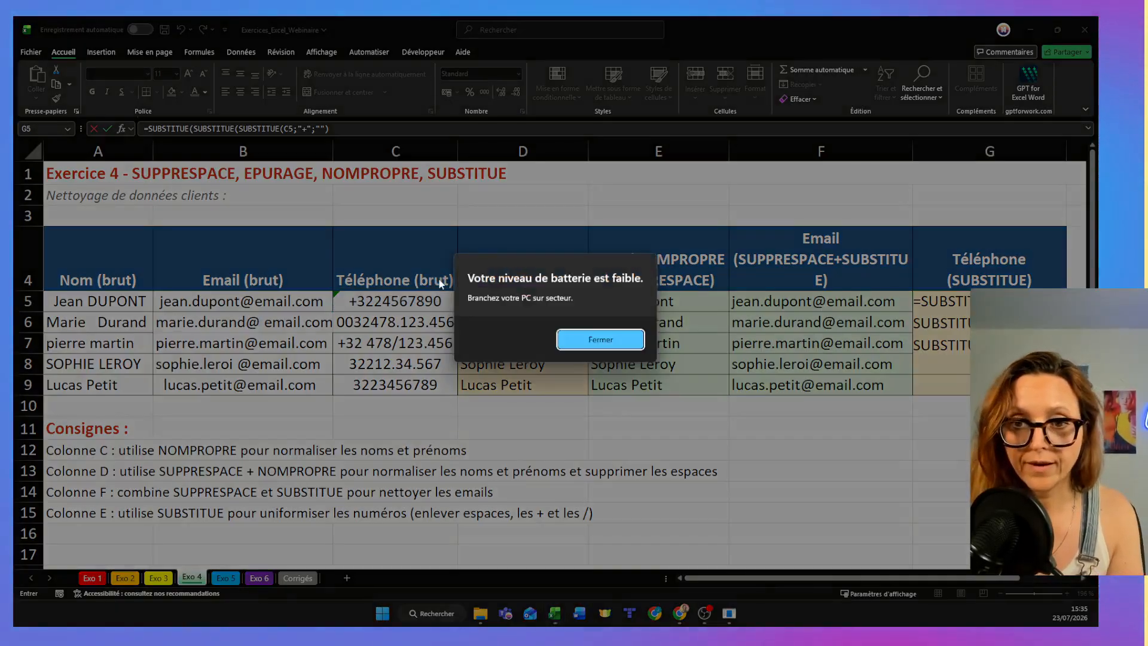
{"action": "left_click", "coordinate": [639, 339]}
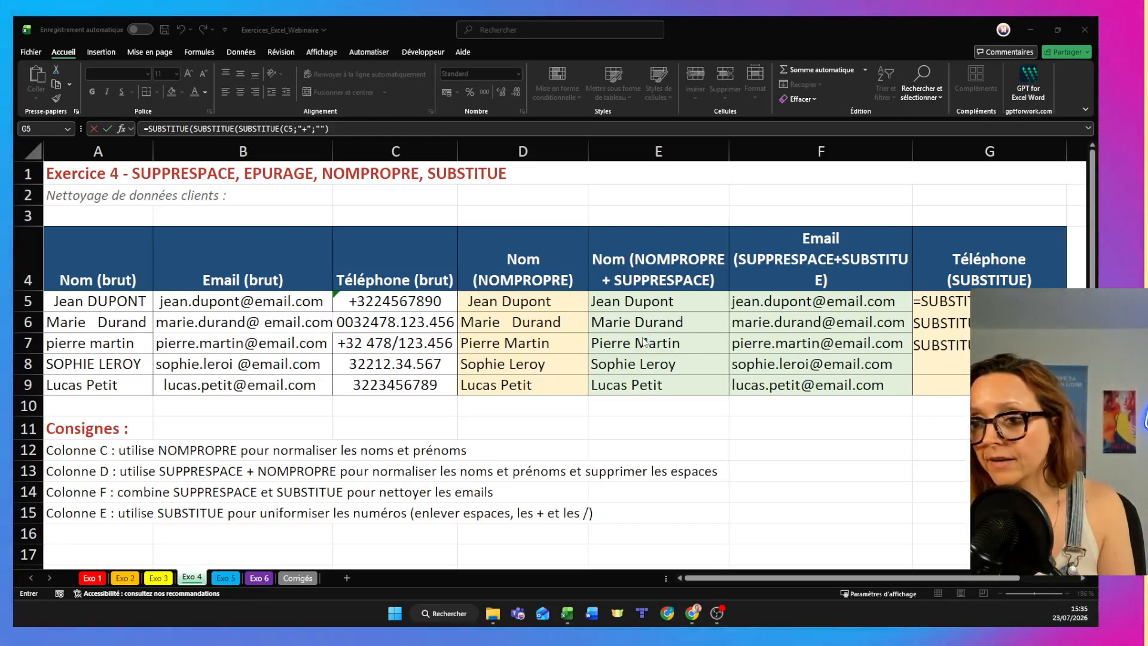
- Continue the G5 formula by having the middle SUBSTITUE replace "/" with ""
{"action": "left_click", "coordinate": [345, 129]}
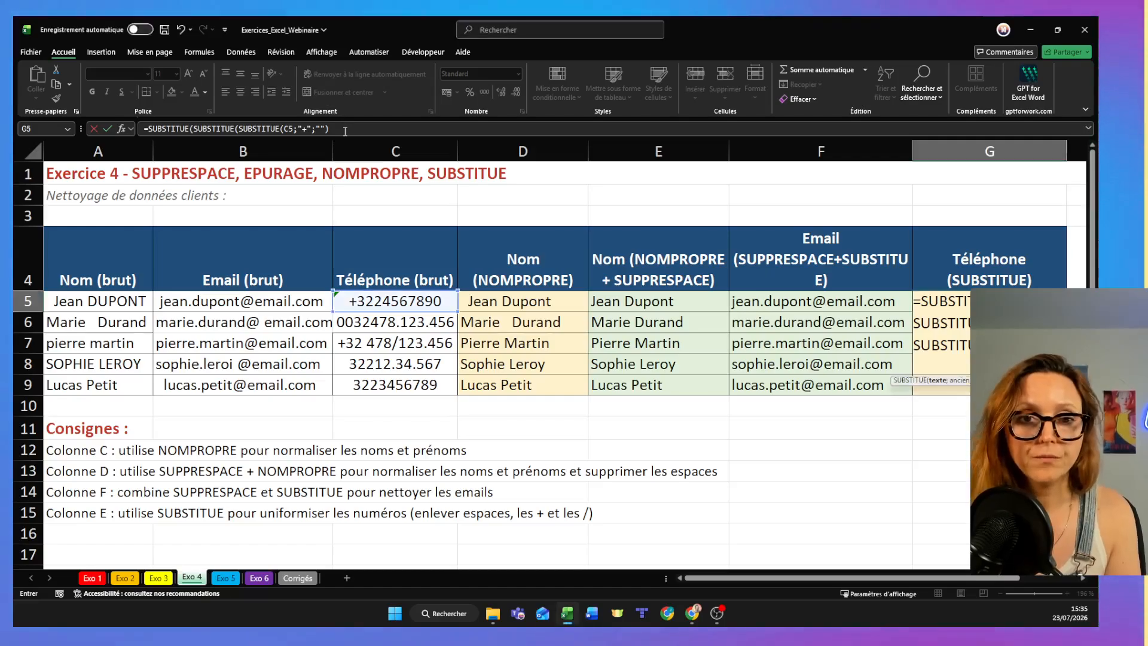
{"action": "left_click", "coordinate": [345, 129]}
{"action": "type", "text": ";"}
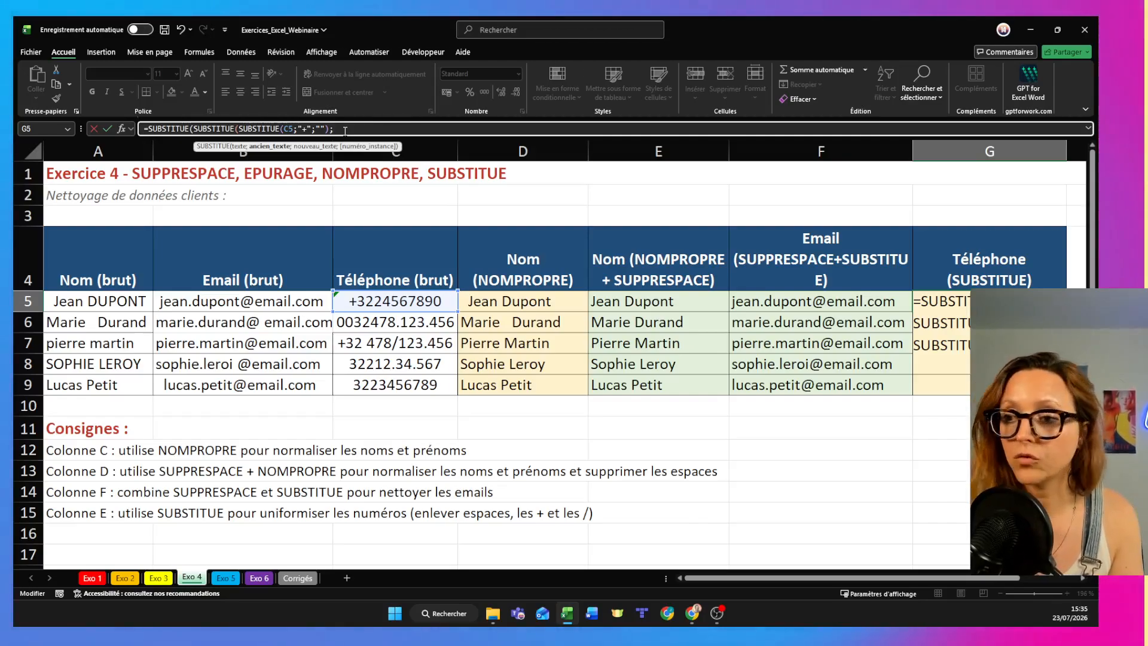
{"action": "type", "text": "\""}
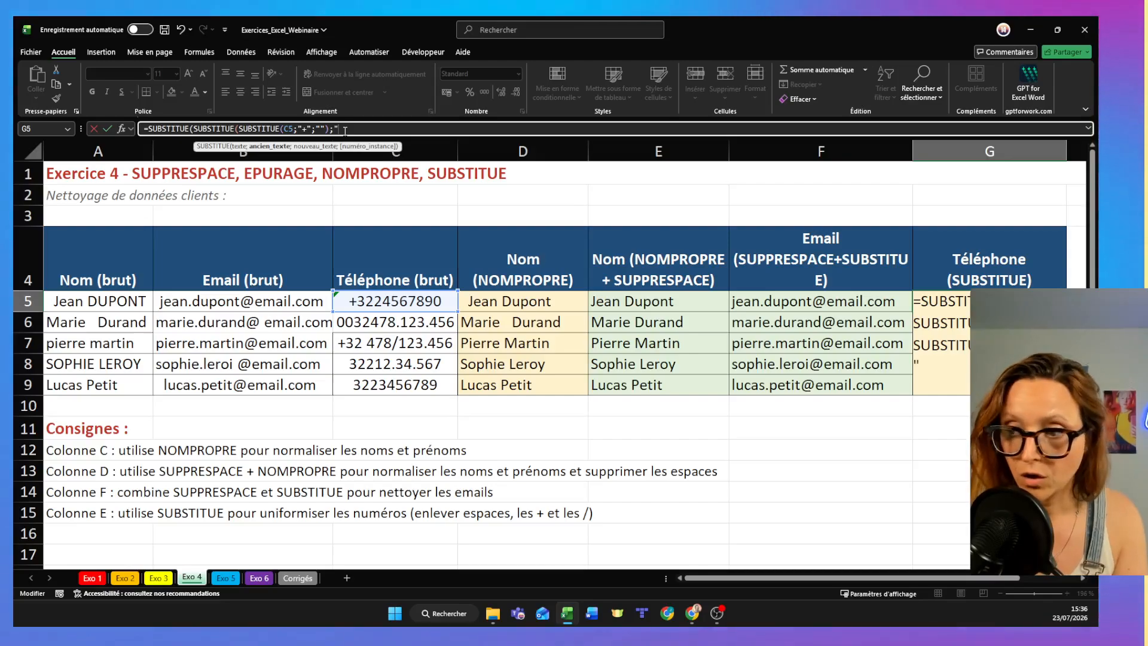
{"action": "type", "text": "/\""}
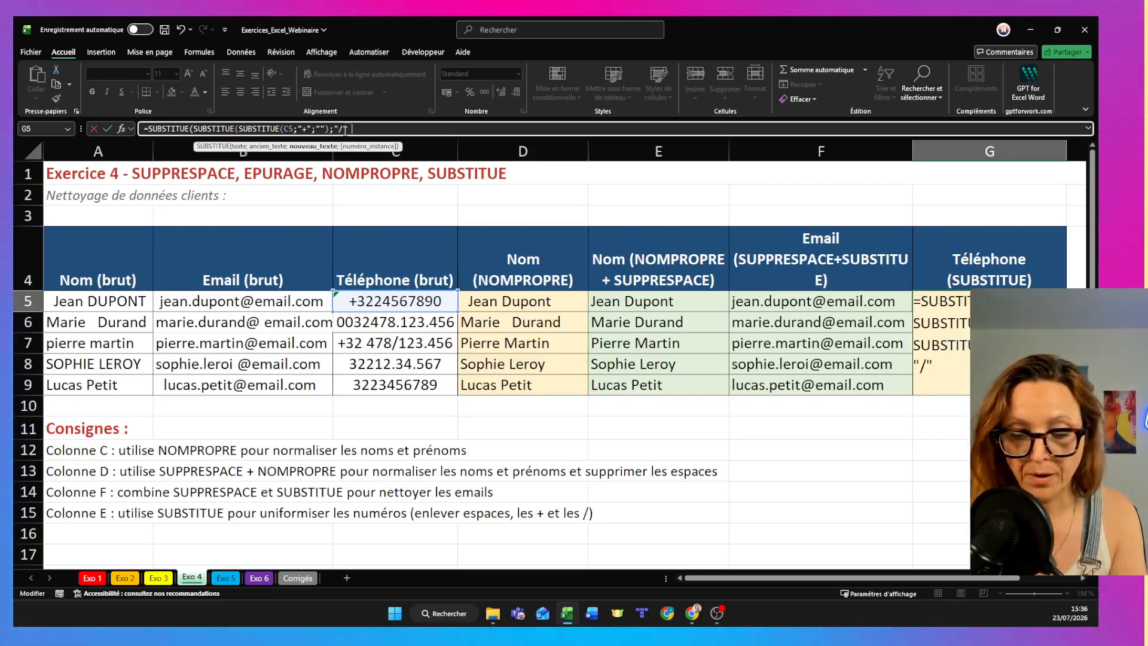
{"action": "type", "text": ";\"\""}
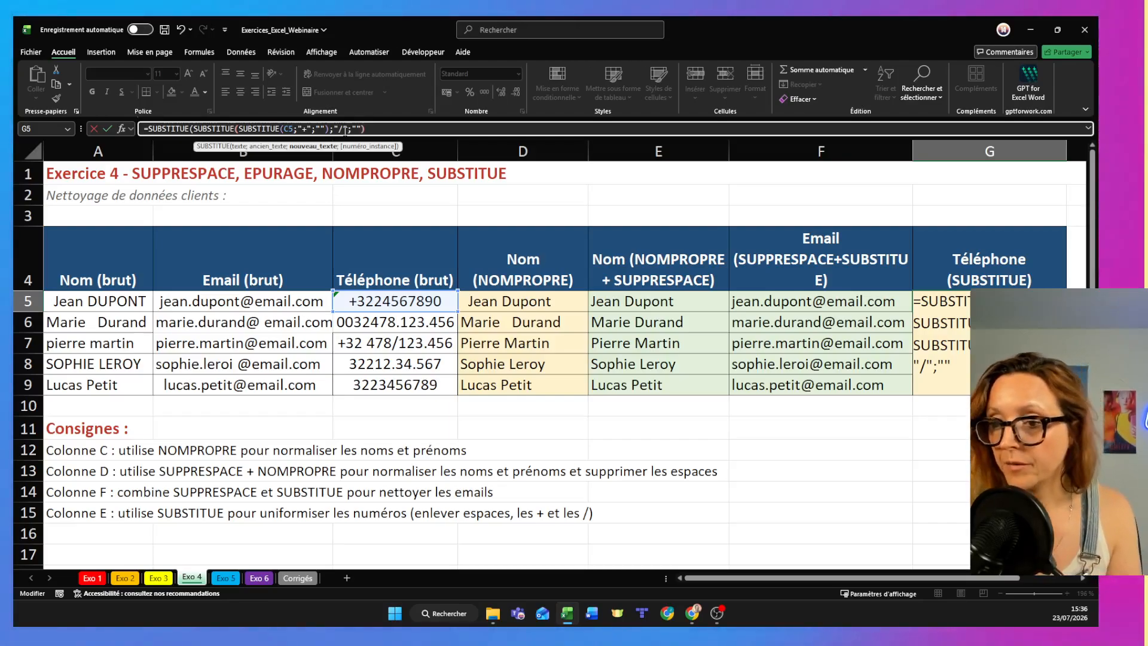
{"action": "type", "text": ");"}
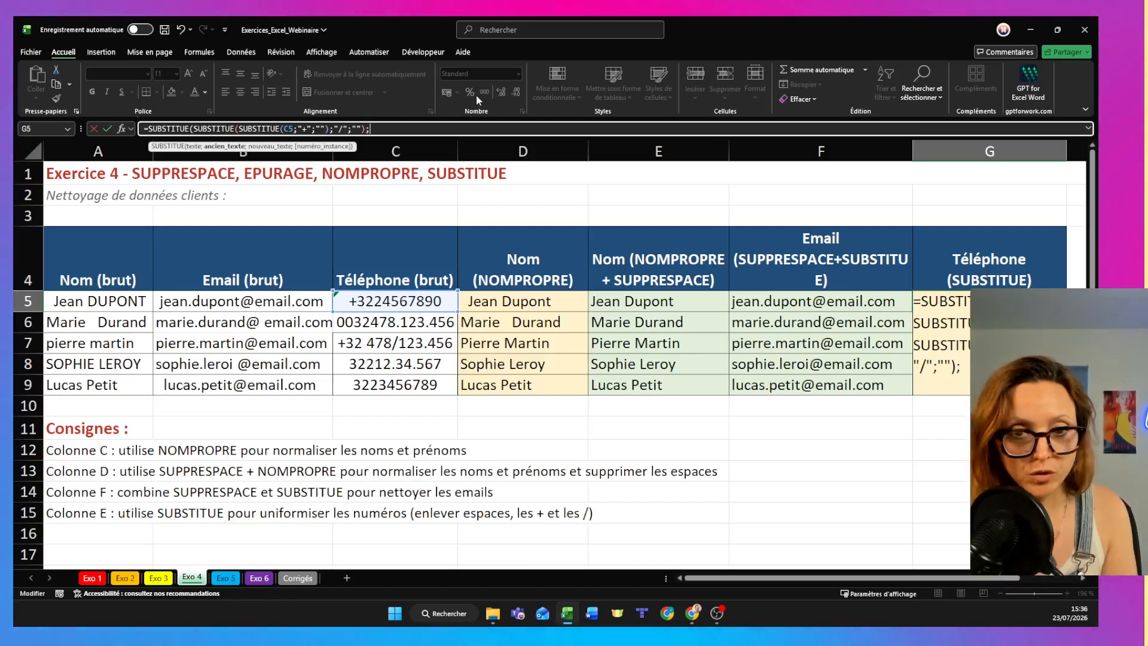
{"action": "type", "text": "\".\""}
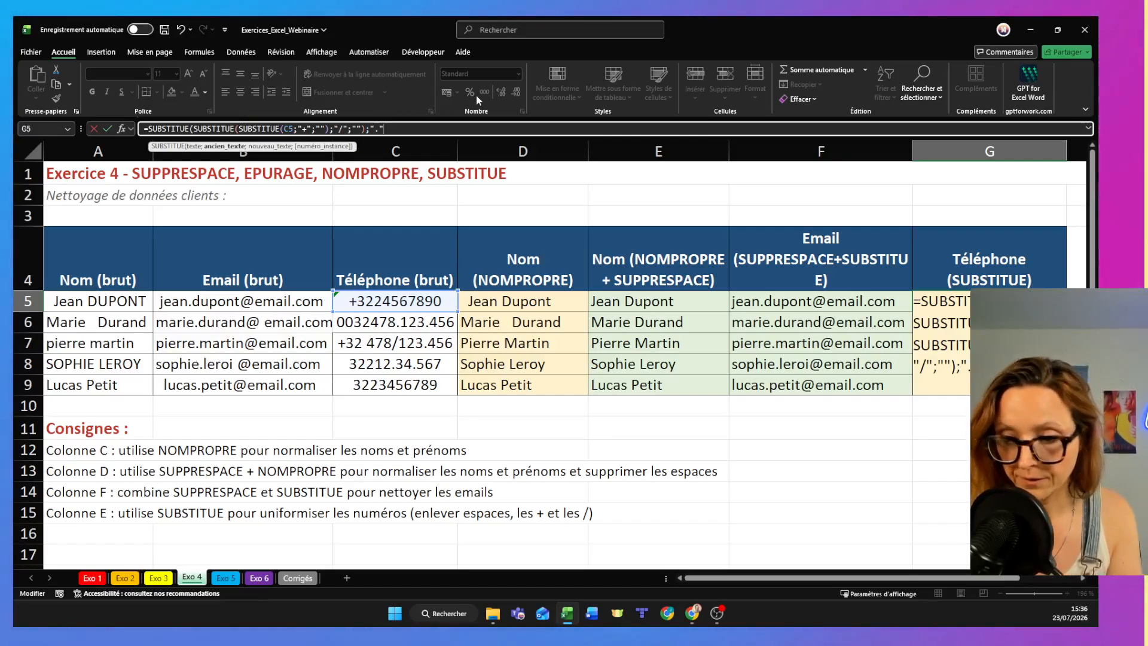
{"action": "type", "text": ";\"\")"}
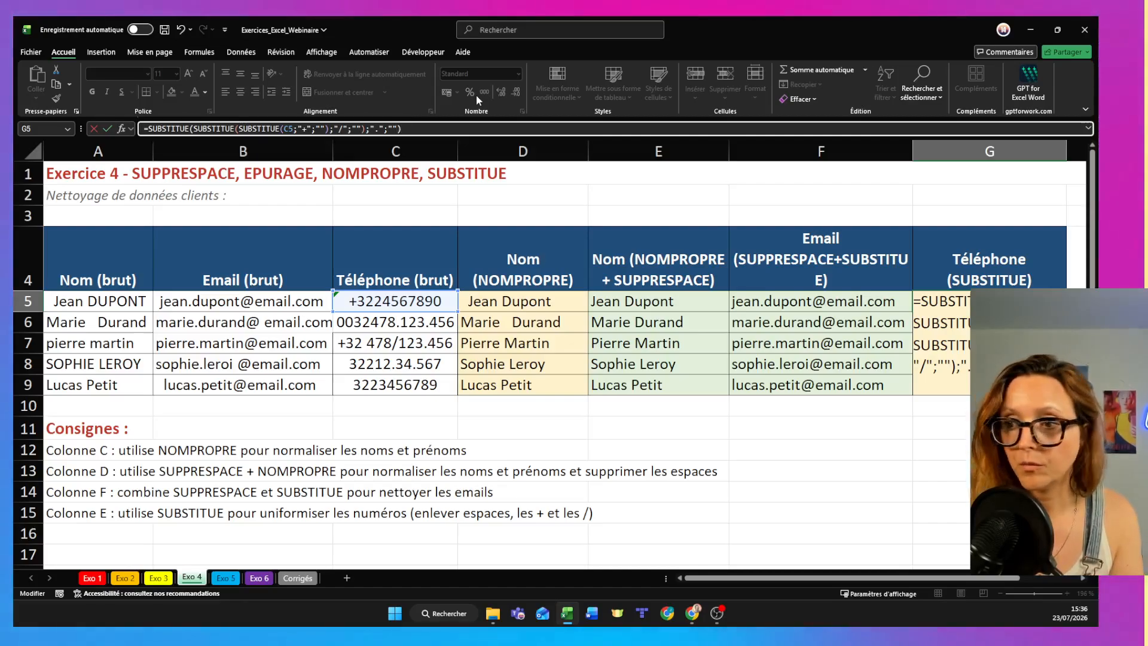
- Complete the G5 formula by having the outer SUBSTITUE replace "." with "", and enter it
{"action": "key", "text": "Return"}
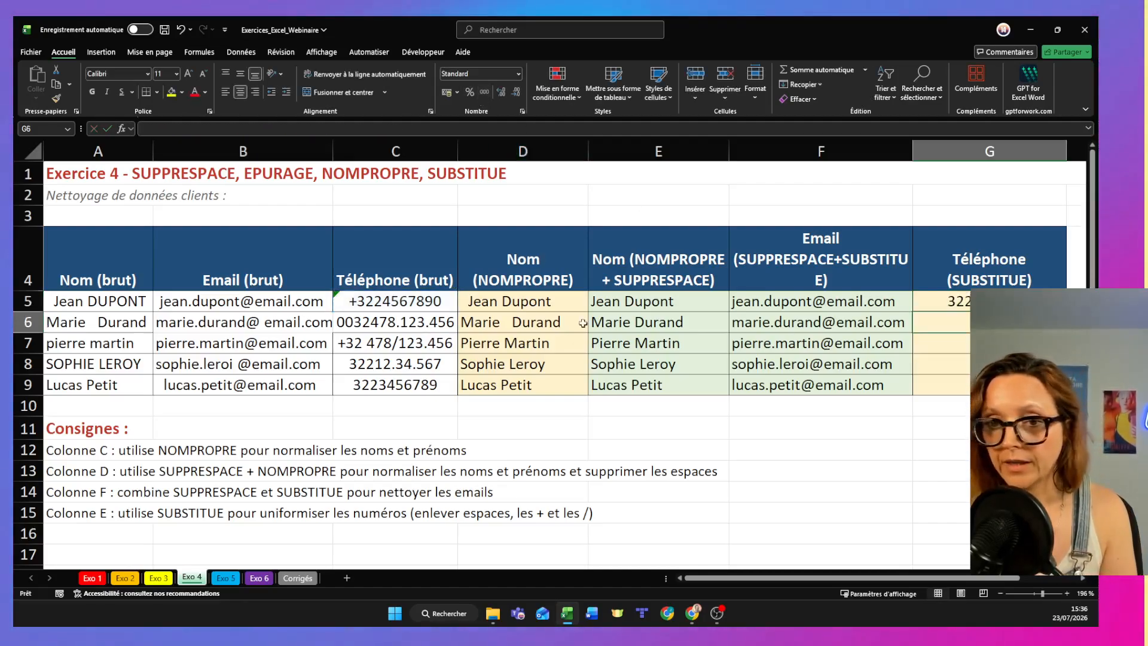
- Fill the nested SUBSTITUE formula from G5 down to G9 and check the copied formula in G6
{"action": "key", "text": "Up"}
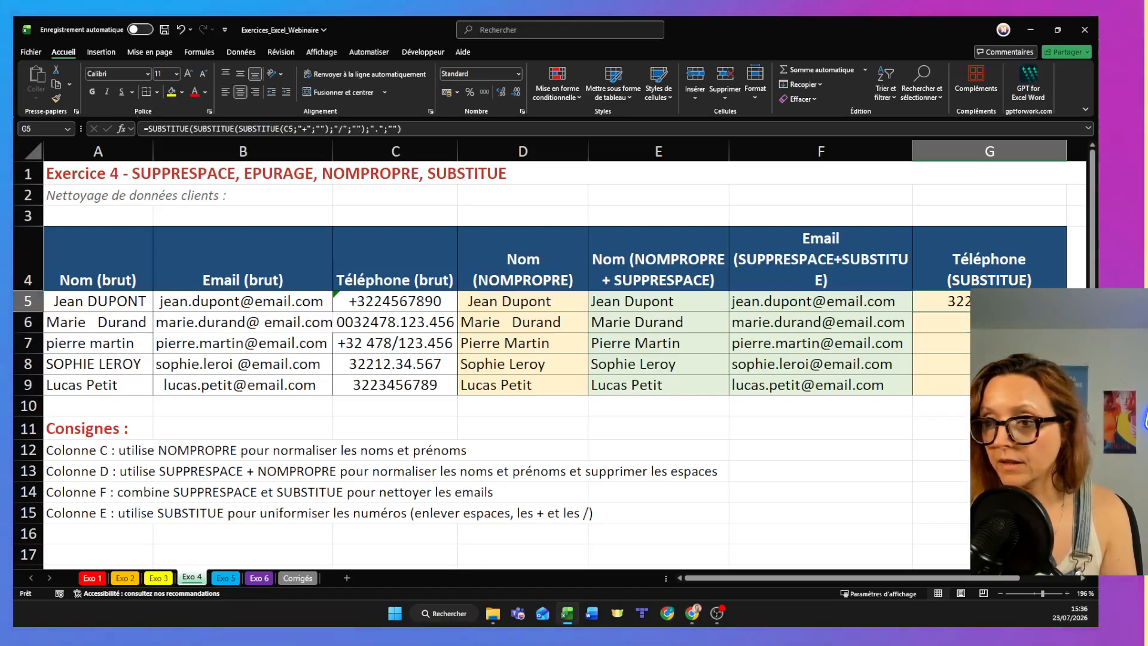
{"action": "left_click_drag", "start_coordinate": [1066, 312], "coordinate": [1065, 388]}
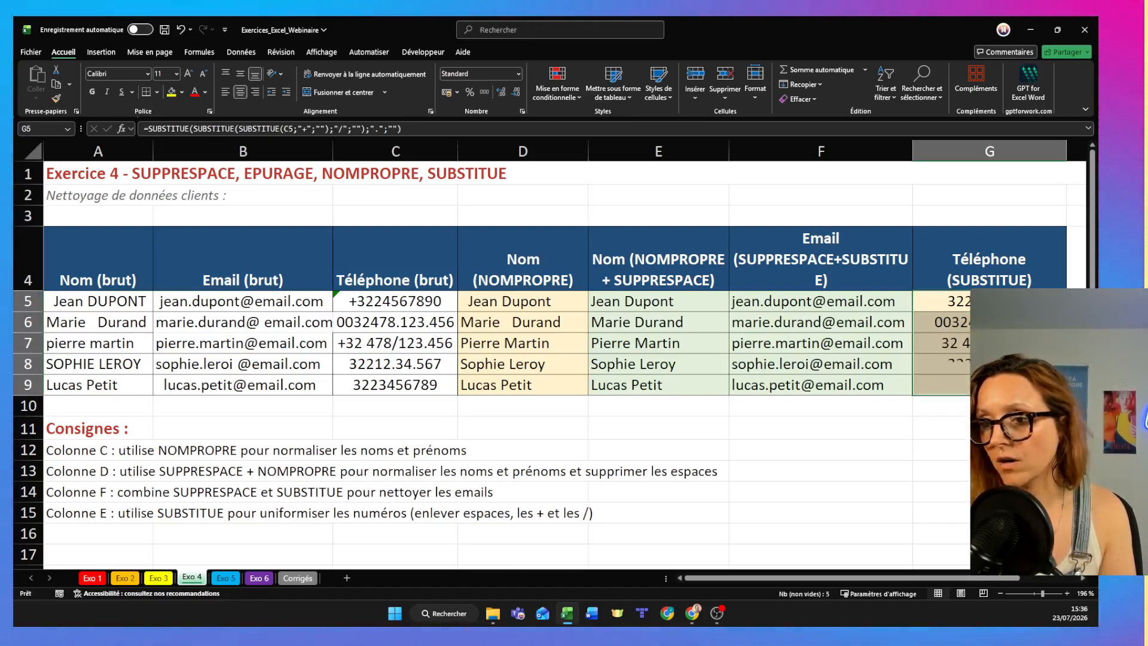
{"action": "left_click", "coordinate": [1017, 450]}
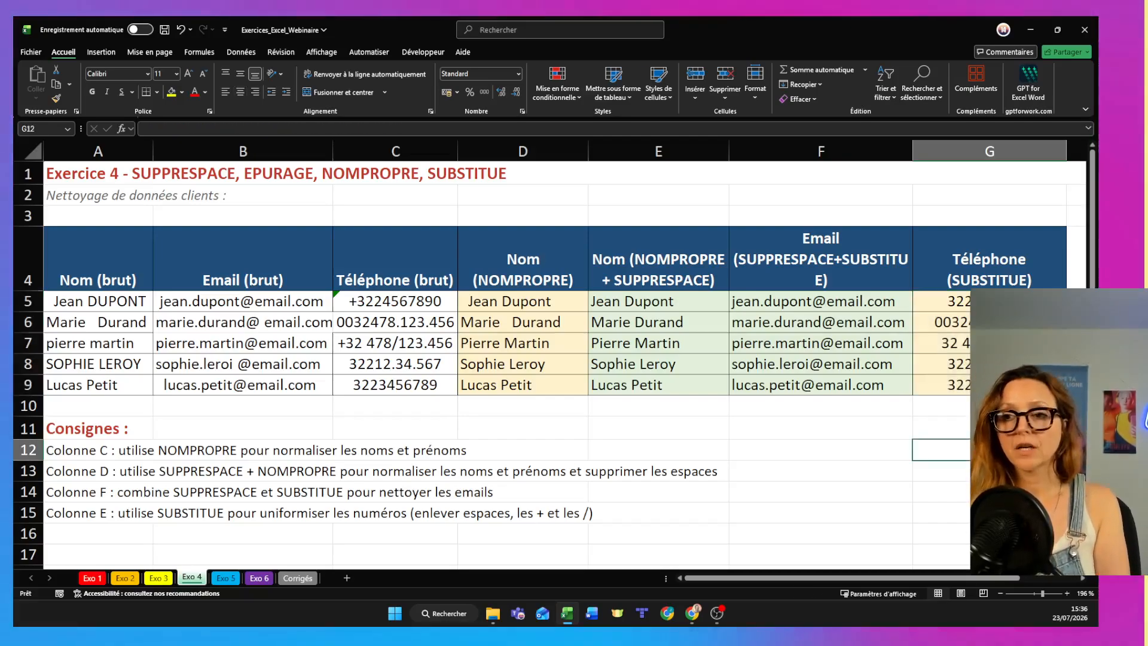
{"action": "double_click", "coordinate": [957, 321]}
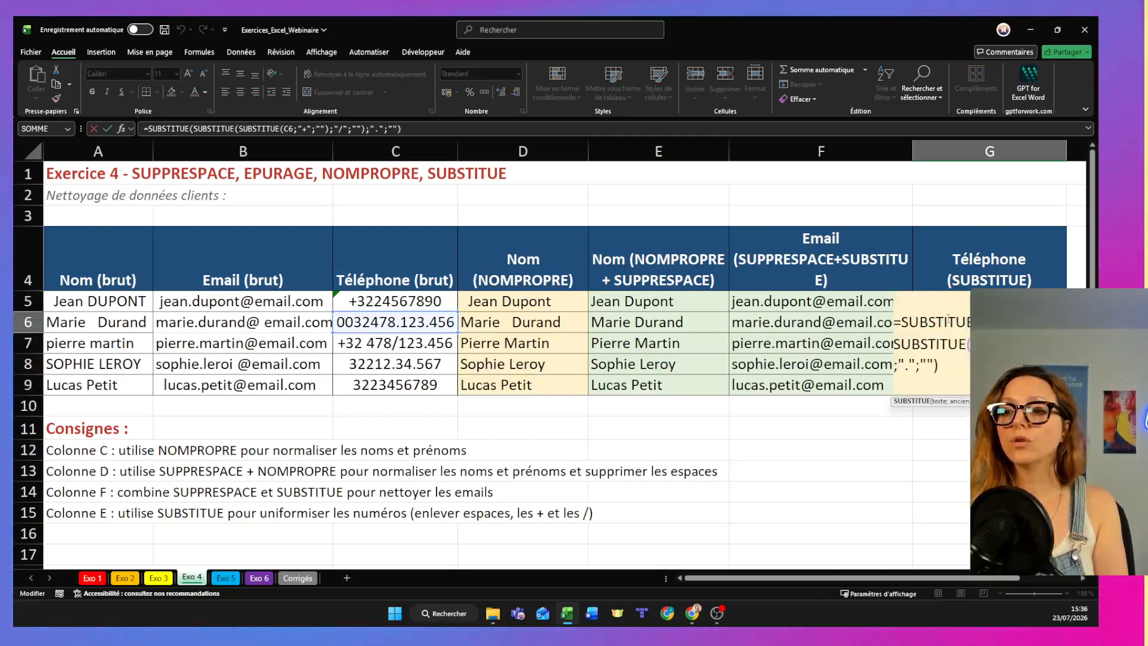
{"action": "key", "text": "Return"}
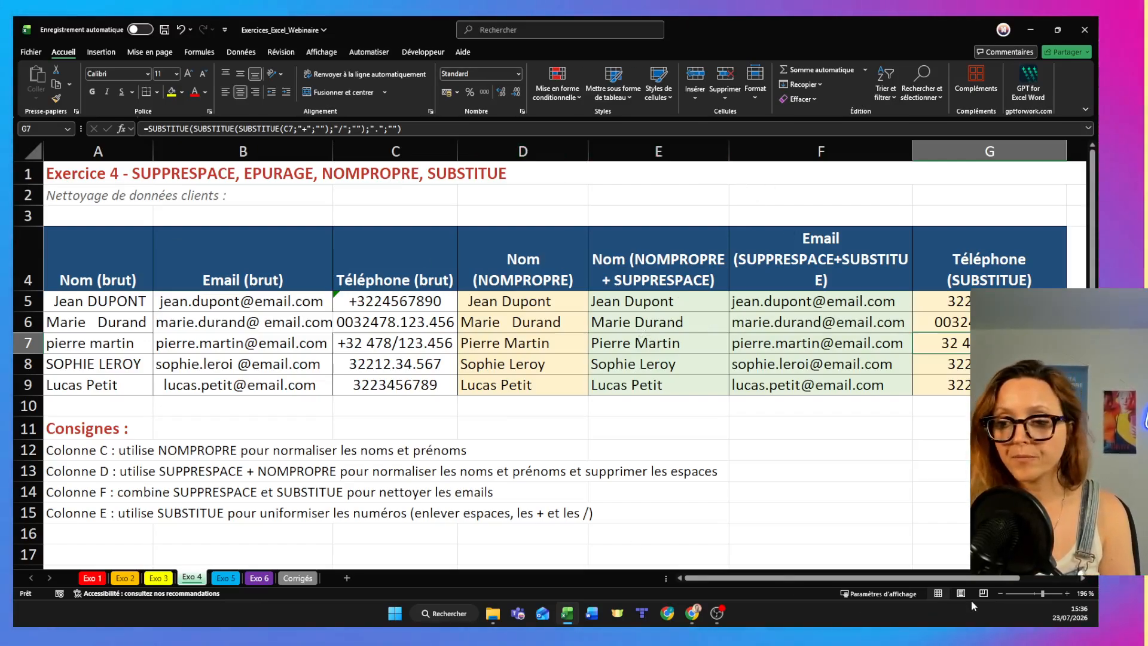
- Review the cleaned phone numbers in column G and open the G5 formula to examine its full SUBSTITUE nesting
{"action": "left_click_drag", "start_coordinate": [952, 578], "coordinate": [993, 578]}
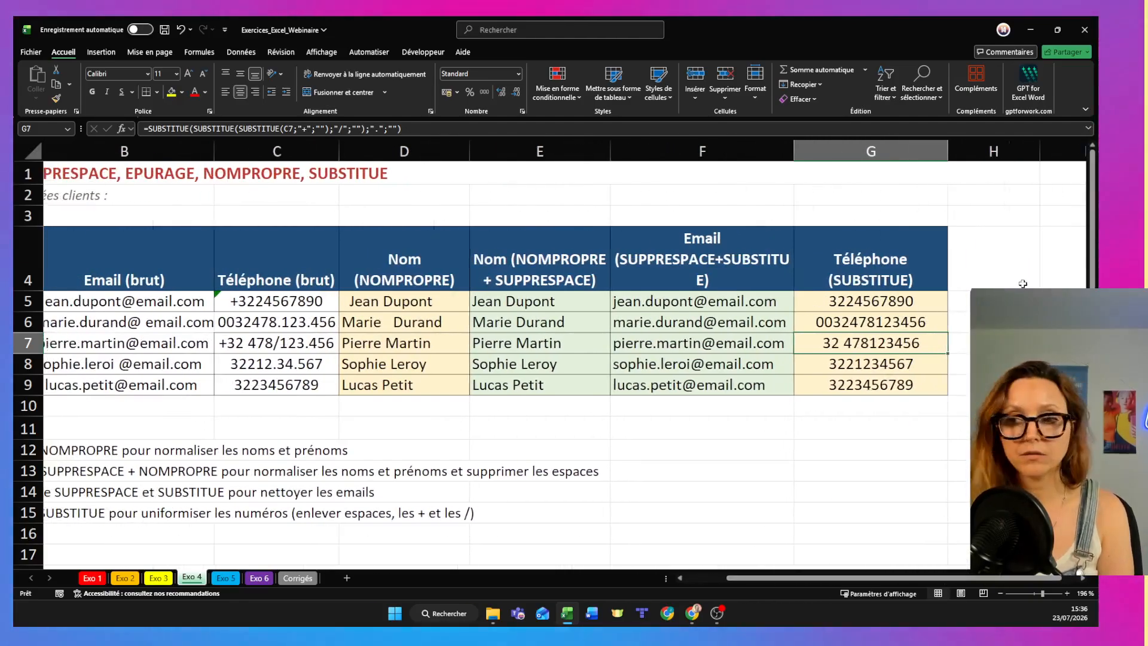
{"action": "double_click", "coordinate": [863, 301]}
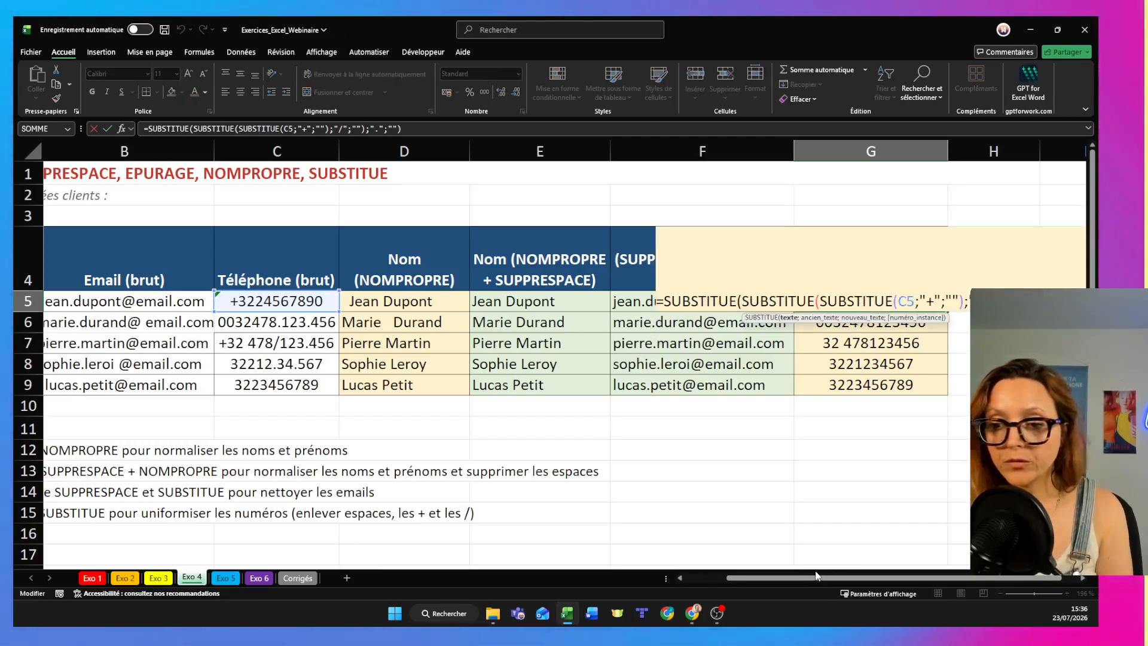
{"action": "left_click_drag", "start_coordinate": [888, 577], "coordinate": [904, 575]}
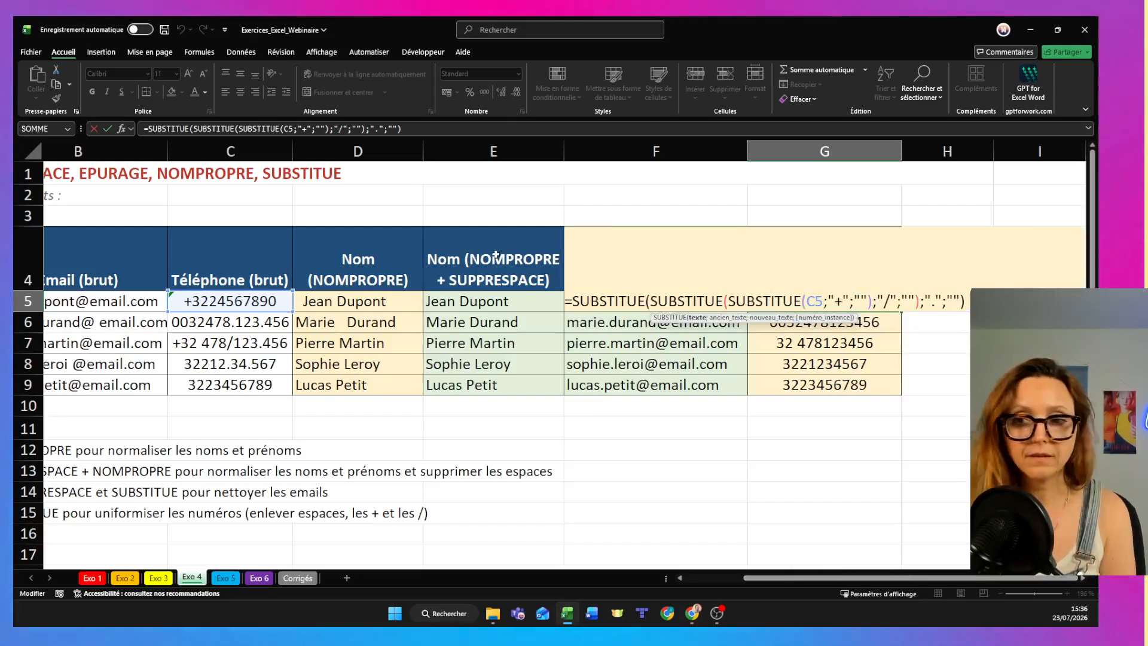
{"action": "scroll", "coordinate": [496, 255], "scroll_direction": "down", "scroll_amount": 3}
{"action": "scroll", "coordinate": [750, 220], "scroll_direction": "up", "scroll_amount": 1}
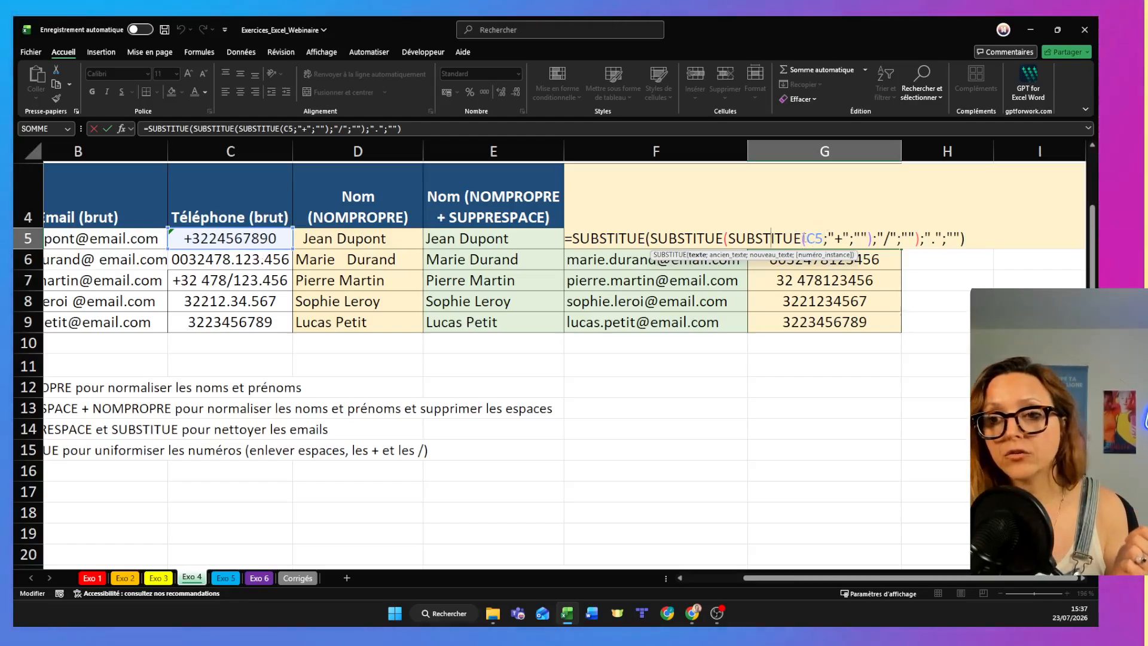
- Examine the argument groups for "+", "/" and "." in the nested SUBSTITUE formula of G5, and close the formula
{"action": "left_click_drag", "start_coordinate": [803, 239], "coordinate": [879, 236]}
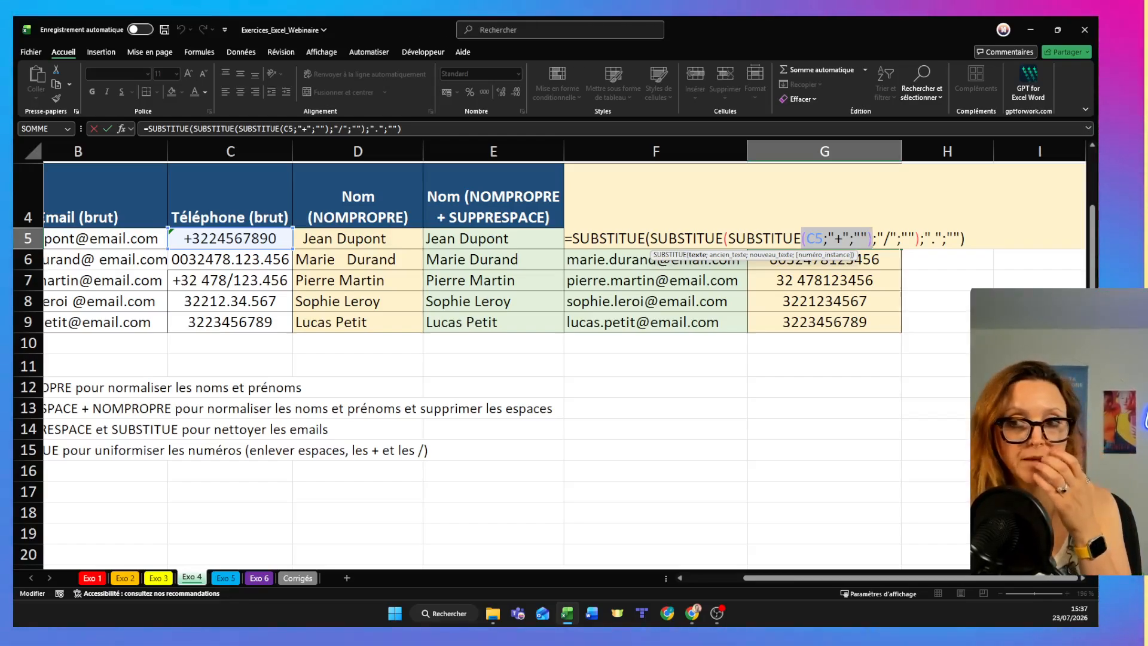
{"action": "left_click_drag", "start_coordinate": [872, 239], "coordinate": [924, 247]}
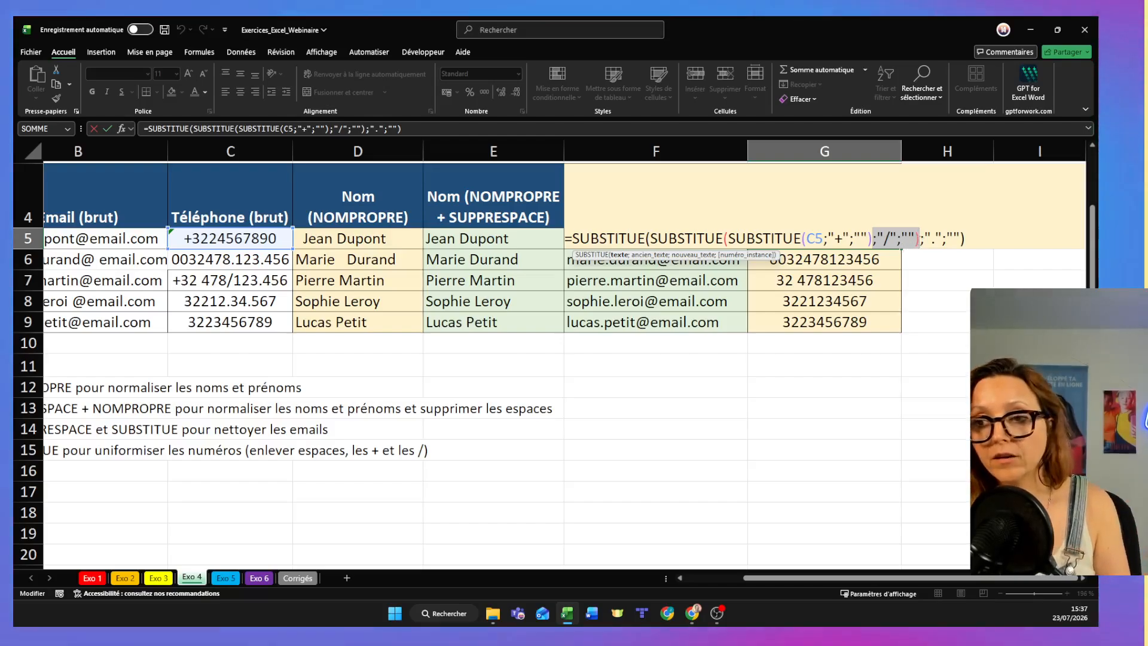
{"action": "left_click", "coordinate": [968, 239]}
{"action": "left_click_drag", "start_coordinate": [968, 239], "coordinate": [920, 240]}
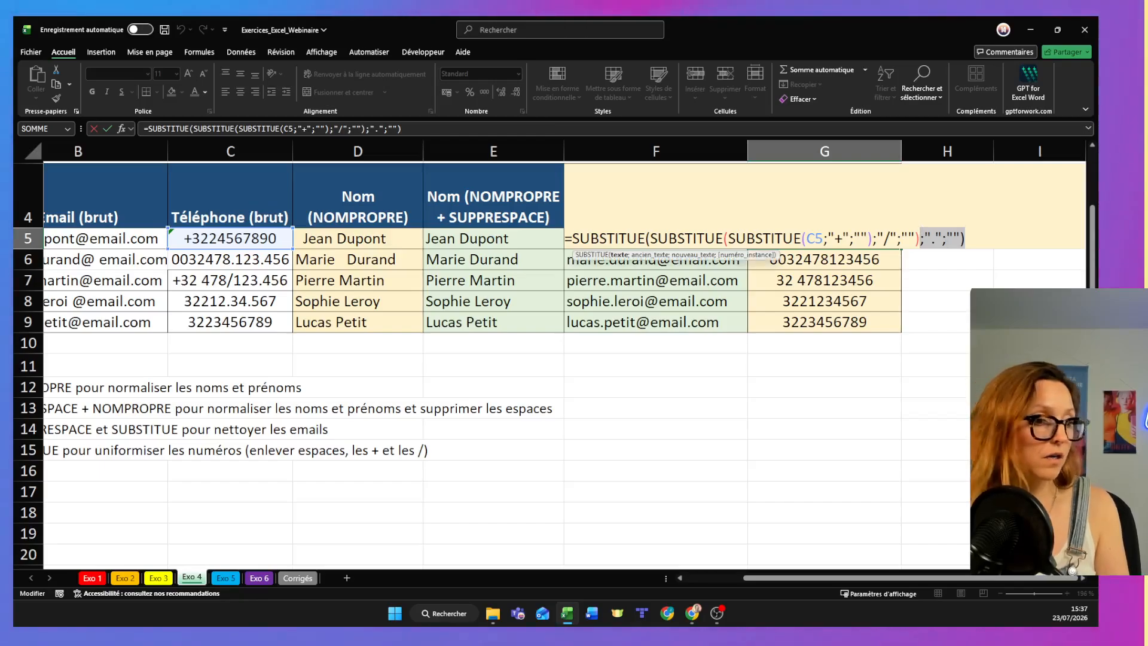
{"action": "key", "text": "Return"}
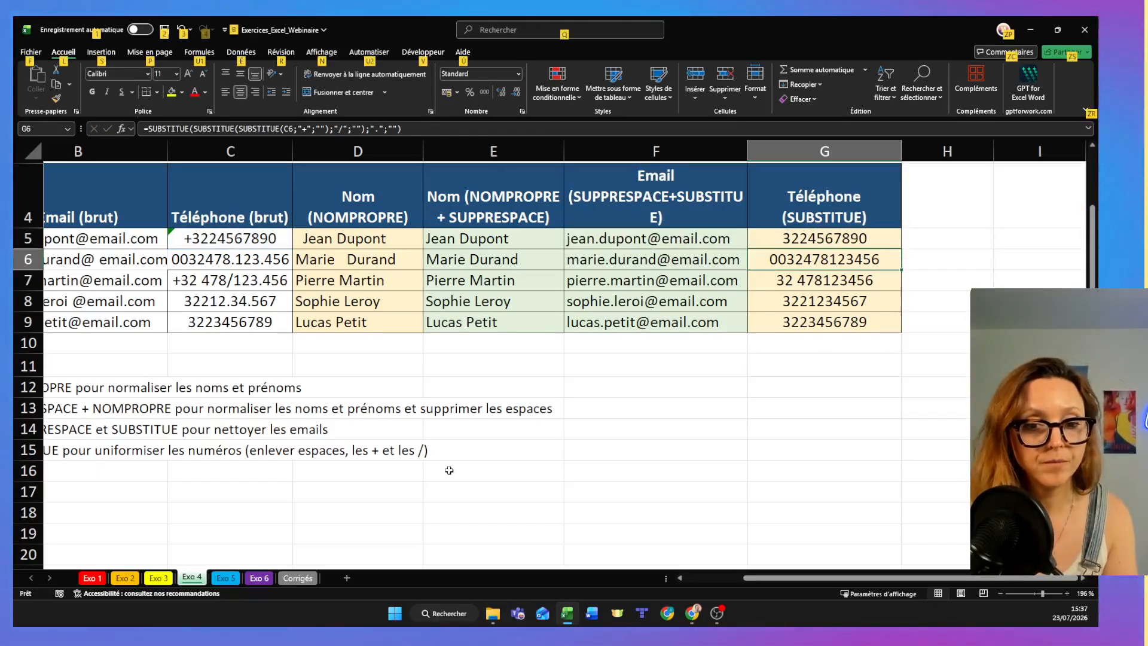
- Switch to the browser presentation, view the "Combos gagnants" slide, and return to the Excel workbook
{"action": "key", "text": "alt+Tab"}
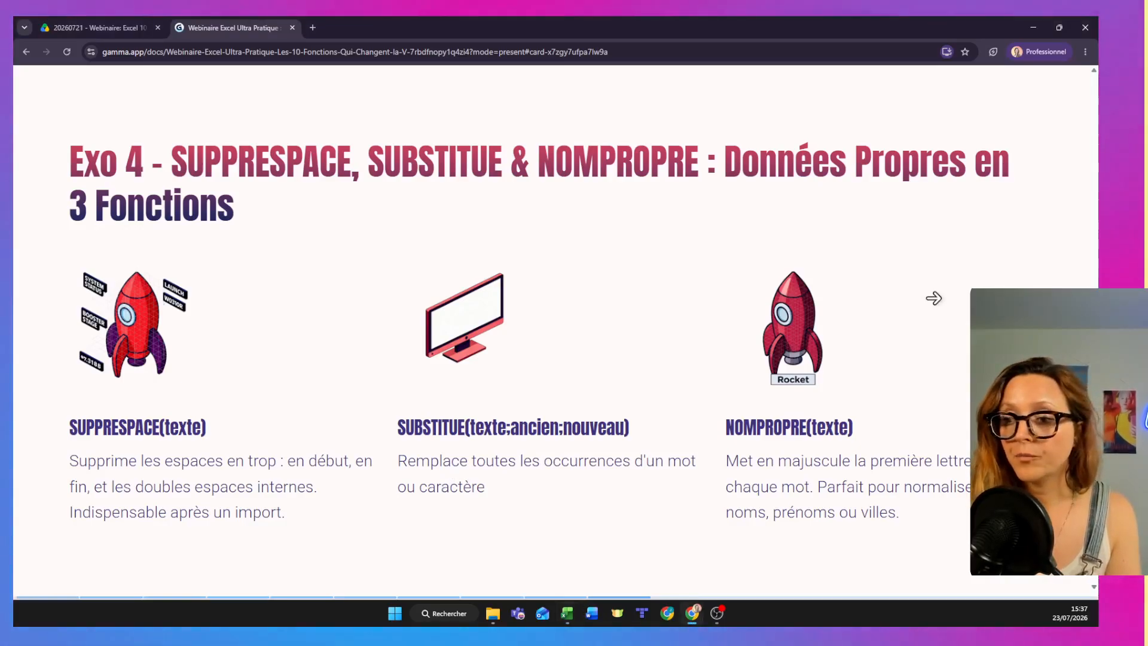
{"action": "left_click", "coordinate": [934, 298]}
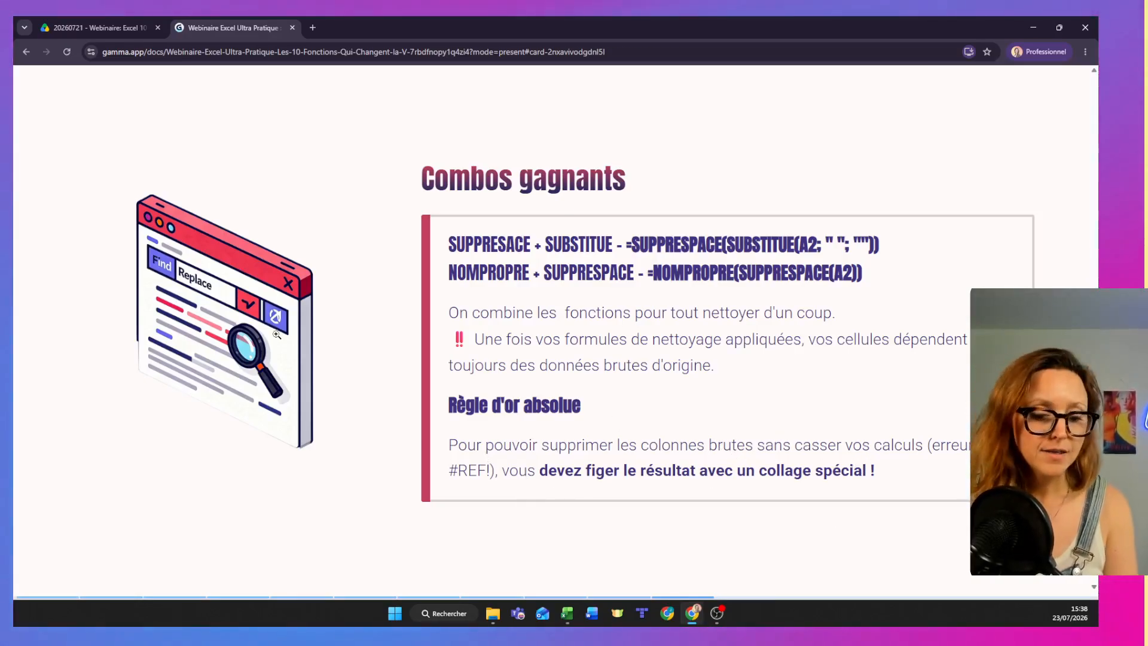
{"action": "key", "text": "alt+Tab"}
{"action": "left_click", "coordinate": [825, 365]}
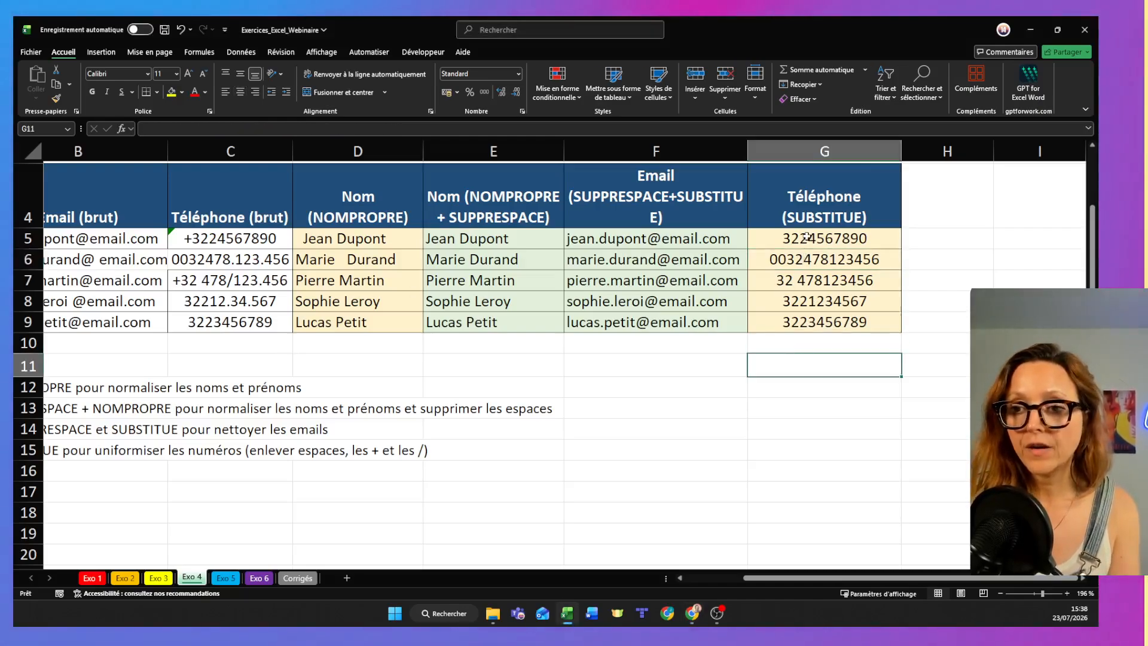
- Copy the cleaned phone numbers in G5:G9, try a regular paste over the raw numbers in C5:C9, and undo that paste
{"action": "left_click_drag", "start_coordinate": [824, 238], "coordinate": [835, 323]}
{"action": "key", "text": "ctrl+c"}
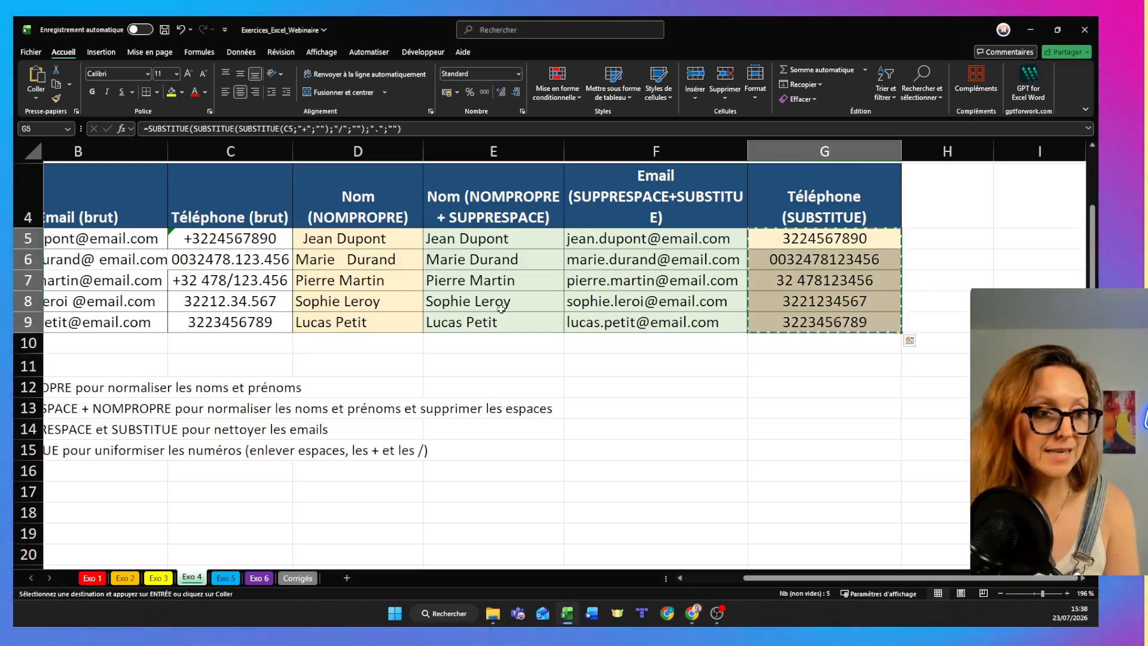
{"action": "left_click_drag", "start_coordinate": [252, 235], "coordinate": [273, 322]}
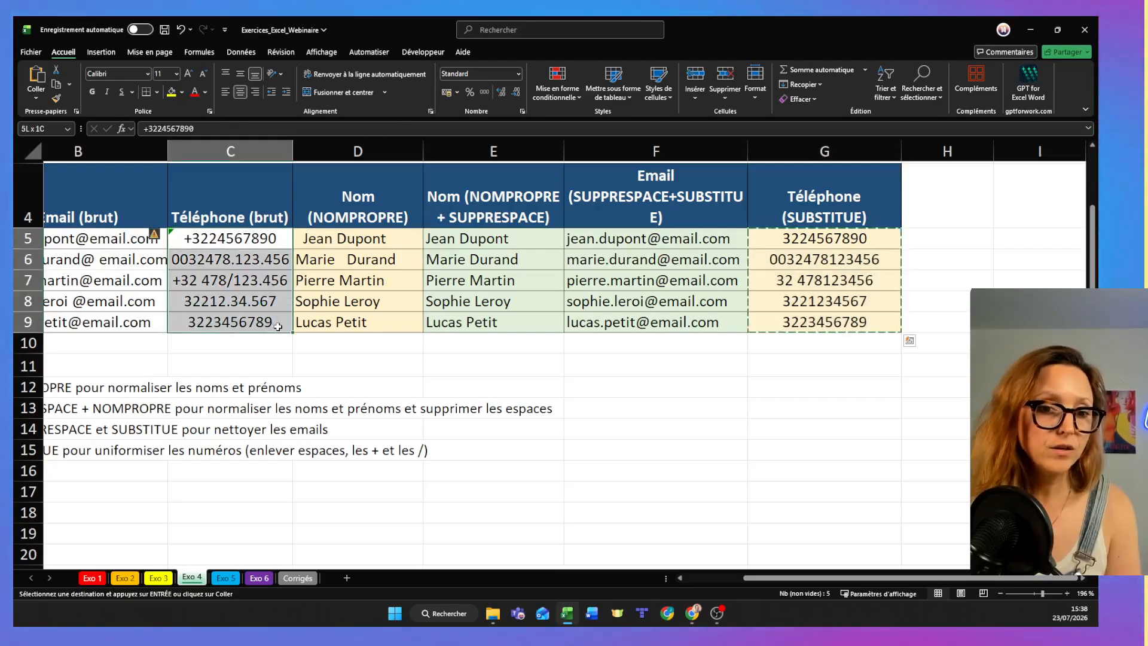
{"action": "key", "text": "ctrl+v"}
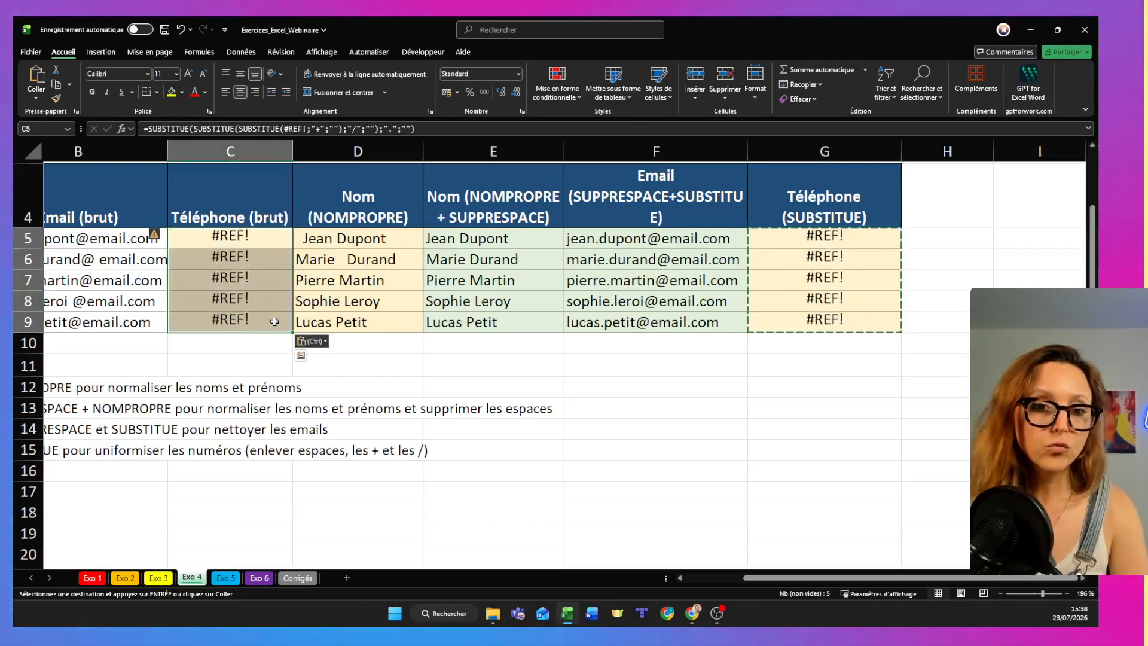
{"action": "key", "text": "ctrl+z"}
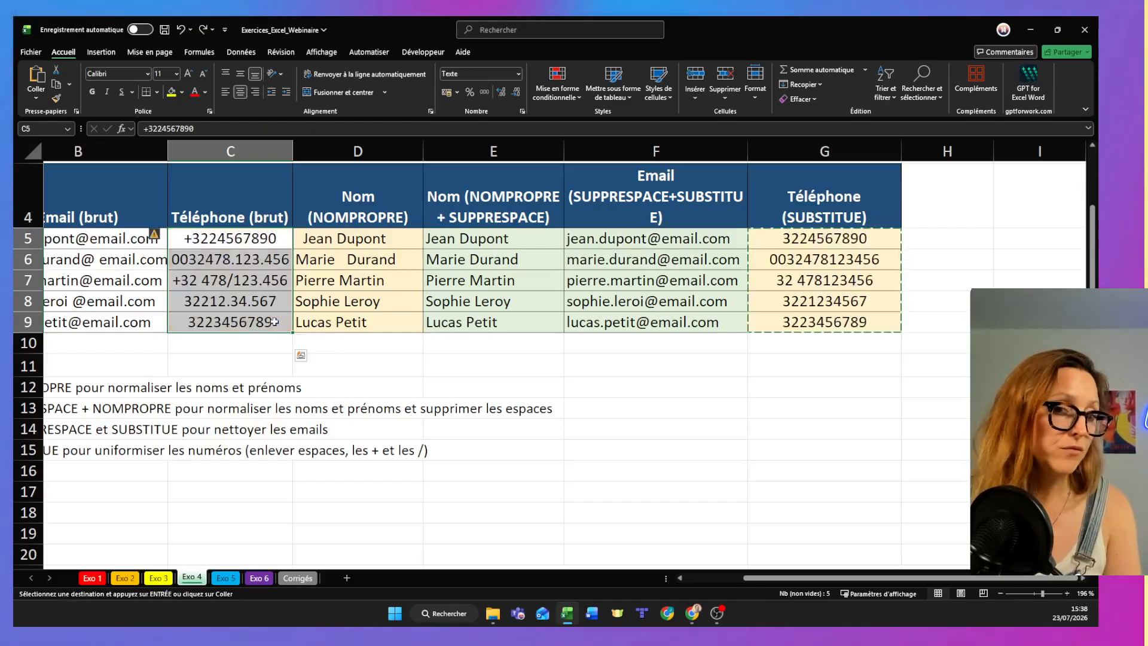
- Paste the copied phone numbers over C5:C9 as values only
{"action": "right_click", "coordinate": [240, 241]}
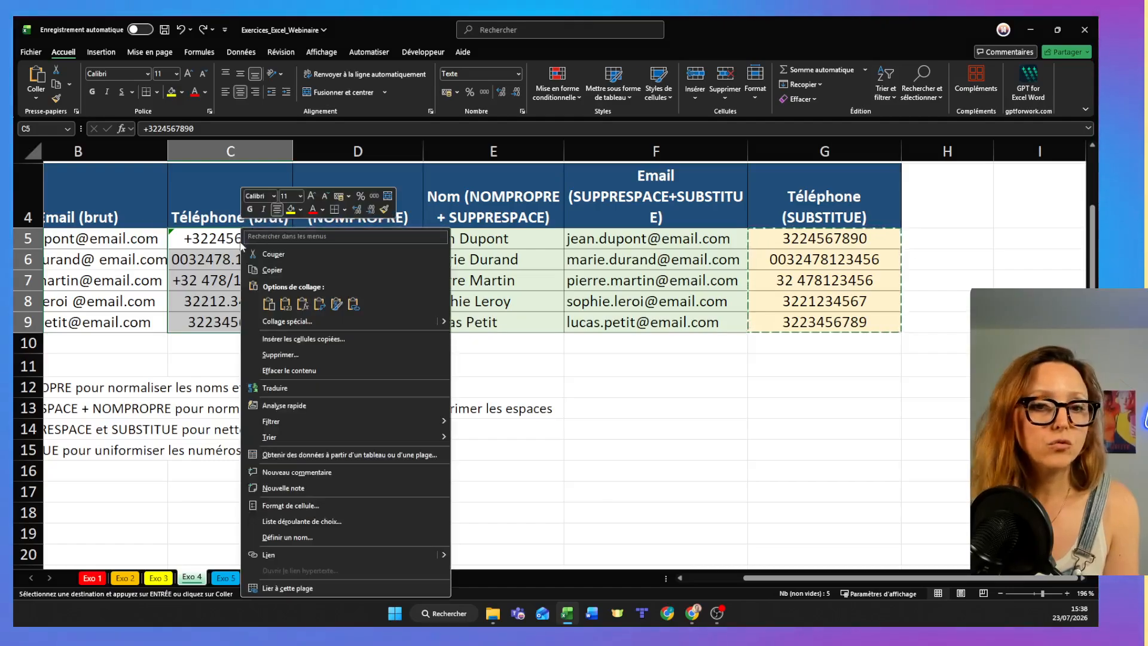
{"action": "left_click", "coordinate": [281, 321]}
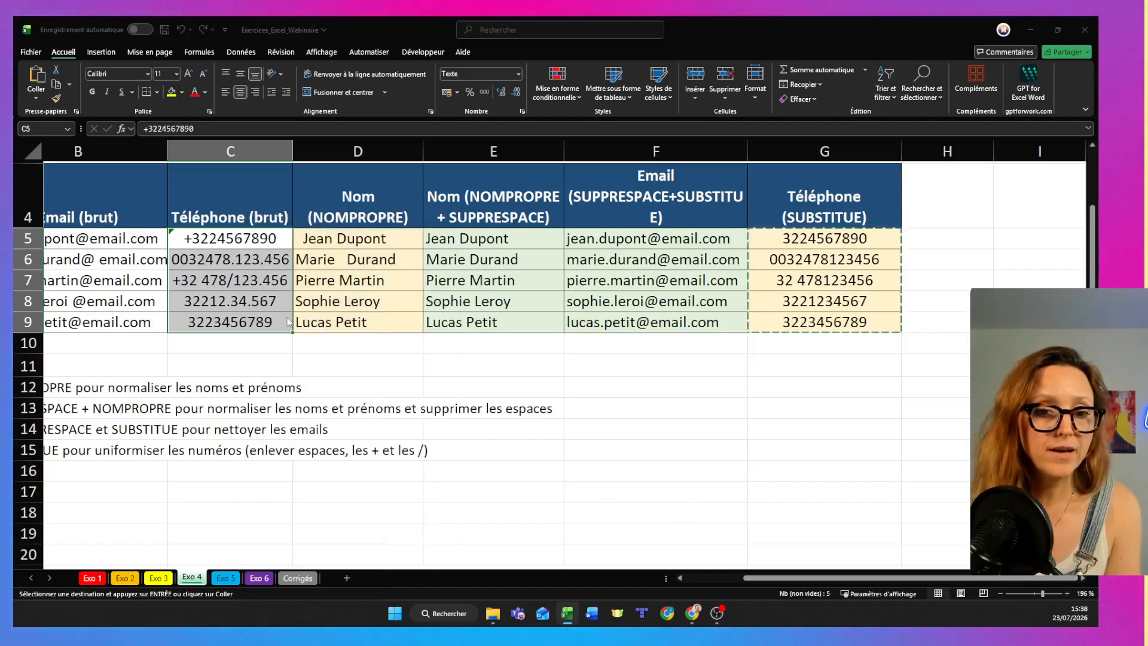
{"action": "left_click", "coordinate": [163, 289]}
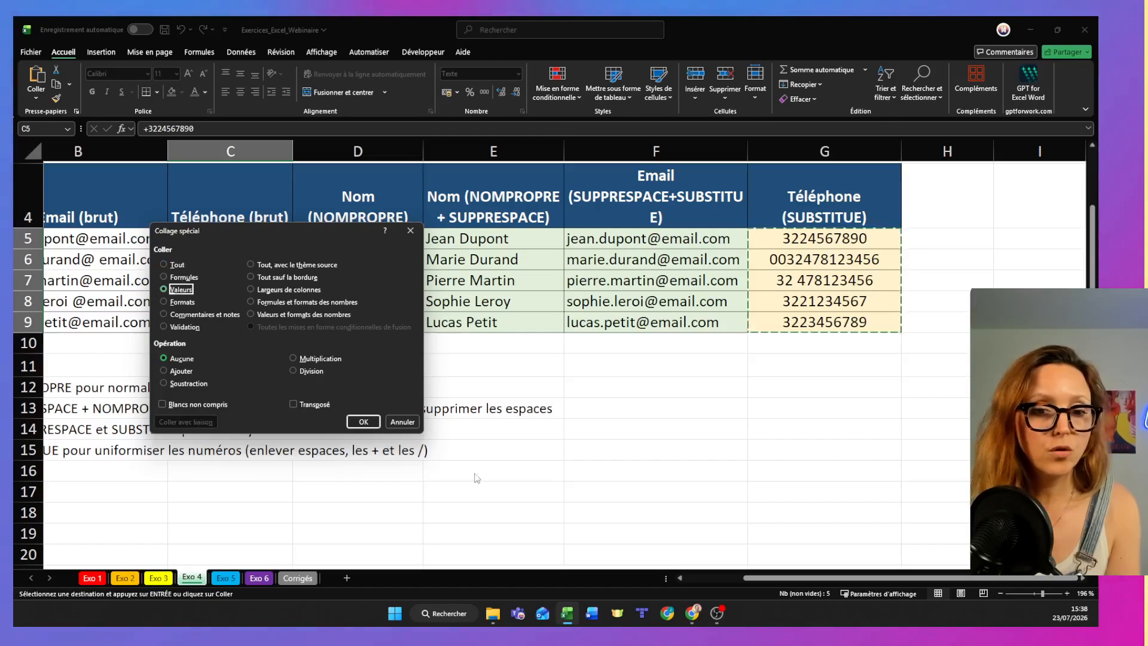
{"action": "left_click", "coordinate": [362, 422]}
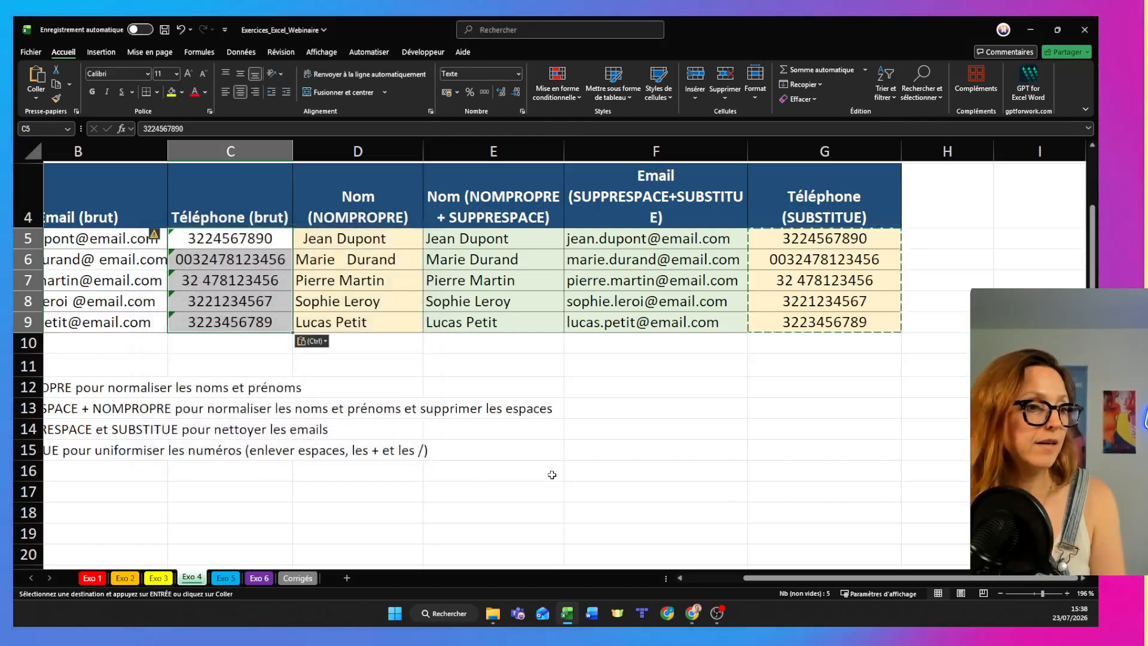
- Try to convert the text-stored phone numbers in C5:C9 to numbers, and undo the conversion and the accidental paste from C7 down
{"action": "left_click", "coordinate": [156, 235]}
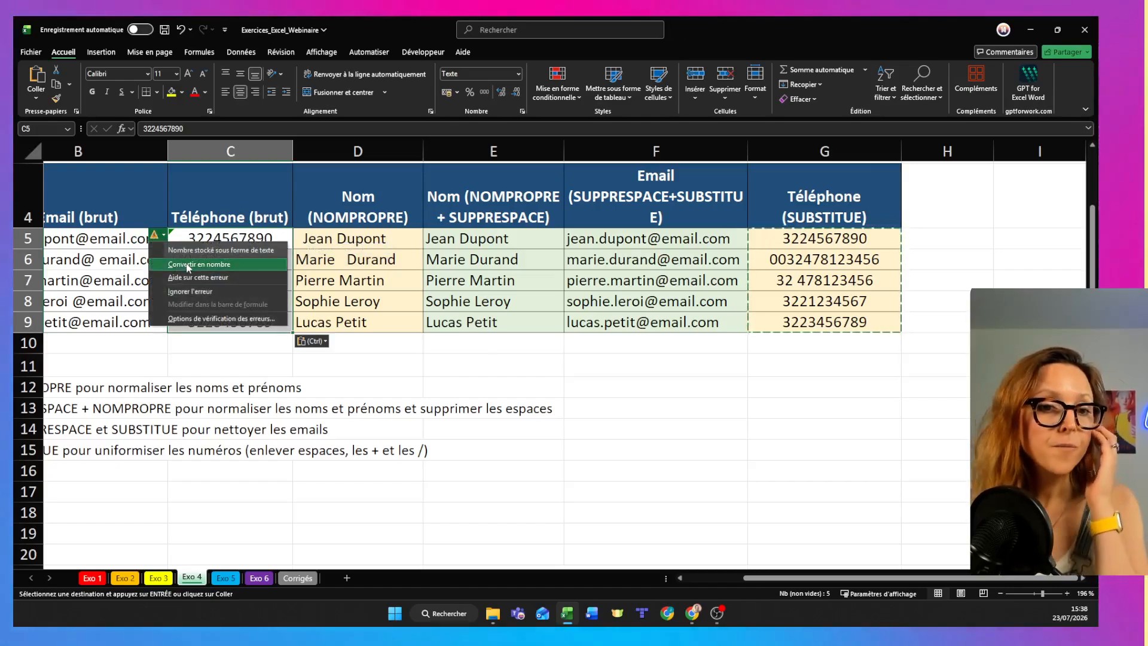
{"action": "left_click", "coordinate": [188, 266]}
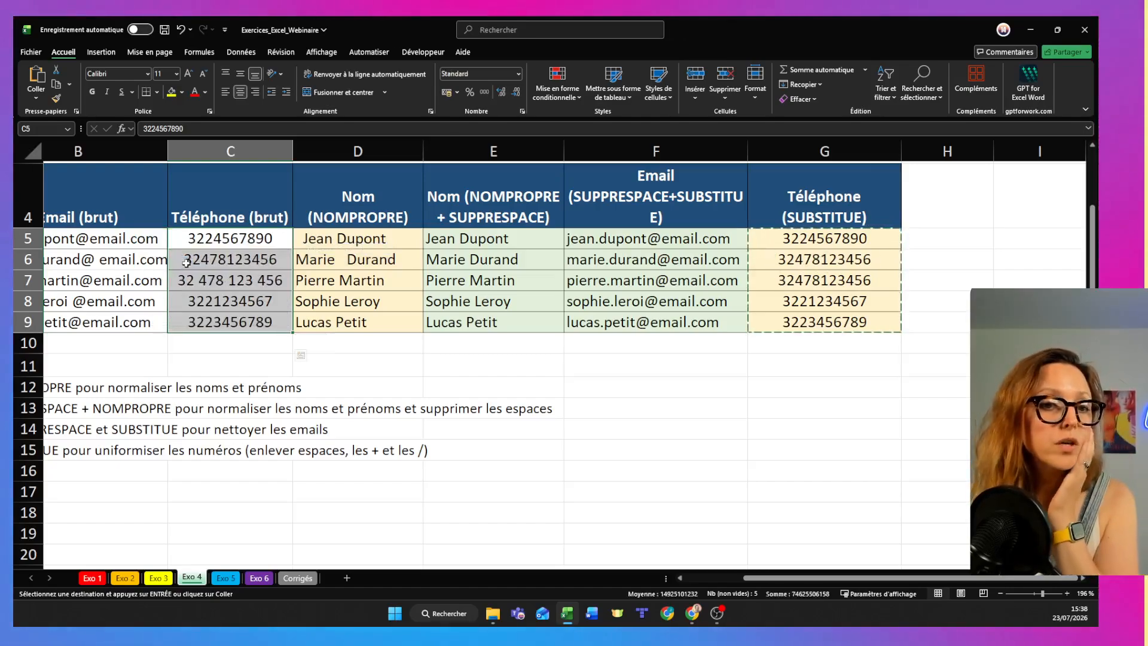
{"action": "left_click", "coordinate": [337, 375]}
{"action": "left_click", "coordinate": [219, 276]}
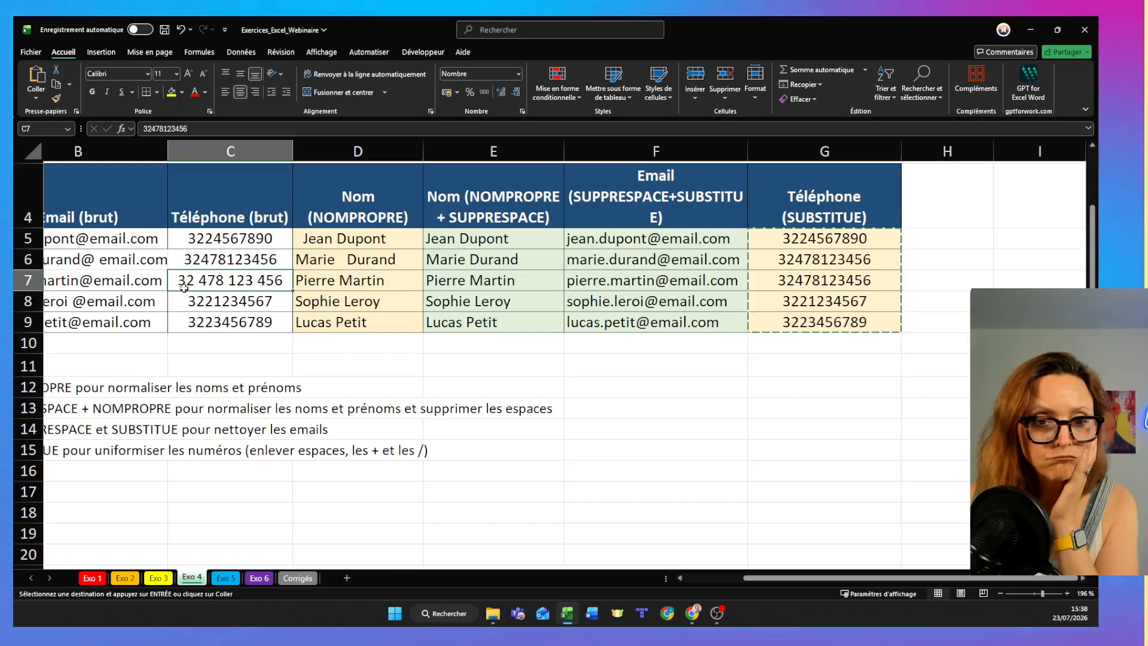
{"action": "key", "text": "Return"}
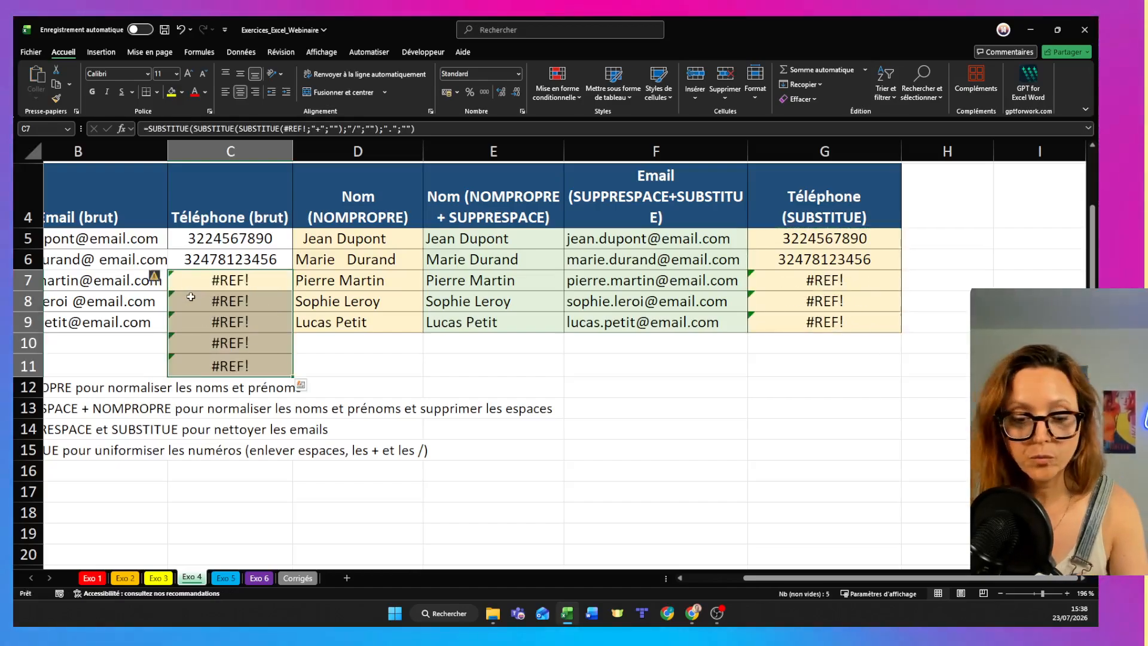
{"action": "key", "text": "ctrl+z"}
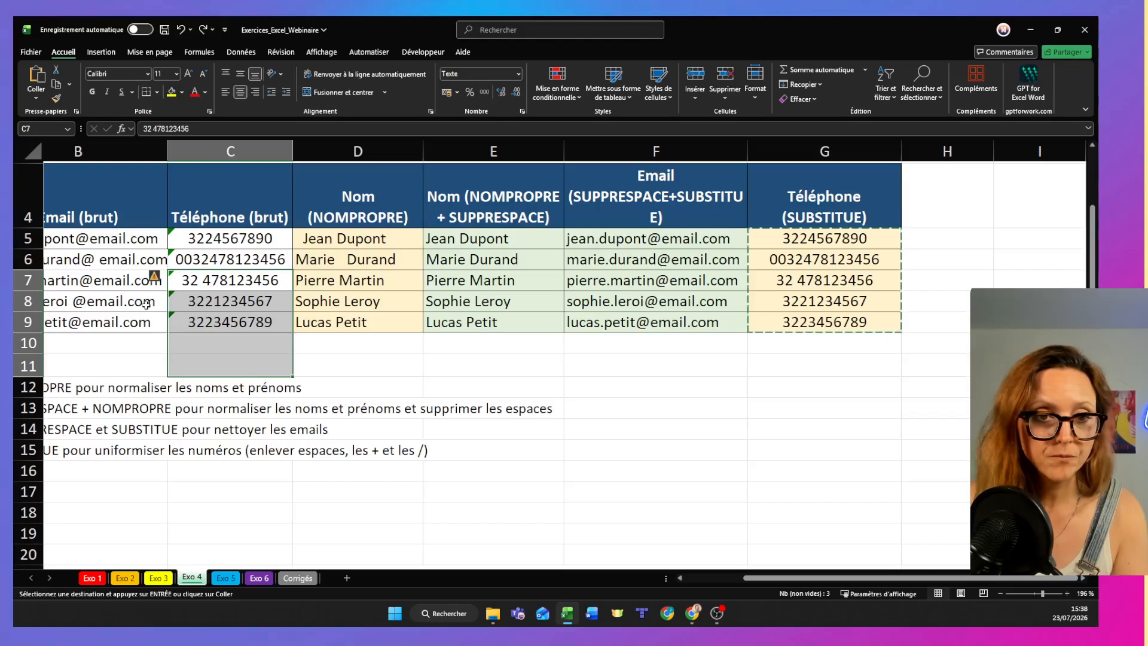
- Ignore the number-stored-as-text error for the phone numbers in C7:C9, and try to do the same for C5:C6
{"action": "left_click", "coordinate": [154, 279]}
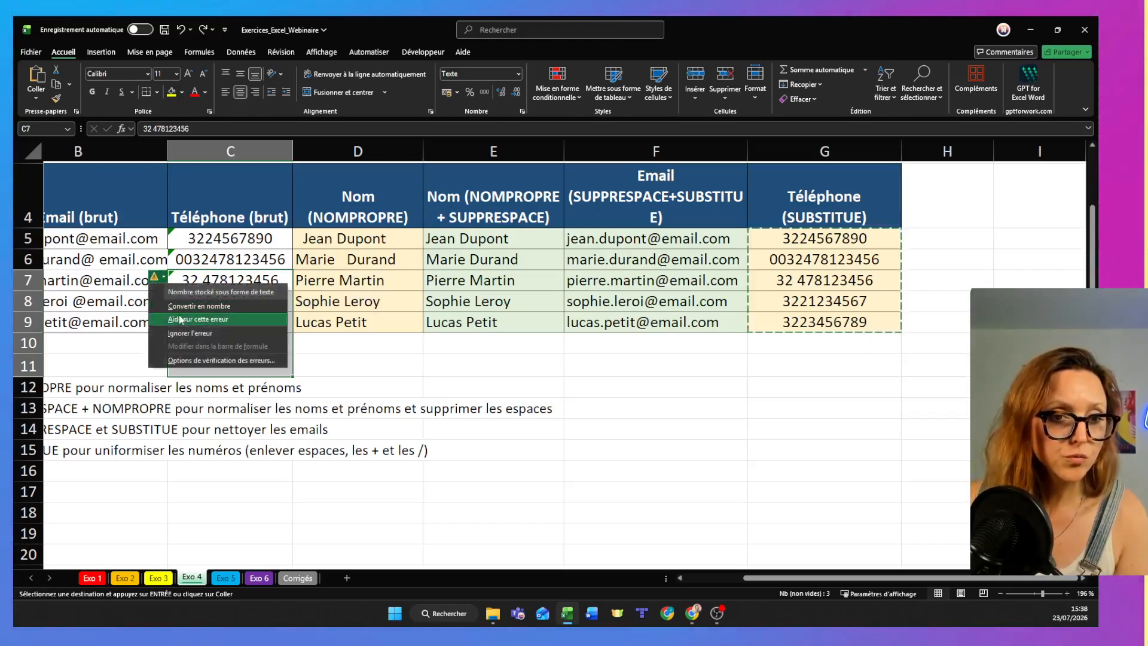
{"action": "left_click", "coordinate": [184, 330]}
{"action": "left_click", "coordinate": [485, 401]}
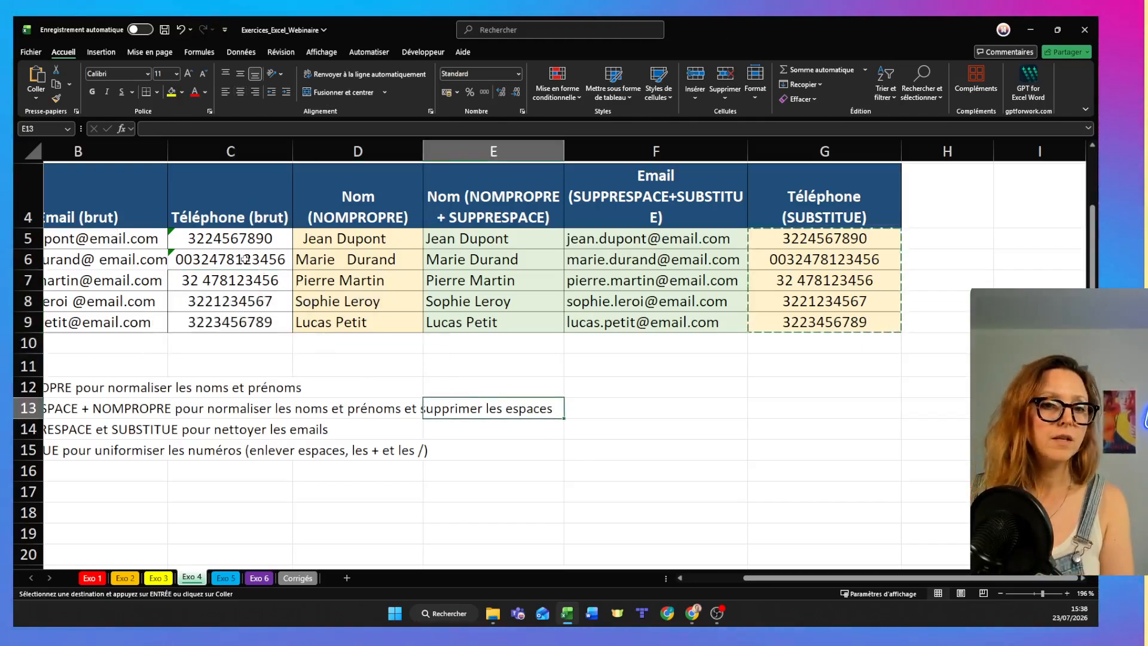
{"action": "left_click", "coordinate": [245, 259]}
{"action": "left_click", "coordinate": [244, 246]}
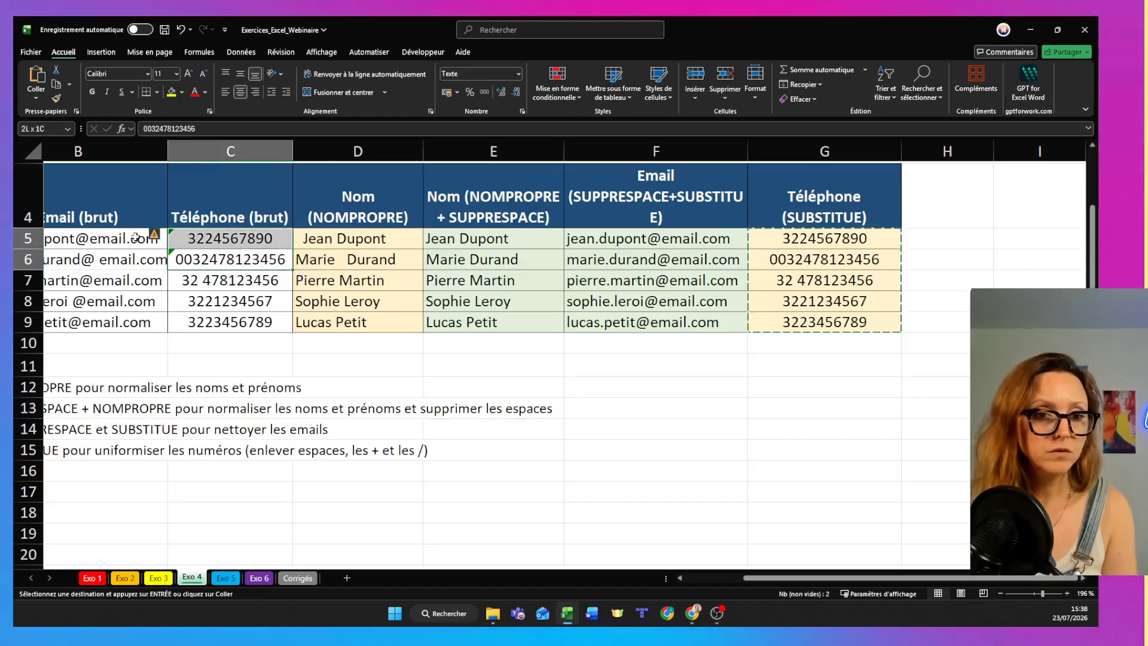
{"action": "double_click", "coordinate": [166, 238]}
{"action": "left_click", "coordinate": [234, 238]}
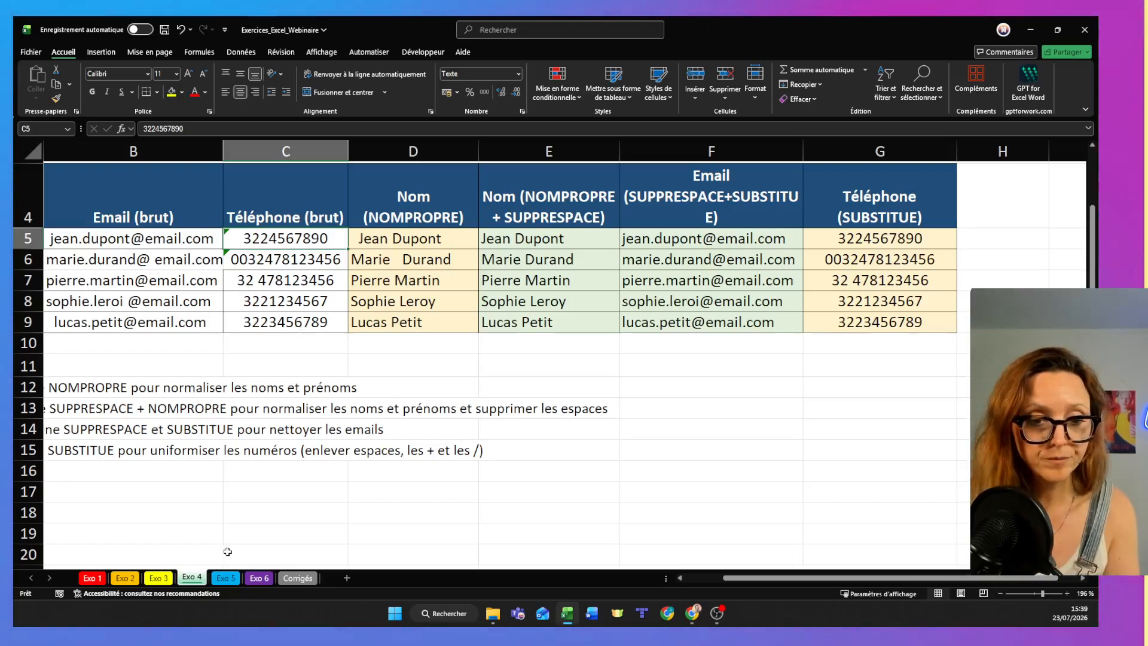
- Open the Exo 5 sheet, and switch to the browser presentation to show the Exo 5 slide on AUJOURD'HUI, DATEDIF and NB.JOURS.OUVRES
{"action": "left_click", "coordinate": [226, 578]}
{"action": "left_click", "coordinate": [387, 312]}
{"action": "key", "text": "alt+Tab"}
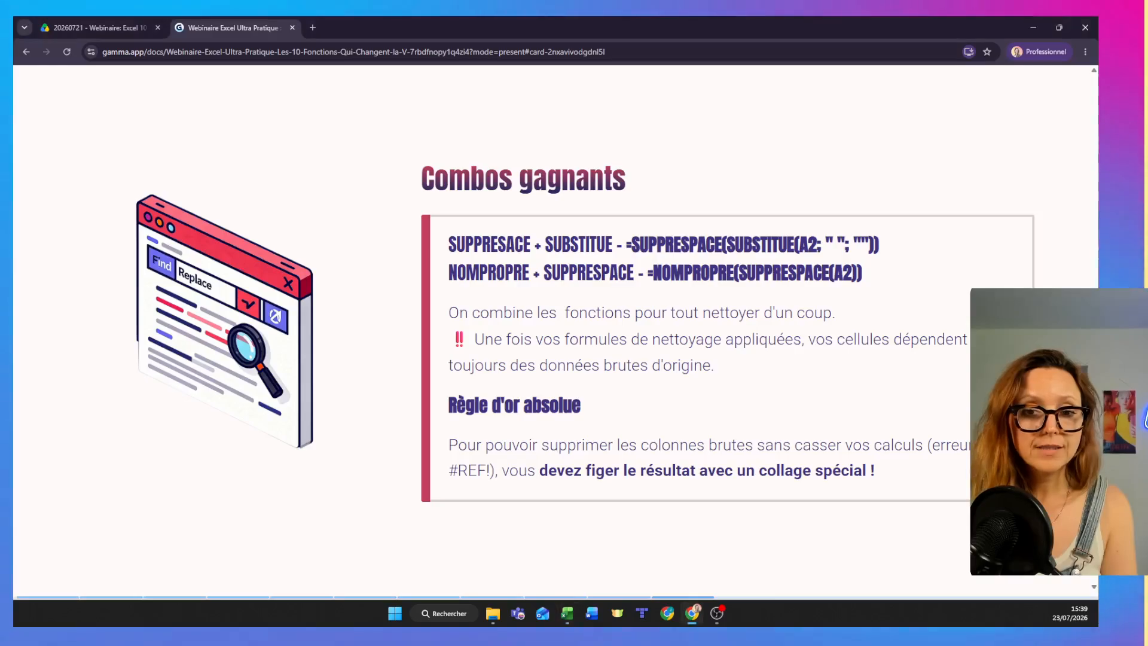
{"action": "key", "text": "Right"}
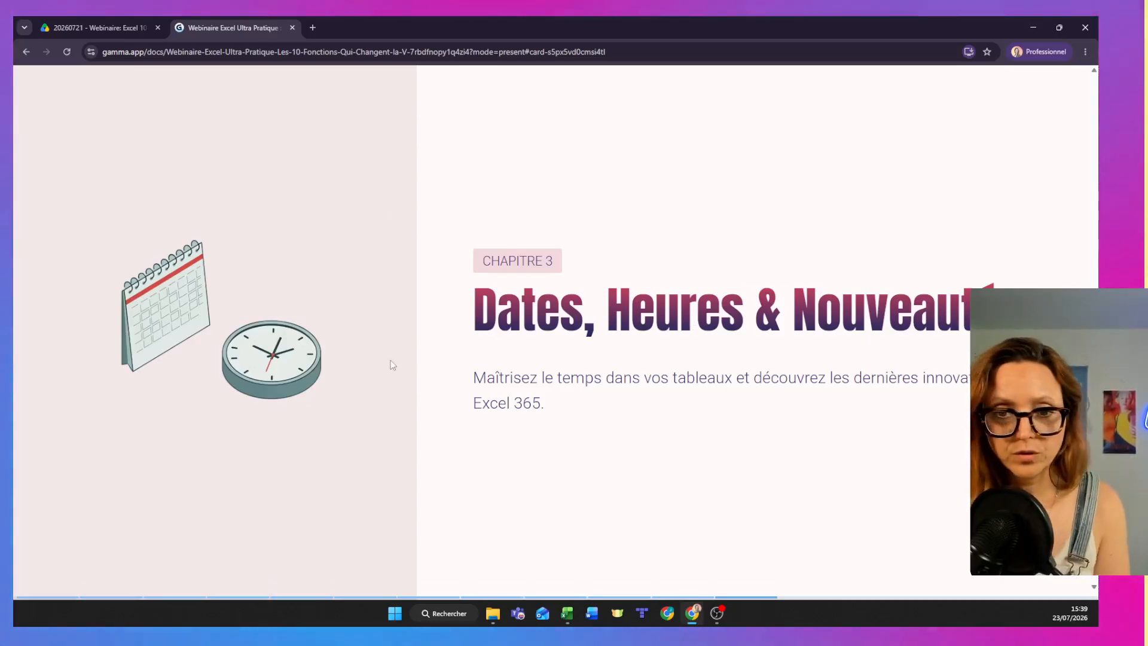
{"action": "key", "text": "Right"}
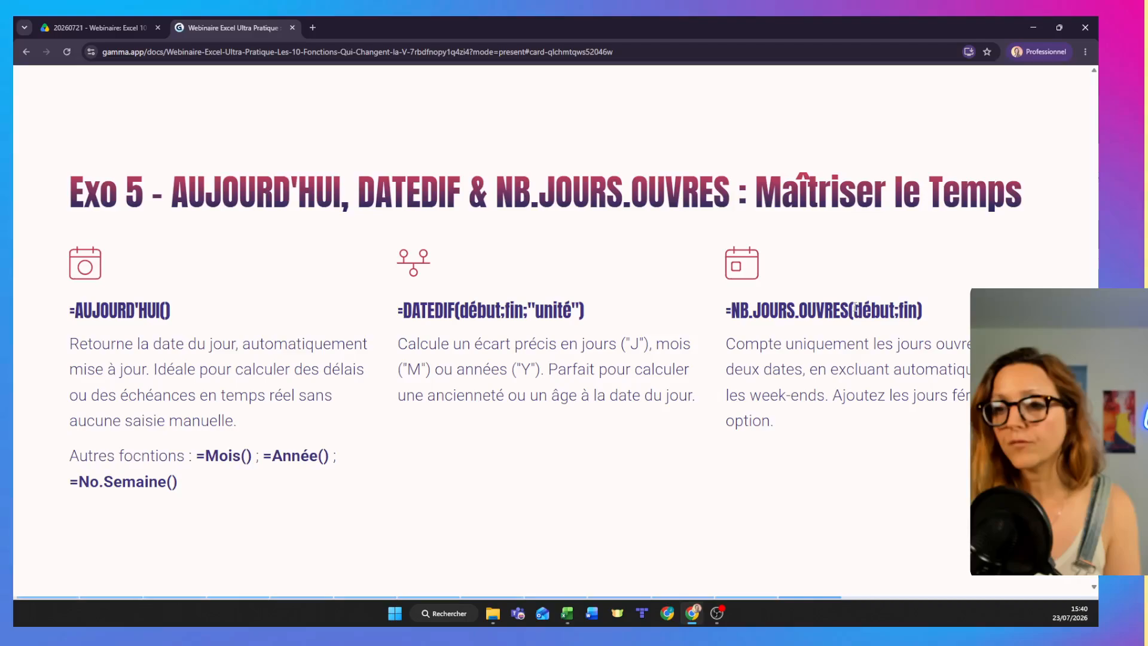
{"action": "left_click", "coordinate": [907, 300]}
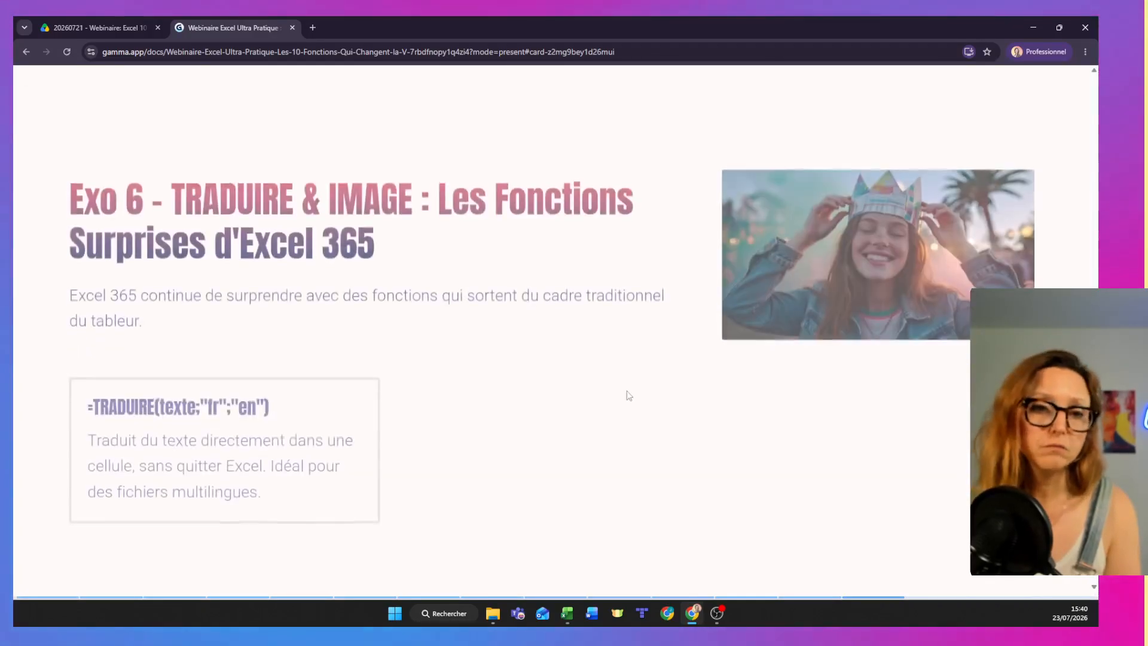
{"action": "key", "text": "Left"}
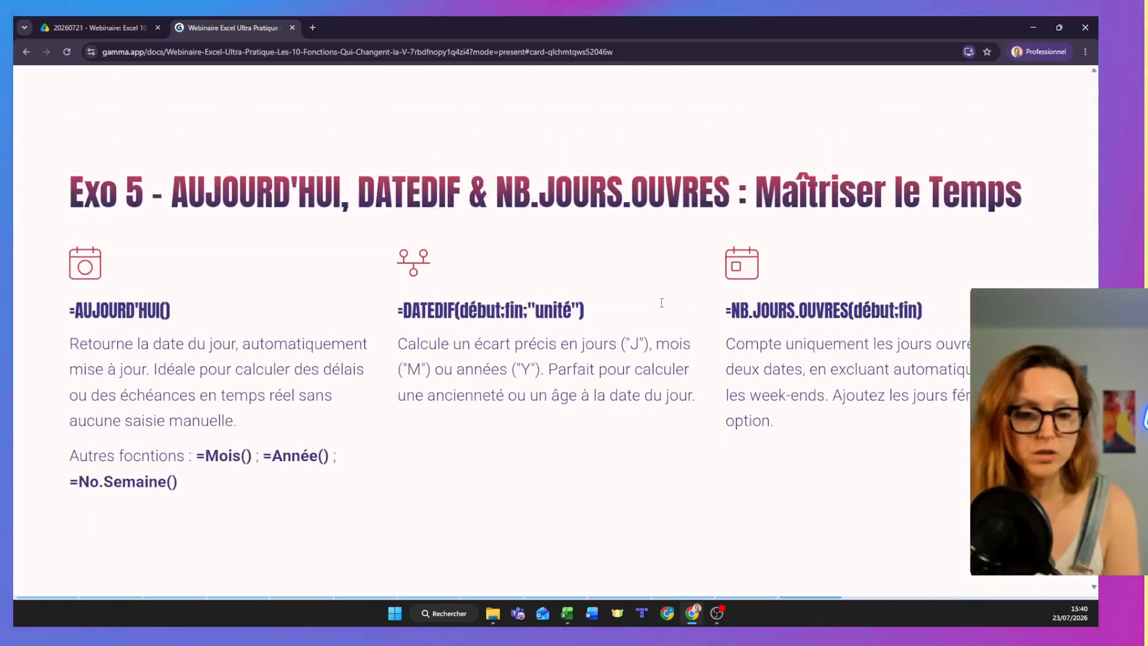
- Return to the Exo 5 sheet in Excel and read the DATEDIF instruction for column C
{"action": "key", "text": "alt+Tab"}
{"action": "left_click", "coordinate": [198, 387]}
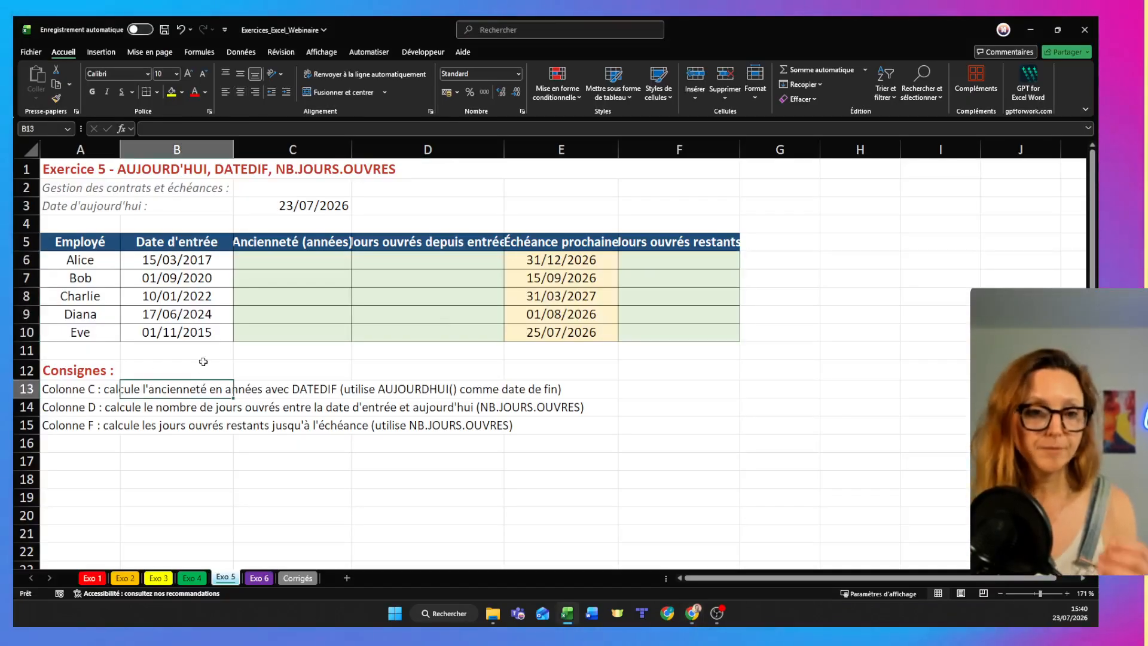
{"action": "left_click", "coordinate": [59, 389]}
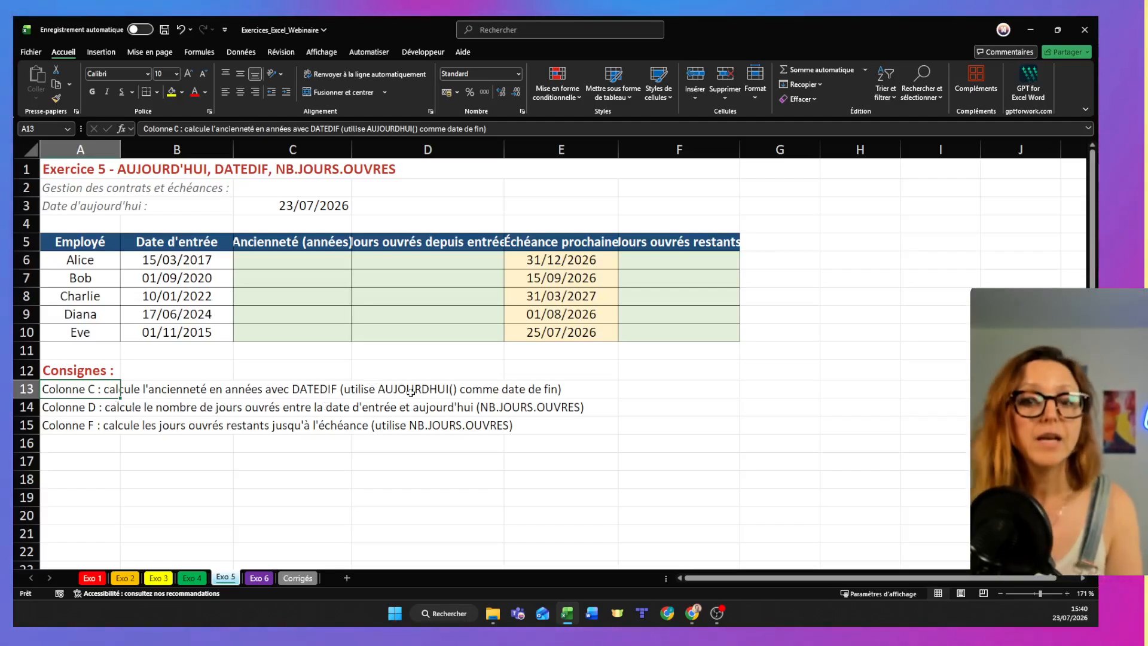
- Enter the fixed date 23/07/26 in cell A17 below the instructions
{"action": "left_click", "coordinate": [105, 464]}
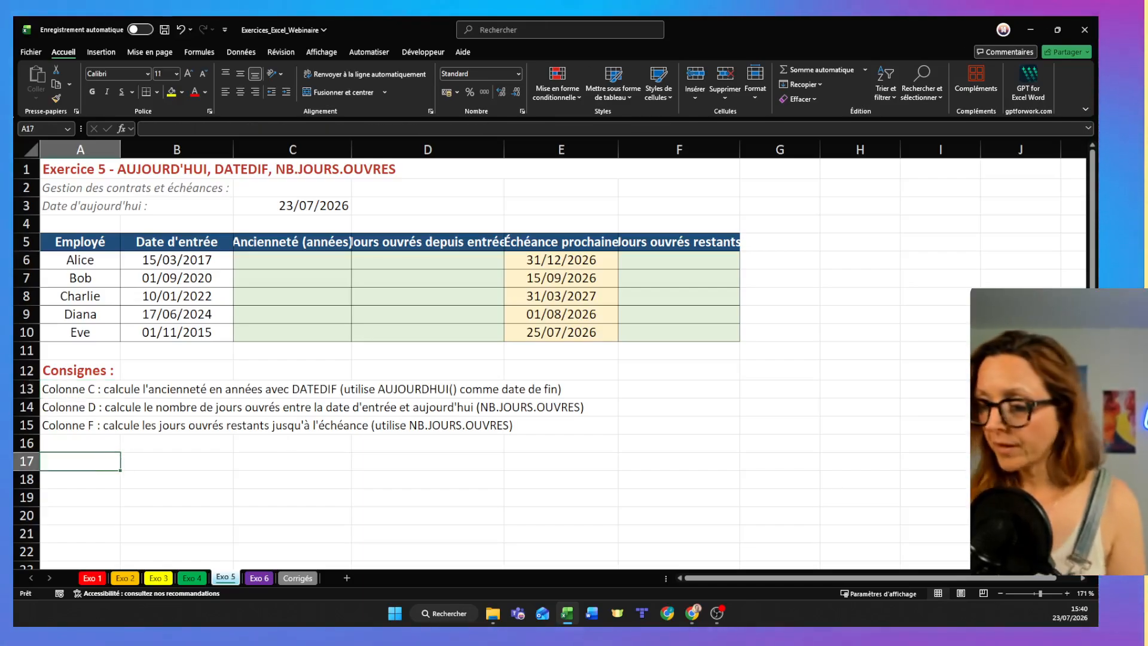
{"action": "type", "text": "21/0"}
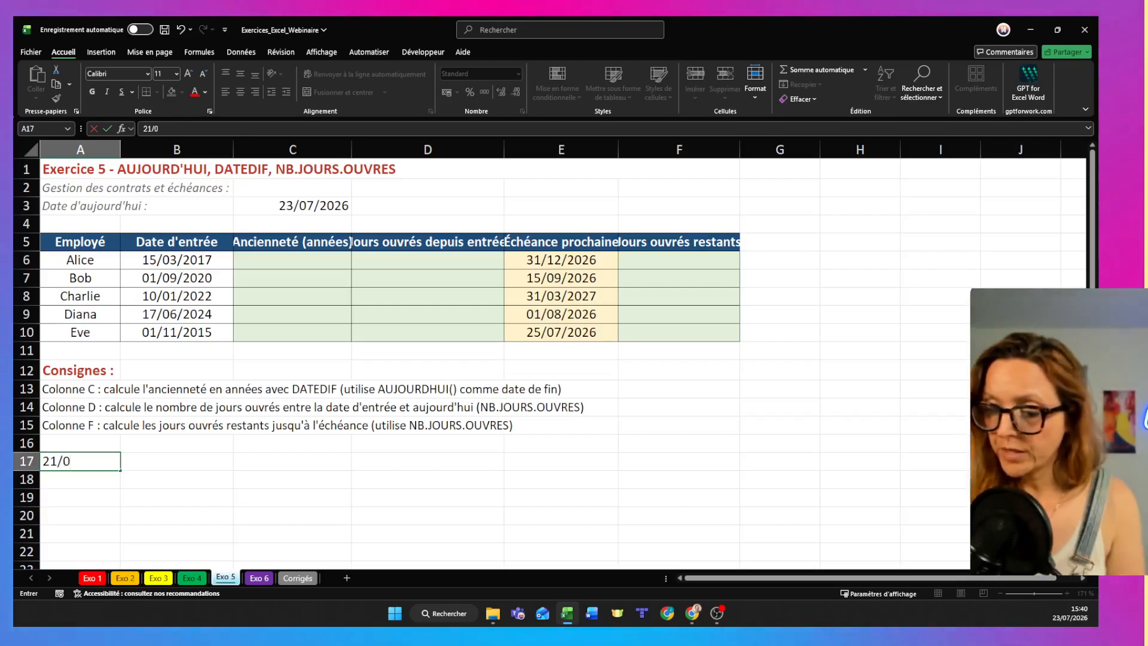
{"action": "type", "text": "7"}
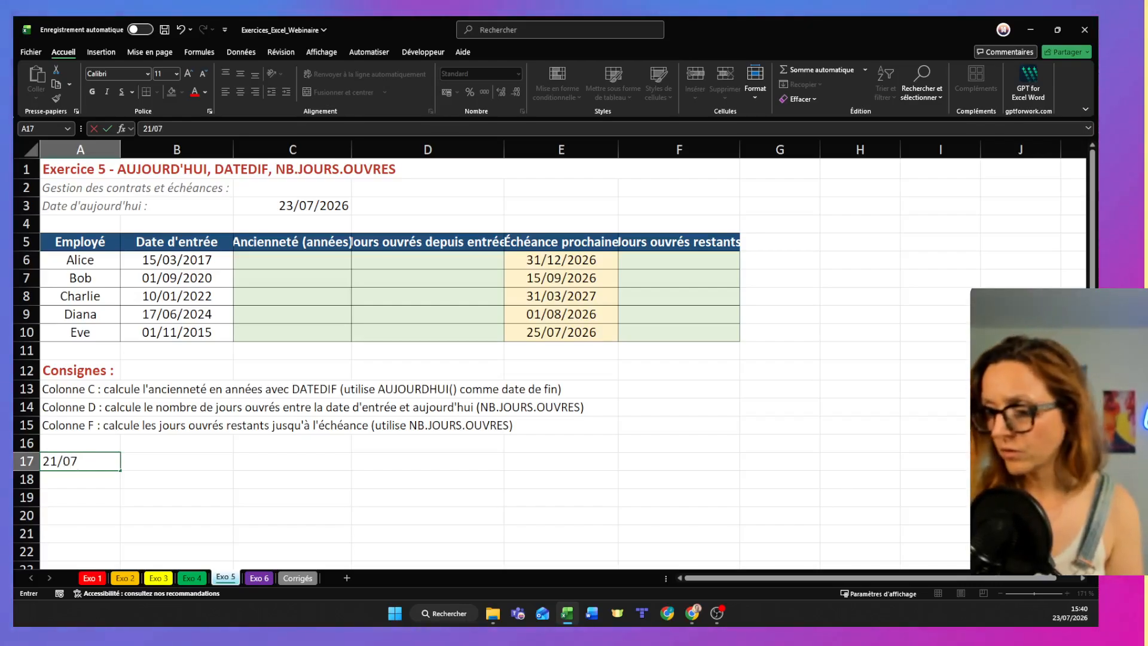
{"action": "type", "text": "/26"}
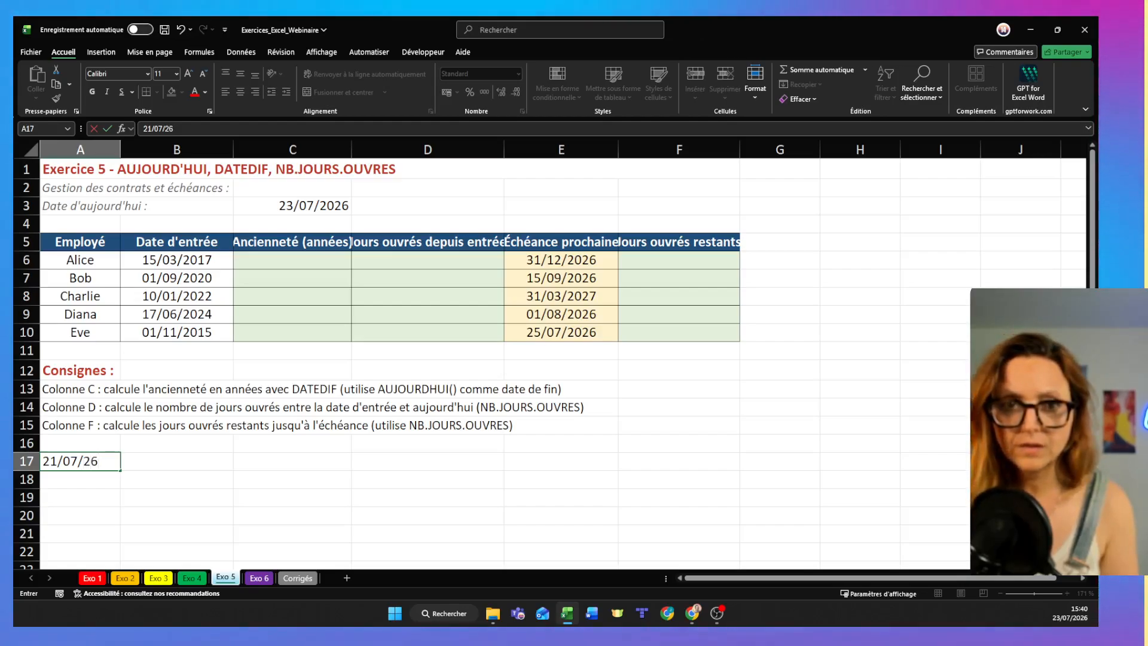
{"action": "key", "text": "BackSpace"}
{"action": "key", "text": "BackSpace"}
{"action": "key", "text": "BackSpace"}
{"action": "key", "text": "BackSpace"}
{"action": "key", "text": "BackSpace"}
{"action": "key", "text": "BackSpace"}
{"action": "key", "text": "BackSpace"}
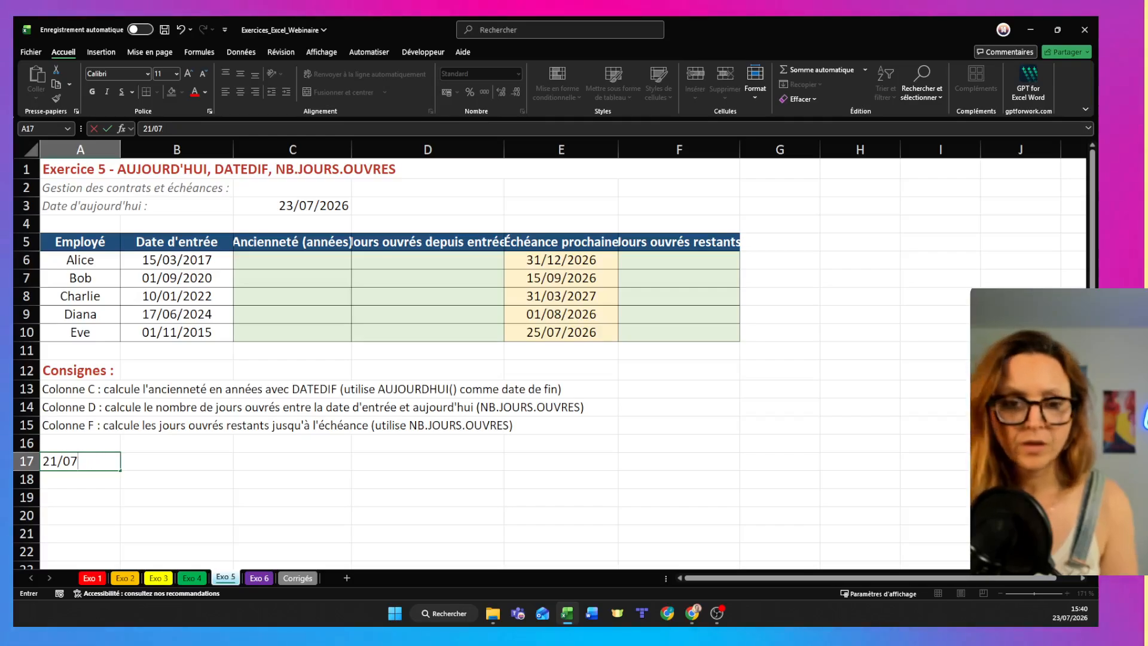
{"action": "type", "text": "3/07/26"}
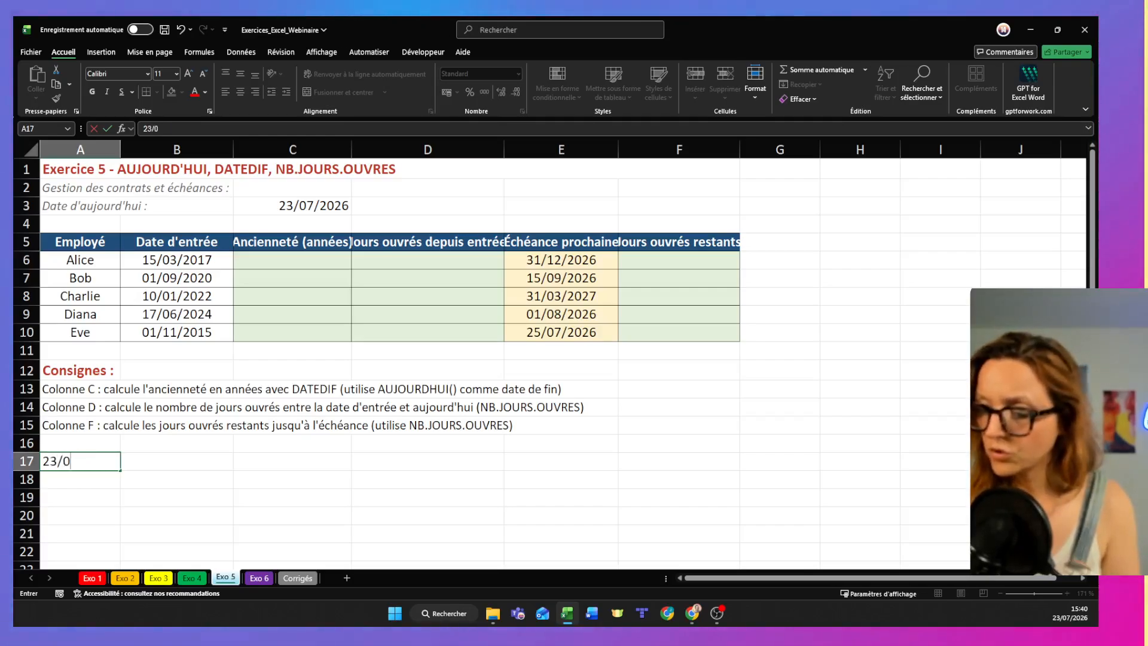
{"action": "key", "text": "Return"}
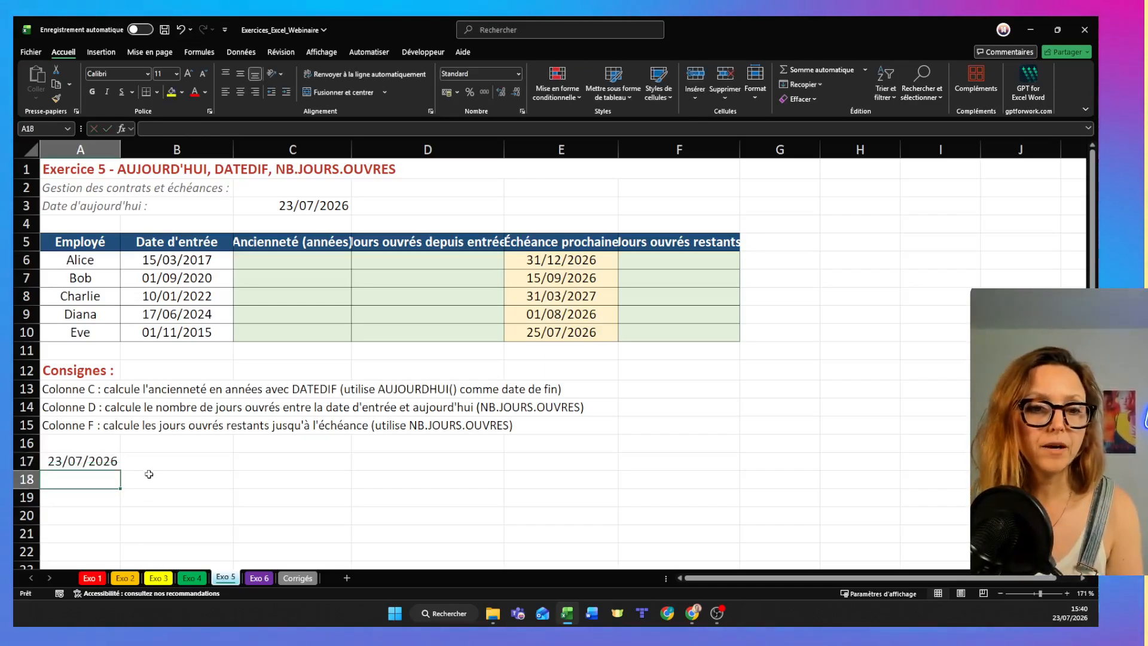
- Enter the formula =AUJOURDHUI() in cell B17, beside the fixed date
{"action": "left_click", "coordinate": [169, 459]}
{"action": "type", "text": "="}
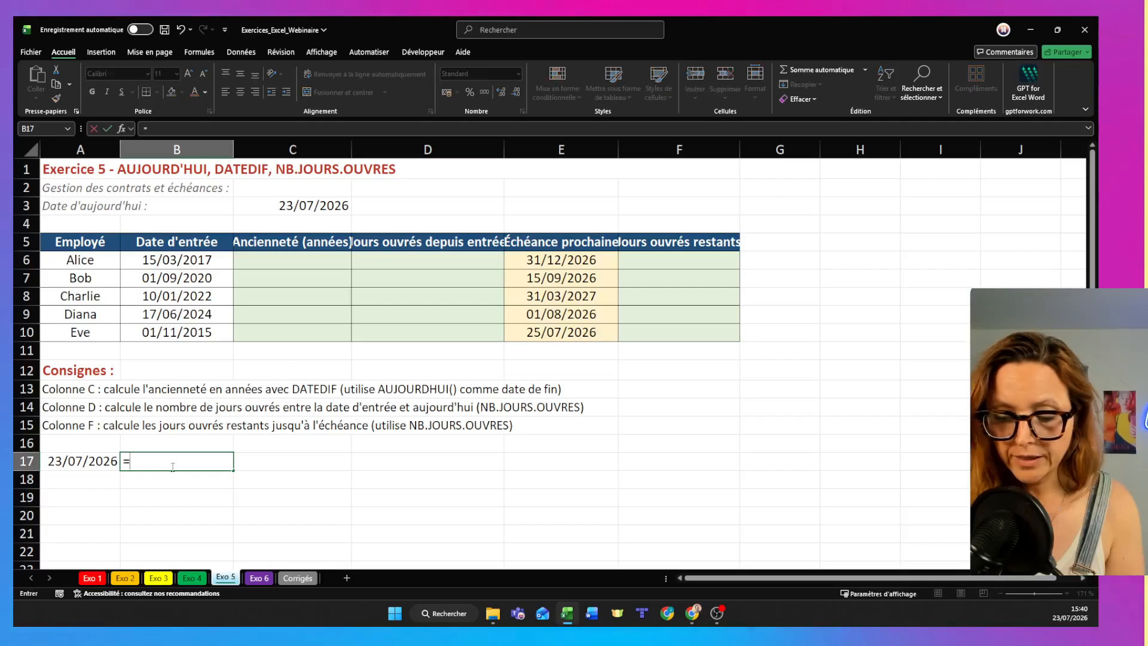
{"action": "type", "text": "aujou"}
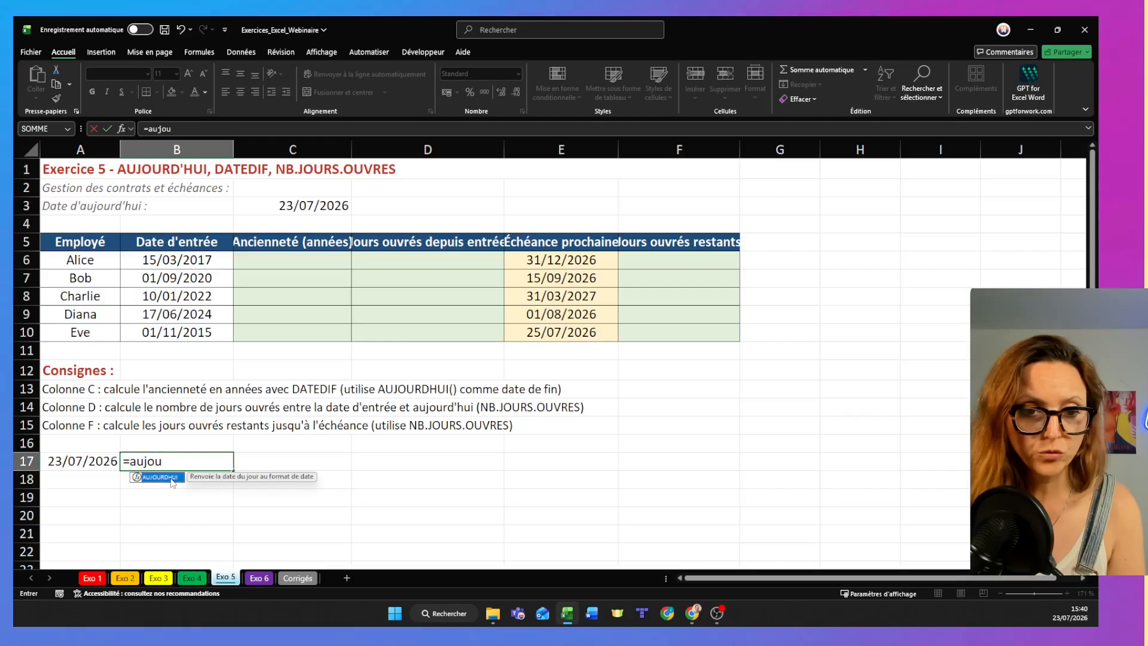
{"action": "double_click", "coordinate": [159, 477]}
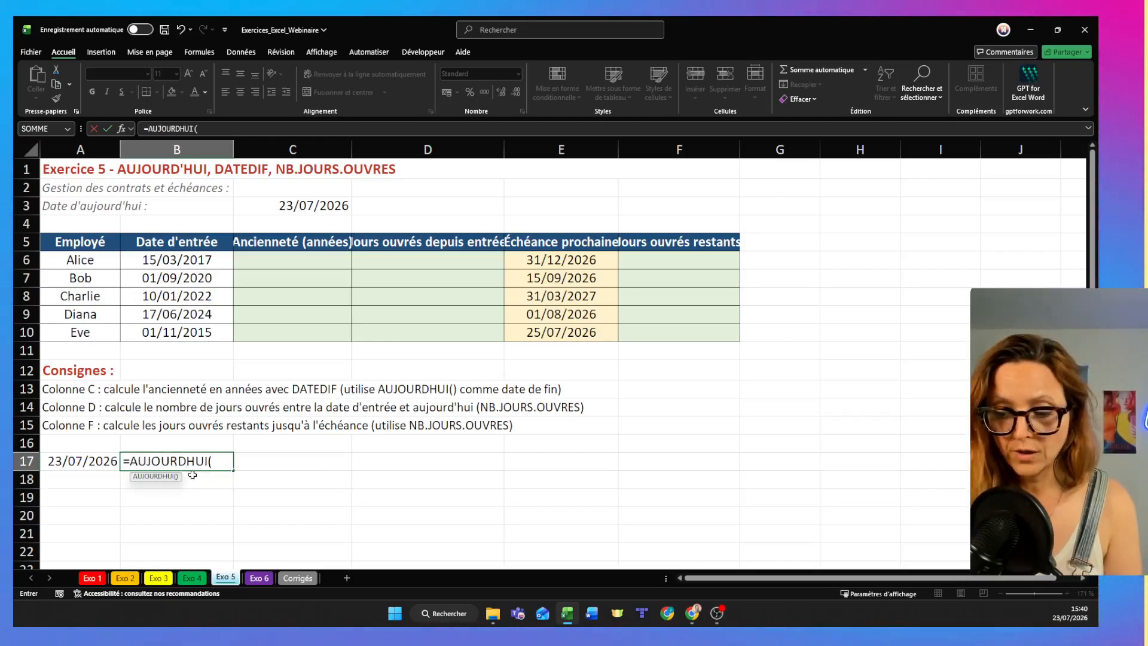
{"action": "type", "text": ")"}
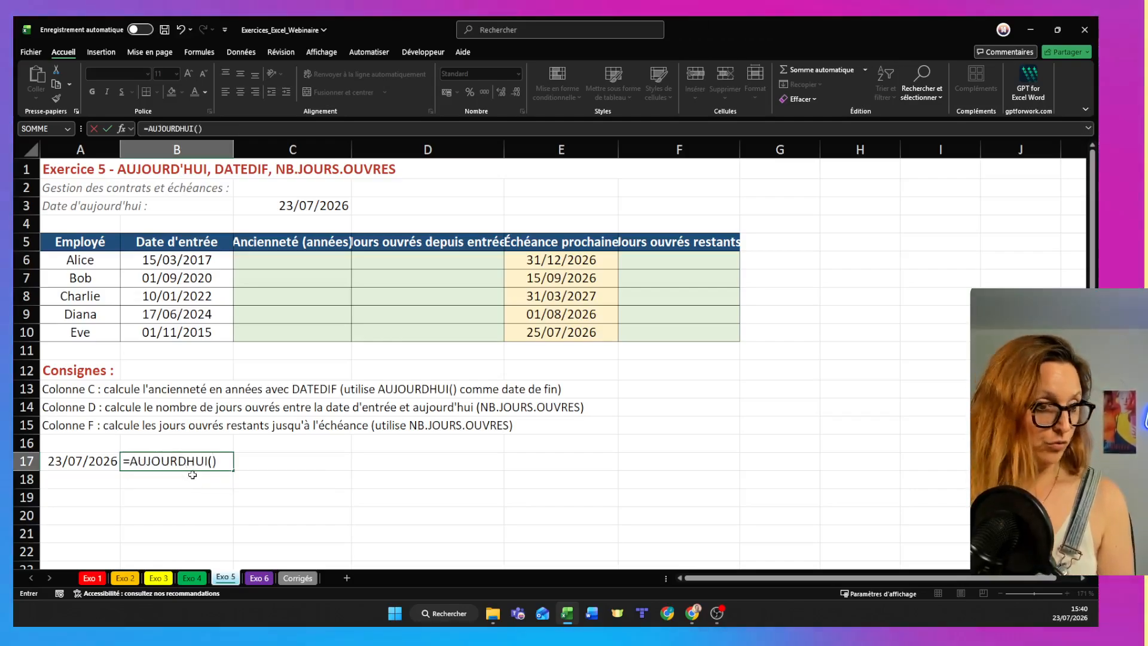
{"action": "key", "text": "Return"}
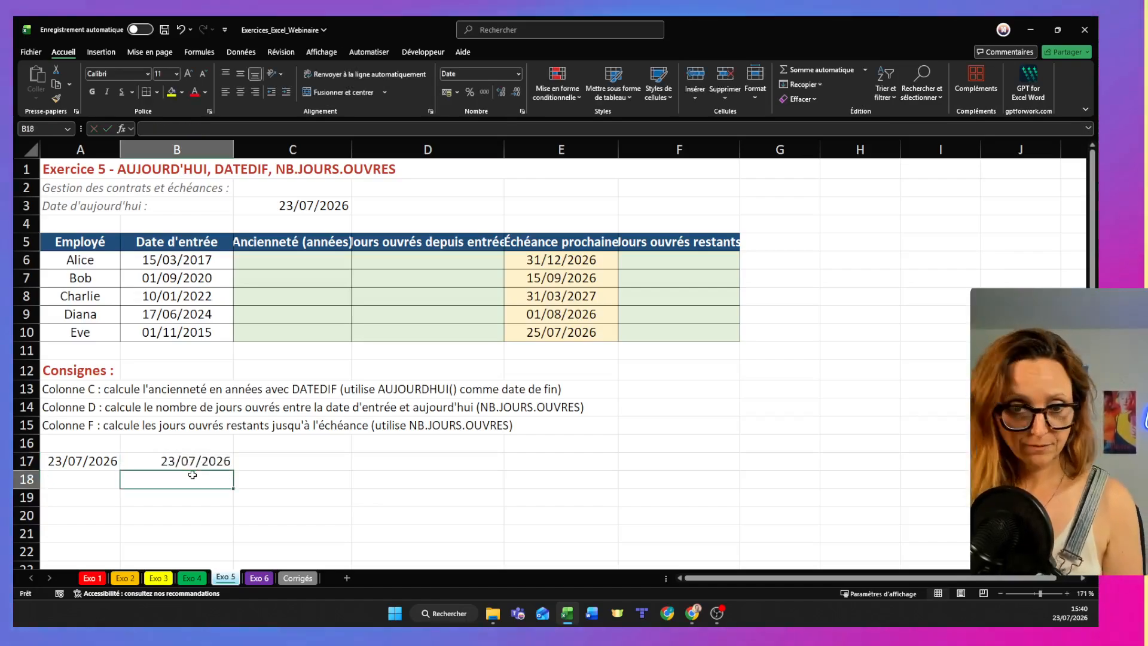
- Check the fixed date in A17 and enter the formula =MAINTENANT() in cell B18
{"action": "left_click", "coordinate": [114, 464]}
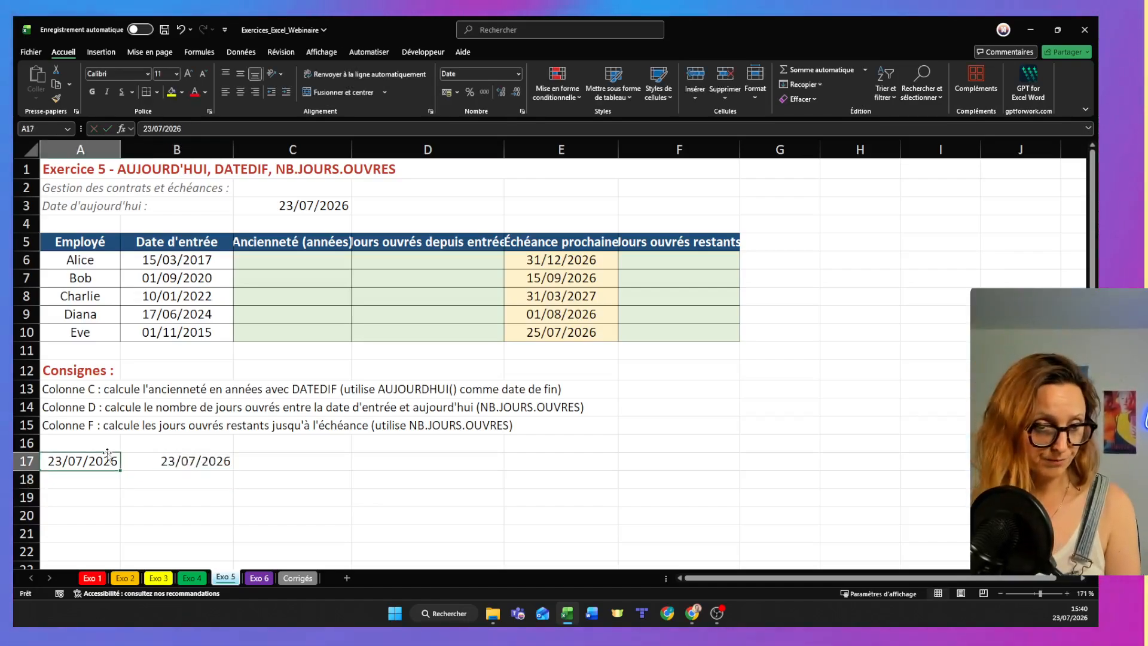
{"action": "left_click", "coordinate": [152, 462]}
{"action": "type", "text": "=mainten"}
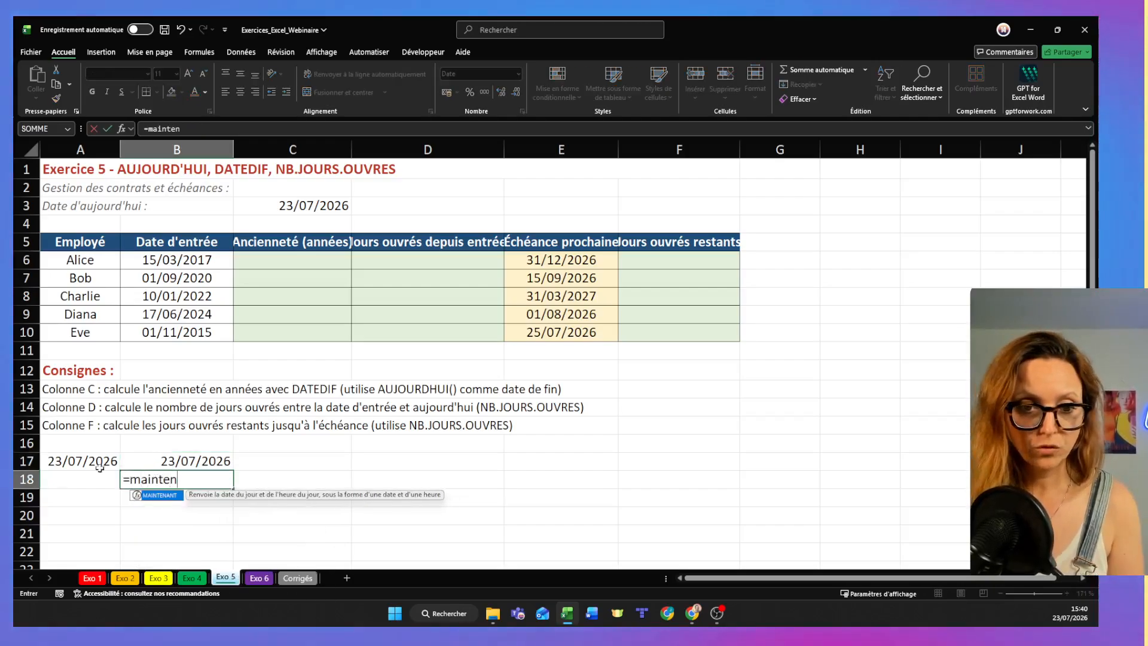
{"action": "double_click", "coordinate": [159, 495]}
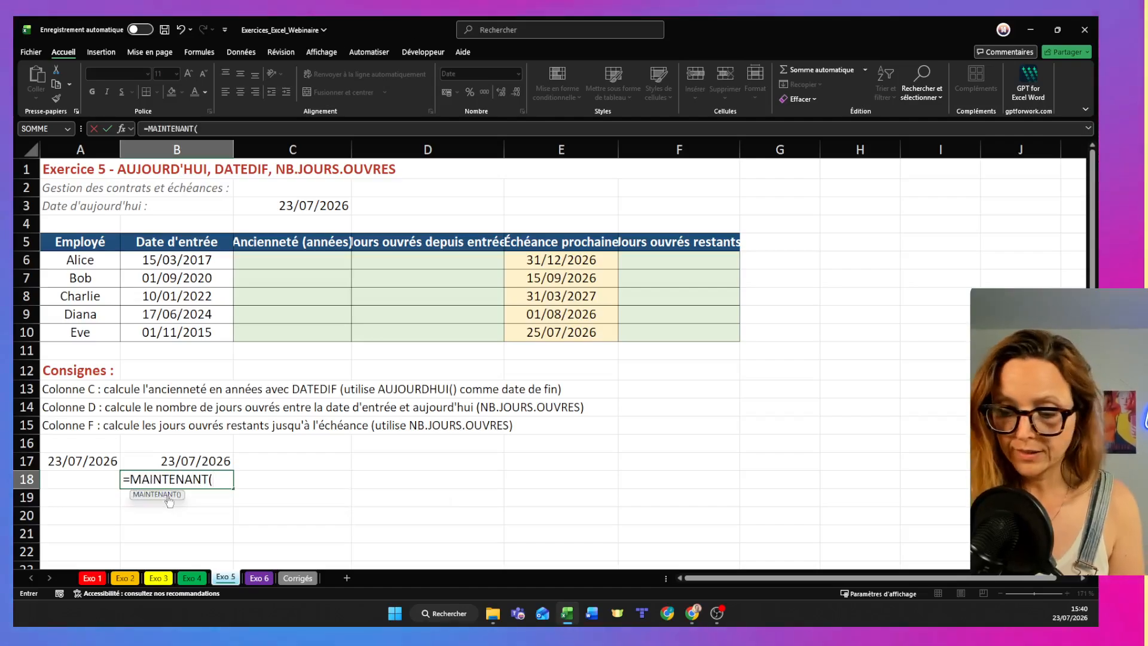
{"action": "type", "text": ")"}
{"action": "key", "text": "Return"}
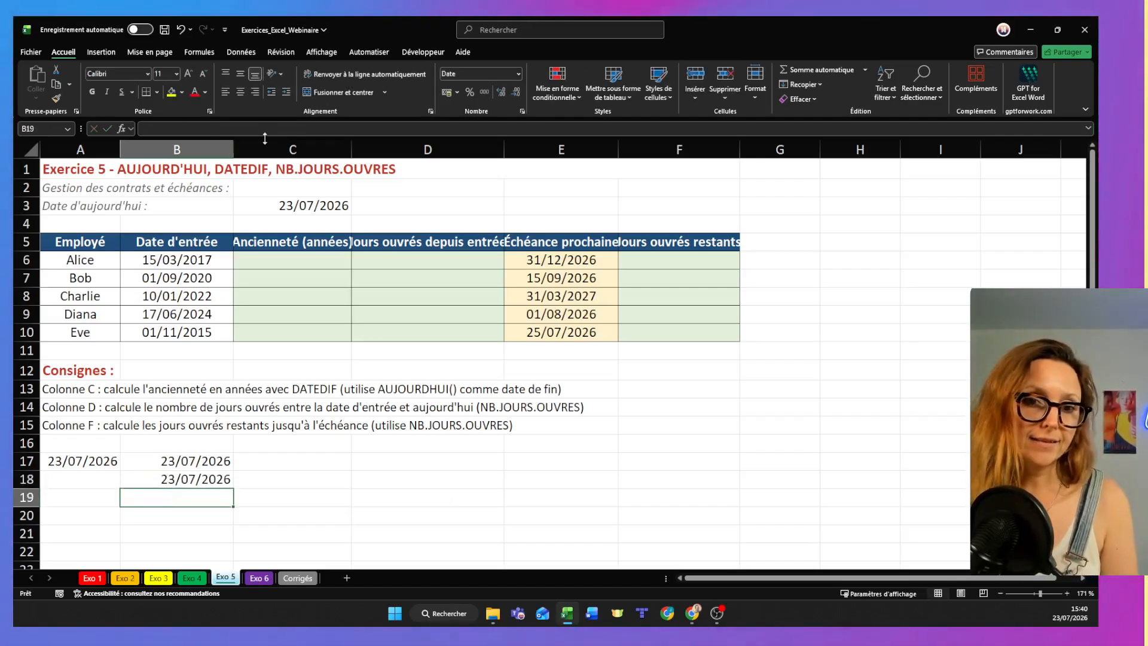
- Widen column B well beyond its contents and recheck the MAINTENANT formula in B18
{"action": "double_click", "coordinate": [233, 148]}
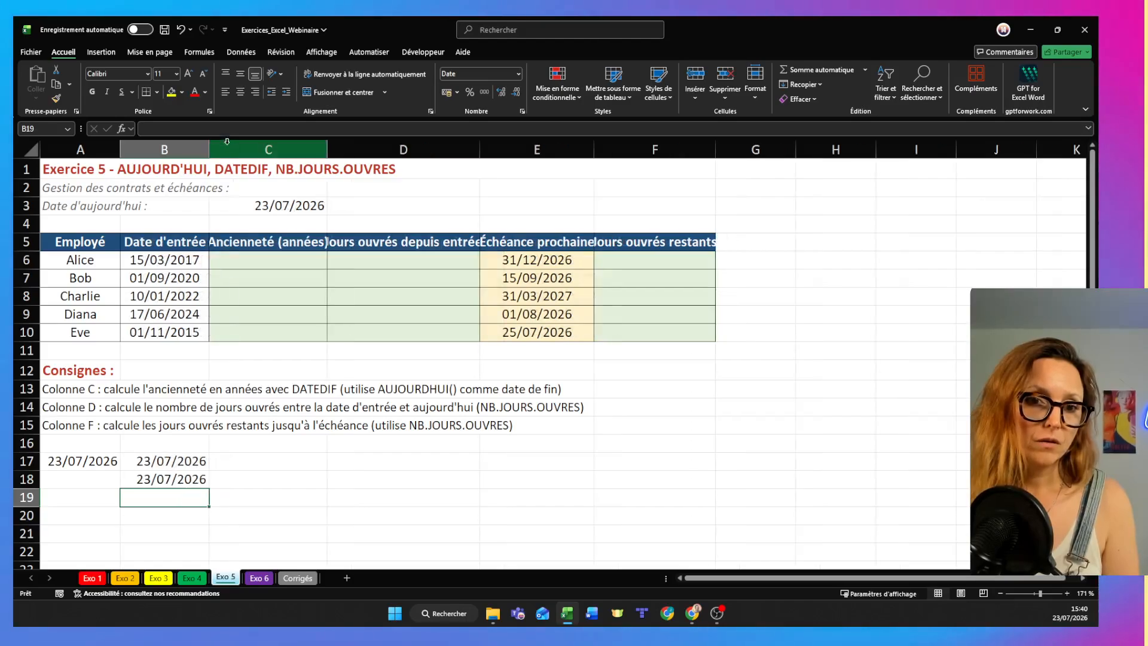
{"action": "left_click_drag", "start_coordinate": [210, 148], "coordinate": [283, 149]}
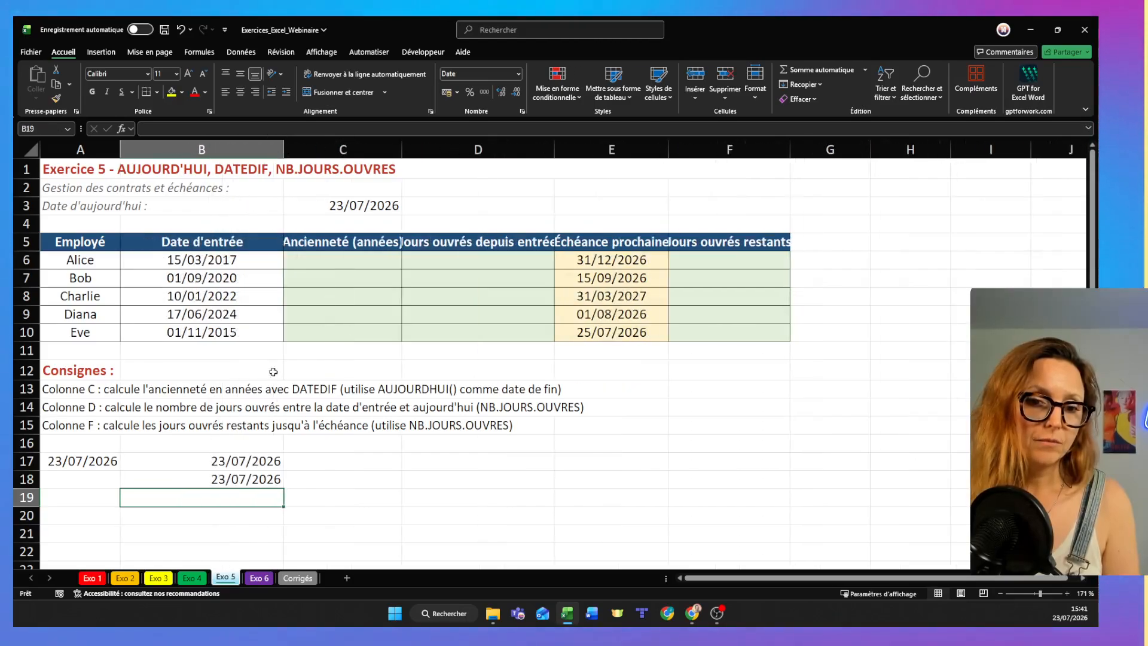
{"action": "double_click", "coordinate": [252, 483]}
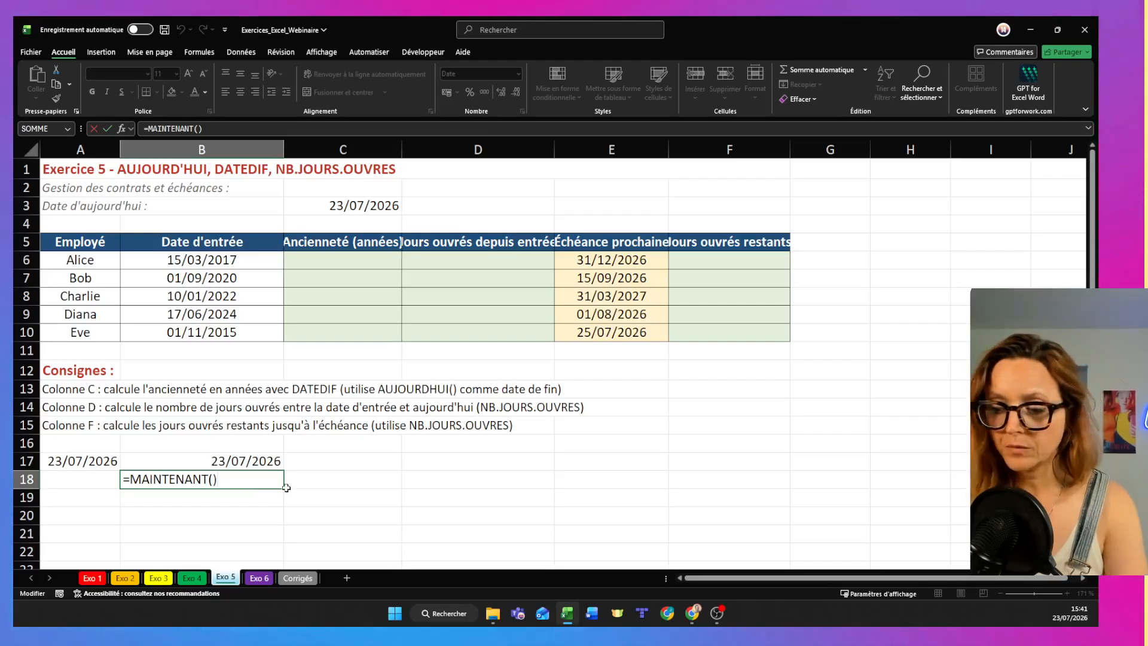
{"action": "key", "text": "Return"}
- Try the custom number format h:mm:ss AM/PM on the MAINTENANT cell B18
{"action": "left_click", "coordinate": [264, 476]}
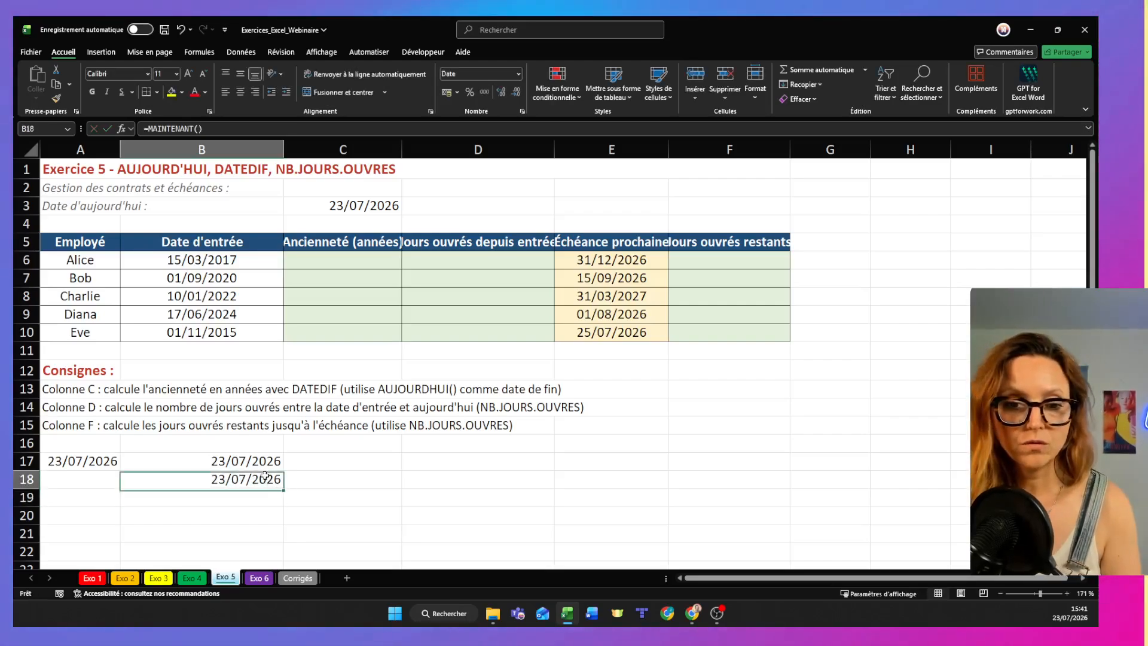
{"action": "left_click", "coordinate": [516, 73]}
{"action": "left_click", "coordinate": [487, 394]}
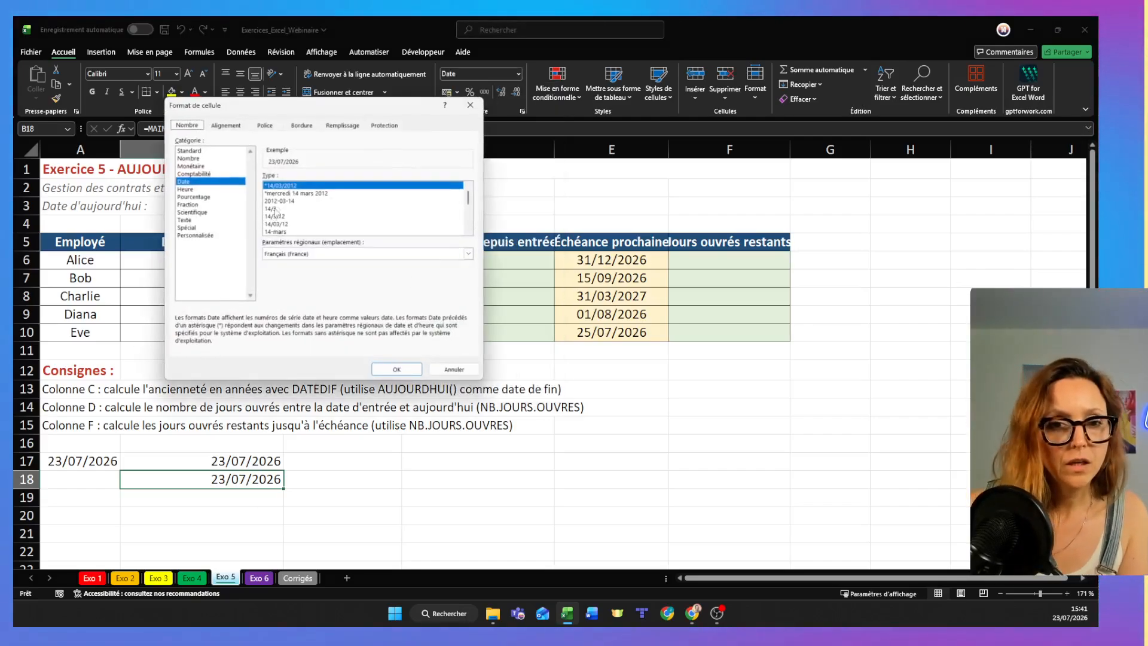
{"action": "left_click", "coordinate": [186, 189]}
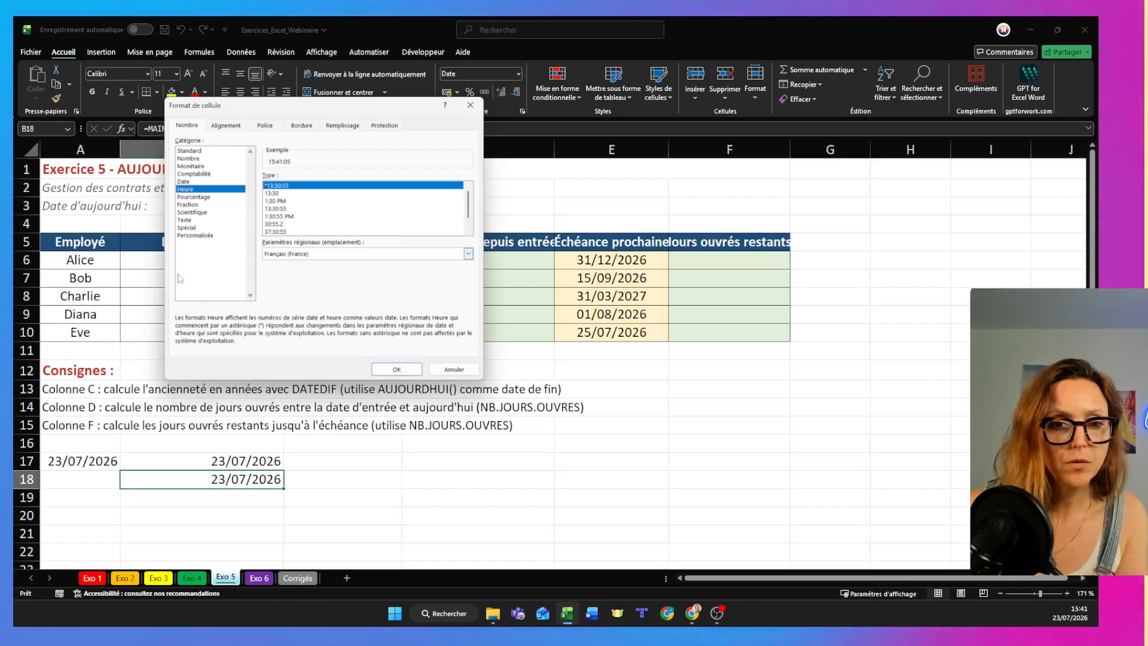
{"action": "left_click", "coordinate": [189, 236]}
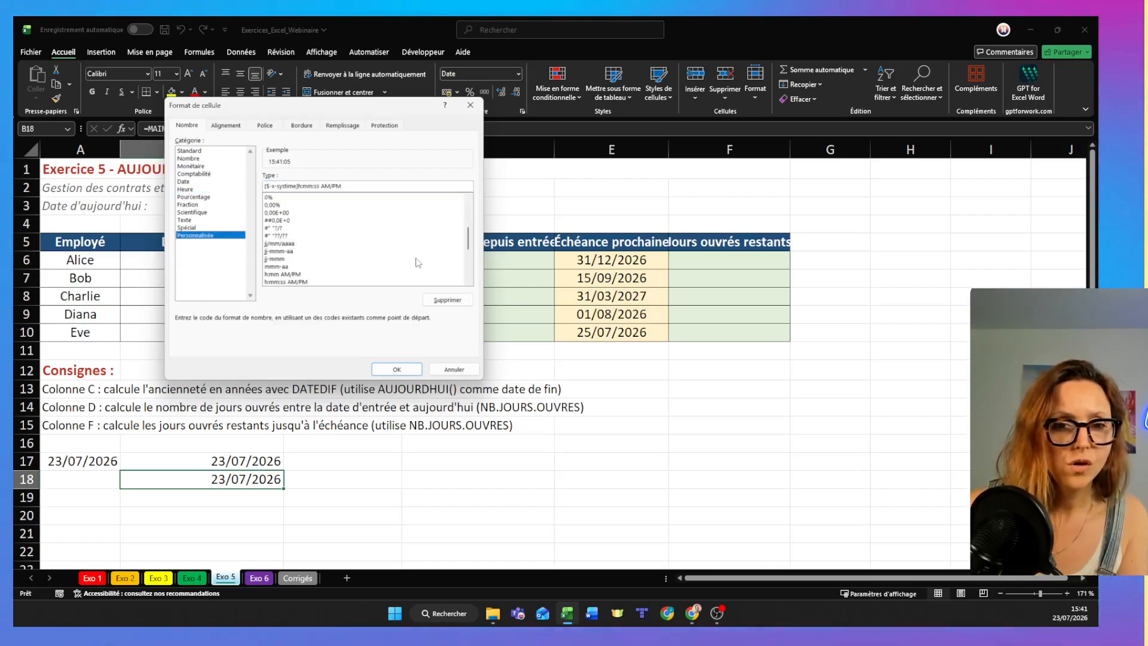
{"action": "double_click", "coordinate": [297, 281]}
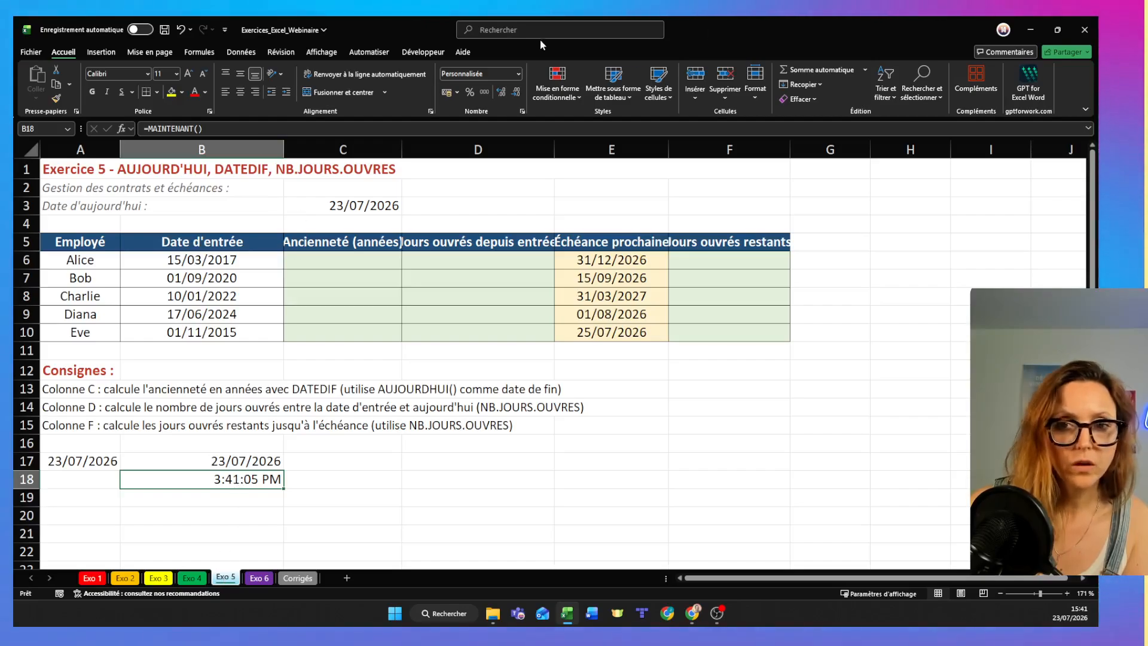
- Format B18 with the Date type 14/3/12 13:30 so it shows both date and time
{"action": "left_click", "coordinate": [518, 73]}
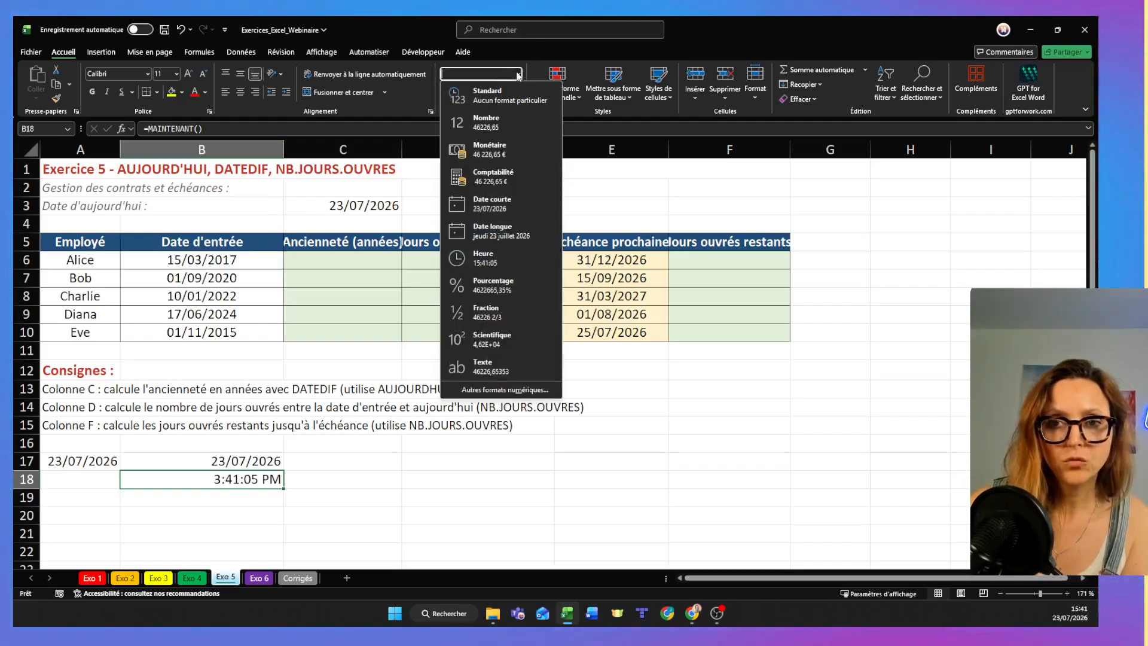
{"action": "left_click", "coordinate": [494, 392]}
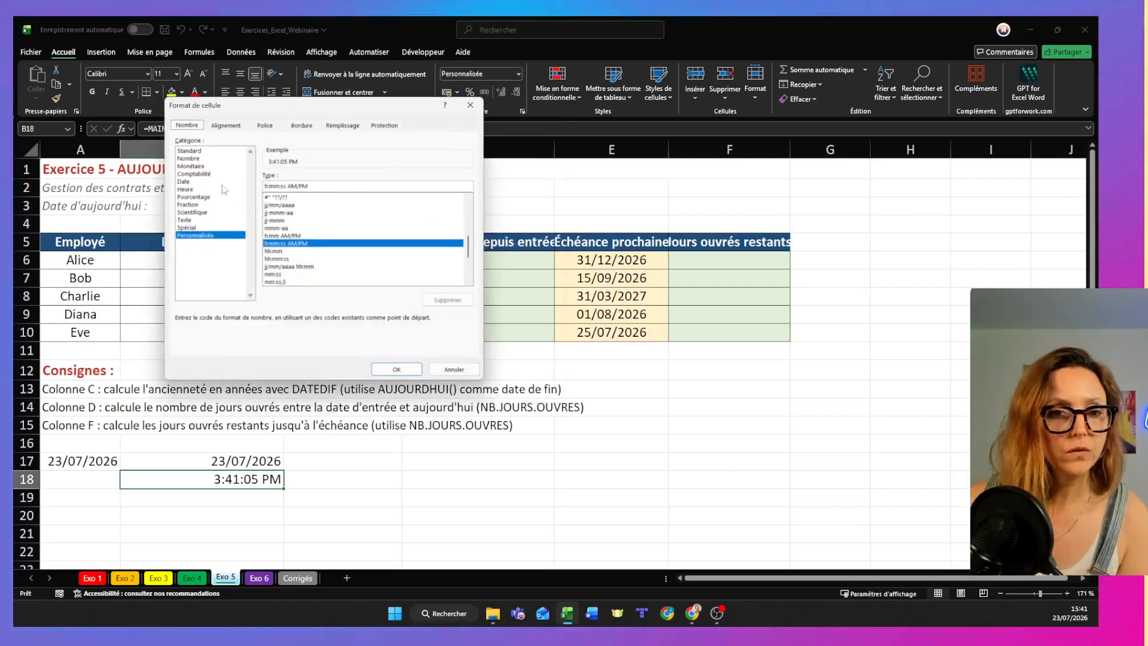
{"action": "left_click", "coordinate": [185, 182]}
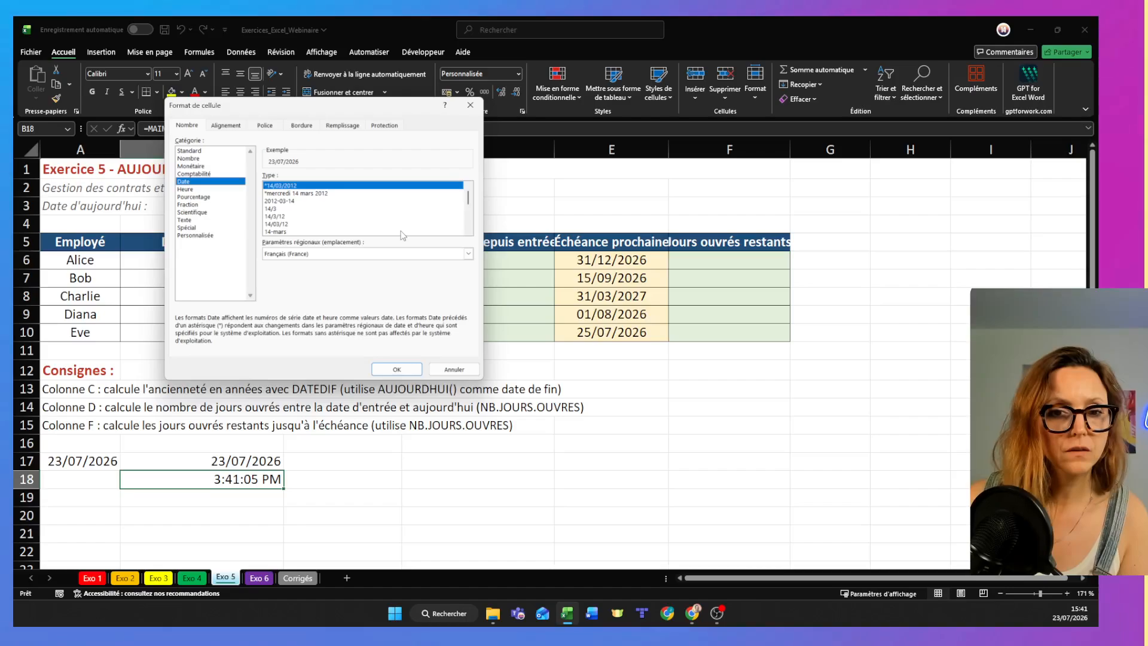
{"action": "scroll", "coordinate": [455, 221], "scroll_direction": "down", "scroll_amount": 3}
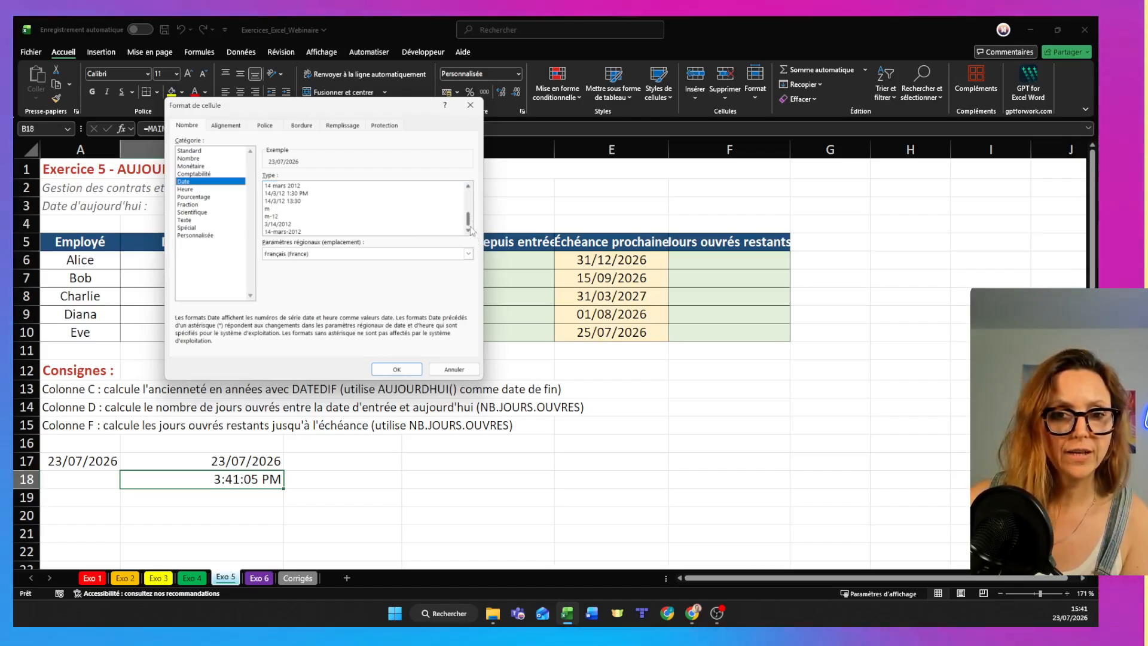
{"action": "left_click", "coordinate": [396, 369]}
{"action": "left_click", "coordinate": [344, 479]}
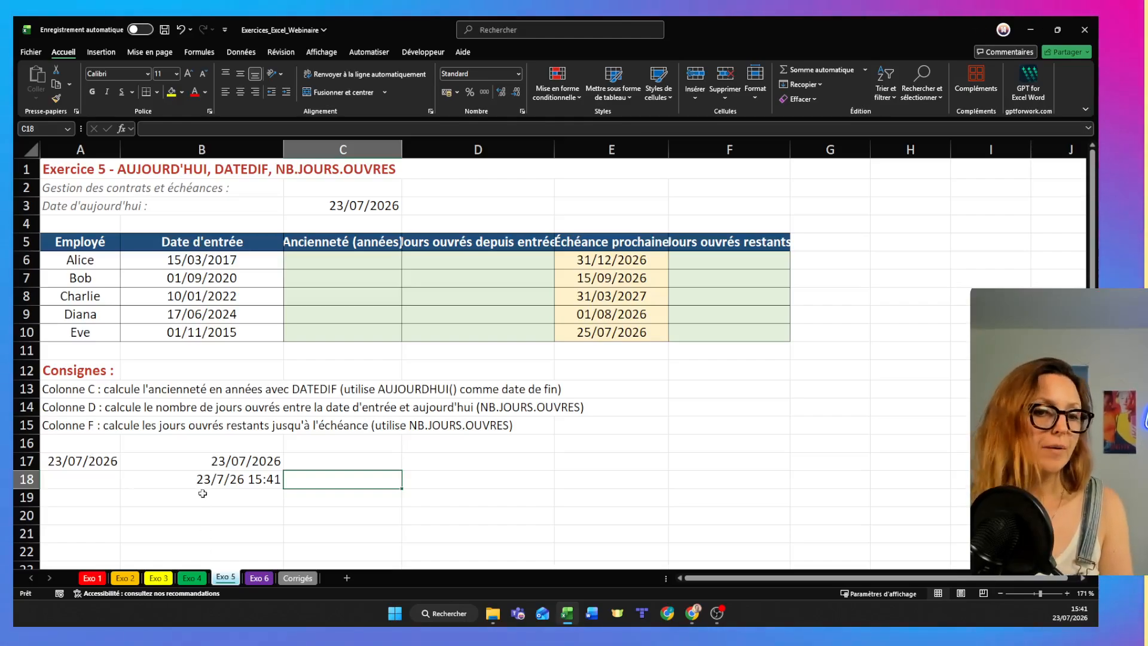
- Enter the time as 15h41 in cell D17 and check how it is stored
{"action": "left_click", "coordinate": [430, 463]}
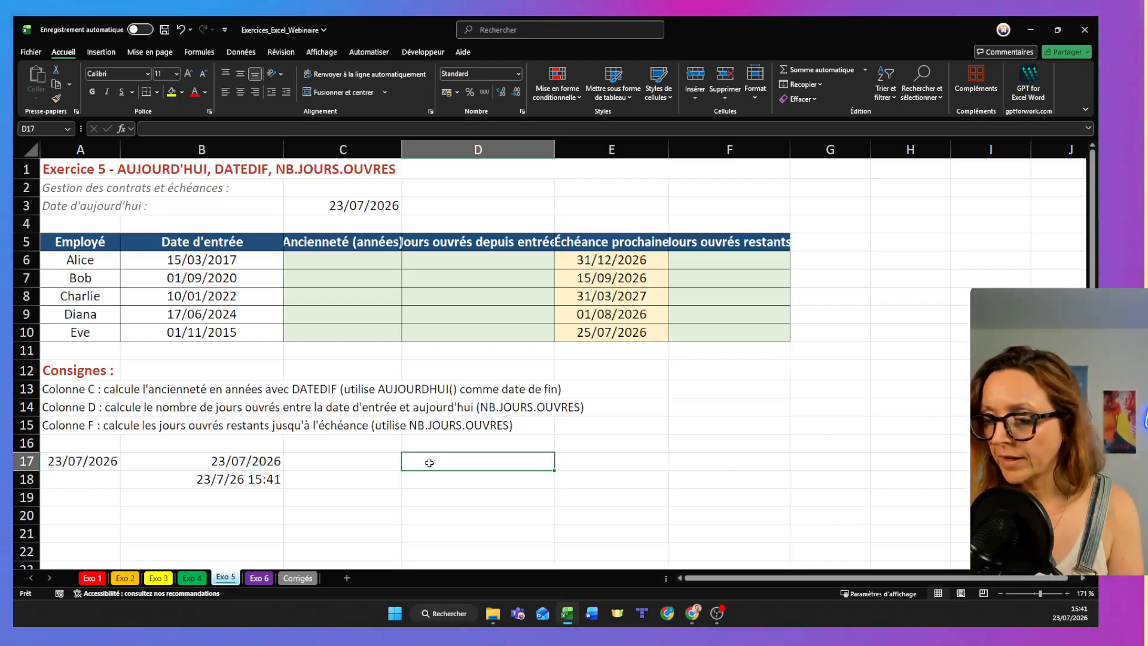
{"action": "type", "text": "15h41"}
{"action": "key", "text": "Return"}
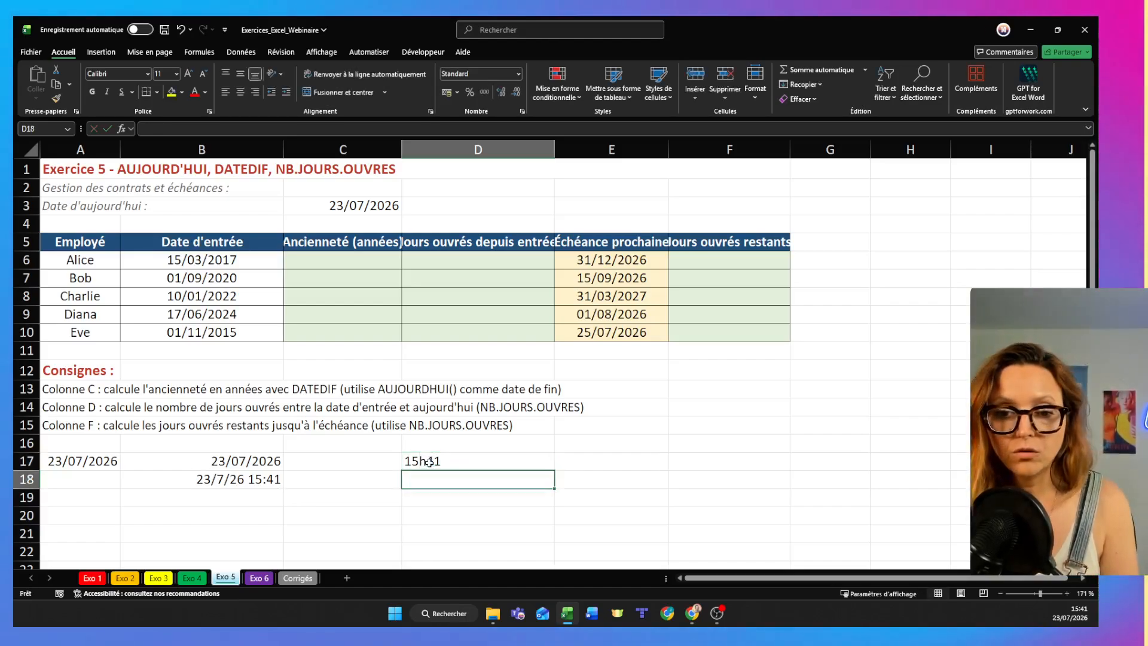
{"action": "left_click", "coordinate": [429, 463]}
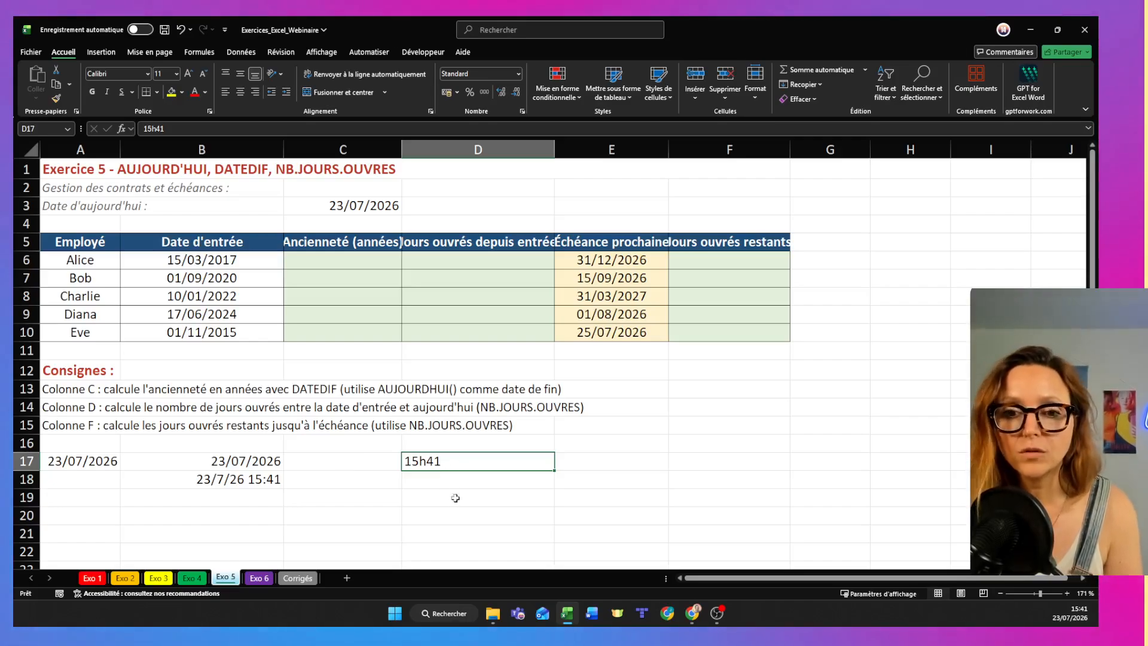
- Enter the time 15:41:00 with colon separators in cell D18
{"action": "left_click", "coordinate": [453, 478]}
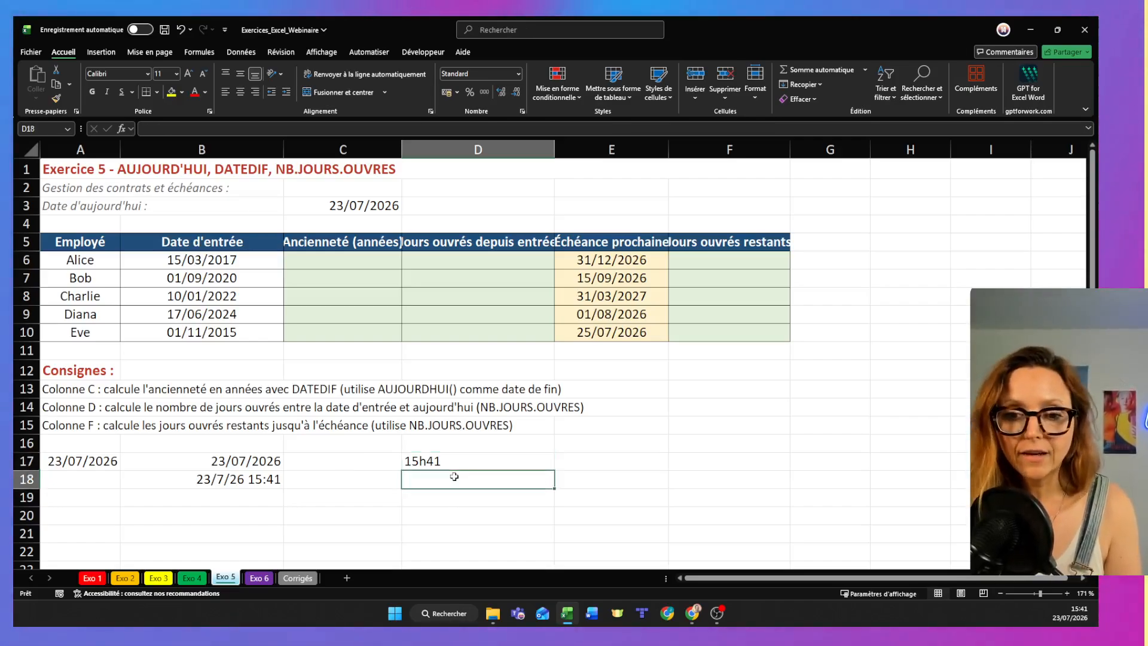
{"action": "type", "text": "15"}
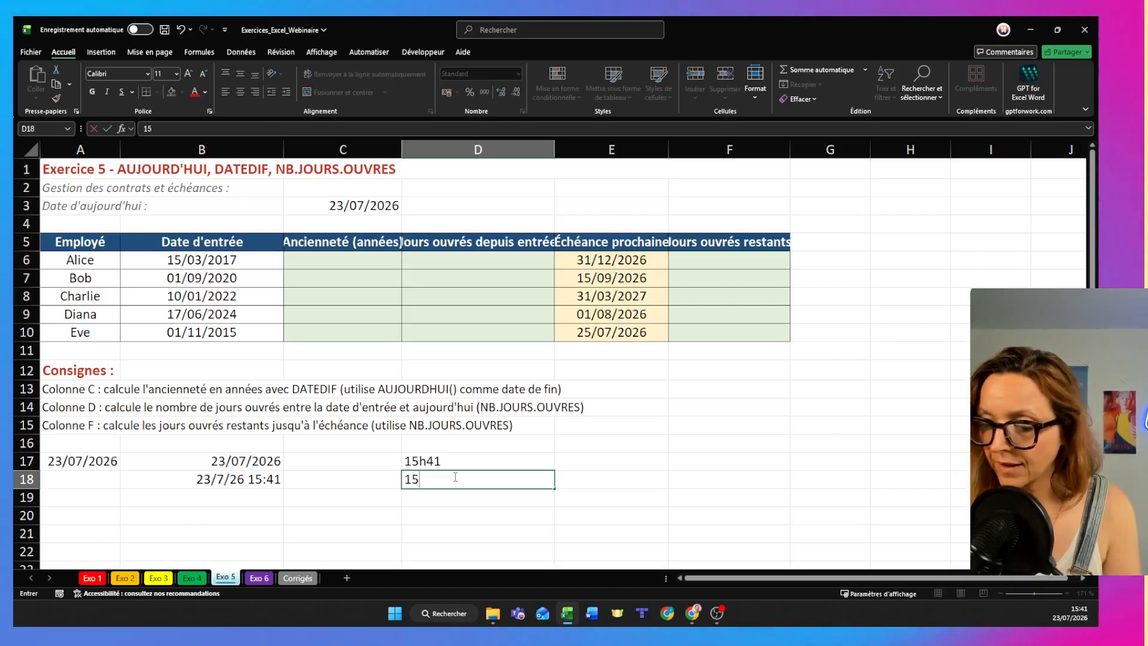
{"action": "type", "text": ":42"}
{"action": "key", "text": "BackSpace"}
{"action": "type", "text": "1"}
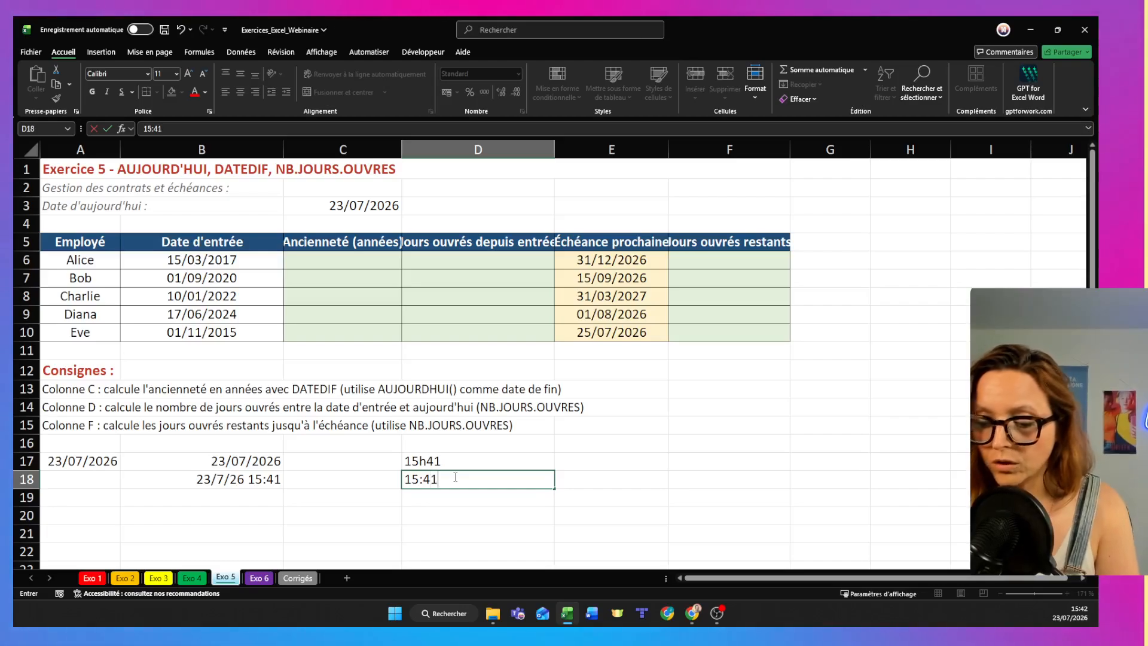
{"action": "type", "text": ":00"}
{"action": "key", "text": "Return"}
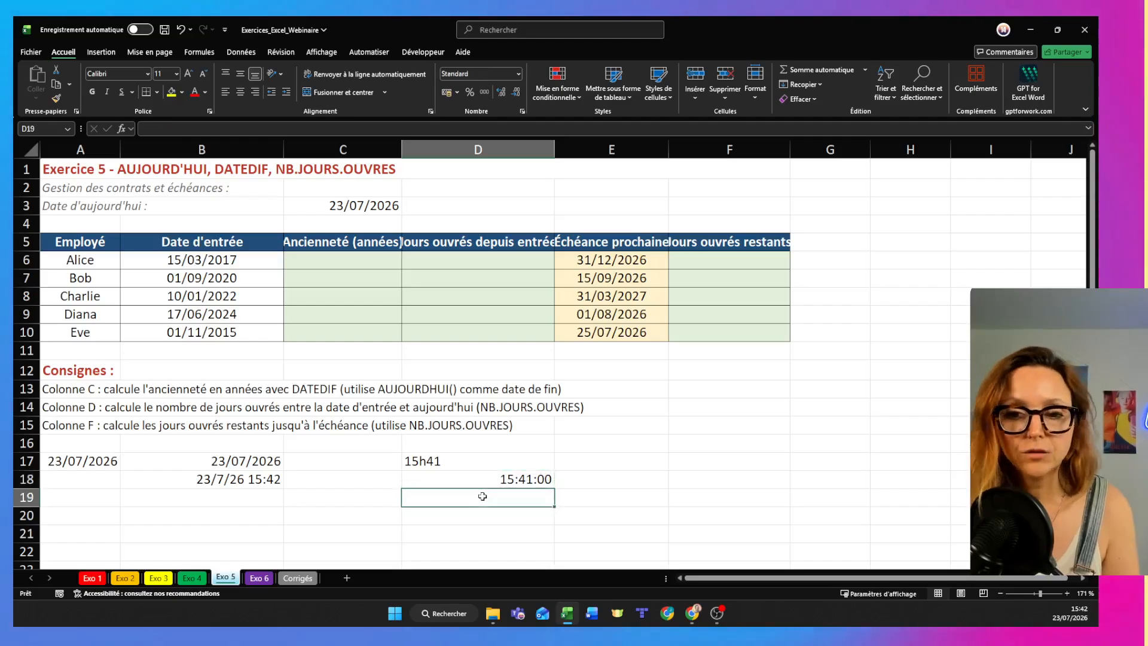
- Enter the time 9:45:00 in cell D19
{"action": "type", "text": "9"}
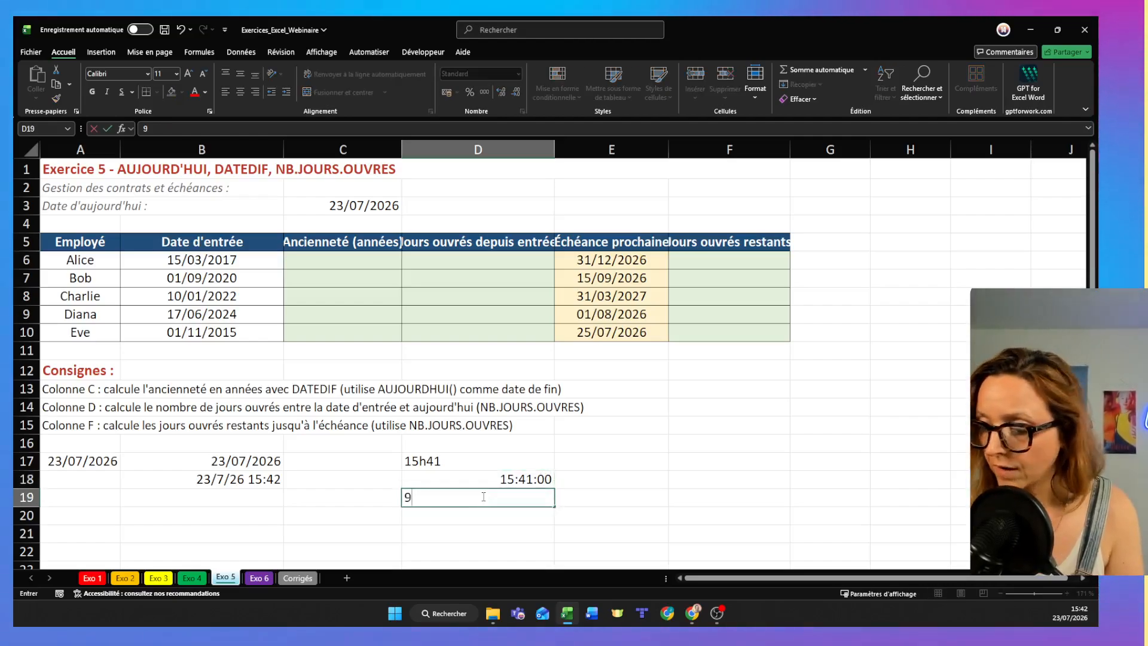
{"action": "type", "text": ":"}
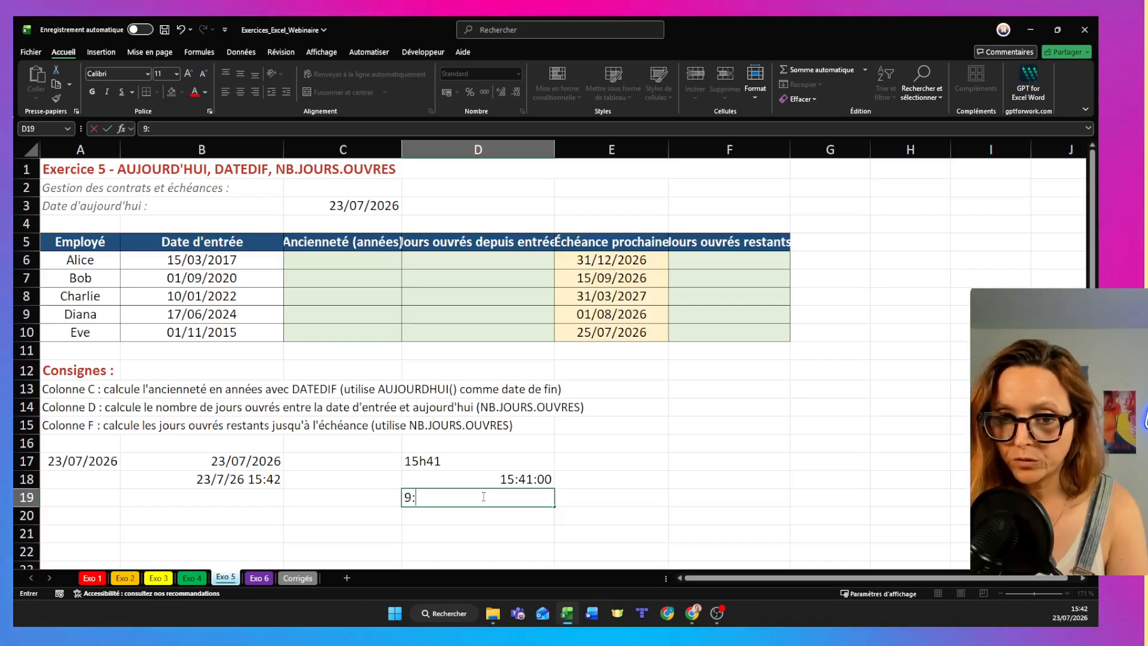
{"action": "type", "text": "45:00"}
{"action": "key", "text": "Return"}
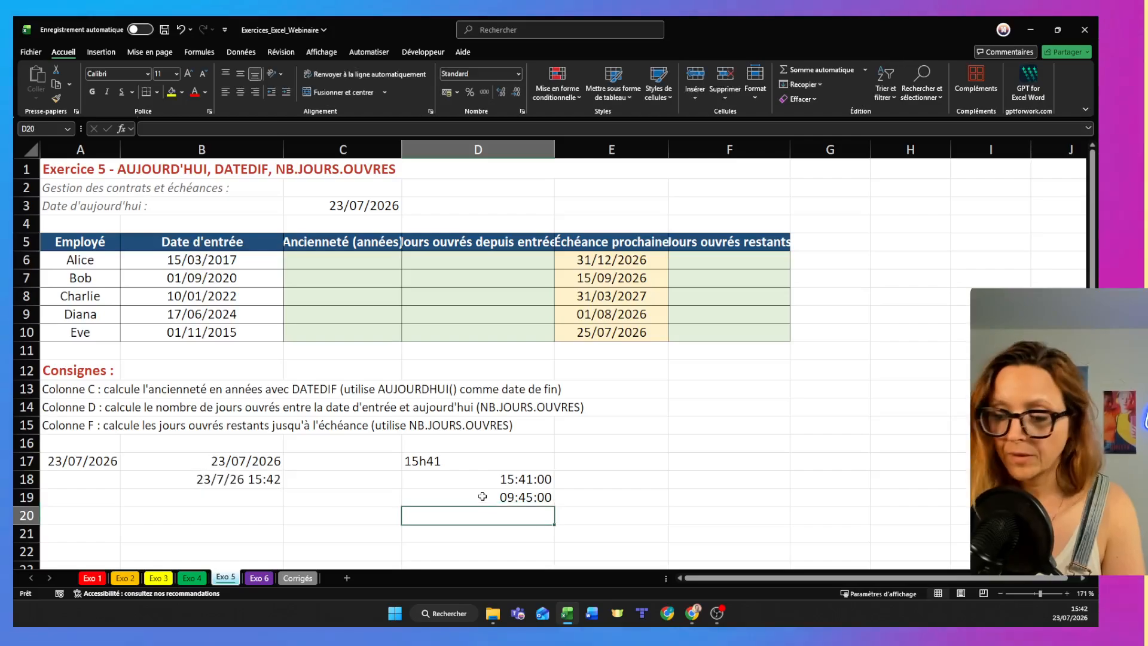
- Calculate the time difference in D20 with =D18-D19 and check the resulting cell
{"action": "type", "text": "="}
{"action": "left_click", "coordinate": [477, 483]}
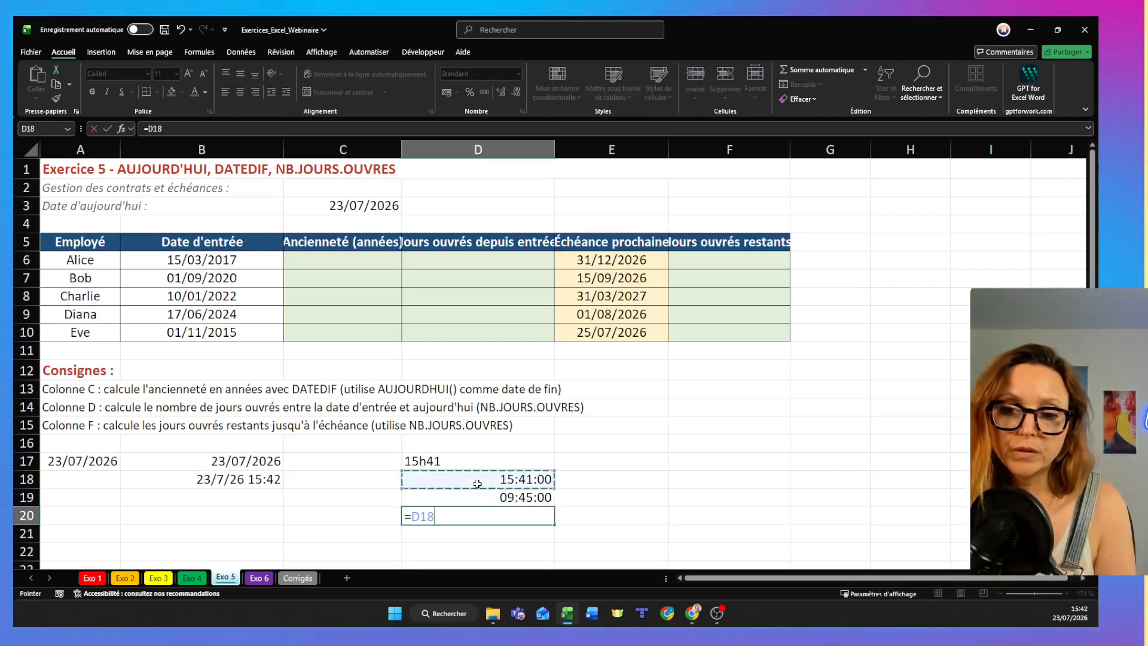
{"action": "type", "text": "-"}
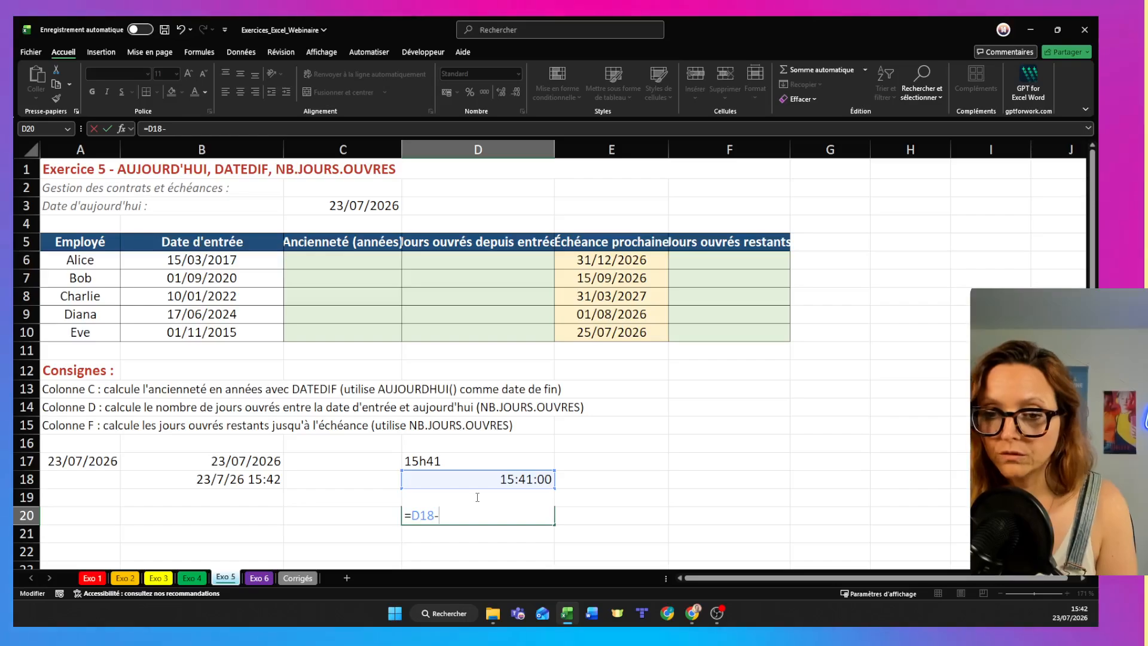
{"action": "type", "text": "D19"}
{"action": "key", "text": "Return"}
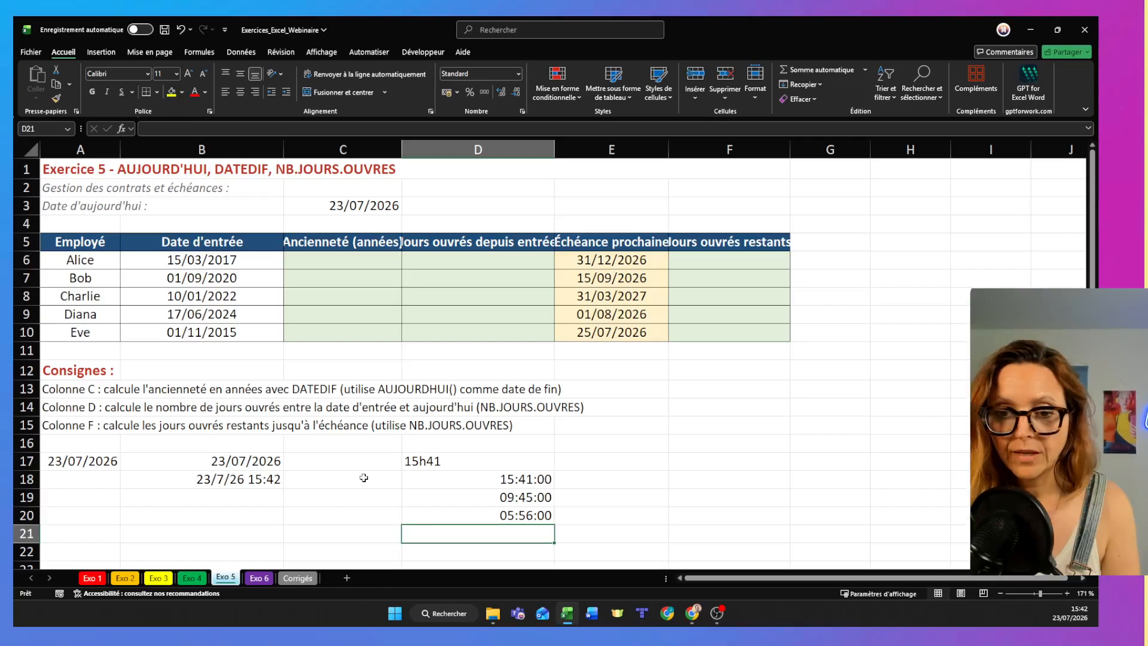
{"action": "left_click", "coordinate": [500, 515]}
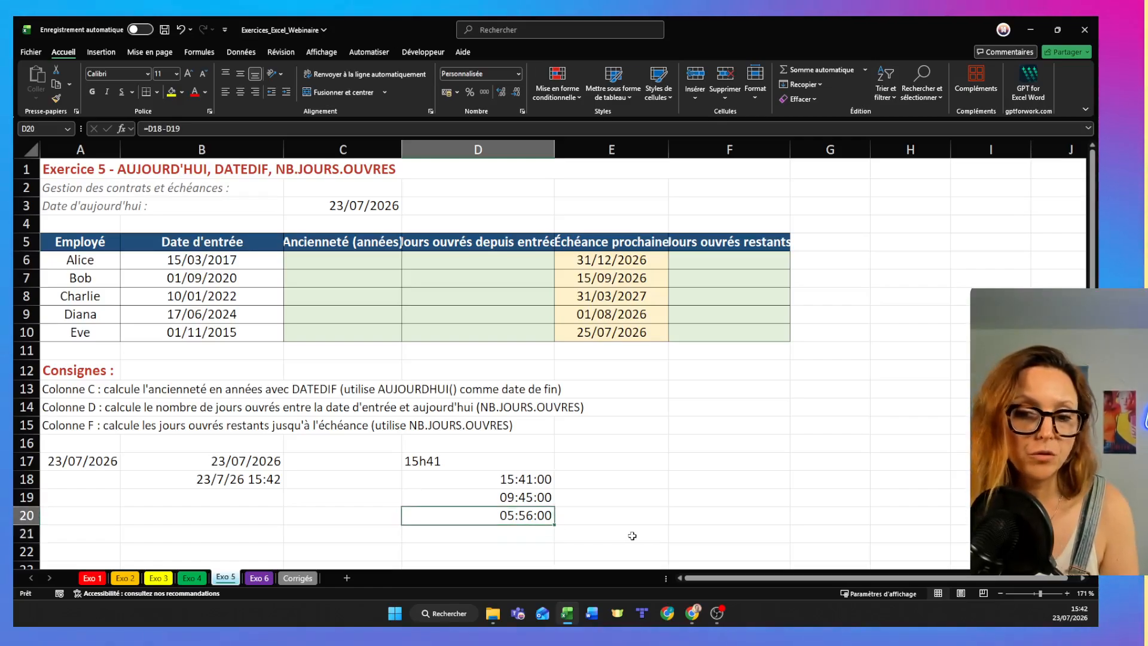
- Enter the date 16/06/2026 in cell A18
{"action": "left_click", "coordinate": [179, 513]}
{"action": "left_click", "coordinate": [98, 479]}
{"action": "type", "text": "16"}
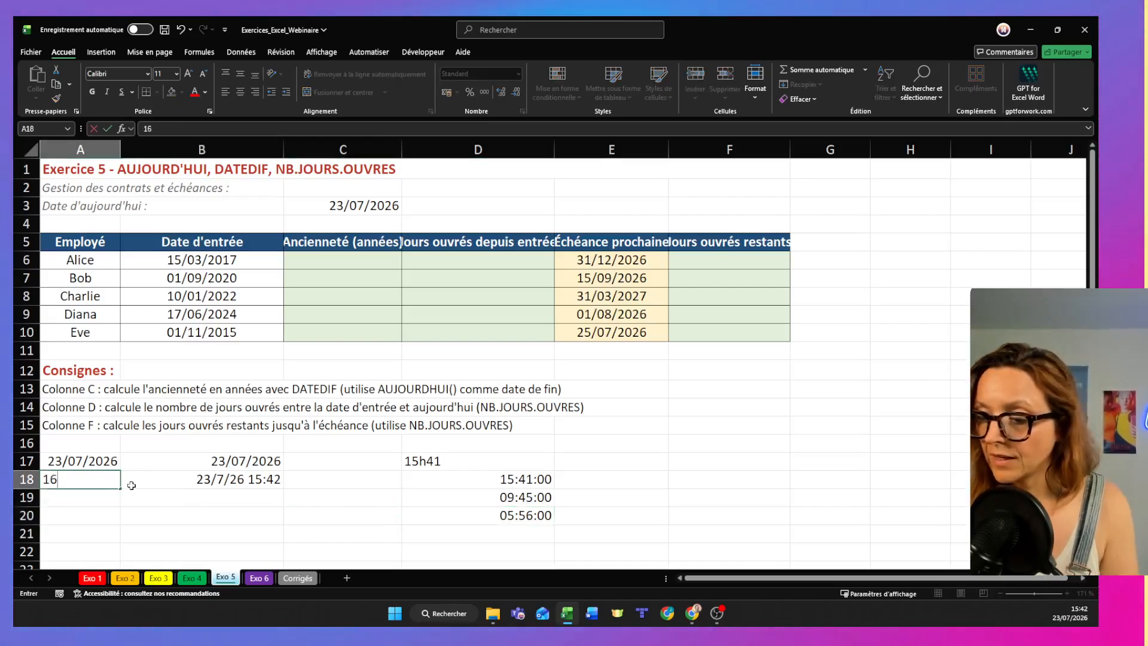
{"action": "type", "text": "/06"}
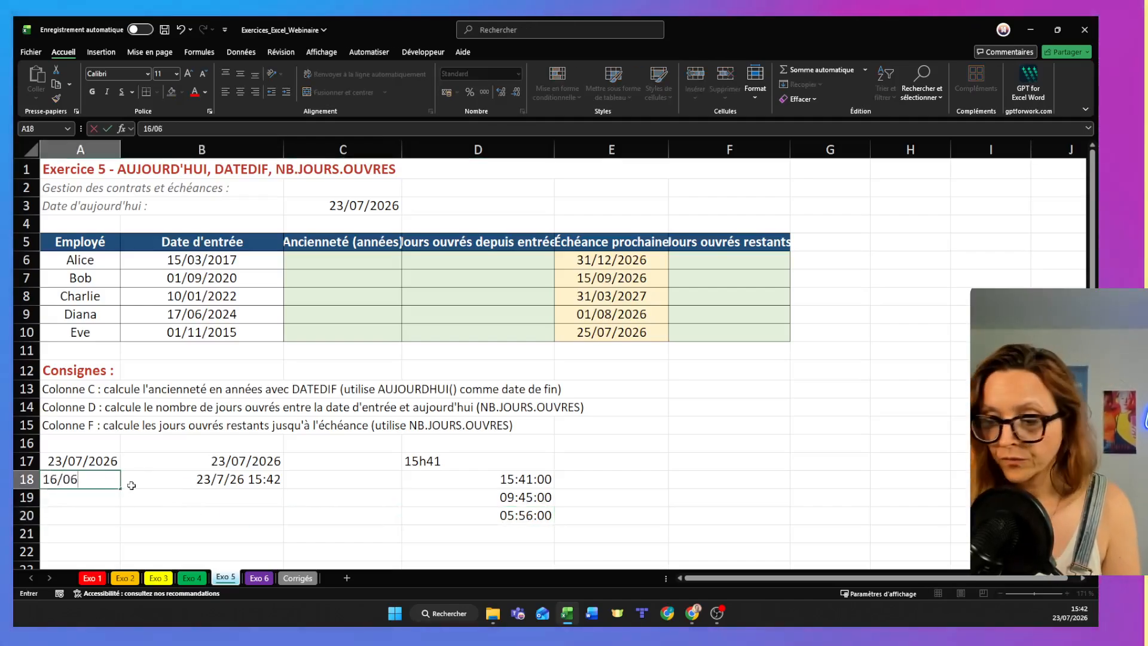
{"action": "type", "text": "/2026"}
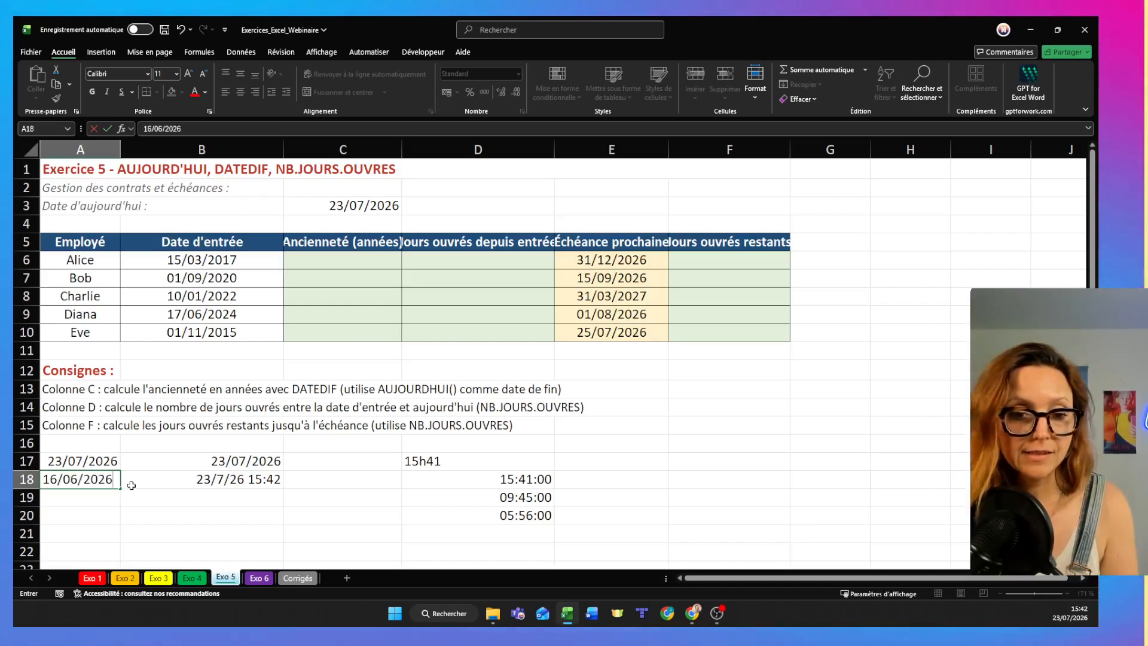
{"action": "left_click", "coordinate": [137, 491]}
- Calculate the difference between the two dates in A19 with the formula =A17-A18
{"action": "left_click", "coordinate": [90, 501]}
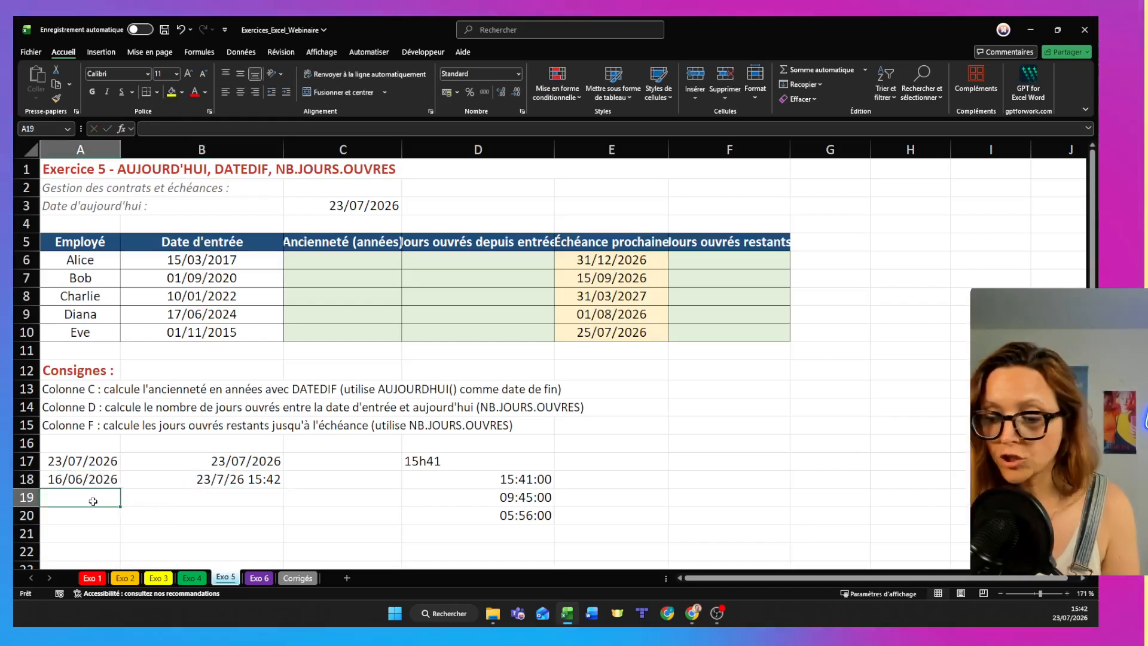
{"action": "type", "text": "="}
{"action": "left_click", "coordinate": [80, 460]}
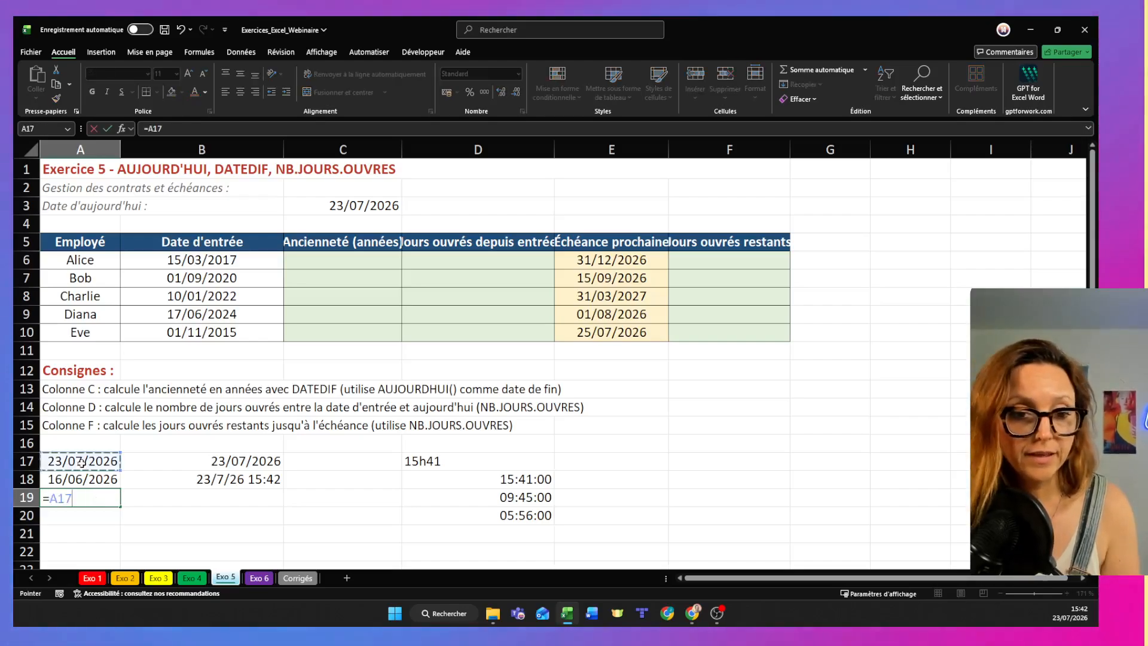
{"action": "type", "text": "-"}
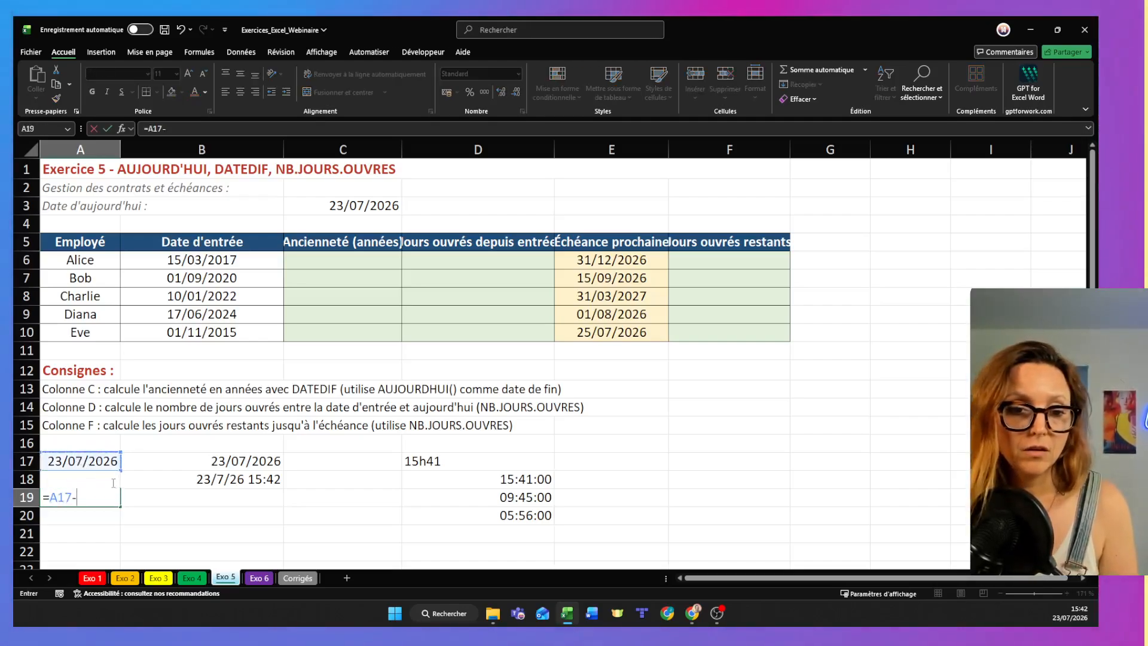
{"action": "type", "text": "A"}
{"action": "key", "text": "Return"}
{"action": "key", "text": "Up"}
{"action": "key", "text": "Up"}
{"action": "key", "text": "Up"}
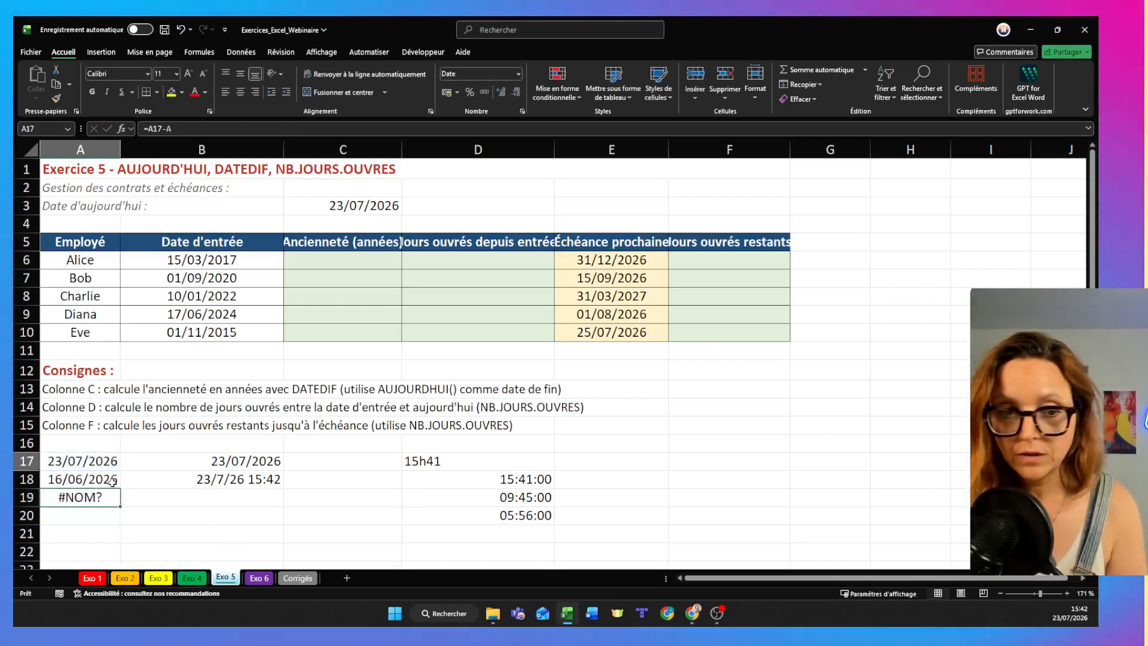
{"action": "double_click", "coordinate": [104, 503]}
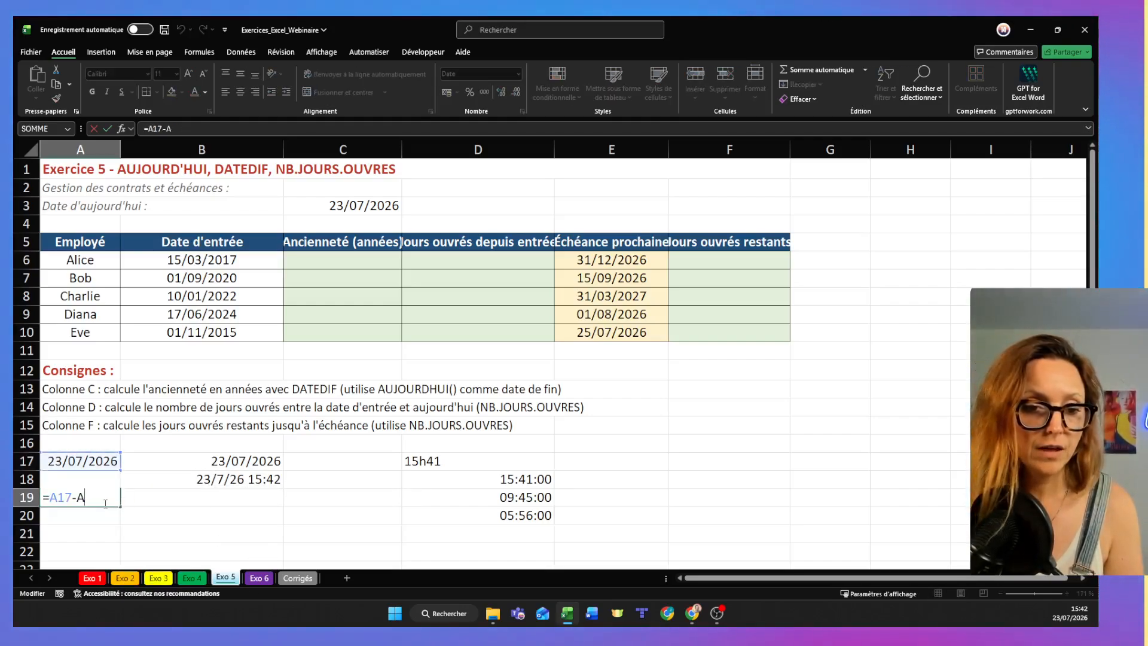
{"action": "type", "text": "18"}
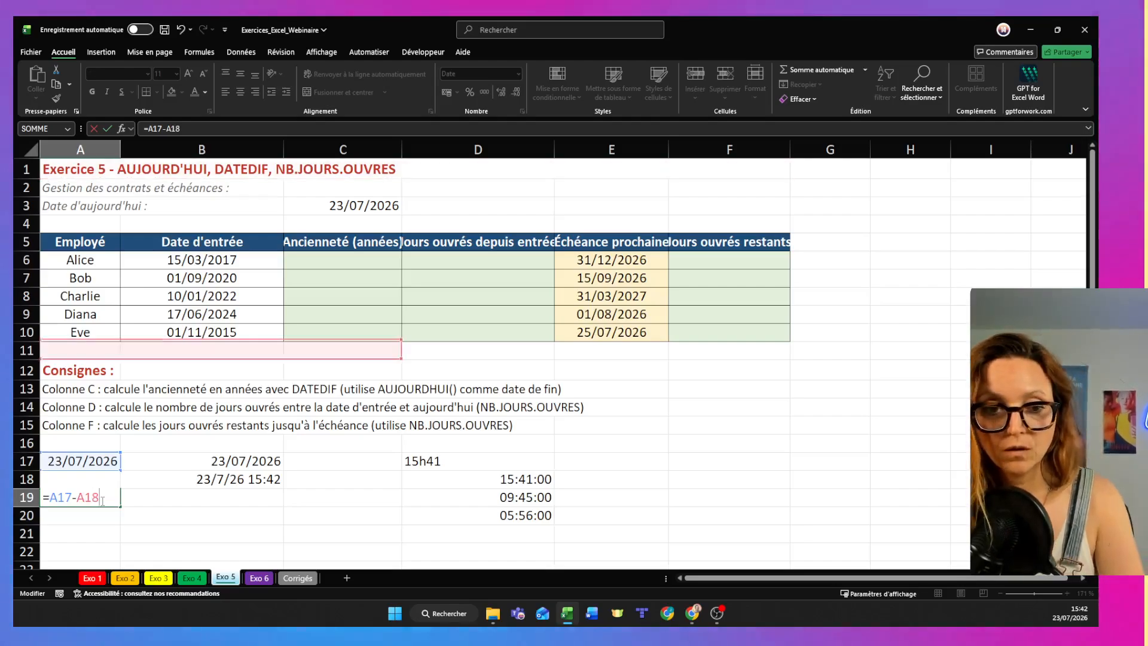
{"action": "key", "text": "Return"}
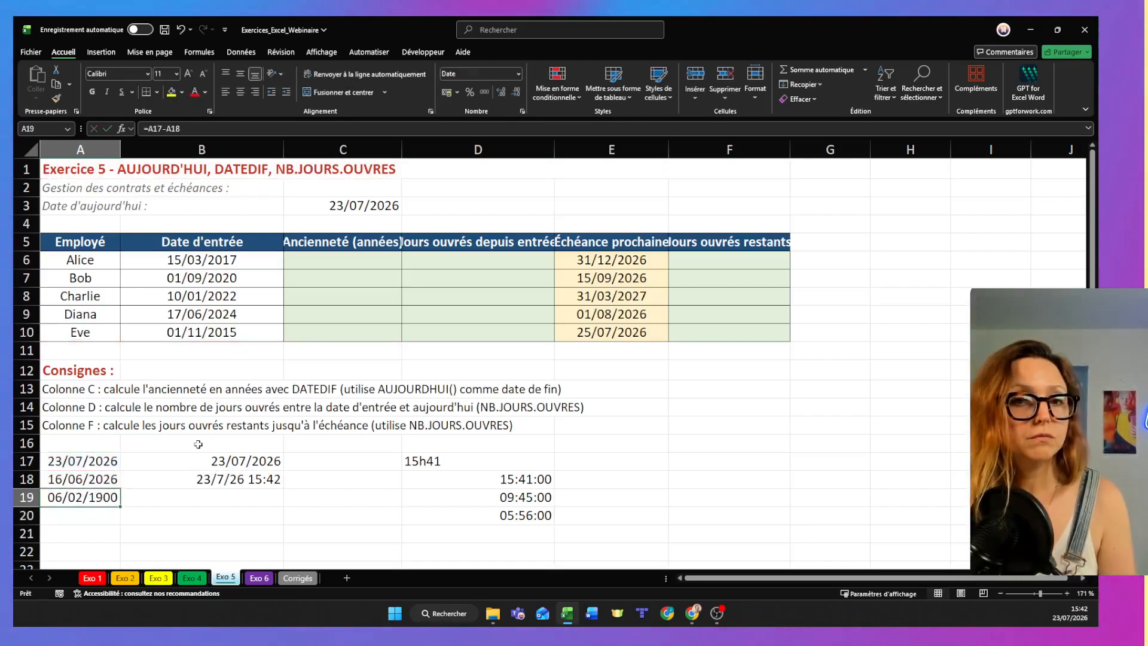
- Apply the Standard number format to A19 so the date difference shows as a number of days
{"action": "left_click", "coordinate": [519, 74]}
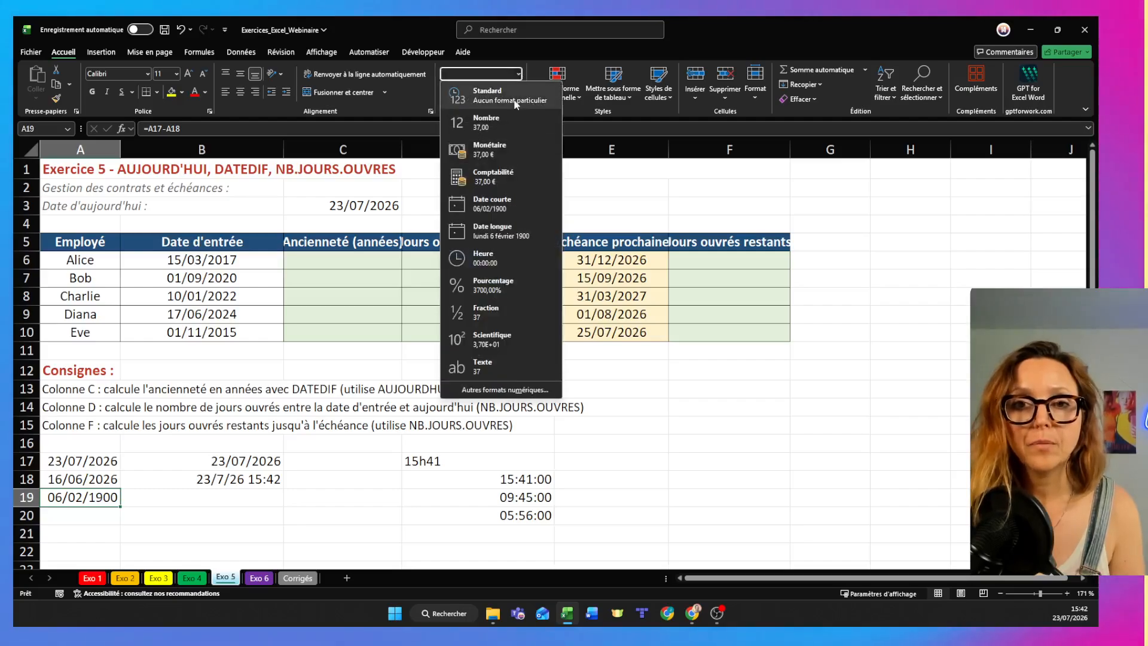
{"action": "left_click", "coordinate": [515, 97]}
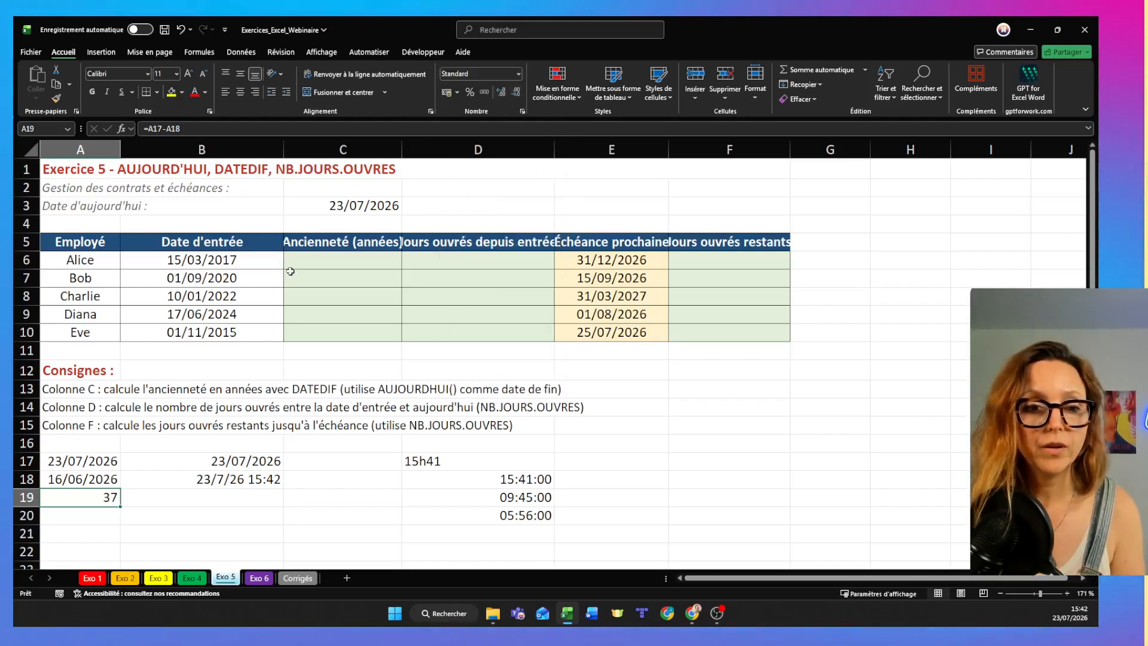
{"action": "left_click", "coordinate": [341, 481]}
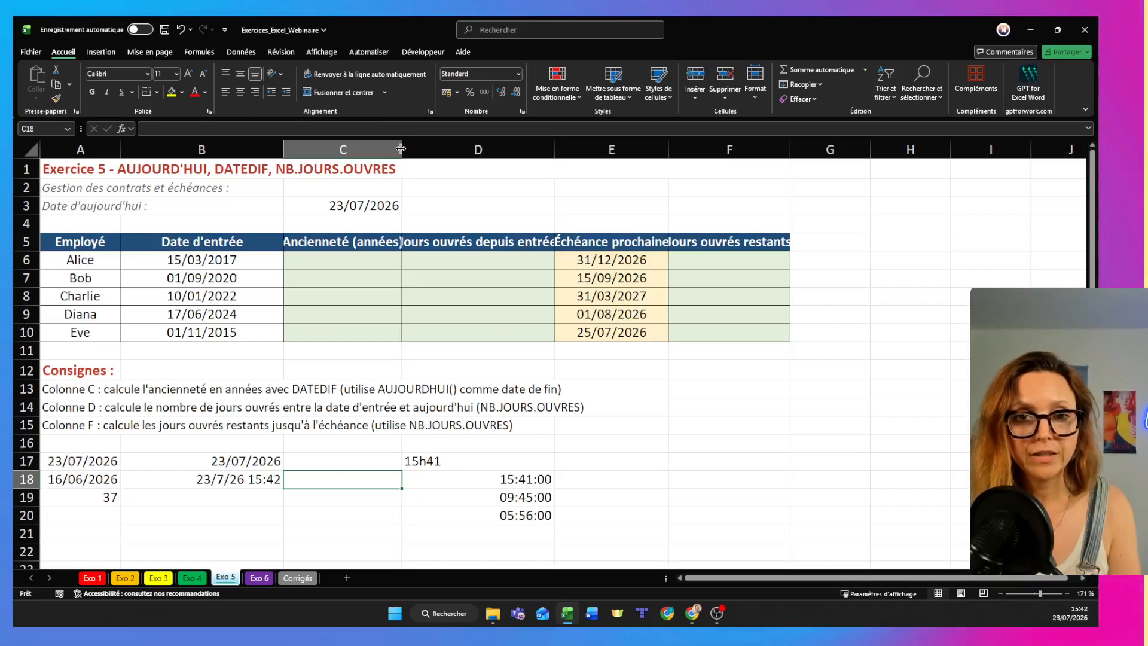
- Widen column C to fit its header and begin a DATEDIF formula in C6 with B6 as the start date
{"action": "left_click_drag", "start_coordinate": [401, 146], "coordinate": [411, 146]}
{"action": "left_click", "coordinate": [384, 256]}
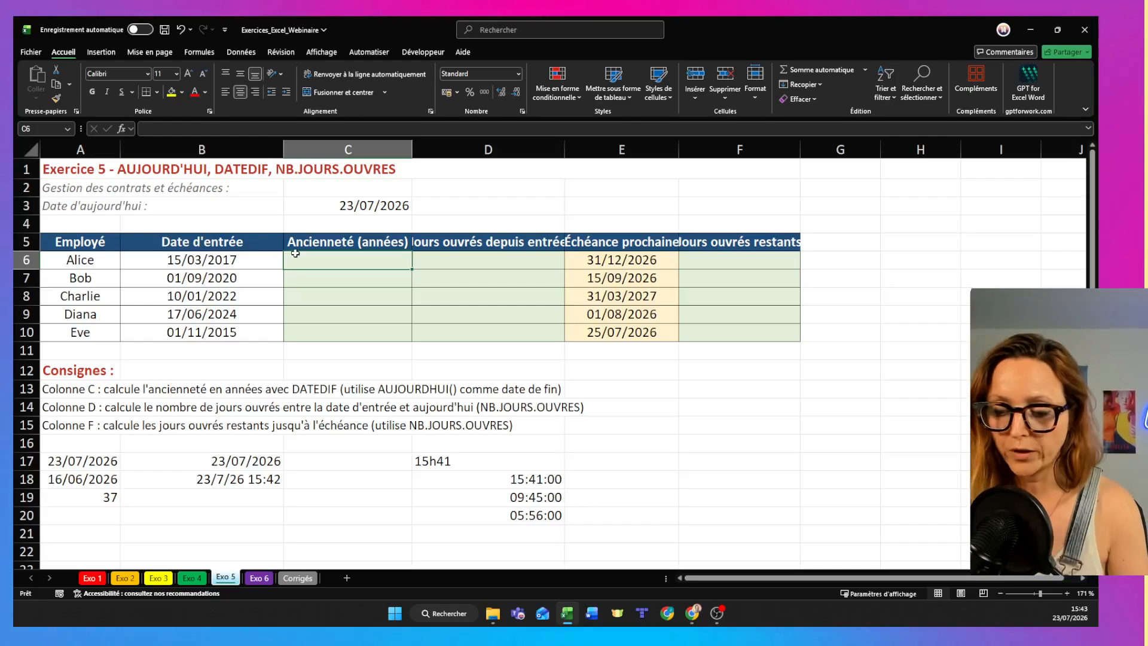
{"action": "type", "text": "=dated"}
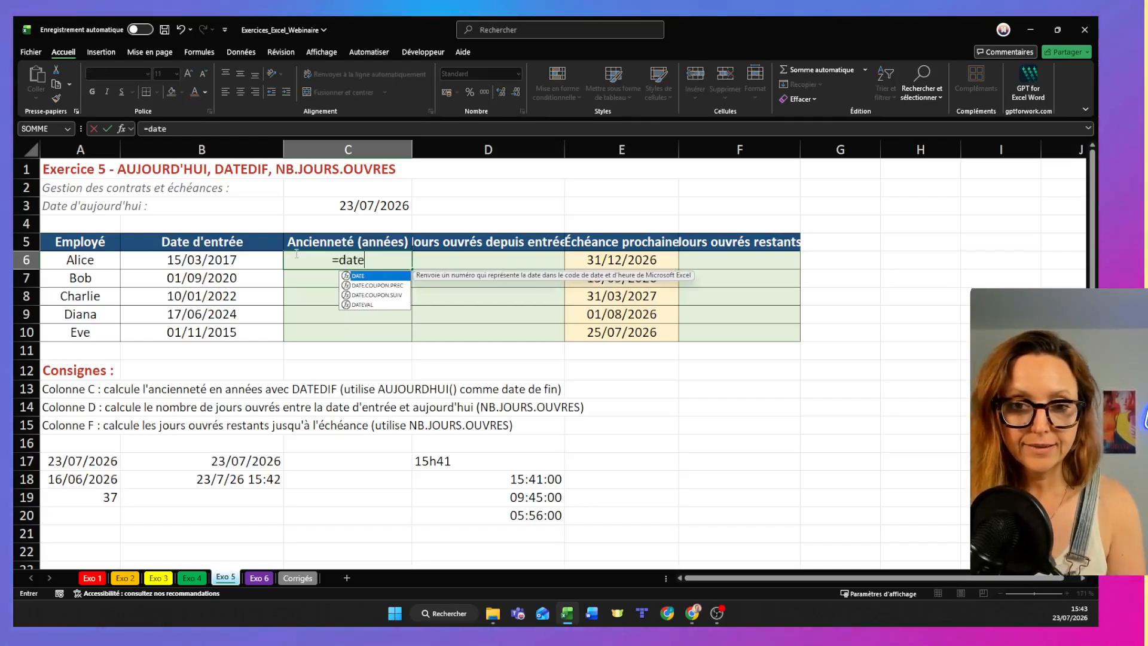
{"action": "key", "text": "BackSpace"}
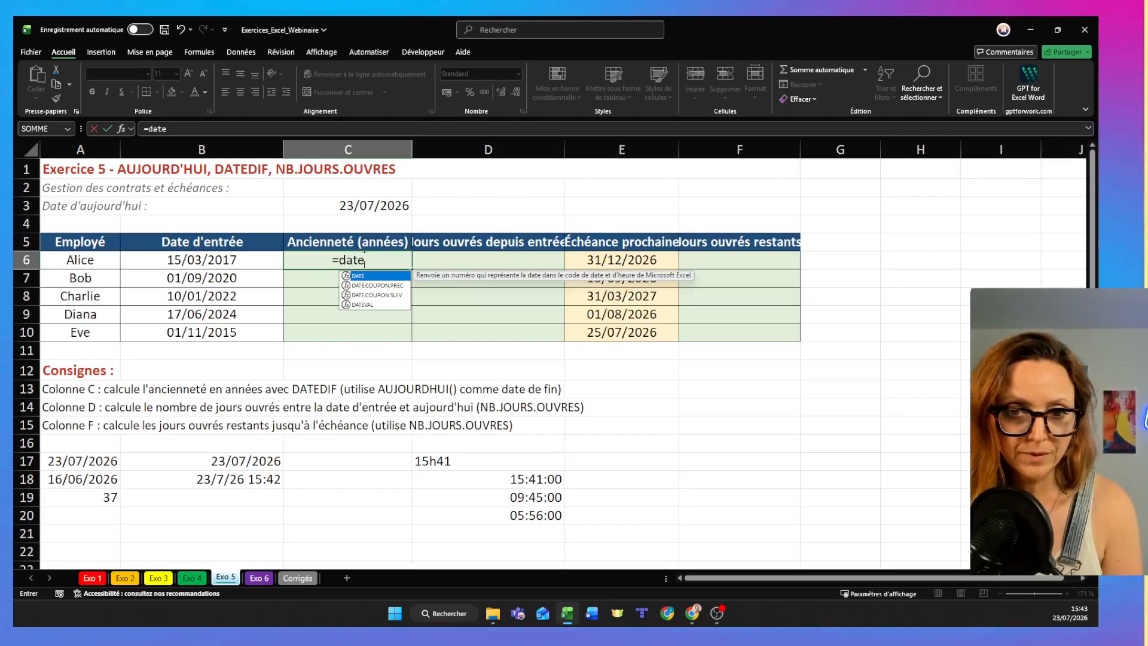
{"action": "key", "text": "Escape"}
{"action": "type", "text": "dif("}
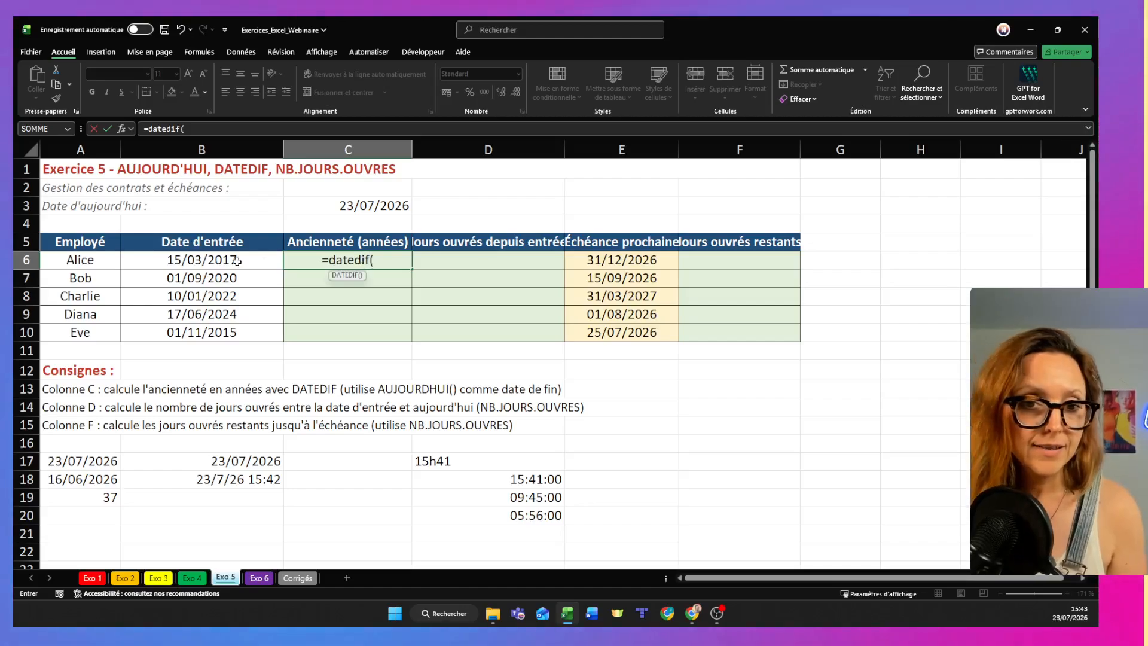
{"action": "left_click", "coordinate": [280, 263]}
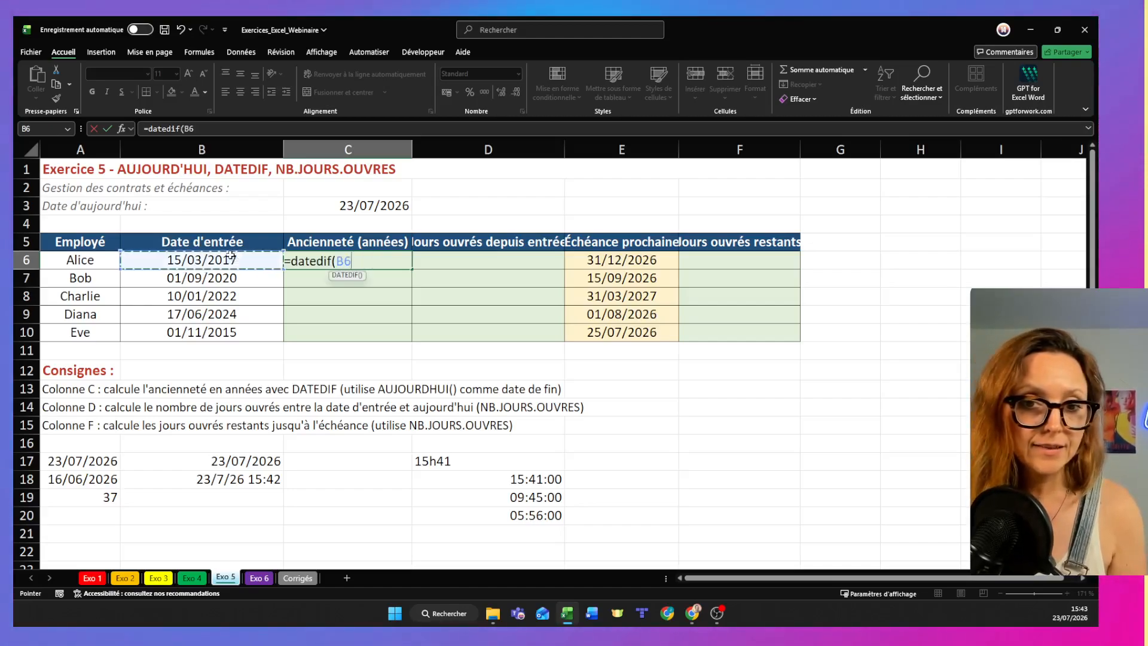
- Complete the C6 formula as =DATEDIF(B6;AUJOURDHUI();"y") to calculate seniority in years
{"action": "type", "text": ";"}
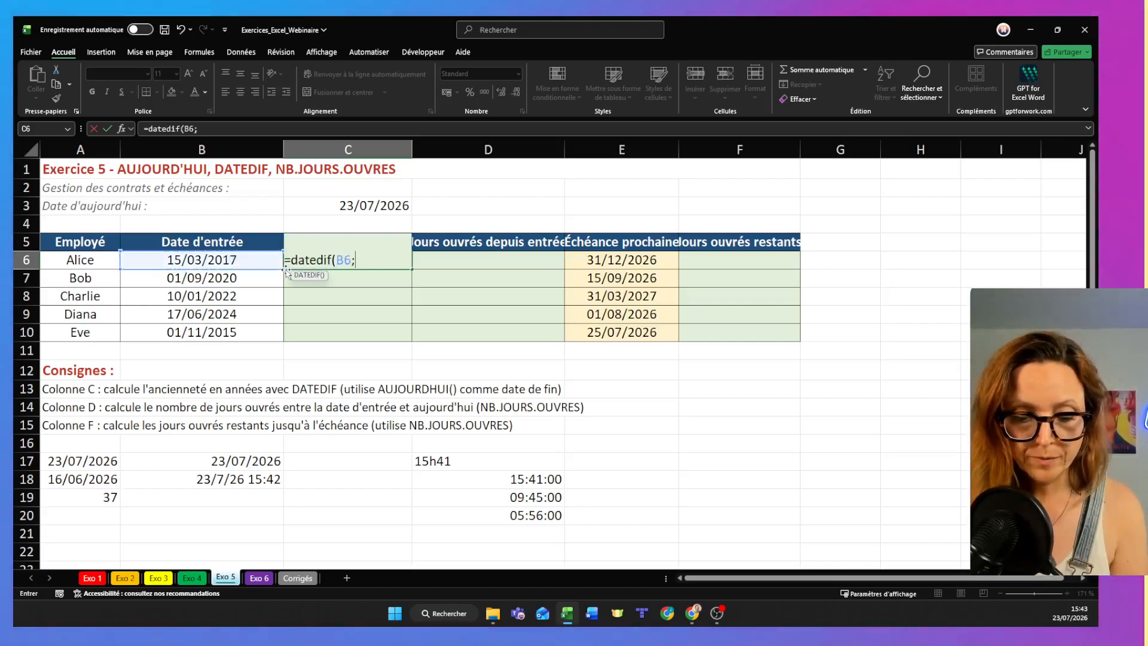
{"action": "type", "text": "aujourd'hui"}
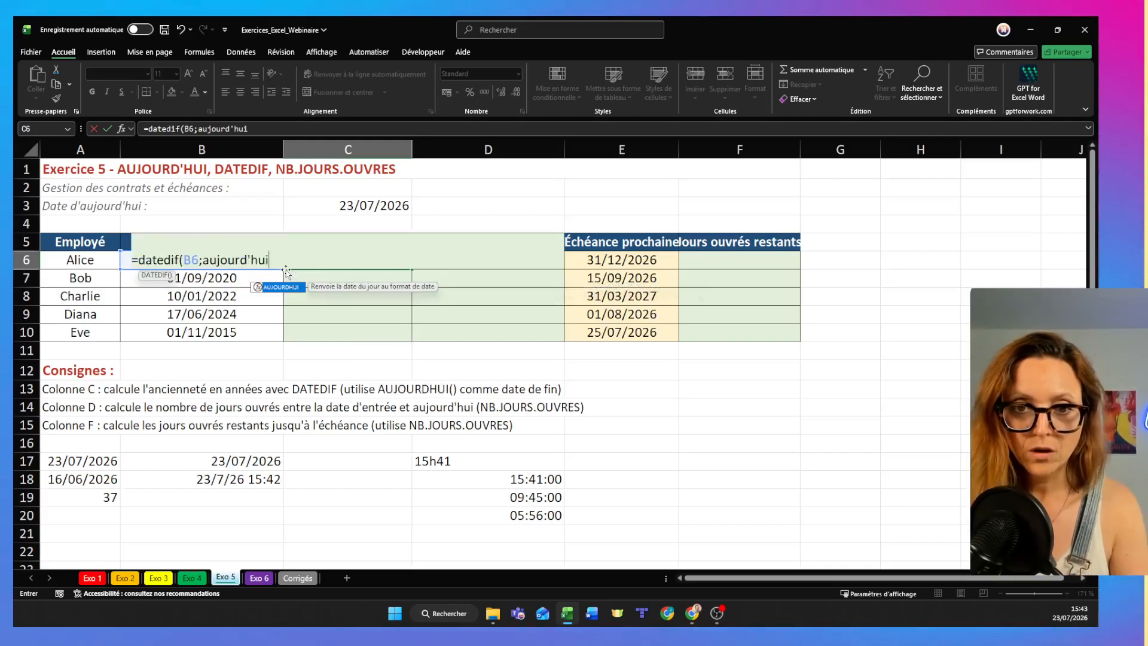
{"action": "type", "text": "("}
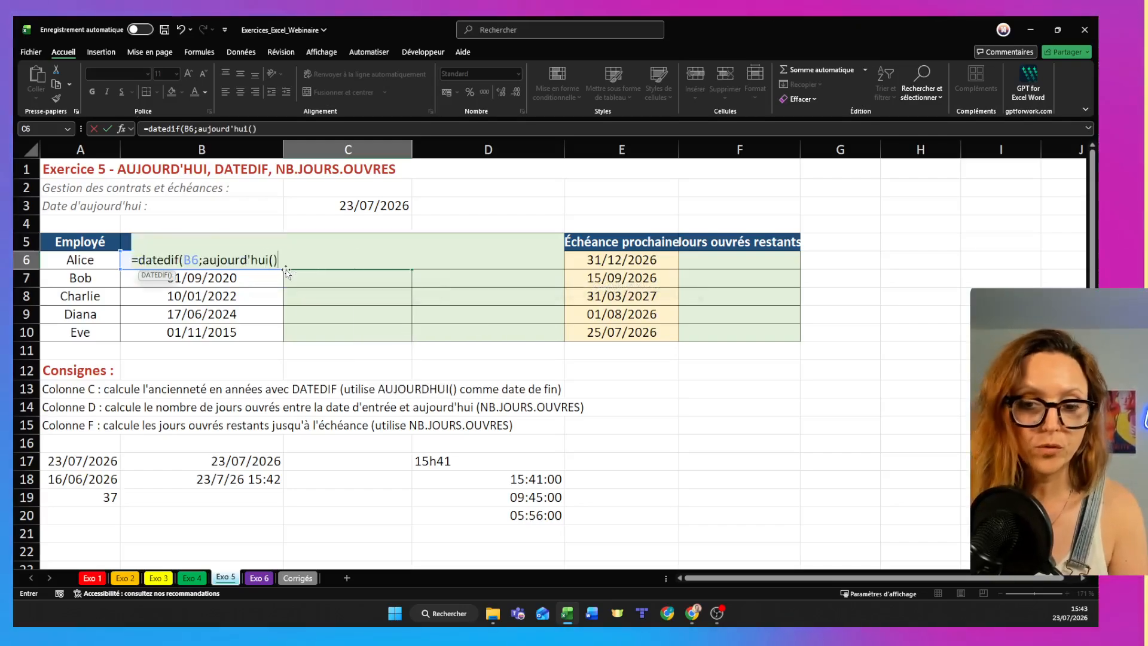
{"action": "key", "text": "BackSpace"}
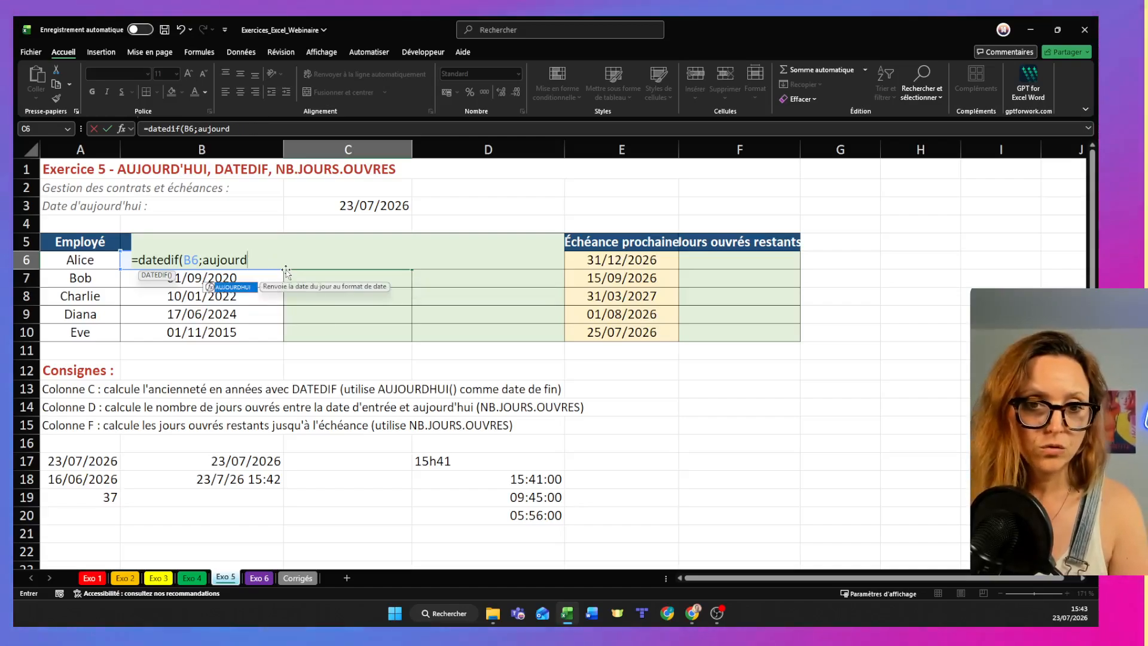
{"action": "double_click", "coordinate": [239, 289]}
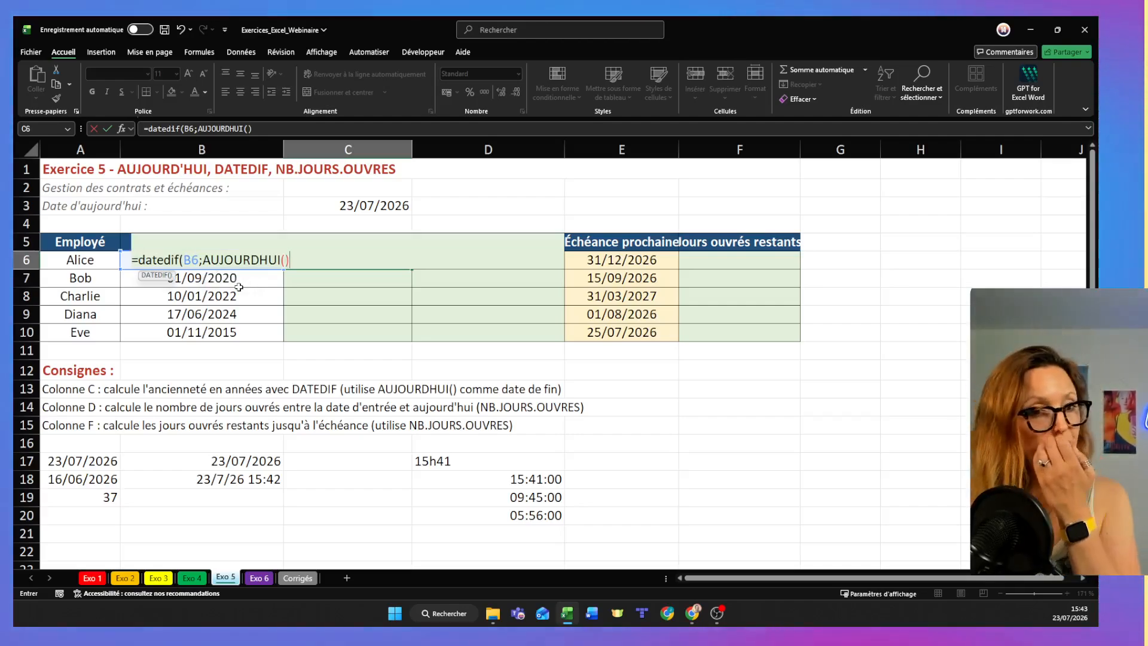
{"action": "type", "text": ");"}
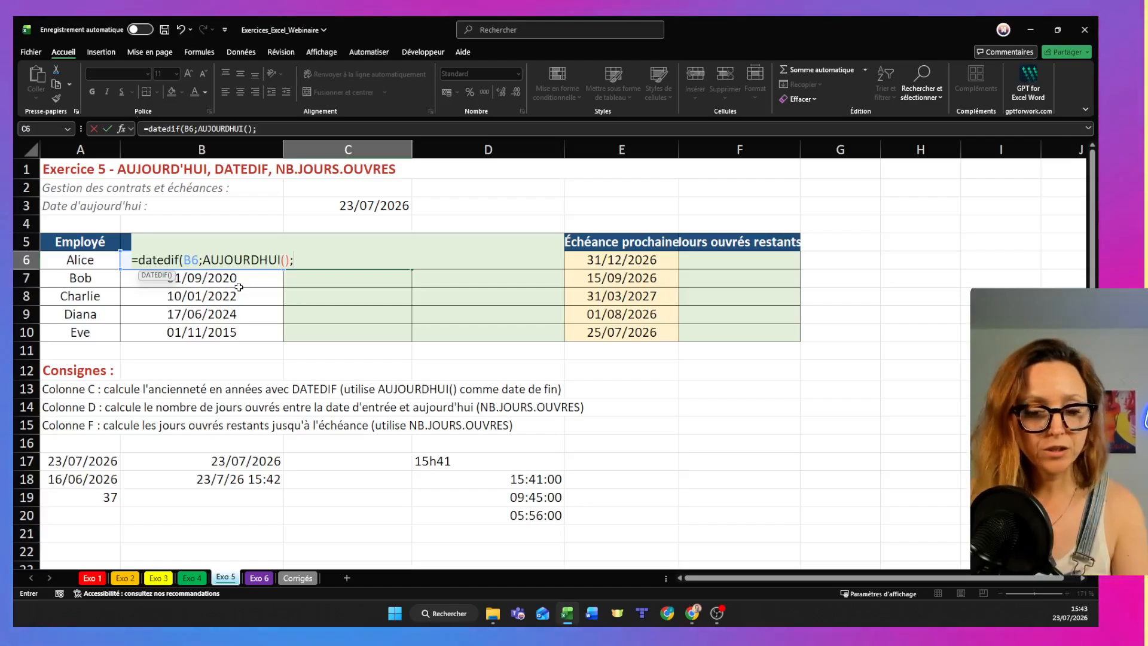
{"action": "type", "text": "\""}
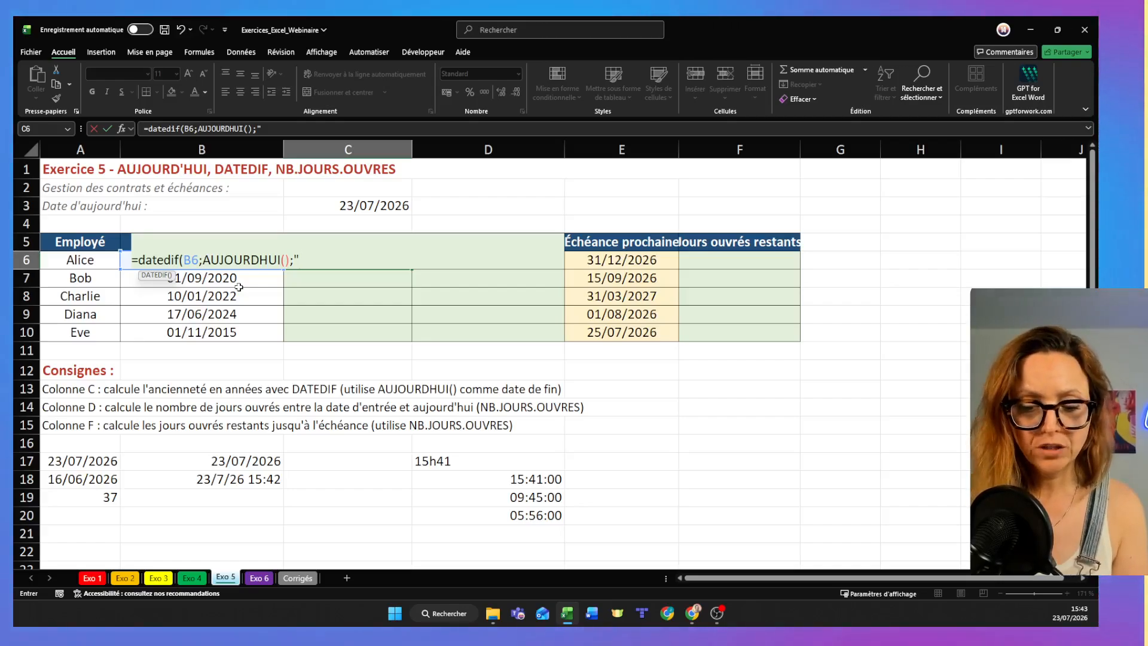
{"action": "type", "text": "y\""}
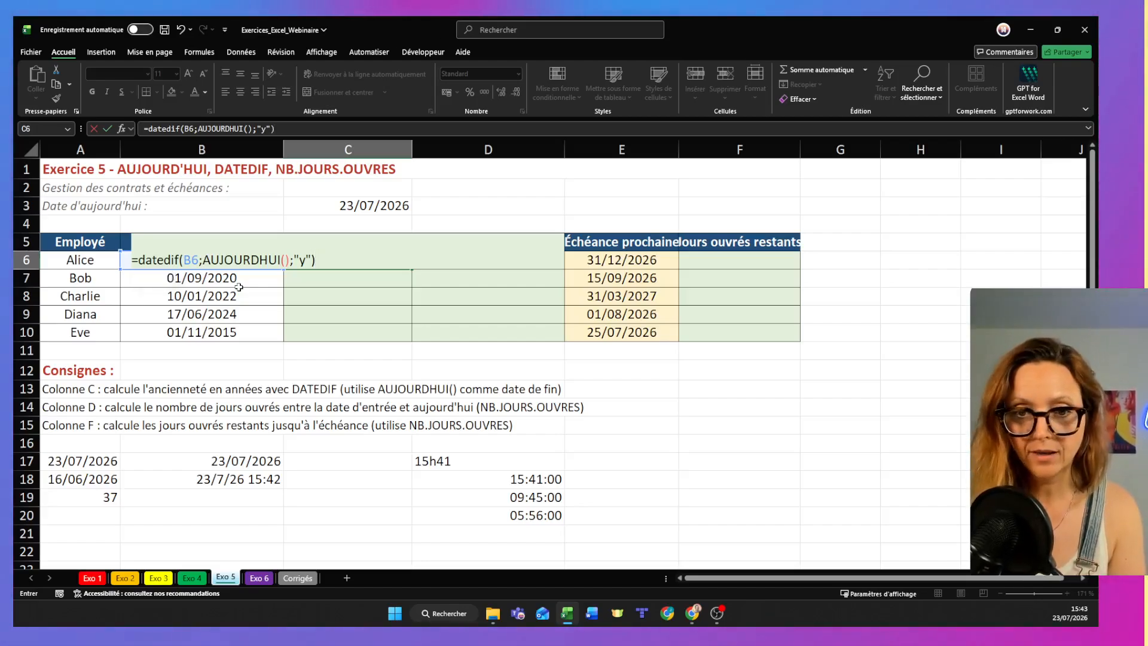
{"action": "key", "text": "Return"}
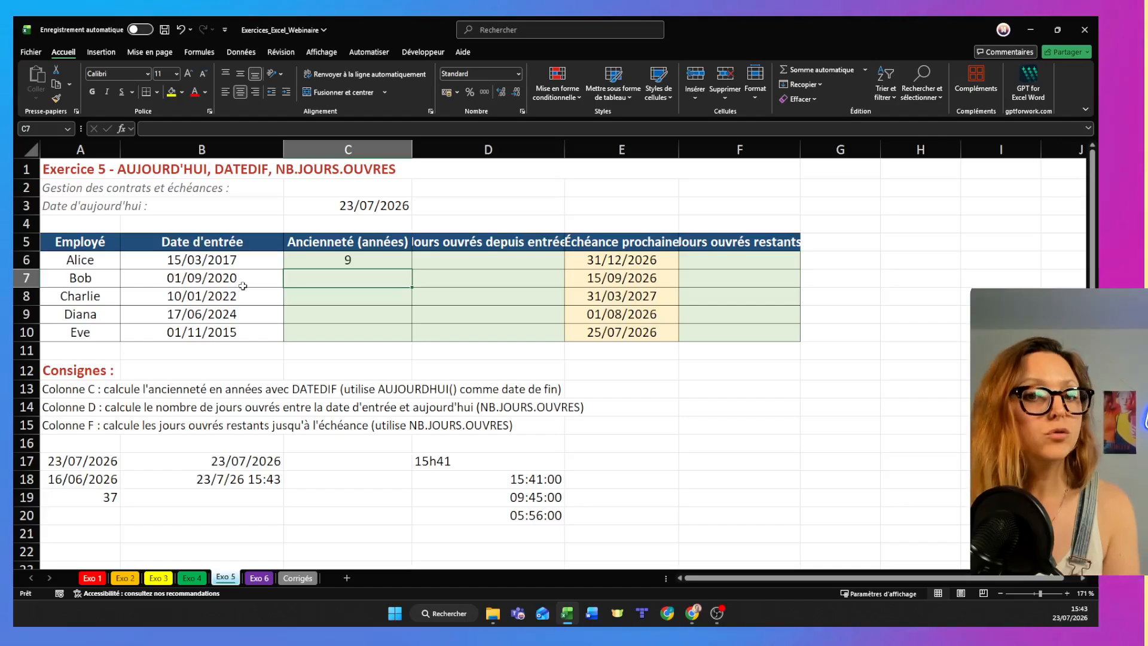
- Fill the seniority formula from C6 down to C10 for the remaining employees
{"action": "left_click", "coordinate": [327, 259]}
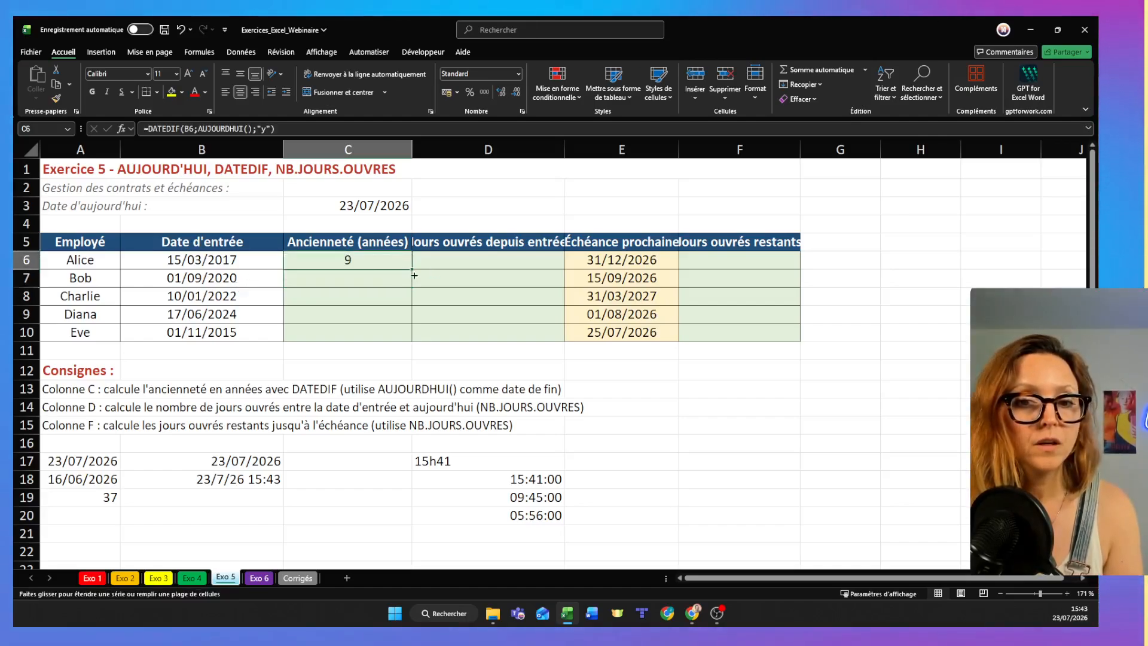
{"action": "left_click_drag", "start_coordinate": [406, 351], "coordinate": [406, 350]}
{"action": "left_click", "coordinate": [404, 350]}
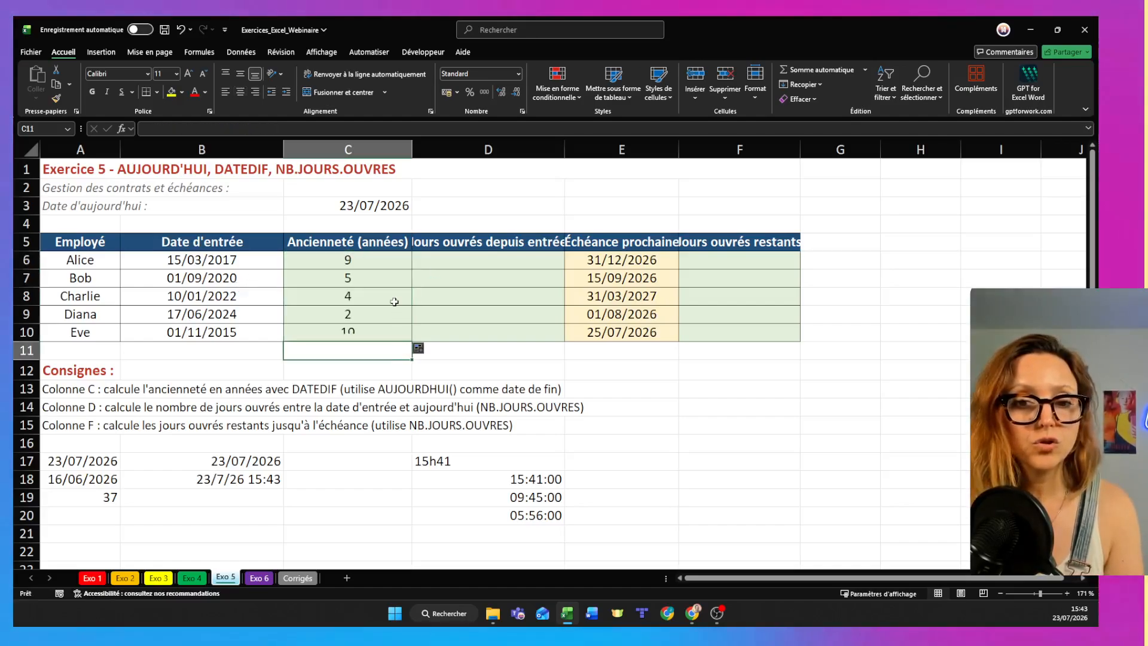
- Change the unit in the C6 DATEDIF formula to "m" to calculate seniority in months
{"action": "left_click", "coordinate": [380, 258]}
{"action": "key", "text": "F2"}
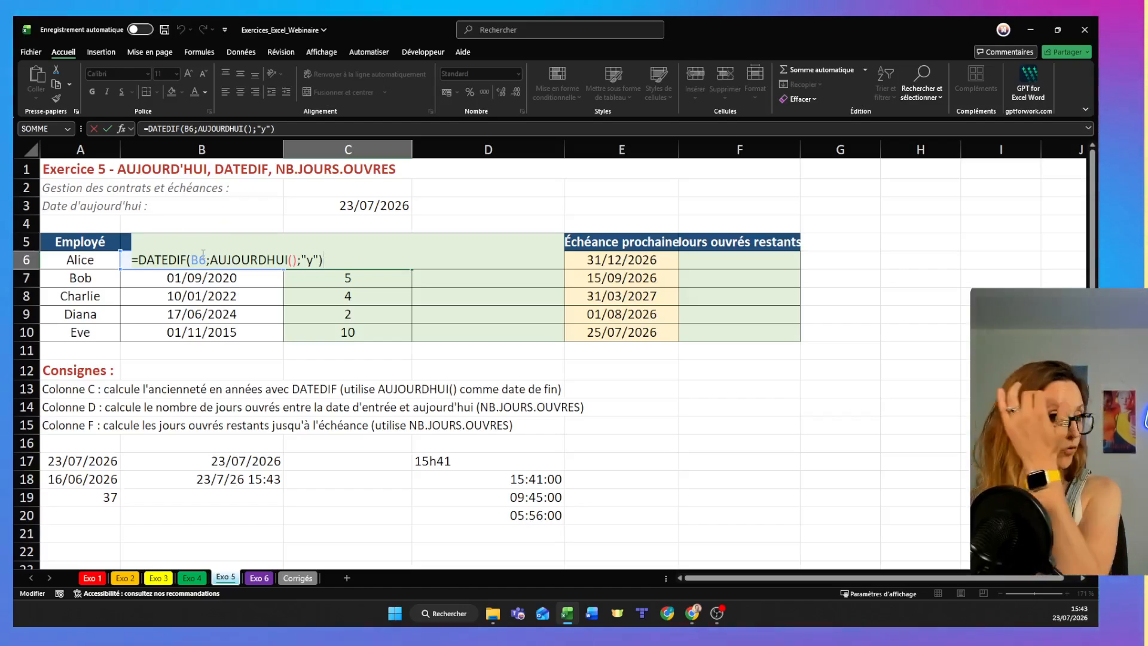
{"action": "double_click", "coordinate": [310, 261]}
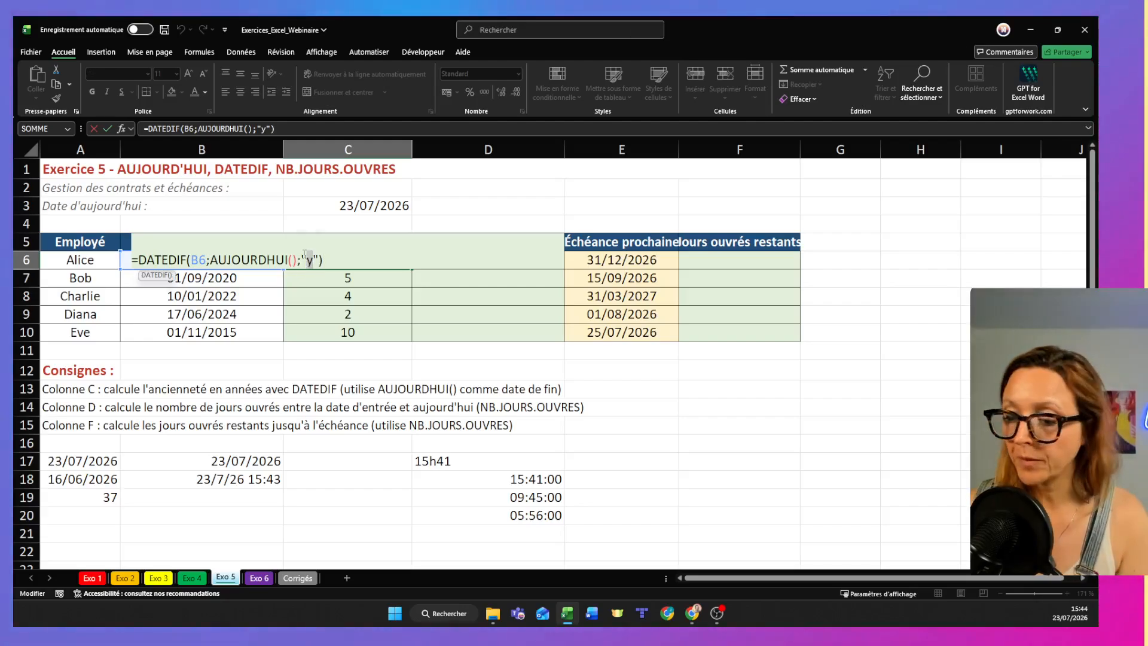
{"action": "type", "text": "m"}
{"action": "key", "text": "Return"}
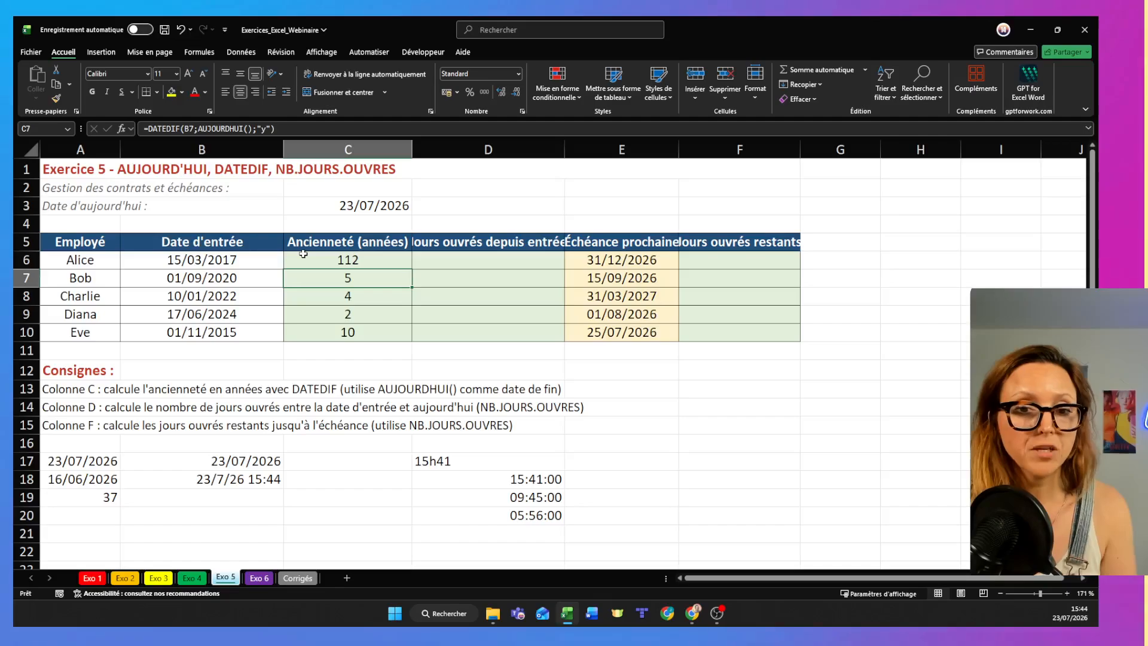
- Change the unit in the C6 DATEDIF formula to "d" to calculate seniority in days
{"action": "double_click", "coordinate": [310, 263]}
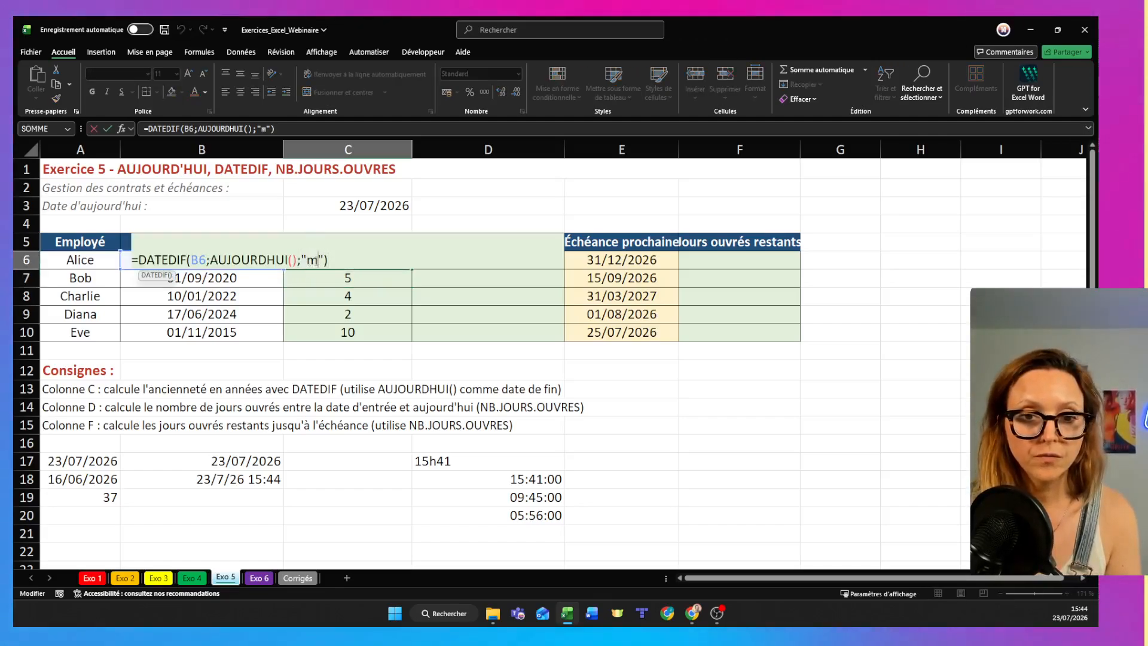
{"action": "key", "text": "BackSpace"}
{"action": "type", "text": "d"}
{"action": "key", "text": "Return"}
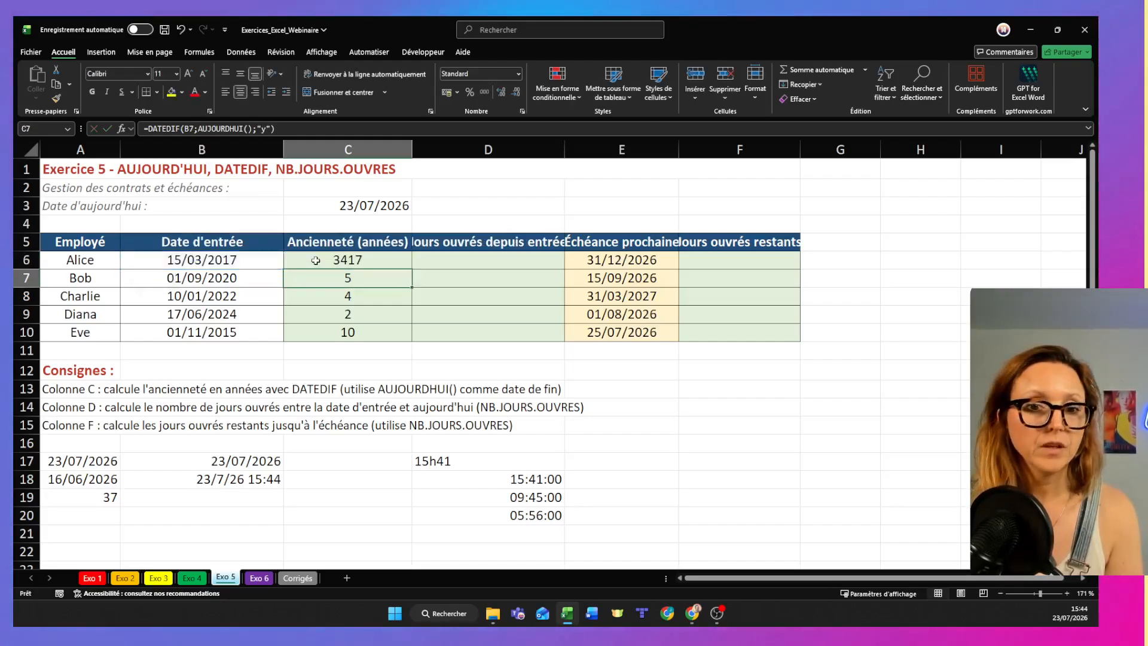
- Set the unit in the C6 DATEDIF formula back to "y" for years
{"action": "double_click", "coordinate": [314, 261]}
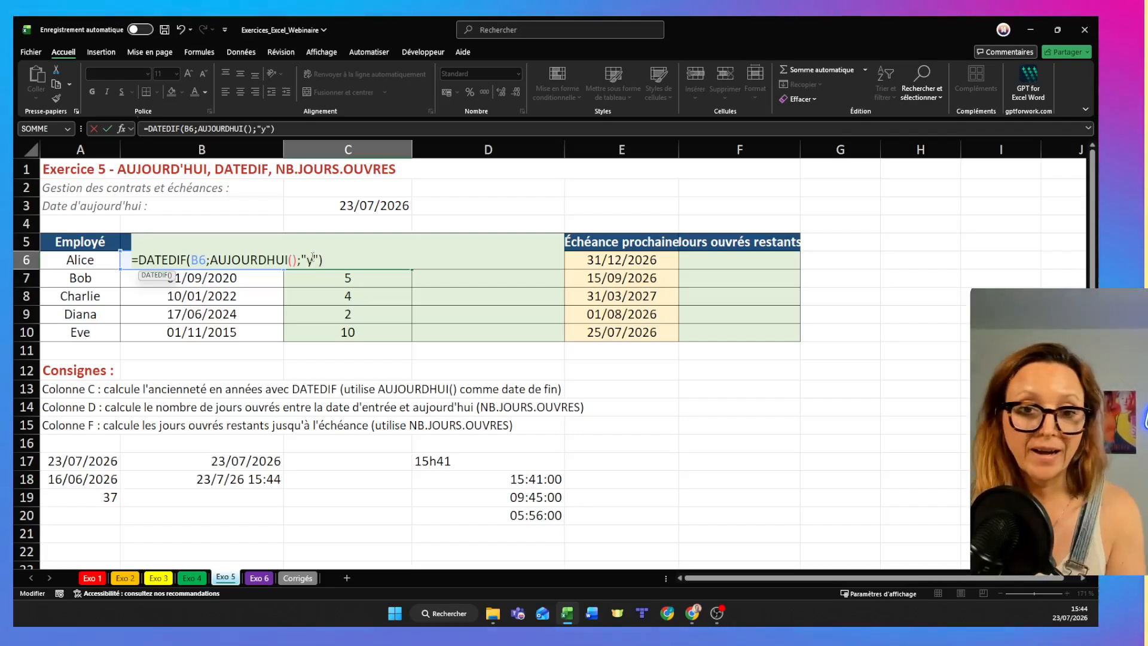
{"action": "type", "text": "y"}
{"action": "key", "text": "Return"}
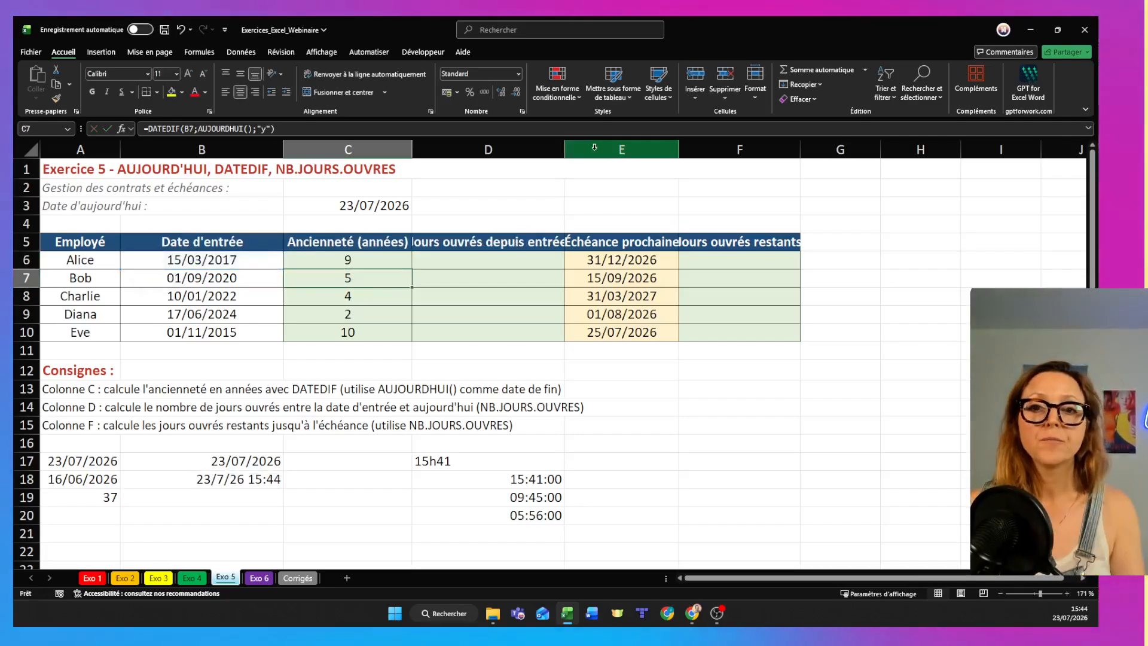
- Widen column D to fit its header and enter =NB.JOURS.OUVRES(B6;AUJOURDHUI()) in D6
{"action": "double_click", "coordinate": [565, 149]}
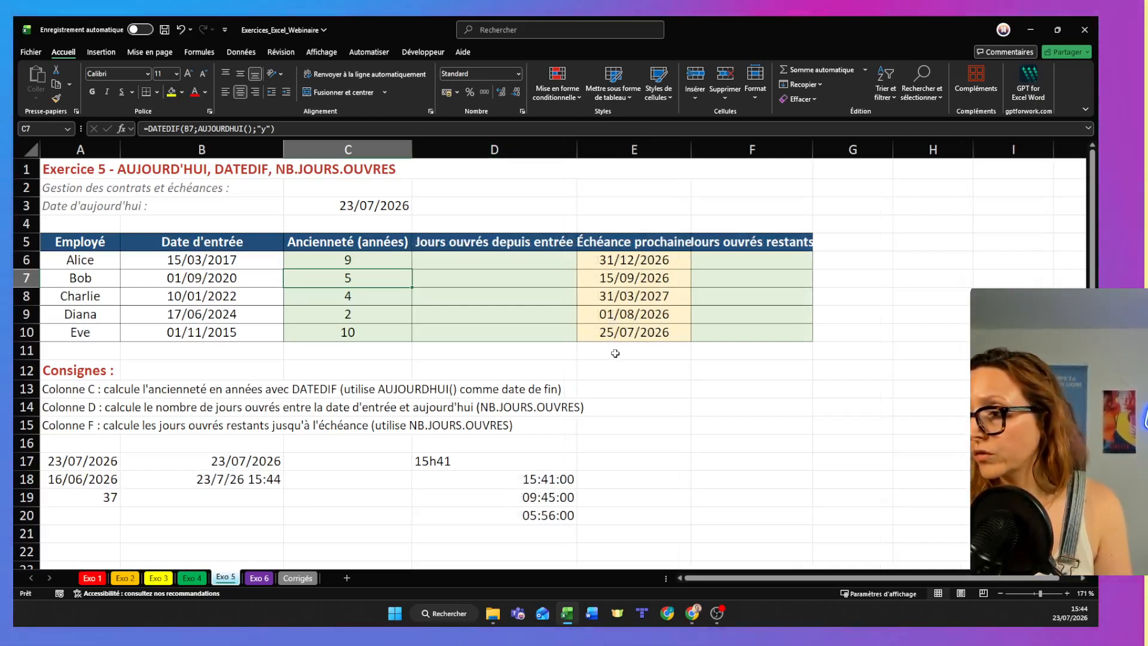
{"action": "double_click", "coordinate": [427, 255]}
{"action": "type", "text": "="}
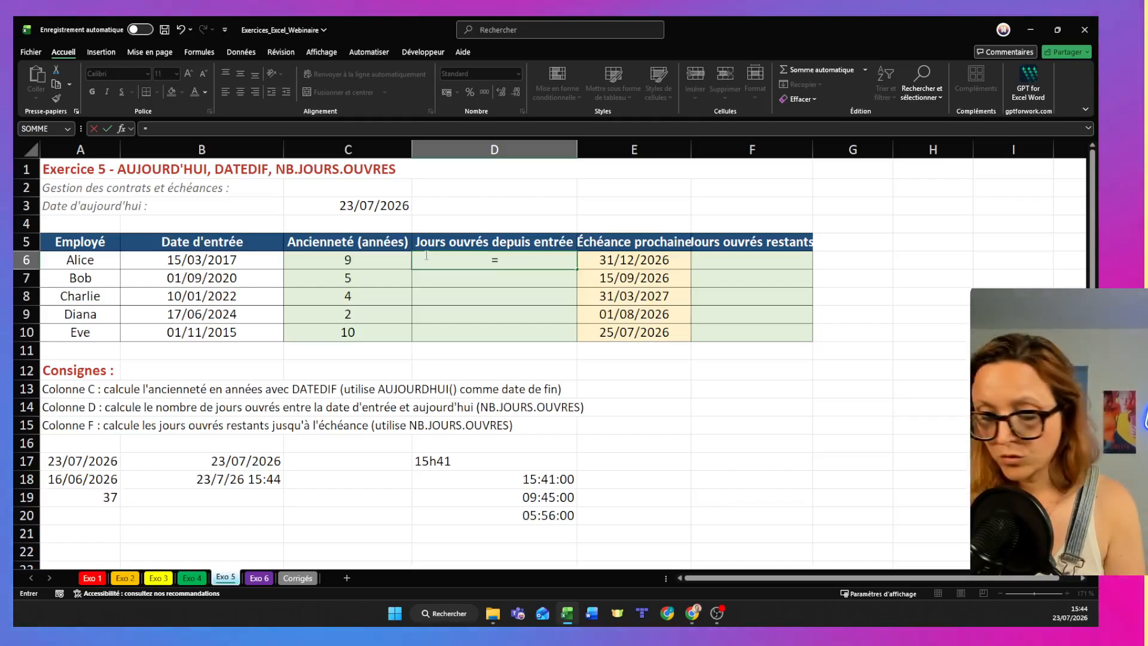
{"action": "type", "text": "nb"}
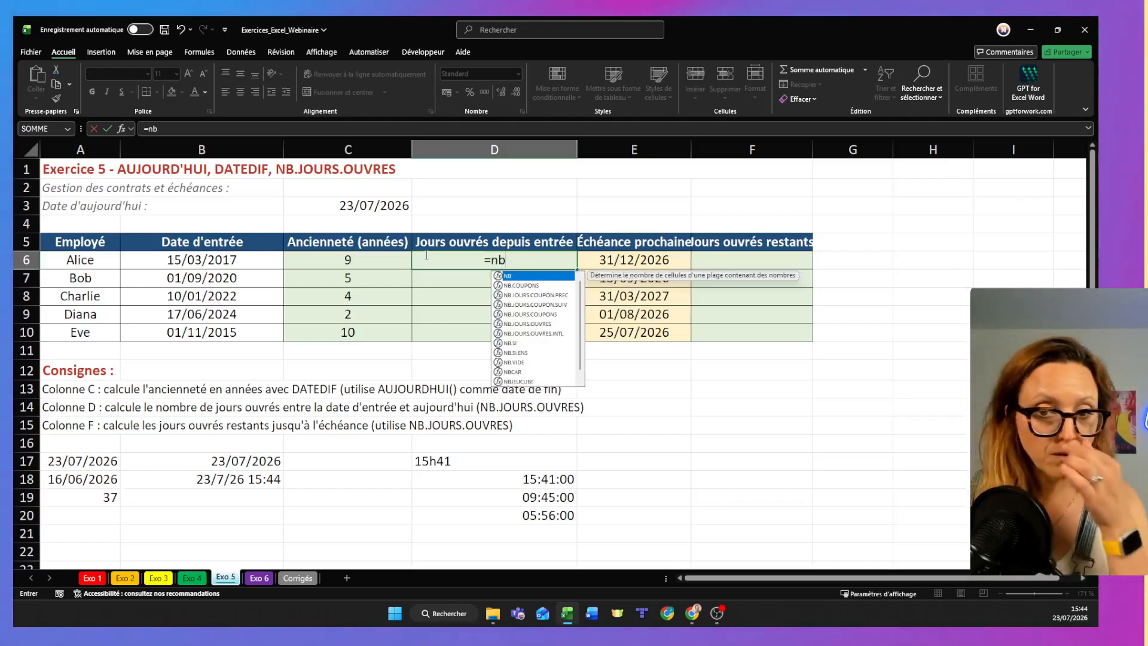
{"action": "double_click", "coordinate": [555, 323]}
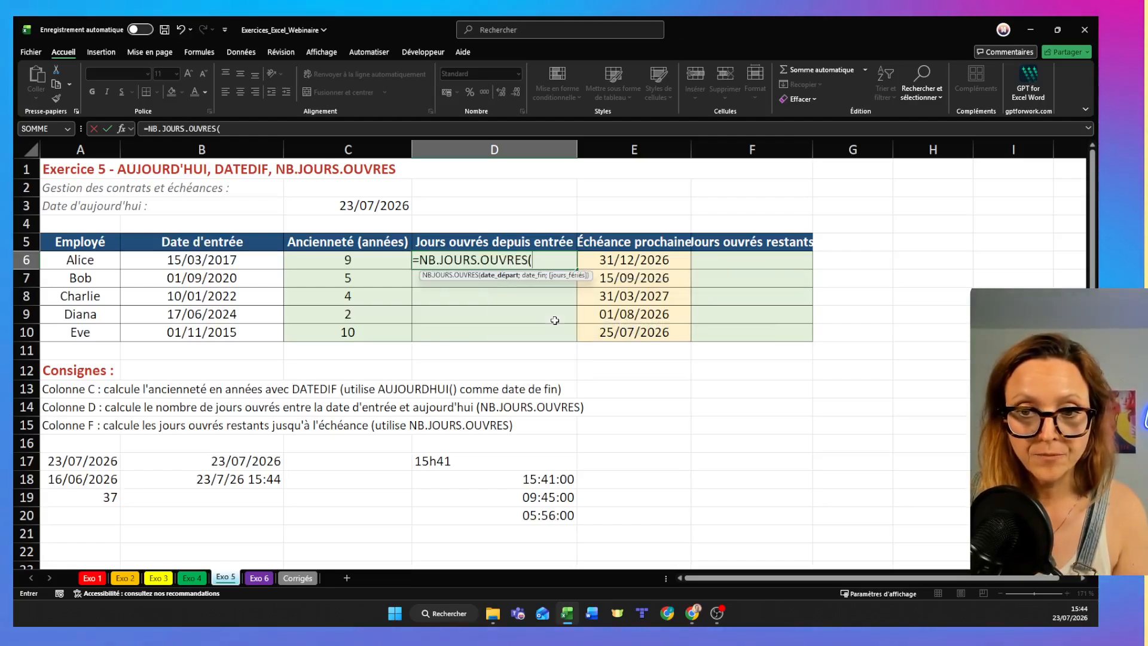
{"action": "left_click", "coordinate": [161, 258]}
{"action": "type", "text": ";"}
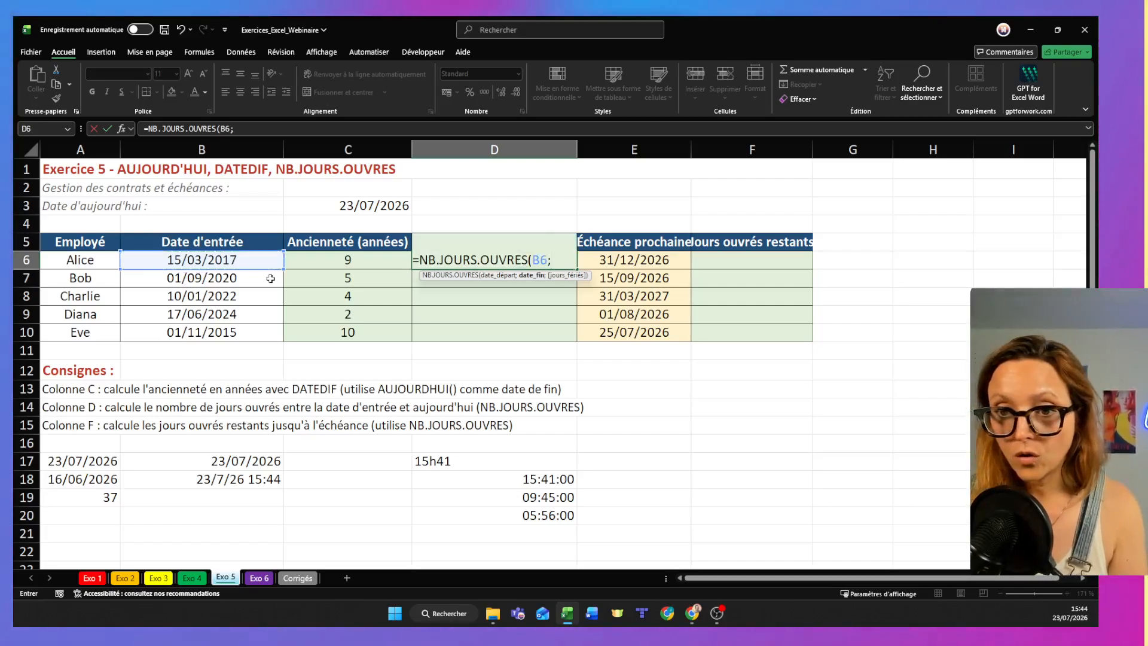
{"action": "type", "text": "aujo"}
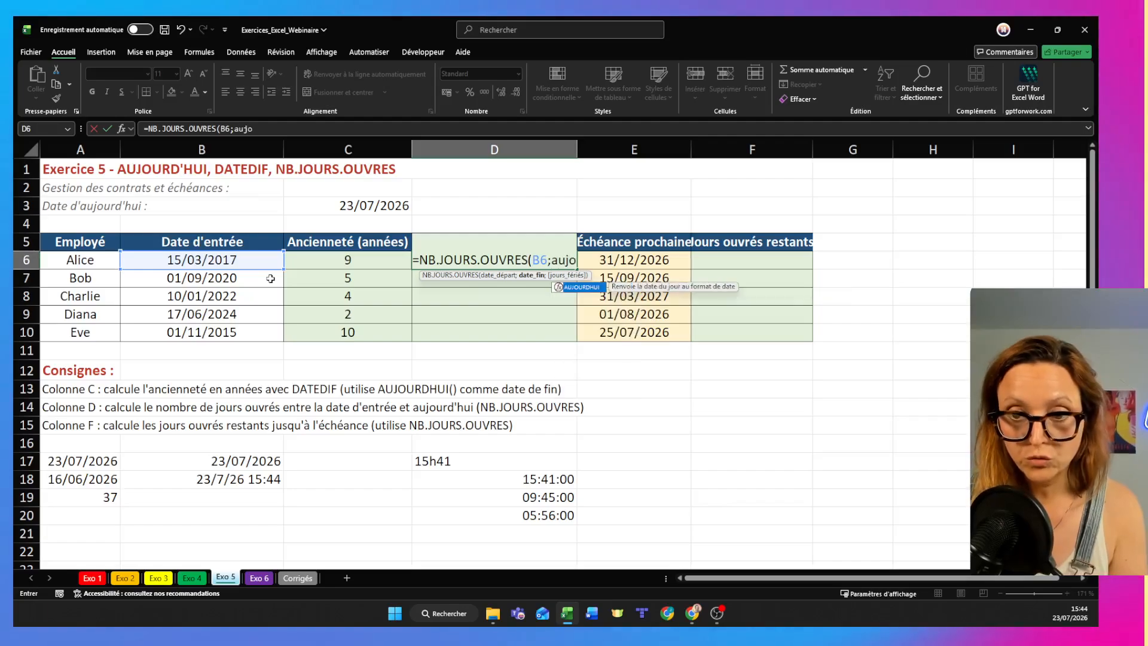
{"action": "type", "text": "u"}
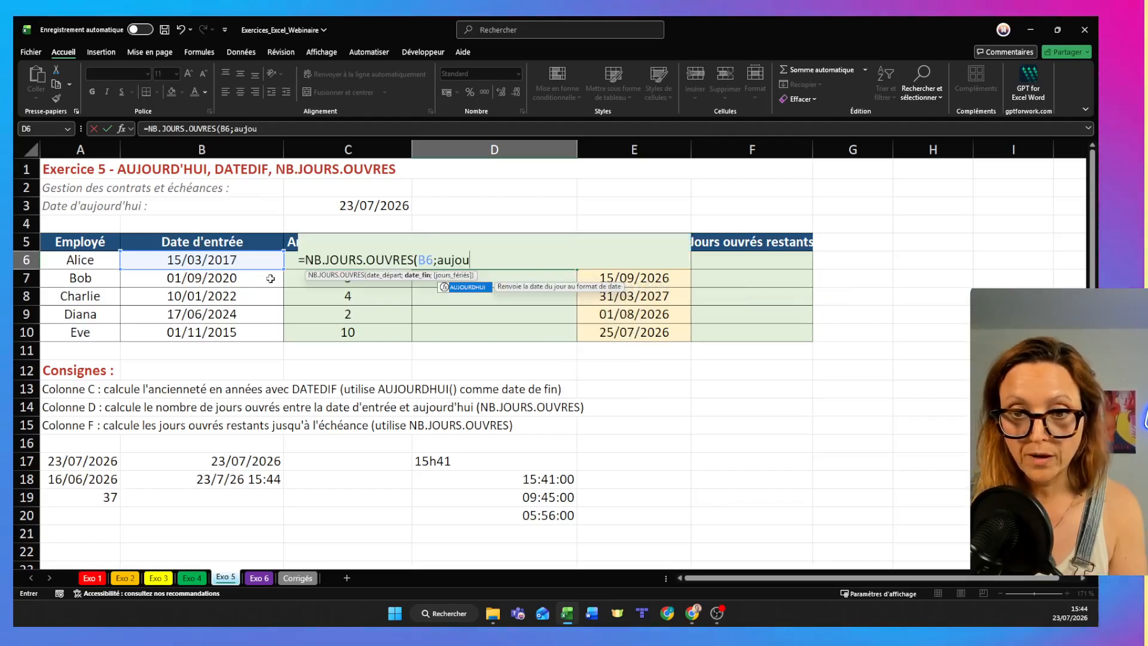
{"action": "double_click", "coordinate": [469, 288]}
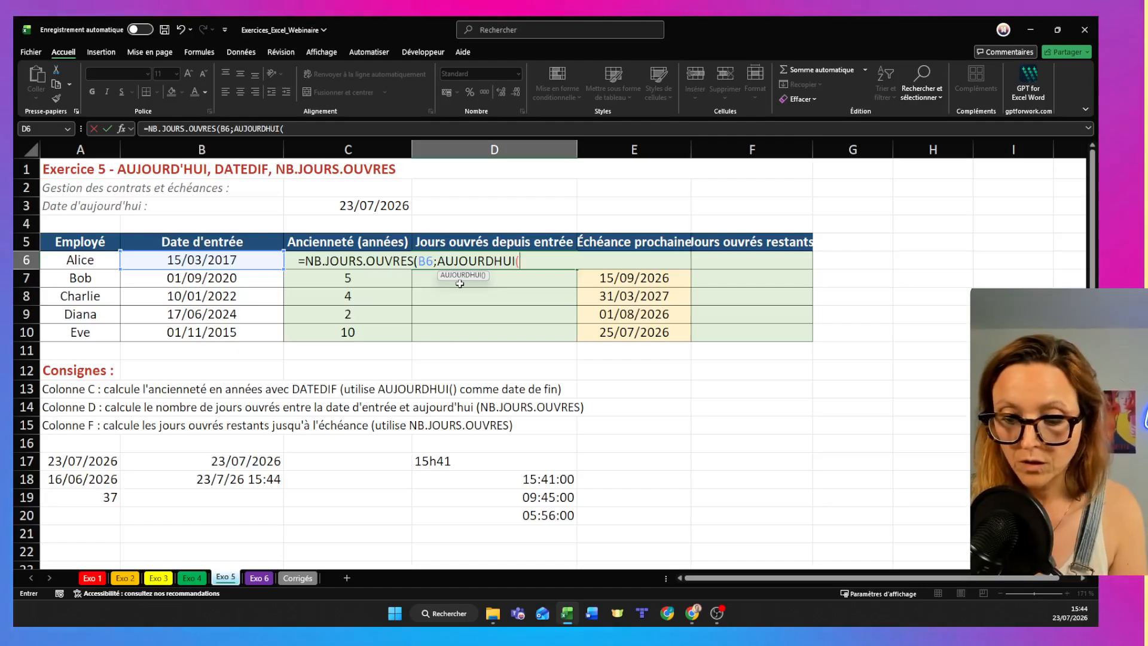
{"action": "type", "text": "))"}
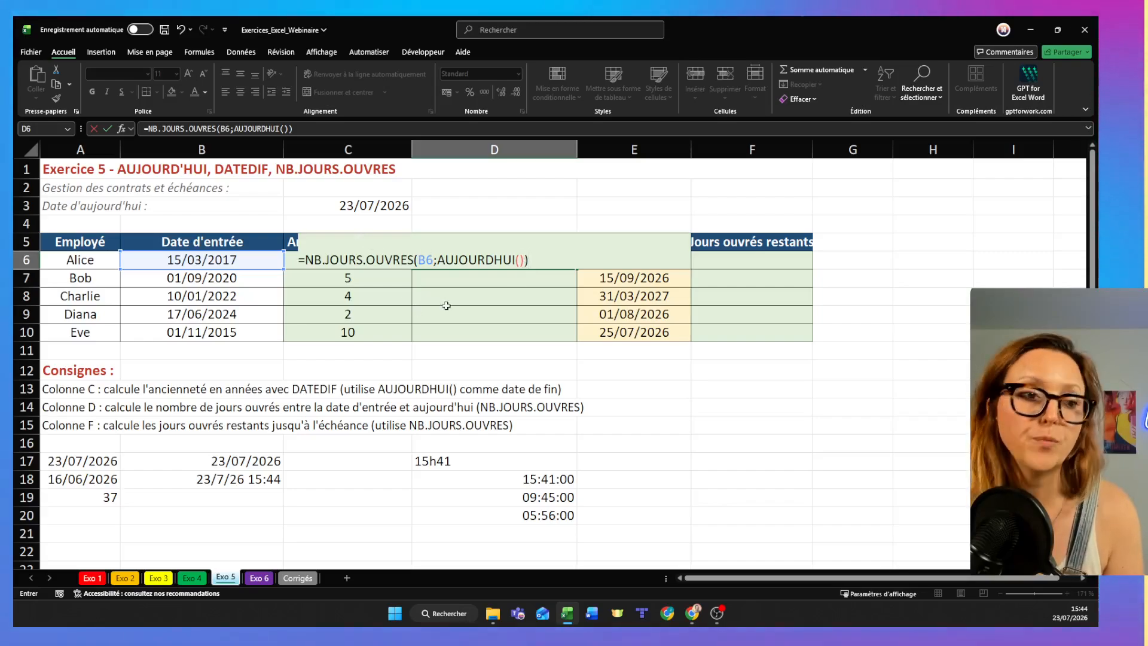
{"action": "key", "text": "Return"}
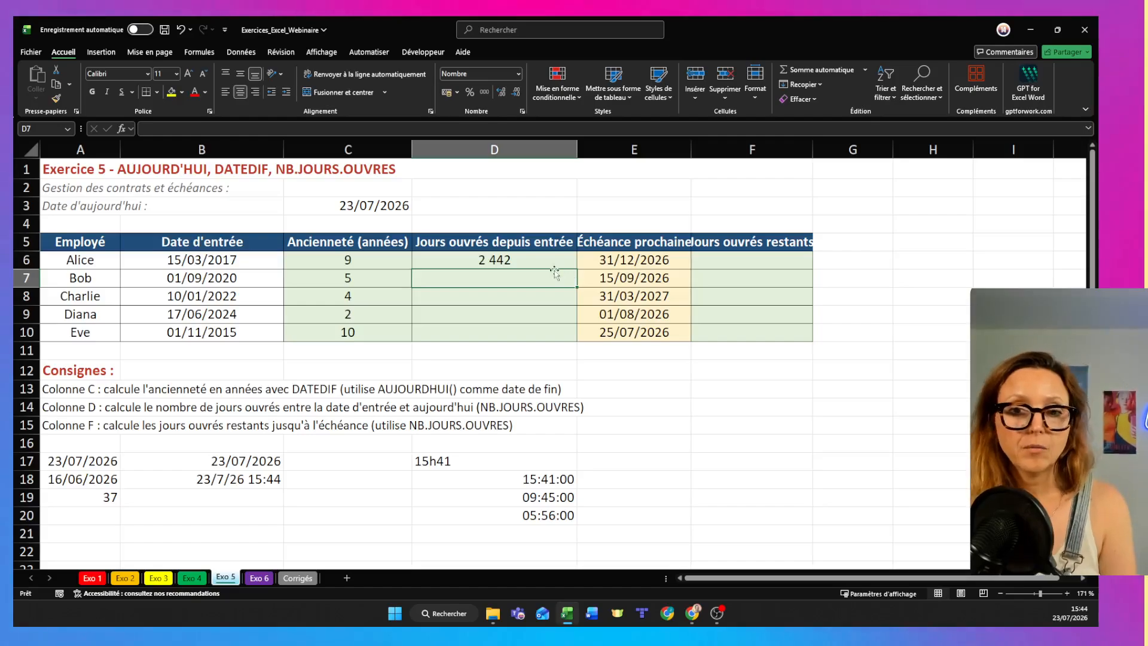
- Fill the working-days formula from D6 down to D10
{"action": "left_click", "coordinate": [557, 257]}
{"action": "left_click_drag", "start_coordinate": [578, 268], "coordinate": [577, 335]}
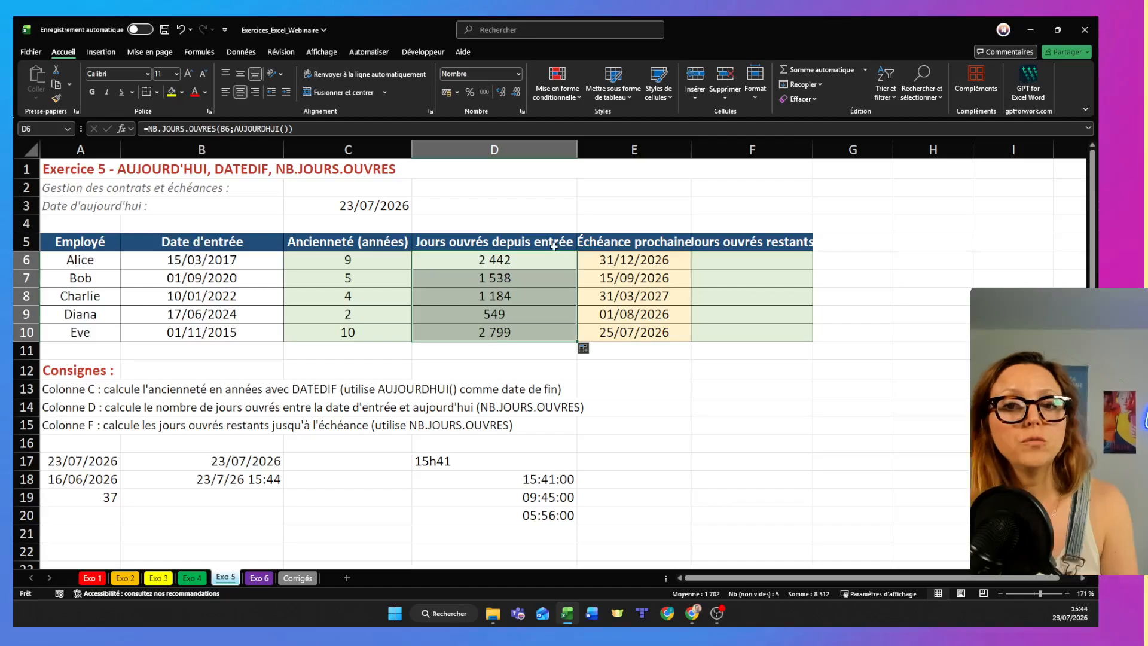
{"action": "left_click", "coordinate": [510, 264]}
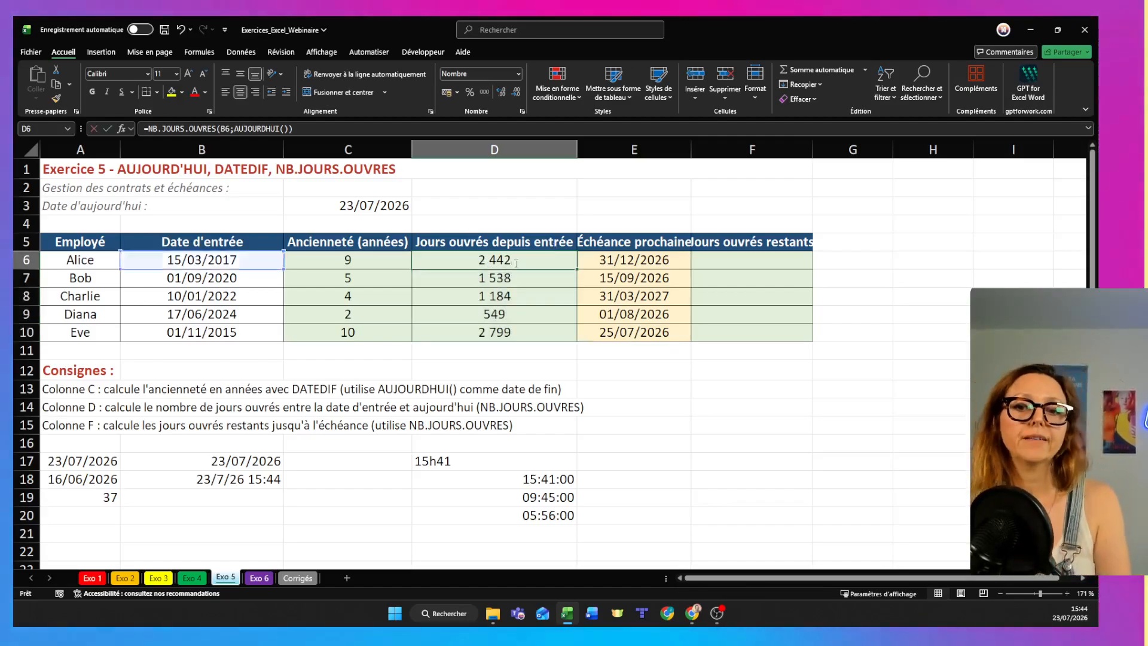
- Try the literal date 23/07/2026 in place of AUJOURDHUI() as the end date in the D6 NB.JOURS.OUVRES formula
{"action": "double_click", "coordinate": [518, 263]}
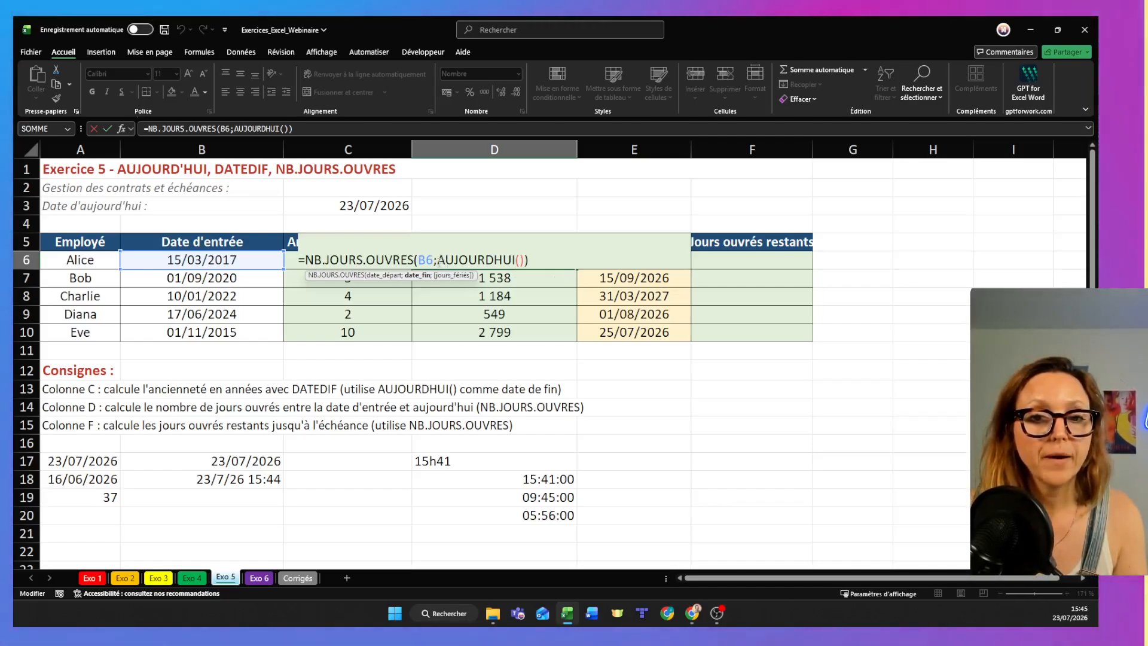
{"action": "left_click_drag", "start_coordinate": [436, 261], "coordinate": [504, 259]}
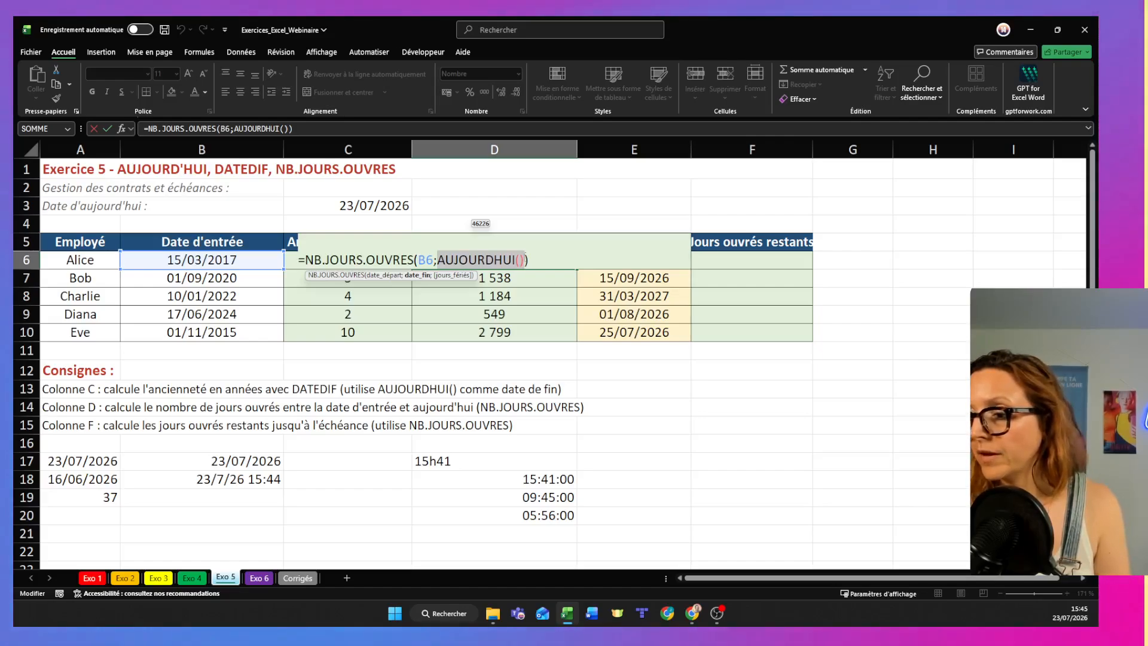
{"action": "type", "text": "23:"}
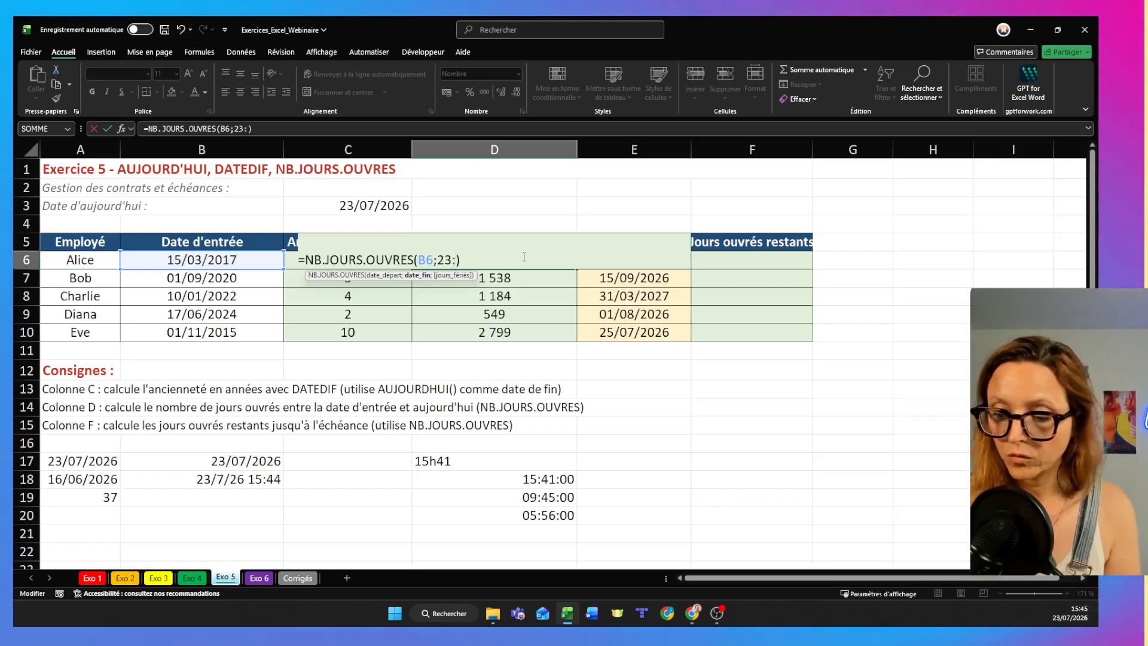
{"action": "key", "text": "BackSpace"}
{"action": "type", "text": "/0"}
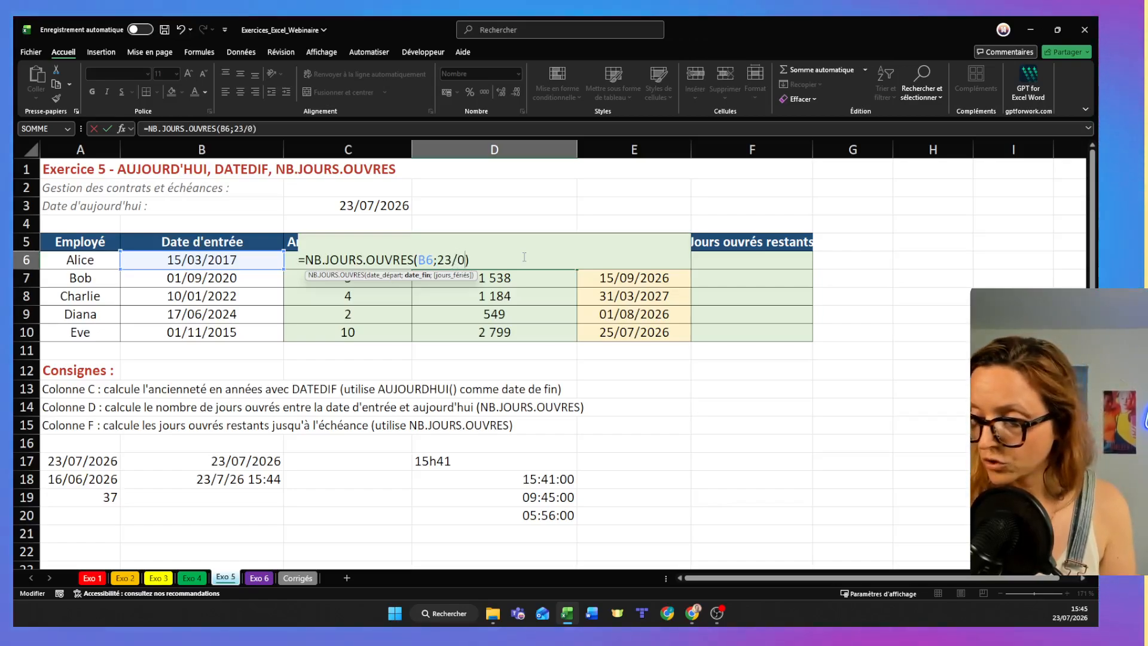
{"action": "type", "text": "7/"}
{"action": "type", "text": "2026"}
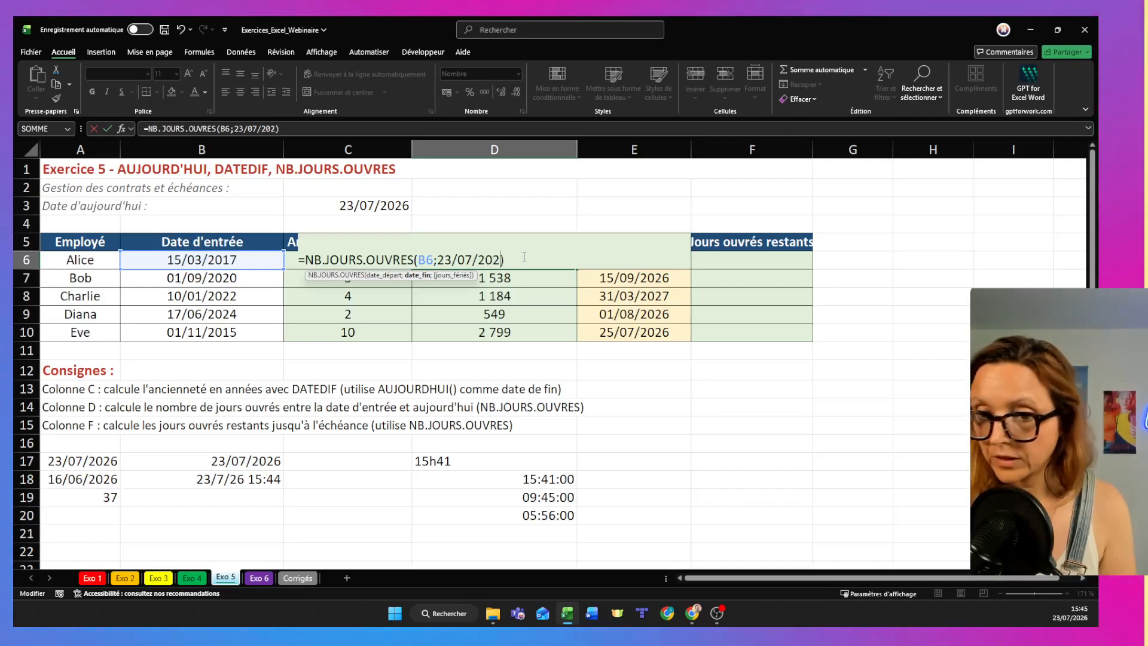
{"action": "key", "text": "Return"}
- Replace the end date in the D6 formula with a reference to C3, giving =NB.JOURS.OUVRES(B6;C3)
{"action": "double_click", "coordinate": [523, 257]}
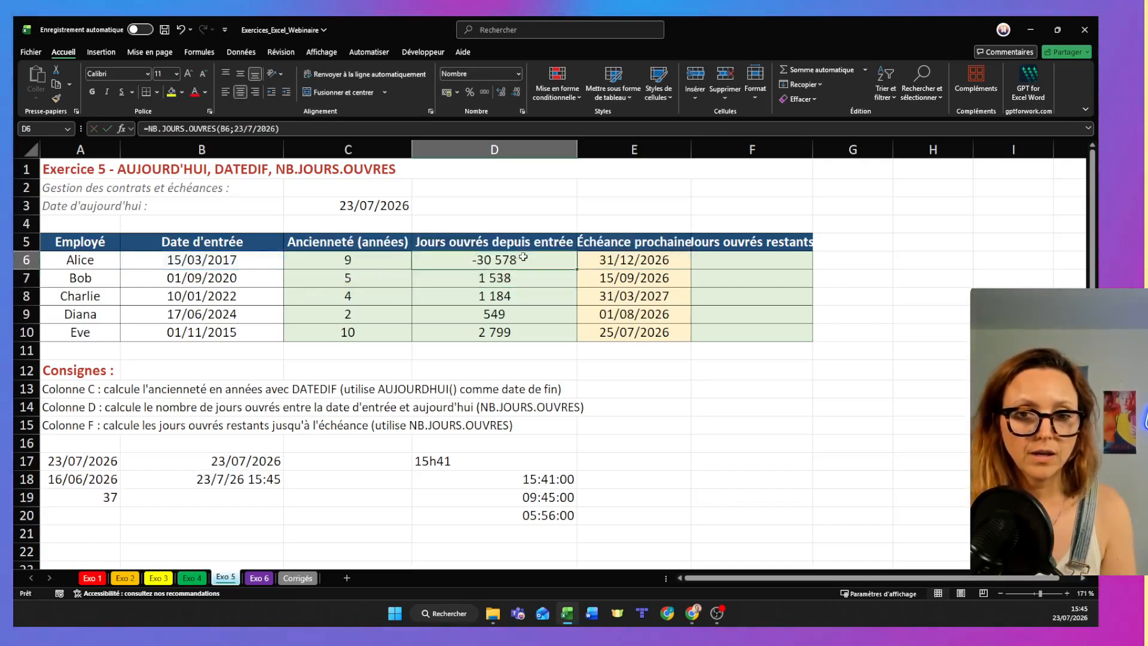
{"action": "left_click_drag", "start_coordinate": [435, 260], "coordinate": [500, 260]}
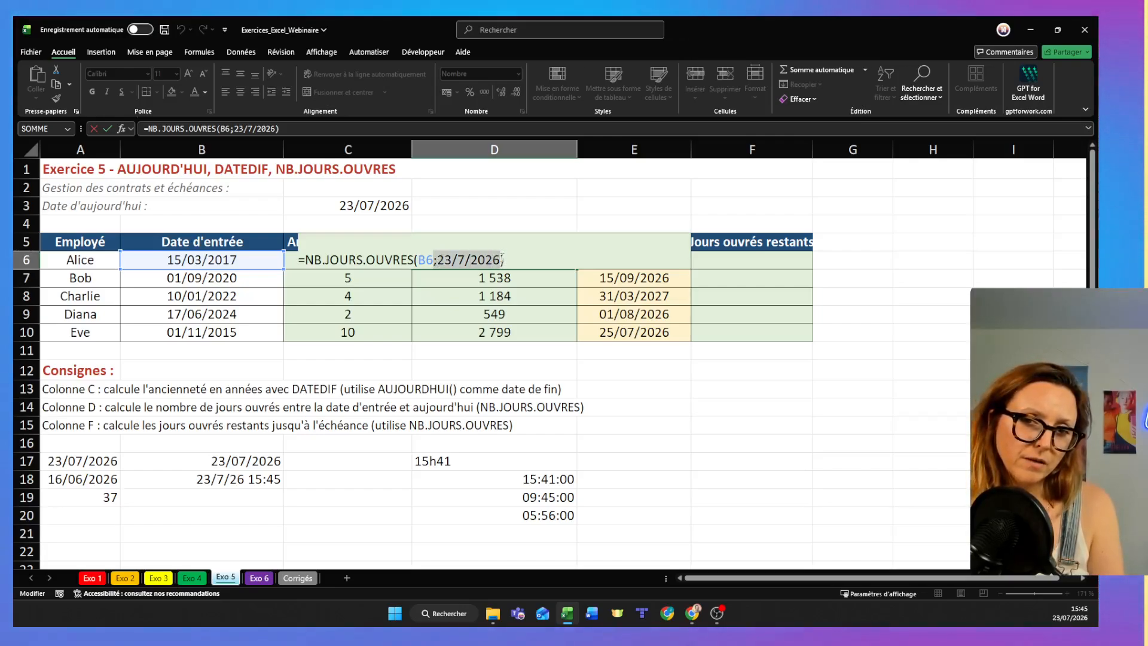
{"action": "left_click", "coordinate": [502, 259]}
{"action": "left_click_drag", "start_coordinate": [502, 259], "coordinate": [436, 260]}
{"action": "left_click", "coordinate": [658, 381]}
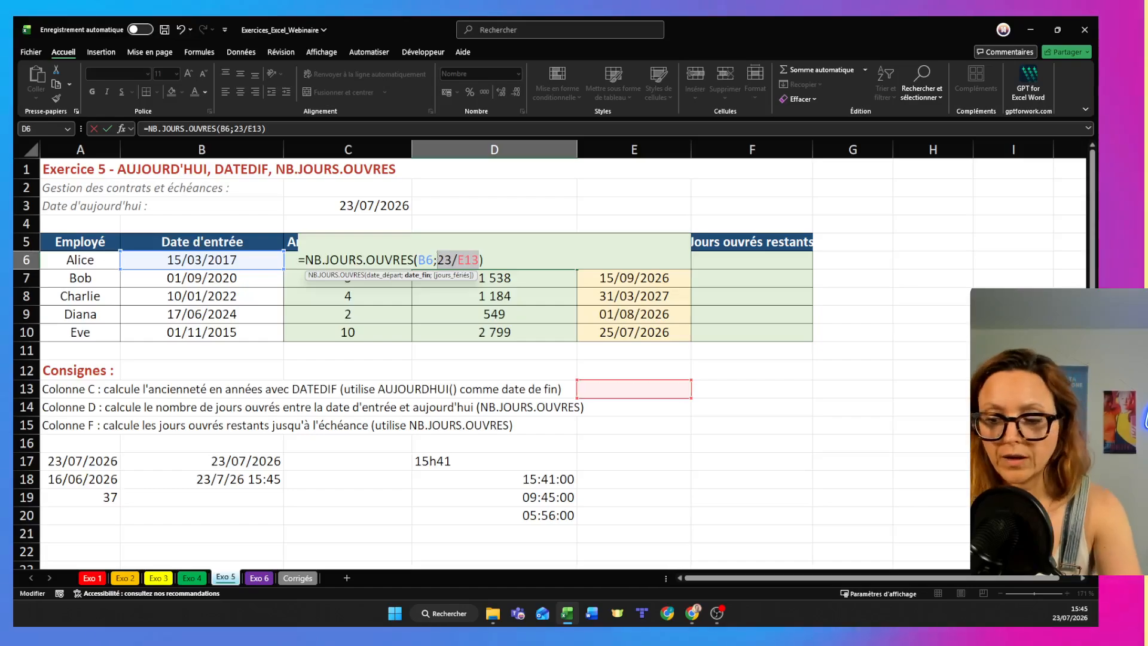
{"action": "key", "text": "BackSpace"}
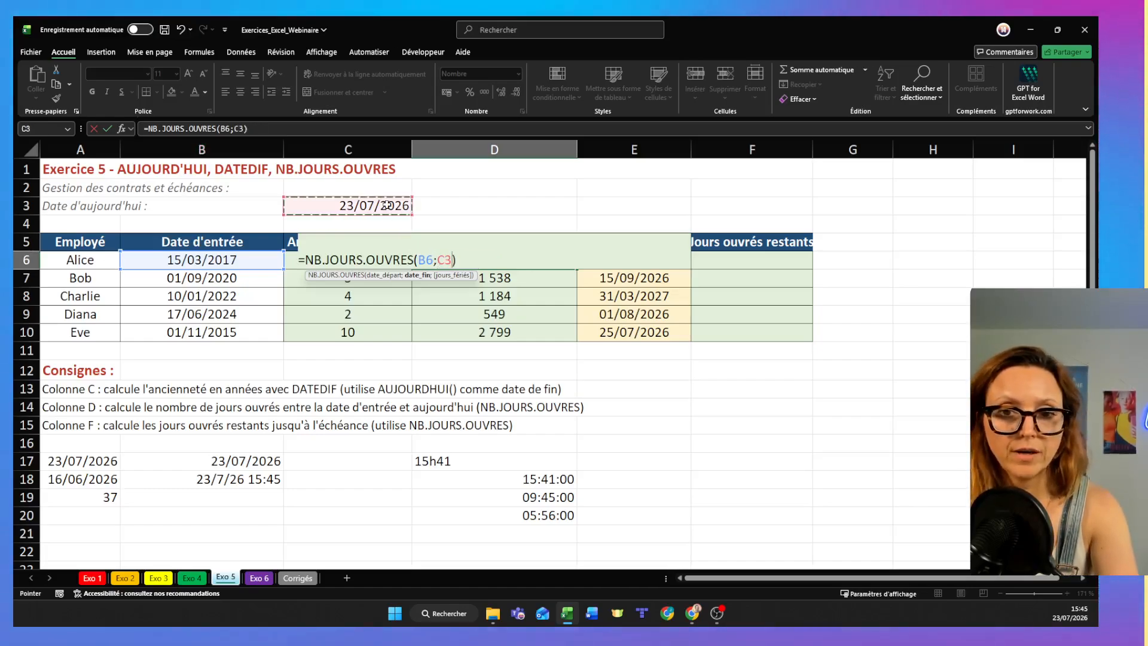
{"action": "key", "text": "Return"}
{"action": "double_click", "coordinate": [508, 260]}
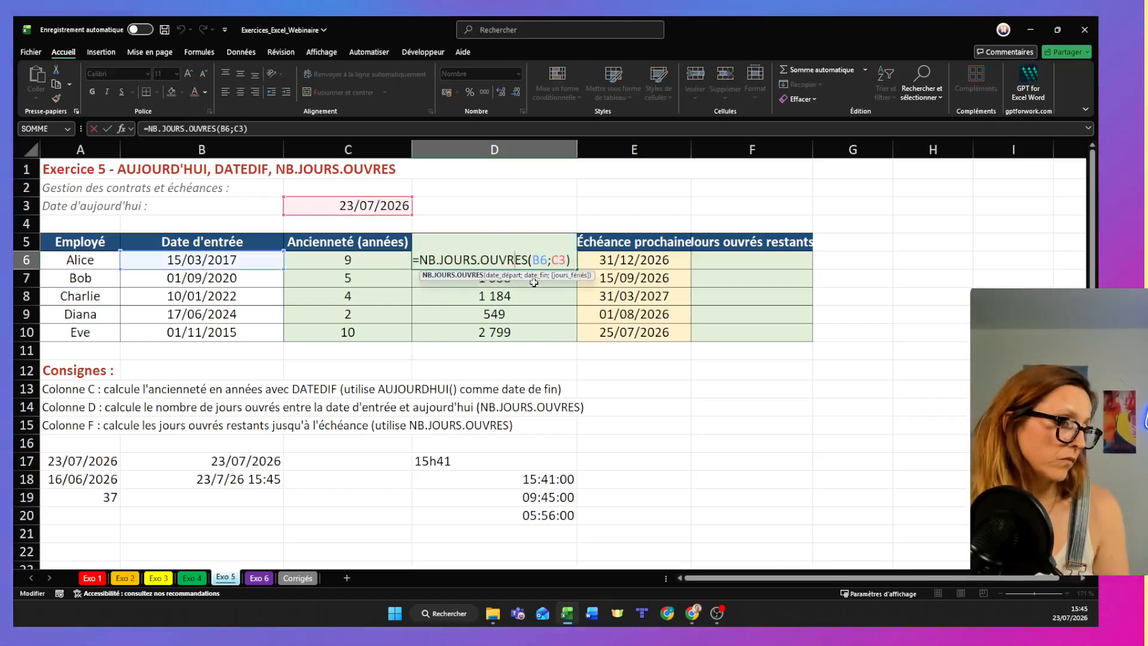
{"action": "left_click", "coordinate": [547, 277]}
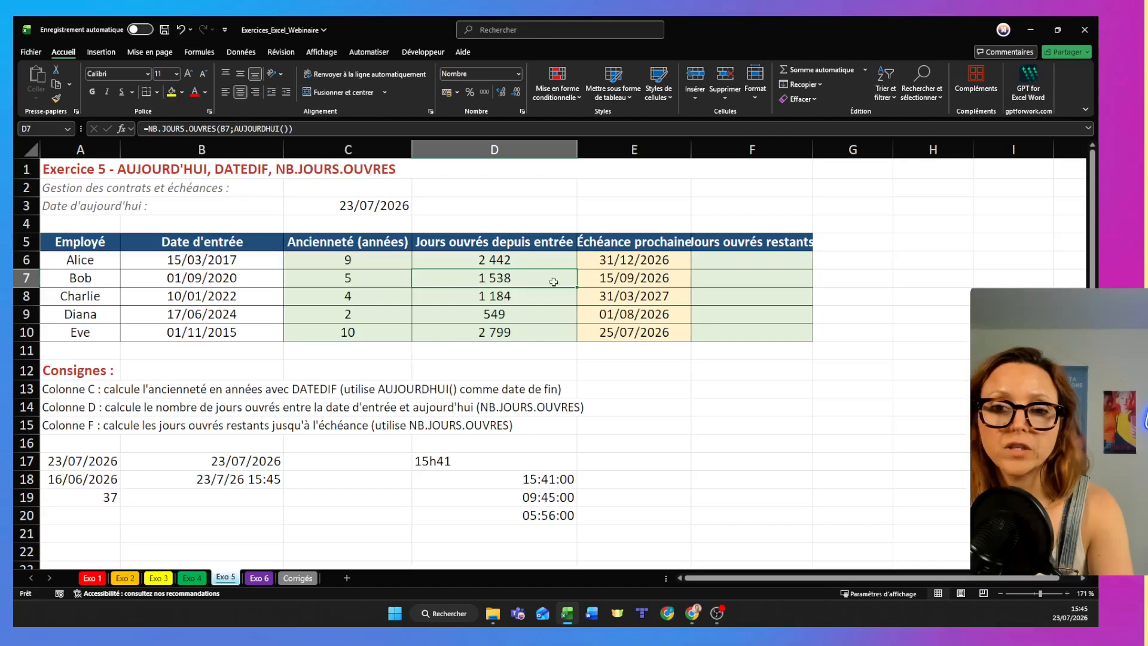
- Widen column F to fit its header and enter =NB.JOURS.OUVRES(AUJOURDHUI();E6) in F6
{"action": "double_click", "coordinate": [815, 146]}
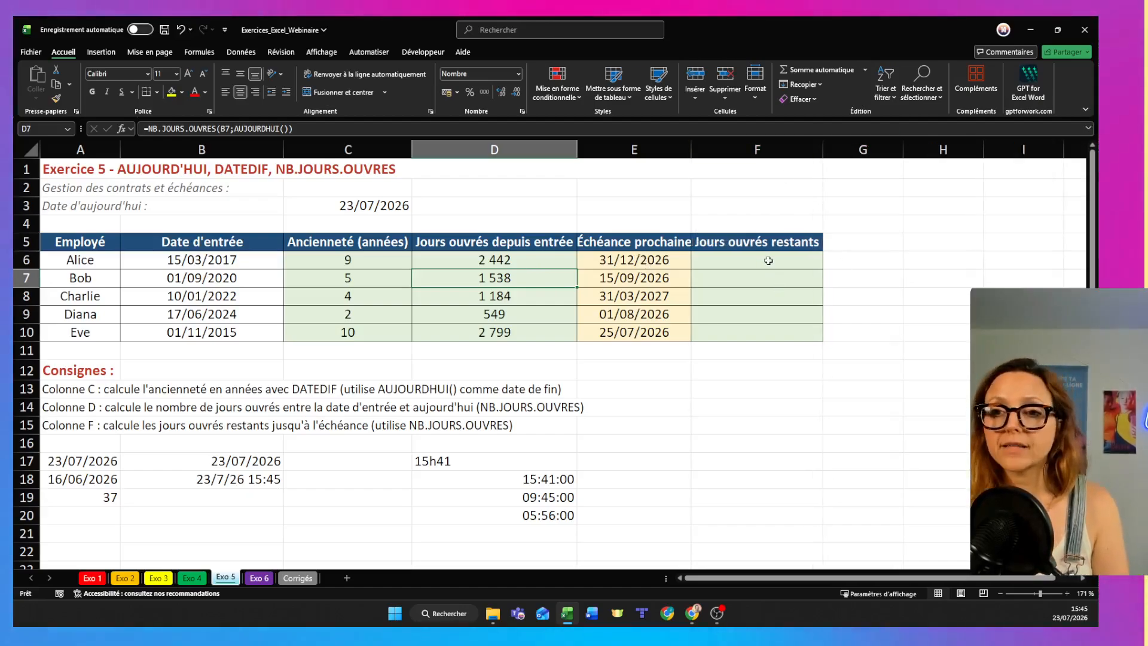
{"action": "left_click", "coordinate": [768, 261]}
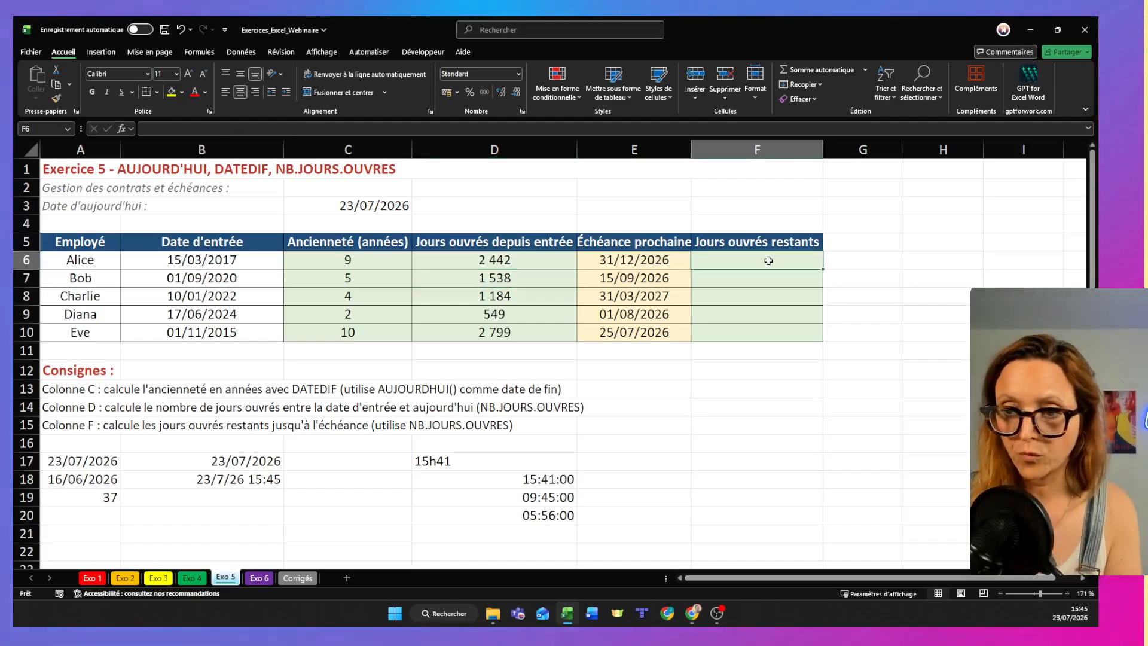
{"action": "type", "text": "="}
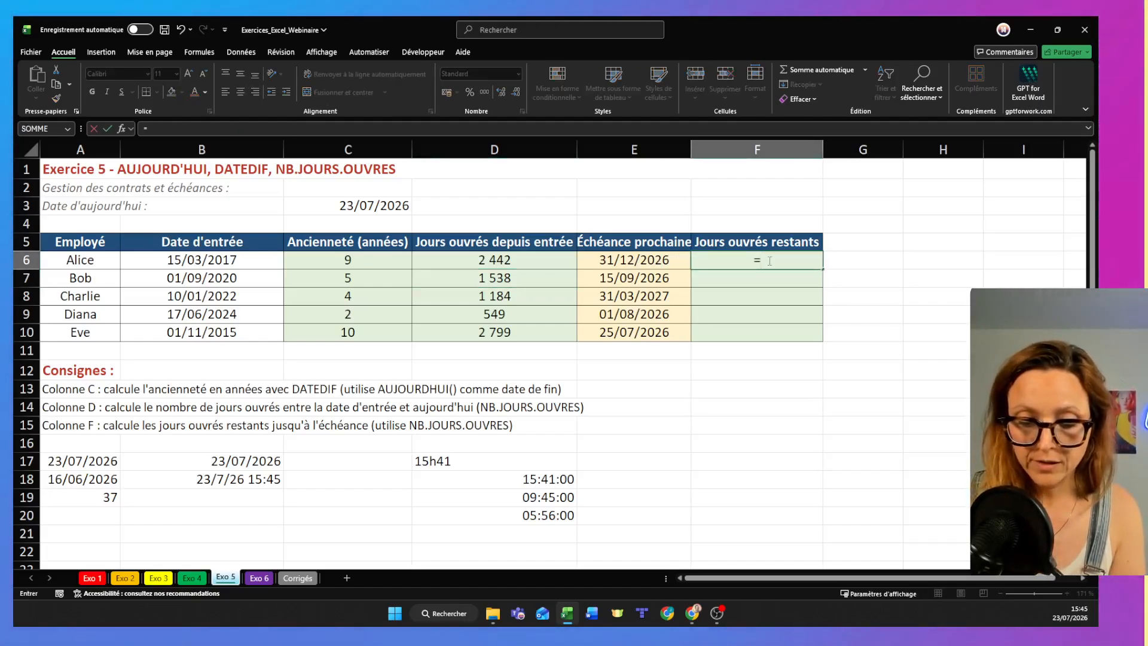
{"action": "type", "text": "nb.jou"}
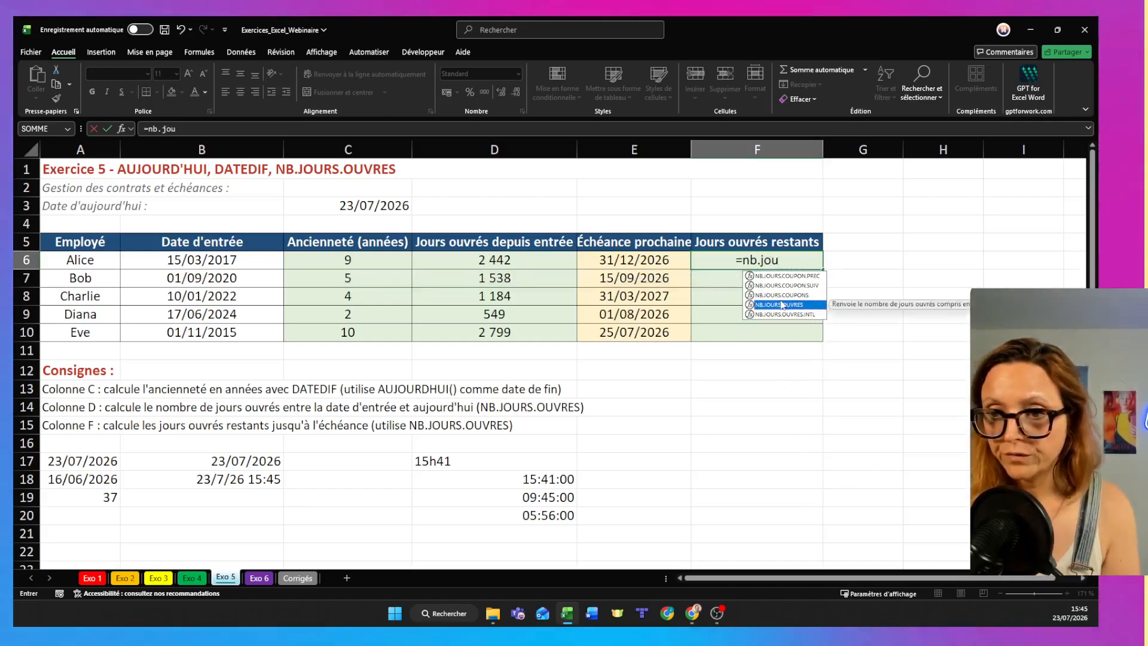
{"action": "double_click", "coordinate": [774, 303]}
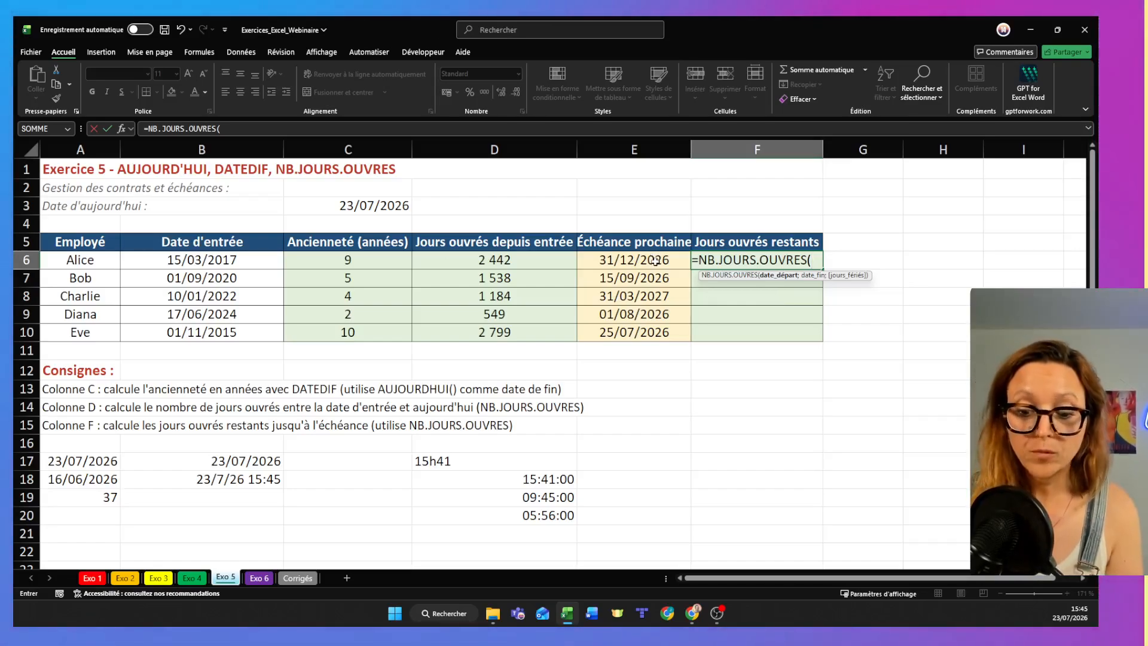
{"action": "type", "text": "auj"}
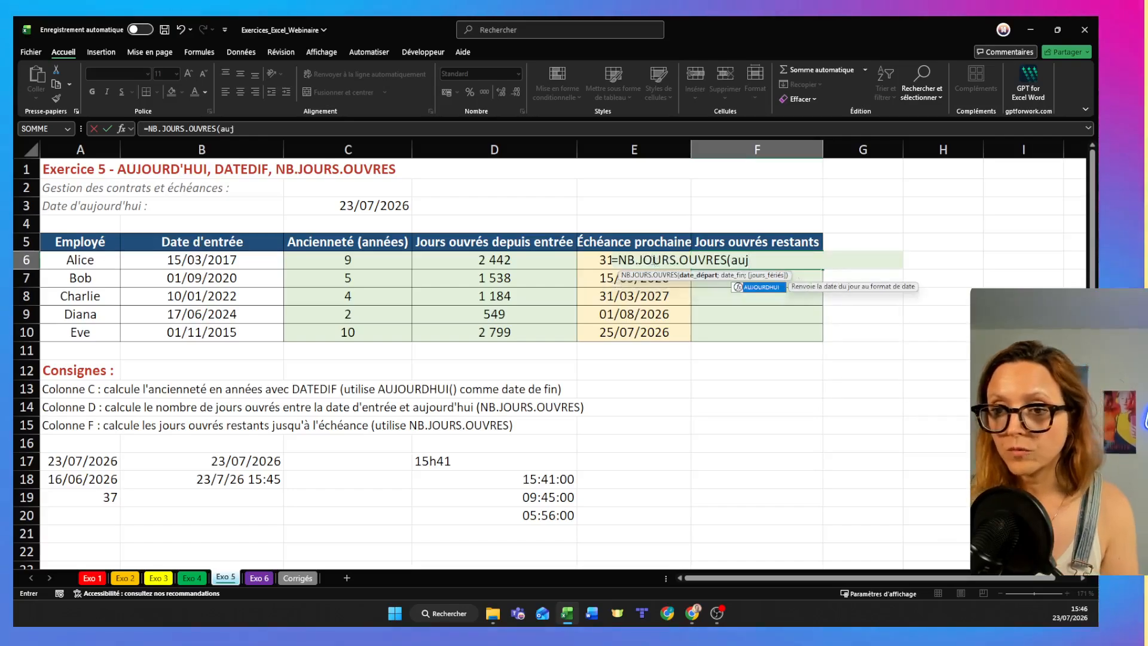
{"action": "key", "text": "Tab"}
{"action": "left_click", "coordinate": [757, 285]}
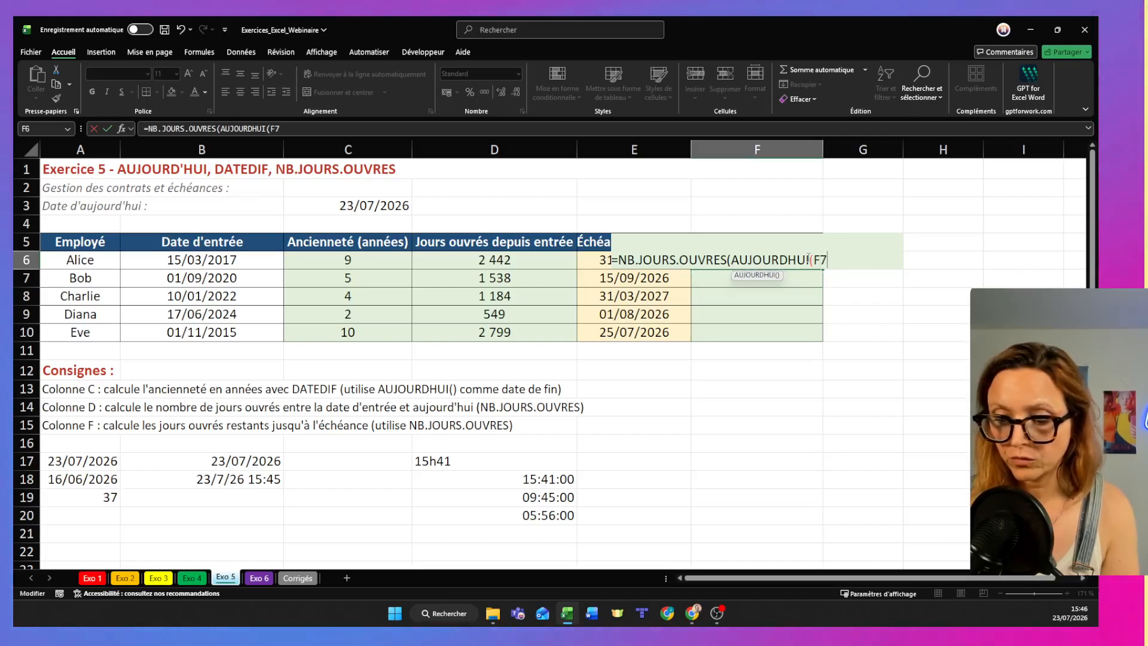
{"action": "key", "text": "BackSpace"}
{"action": "key", "text": "BackSpace"}
{"action": "type", "text": ");"}
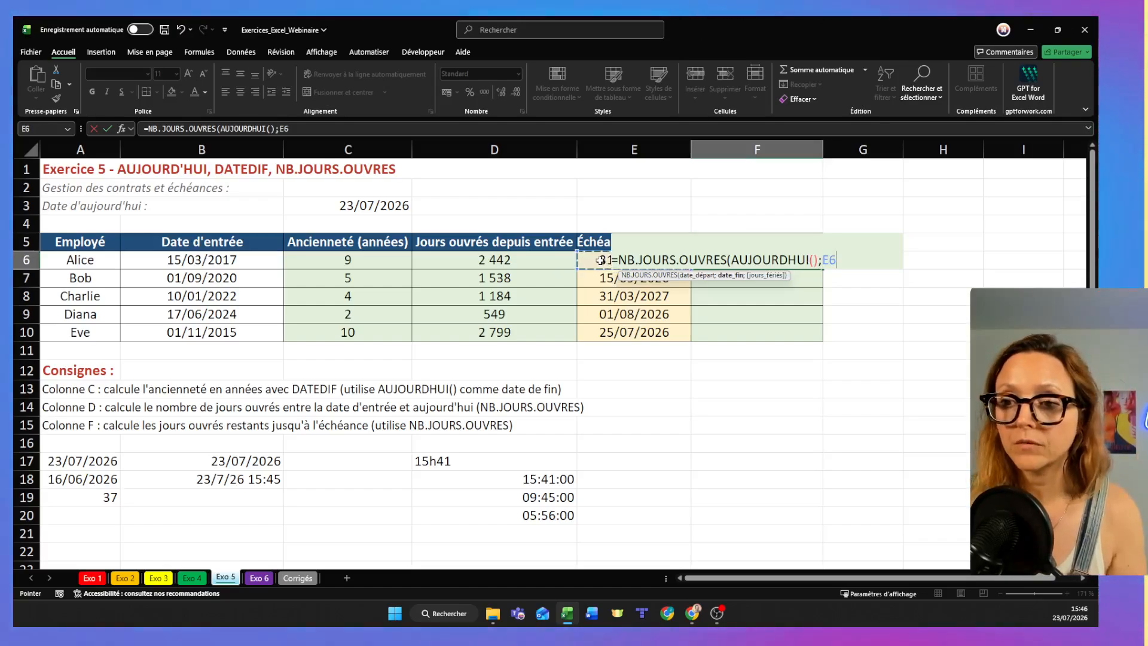
{"action": "key", "text": "Return"}
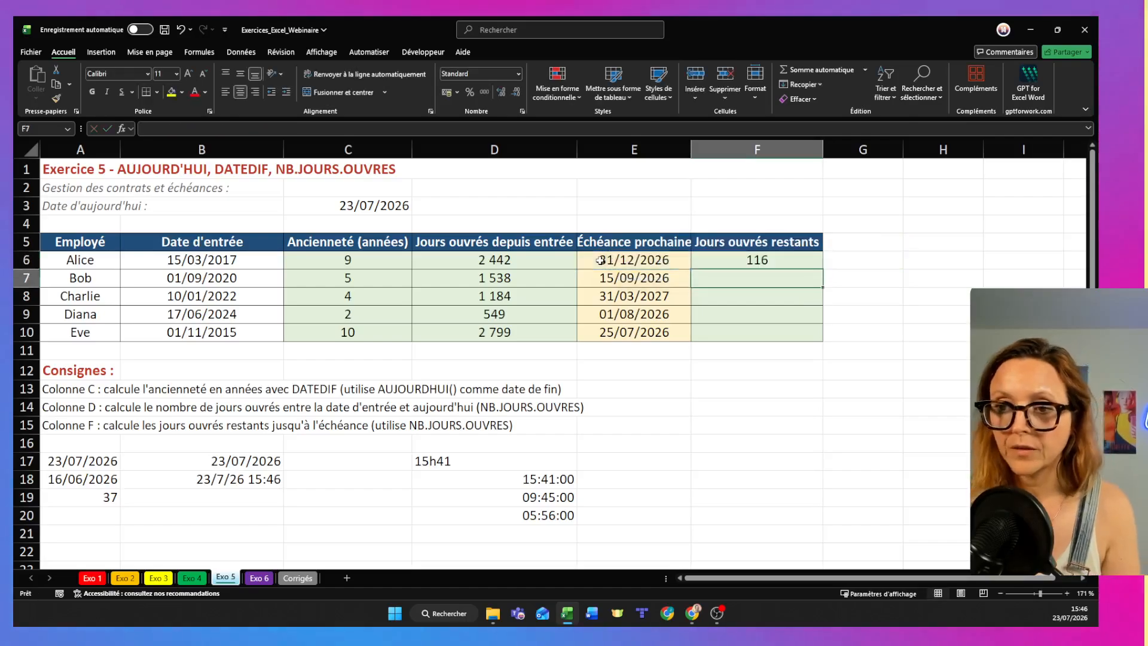
- Fill the remaining-working-days formula from F6 down to F10
{"action": "left_click", "coordinate": [820, 262]}
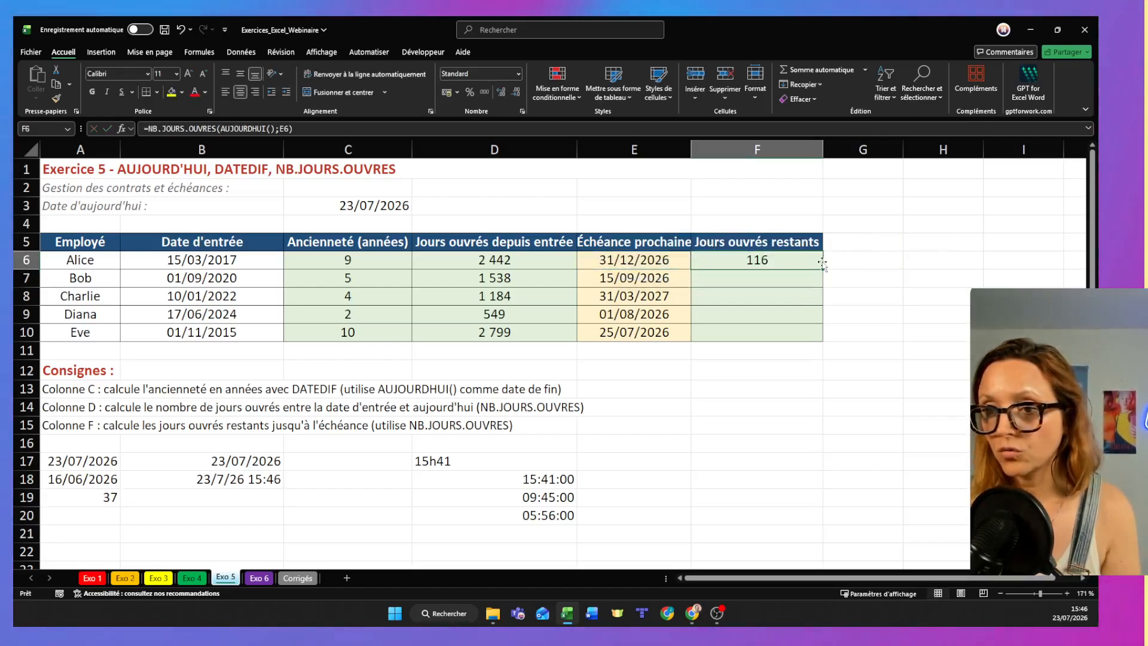
{"action": "left_click_drag", "start_coordinate": [822, 264], "coordinate": [798, 347]}
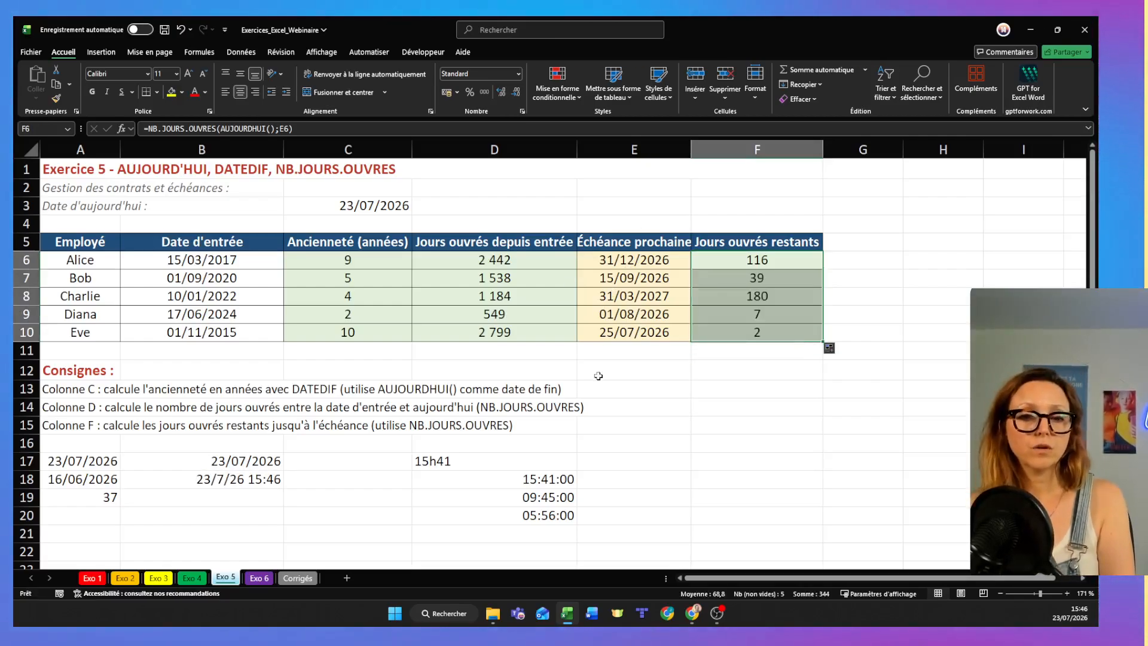
- Open the Exo 6 sheet, and switch to the Gamma presentation in the browser to advance to the Exo 6 TRADUIRE & IMAGE slide
{"action": "left_click", "coordinate": [259, 577]}
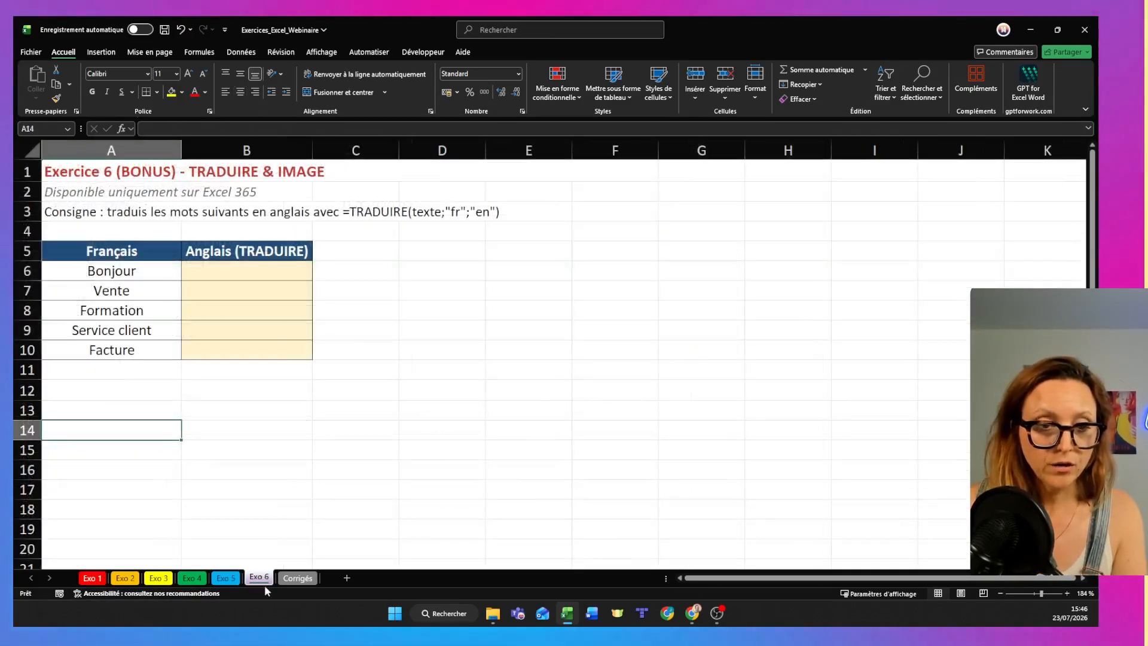
{"action": "key", "text": "alt+Tab"}
{"action": "left_click", "coordinate": [941, 270]}
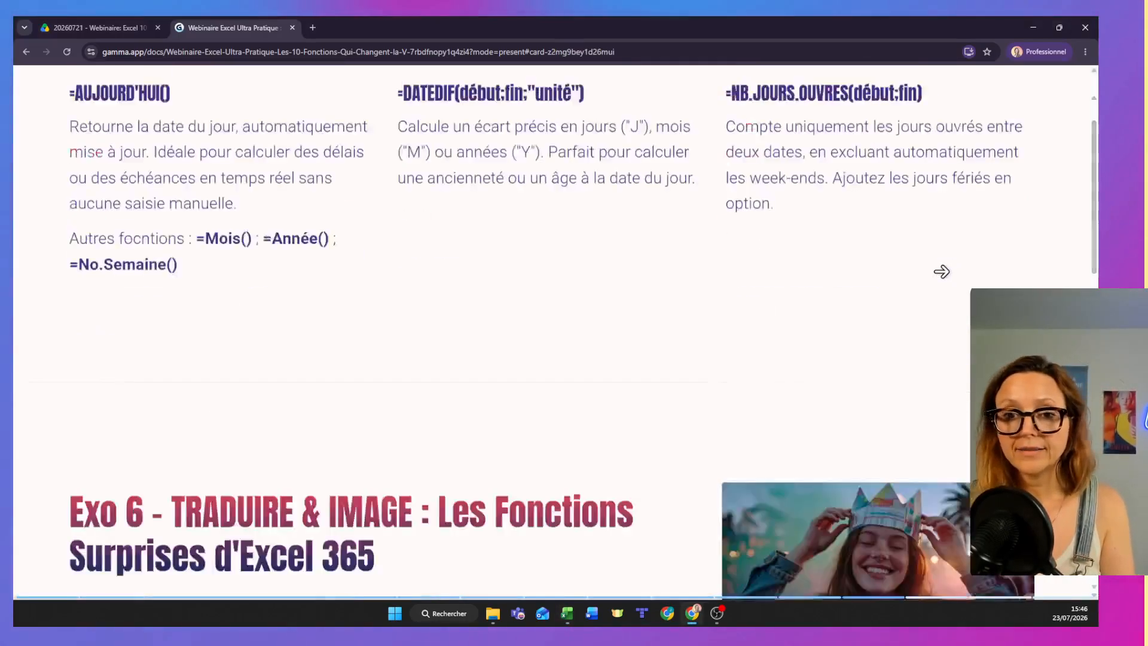
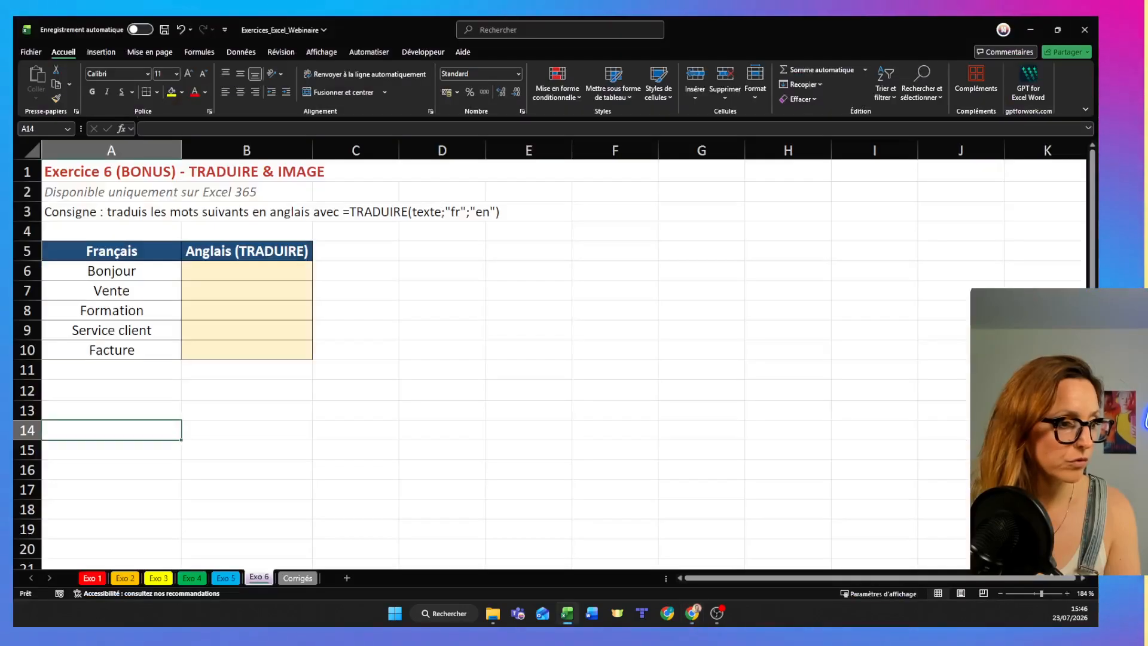
- Switch back to the Excel workbook and enter =TRADUIRE(A6;"fr";"en") in B6 to translate Bonjour into English
{"action": "key", "text": "alt+Tab"}
{"action": "left_click", "coordinate": [265, 285]}
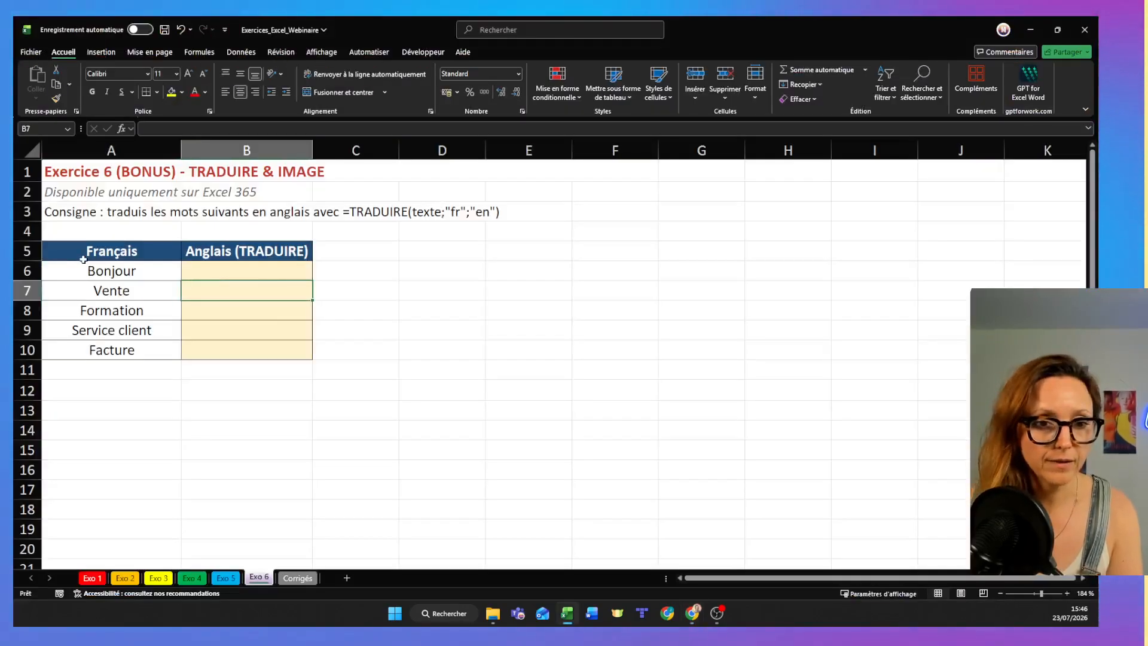
{"action": "left_click", "coordinate": [252, 271]}
{"action": "type", "text": "=trad"}
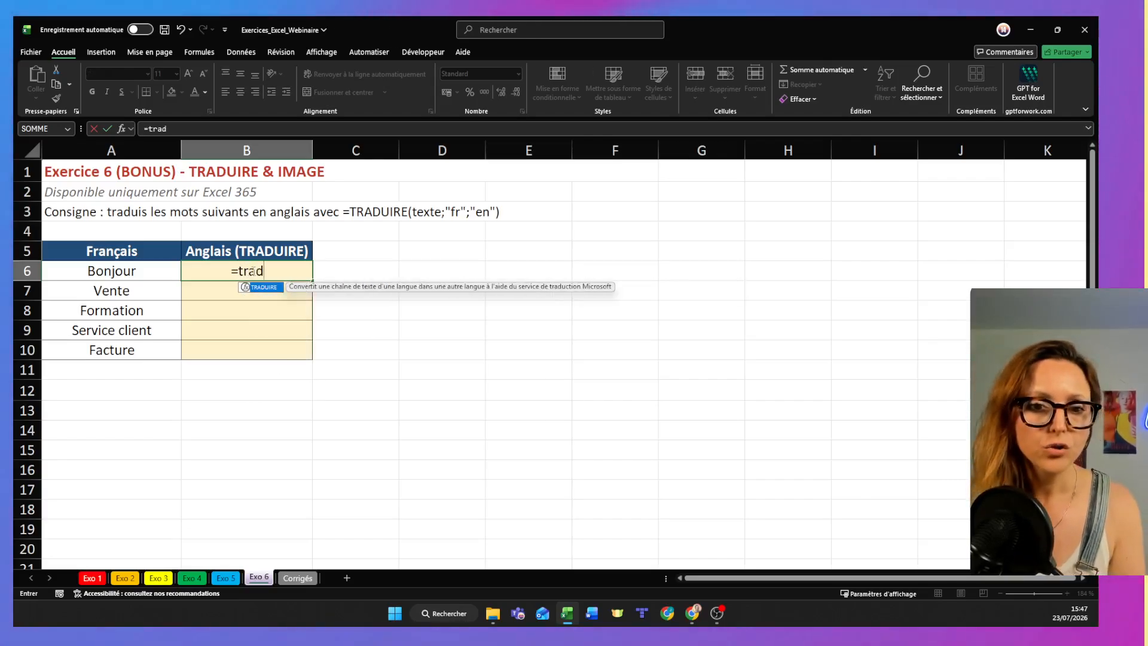
{"action": "double_click", "coordinate": [267, 289]}
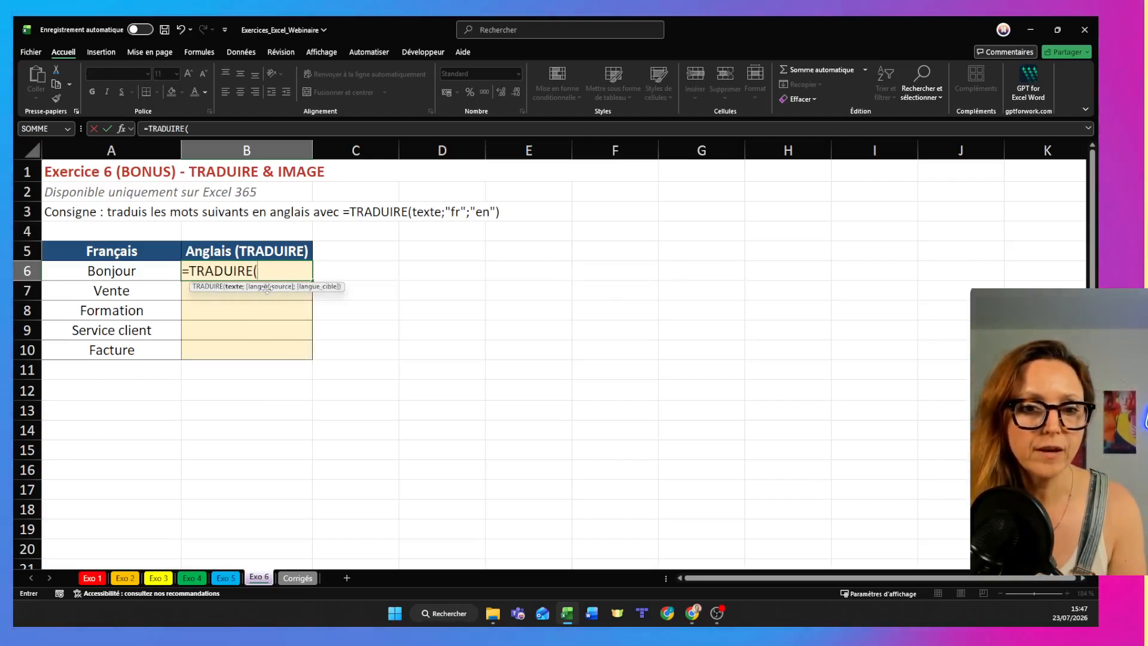
{"action": "left_click", "coordinate": [138, 274]}
{"action": "type", "text": ";\""}
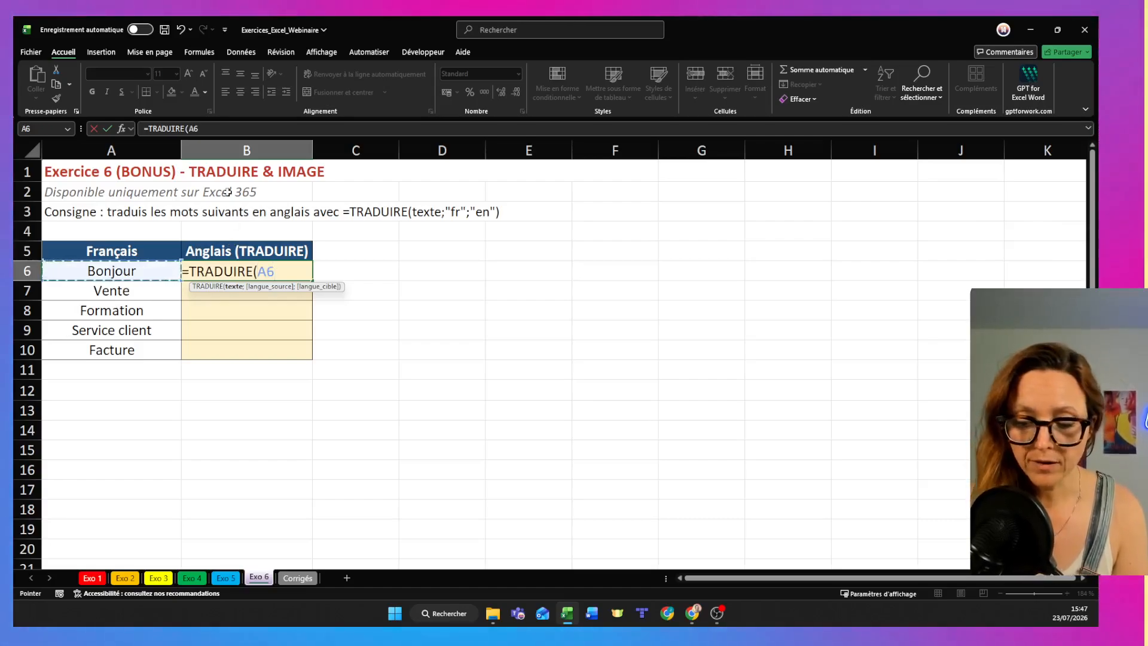
{"action": "type", "text": "fr\""}
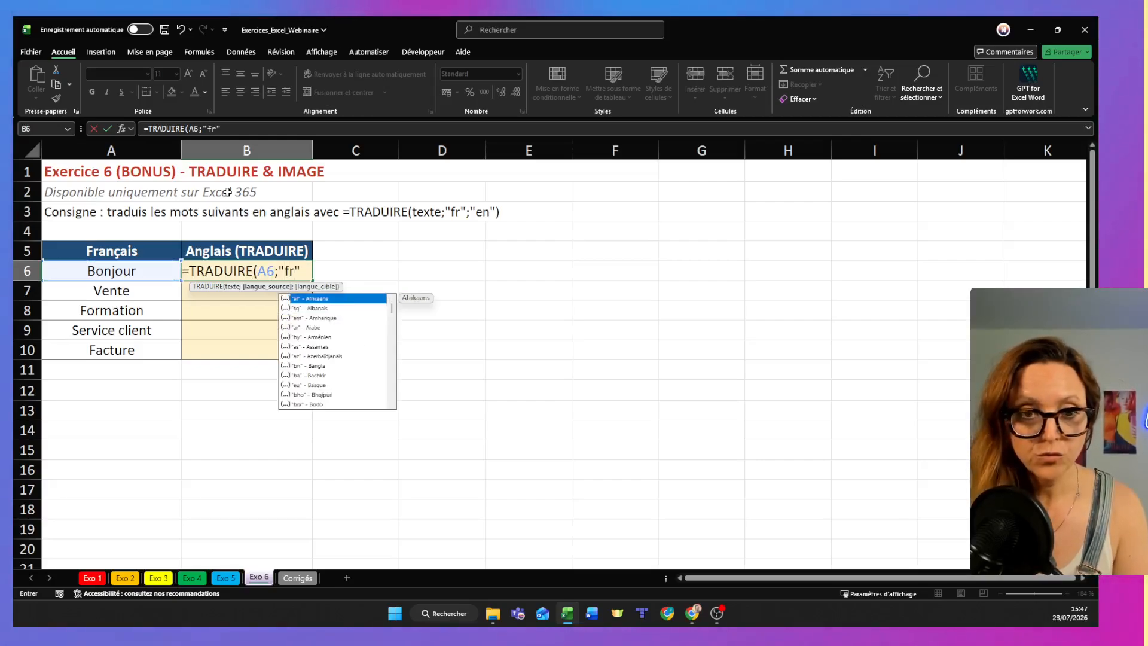
{"action": "type", "text": ";"}
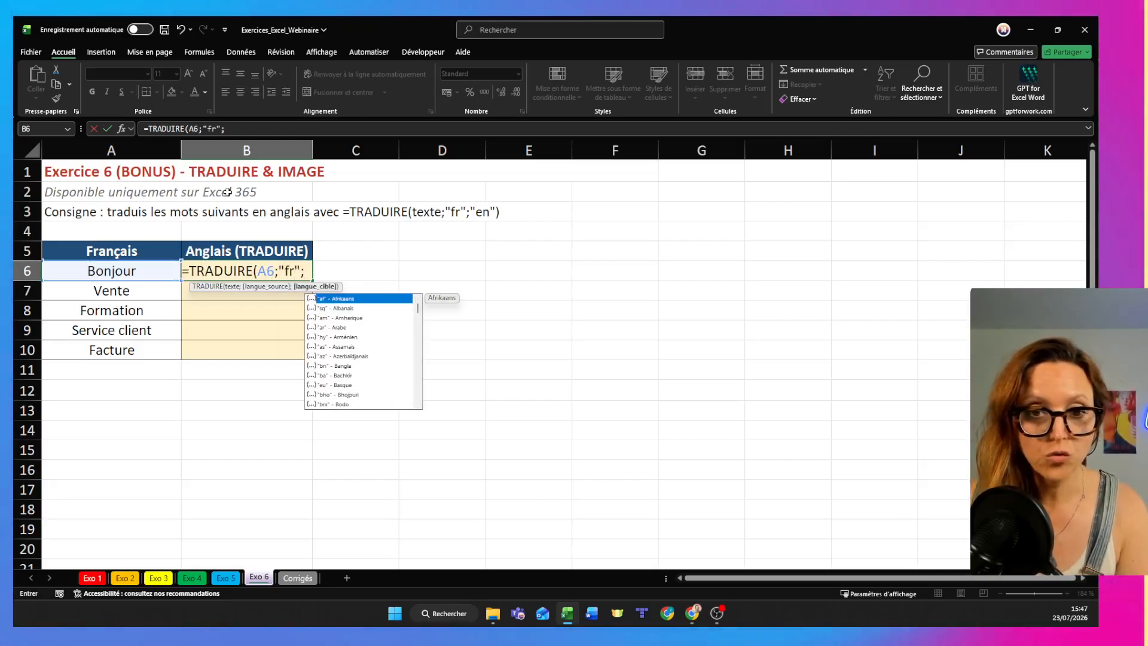
{"action": "type", "text": "\"en\")"}
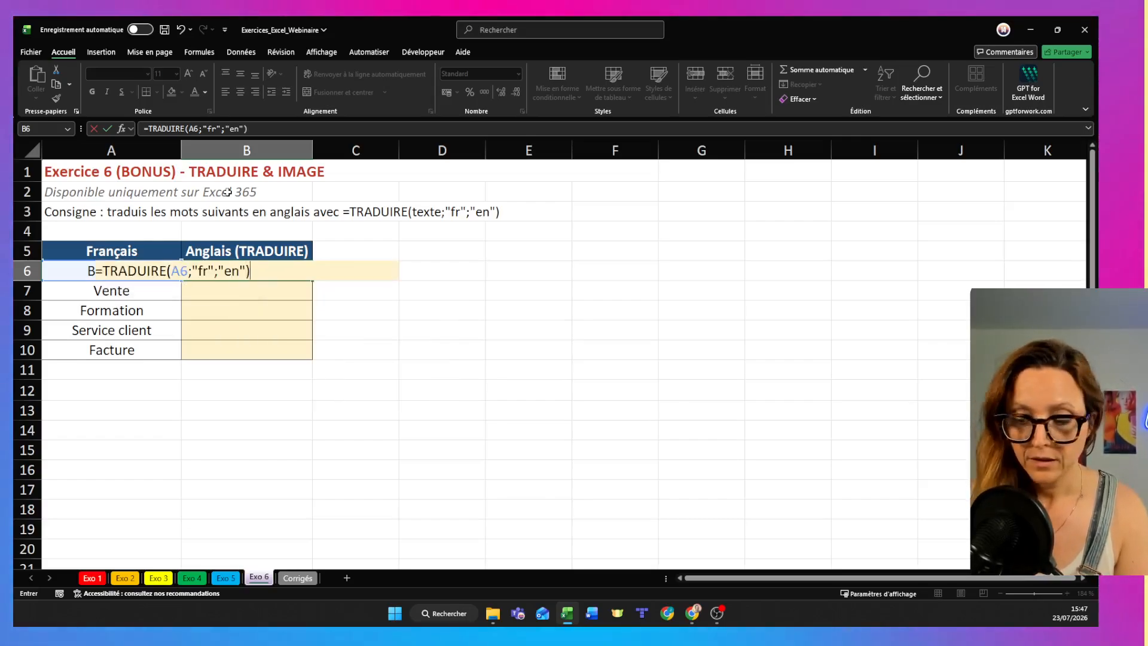
{"action": "key", "text": "Return"}
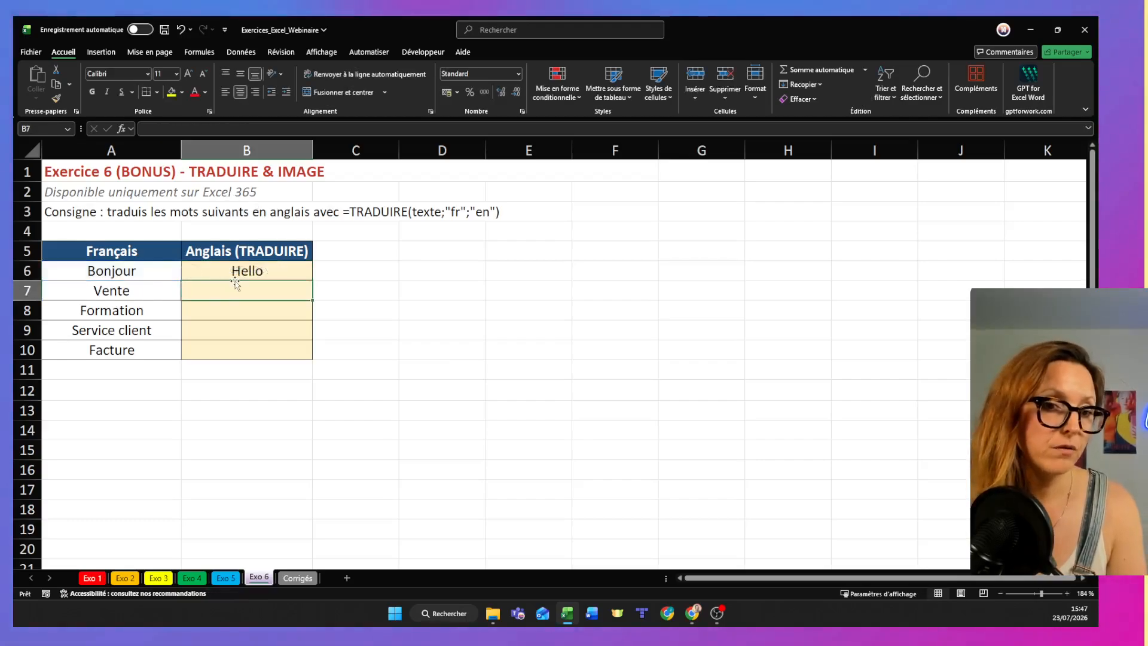
- Enter =TRADUIRE(A7;"fr";"ar") in B7 to translate Vente into Arabic
{"action": "type", "text": "="}
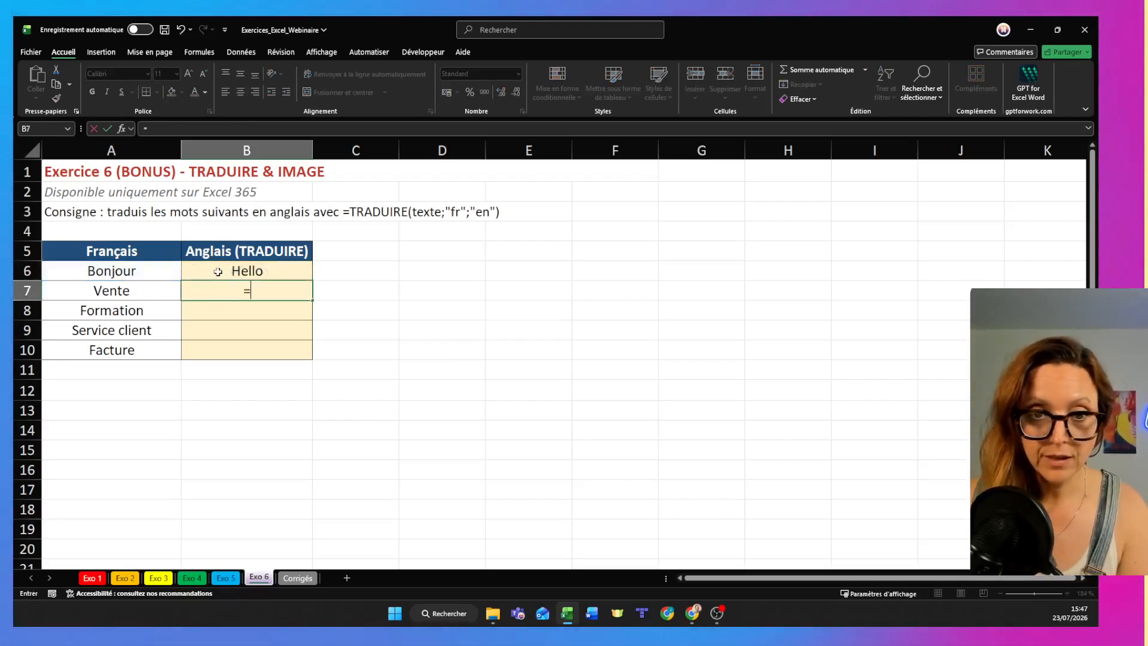
{"action": "type", "text": "tra"}
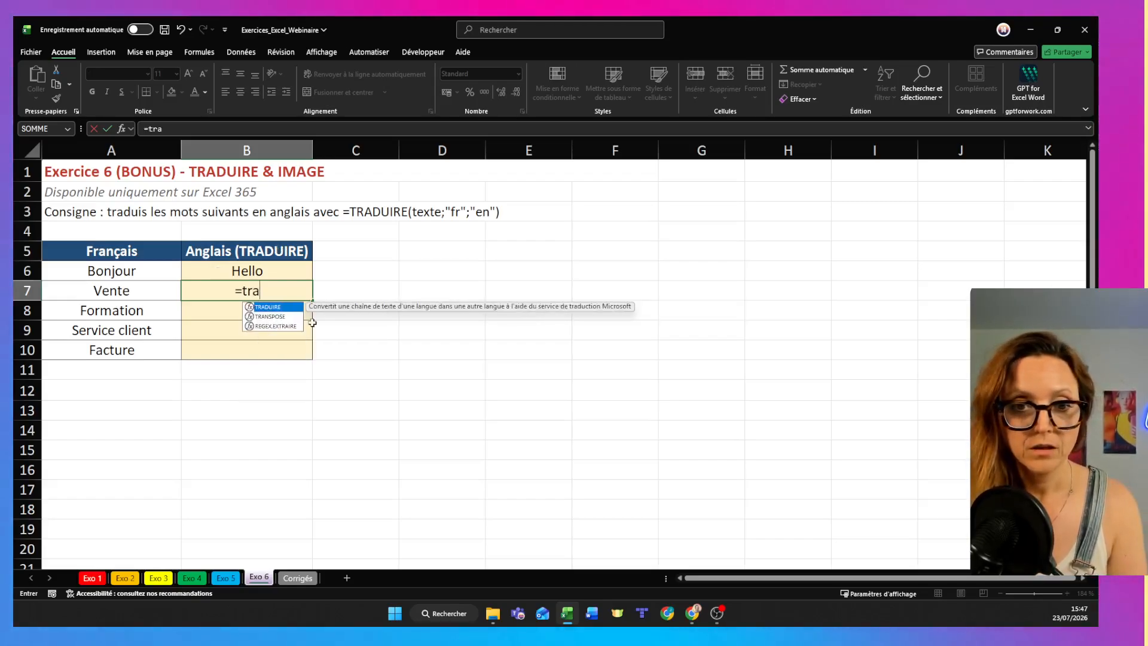
{"action": "double_click", "coordinate": [280, 306]}
{"action": "left_click", "coordinate": [135, 292]}
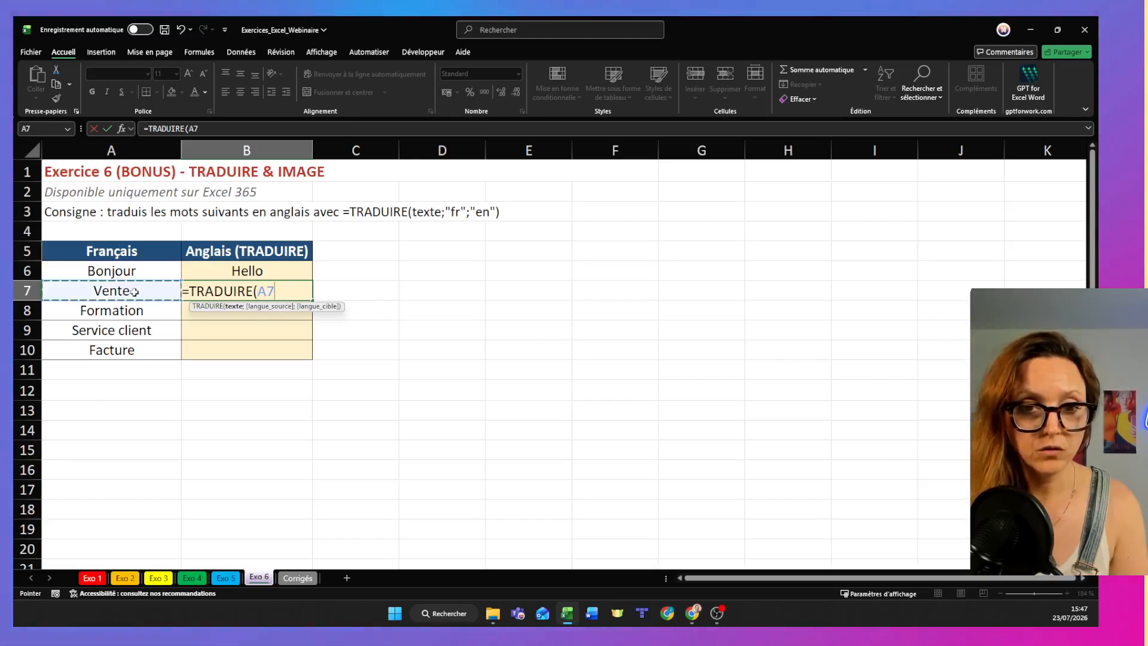
{"action": "type", "text": ";\"fr"}
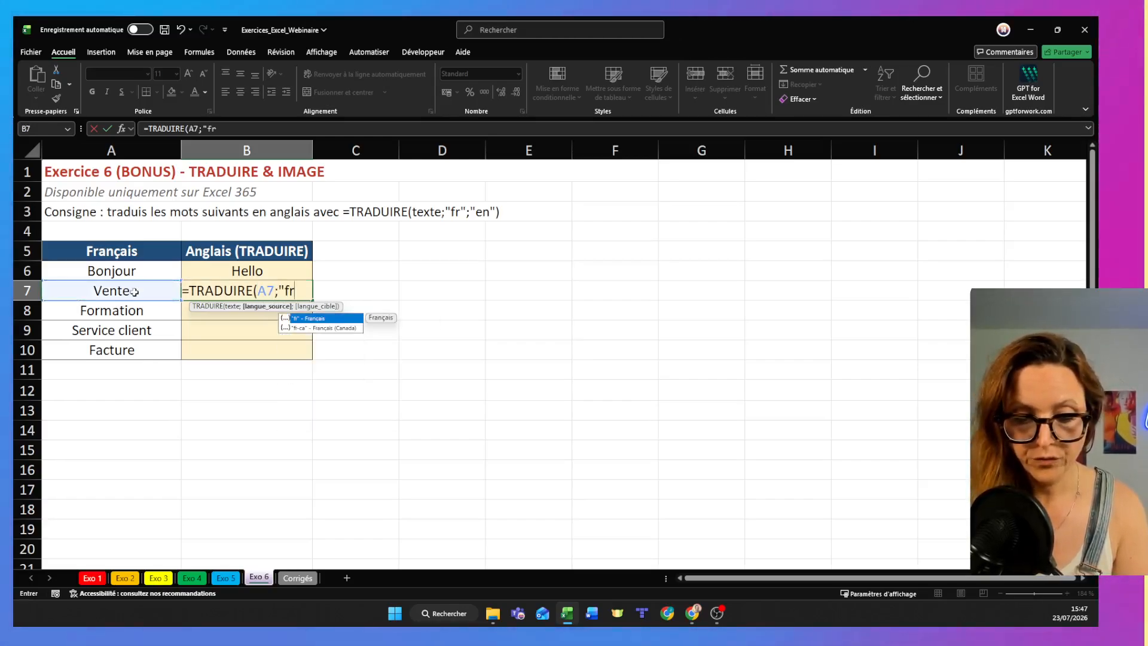
{"action": "type", "text": "\";"}
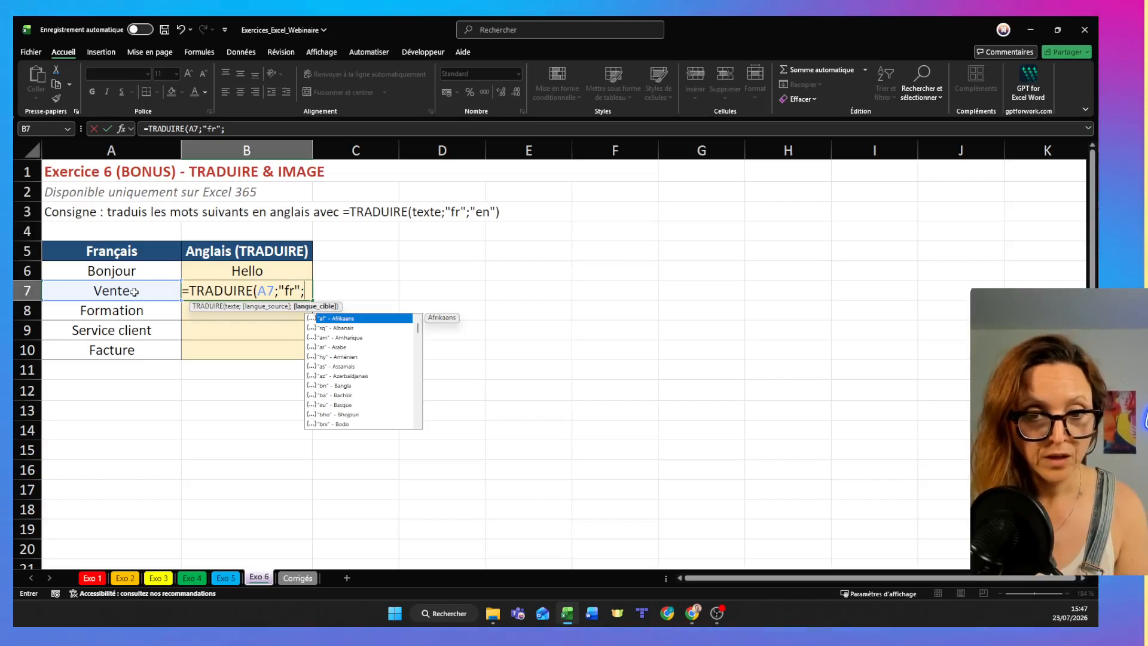
{"action": "left_click", "coordinate": [344, 348]}
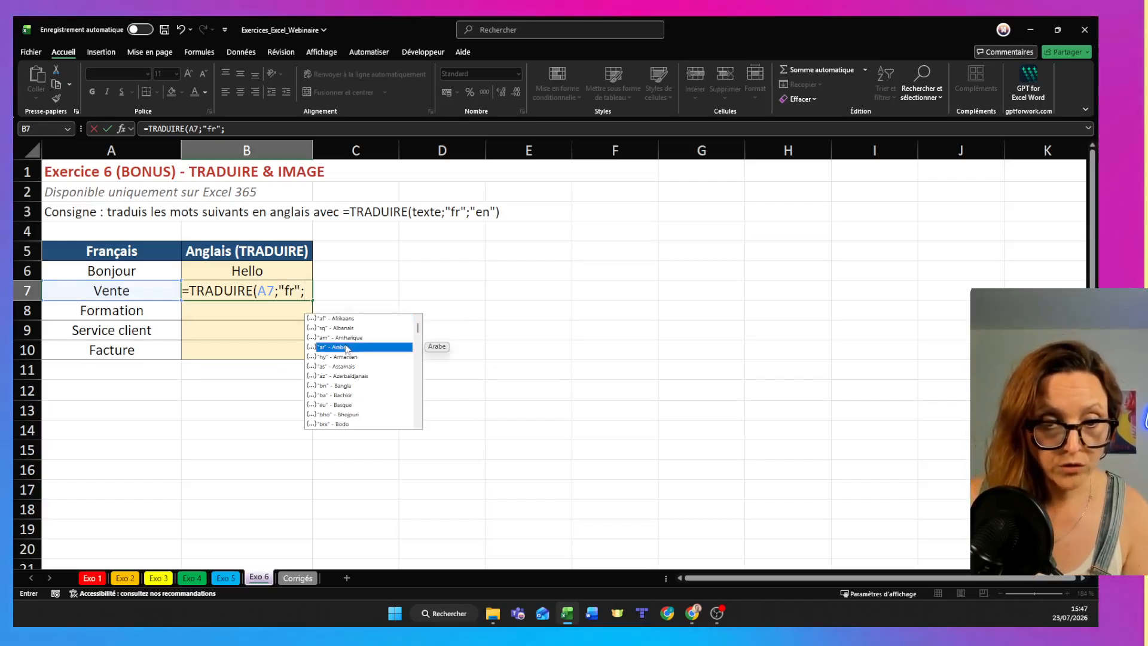
{"action": "double_click", "coordinate": [345, 348]}
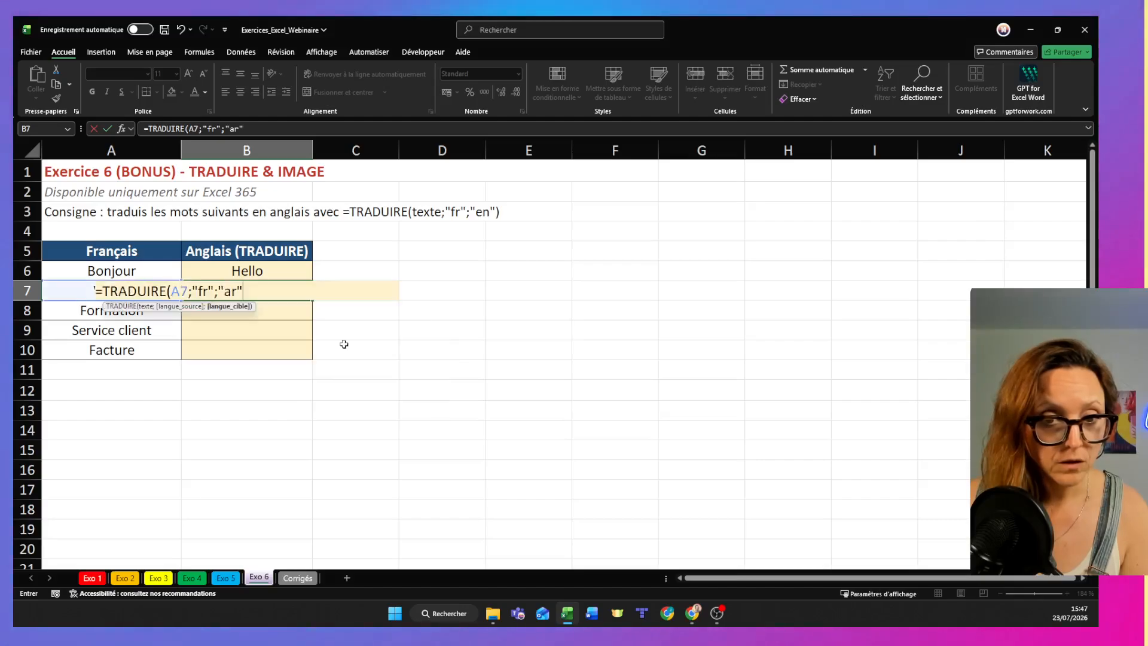
{"action": "key", "text": "Return"}
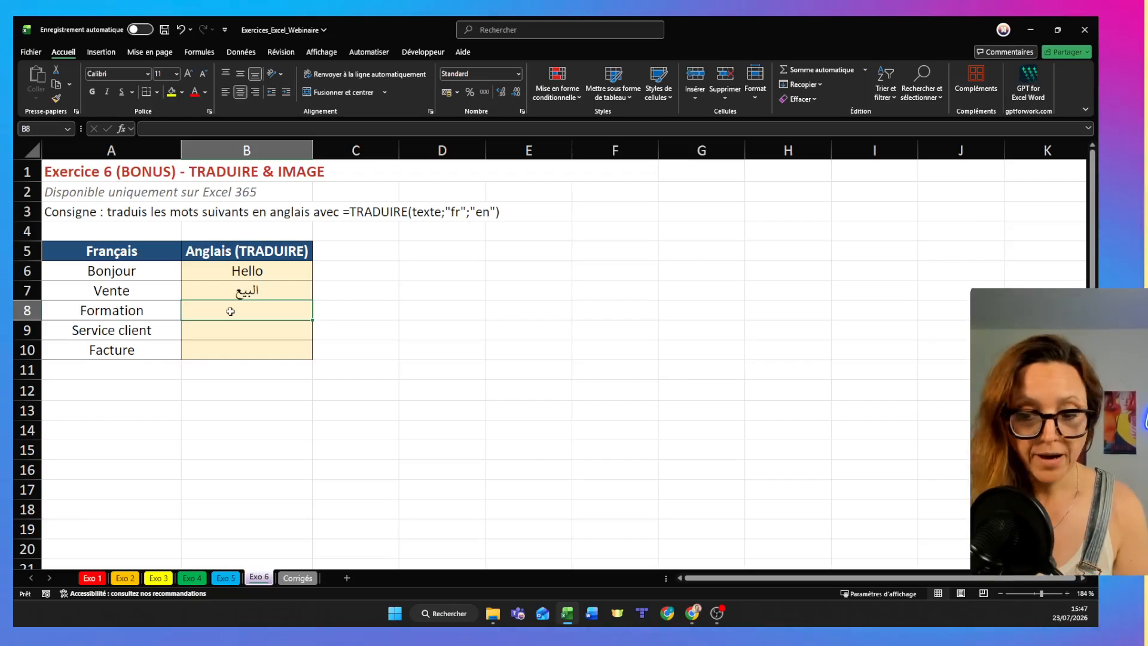
- Enter =TRADUIRE(A8;"fr";"nl") in B8 and fill the Dutch translation formula down to B10
{"action": "type", "text": "="}
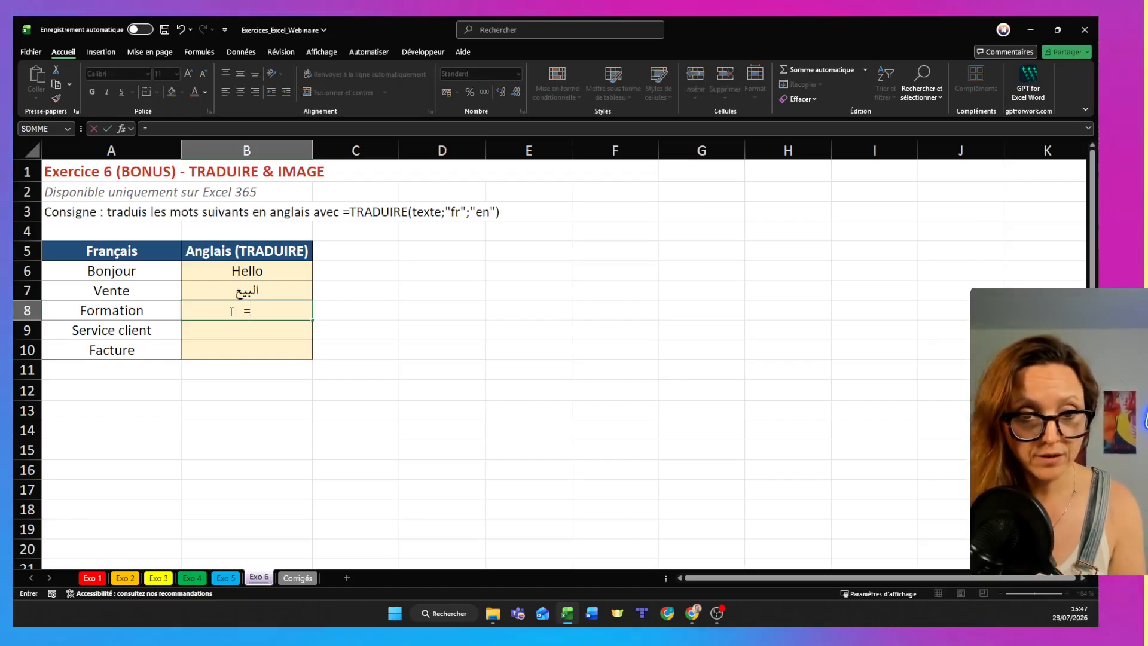
{"action": "type", "text": "traduire("}
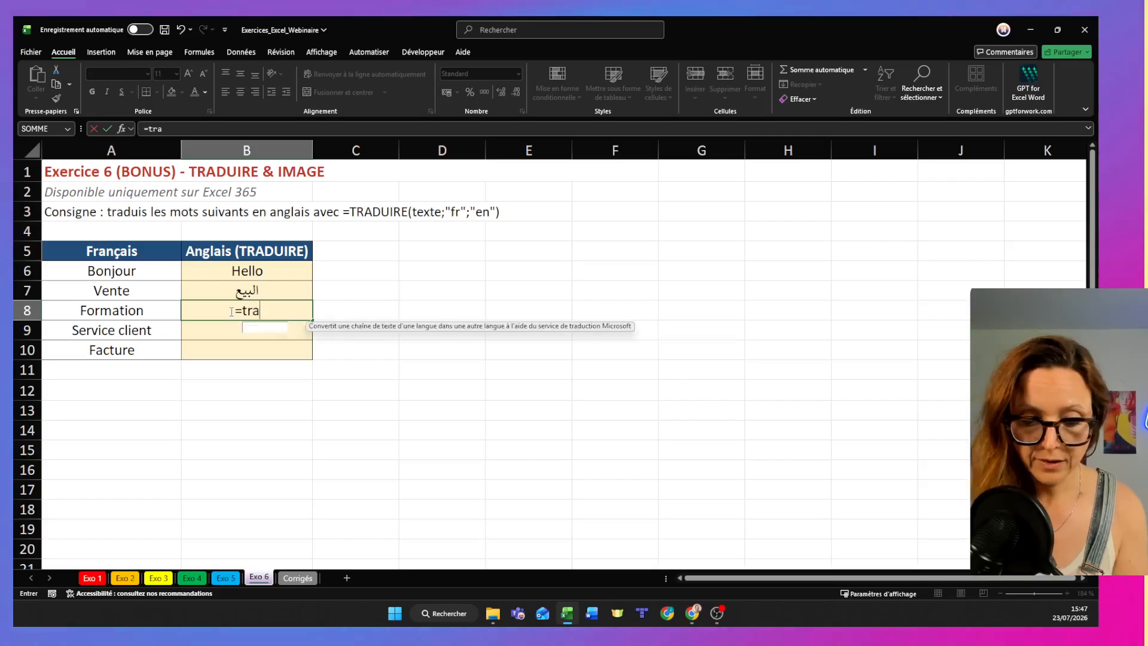
{"action": "left_click", "coordinate": [109, 311]}
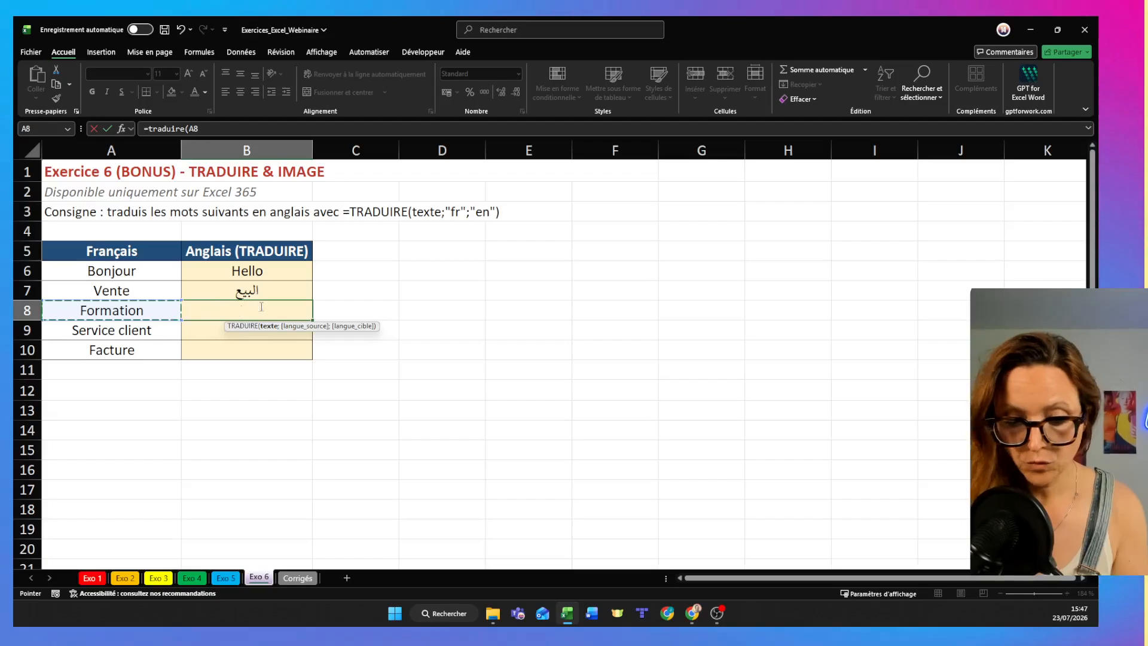
{"action": "type", "text": ";\"fr"}
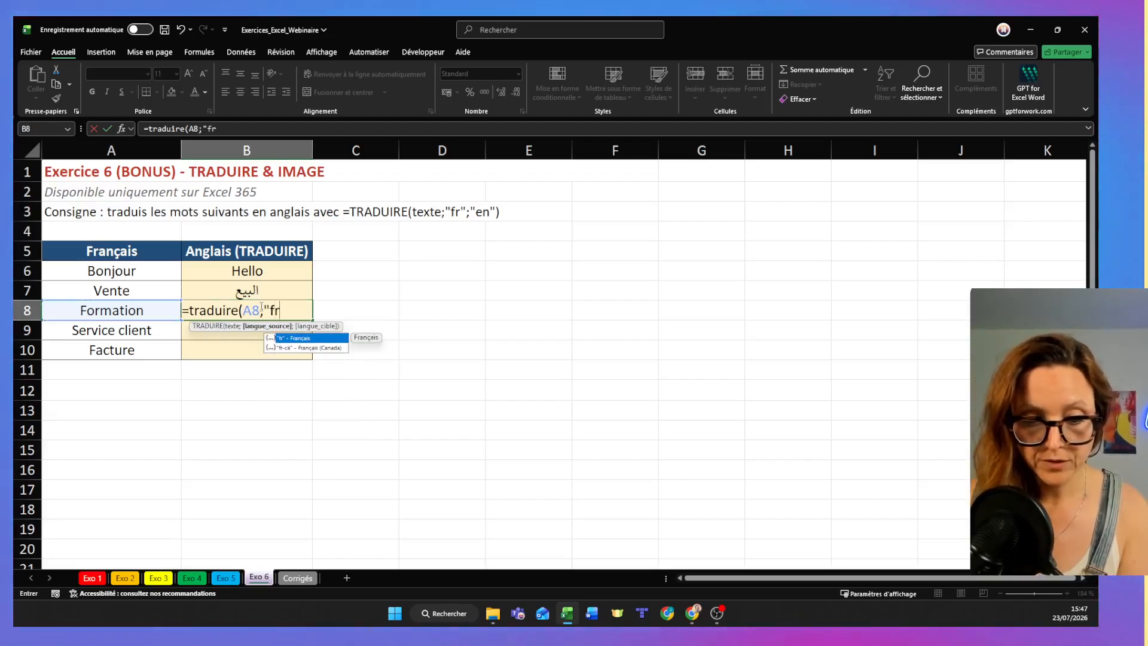
{"action": "type", "text": "\""}
{"action": "type", "text": ";\""}
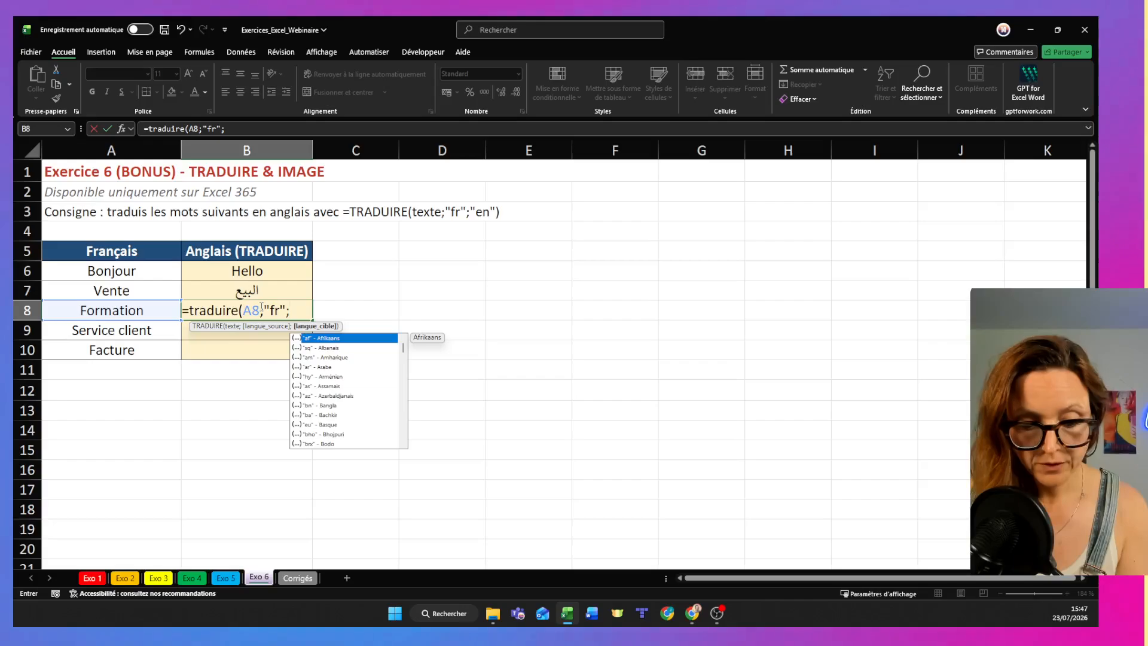
{"action": "type", "text": "nl\""}
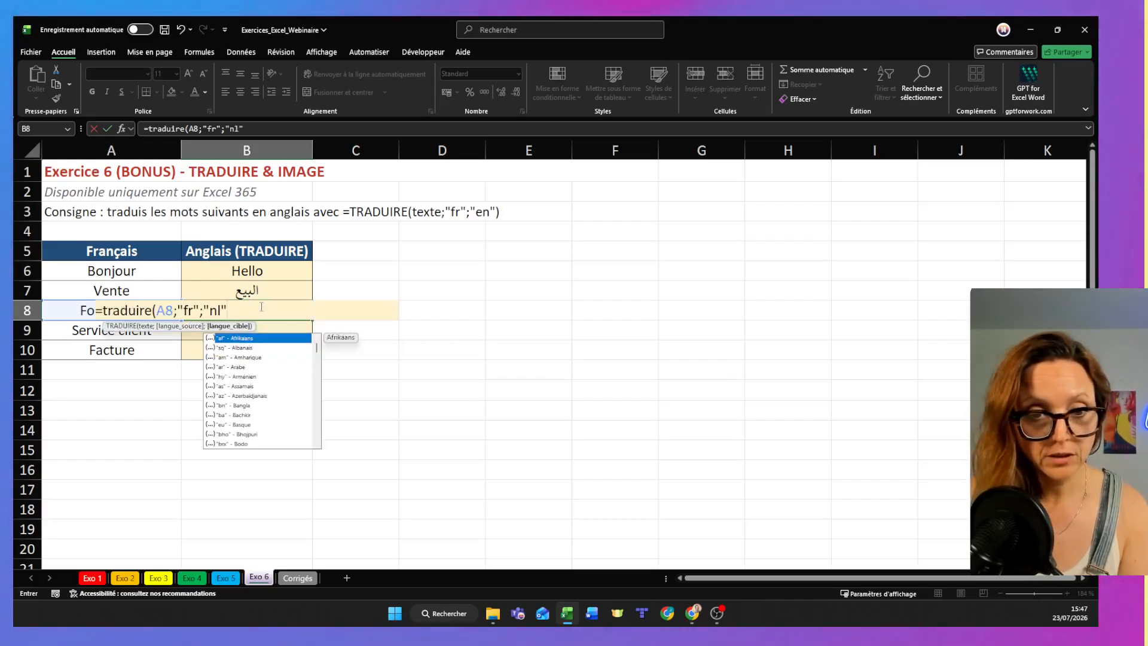
{"action": "type", "text": ")"}
{"action": "key", "text": "Return"}
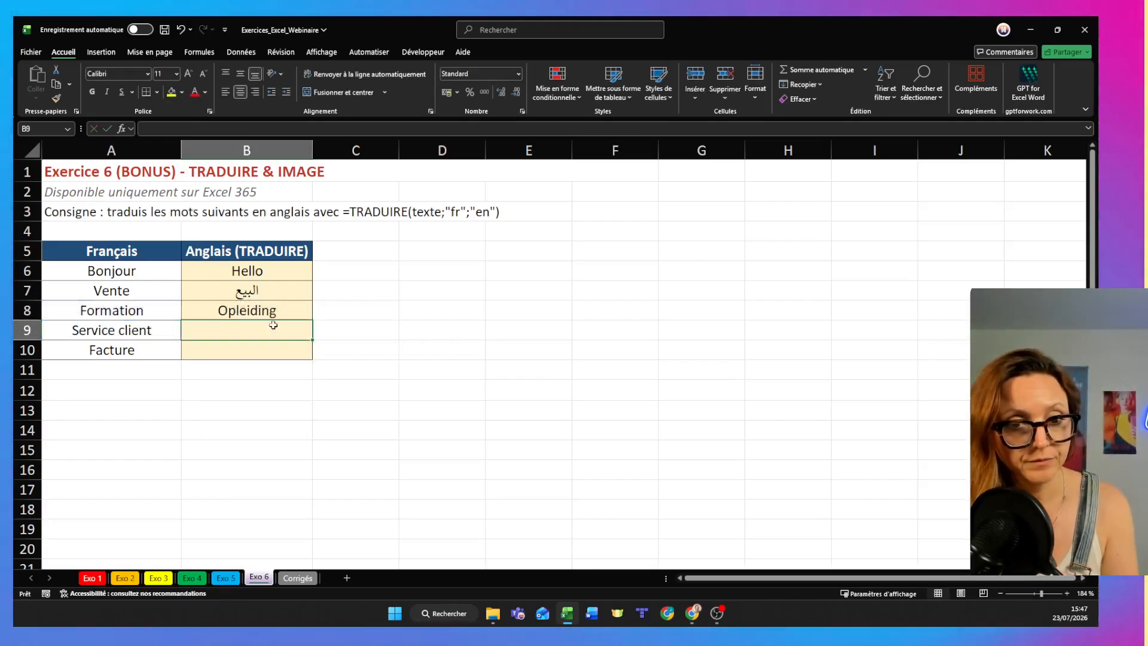
{"action": "left_click", "coordinate": [299, 315]}
{"action": "left_click_drag", "start_coordinate": [315, 360], "coordinate": [315, 360]}
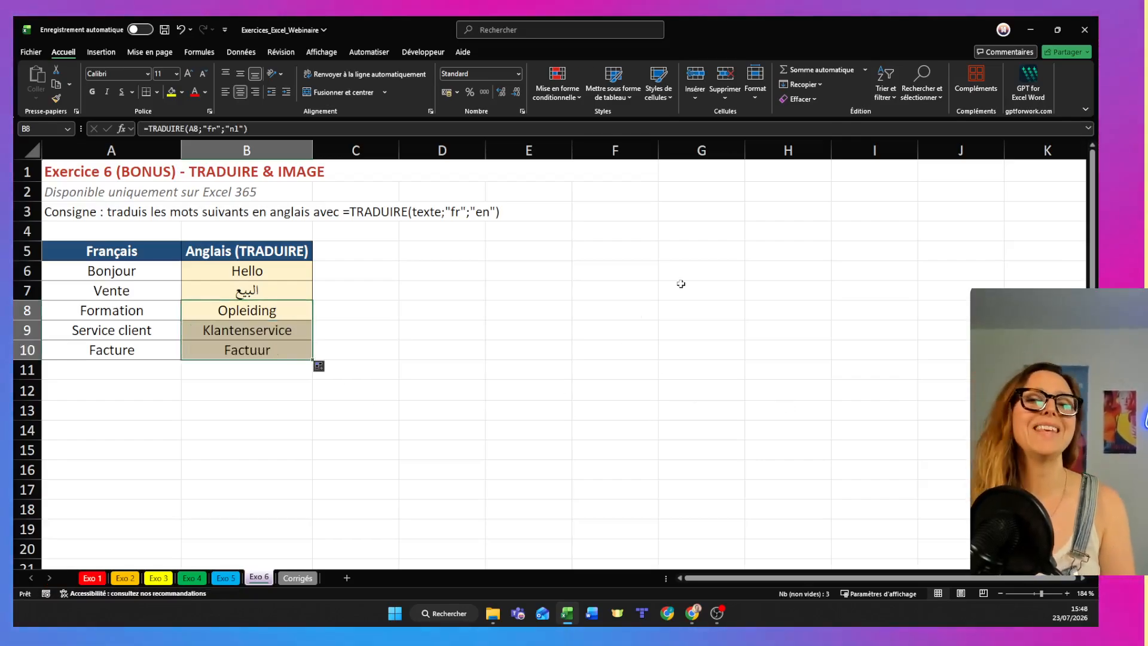
- Enter the label Panda in cell A13, below the translation table
{"action": "left_click", "coordinate": [151, 418]}
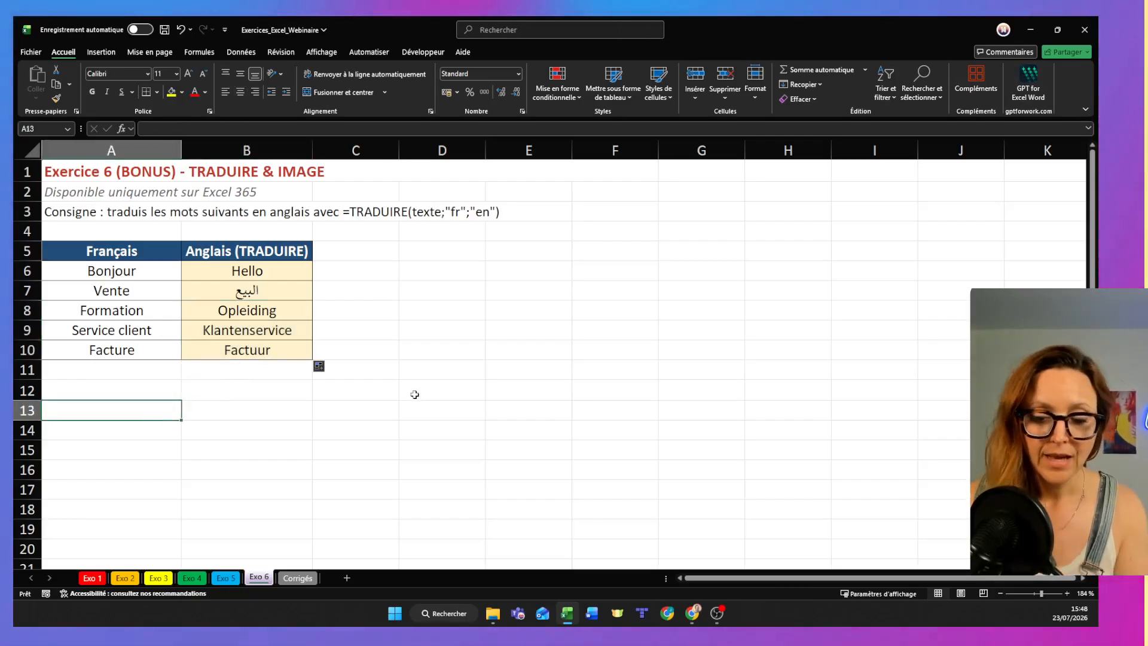
{"action": "type", "text": "P"}
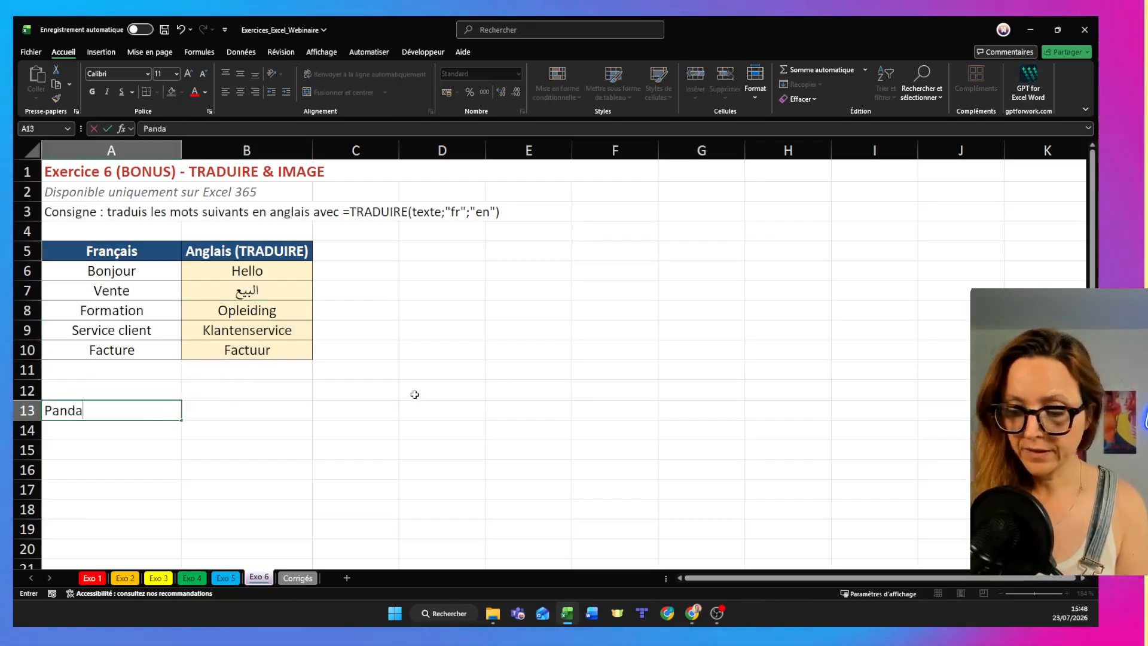
{"action": "type", "text": "anda"}
{"action": "key", "text": "Tab"}
- Switch to the browser and search Google Images for "panda" in a new tab
{"action": "key", "text": "alt+Tab"}
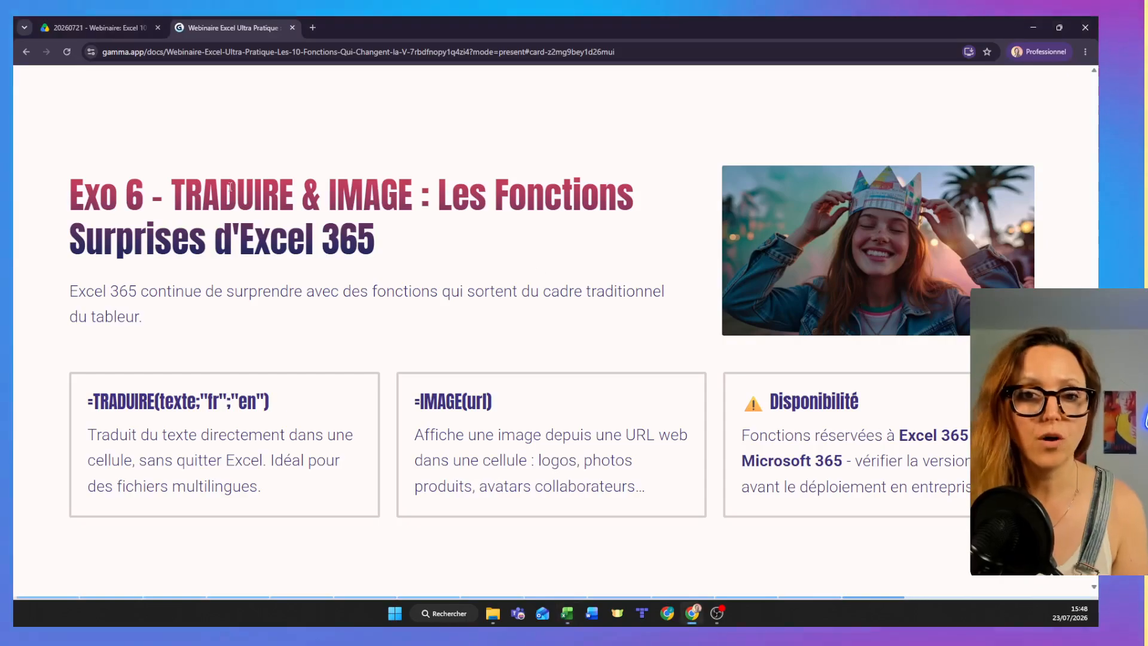
{"action": "left_click", "coordinate": [313, 27]}
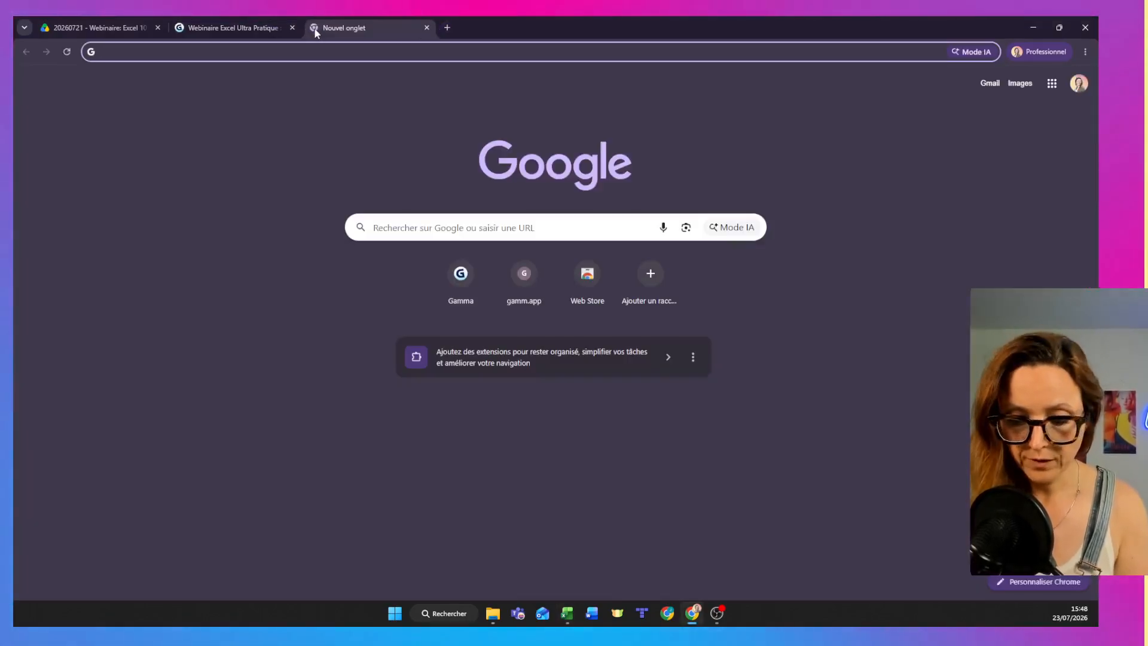
{"action": "type", "text": "panda"}
{"action": "key", "text": "Return"}
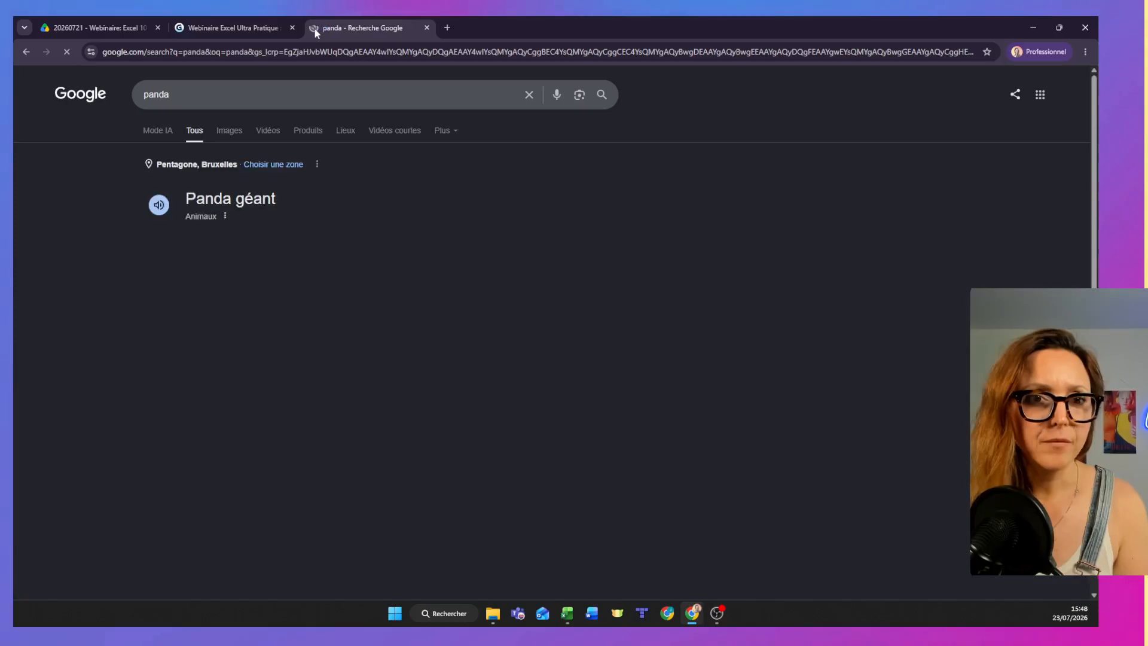
{"action": "left_click", "coordinate": [229, 130]}
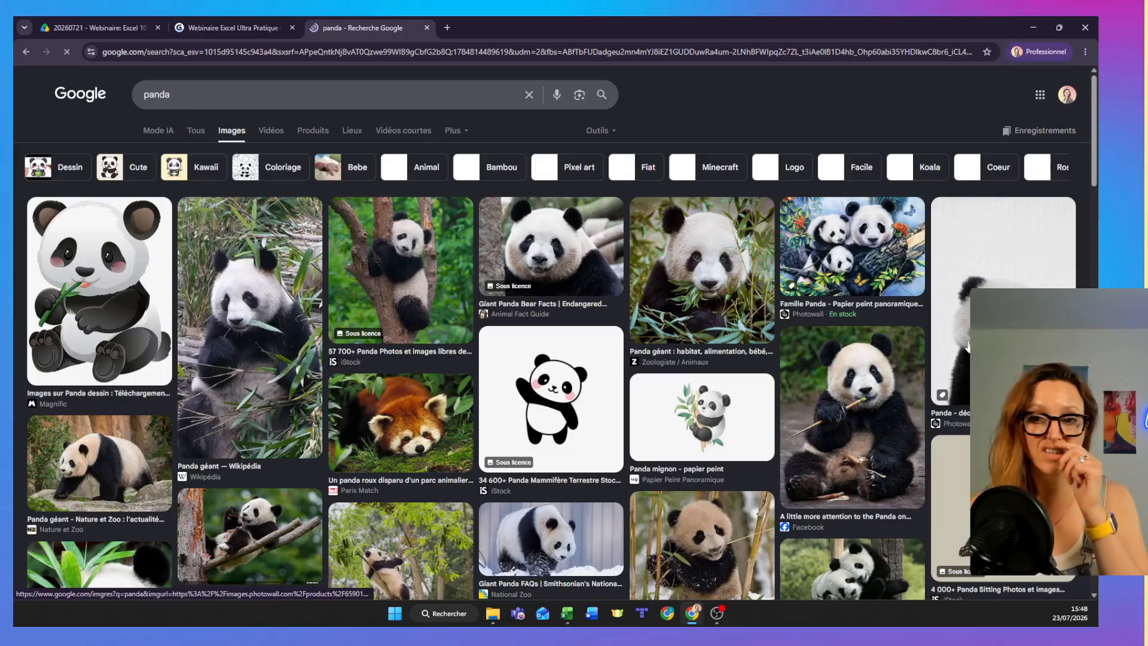
- Open the preview of the Zoologiste giant panda photo and copy its image address
{"action": "left_click", "coordinate": [717, 281]}
{"action": "right_click", "coordinate": [865, 335]}
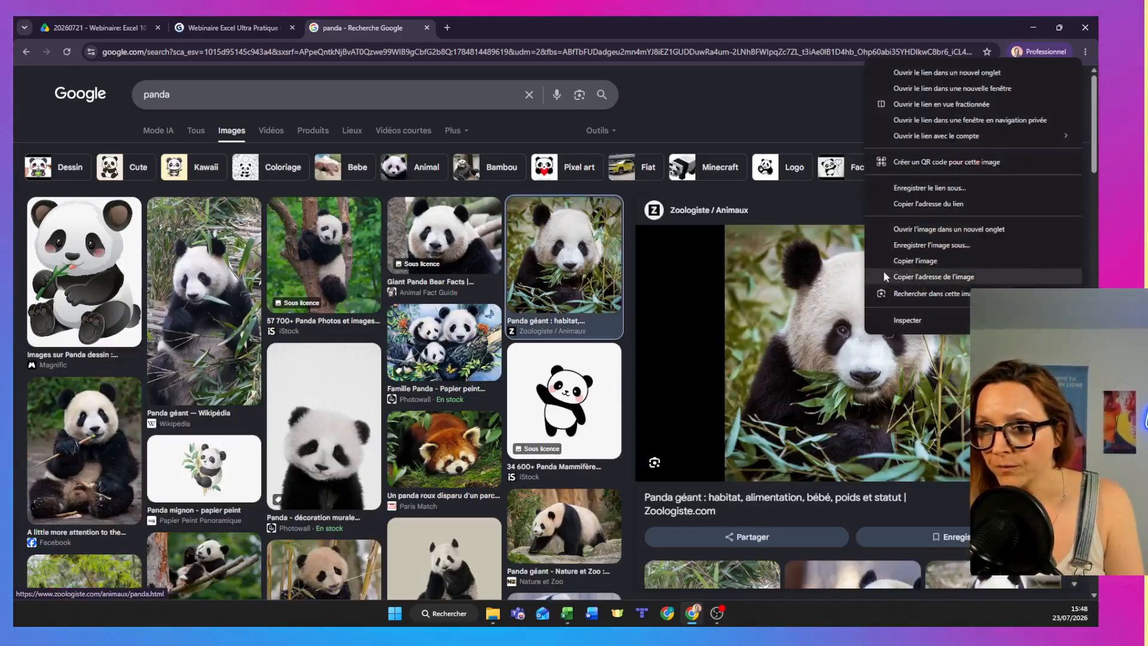
{"action": "left_click", "coordinate": [926, 279]}
- Return to the Excel workbook and paste the copied panda image address into B13 beside the Panda label
{"action": "key", "text": "alt+Tab"}
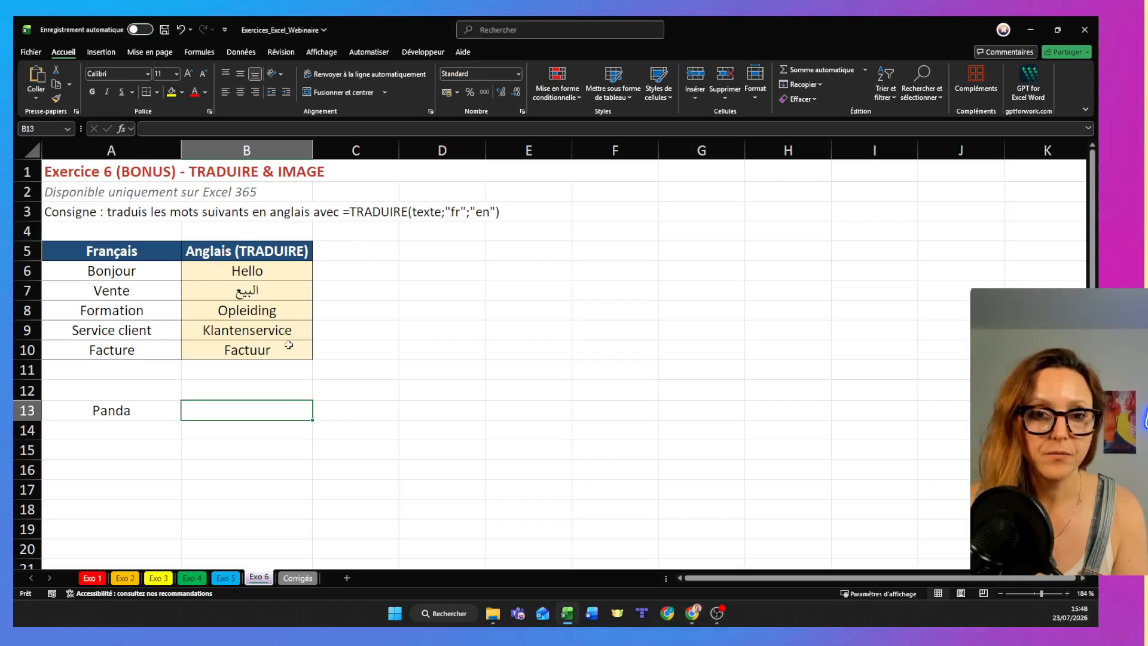
{"action": "type", "text": "https://encrypted-tbn0.gstatic.com/images?q=tbn:ANd9GcRvbvvFE4nvQnoQ5nAhEMNAfgO3FWBiGw9gKNq5shVeSE9Osa6vgKR288oh&s=10"}
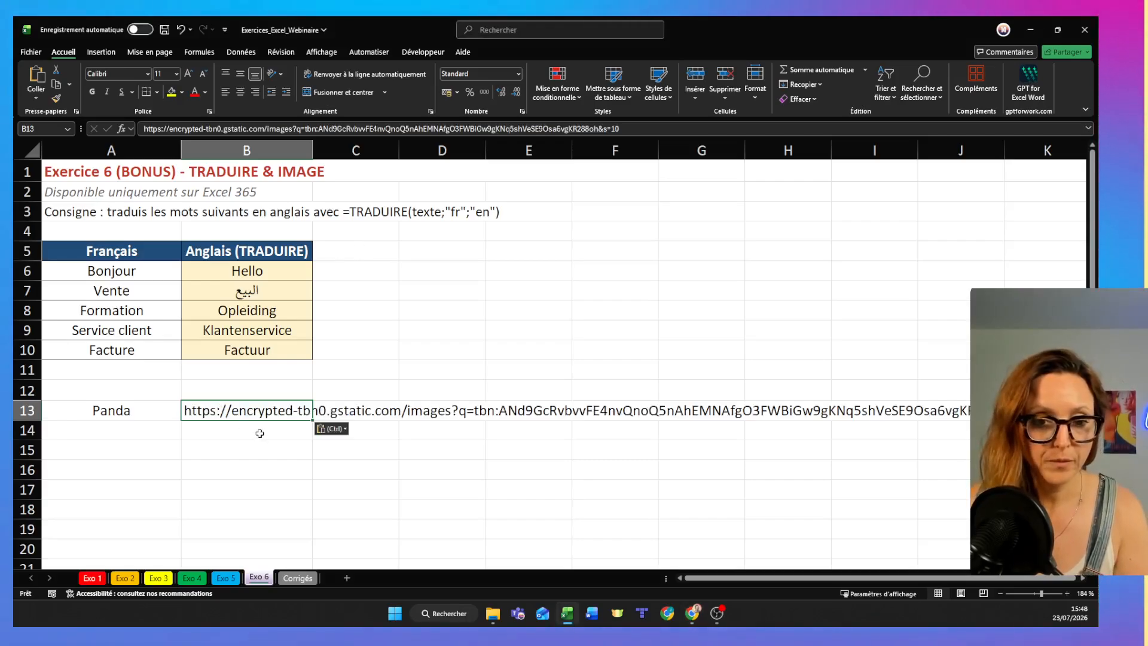
{"action": "left_click", "coordinate": [345, 428]}
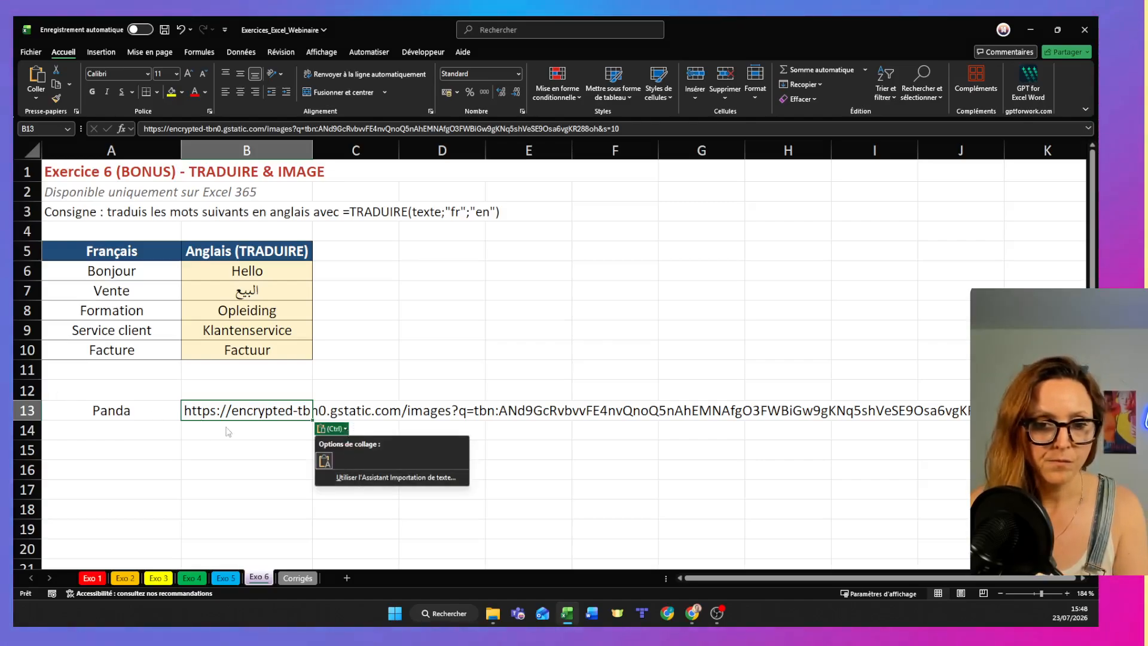
{"action": "left_click", "coordinate": [295, 414]}
{"action": "left_click", "coordinate": [287, 450]}
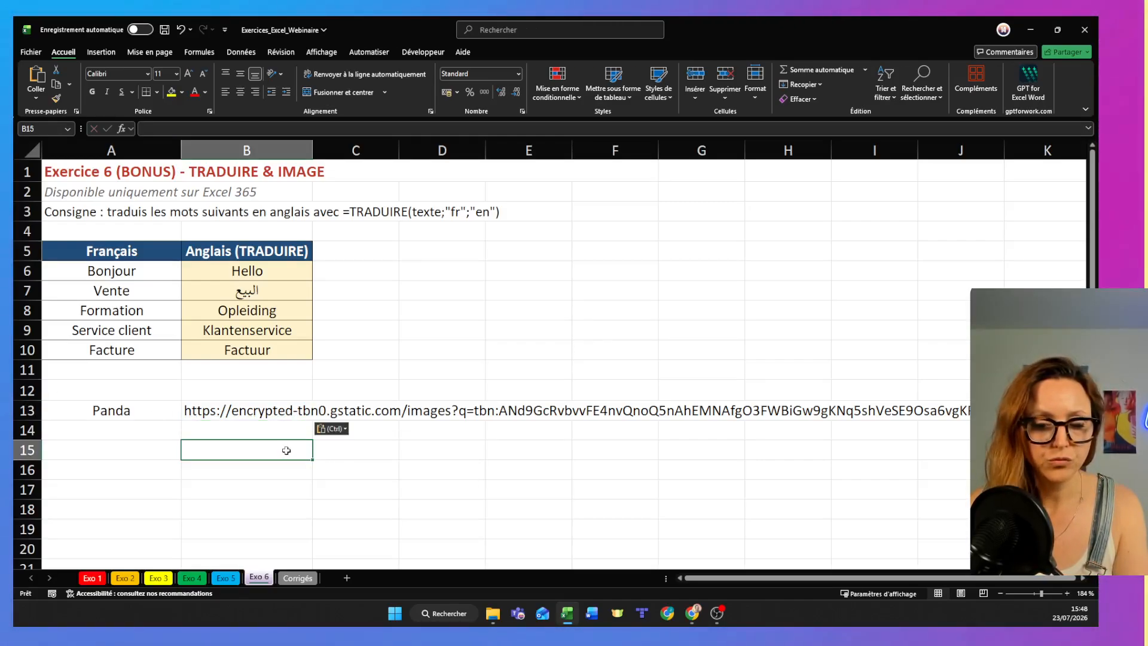
- Switch to the browser and open the girleek.academy website in a new tab
{"action": "key", "text": "Right"}
{"action": "key", "text": "alt+Tab"}
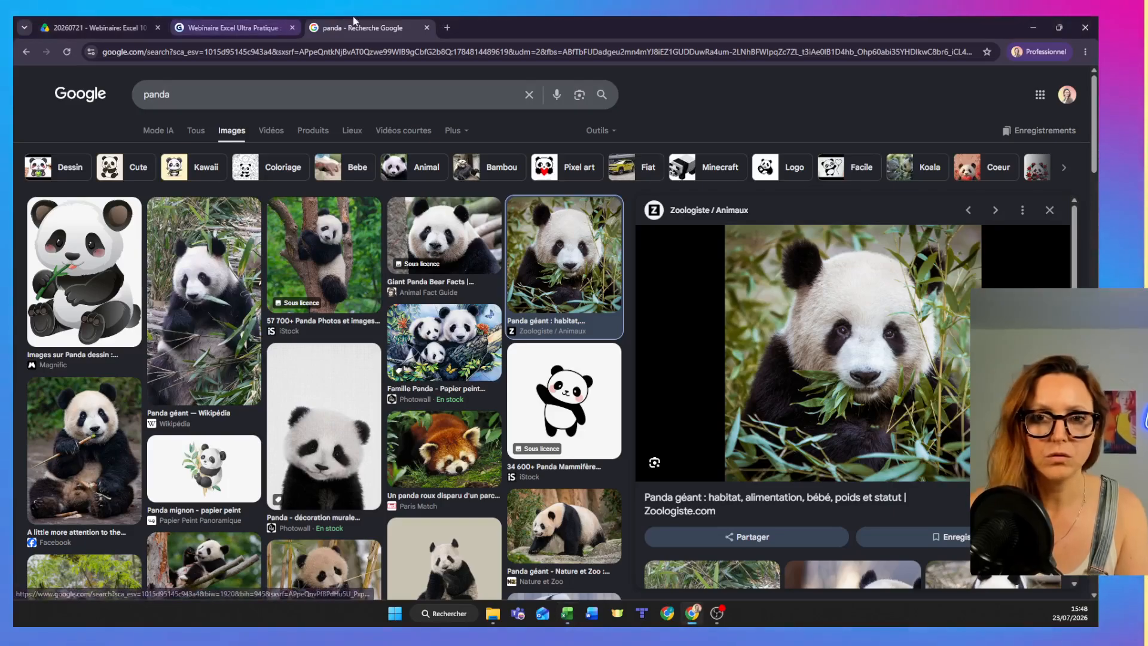
{"action": "left_click", "coordinate": [443, 26]}
{"action": "type", "text": "g"}
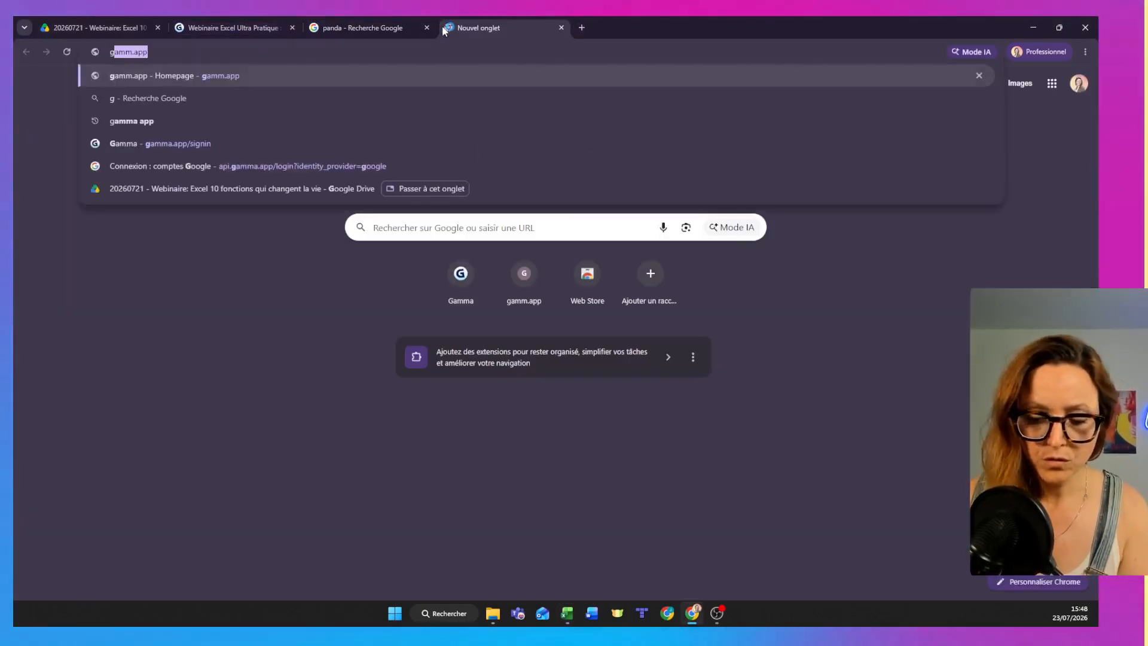
{"action": "type", "text": "irleek"}
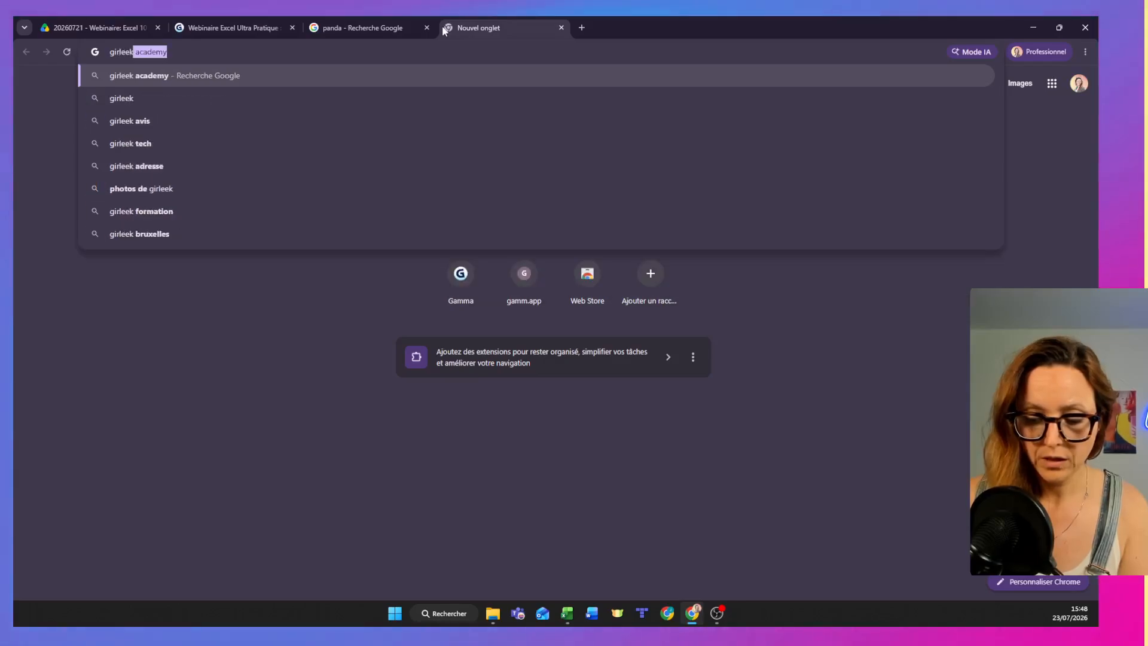
{"action": "type", "text": ".academy"}
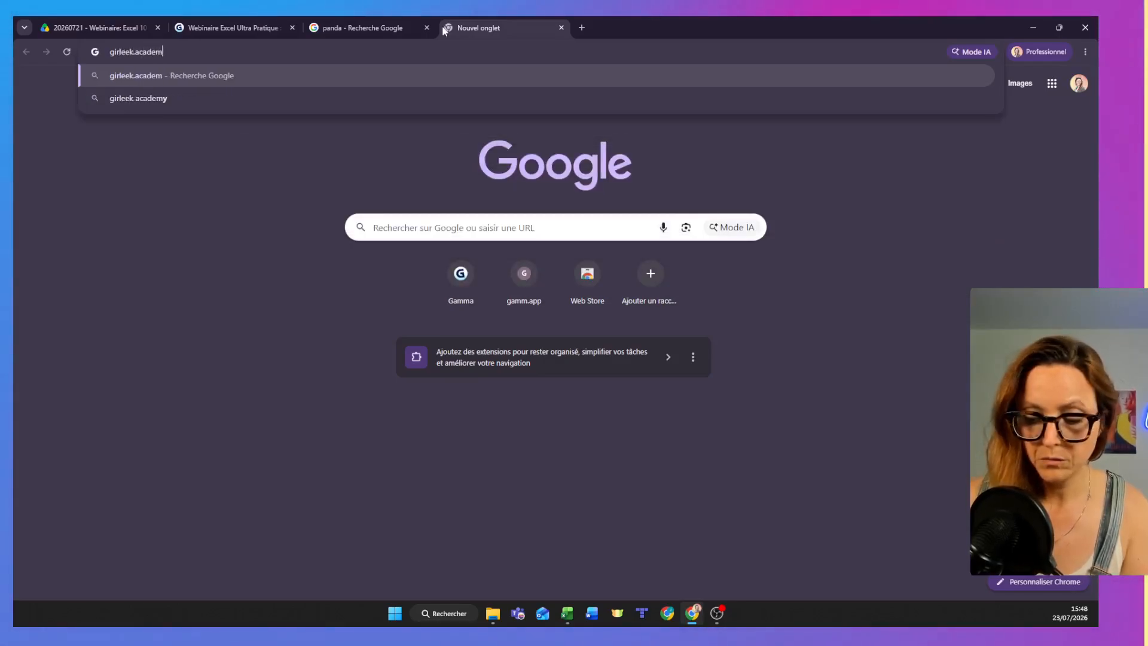
{"action": "key", "text": "Return"}
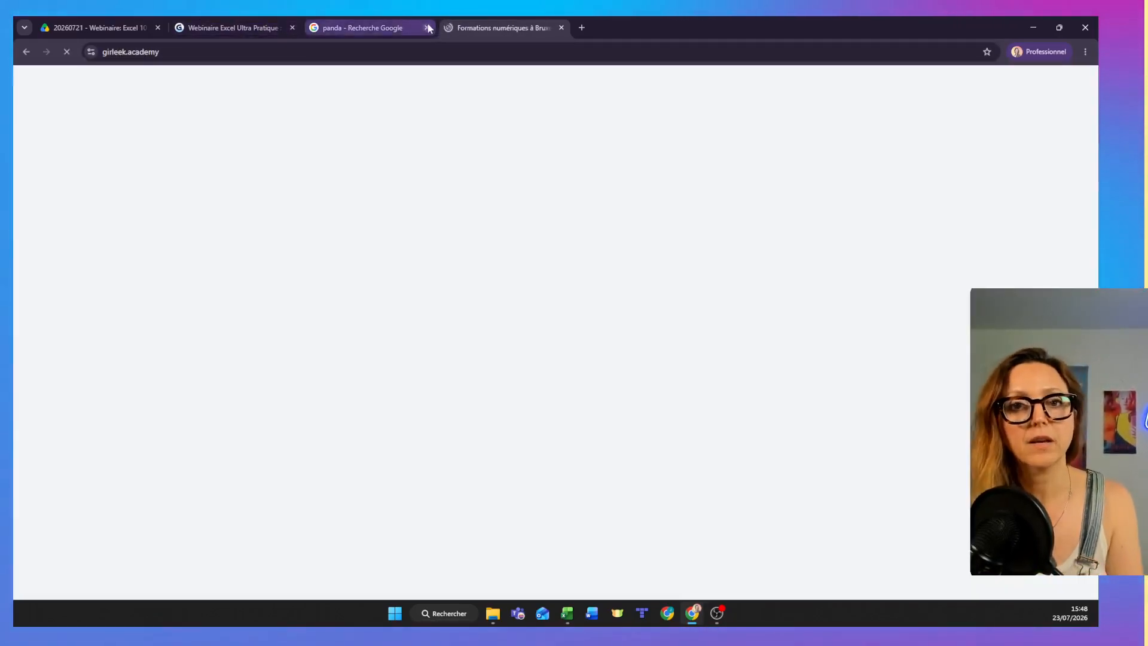
- Return to the panda image results and filter their usage rights to Creative Commons licences
{"action": "left_click", "coordinate": [412, 22]}
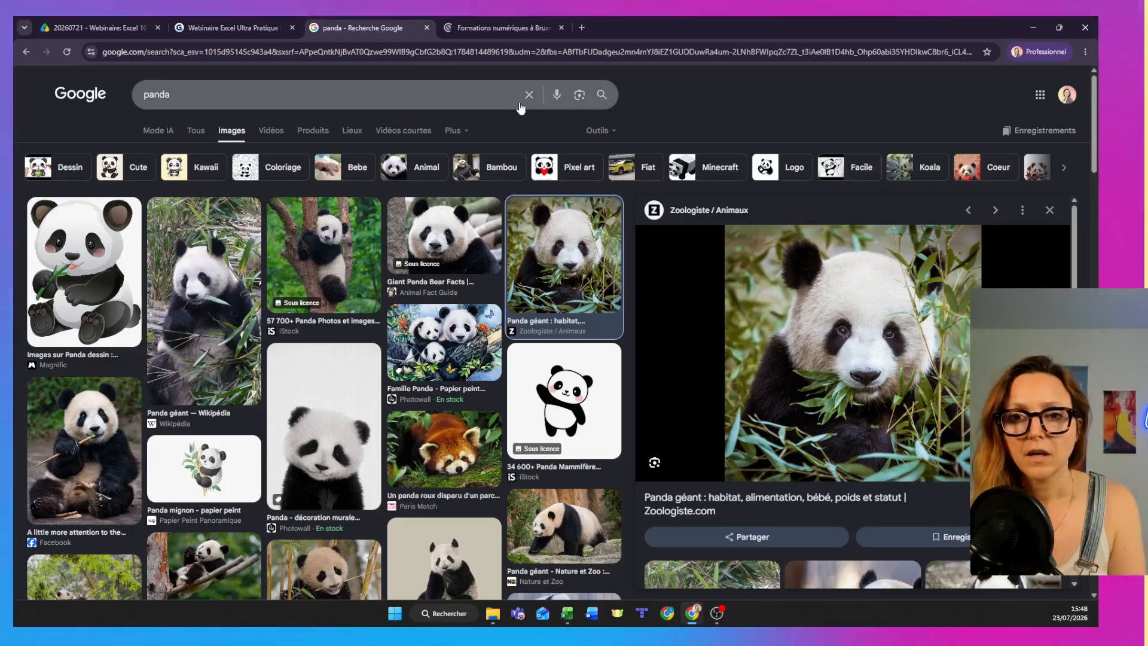
{"action": "left_click", "coordinate": [598, 130]}
{"action": "mouse_move", "coordinate": [660, 171]}
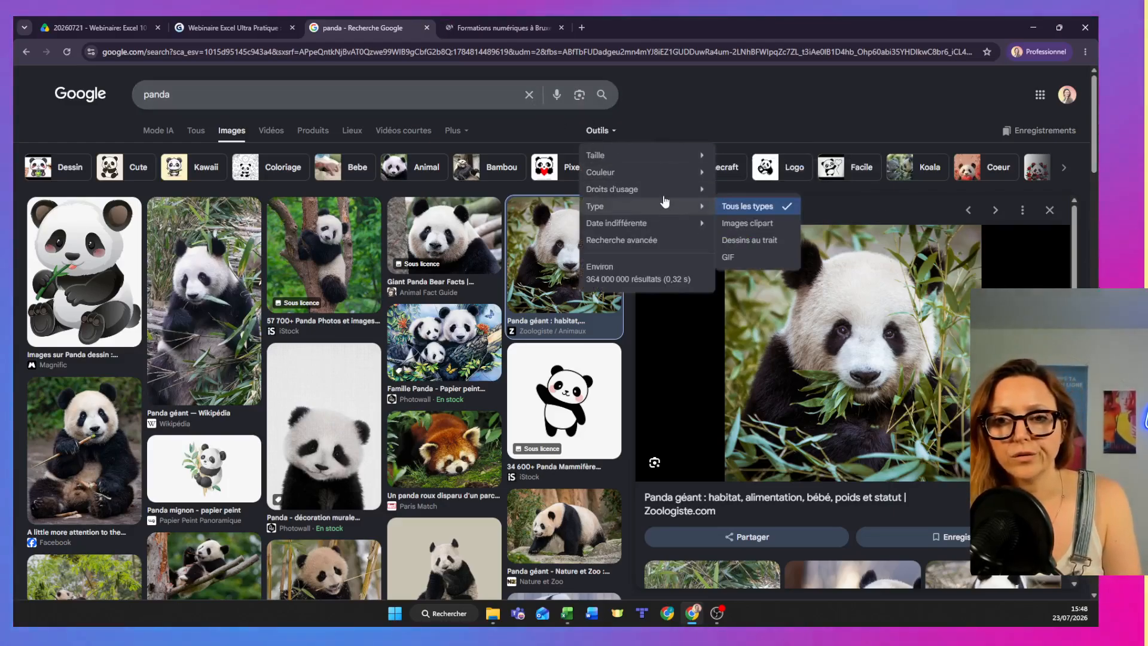
{"action": "mouse_move", "coordinate": [665, 200]}
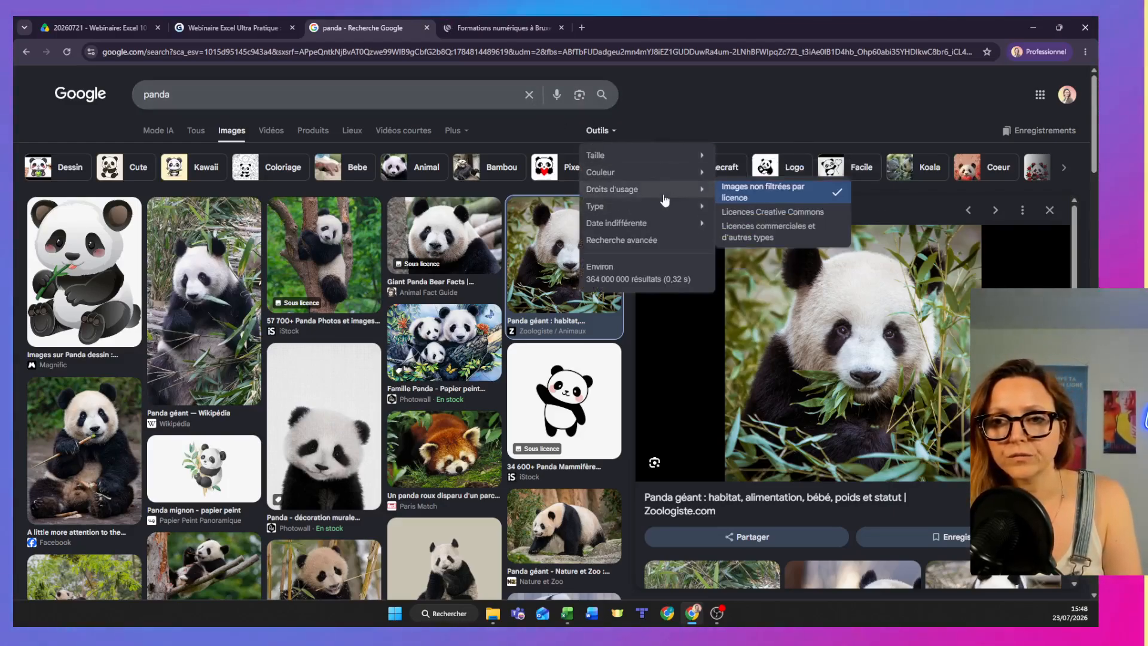
{"action": "left_click", "coordinate": [770, 213]}
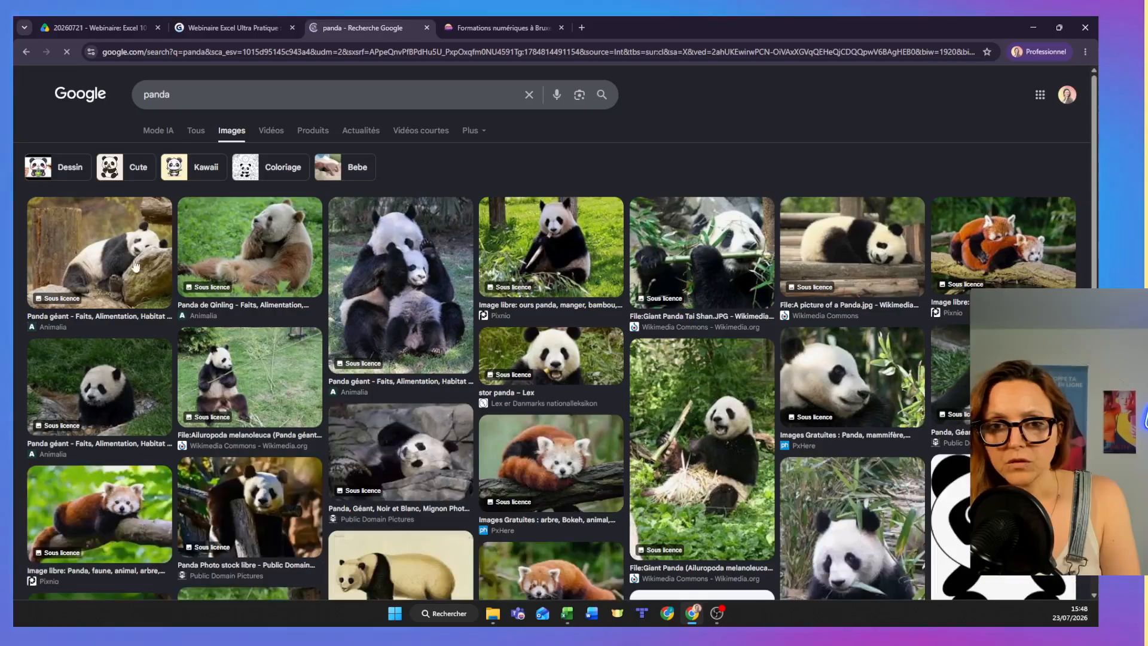
- Refine the Google Images search to "panda free"
{"action": "left_click", "coordinate": [258, 88]}
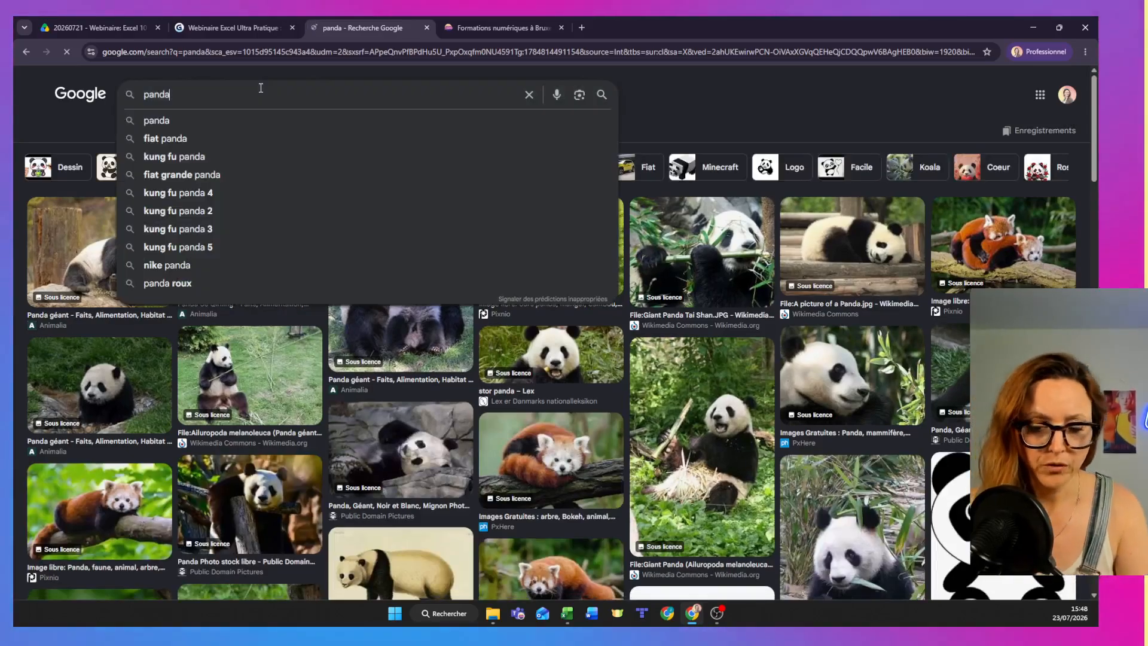
{"action": "type", "text": "free"}
{"action": "key", "text": "Return"}
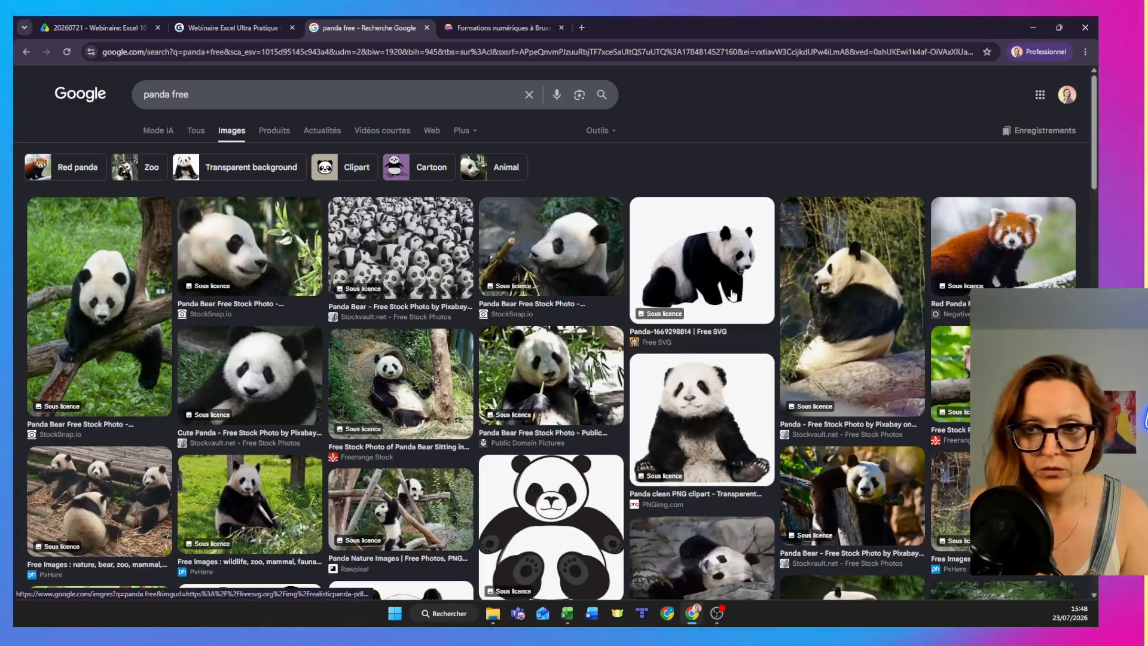
- Open the preview of the Free SVG panda picture and copy its image address
{"action": "left_click", "coordinate": [726, 267]}
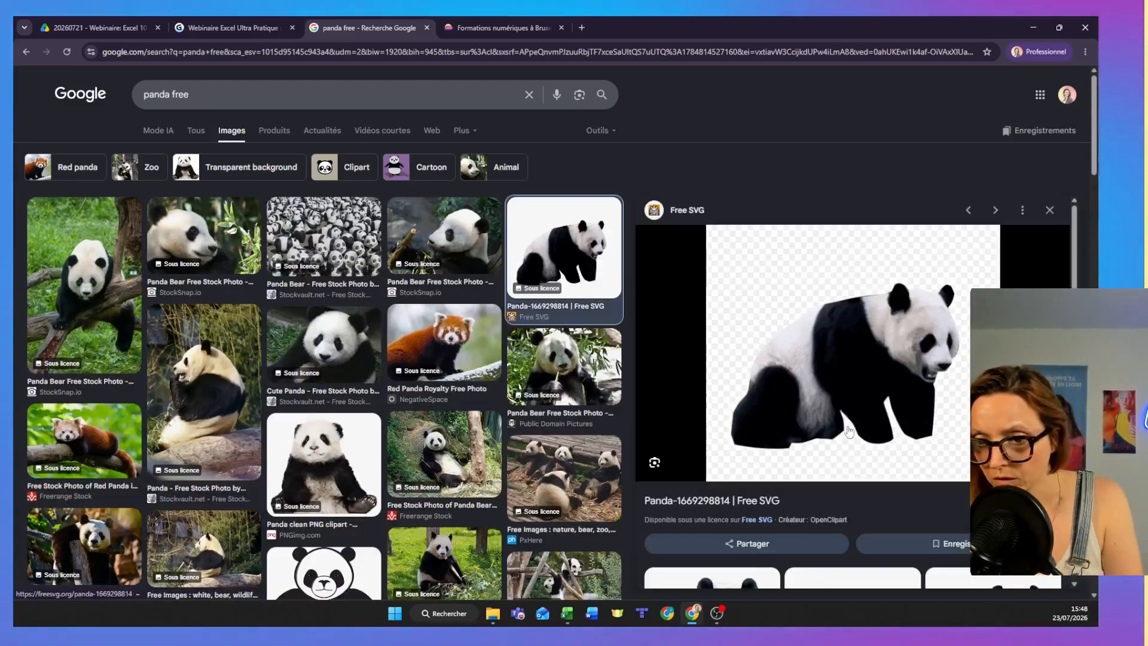
{"action": "right_click", "coordinate": [855, 339]}
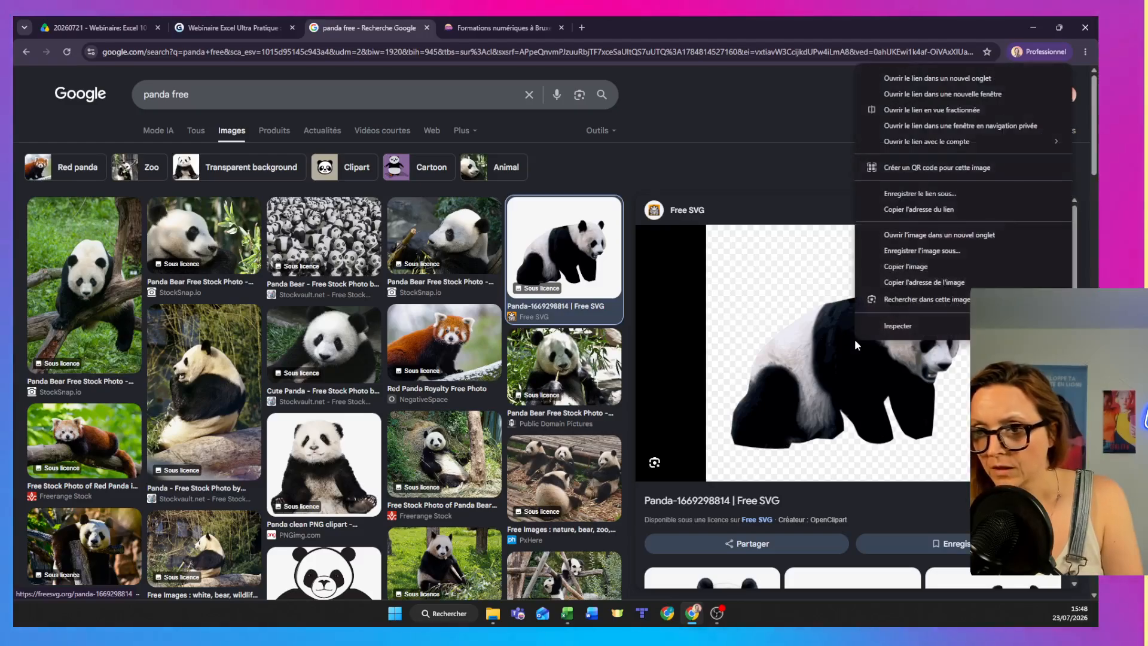
{"action": "left_click", "coordinate": [896, 287]}
- Return to the Excel workbook, replace the address in B13 with the copied one, and widen column B to fit it
{"action": "key", "text": "alt+Tab"}
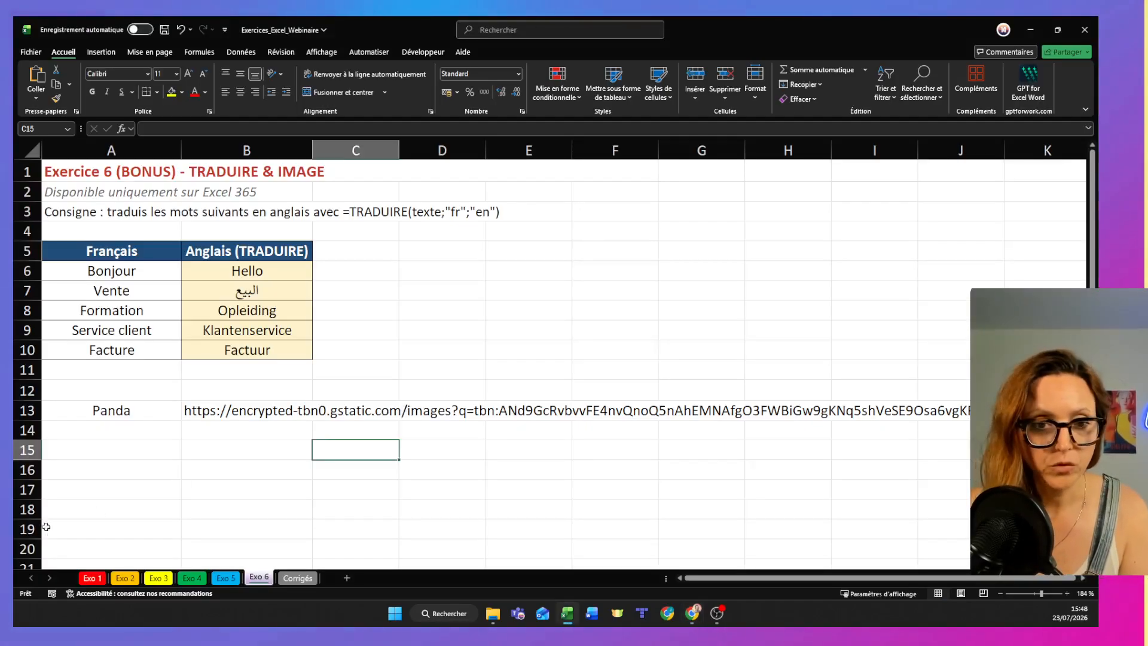
{"action": "left_click", "coordinate": [195, 409]}
{"action": "type", "text": "https://freesvg.org/img/realisticpanda-pdloc.png"}
{"action": "left_click", "coordinate": [346, 487]}
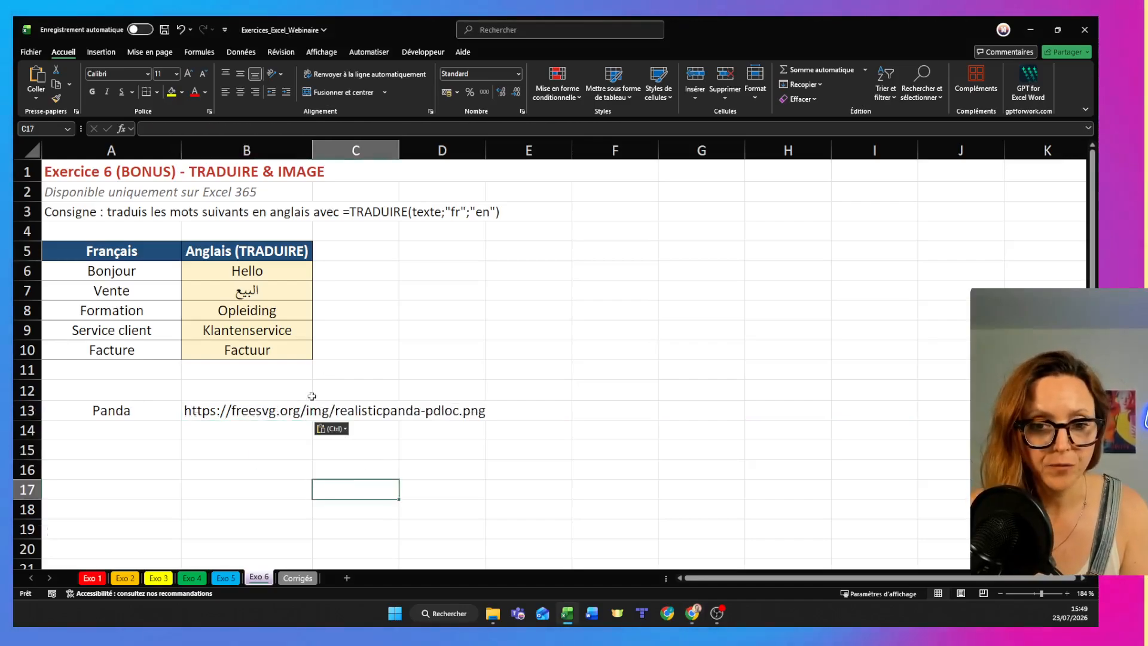
{"action": "double_click", "coordinate": [311, 142]}
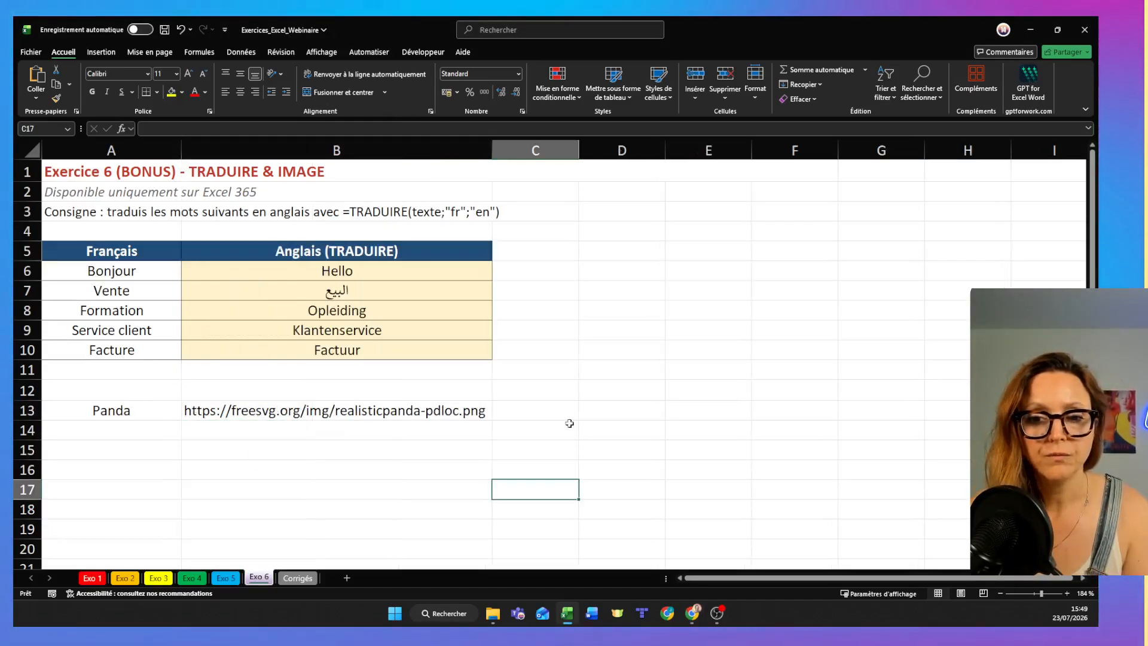
- Enter =IMAGE(B13) in cell C13 to display the panda picture from its web address
{"action": "type", "text": "="}
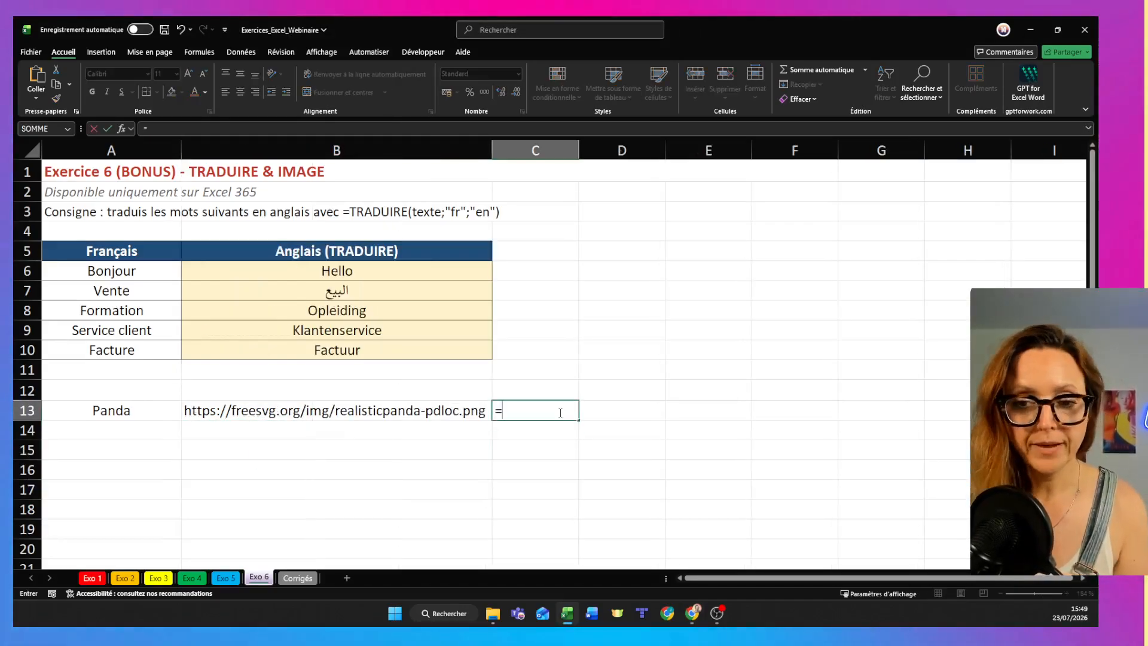
{"action": "type", "text": "i"}
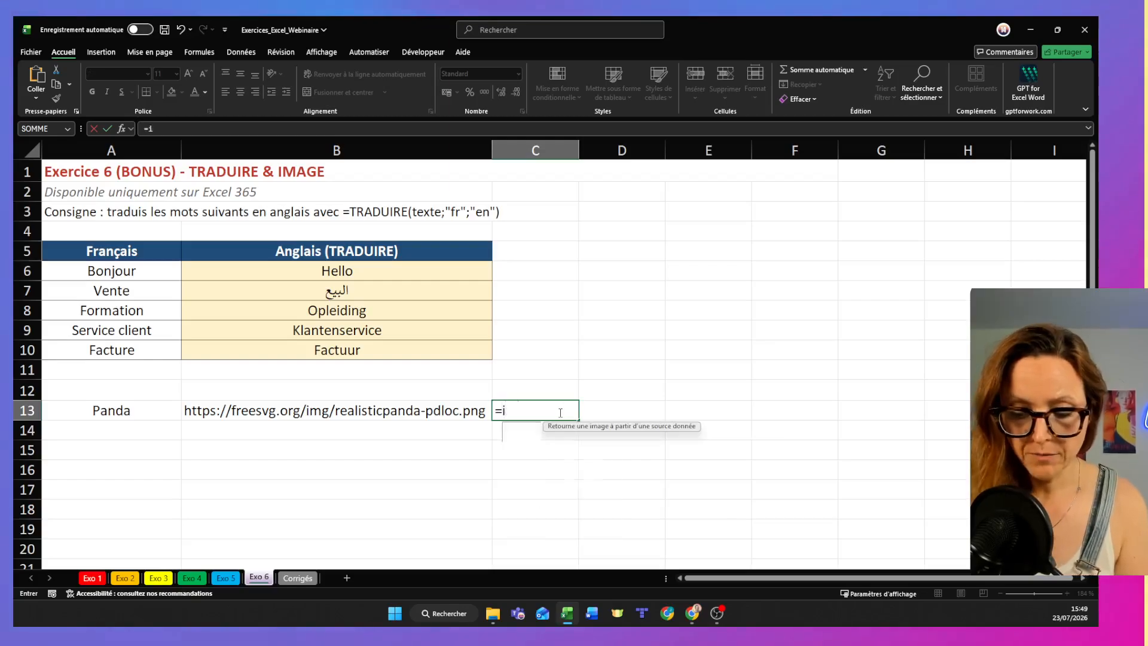
{"action": "type", "text": "mage("}
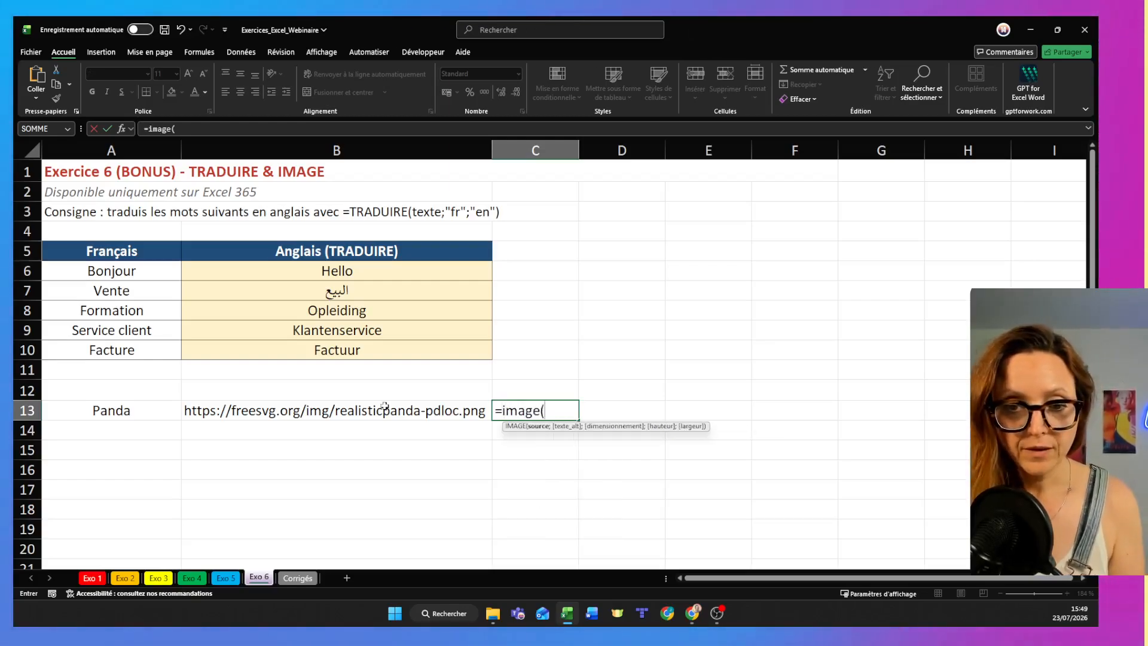
{"action": "left_click", "coordinate": [383, 413]}
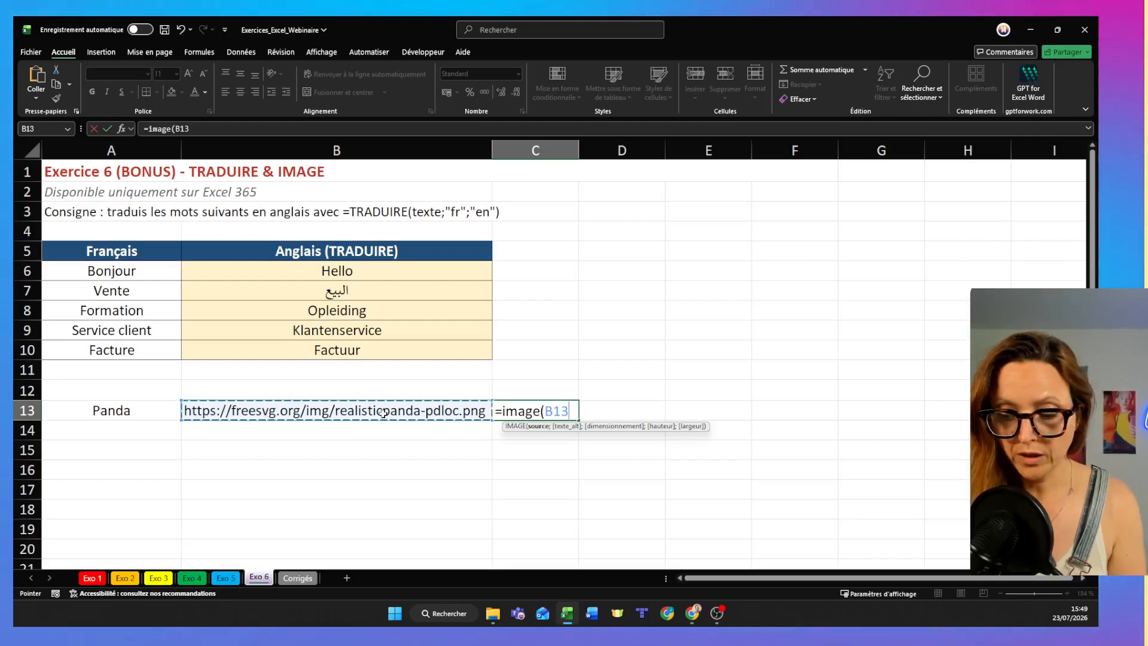
{"action": "type", "text": ")"}
{"action": "key", "text": "Return"}
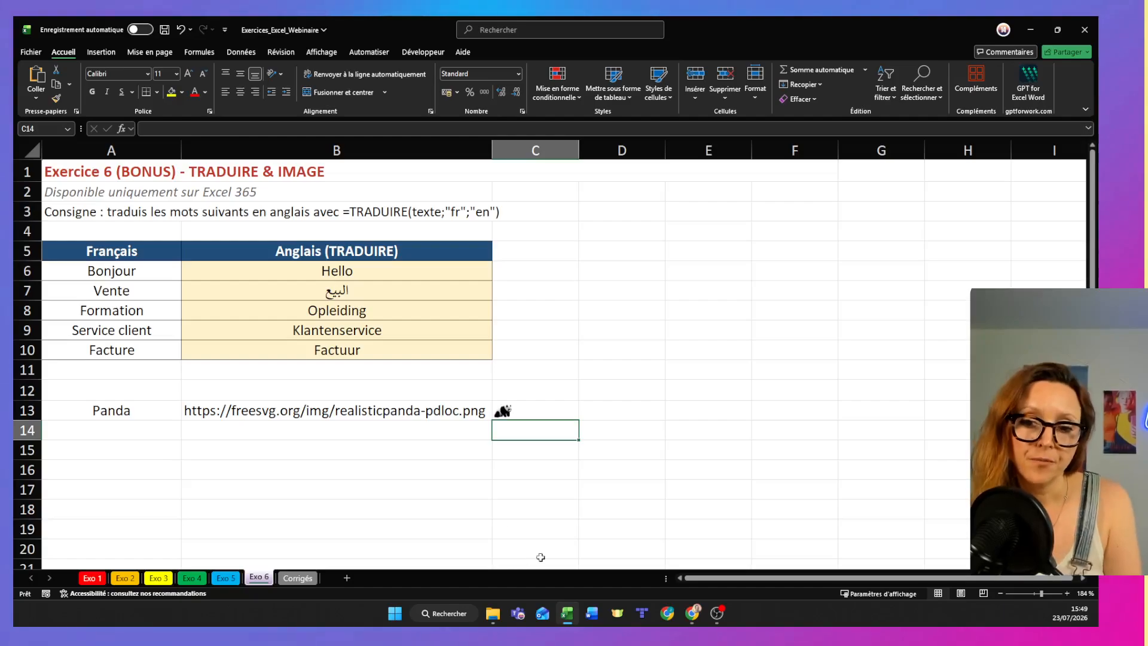
- Increase the height of row 13 to enlarge the panda picture in C13
{"action": "left_click_drag", "start_coordinate": [21, 423], "coordinate": [21, 445]}
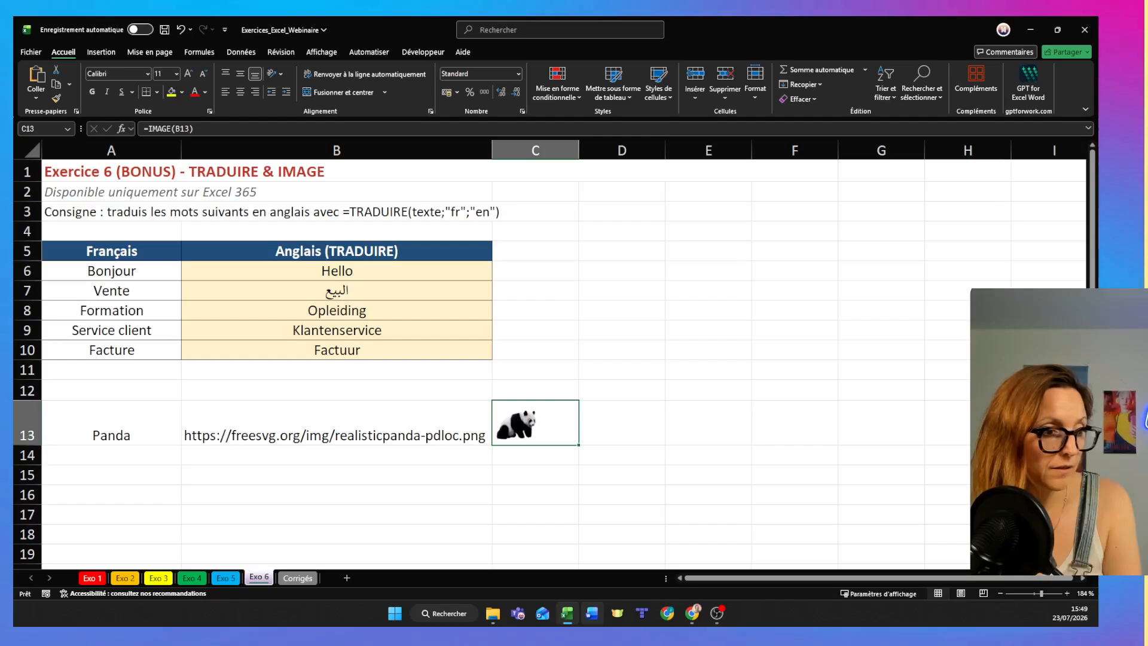
{"action": "left_click", "coordinate": [583, 467]}
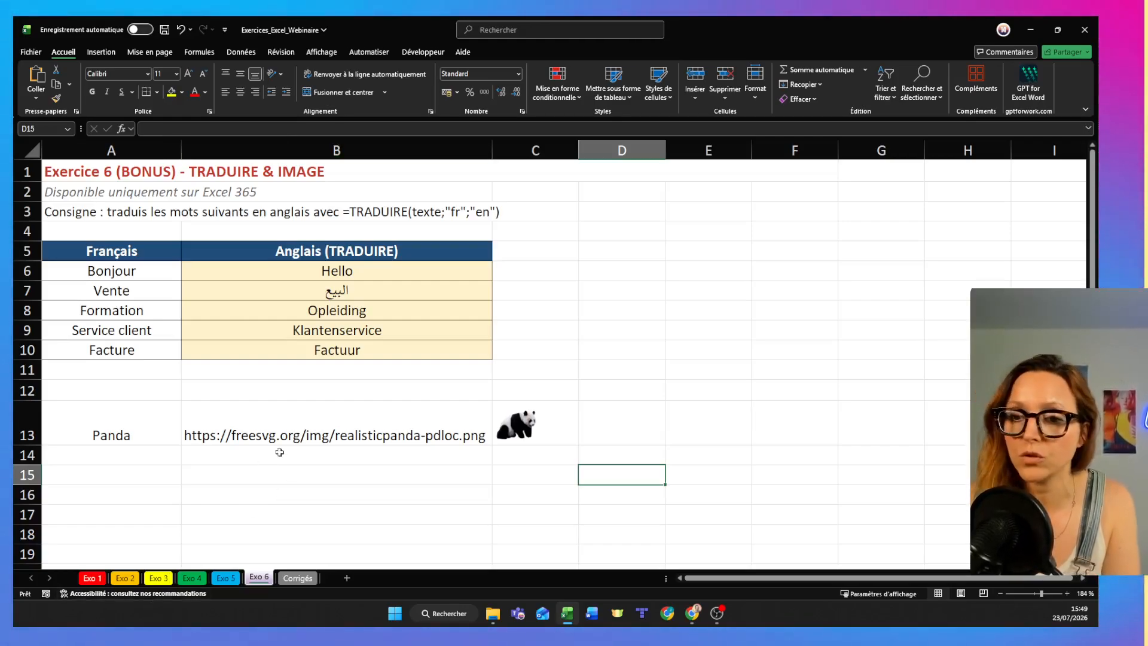
{"action": "left_click", "coordinate": [570, 427]}
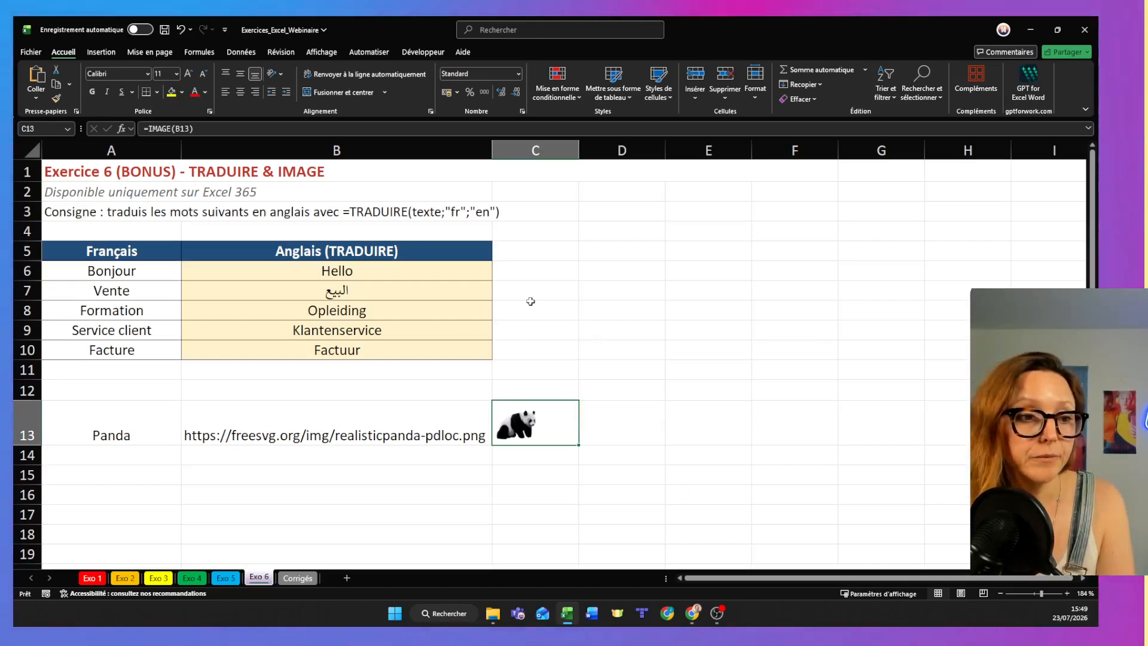
- Switch to the Gamma presentation in the browser and advance to the slide "Vos 10 Fonctions à Retenir Dès Aujourd'hui"
{"action": "key", "text": "alt+Tab"}
{"action": "left_click", "coordinate": [208, 23]}
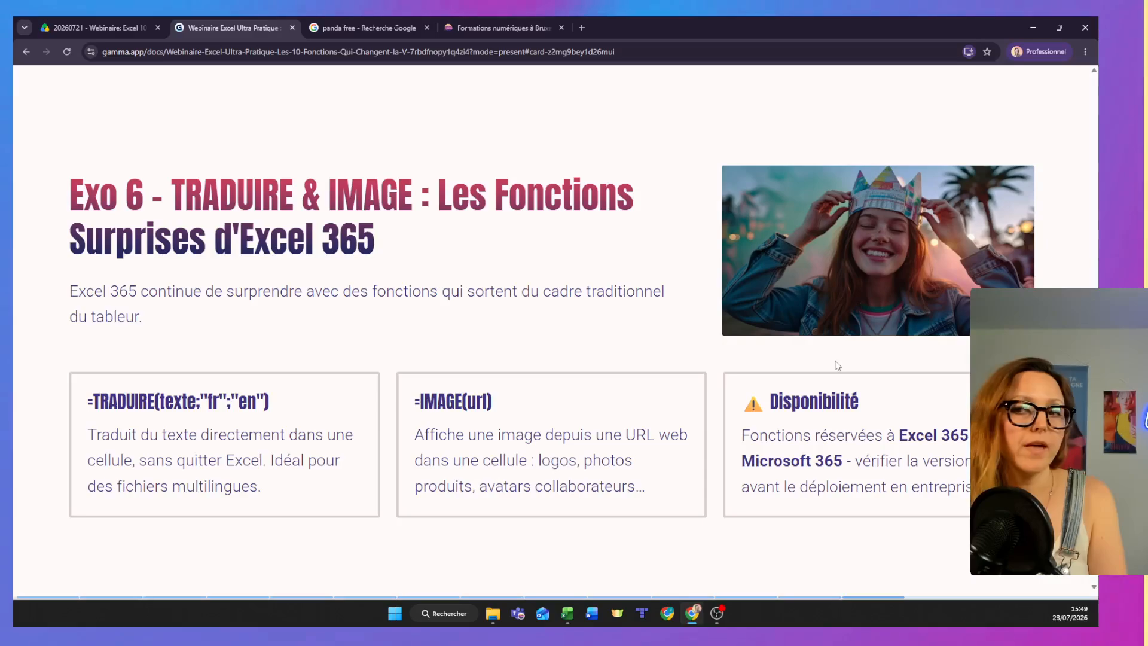
{"action": "key", "text": "Right"}
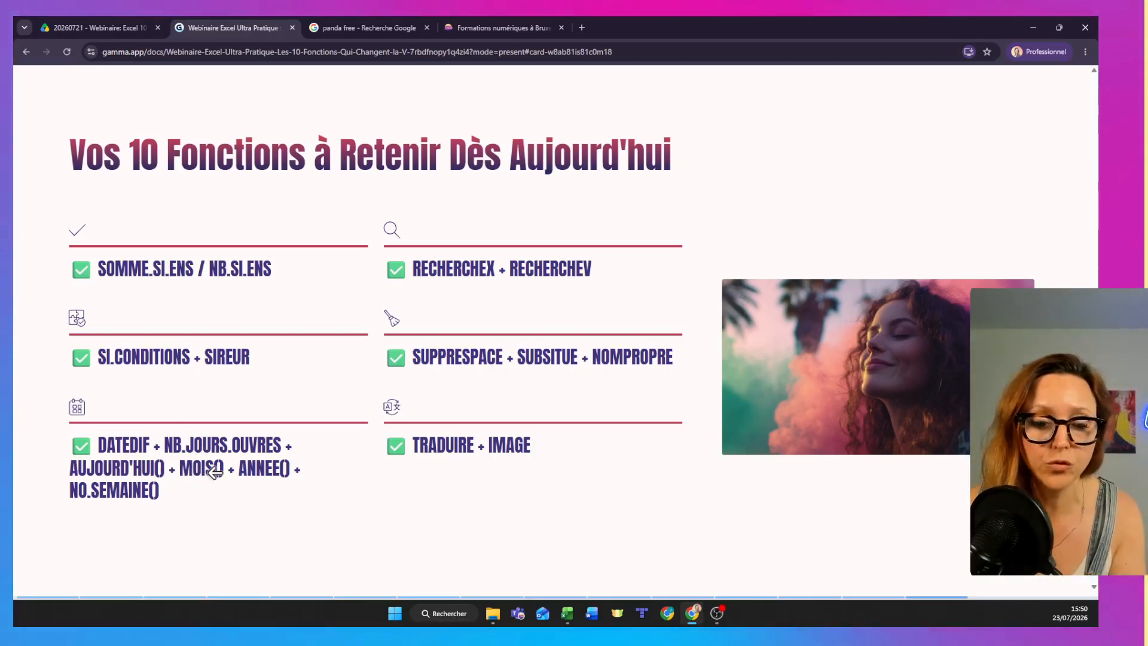
- Return to the Excel workbook's Exo 5 sheet and enter =NO.SEMAINE(C3) in D3 to calculate the week number of today's date
{"action": "key", "text": "alt+Tab"}
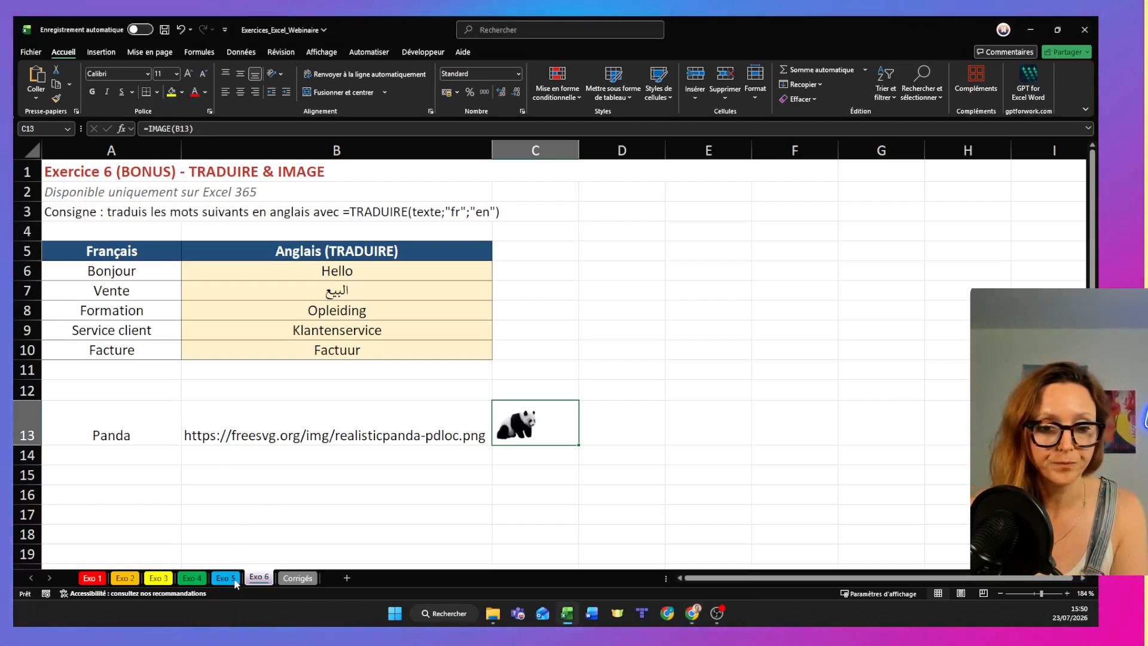
{"action": "key", "text": "ctrl+Page_Up"}
{"action": "left_click", "coordinate": [409, 482]}
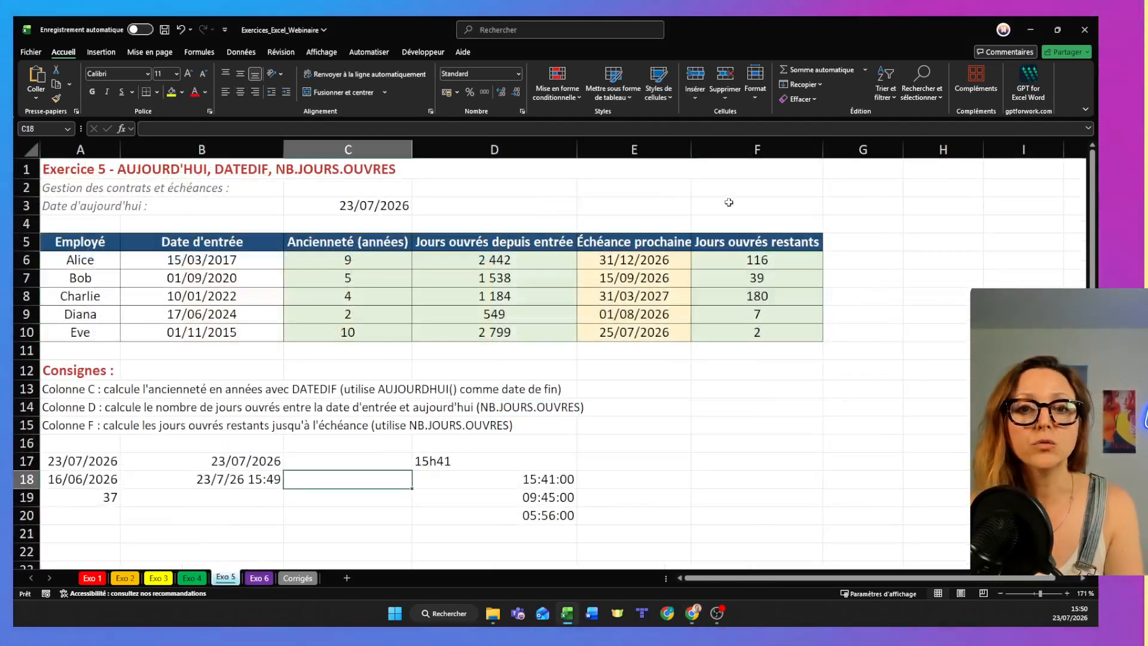
{"action": "left_click", "coordinate": [496, 211]}
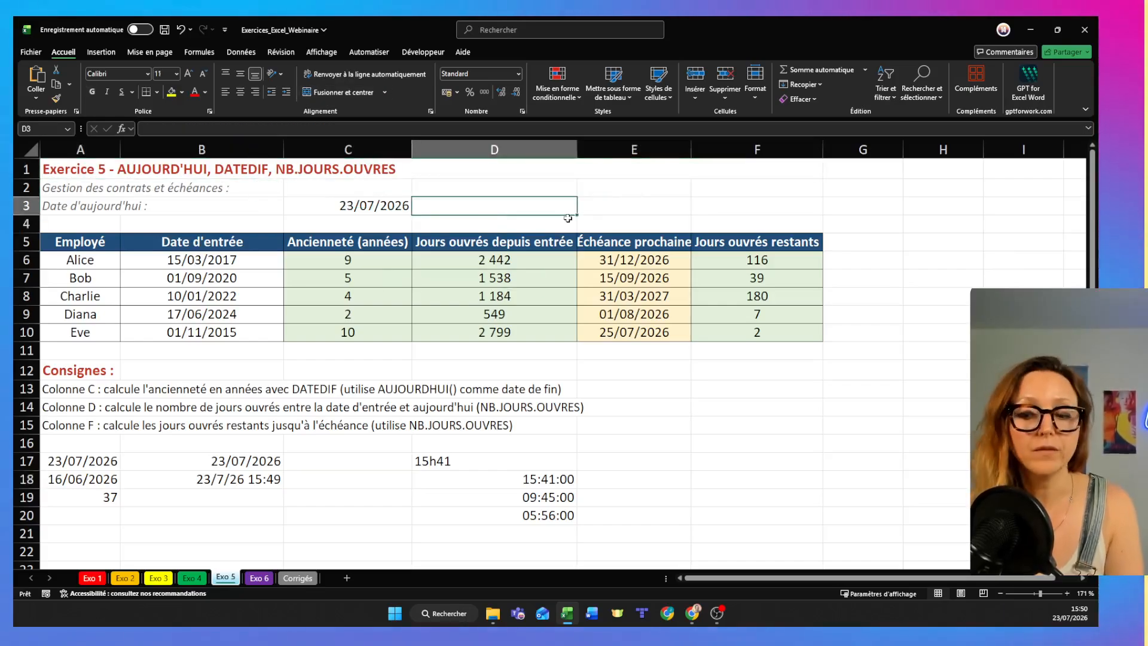
{"action": "type", "text": "=no"}
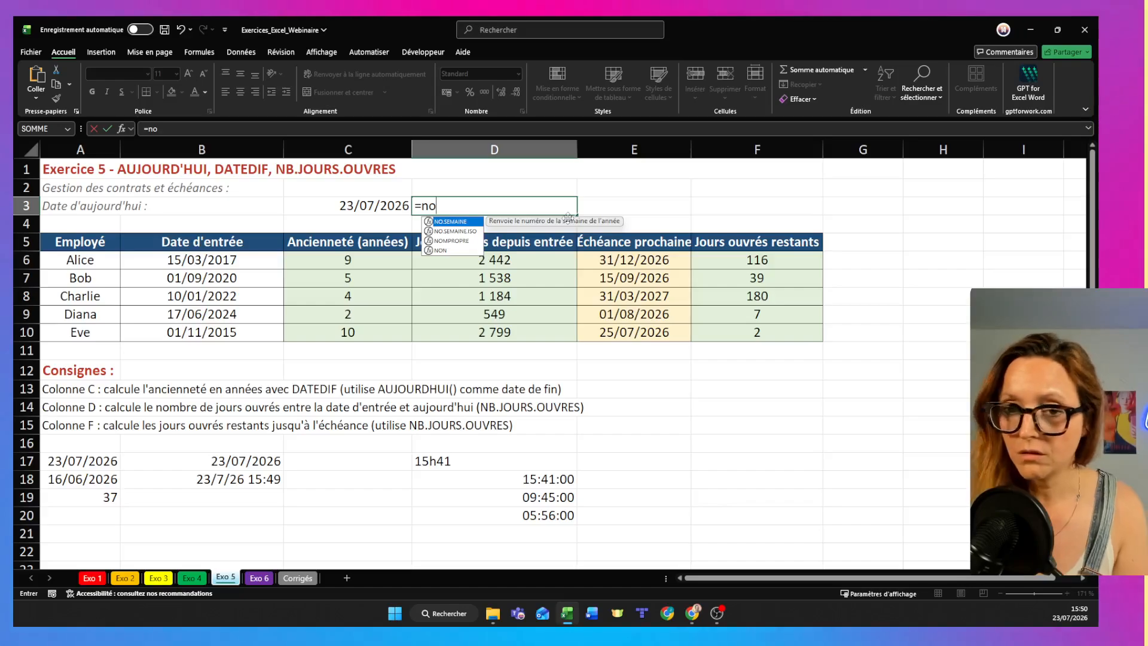
{"action": "double_click", "coordinate": [456, 222]}
{"action": "left_click", "coordinate": [510, 206]}
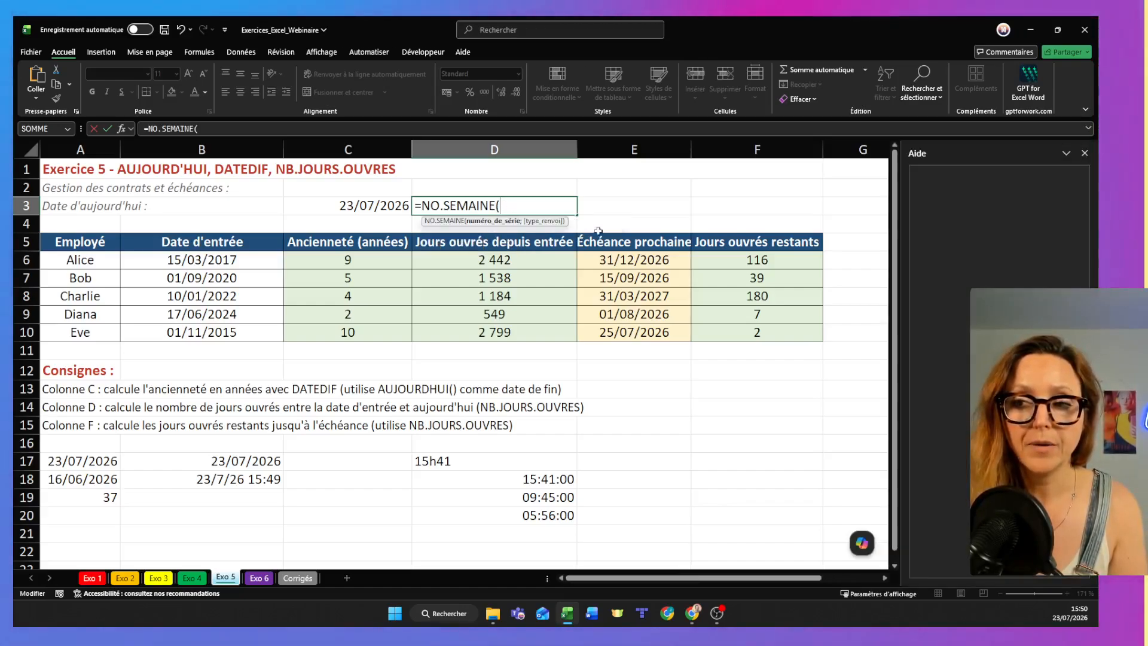
{"action": "left_click", "coordinate": [1084, 154]}
{"action": "left_click", "coordinate": [377, 205]}
{"action": "key", "text": "Return"}
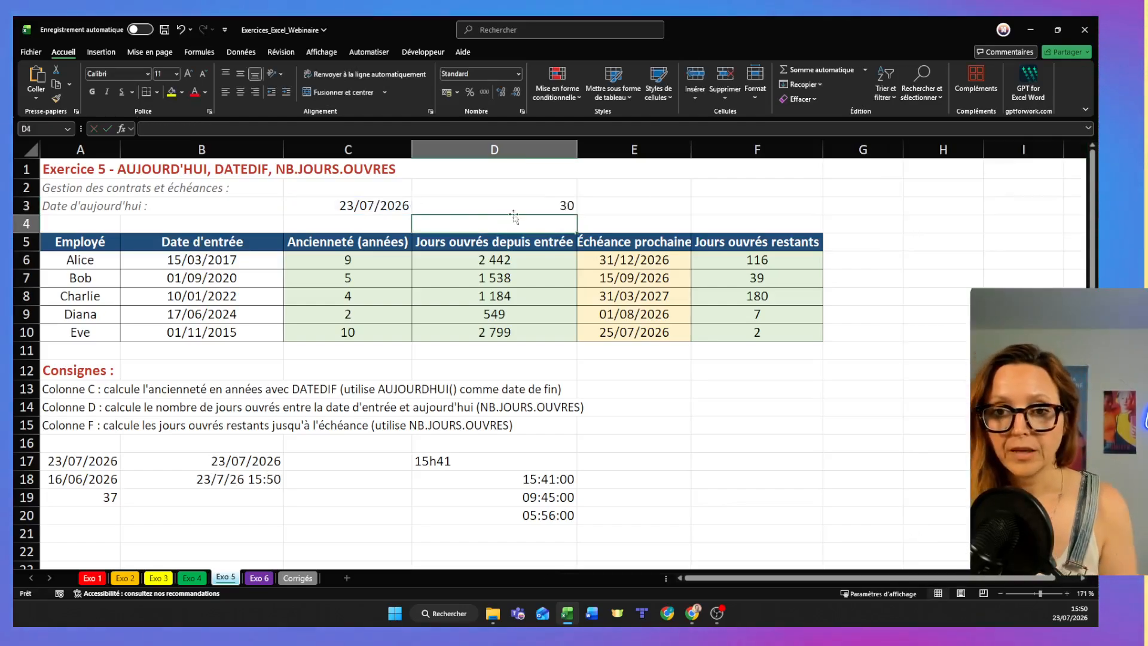
- Check the week-number formula in D3 and switch back to the recap slide of the Gamma presentation
{"action": "left_click", "coordinate": [521, 205]}
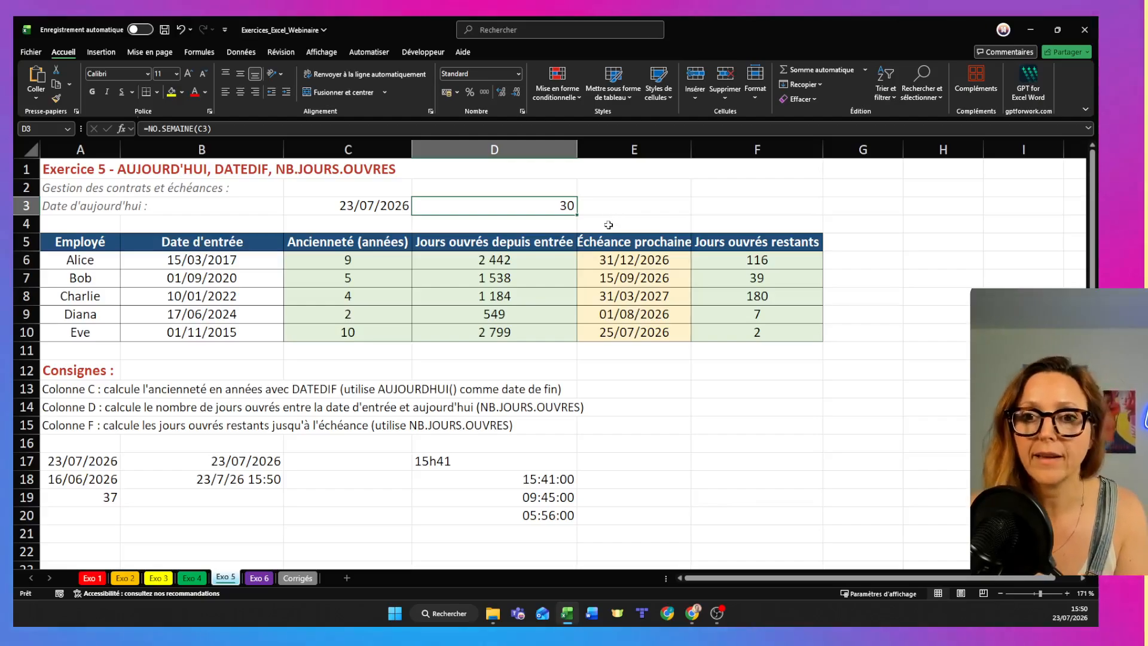
{"action": "left_click", "coordinate": [650, 205]}
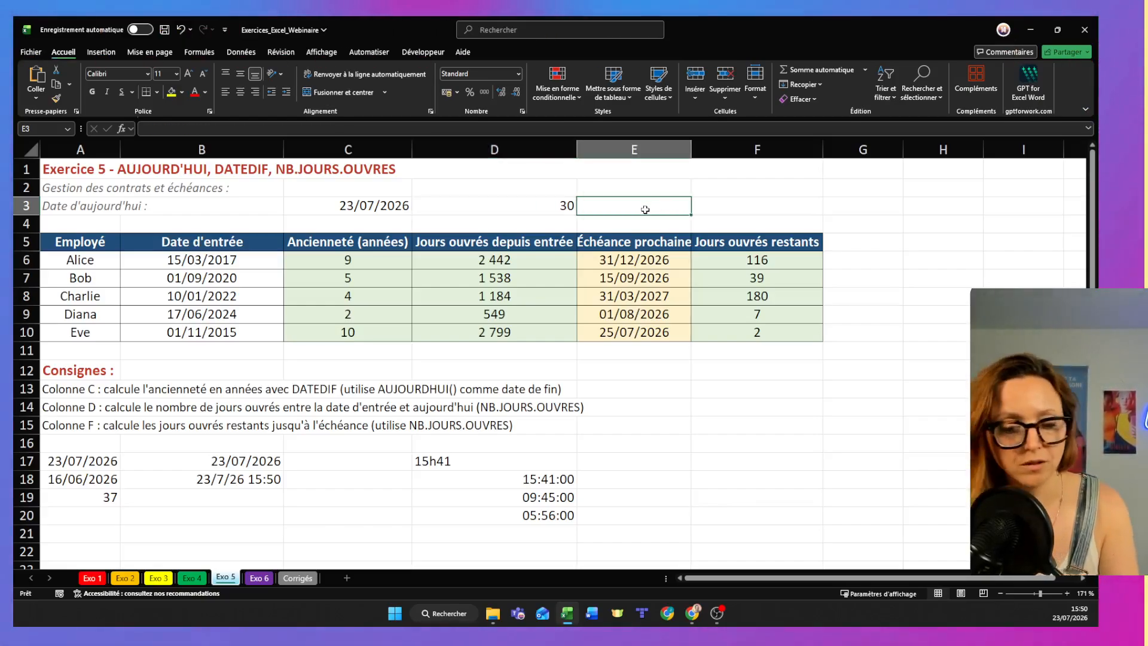
{"action": "key", "text": "alt+Tab"}
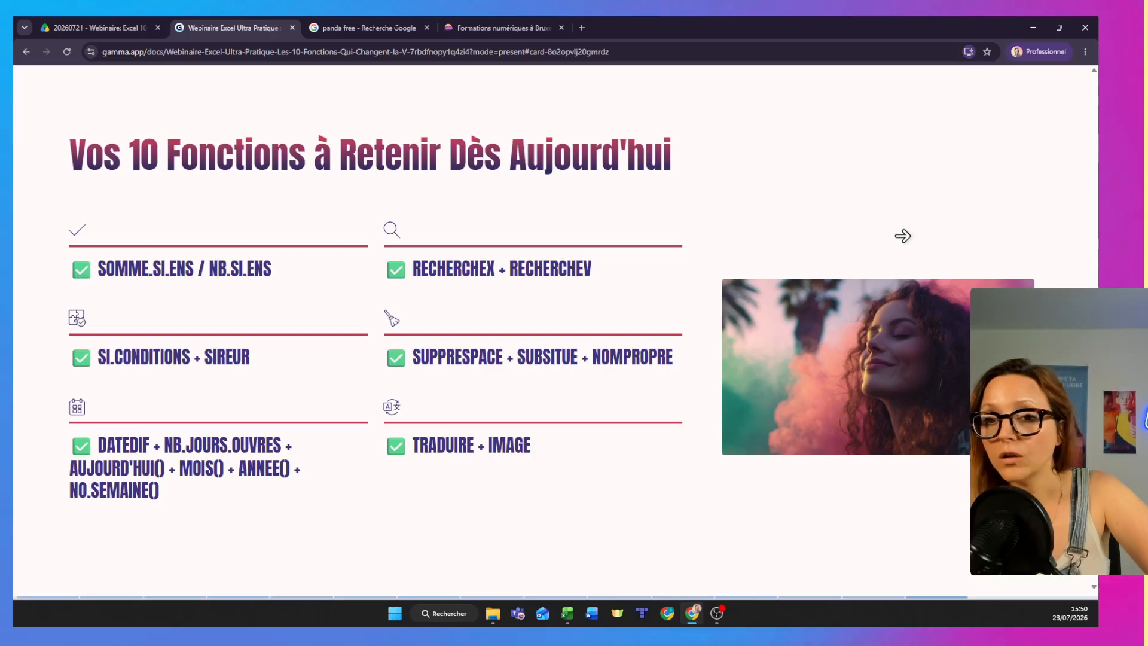
- On the "Aller plus loin avec GIRLEEK Academy" slide, change the first card's heading to "Formation Excel Avancé" and resume presenting
{"action": "left_click", "coordinate": [905, 235]}
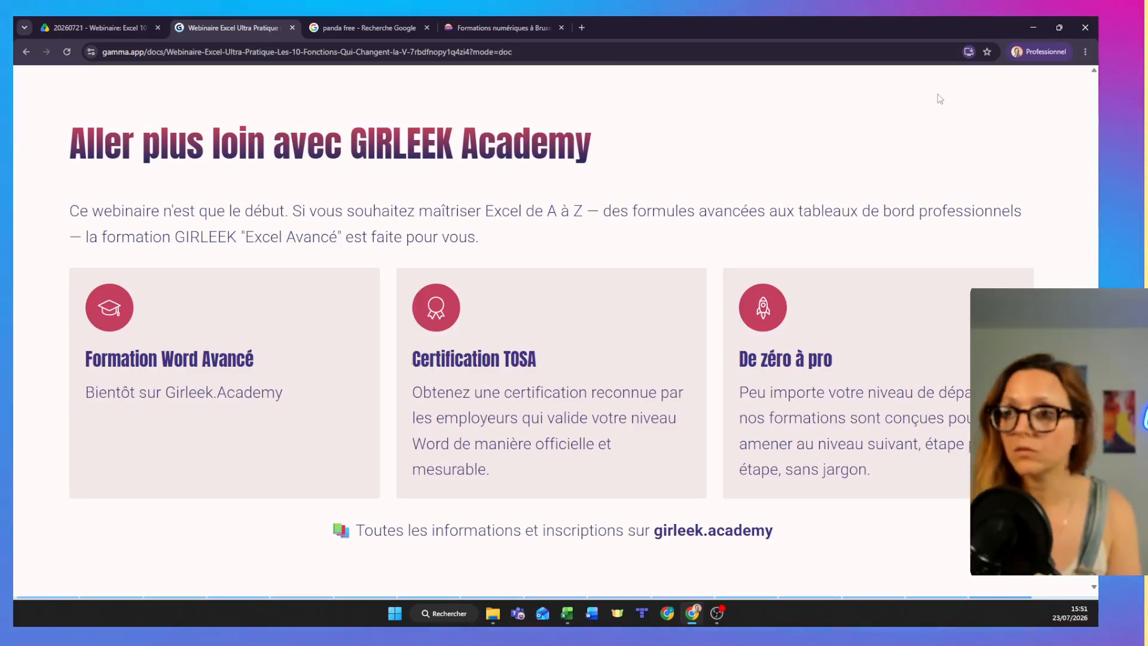
{"action": "key", "text": "Escape"}
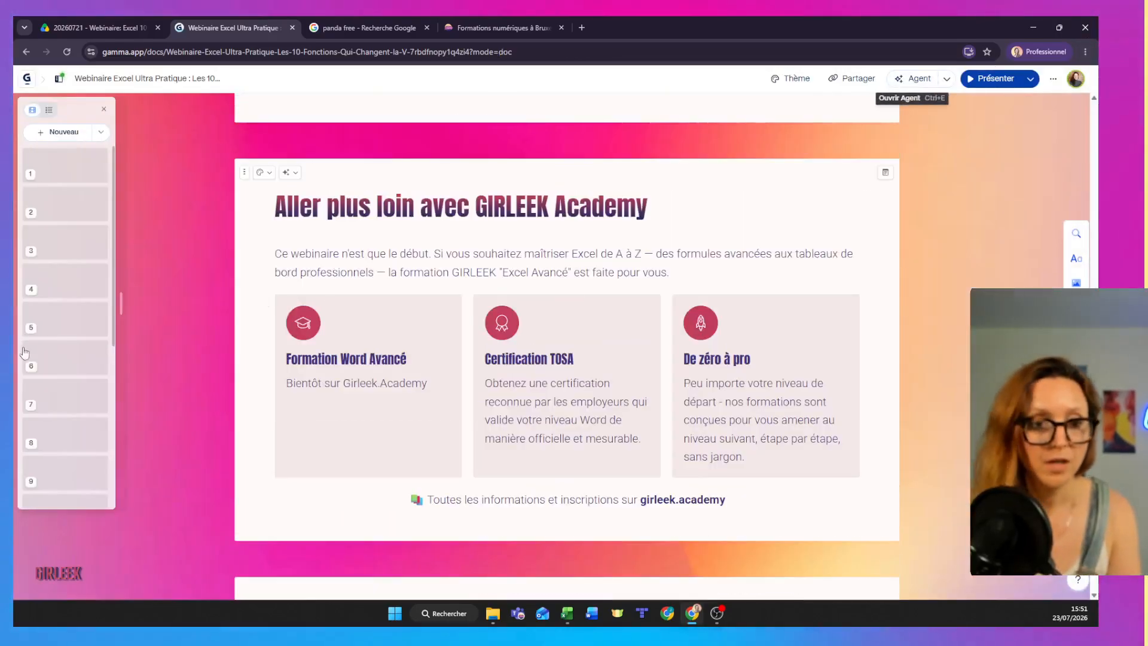
{"action": "double_click", "coordinate": [354, 359]}
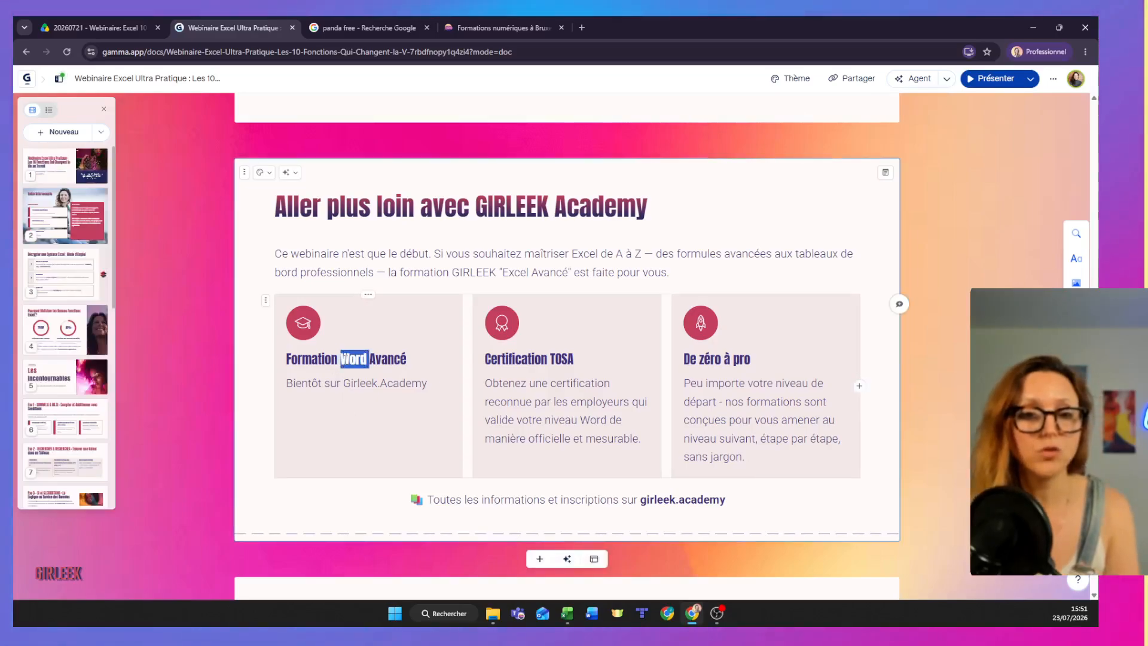
{"action": "type", "text": "cel"}
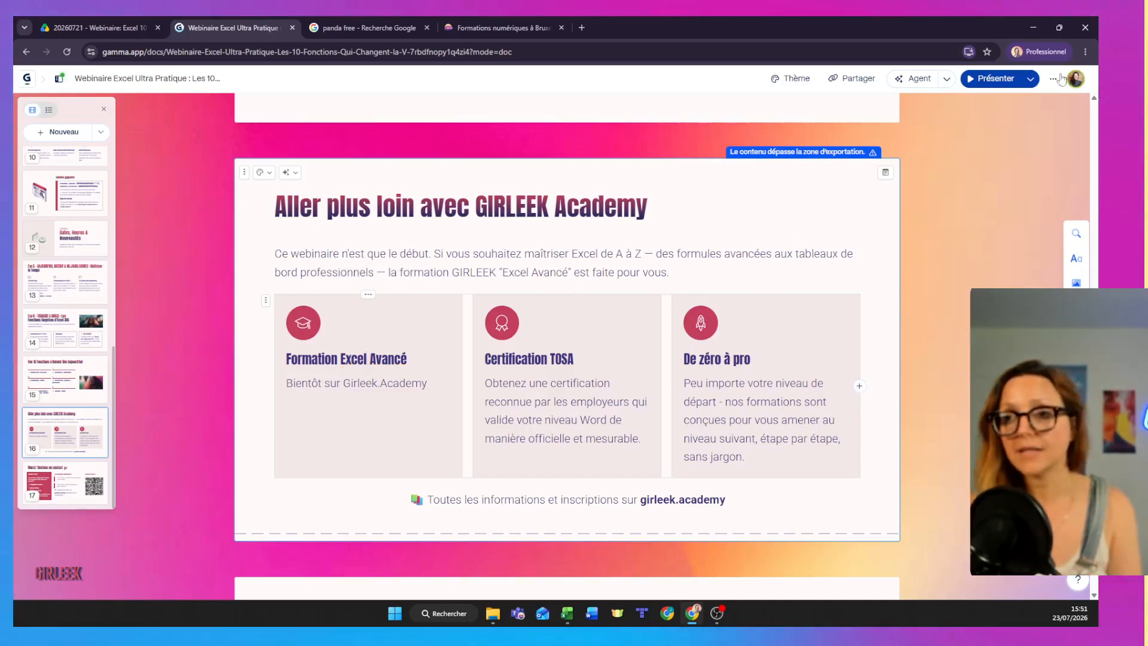
{"action": "left_click", "coordinate": [992, 78]}
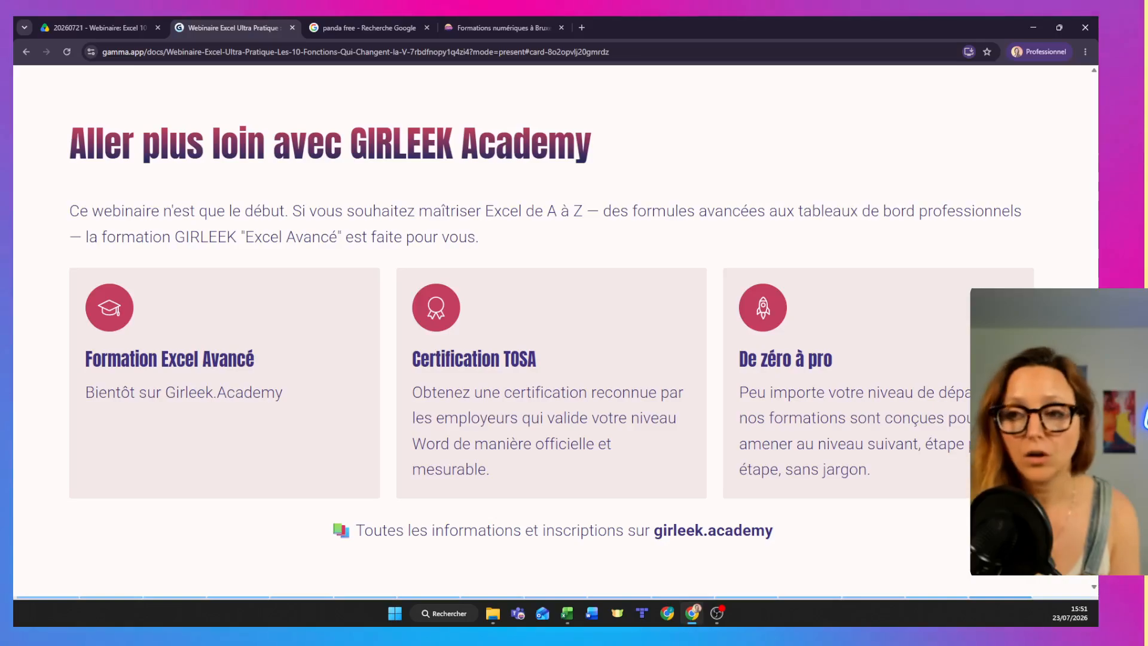
- Advance to the closing slide "Merci ! Restons en contact" and exit presentation mode to view the whole slide in the editor
{"action": "left_click", "coordinate": [949, 246]}
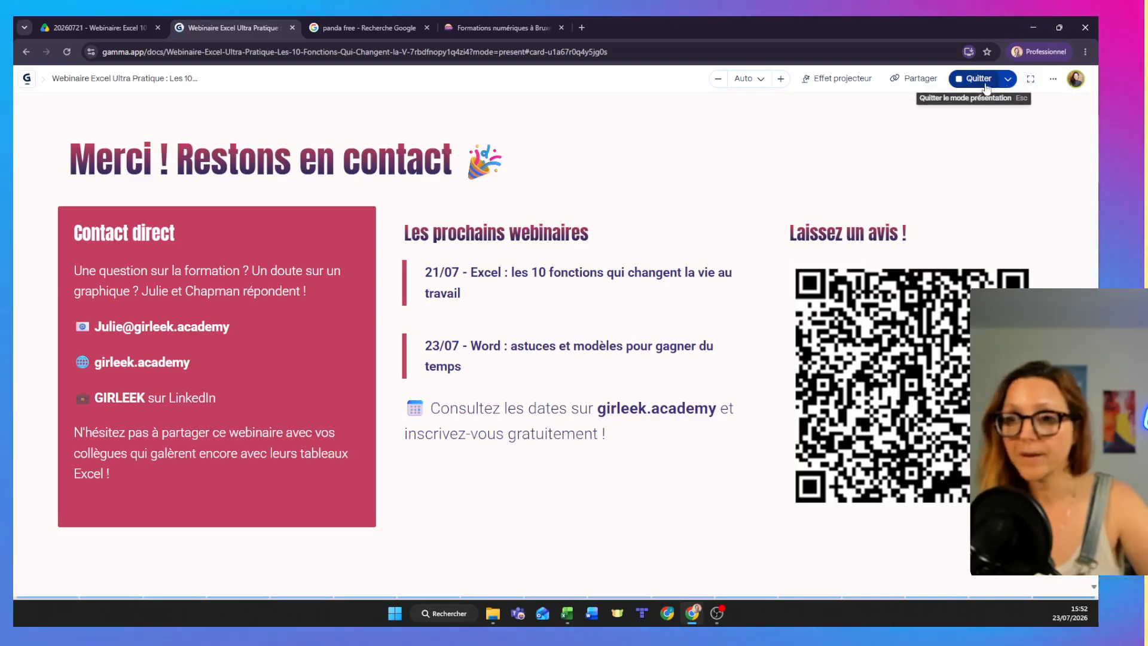
{"action": "left_click", "coordinate": [978, 79]}
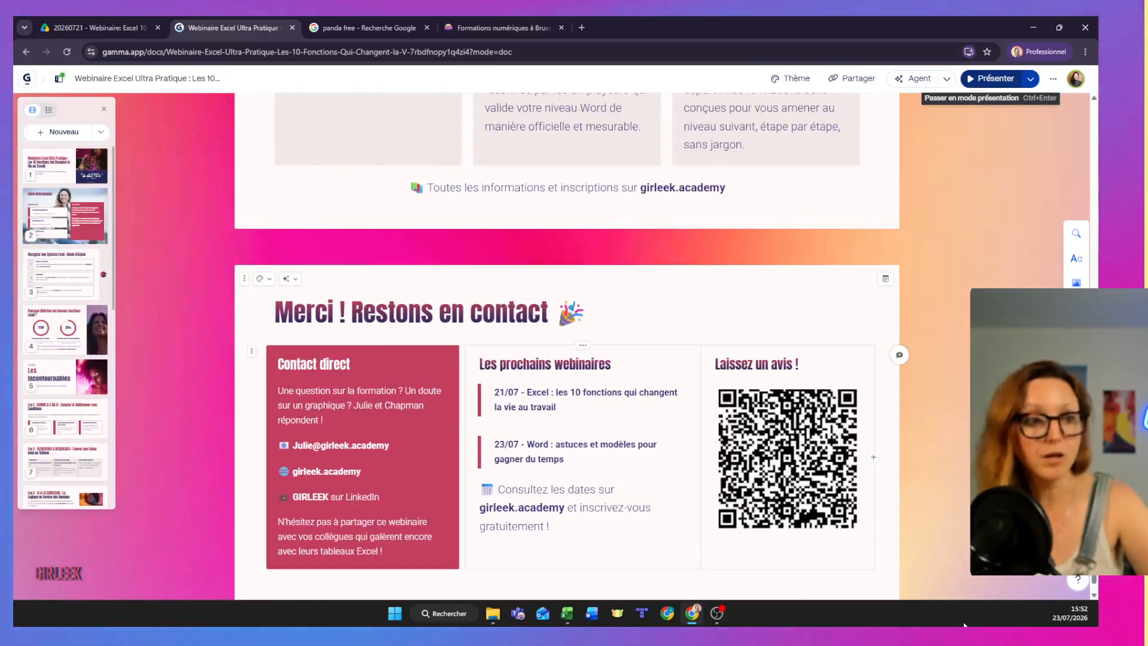
{"action": "scroll", "coordinate": [823, 520], "scroll_direction": "down", "scroll_amount": 1}
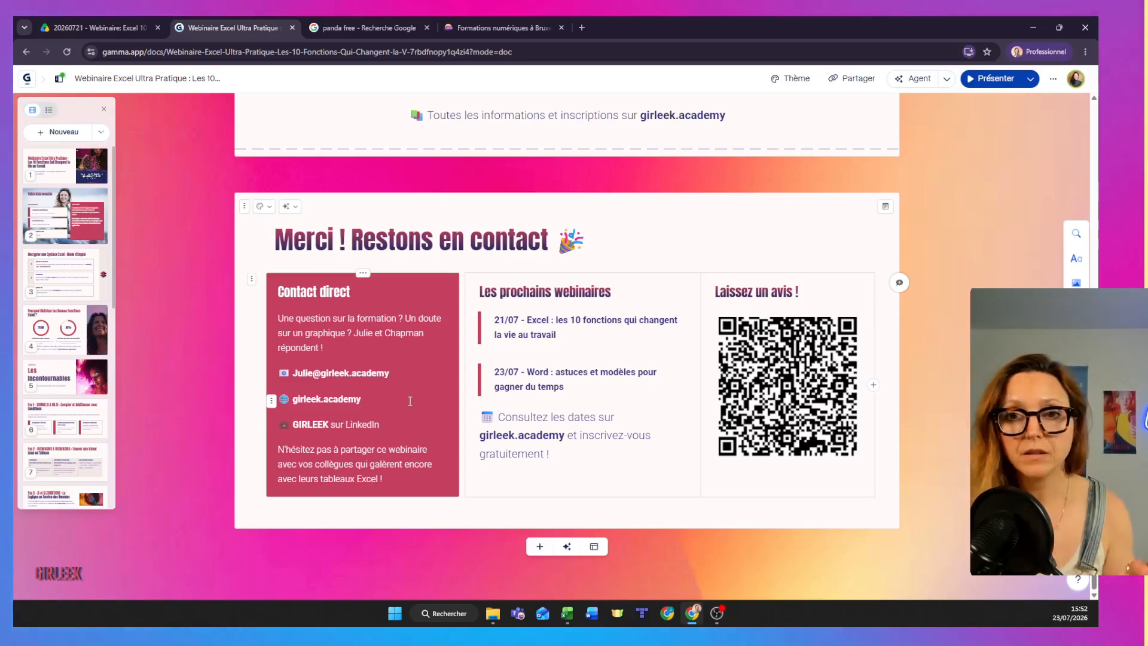
{"action": "key", "text": "ctrl+a"}
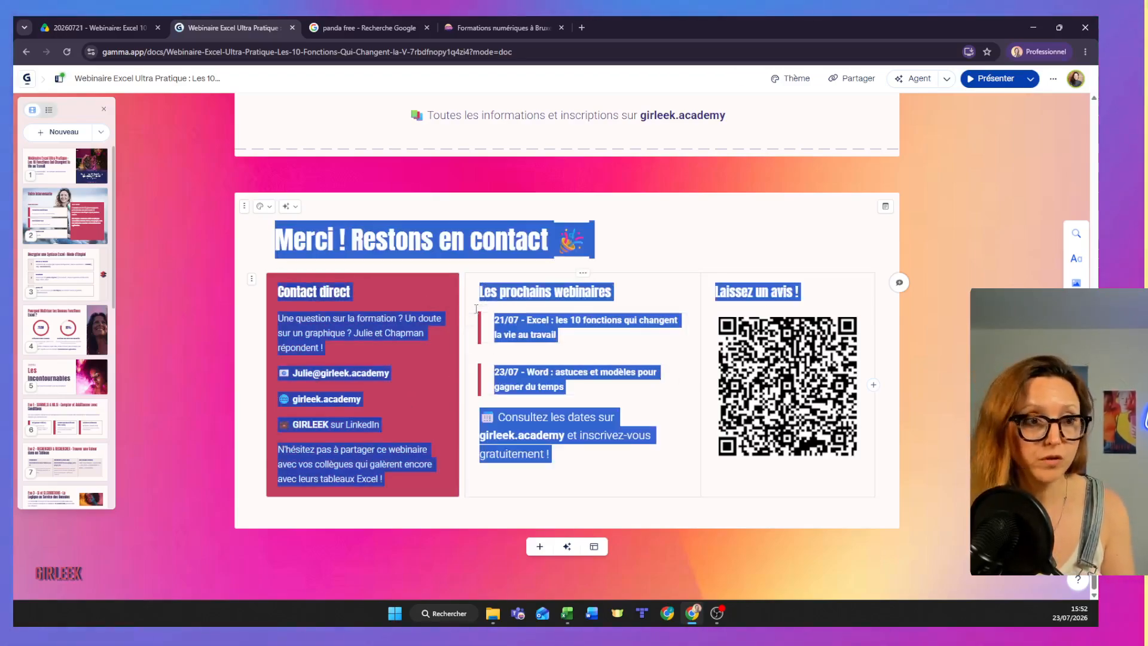
{"action": "left_click", "coordinate": [920, 228]}
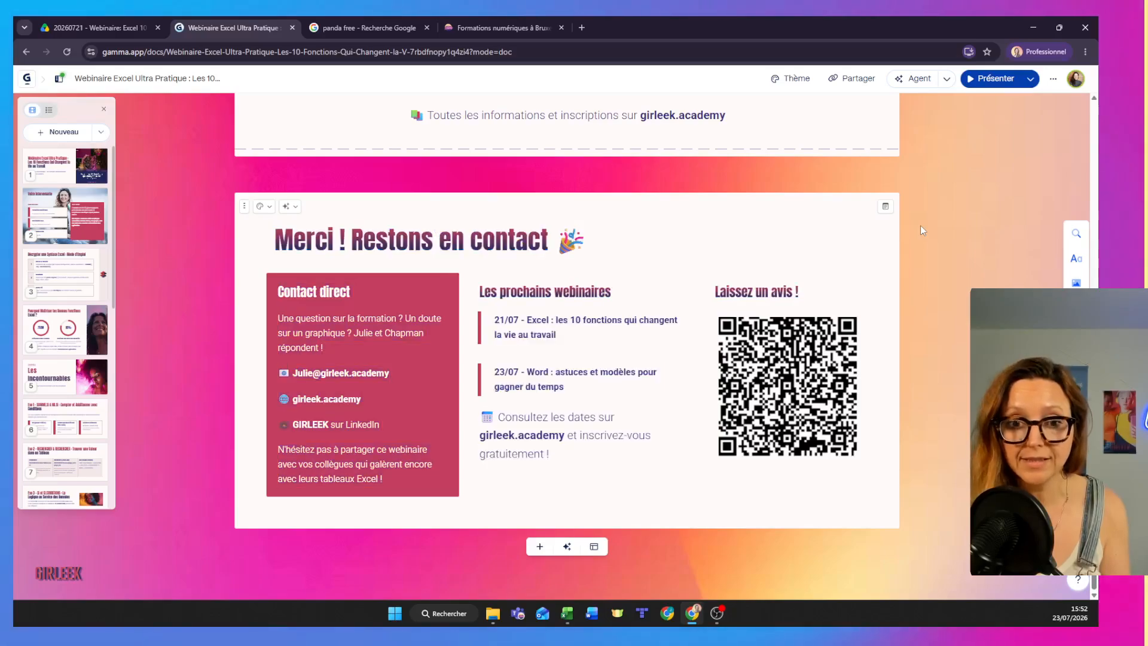